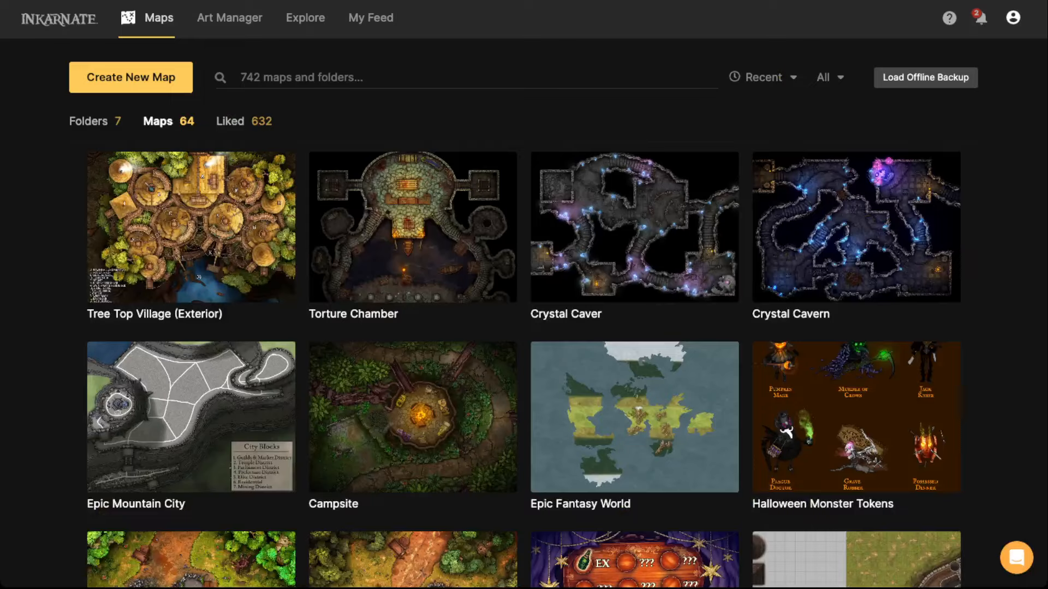
Create a new Fantasy Battlemaps map with Ultra (4K) editing resolution and the Landscape 40 × 30 tiles aspect ratio.
left_click(130, 77)
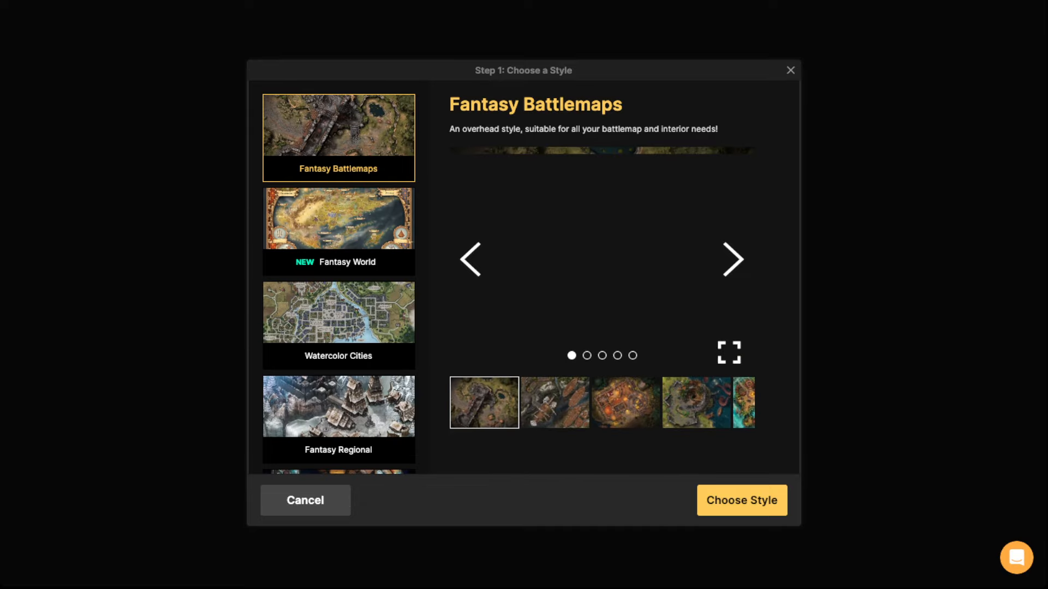
left_click(741, 500)
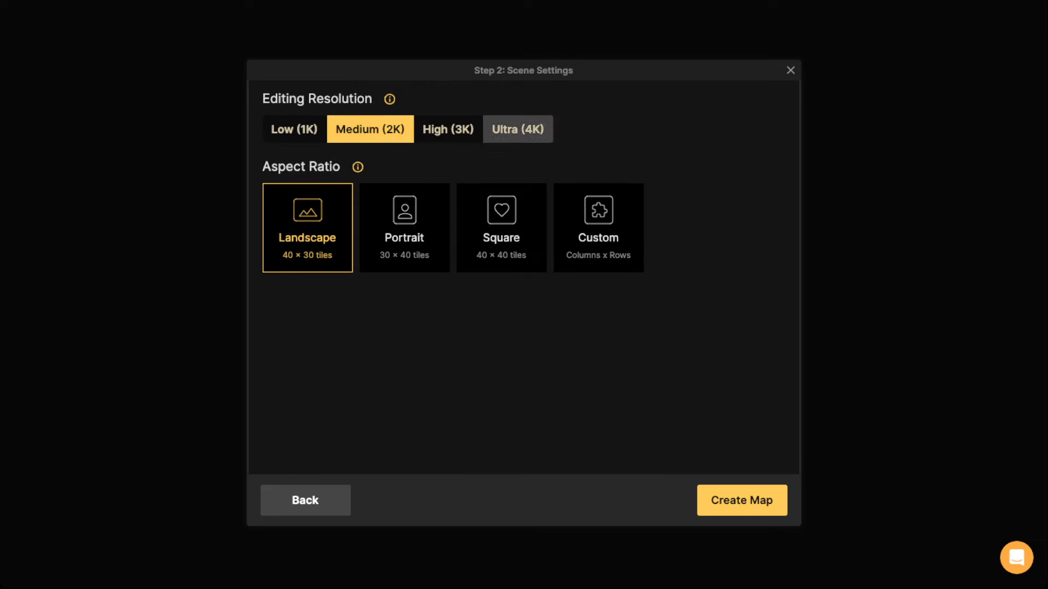
left_click(517, 128)
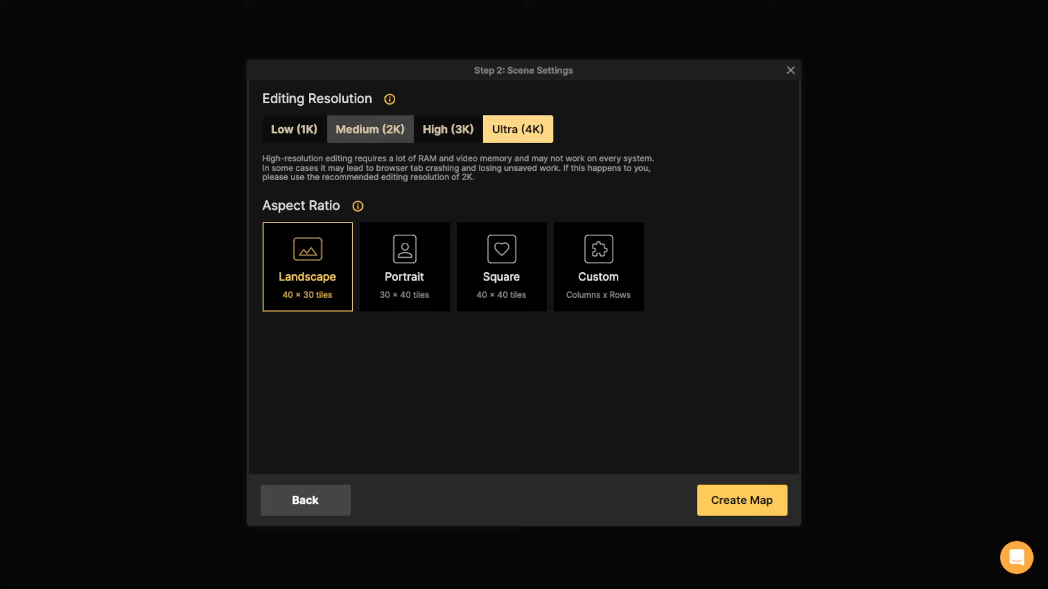
left_click(370, 129)
left_click(517, 128)
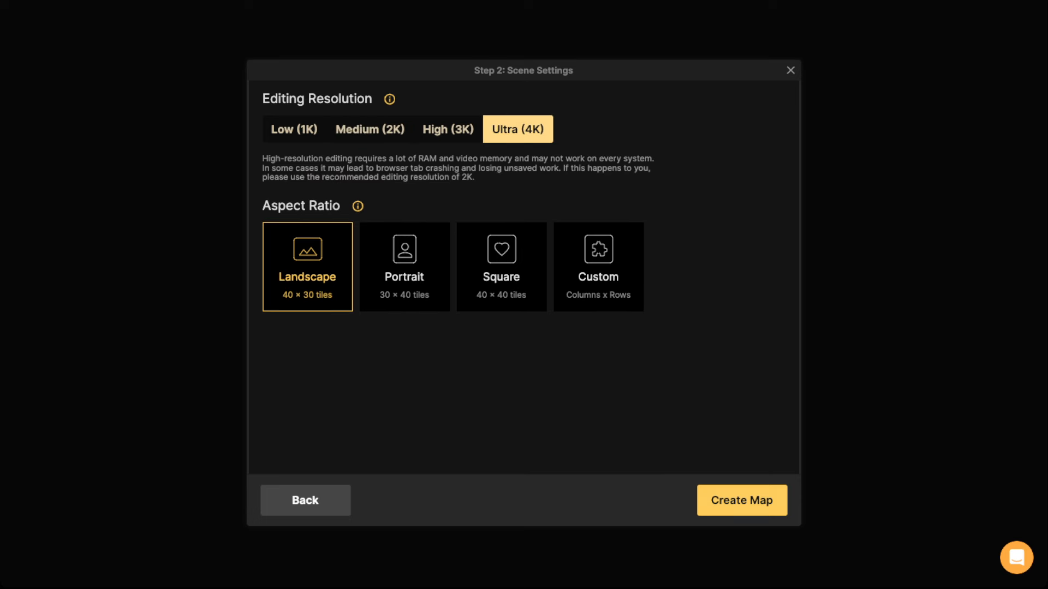
left_click(741, 500)
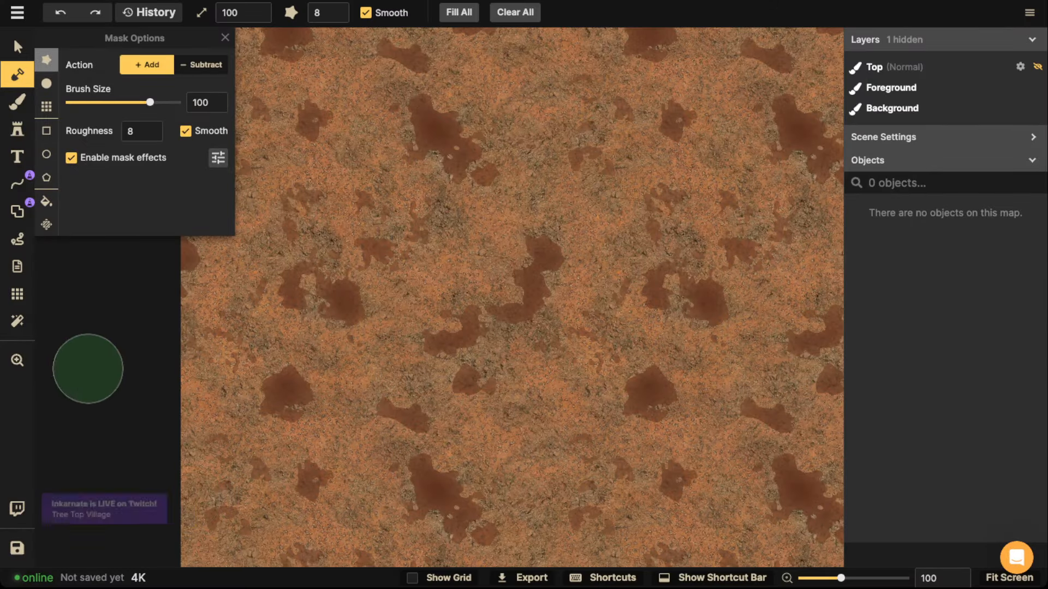
Search the Fantasy Battlemaps stamp catalog for "tree" and choose the Big Tree stamp from Epic Stamps.
left_click(17, 46)
scroll(439, 199, "down", 2)
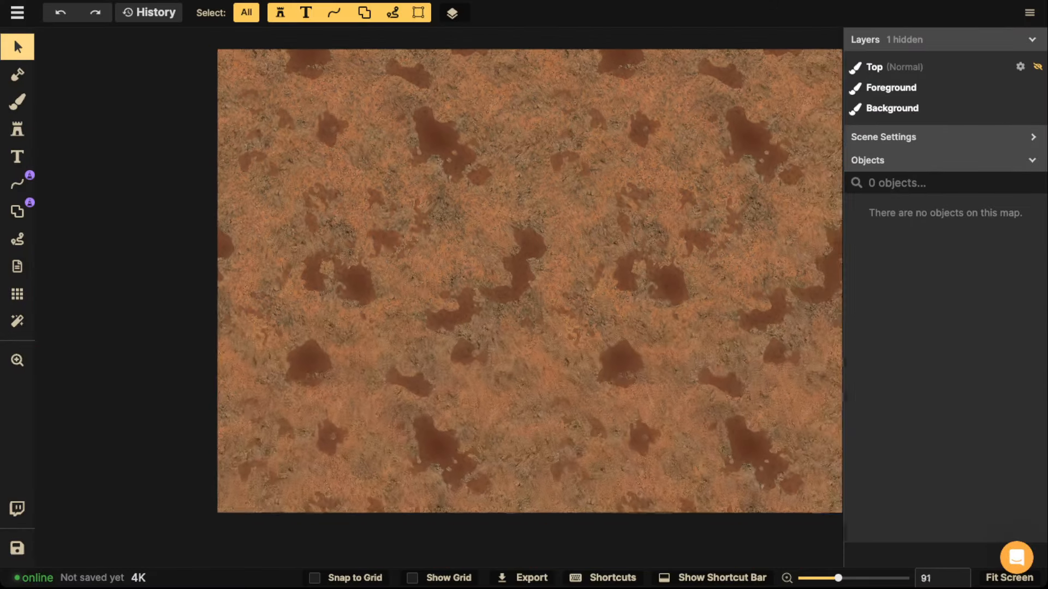
key("space")
left_click_drag(439, 200, 368, 218)
scroll(458, 251, "up", 1)
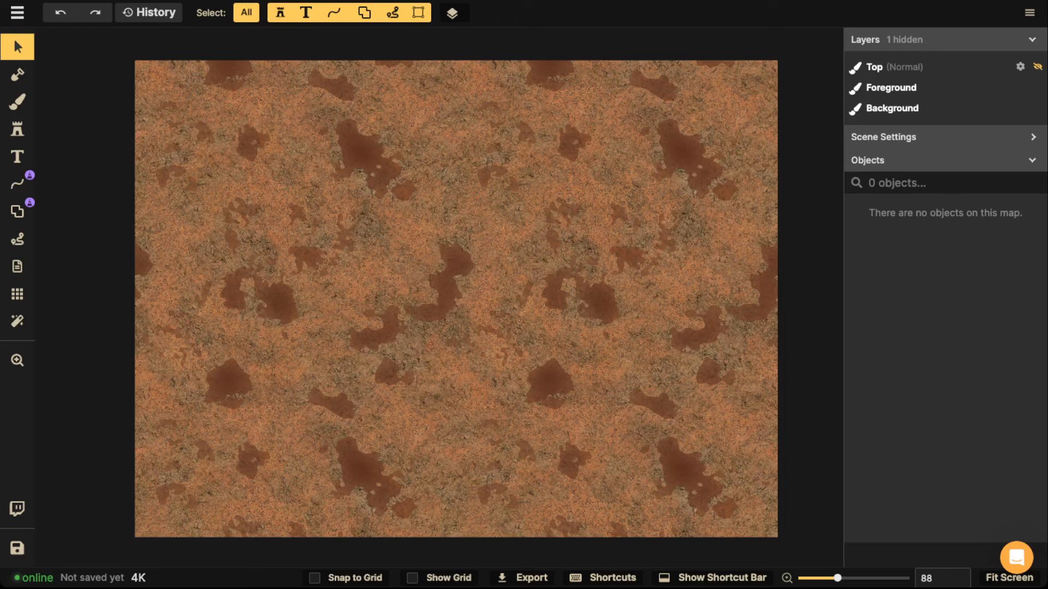
left_click(17, 130)
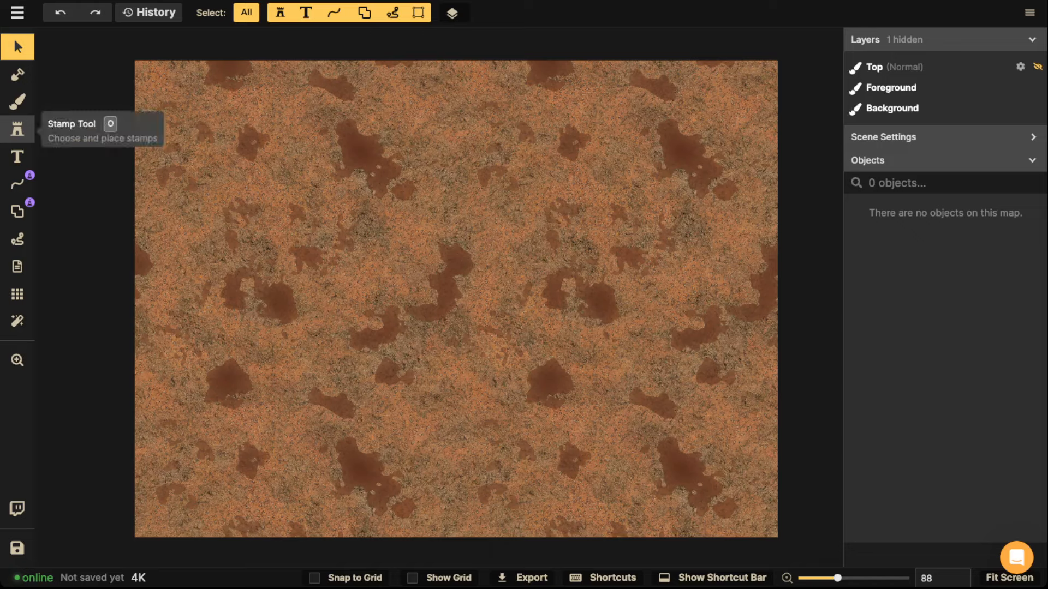
type("f")
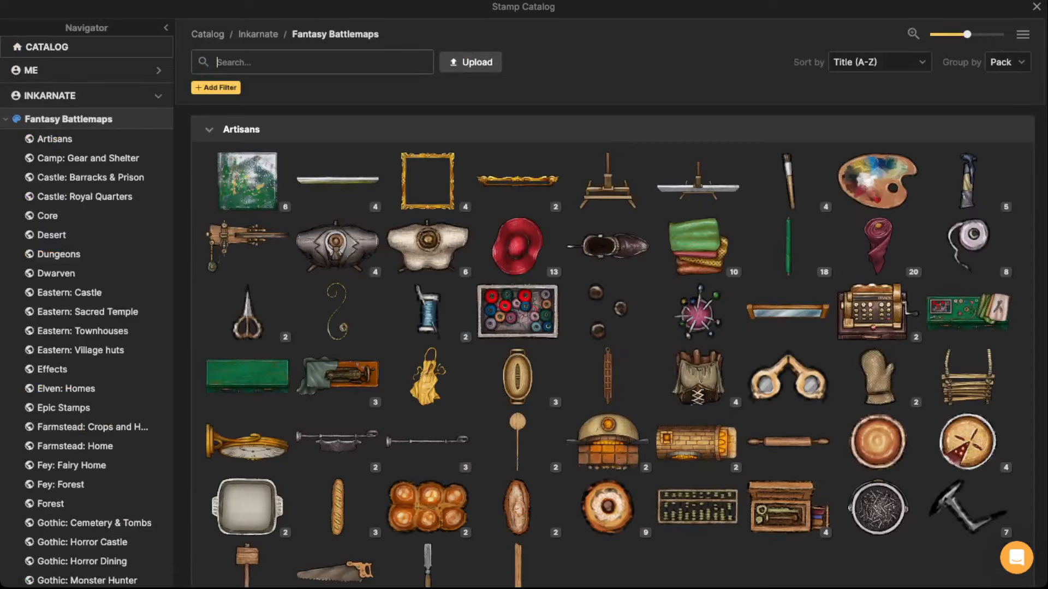
type("t")
key("BackSpace")
type("tree")
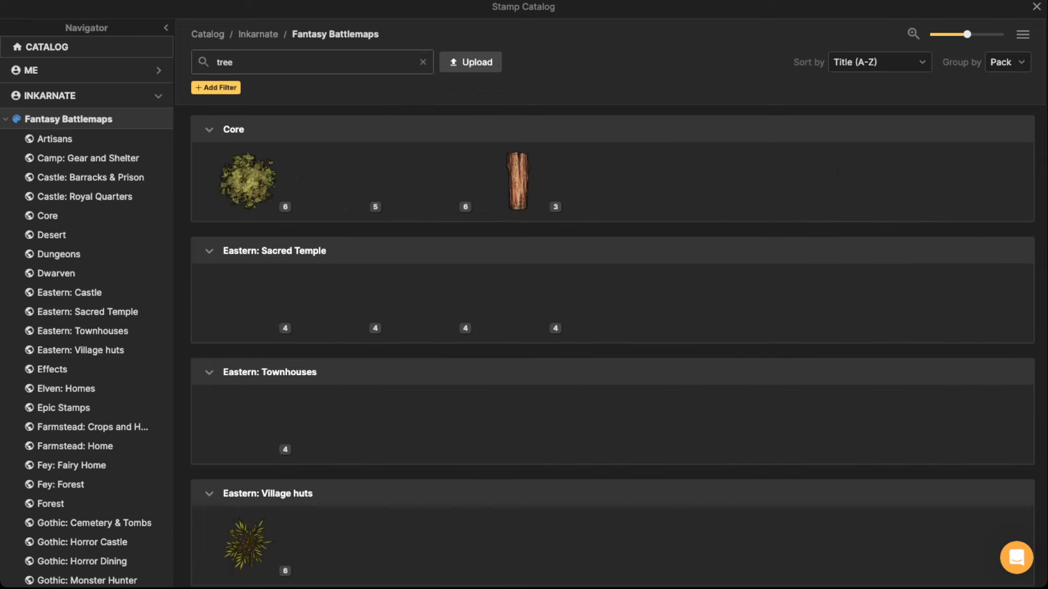
scroll(613, 349, "down", 10)
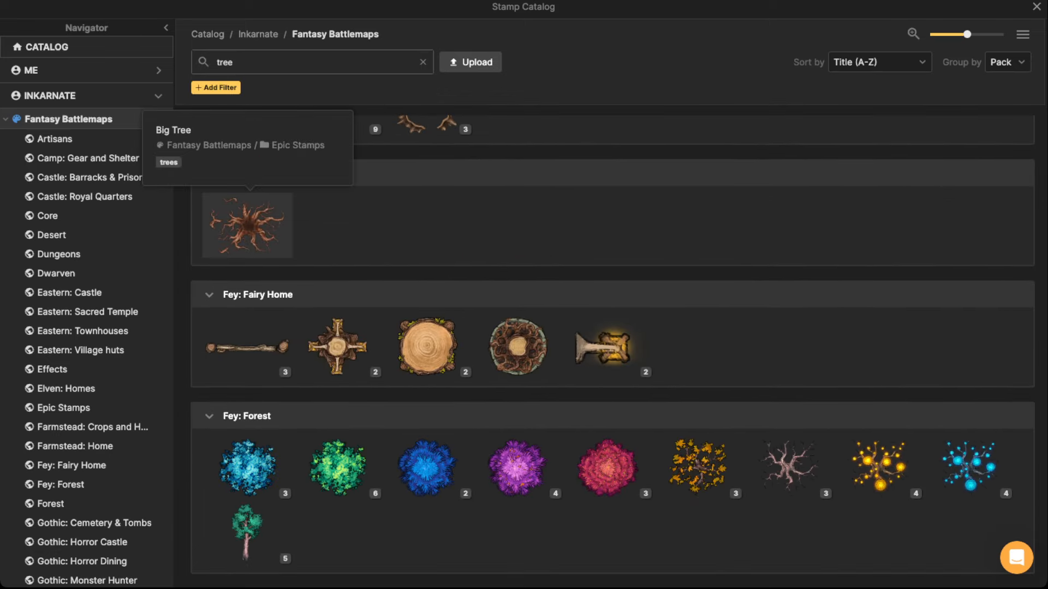
left_click(245, 221)
Place the Big Tree stamp at scale 200 near the centre of the map.
scroll(427, 283, "up", 8)
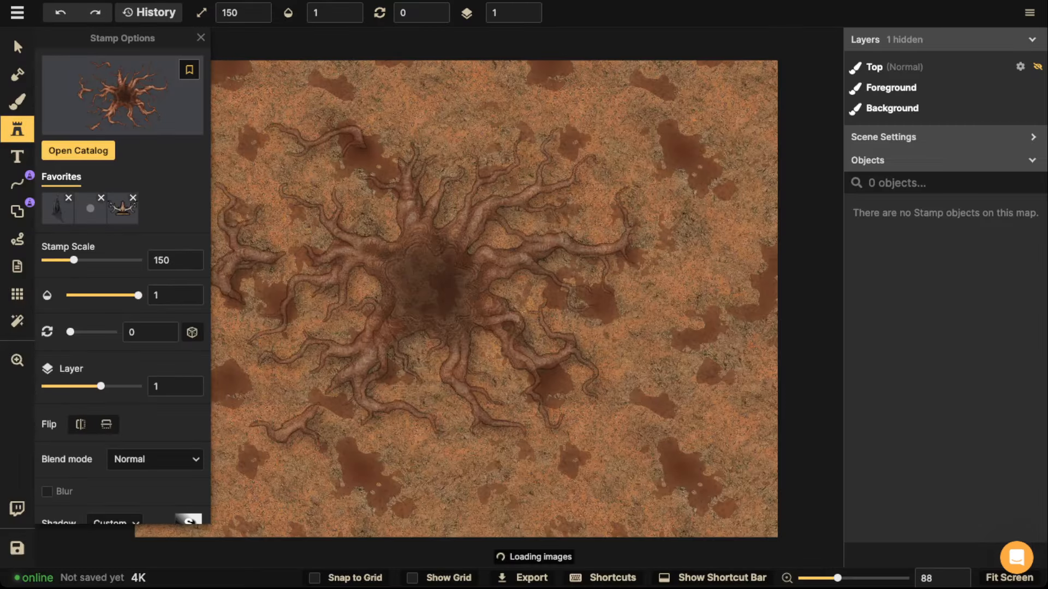
scroll(431, 287, "up", 2)
key("space")
scroll(431, 289, "down", 2)
left_click_drag(431, 289, 527, 283)
left_click(544, 275)
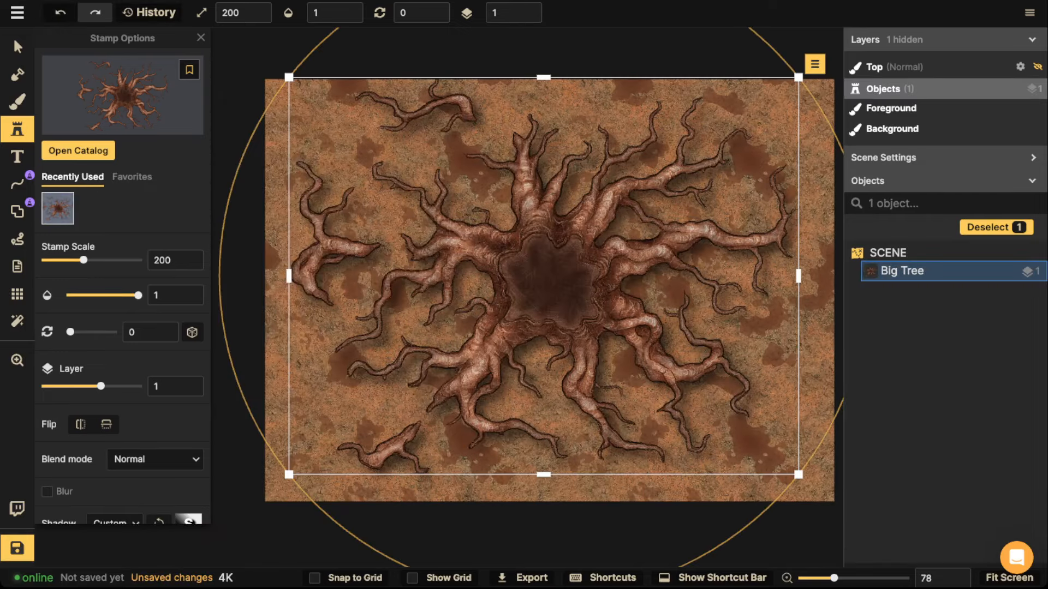
Draw a closed white freehand line with stroke size 500 among the tree's lower roots and raise it to layer 5.
left_click(17, 184)
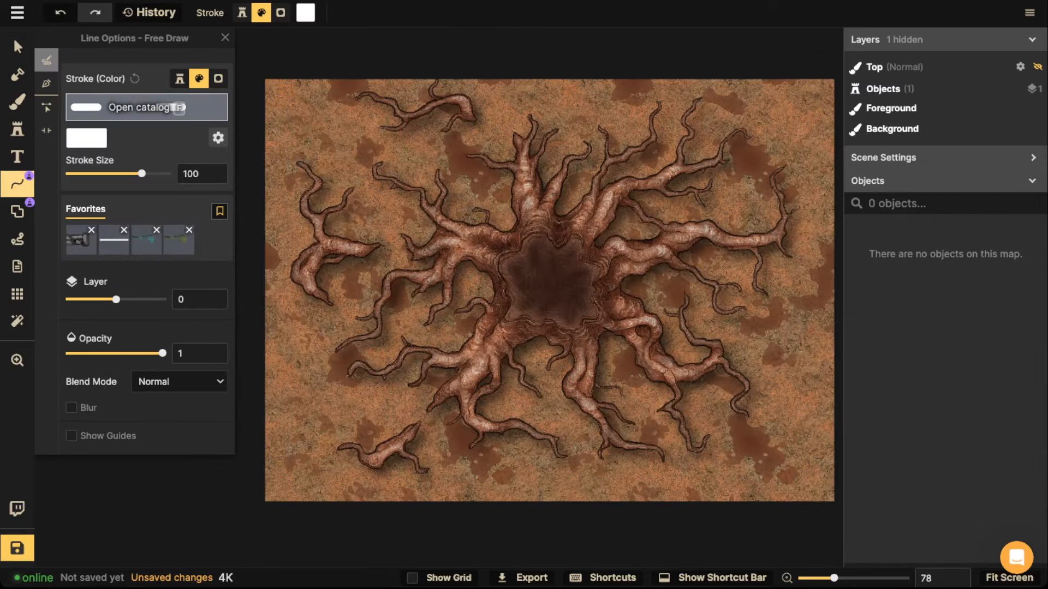
left_click(124, 230)
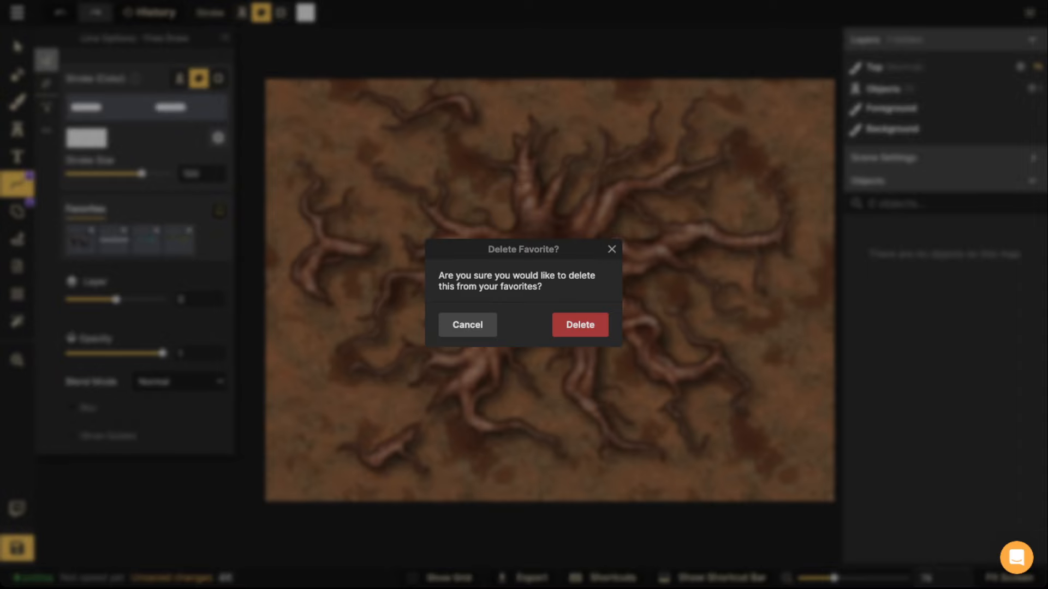
left_click(467, 325)
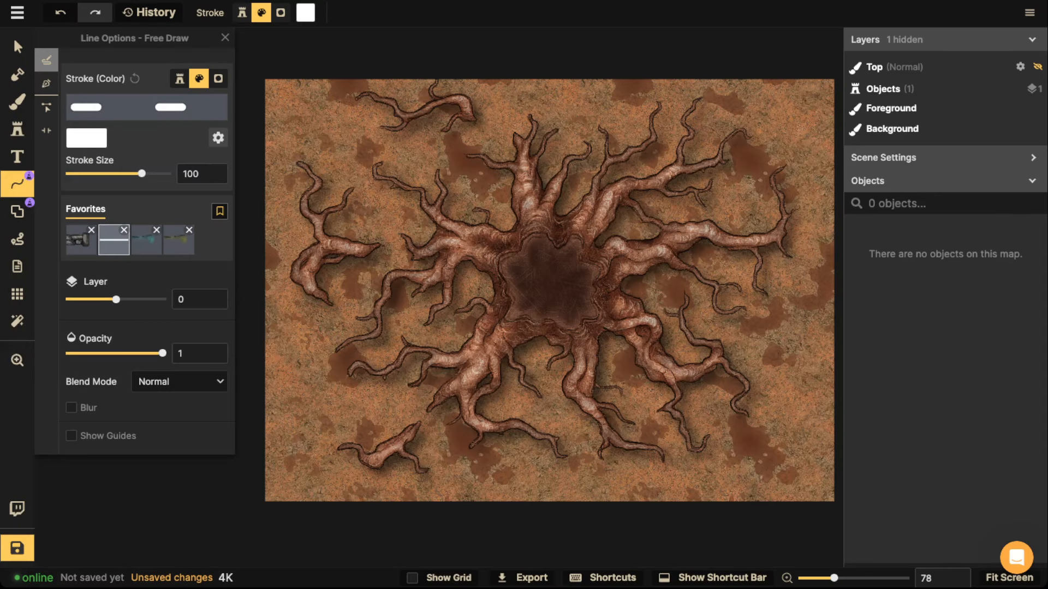
left_click(113, 240)
mouse_move(545, 336)
left_mouse_down()
mouse_move(521, 340)
mouse_move(478, 419)
mouse_move(540, 436)
mouse_move(592, 420)
mouse_move(562, 352)
mouse_move(540, 338)
left_mouse_up()
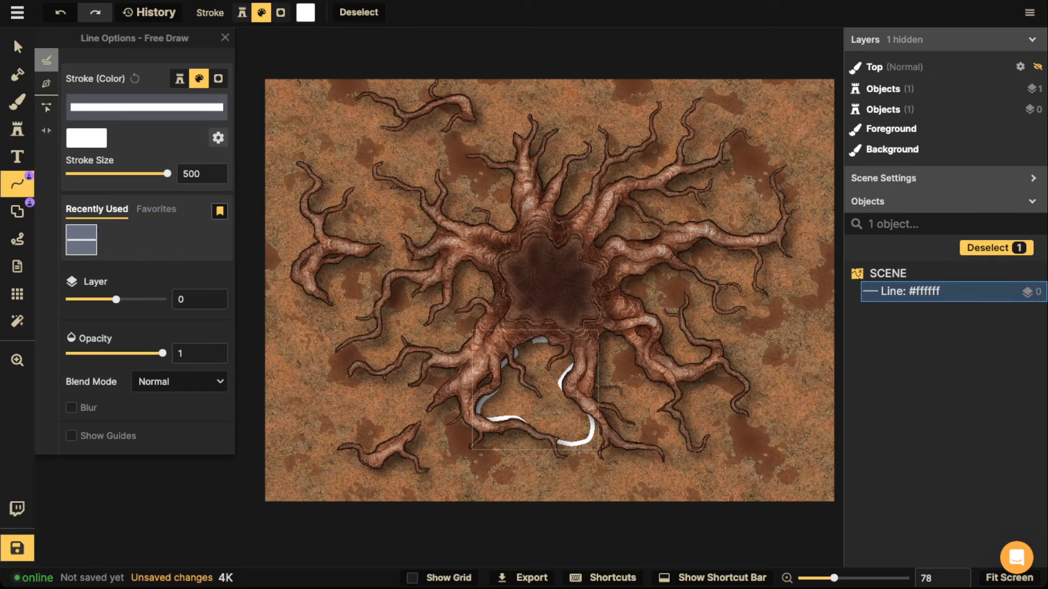
left_click_drag(116, 299, 163, 299)
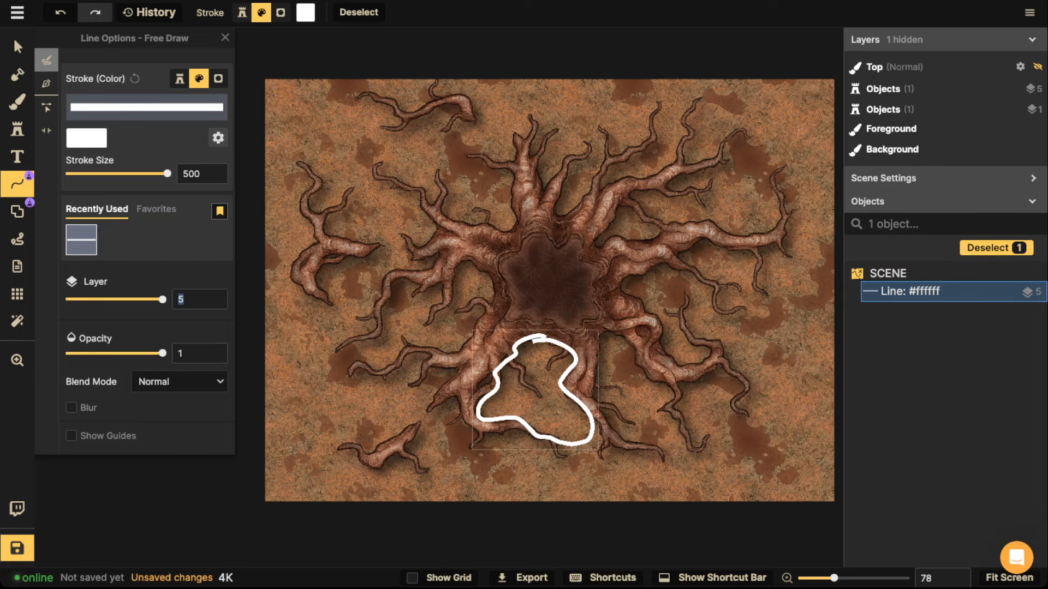
Delete the white freehand line from the map and clear the selection.
key("BackSpace")
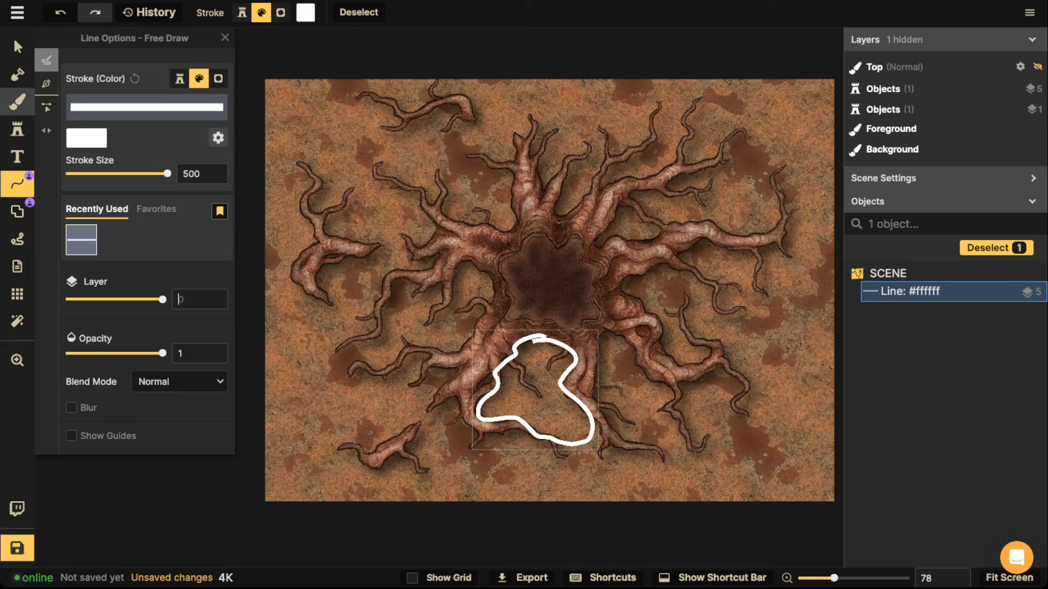
left_click(15, 44)
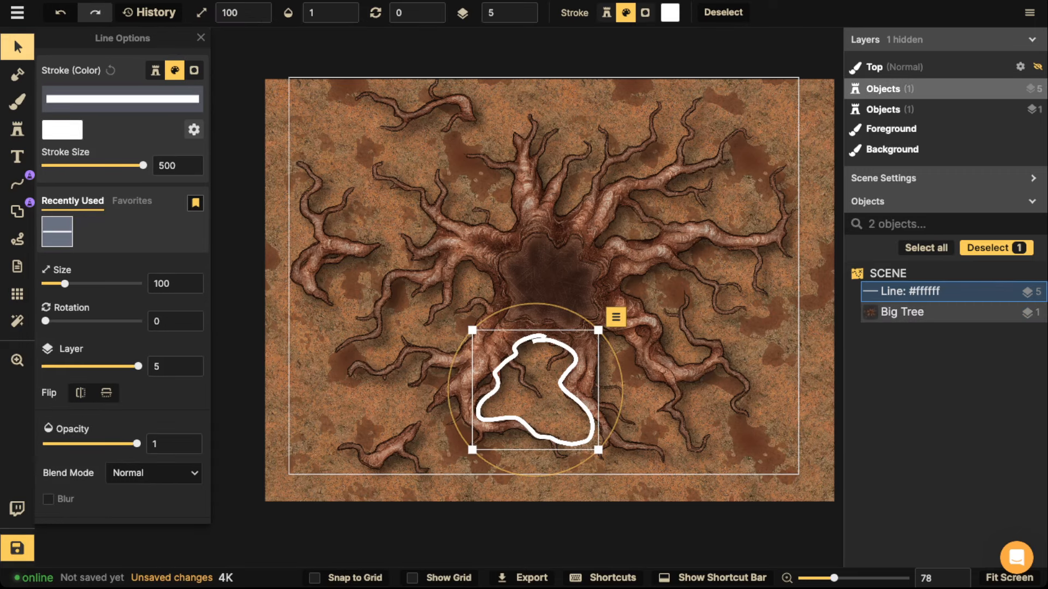
key("Delete")
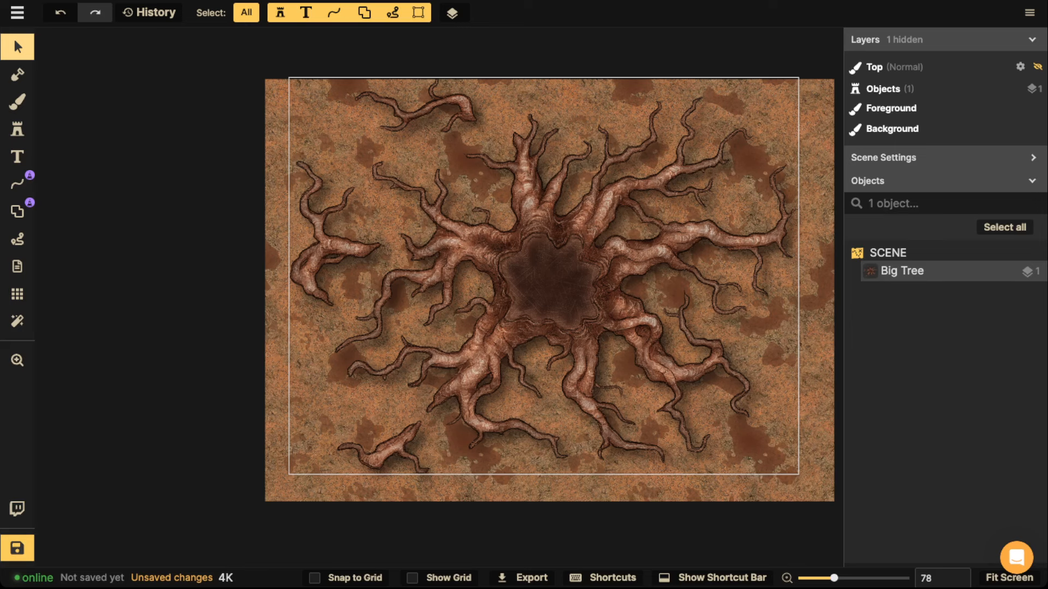
key("Escape")
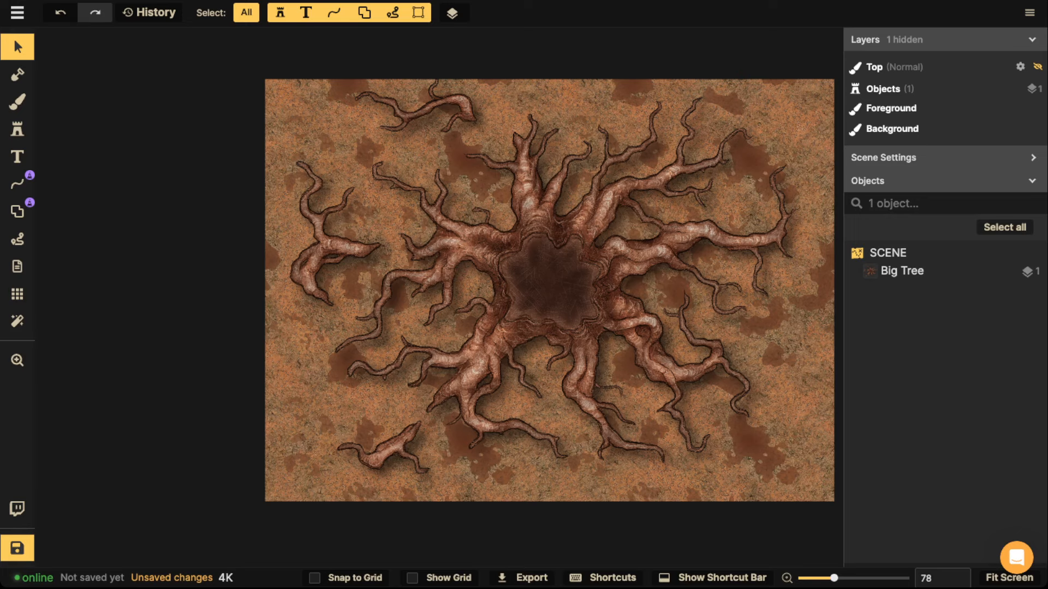
Enlarge the Big Tree stamp to scale 250.
left_click(549, 281)
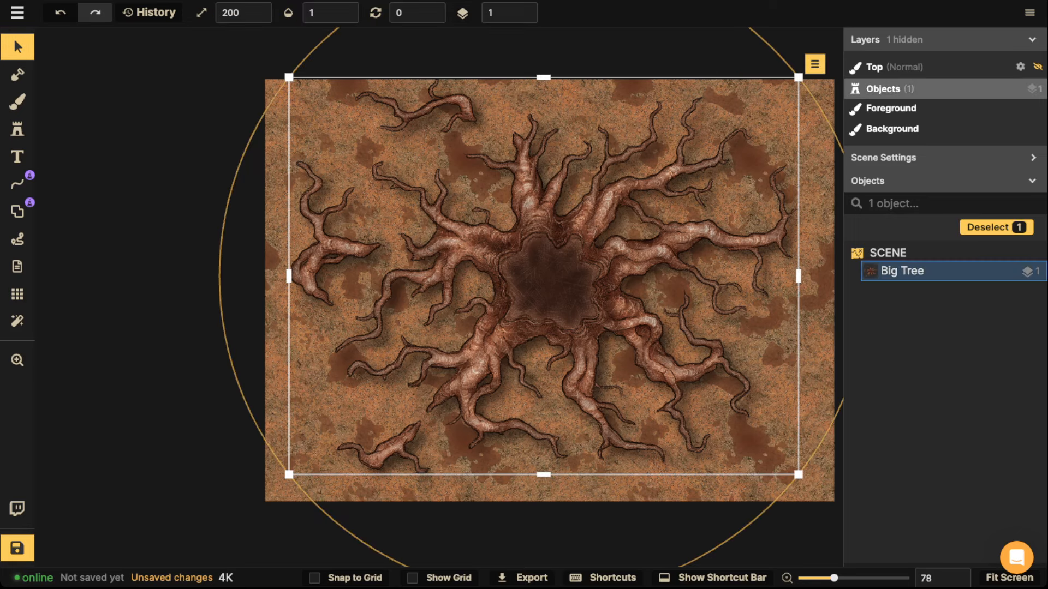
key("bracketright")
key("bracketright")
key("bracketright")
key("bracketright")
key("bracketright")
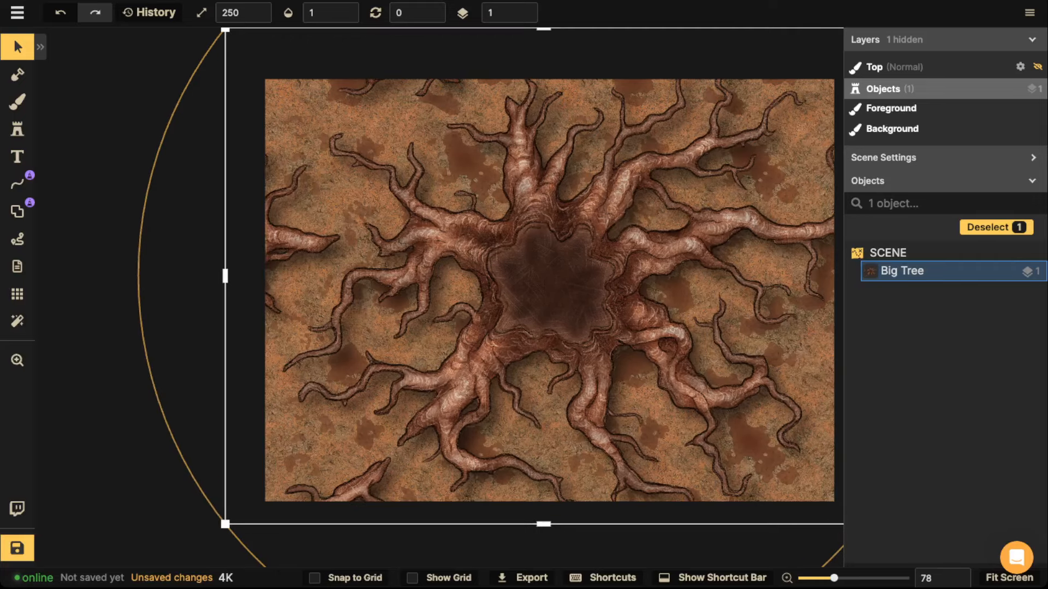
Try different orientations for the Big Tree stamp, setting its rotation to 345 and keeping the trunk near the map's centre.
left_click_drag(549, 281, 549, 285)
key("comma")
key("comma")
key("comma")
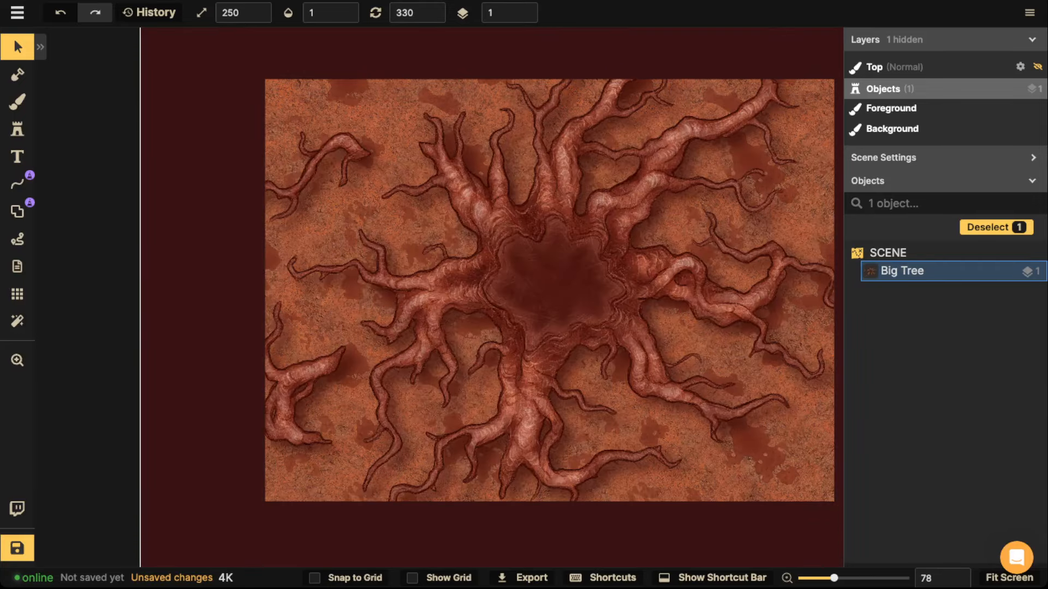
key("period")
key("period")
key("period")
key("period")
key("period")
key("period")
key("period")
key("period")
key("period")
key("period")
key("period")
key("period")
key("period")
key("period")
key("period")
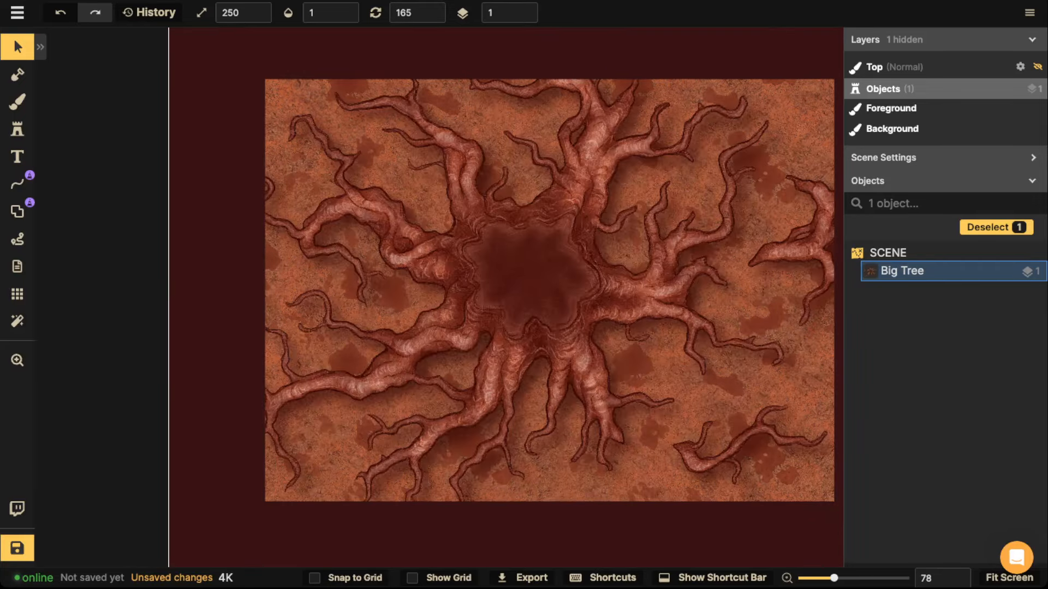
key("period")
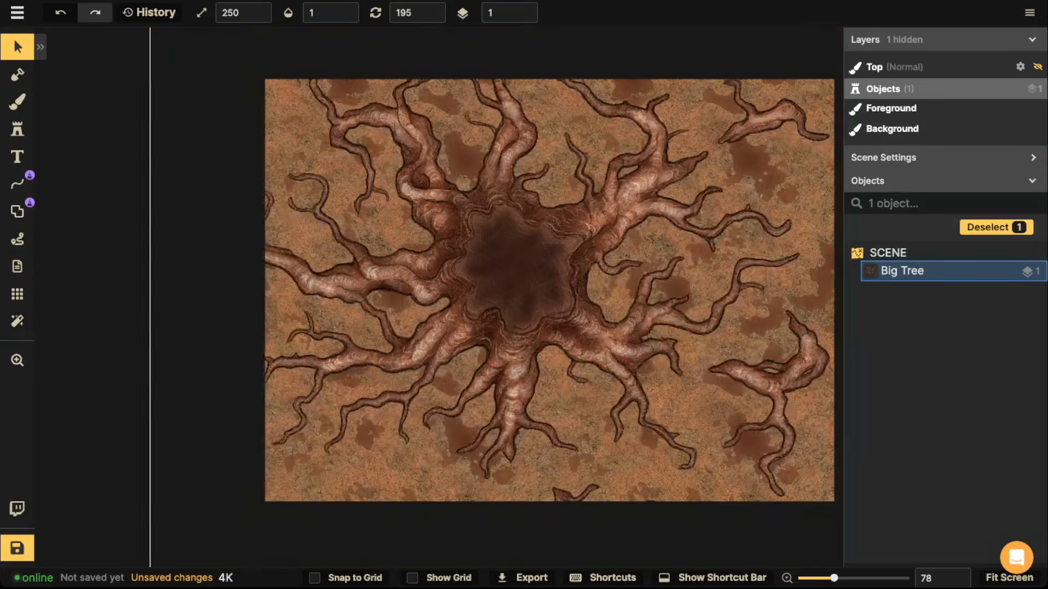
key("period")
left_click_drag(539, 282, 544, 272)
key("comma")
key("comma")
key("comma")
key("comma")
key("comma")
key("comma")
key("comma")
key("comma")
key("comma")
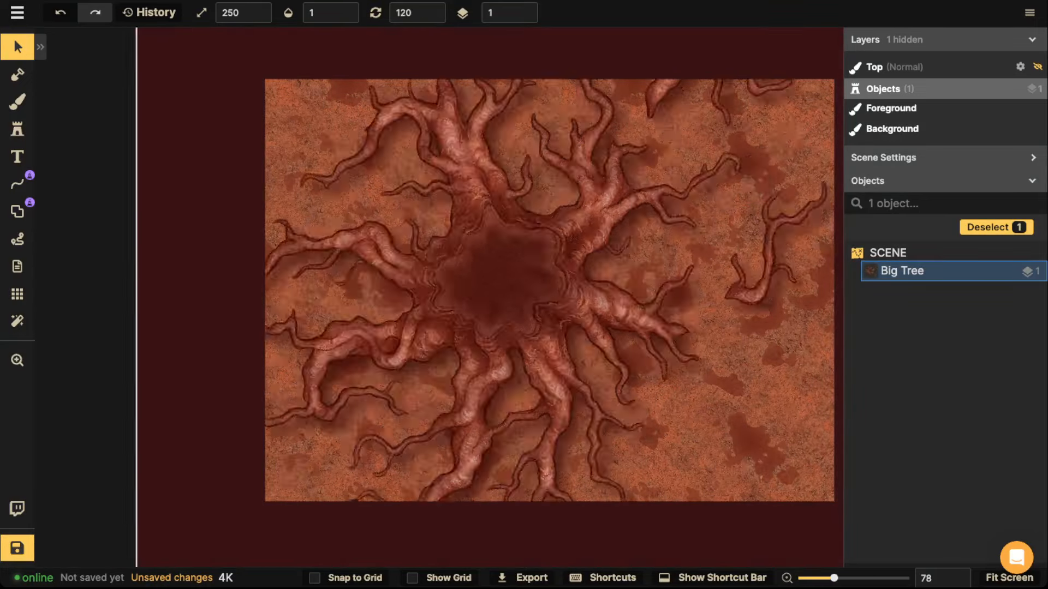
key("comma")
key("comma")
key("comma")
key("comma")
key("comma")
key("comma")
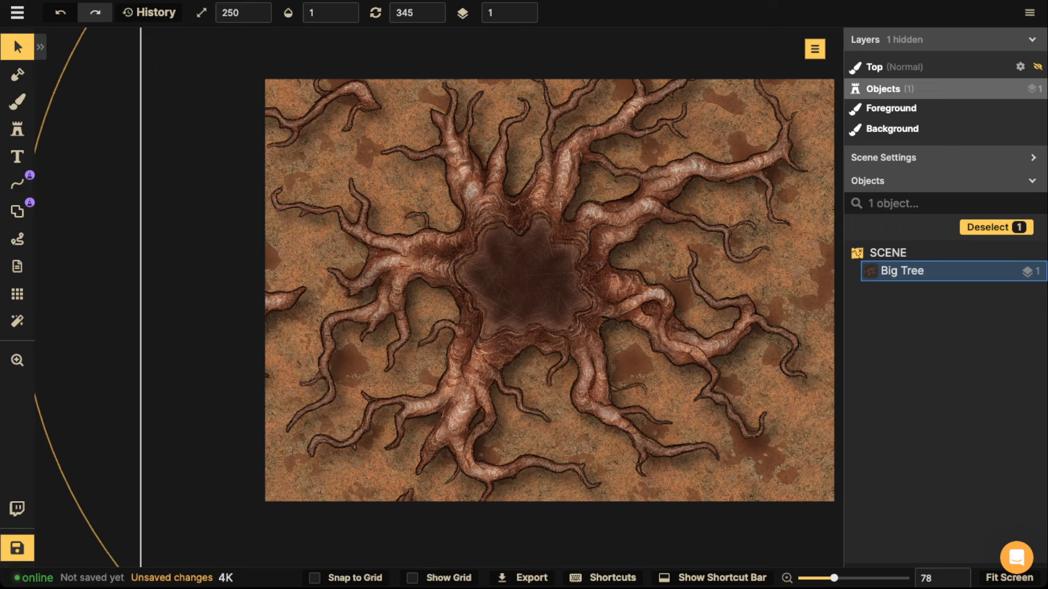
Set the Big Tree stamp's shadow to None and darken its colour through the advanced settings.
key("o")
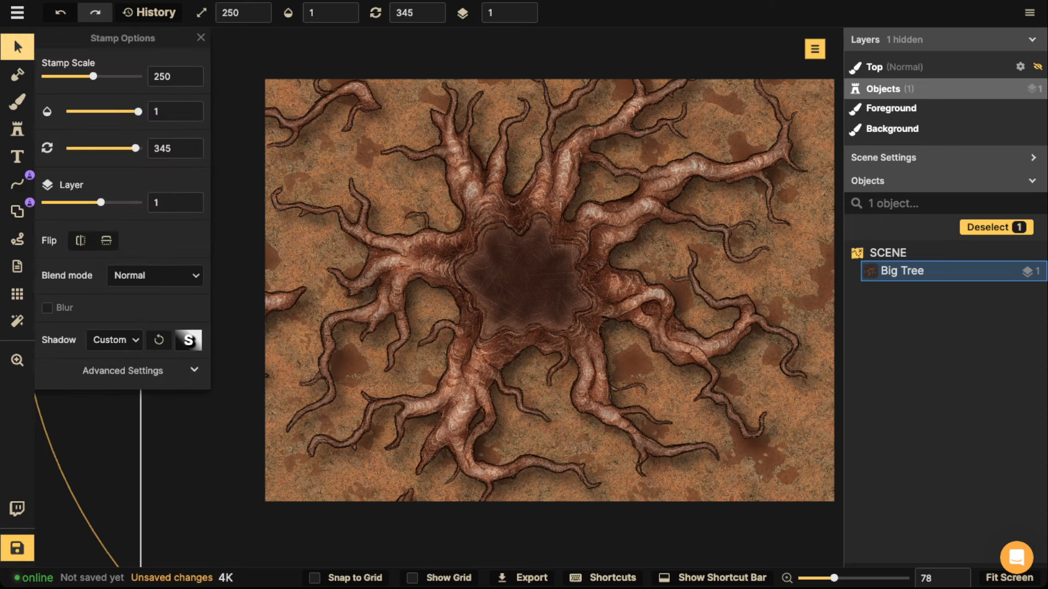
left_click(114, 340)
left_click(109, 364)
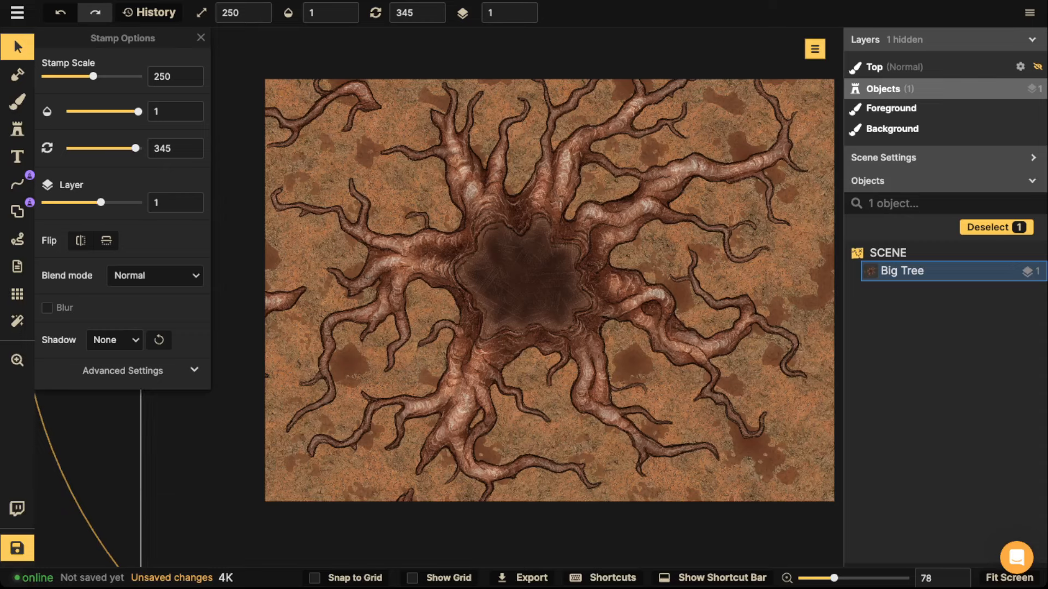
left_click(122, 371)
left_click_drag(94, 500, 79, 501)
left_click(201, 37)
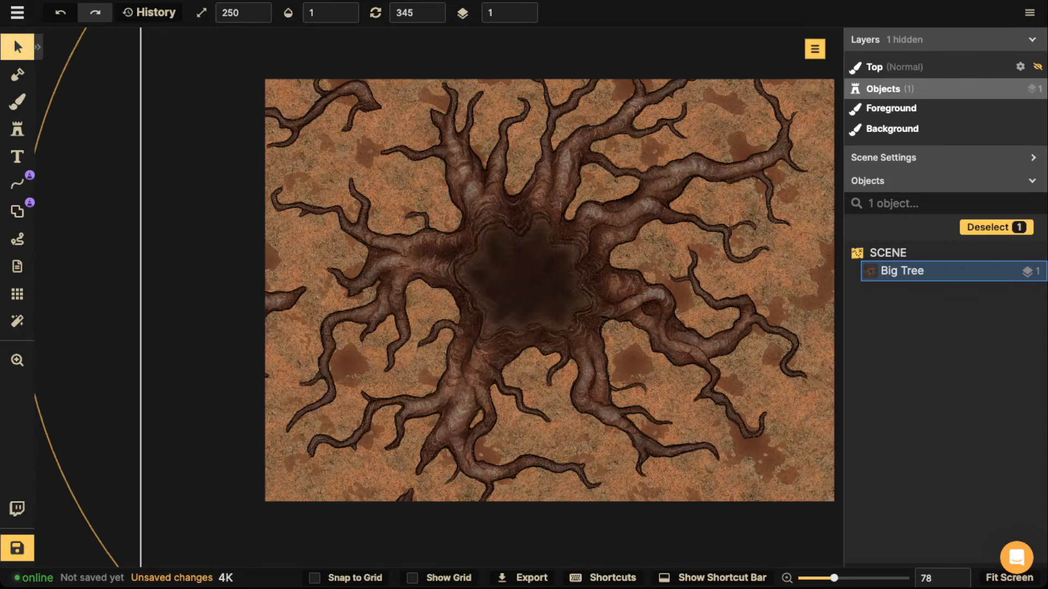
Move the Big Tree stamp slightly down and to the right on the map and enlarge it to scale 270.
left_click_drag(521, 275, 549, 313)
scroll(547, 274, "up", 1)
scroll(547, 274, "up", 1)
scroll(548, 275, "down", 1)
key("bracketright")
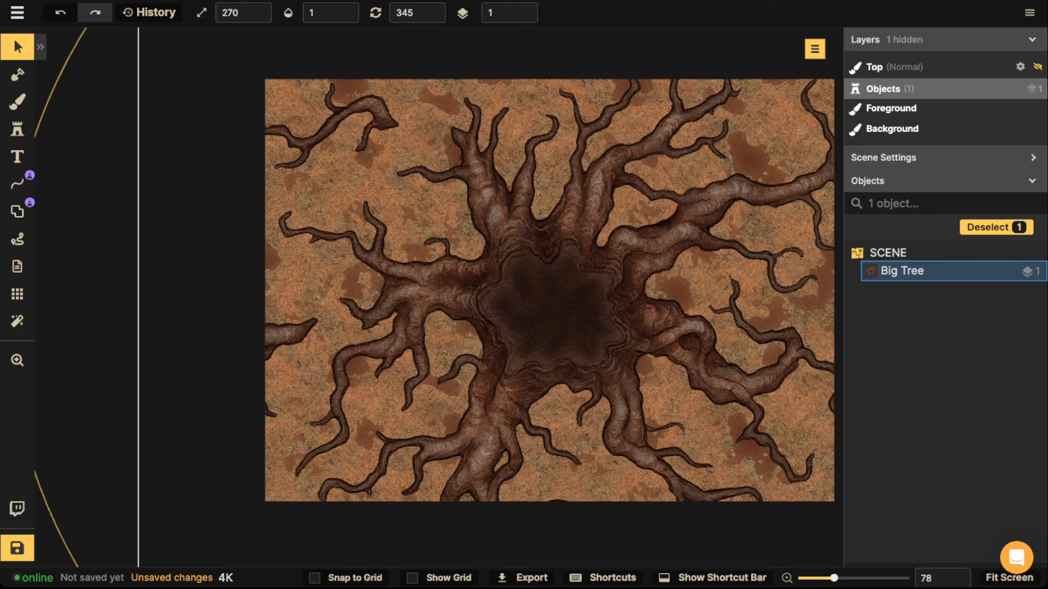
Choose the brown autumn Grass texture from the Farmstead: Home pack for the background brush.
key("b")
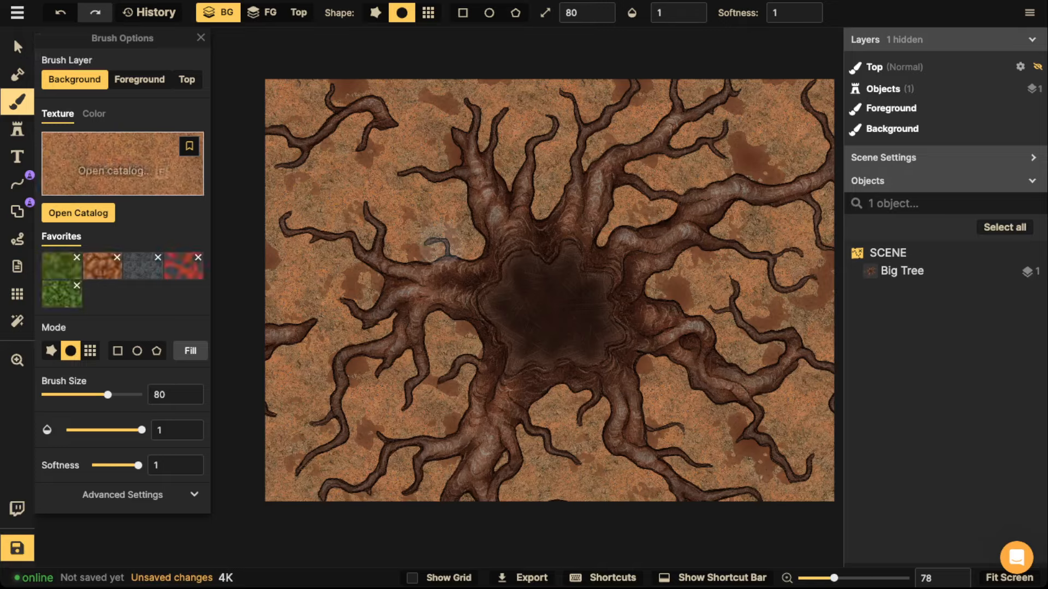
key("f")
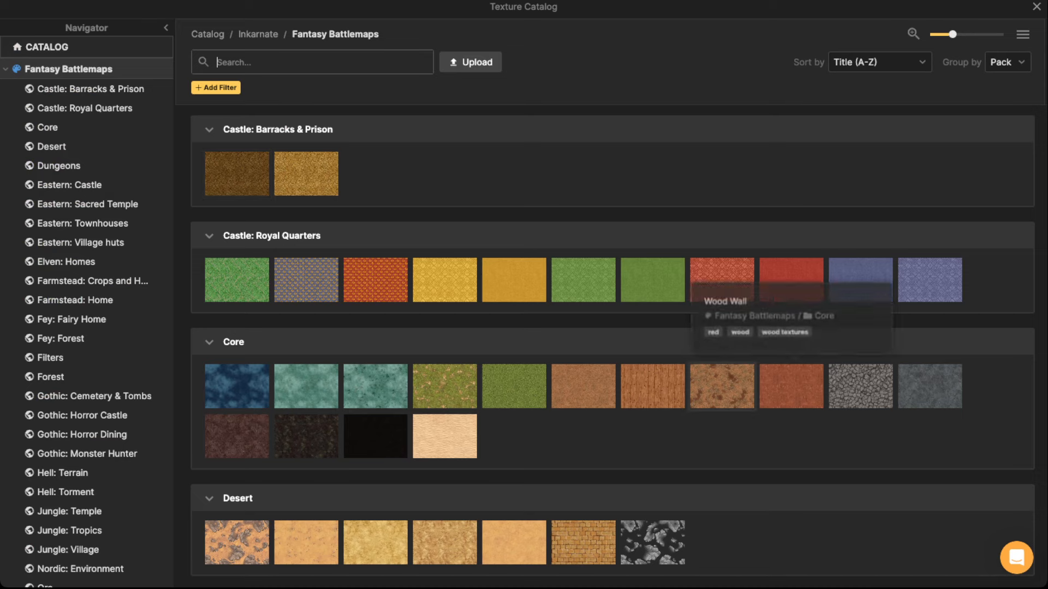
scroll(612, 349, "down", 10)
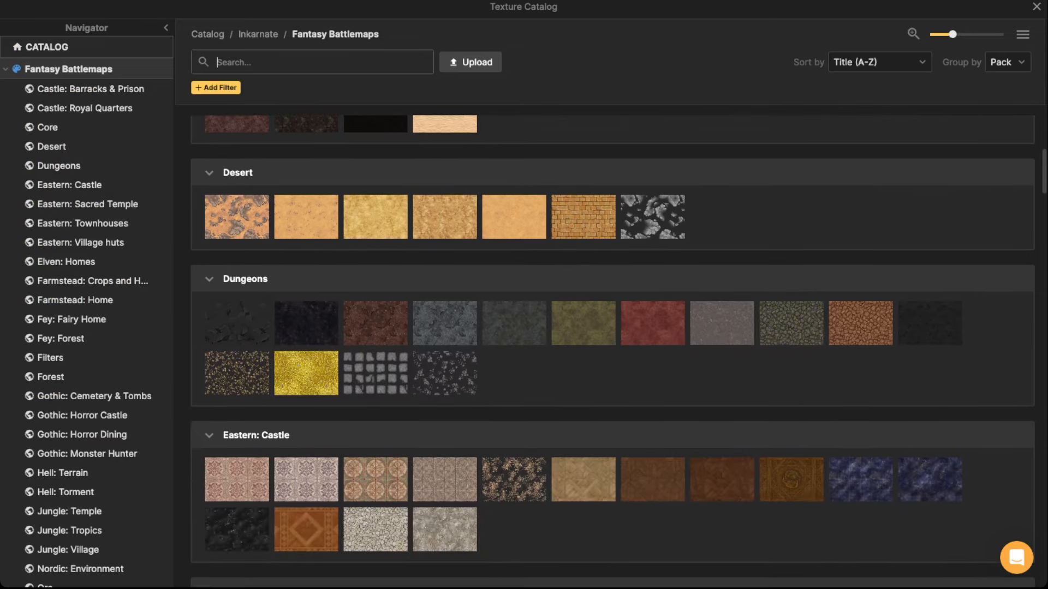
scroll(375, 456, "down", 8)
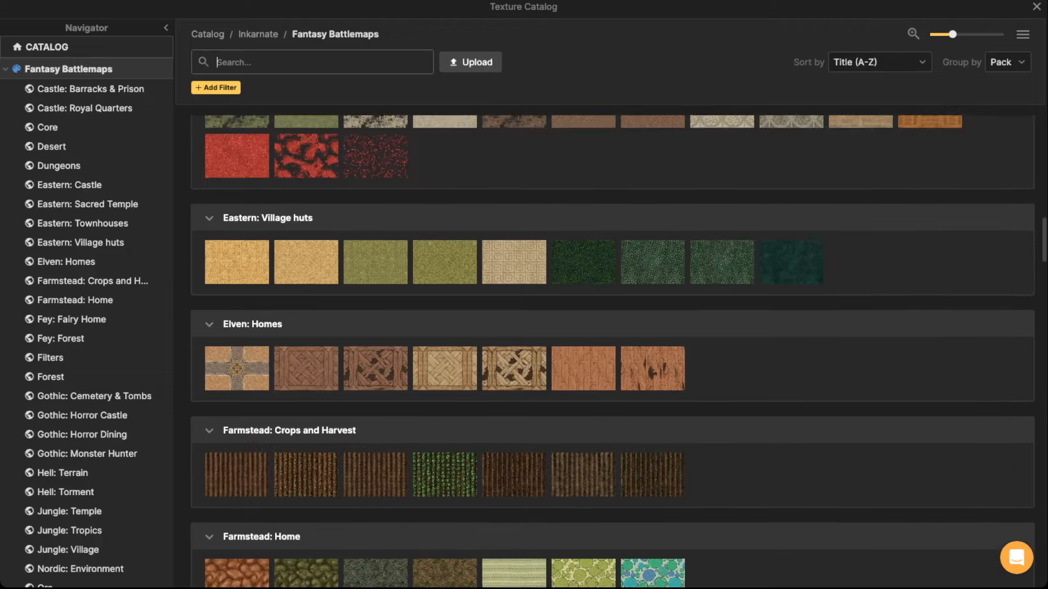
scroll(376, 455, "down", 2)
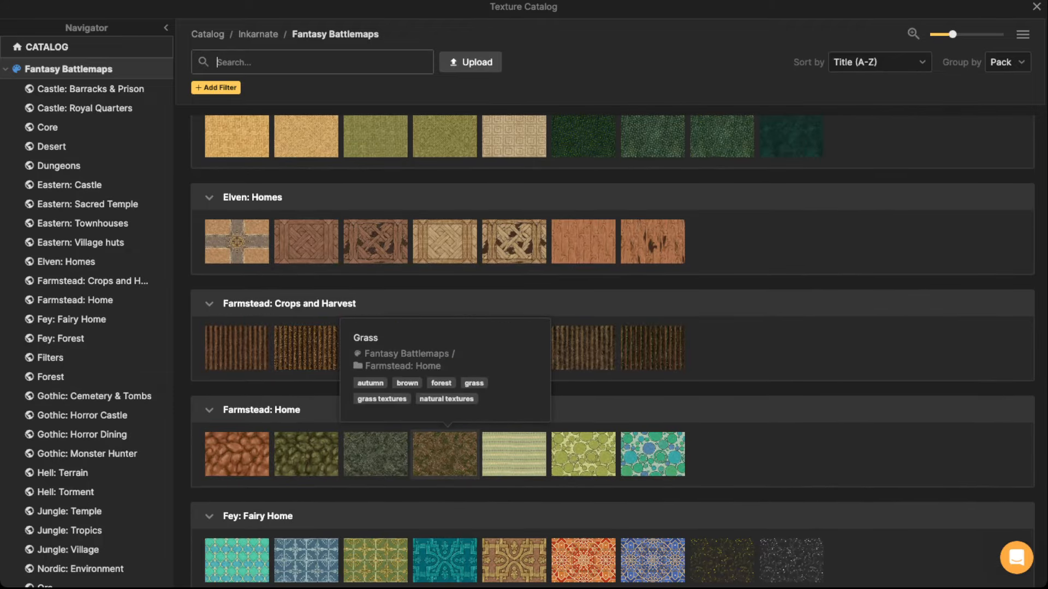
left_click(444, 454)
Set the grass texture's scale to 58.84 and brightness to 58, and fill the whole background with it.
left_click(122, 494)
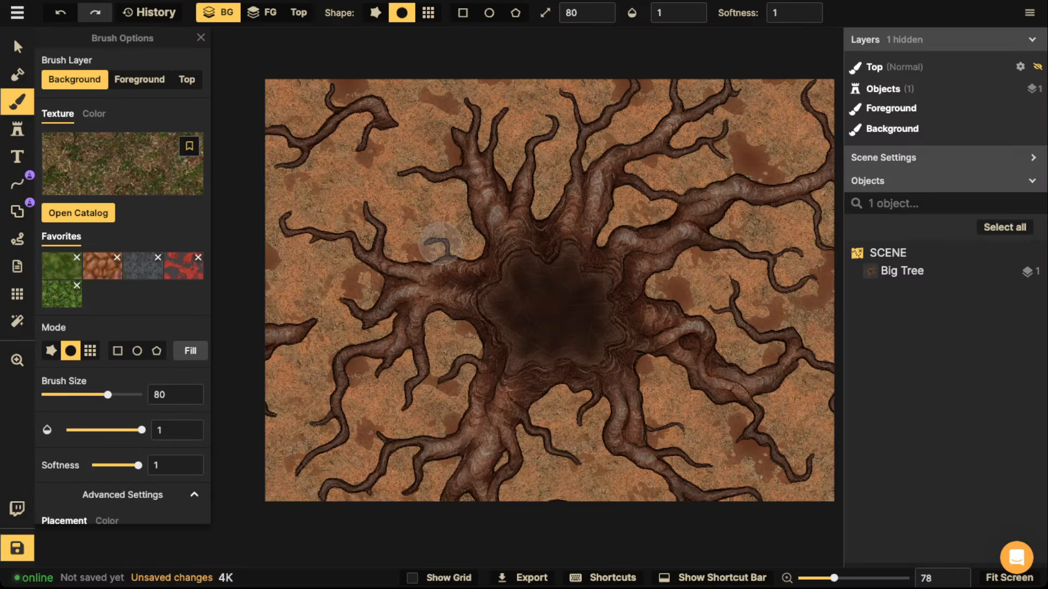
scroll(122, 382, "down", 3)
left_click(107, 354)
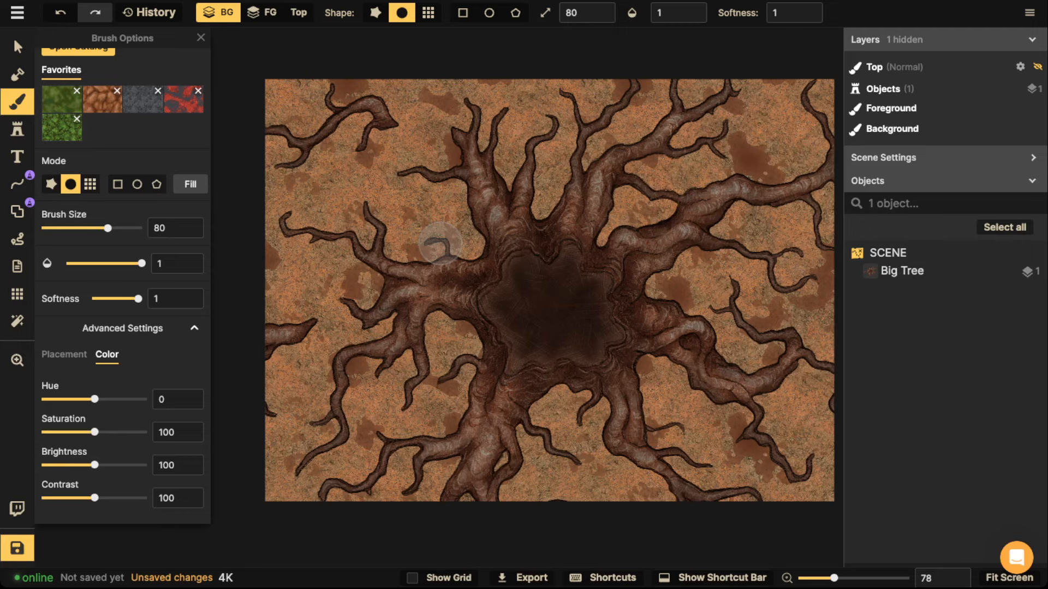
left_click(64, 354)
left_click_drag(102, 399, 91, 399)
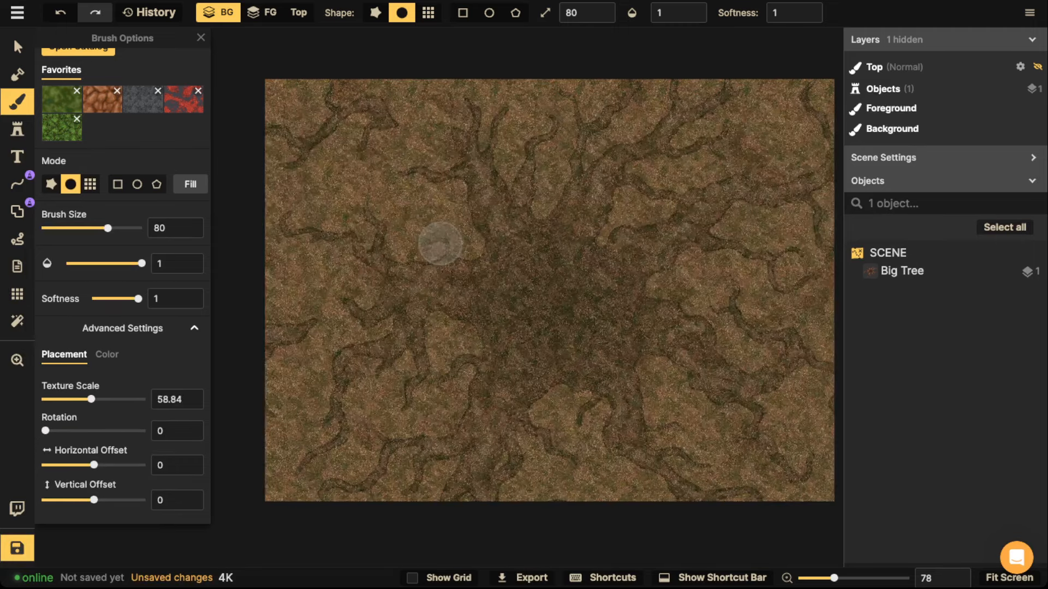
left_click(106, 354)
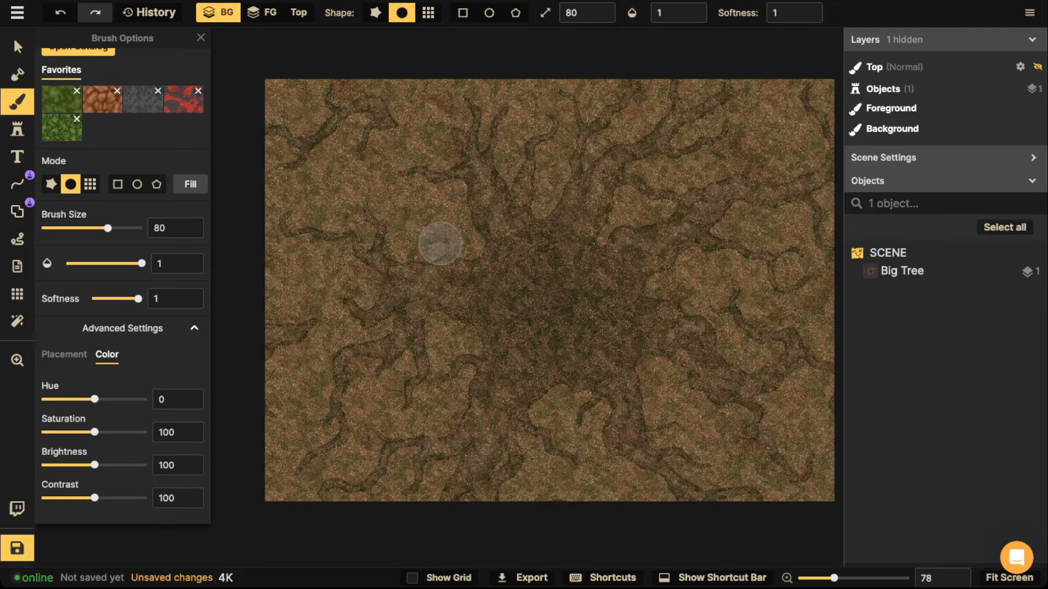
left_click_drag(94, 465, 76, 464)
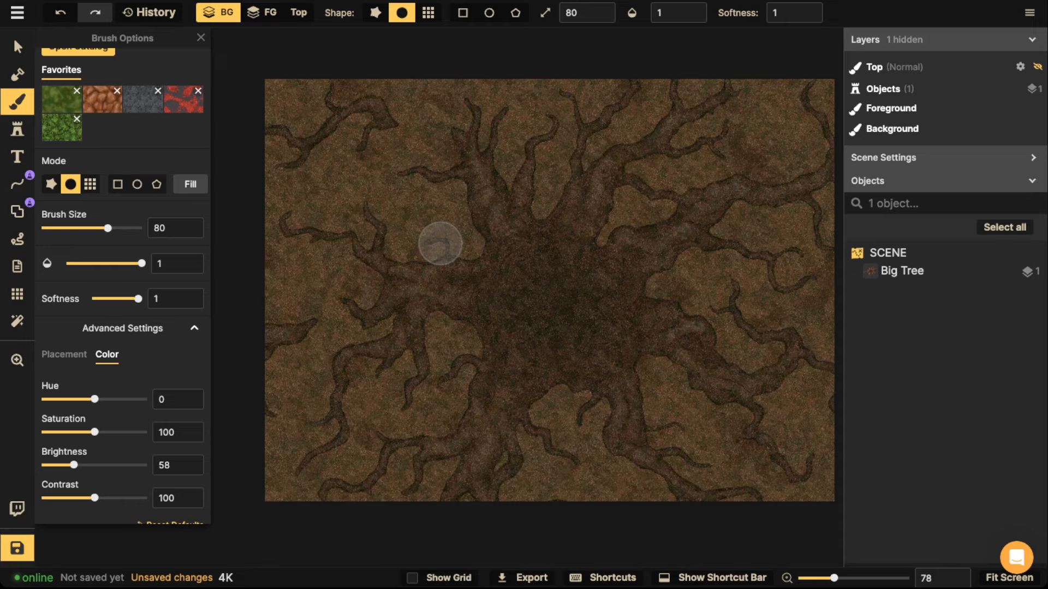
left_click(190, 183)
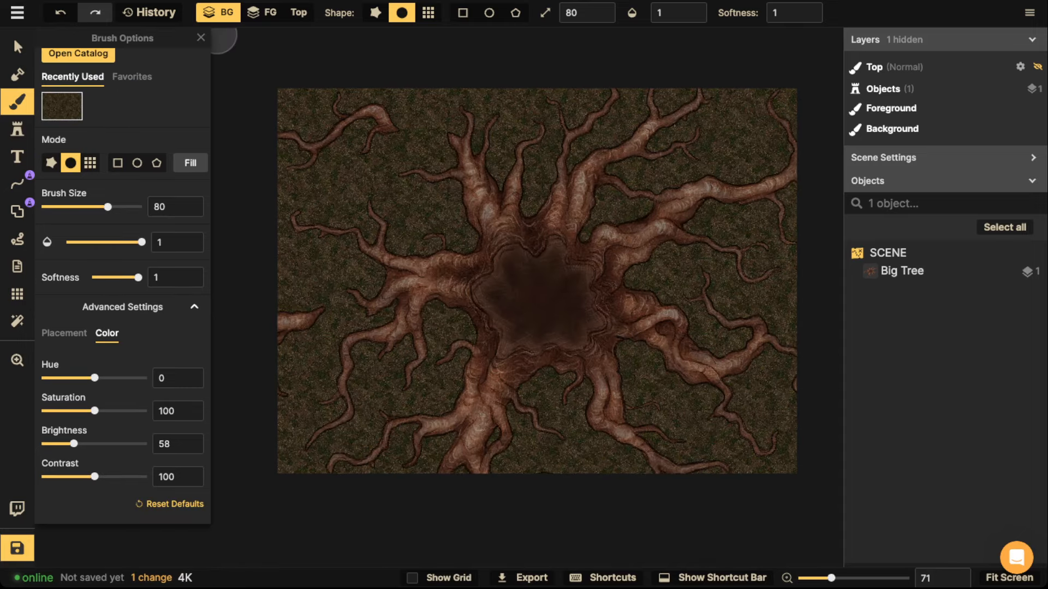
Search the texture catalog for water and pick the dark blue water texture from Jungle: Tropics.
left_click(200, 37)
left_click(17, 101)
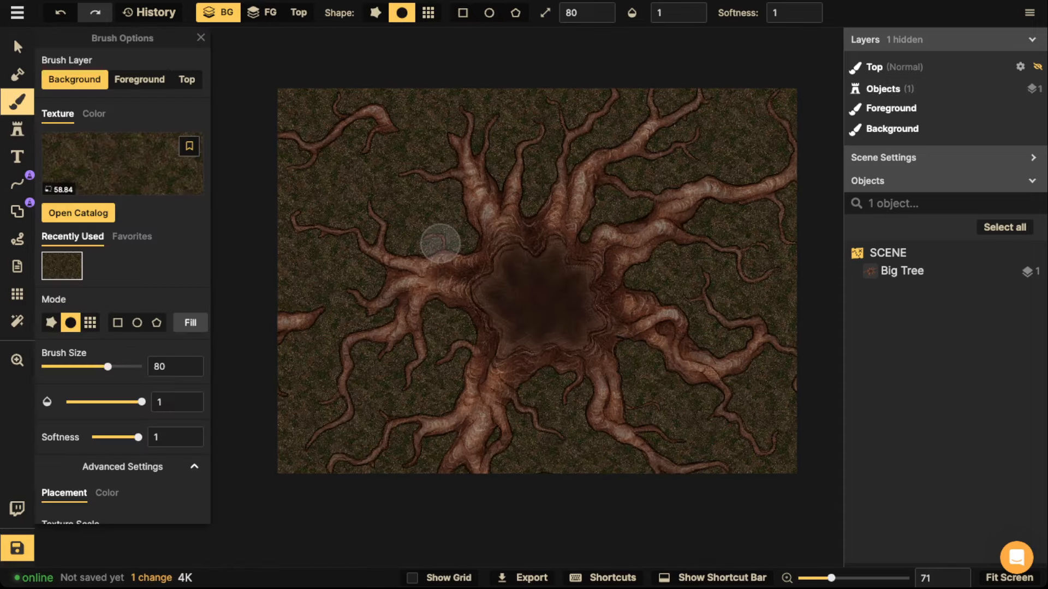
left_click(122, 163)
scroll(612, 351, "down", 15)
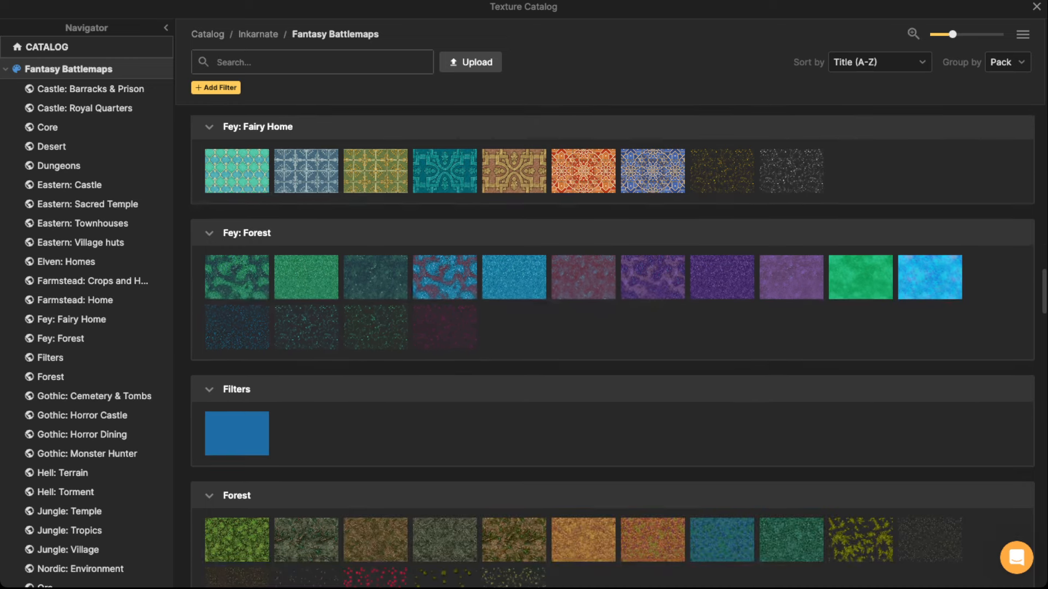
type("water")
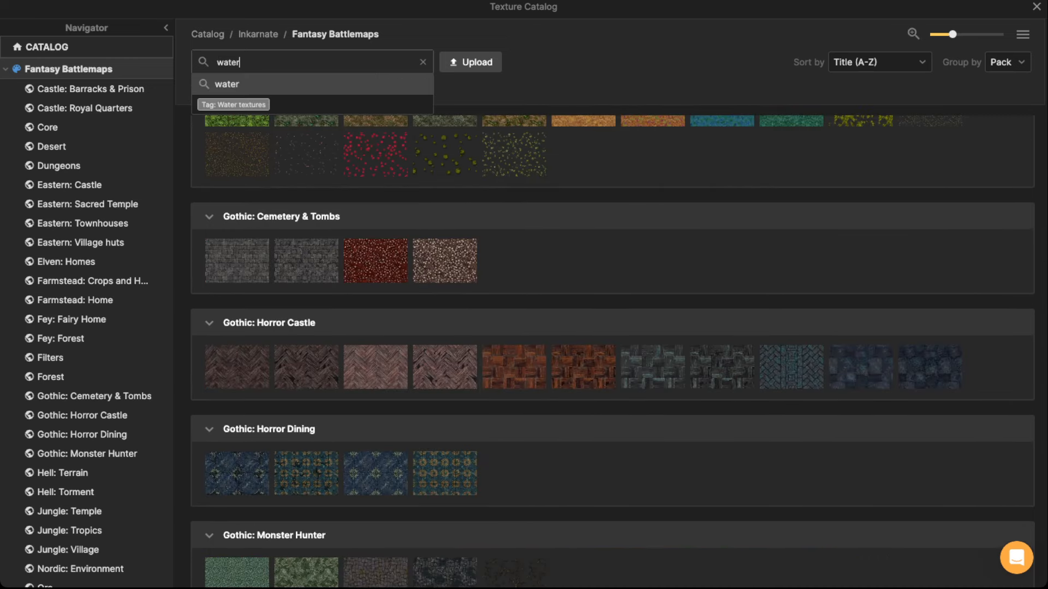
key("Return")
scroll(376, 327, "down", 5)
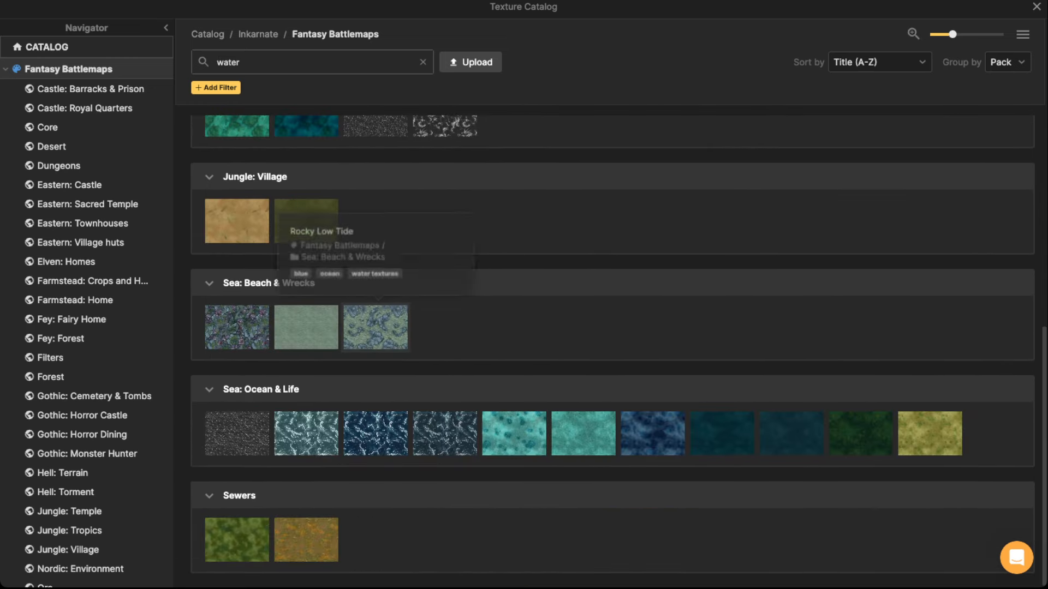
scroll(375, 327, "up", 5)
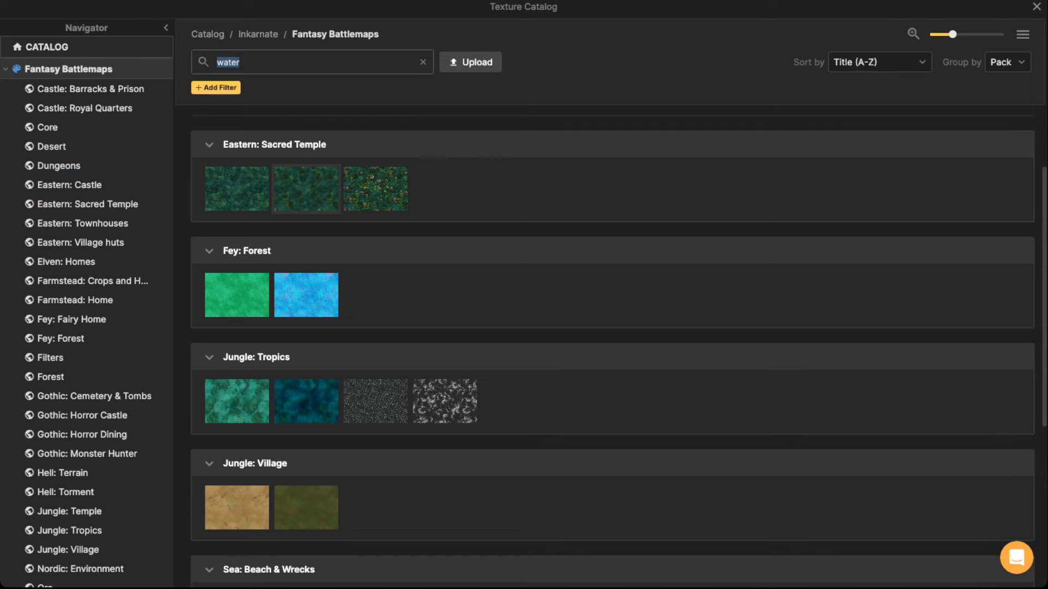
left_click(307, 401)
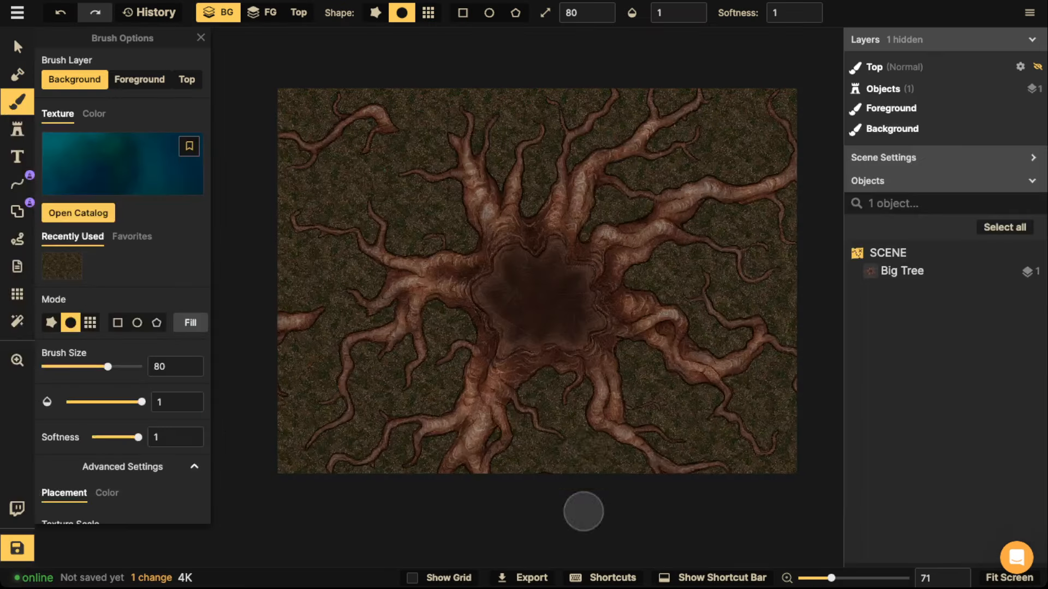
Paint a pool of water with brush size 70 between the two lower roots, from the trunk to the map's bottom edge.
key("bracketleft")
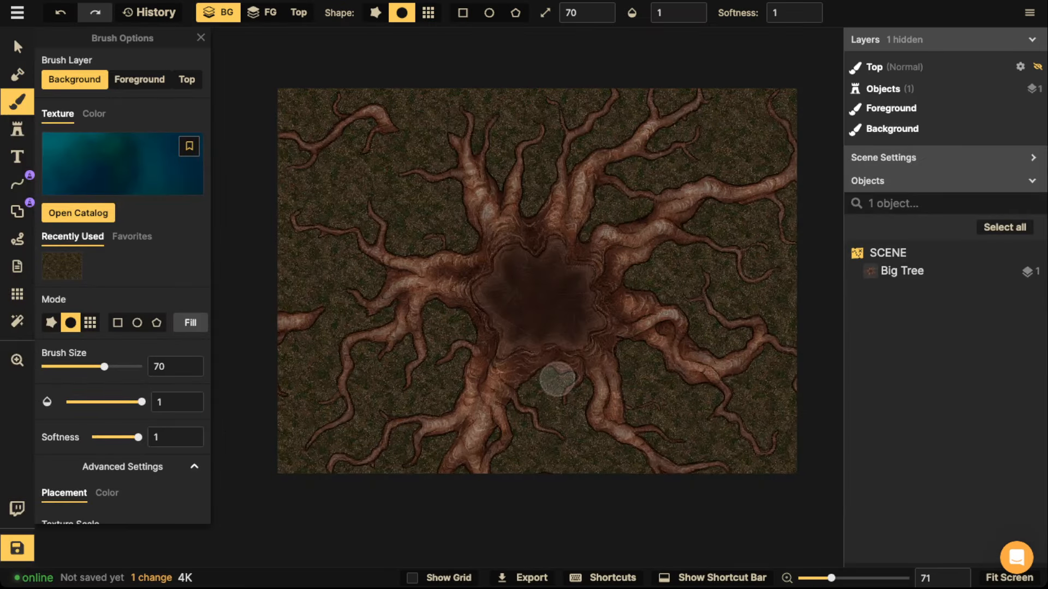
mouse_move(554, 376)
left_mouse_down()
mouse_move(521, 421)
mouse_move(494, 446)
mouse_move(516, 494)
mouse_move(551, 485)
mouse_move(566, 417)
mouse_move(583, 436)
mouse_move(580, 476)
mouse_move(565, 457)
mouse_move(523, 477)
mouse_move(634, 459)
mouse_move(621, 454)
mouse_move(639, 472)
left_mouse_up()
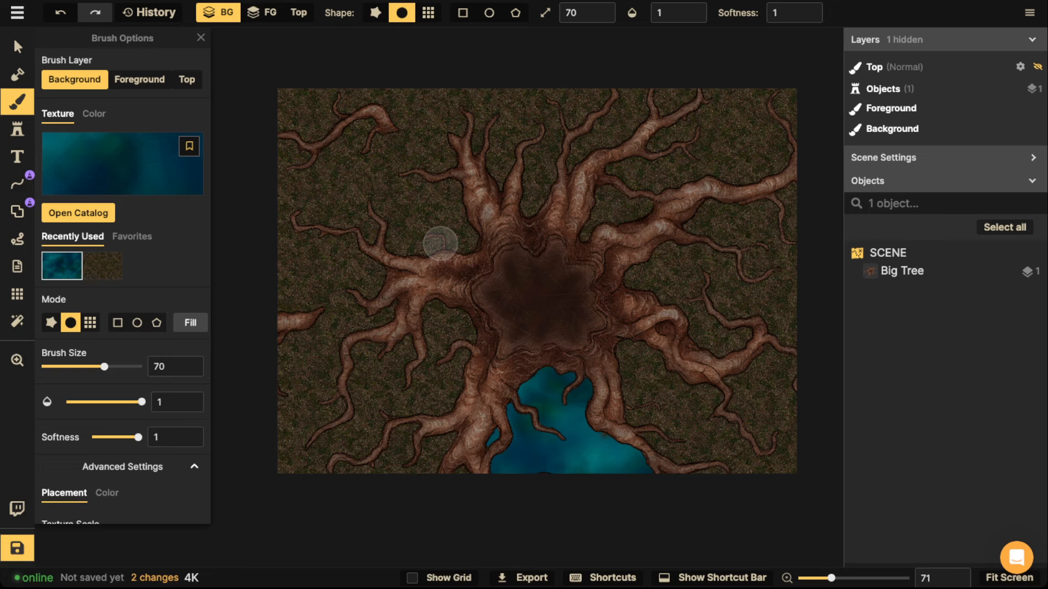
scroll(620, 262, "up", 6)
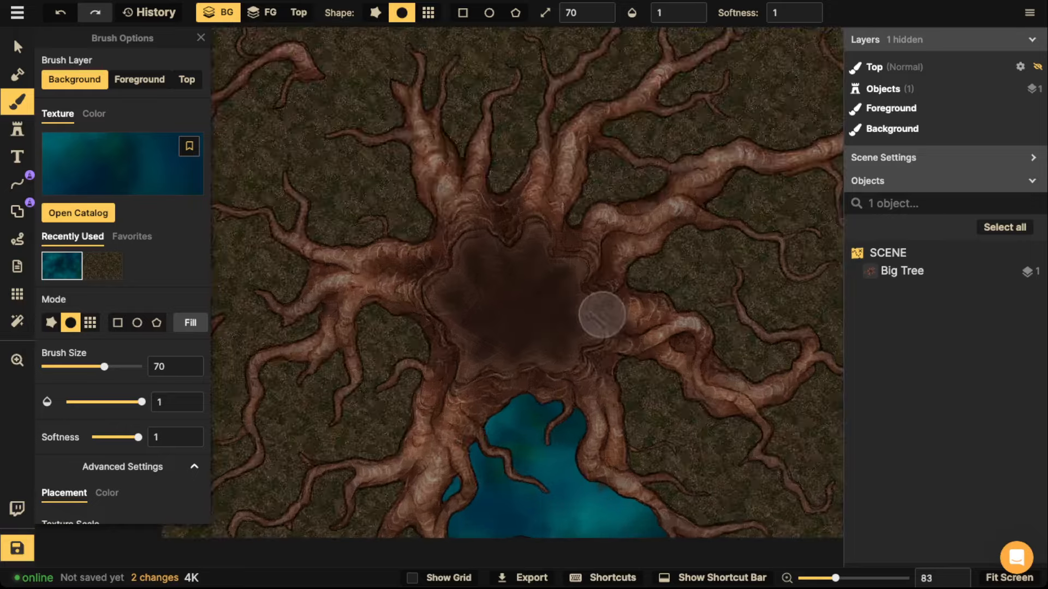
scroll(567, 218, "down", 4)
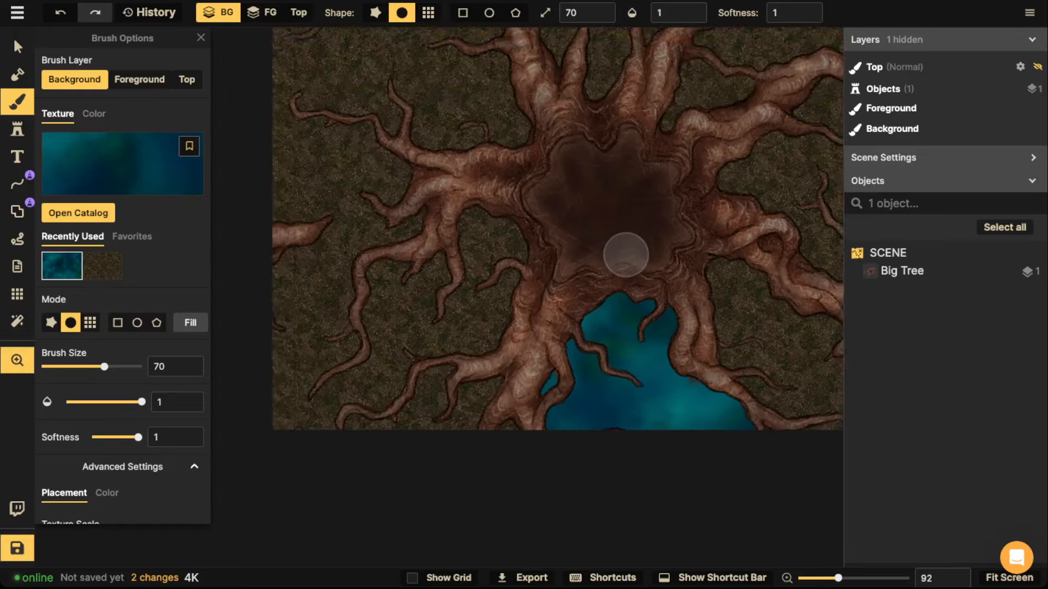
scroll(607, 307, "up", 2)
scroll(600, 302, "up", 3)
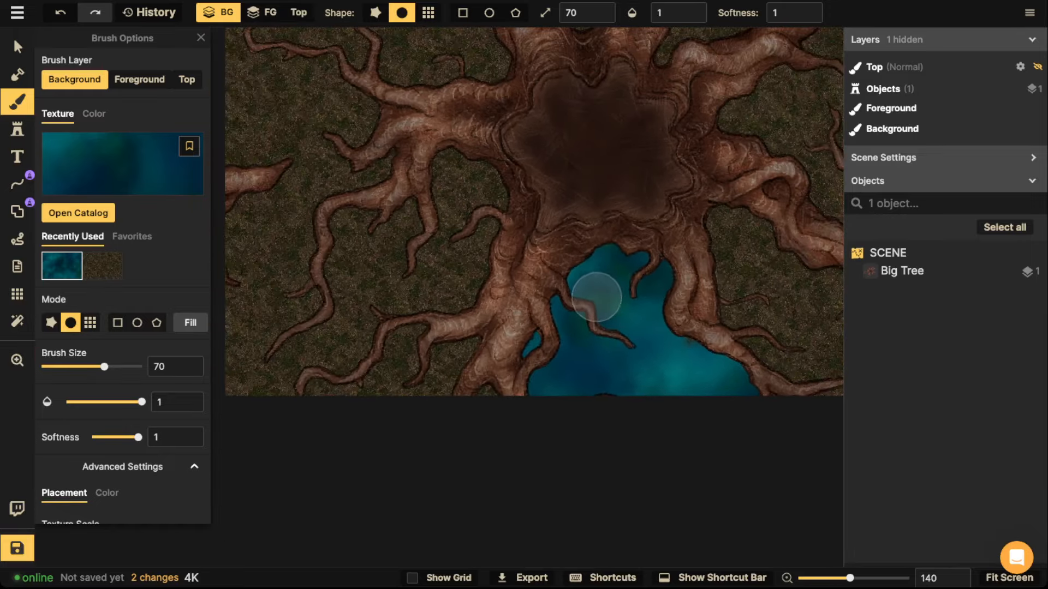
scroll(594, 297, "down", 3)
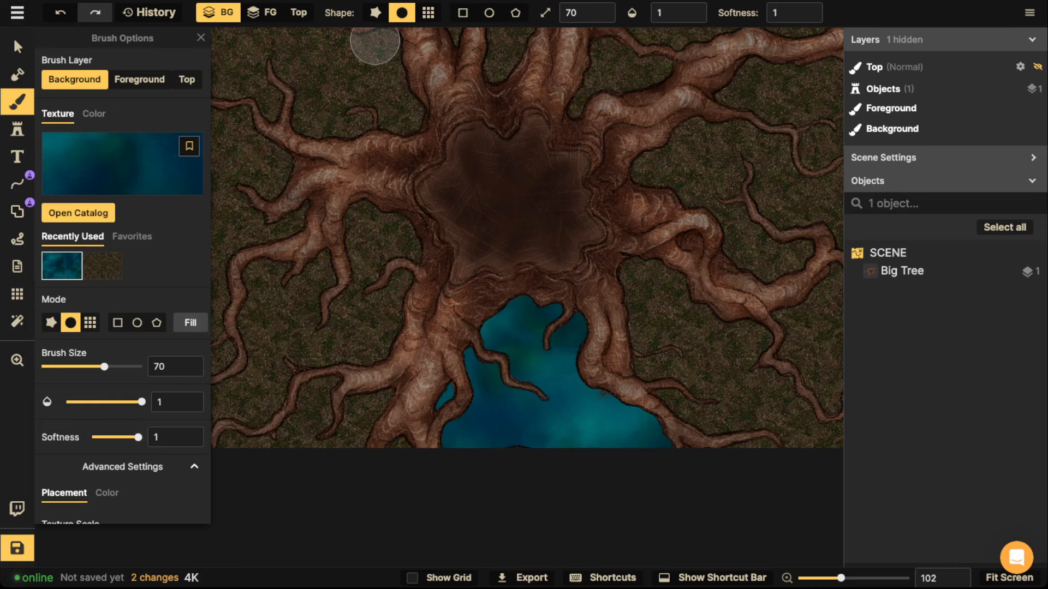
Put the Big Tree stamp on layer -5 and lock it.
key("s")
scroll(503, 186, "down", 4)
left_click(901, 270)
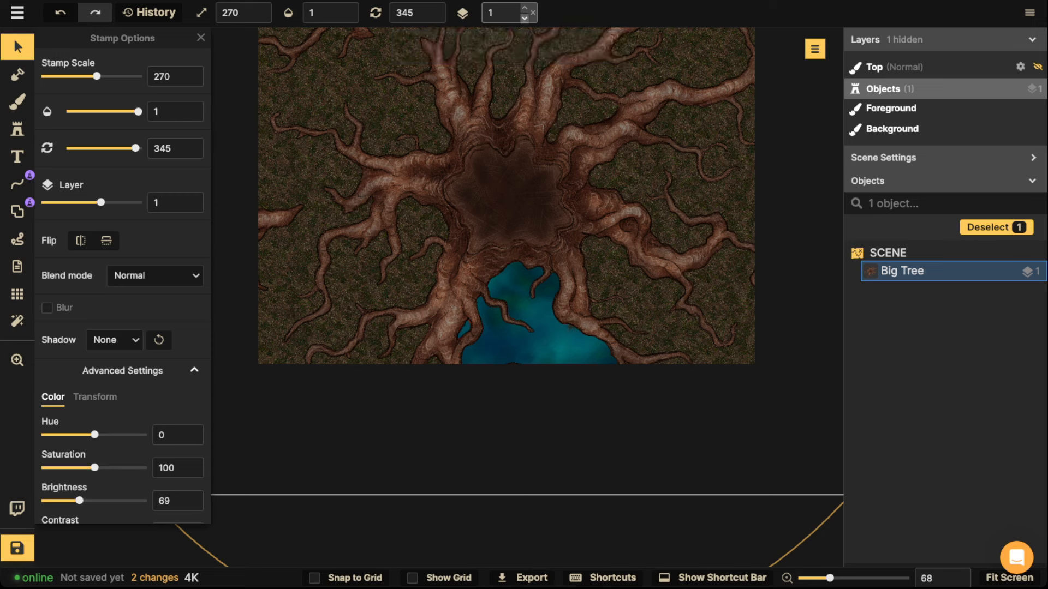
scroll(525, 17, "down", 6)
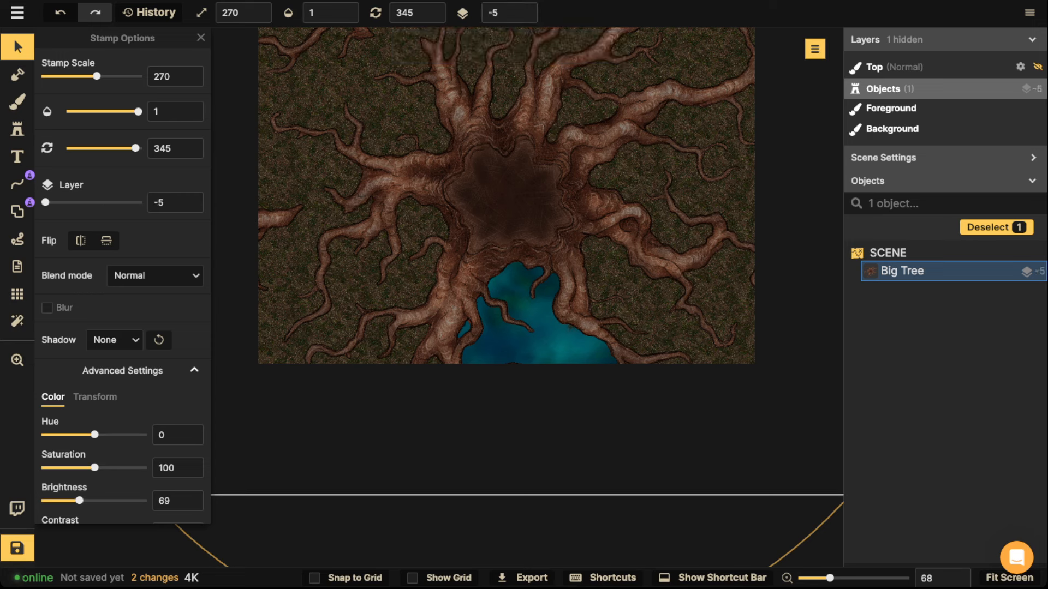
key("l")
key("Escape")
Choose the Thick Old Tree stamp from the Forest pack and place one at scale 100 beside the trunk's upper-left roots.
scroll(428, 229, "down", 3)
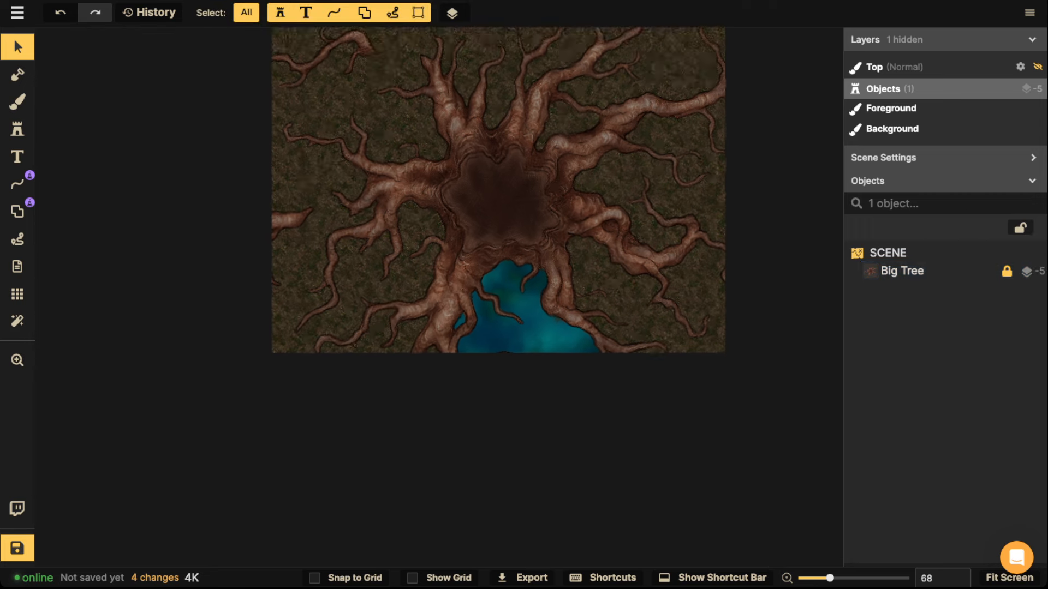
left_click_drag(428, 229, 408, 311)
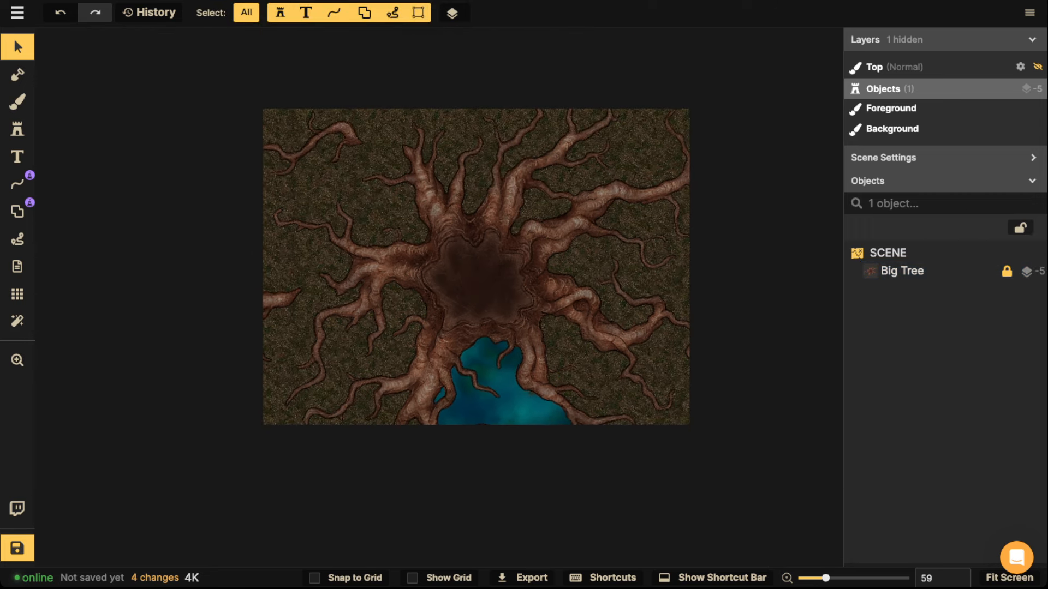
left_click(18, 129)
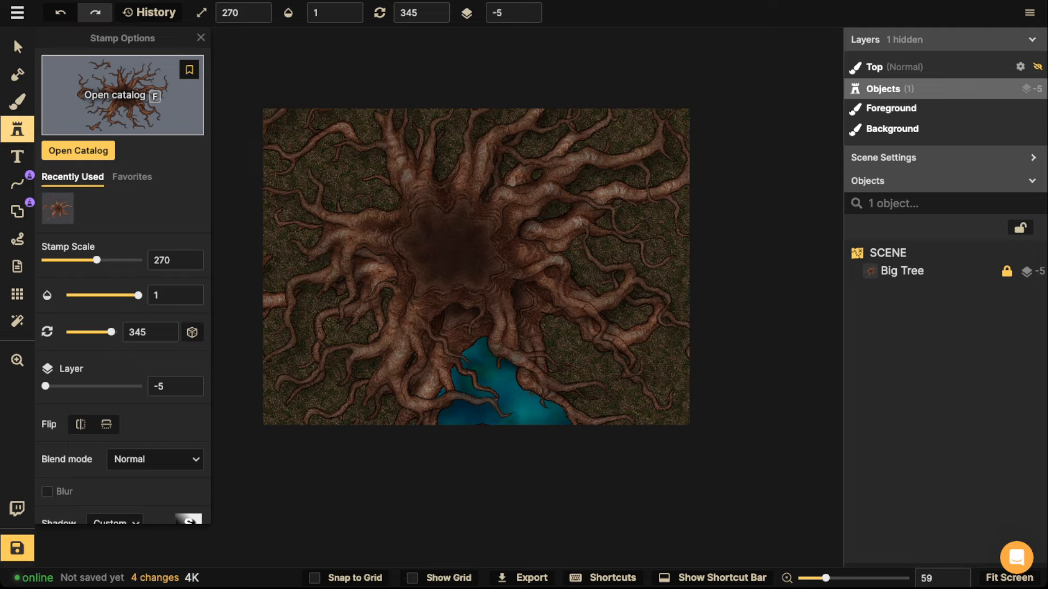
key("f")
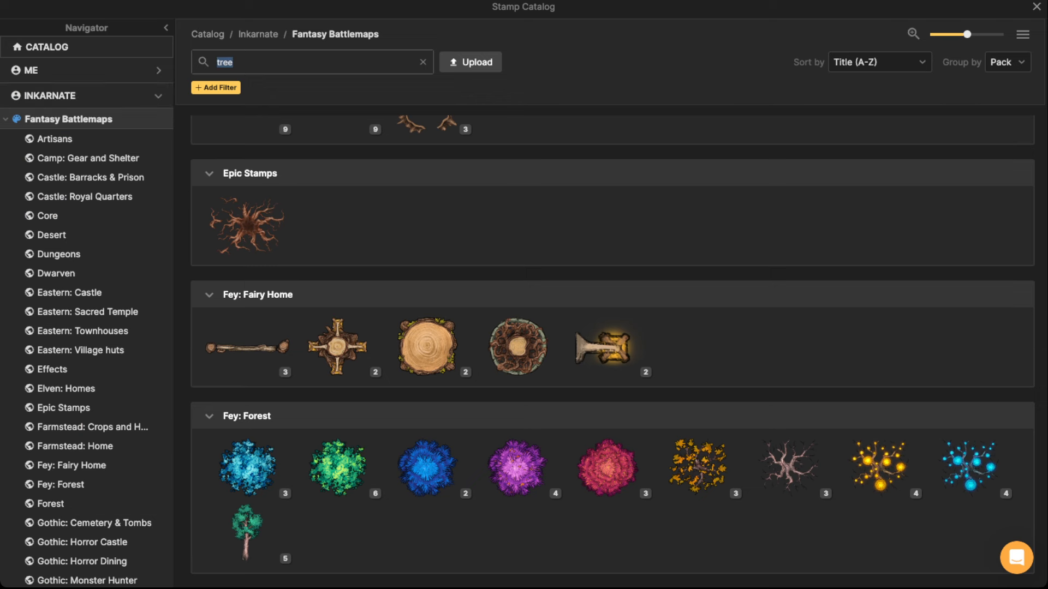
scroll(338, 314, "down", 5)
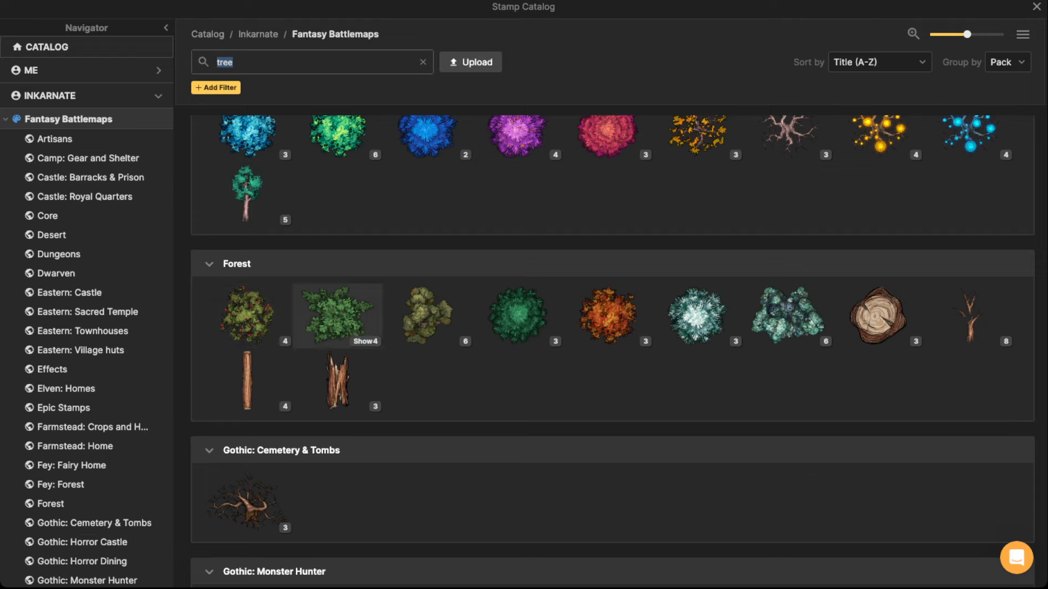
left_click(427, 316)
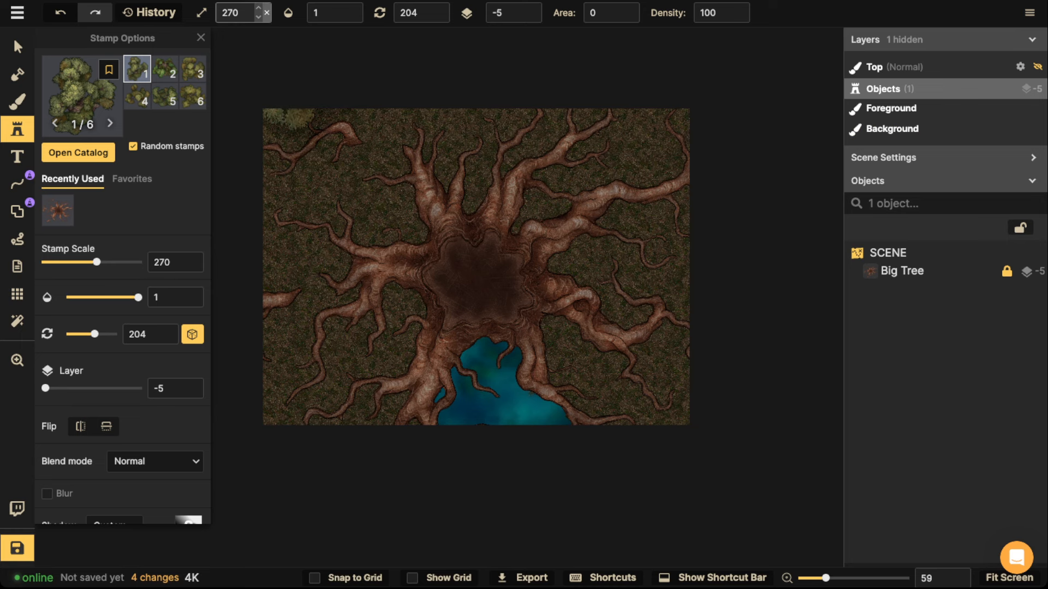
left_click(417, 224)
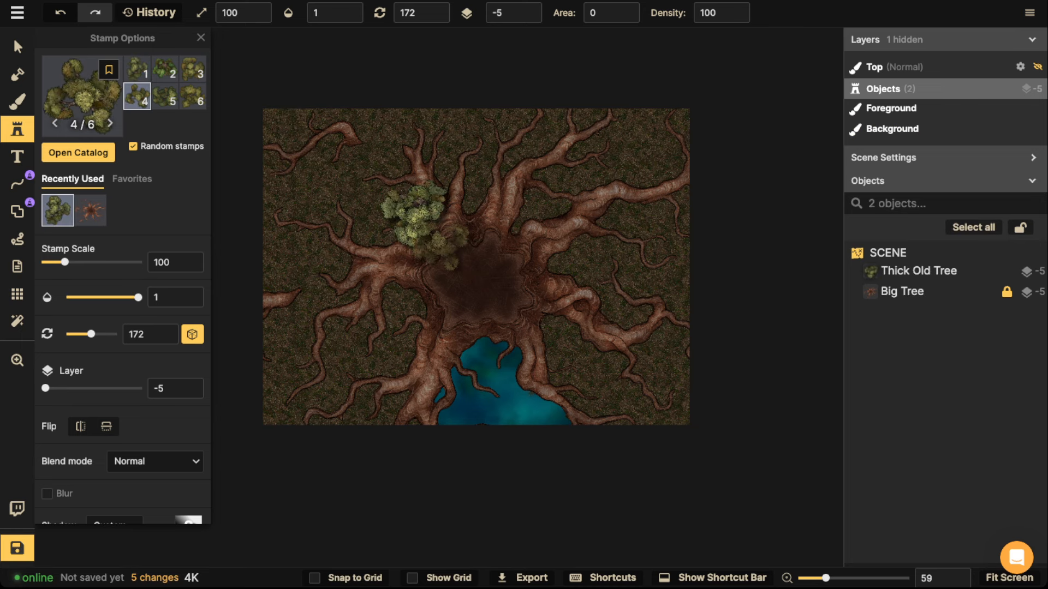
Set the placed Thick Old Tree's shadow to None and its brightness to 82.
left_click(18, 47)
scroll(513, 243, "up", 2)
mouse_move(399, 208)
left_mouse_down()
mouse_move(424, 217)
mouse_move(400, 214)
left_mouse_up()
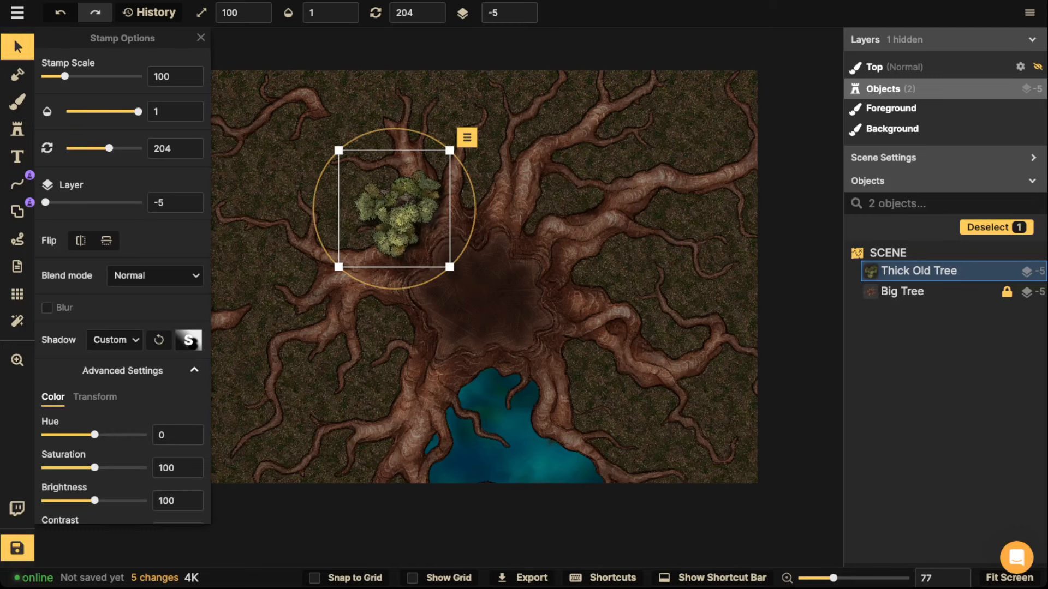
left_click(115, 340)
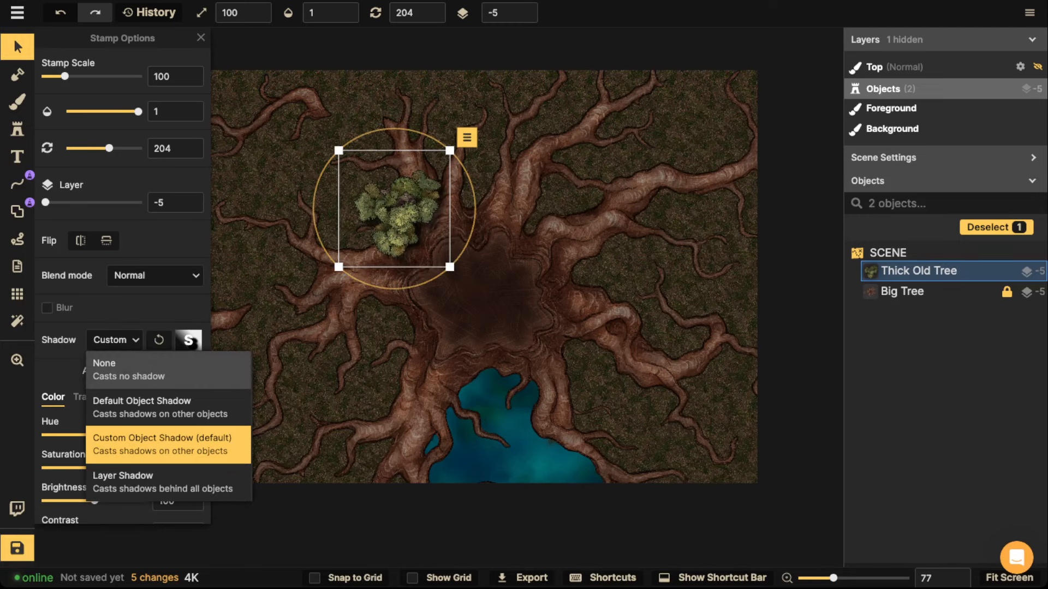
left_click(129, 369)
left_click_drag(94, 500, 85, 500)
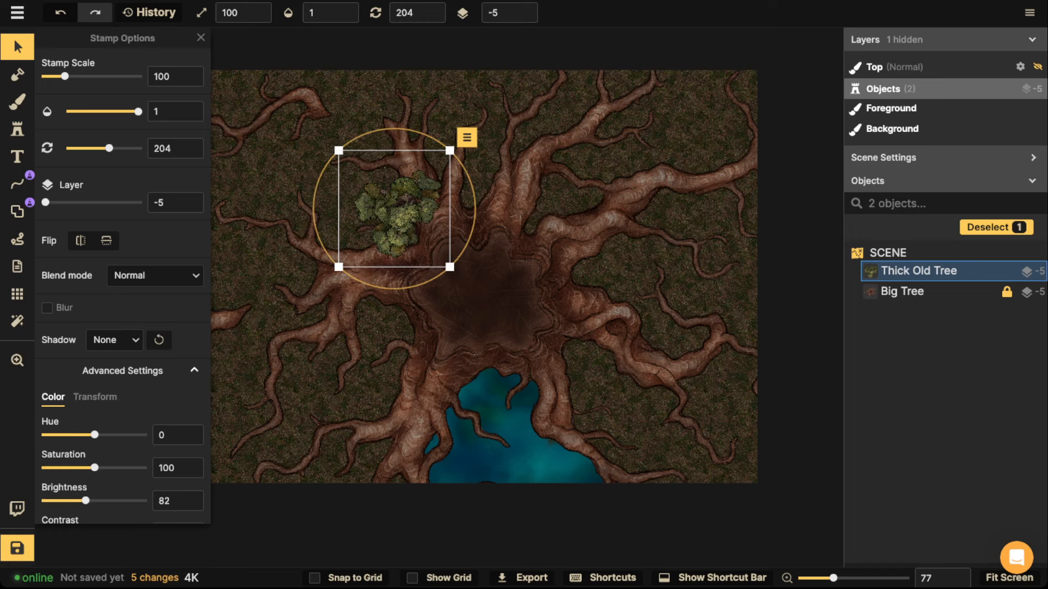
Enlarge the placed Thick Old Tree to scale 160 and rotate it to 24.
scroll(394, 209, "up", 6)
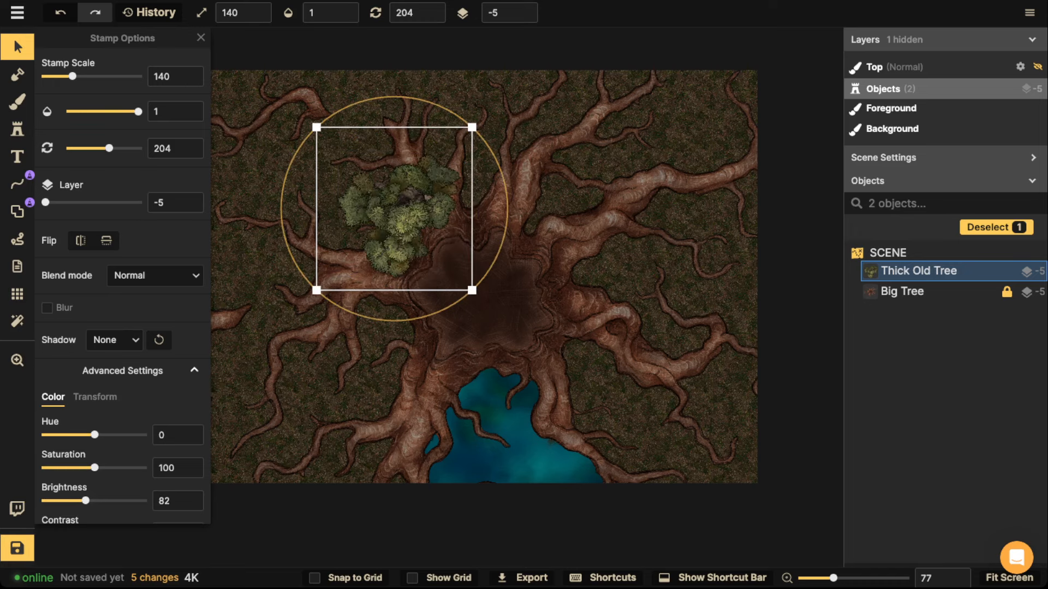
scroll(394, 208, "down", 12)
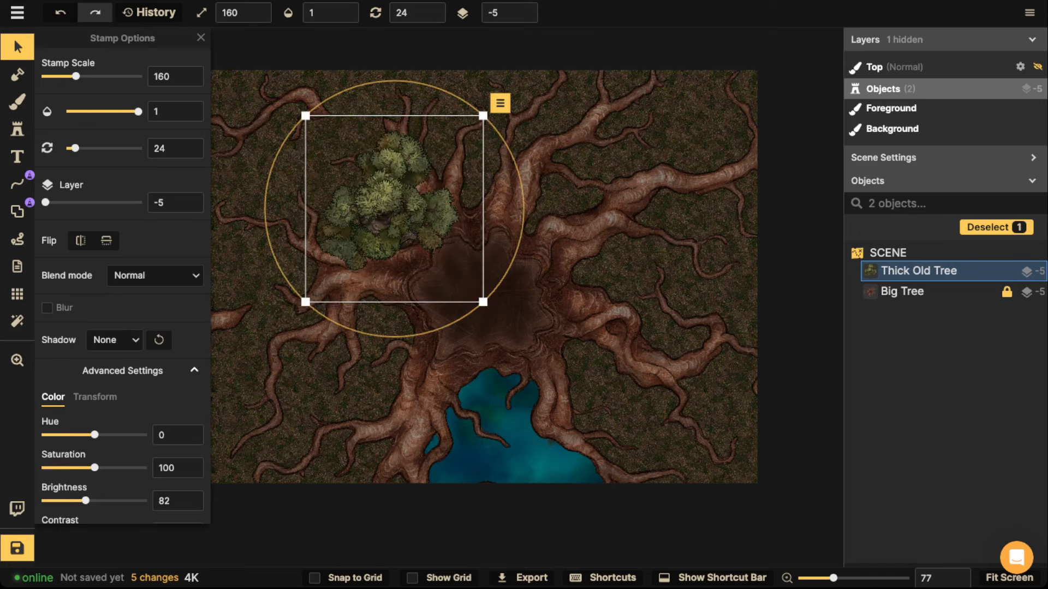
Give the Thick Old Tree a Custom Object Shadow with horizontal and vertical offsets of 0.
left_click(114, 340)
left_click(142, 435)
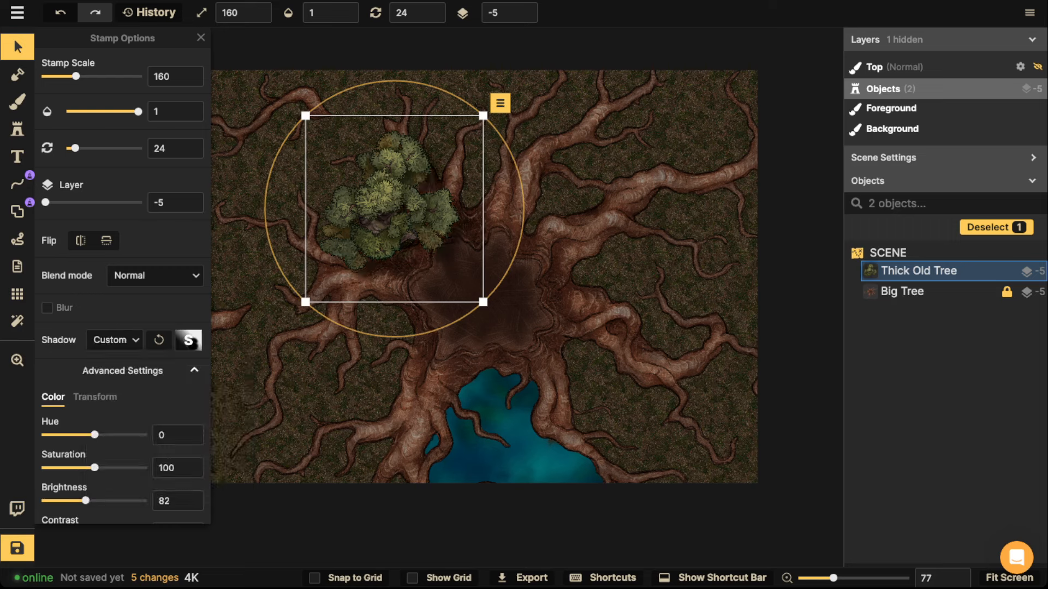
left_click(188, 340)
left_click(340, 240)
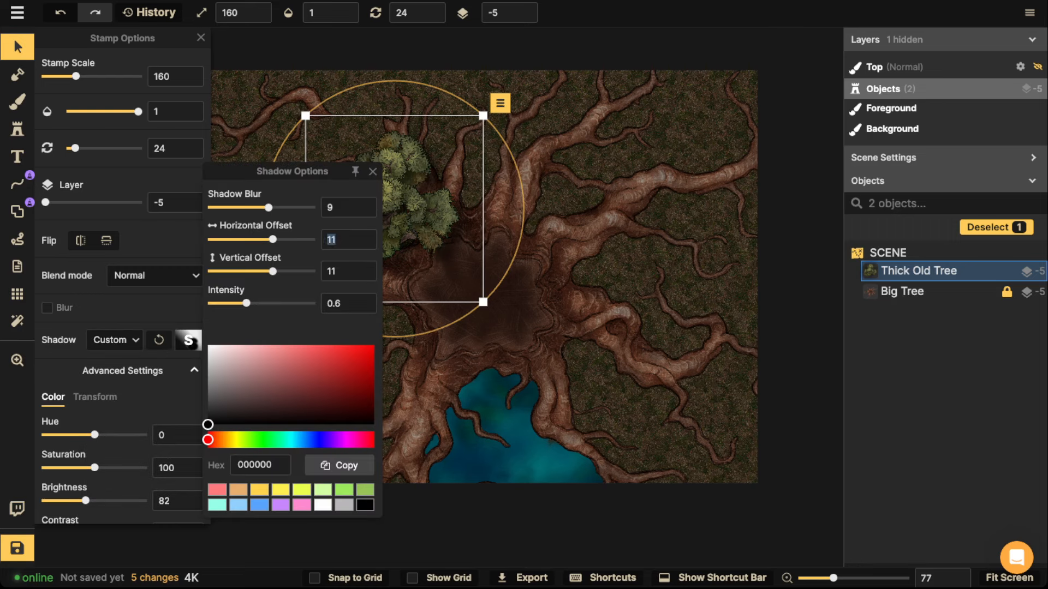
type("-")
left_click_drag(337, 271, 319, 271)
type("0")
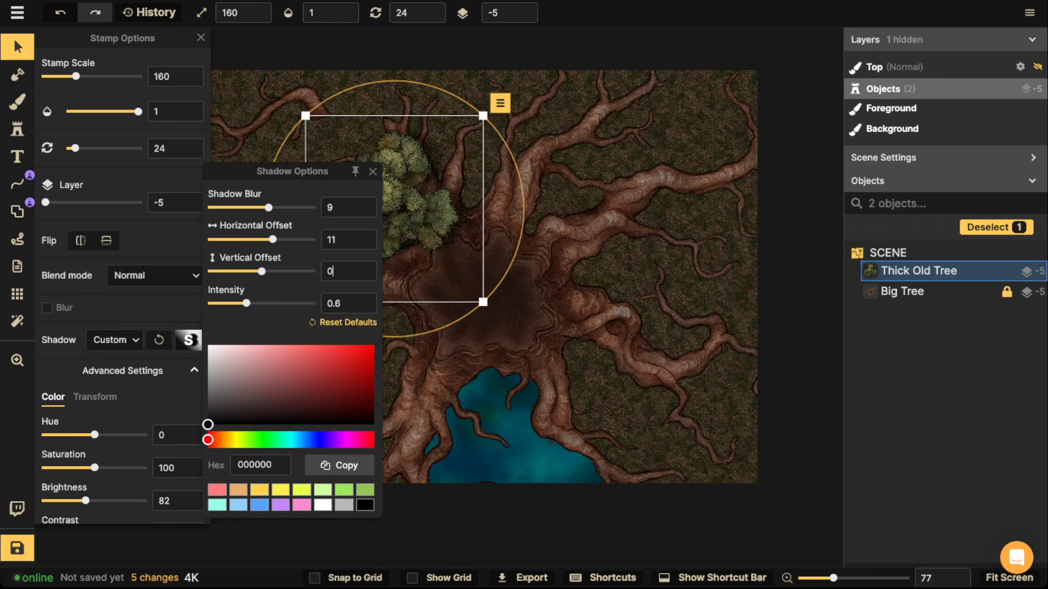
left_click(327, 239)
type("0")
double_click(334, 239)
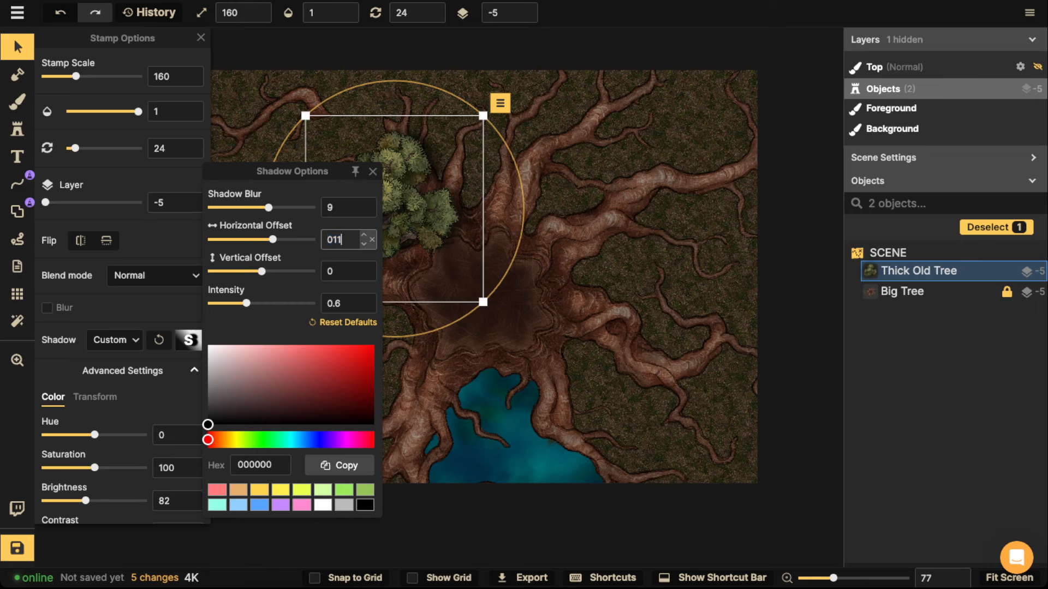
type("0")
Set the tree's shadow blur to 20.3 and its intensity to 1.2, and close the shadow options.
left_click_drag(269, 207, 287, 207)
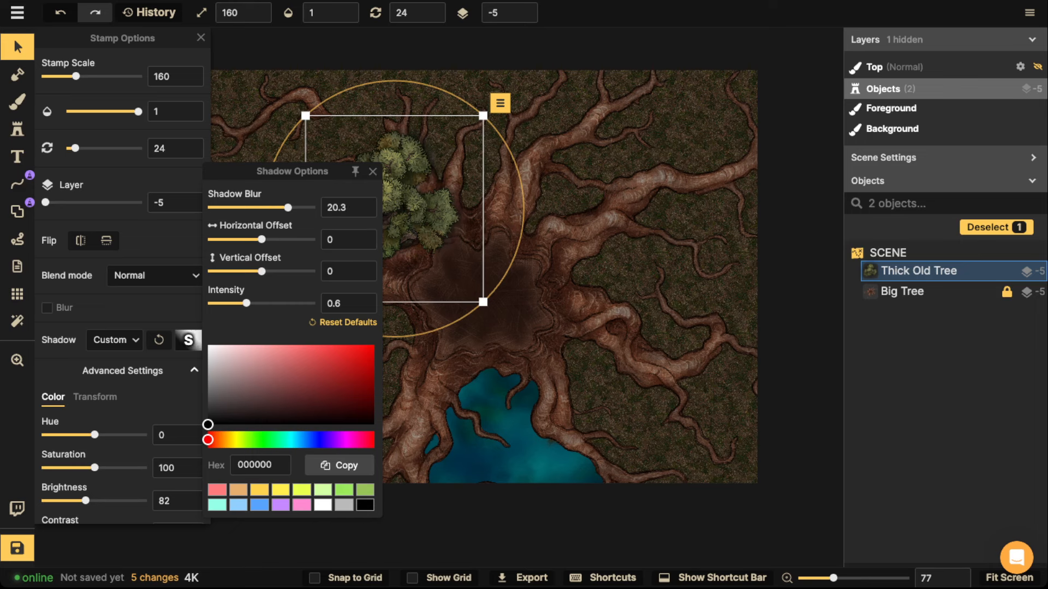
left_click_drag(246, 303, 261, 303)
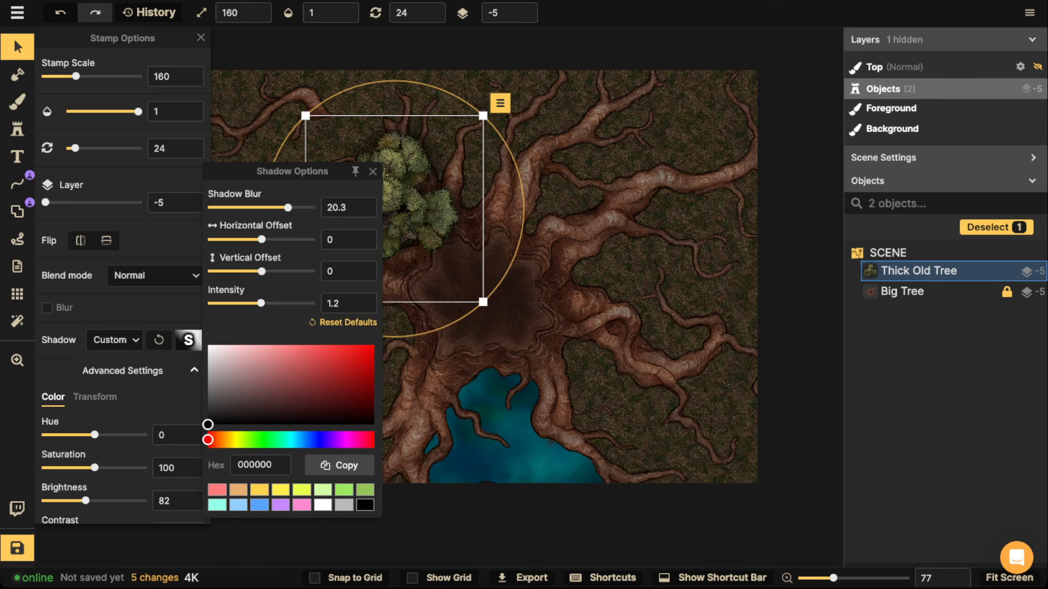
left_click(415, 208)
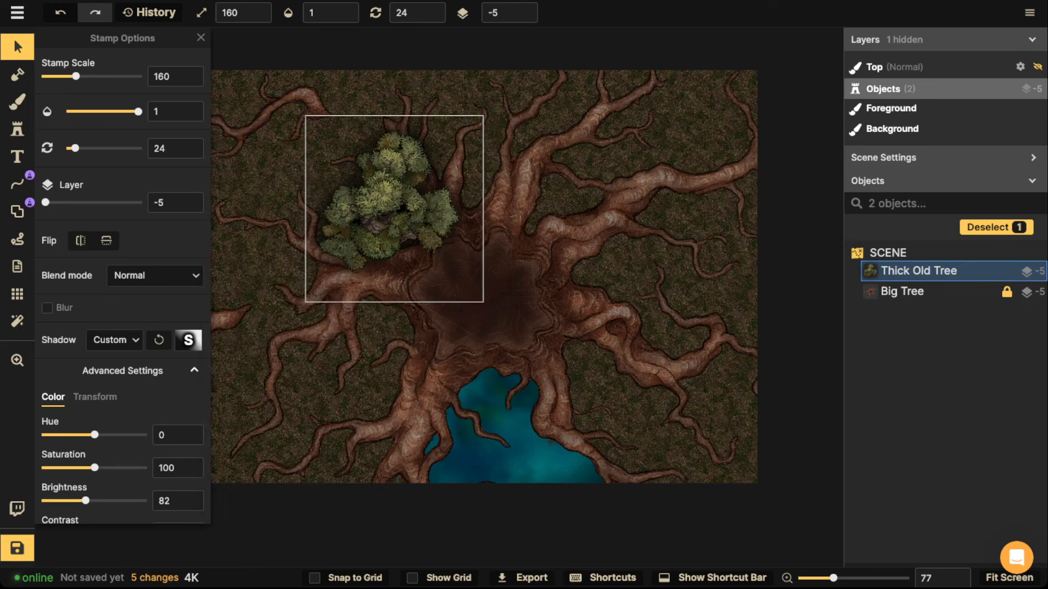
Enlarge the Thick Old Tree to scale 200, set its brightness to 91 and shift it slightly up and to the right.
key("]")
key("]")
key("]")
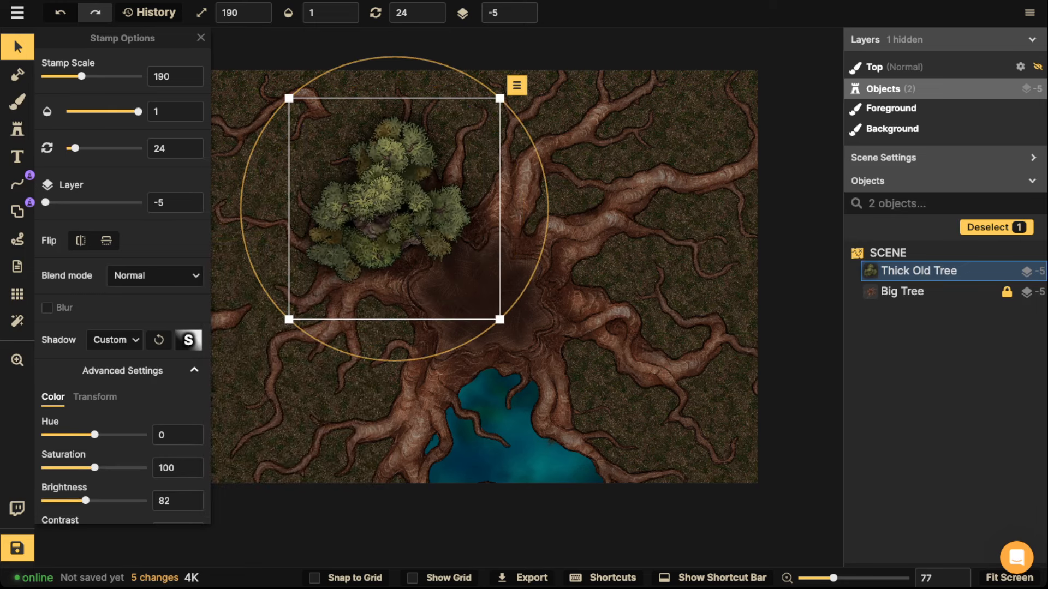
left_click_drag(85, 501, 89, 500)
scroll(380, 226, "down", 1)
left_click_drag(380, 226, 388, 215)
key("]")
Place random Thick Old Tree stamps at scale 200 over the roots to the left of, above and to the right of the trunk.
left_click(17, 129)
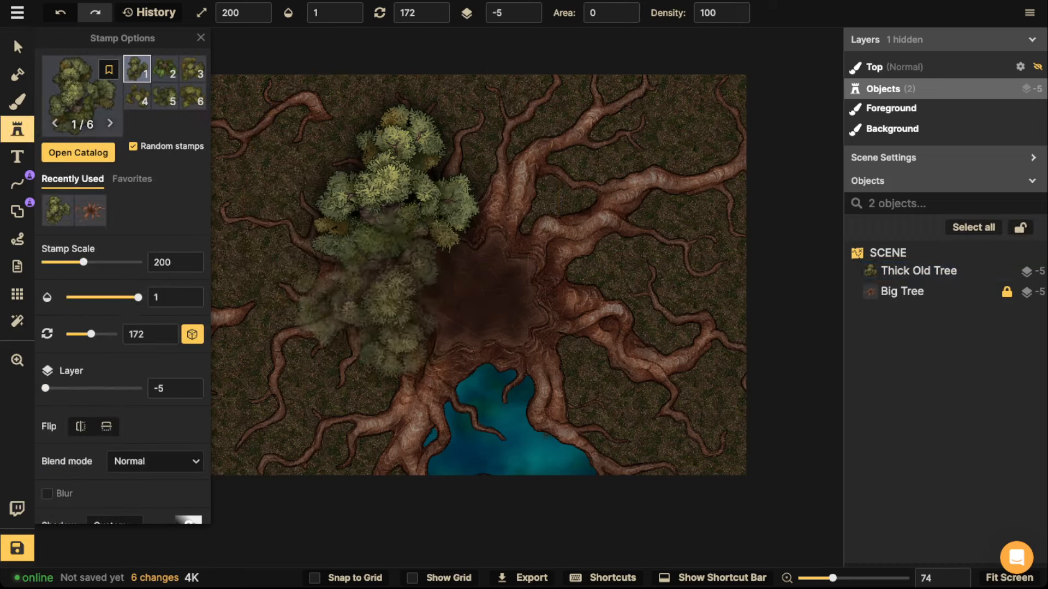
left_click(330, 295)
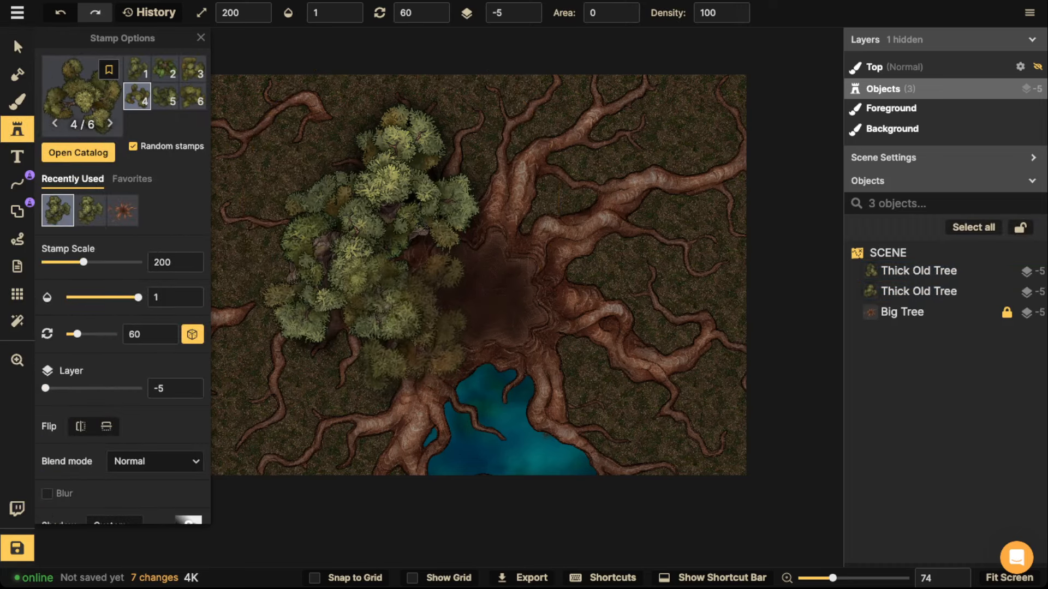
left_click(402, 313)
left_click(525, 176)
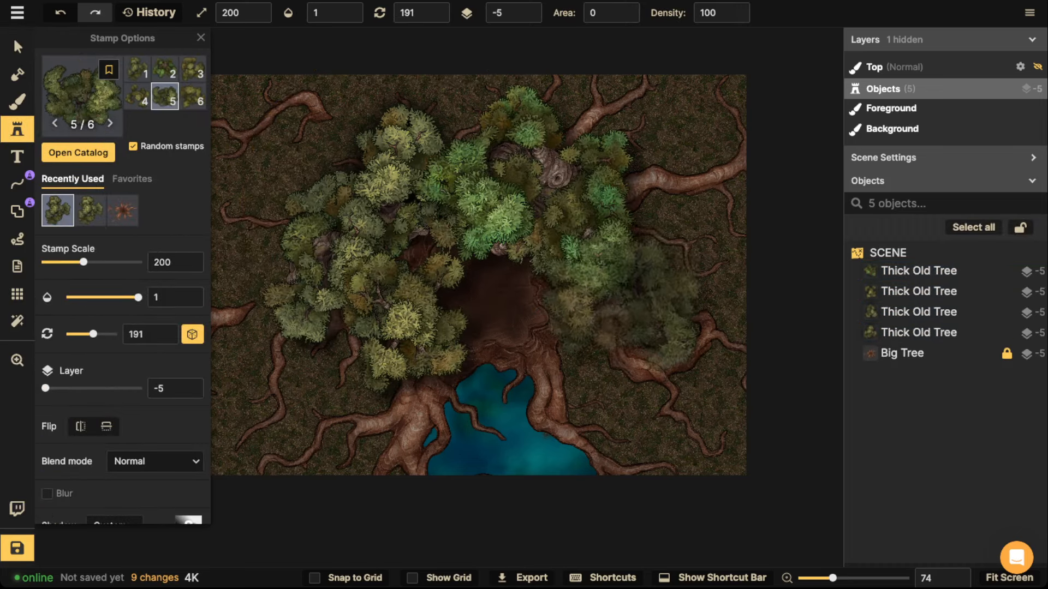
left_click(622, 306)
left_click(614, 155)
left_click(385, 153)
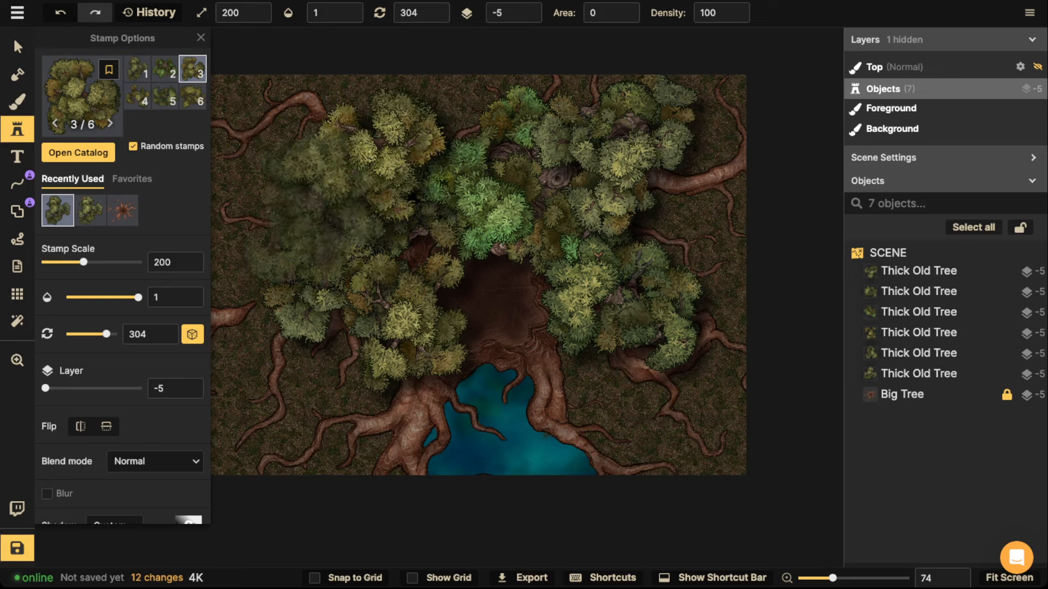
Extend the canopy with more Thick Old Tree stamps along the map's left side, right side and upper-left area.
left_click(283, 221)
left_click(305, 319)
left_click(643, 253)
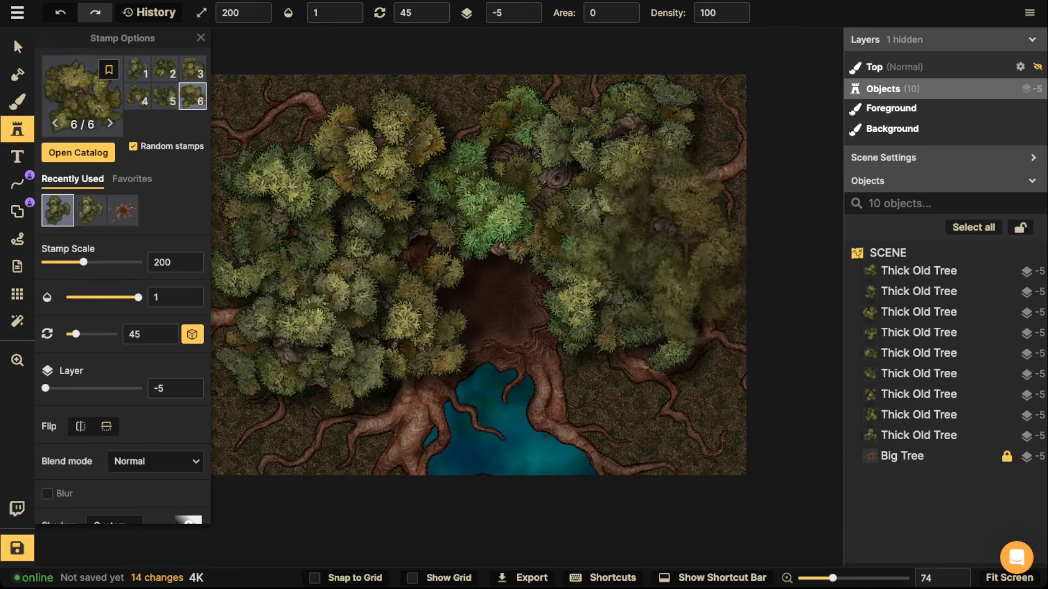
left_click(670, 232)
left_click(465, 134)
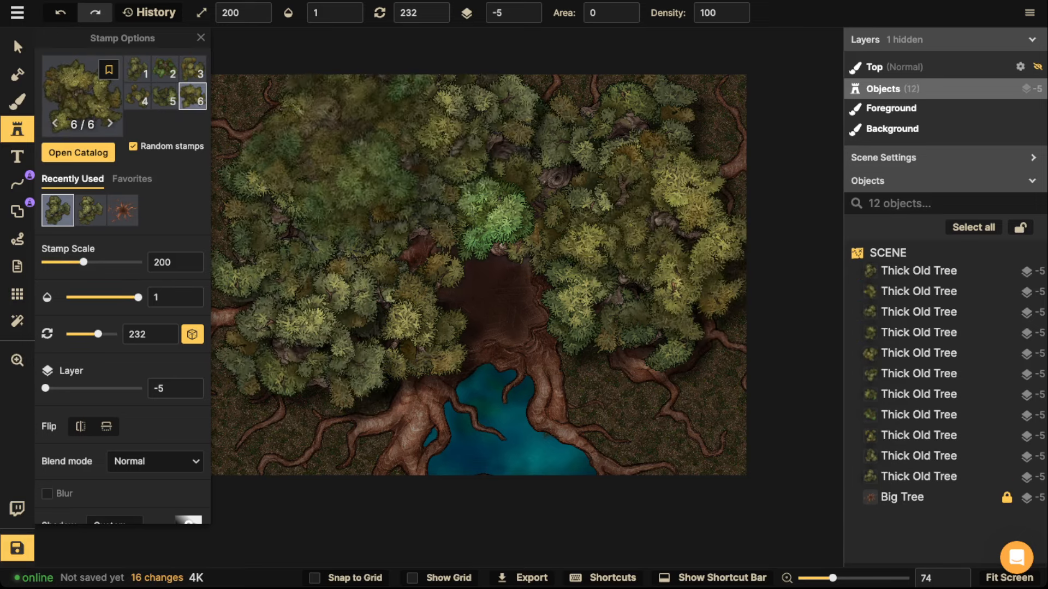
left_click(349, 147)
Fill the canopy gaps with one Thick Old Tree up and left of the trunk and another at the map's top edge.
scroll(355, 131, "down", 1)
left_click_drag(342, 167, 343, 136)
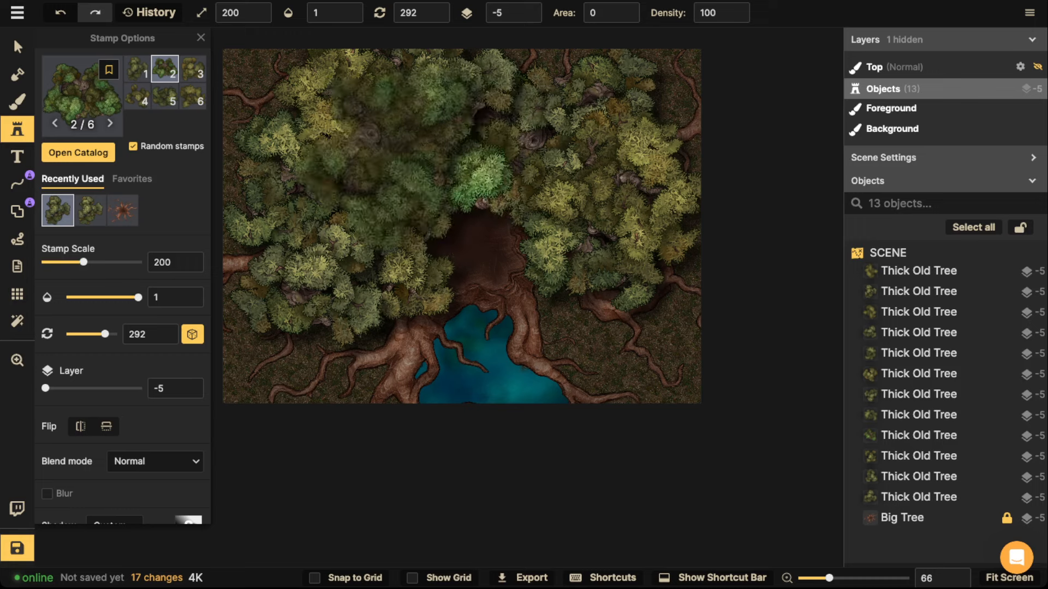
left_click(388, 164)
left_click(510, 76)
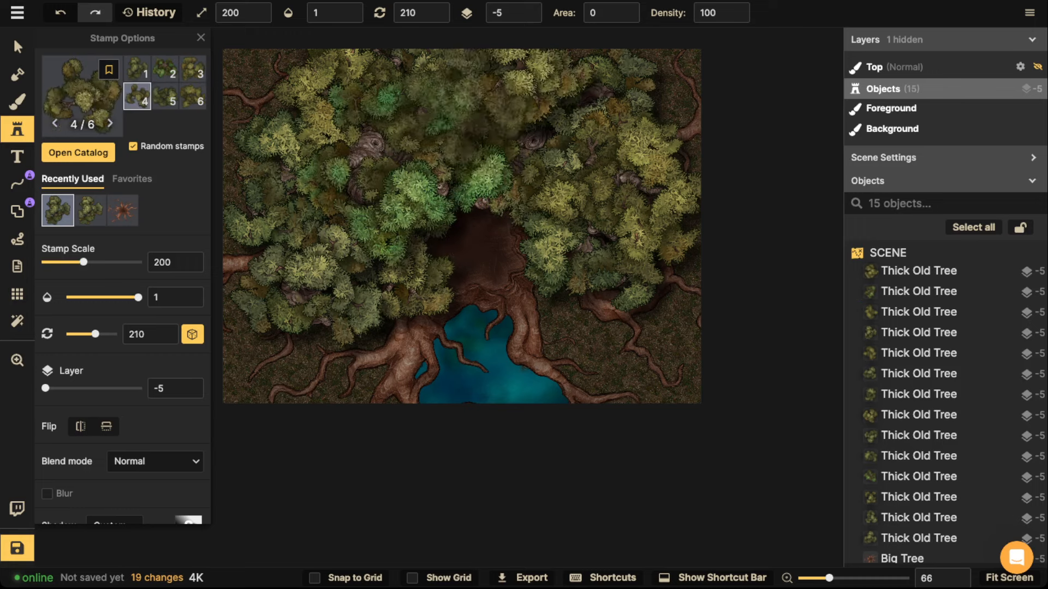
Rotate and place Thick Old Tree stamps over the roots to the lower right and lower left of the trunk.
scroll(466, 101, "down", 1)
scroll(601, 294, "up", 1)
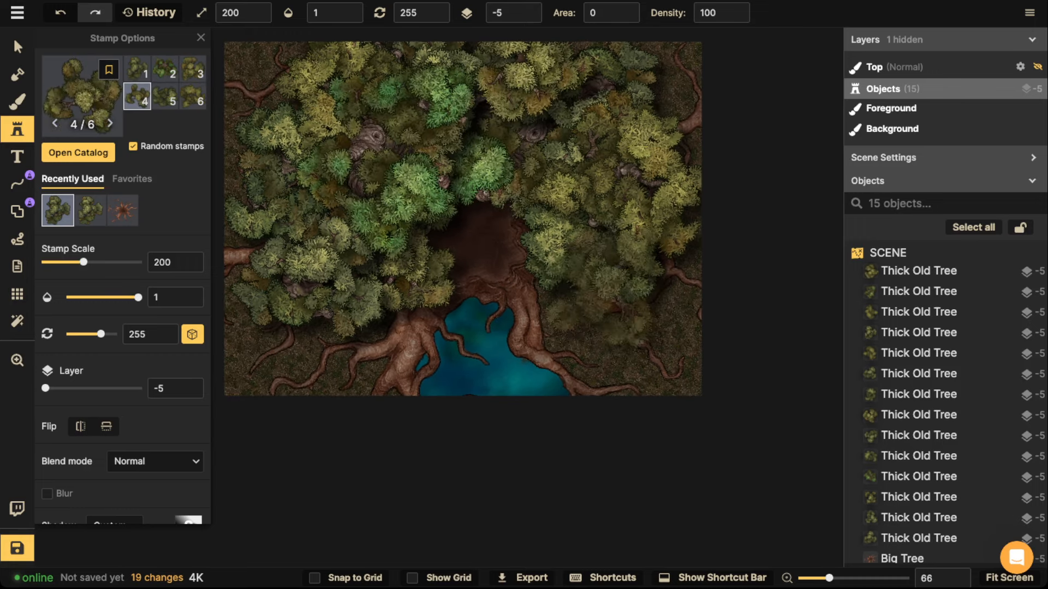
scroll(600, 273, "up", 1)
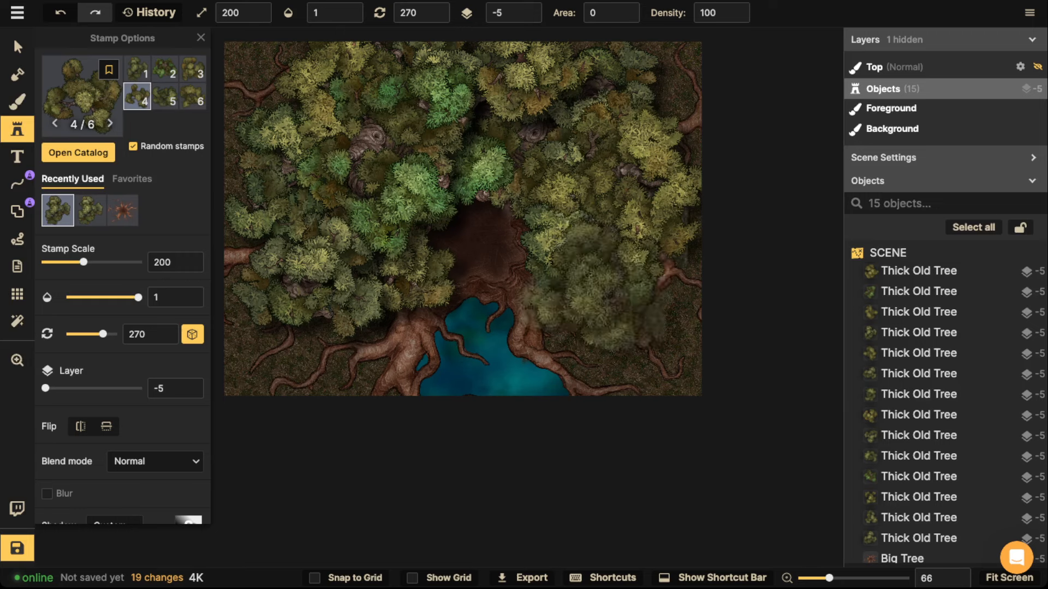
left_click(601, 281)
scroll(371, 311, "up", 1)
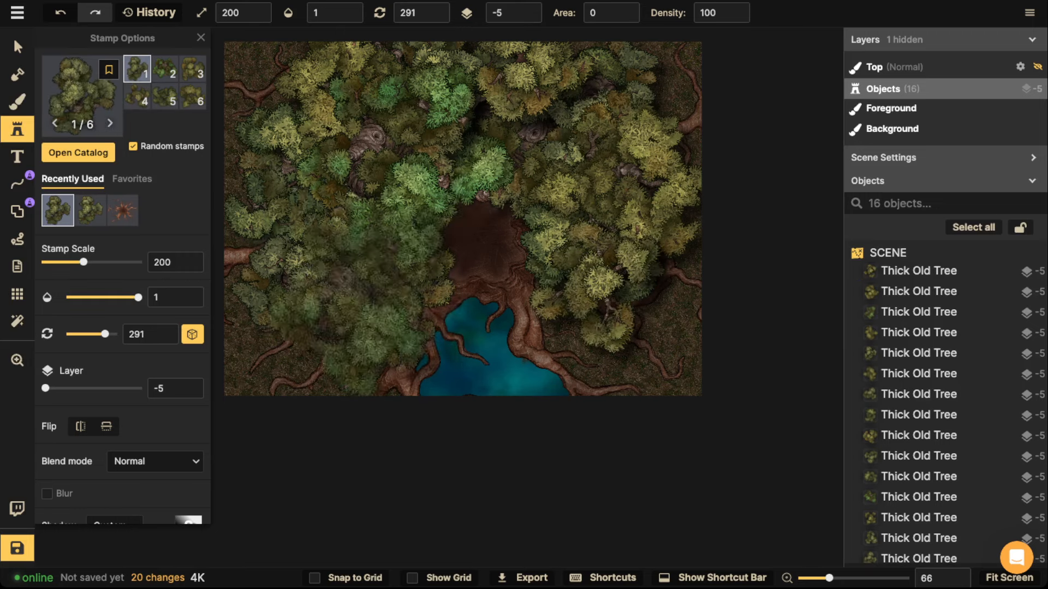
left_click(358, 306)
Cover the trunk's centre with a Thick Old Tree at rotation 8 and nudge it slightly down and to the left.
scroll(464, 202, "down", 3)
scroll(477, 215, "up", 1)
left_click(485, 224)
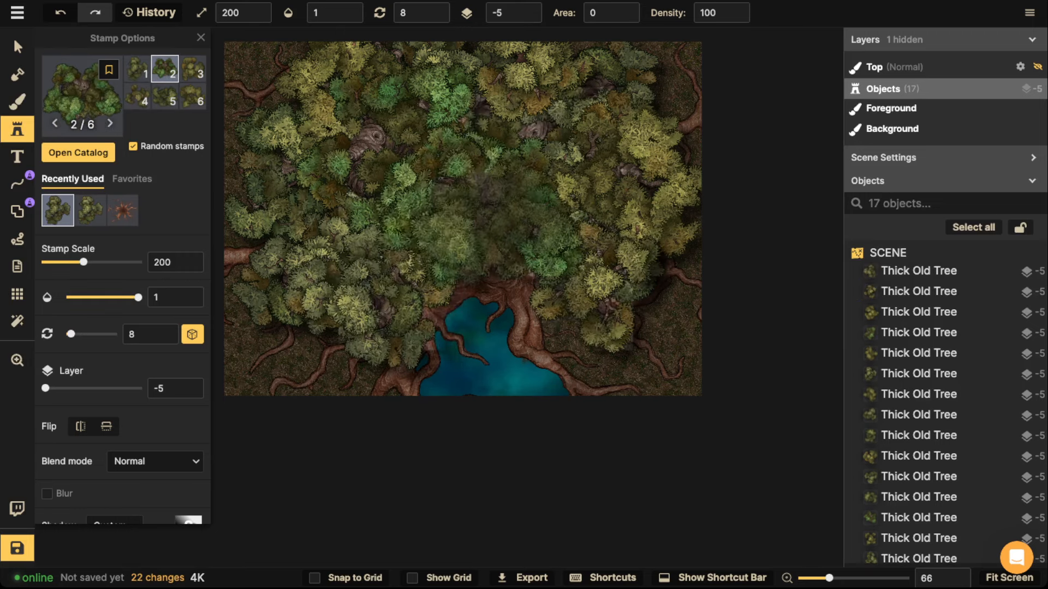
left_click(17, 47)
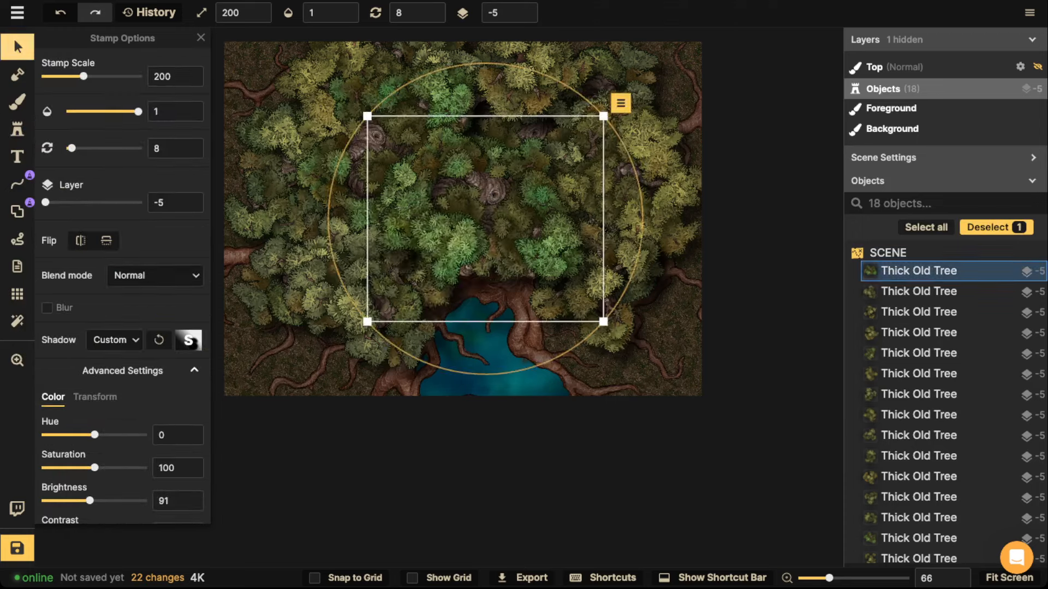
left_click_drag(485, 219, 482, 224)
key("Escape")
Select all the Thick Old Tree stamps and give them a Custom Object Shadow with horizontal and vertical offsets of 0.
scroll(396, 164, "down", 3)
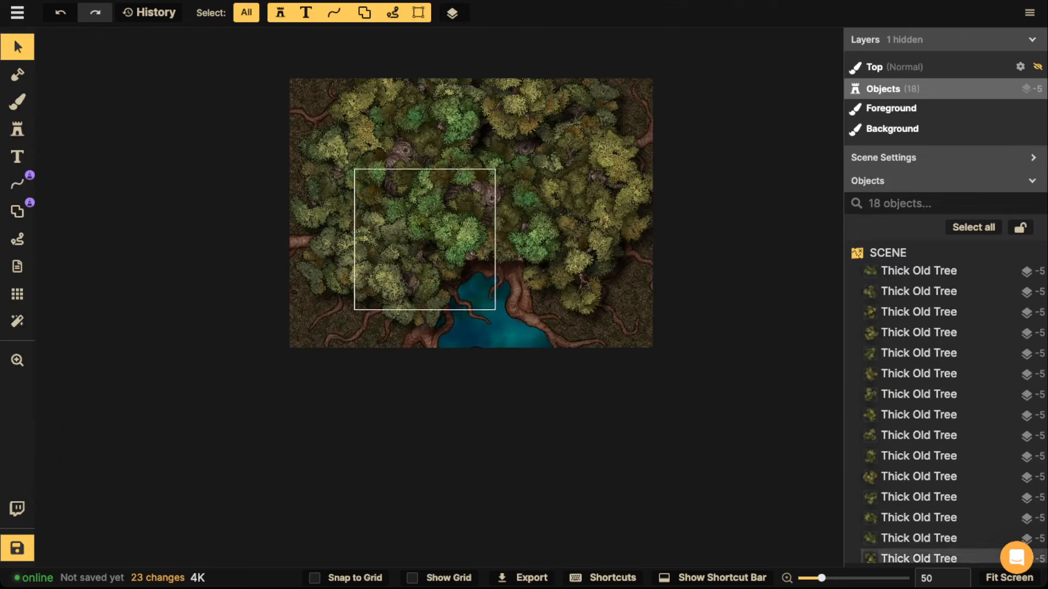
left_click_drag(805, 76, 238, 404)
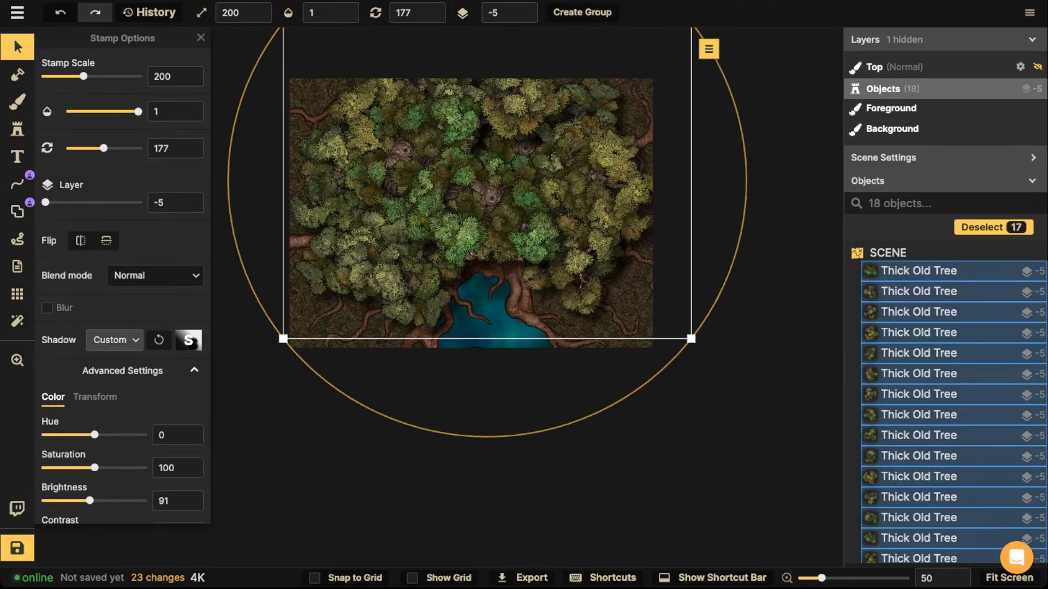
left_click(114, 340)
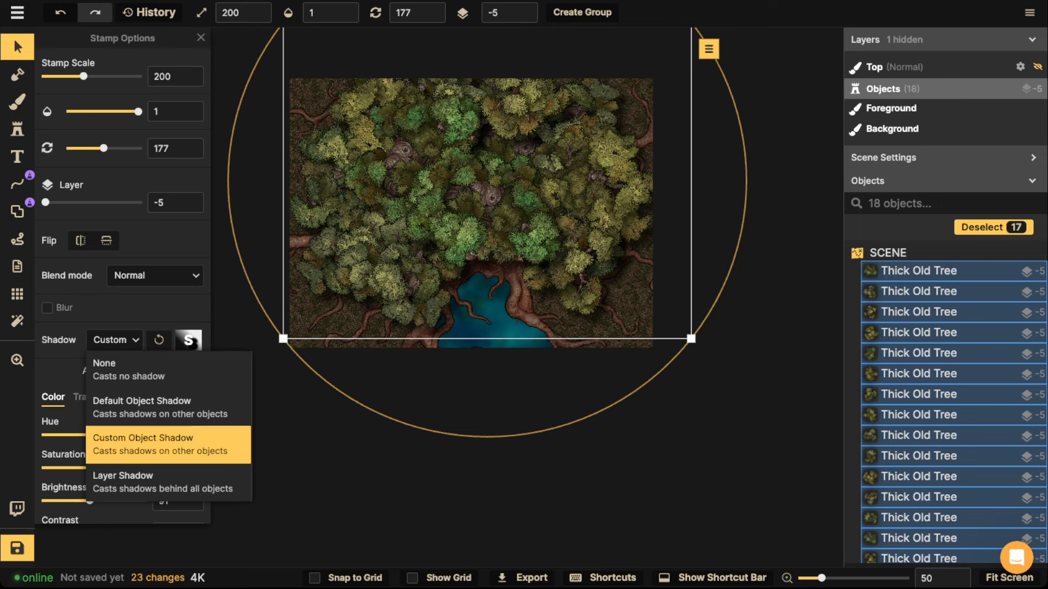
left_click(168, 444)
left_click(187, 340)
left_click(341, 239)
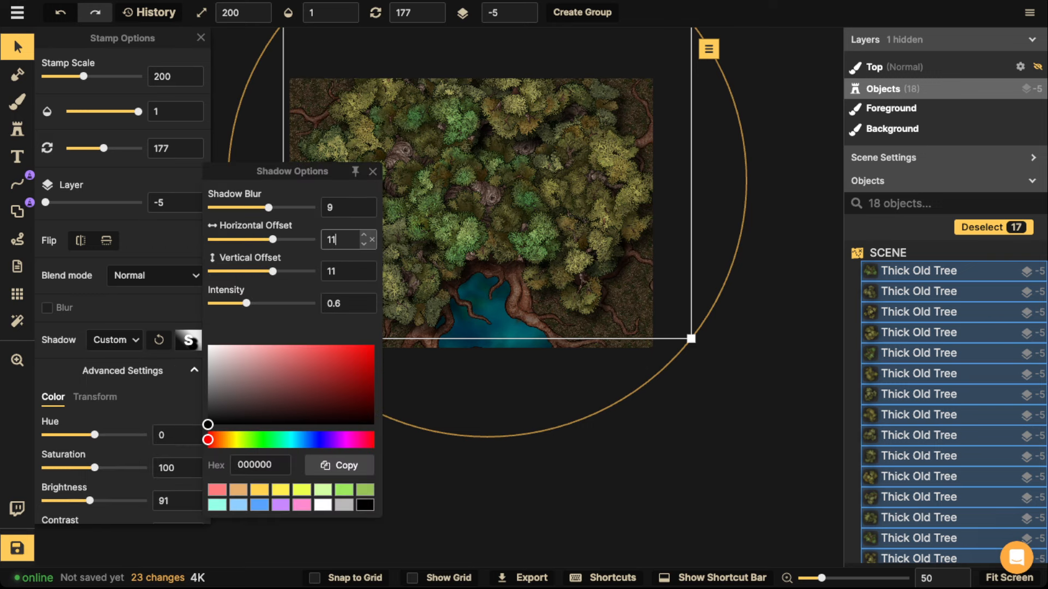
key("ctrl+a")
type("0")
key("Tab")
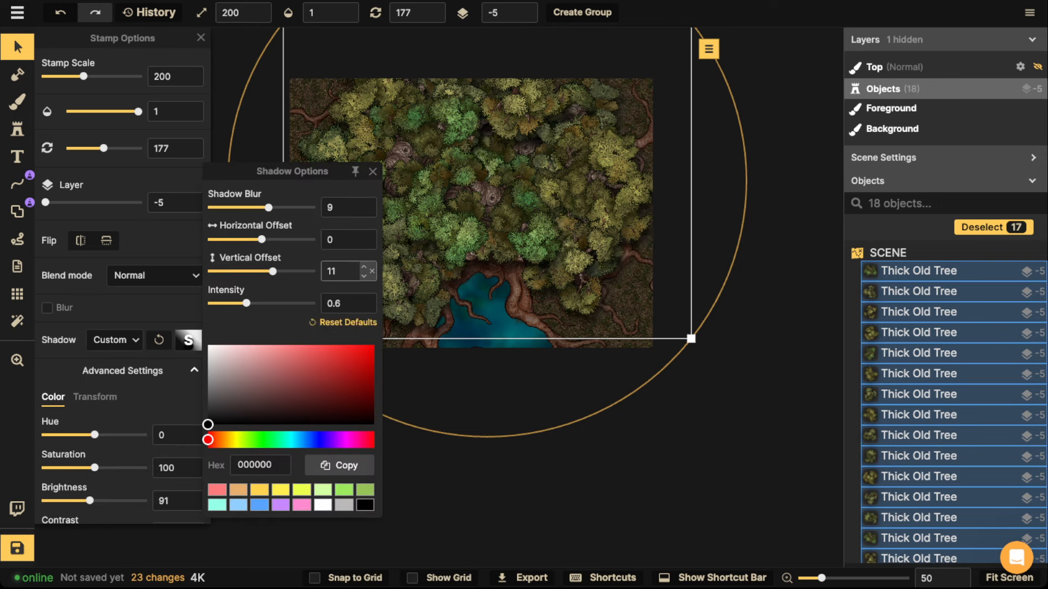
type("0")
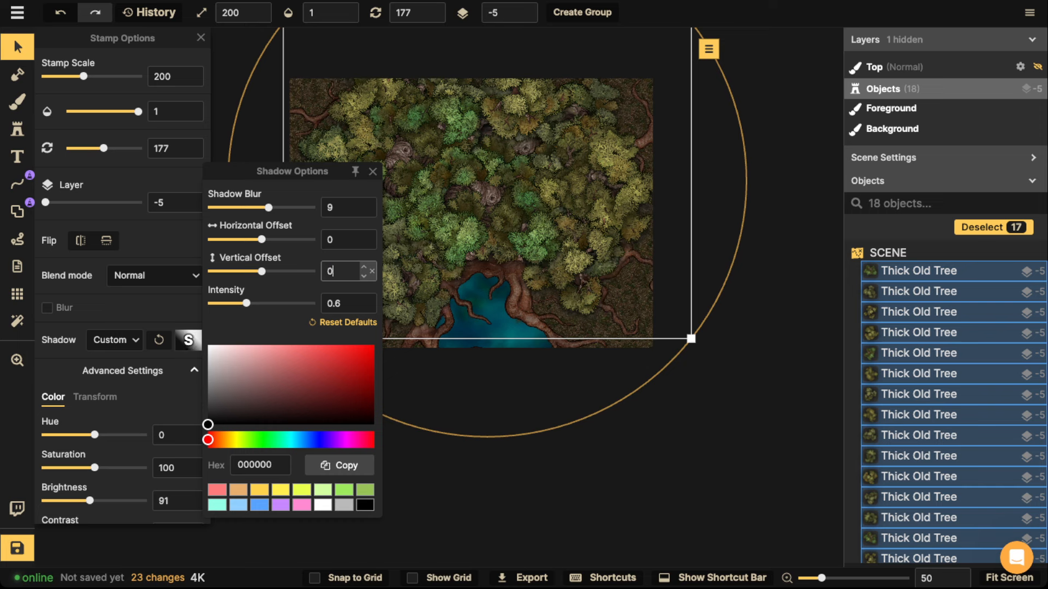
key("Return")
Set the selected trees' shadow blur to 27.4 and intensity to 0.88, and raise their saturation slightly.
left_click_drag(269, 208, 286, 207)
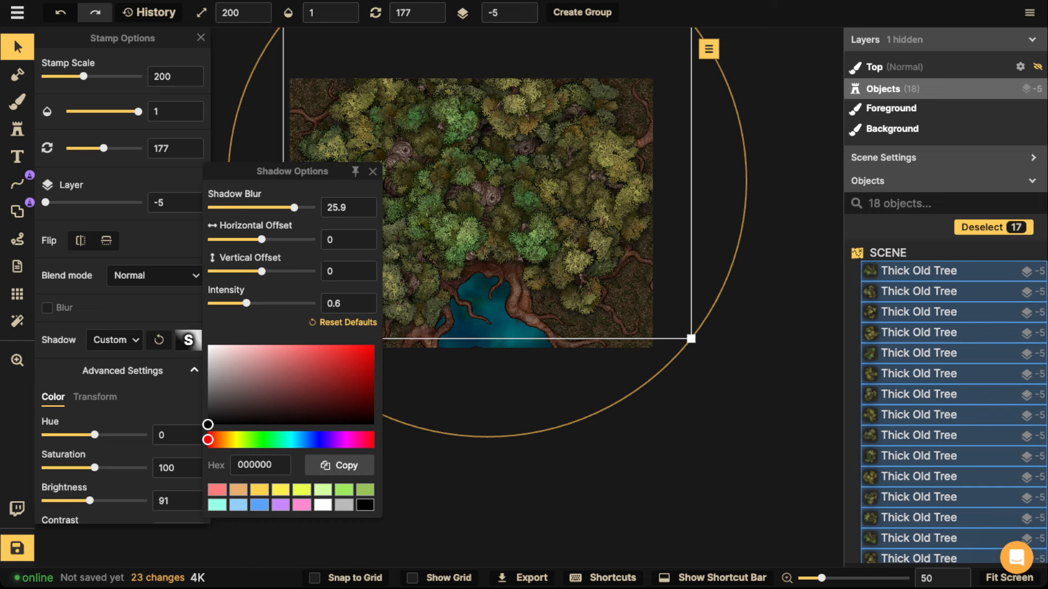
left_click_drag(246, 303, 258, 304)
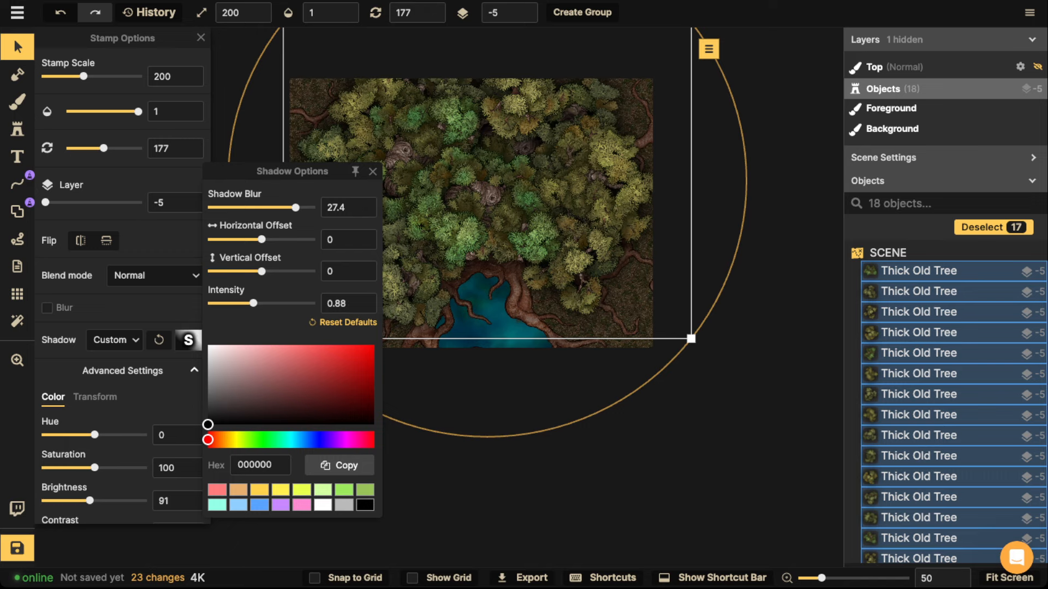
left_click_drag(95, 467, 106, 468)
key("Escape")
Group all 17 Thick Old Tree stamps under the name Canopy and put the group on layer -3.
scroll(439, 238, "down", 2)
left_click_drag(354, 194, 395, 232)
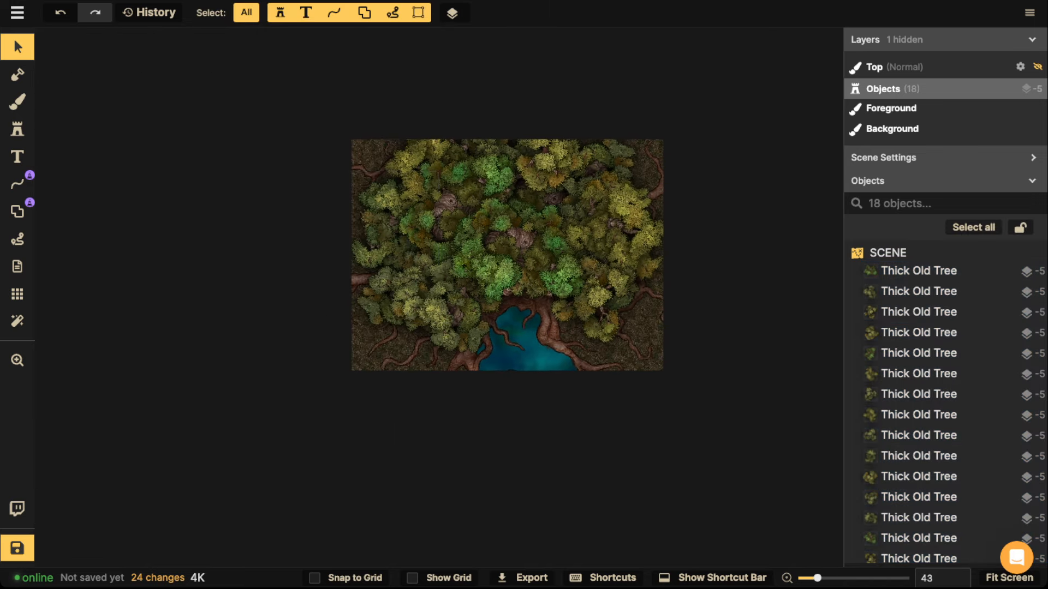
left_click_drag(257, 90, 724, 367)
left_click(582, 12)
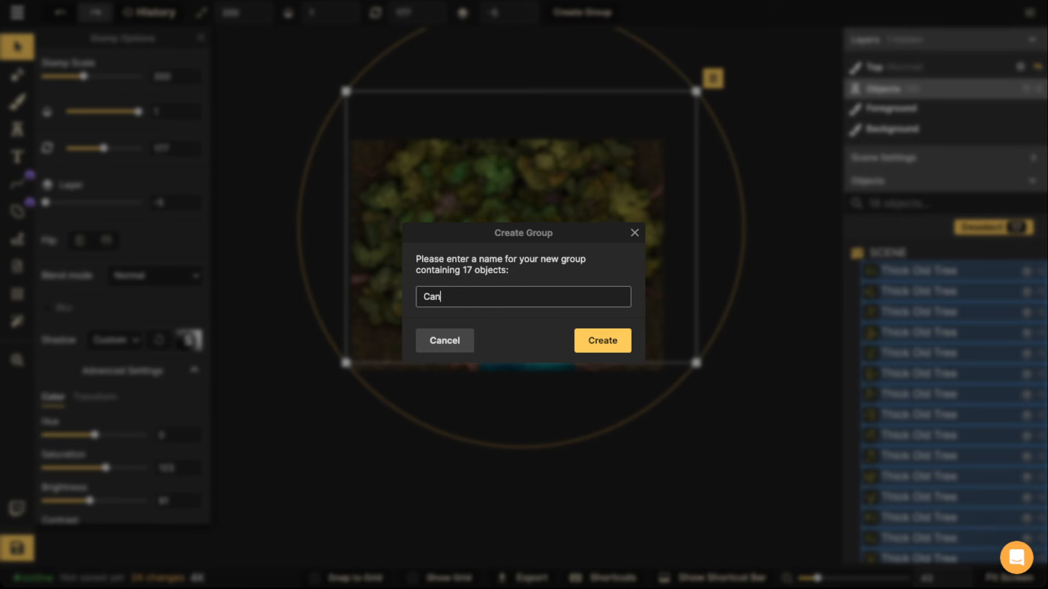
key("Return")
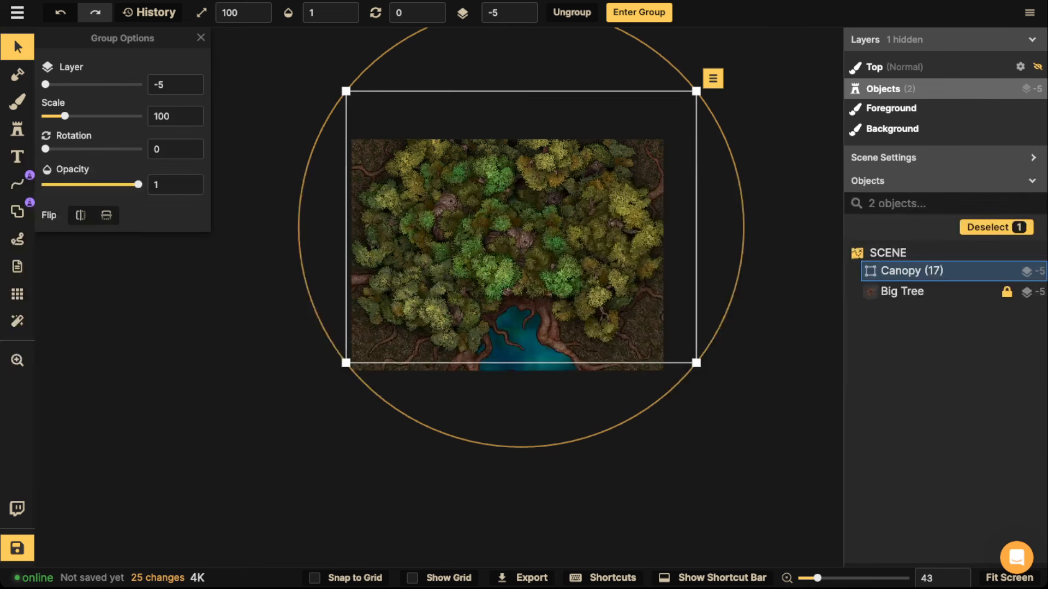
left_click(524, 7)
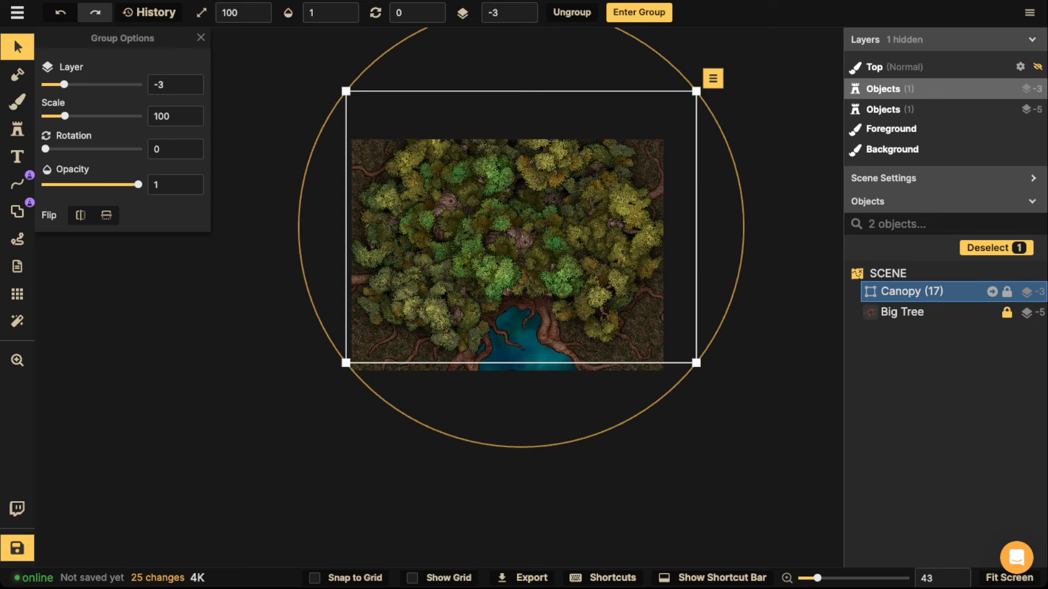
Lock the Canopy group and deselect it.
left_click(1005, 291)
scroll(481, 267, "up", 2)
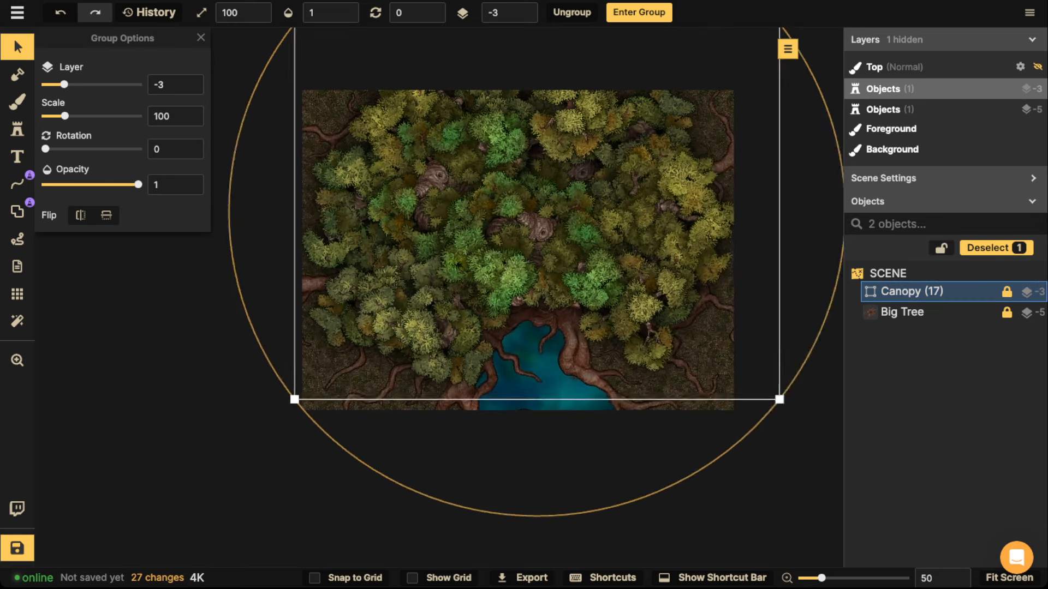
key("Escape")
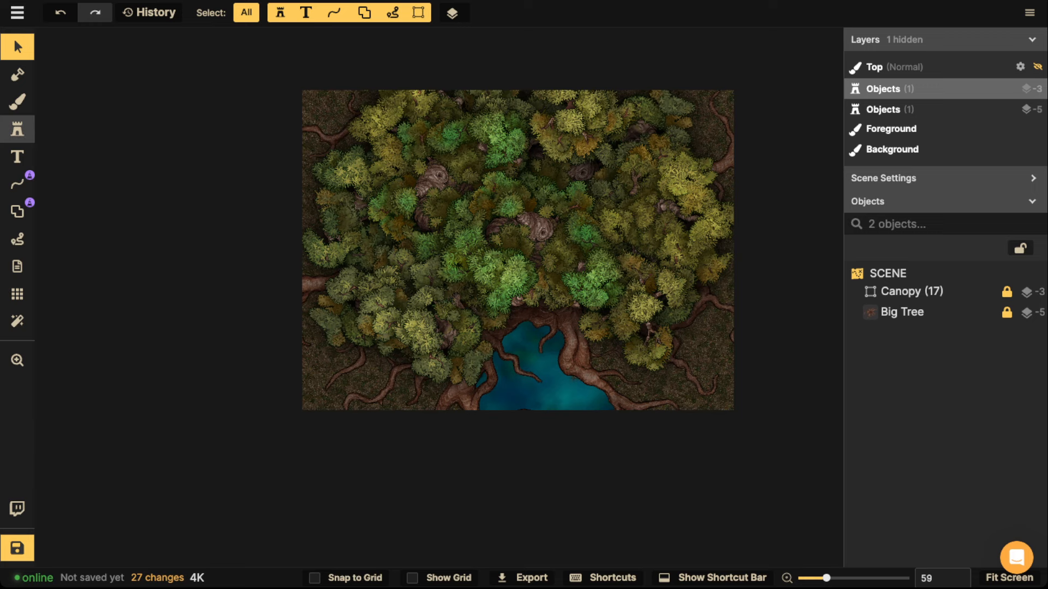
Search the stamp catalog for "roof" and choose the round thatched house with a chimney from the Farmstead: Home pack.
left_click(17, 130)
left_click(79, 95)
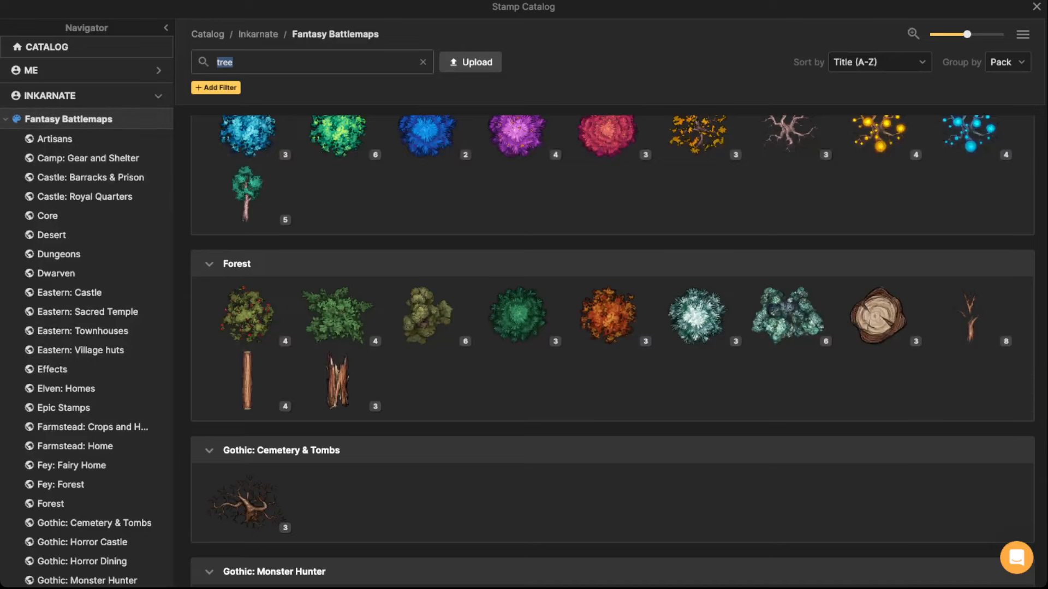
type("roof")
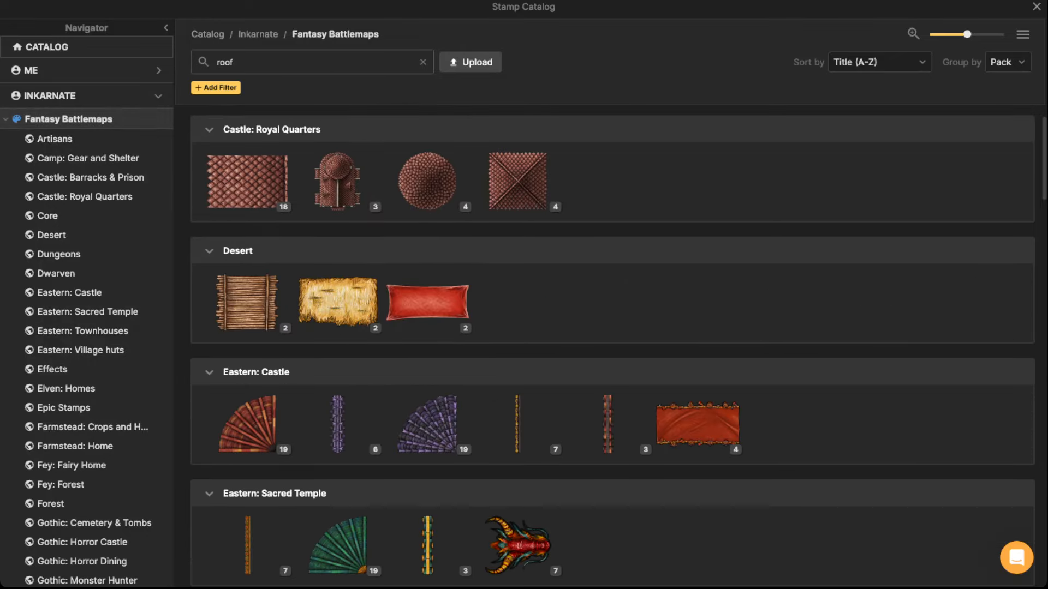
scroll(420, 298, "down", 10)
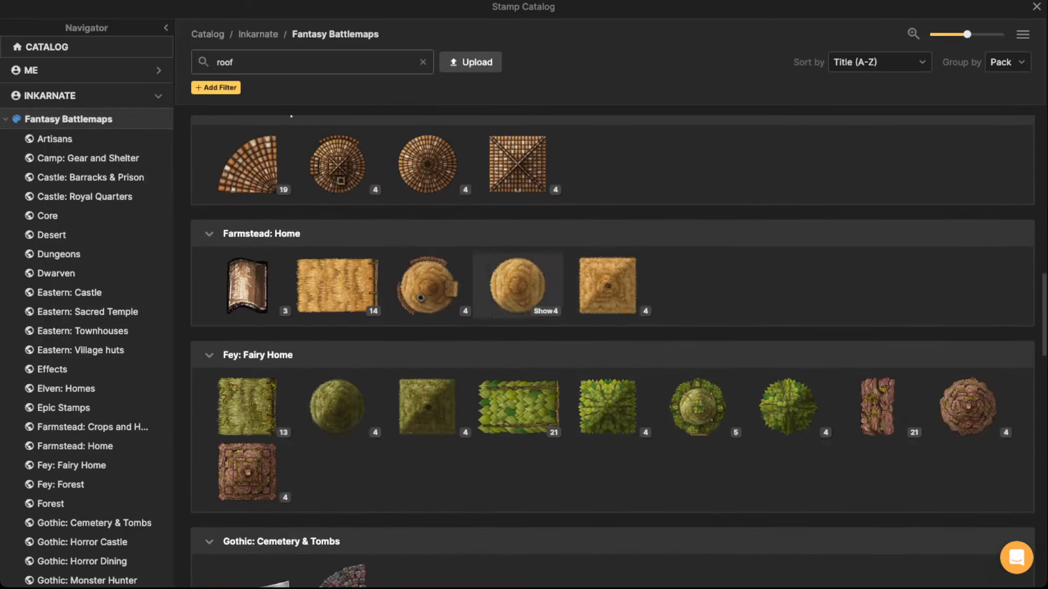
left_click(420, 298)
scroll(415, 298, "up", 5)
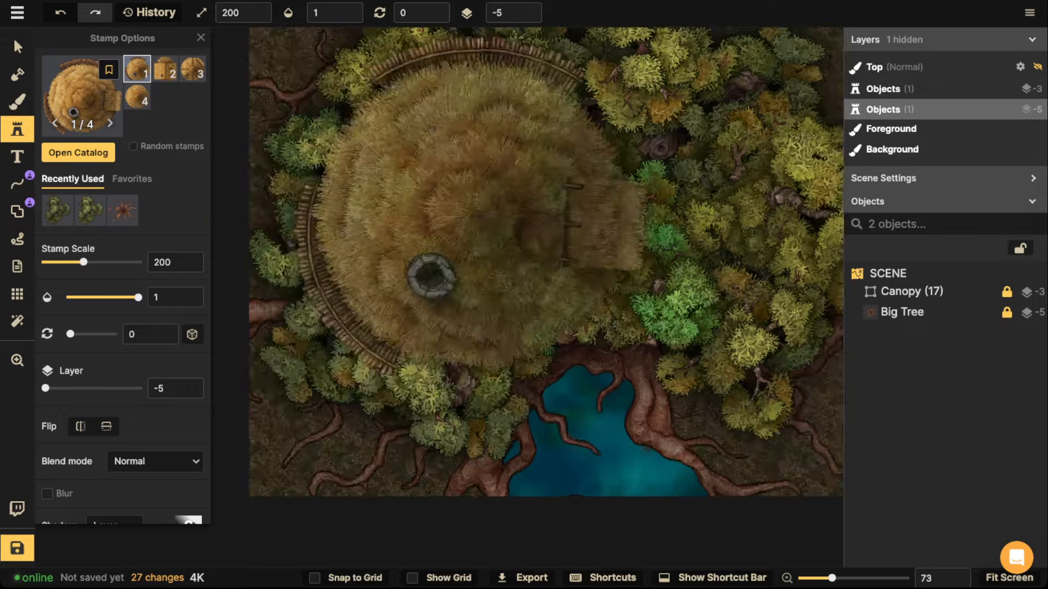
Try the hay house variants over the canopy at scale 80 and rotation 225.
scroll(464, 204, "up", 2)
scroll(429, 240, "down", 12)
scroll(426, 221, "down", 8)
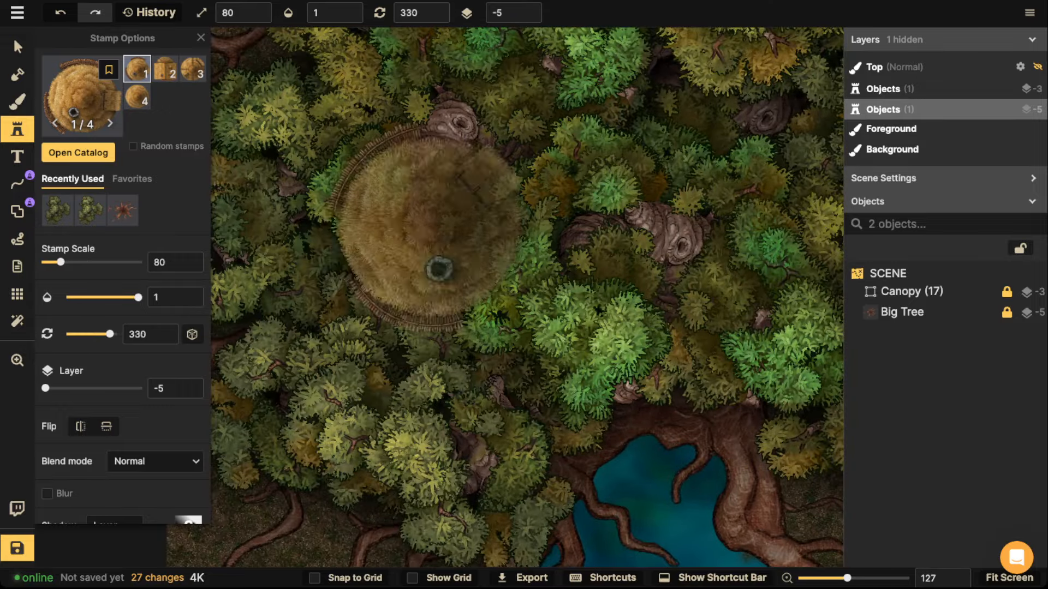
scroll(426, 226, "up", 20)
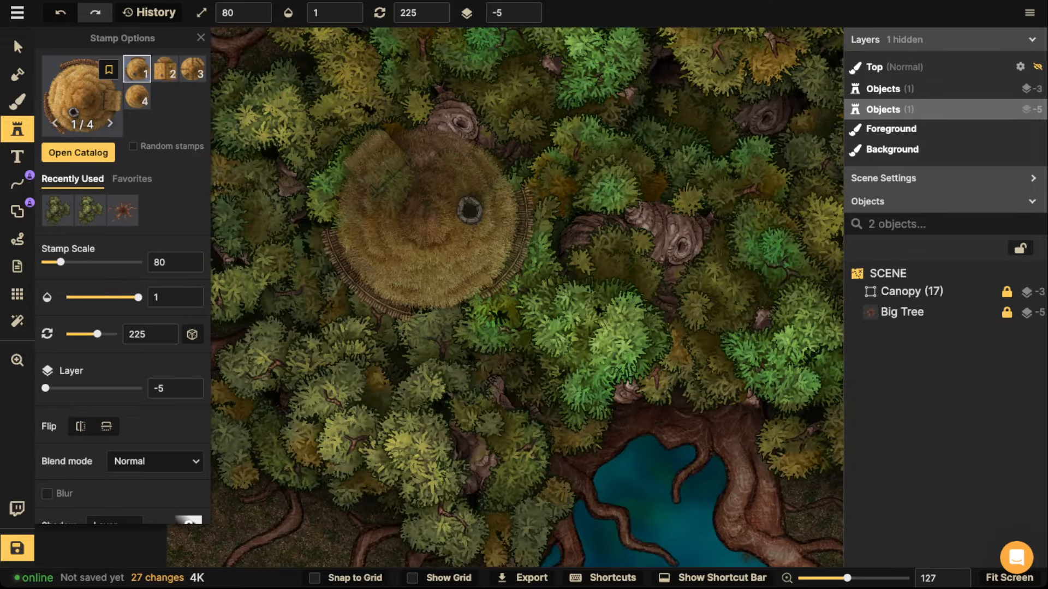
scroll(436, 221, "up", 7)
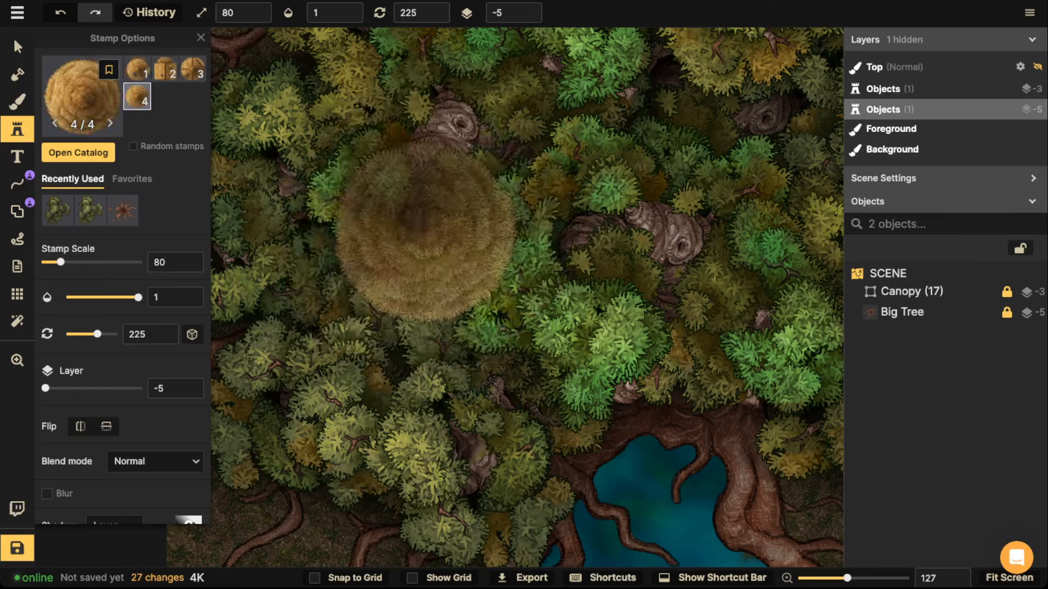
scroll(442, 219, "up", 8)
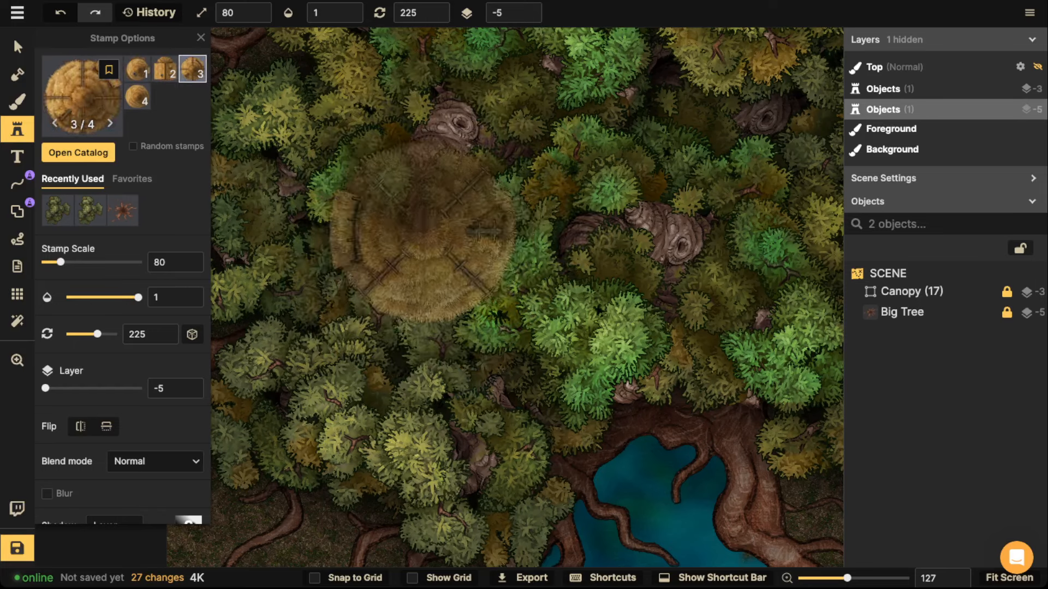
scroll(442, 223, "up", 1)
scroll(436, 234, "down", 3)
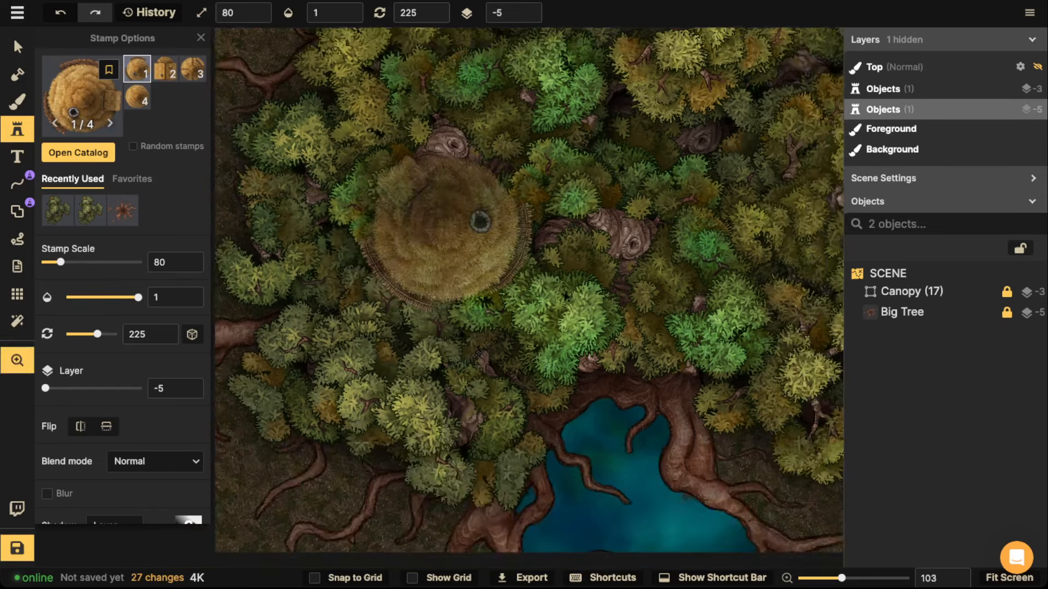
Place the rectangular Hay House, variant 2, at scale 60 and rotation 180 at the upper middle of the canopy.
left_click_drag(412, 87, 357, 229)
scroll(445, 240, "up", 3)
scroll(545, 283, "down", 2)
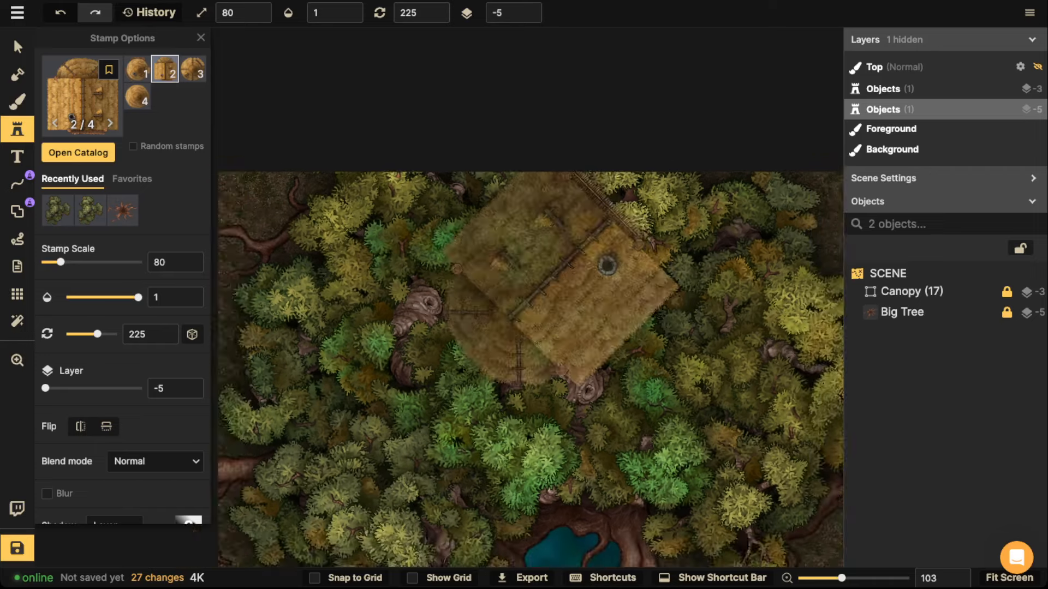
left_click_drag(543, 295, 513, 230)
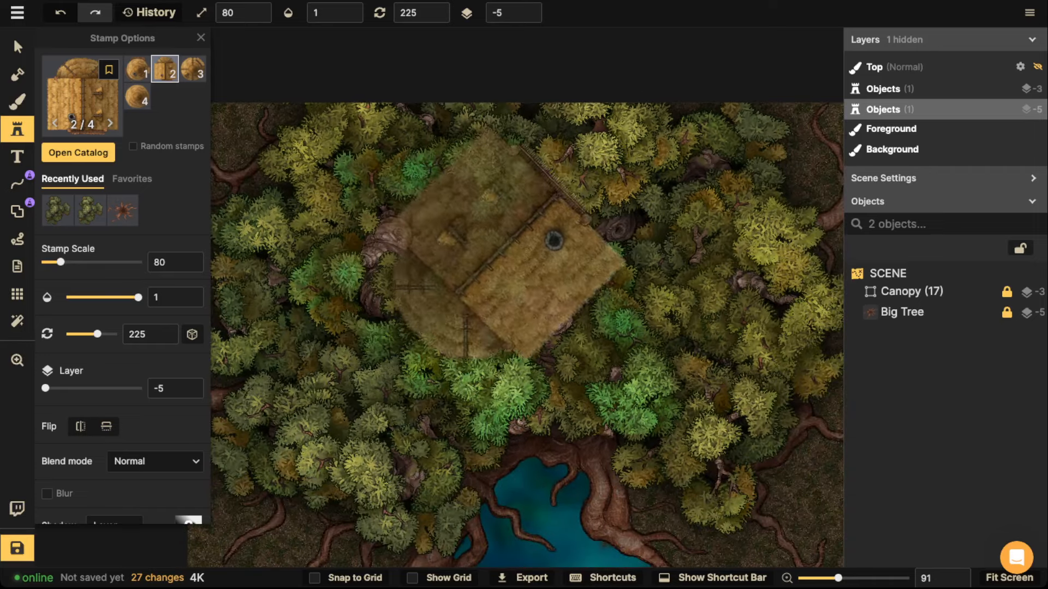
scroll(508, 248, "down", 1)
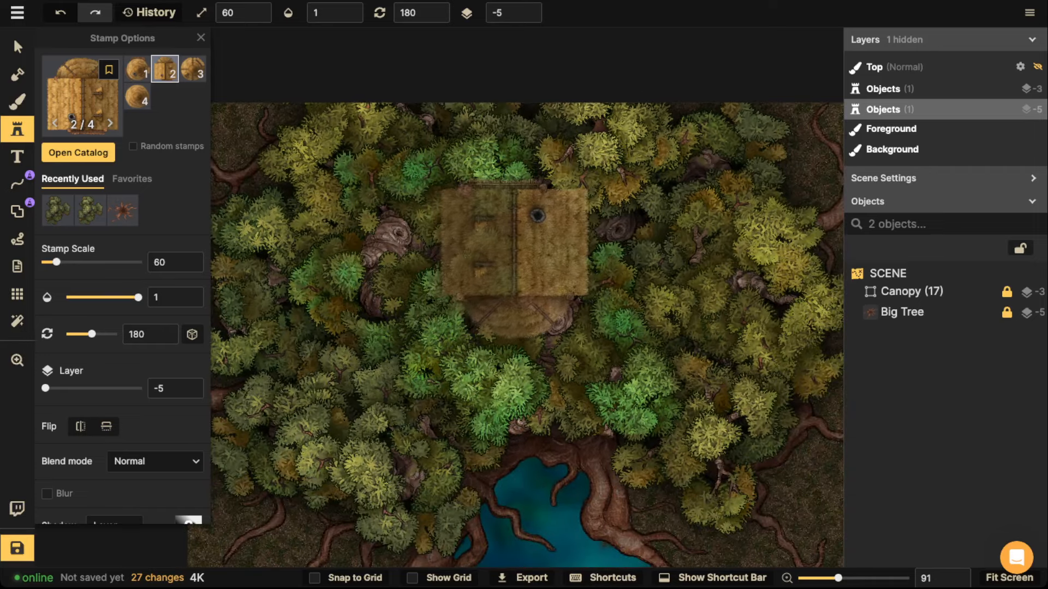
left_click(516, 188)
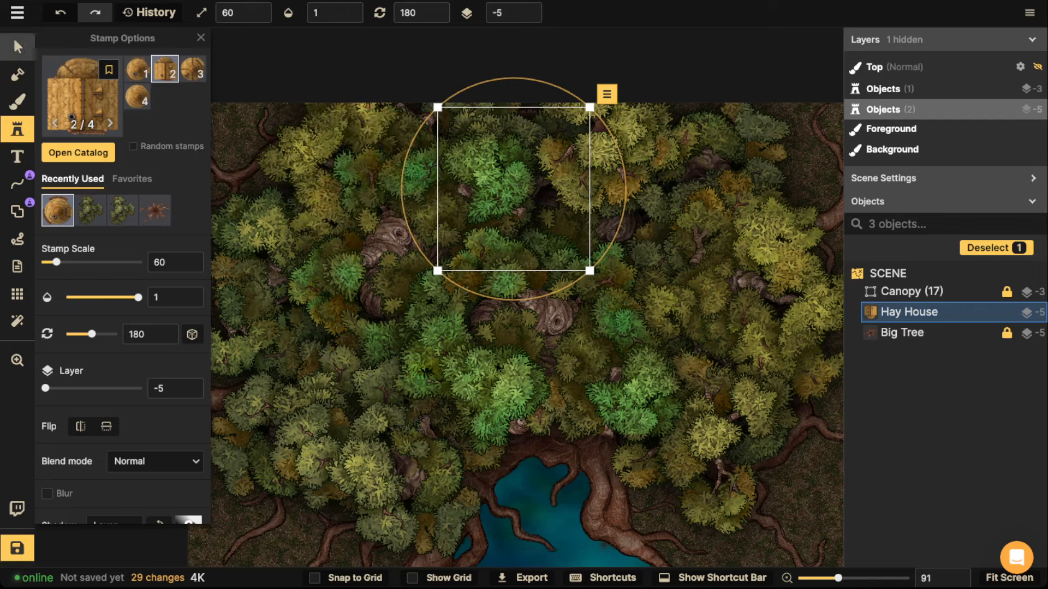
Put the Hay House on layer -2 and nudge it into position just inside the map's upper edge.
key("v")
left_click(524, 8)
left_click(525, 18)
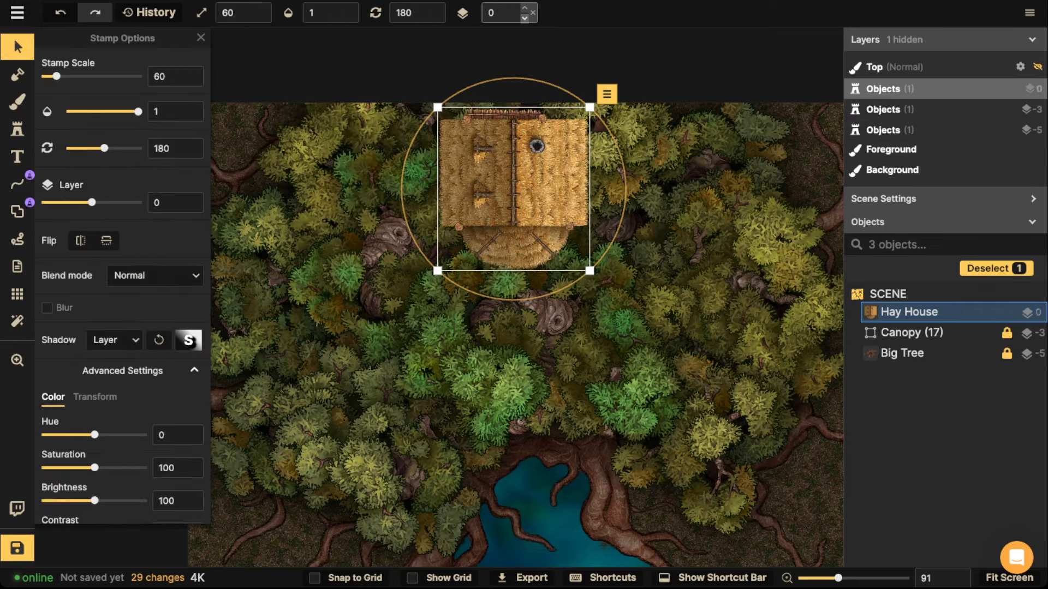
left_click_drag(513, 188, 481, 198)
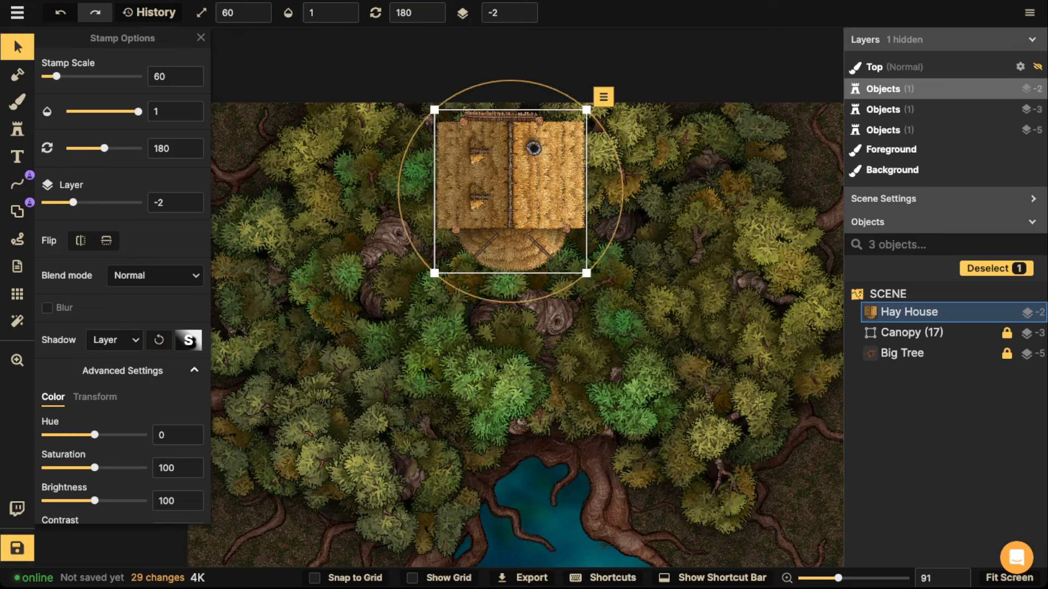
left_click_drag(510, 191, 510, 193)
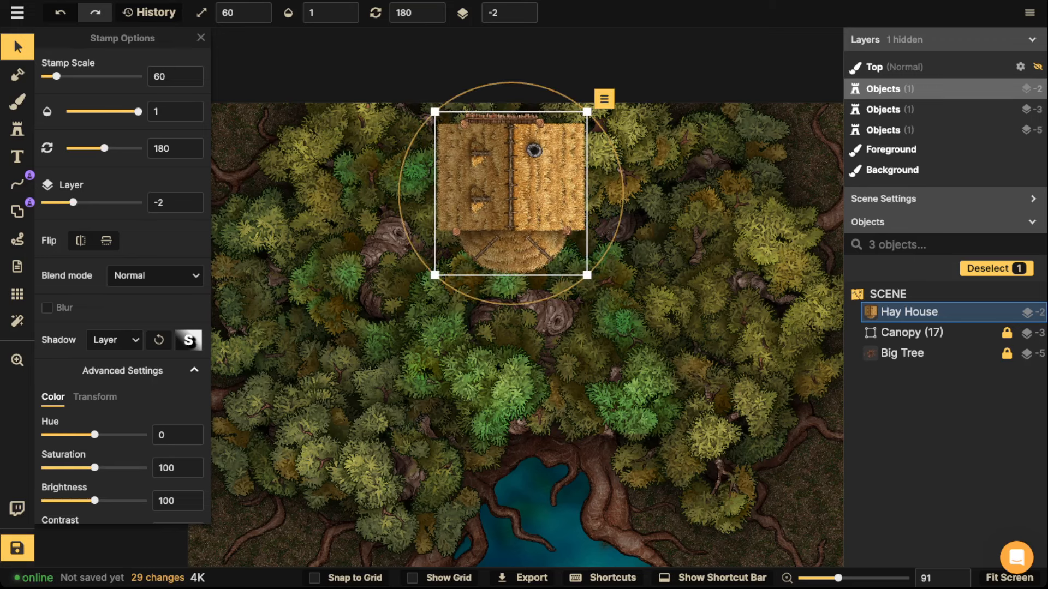
scroll(434, 188, "up", 2)
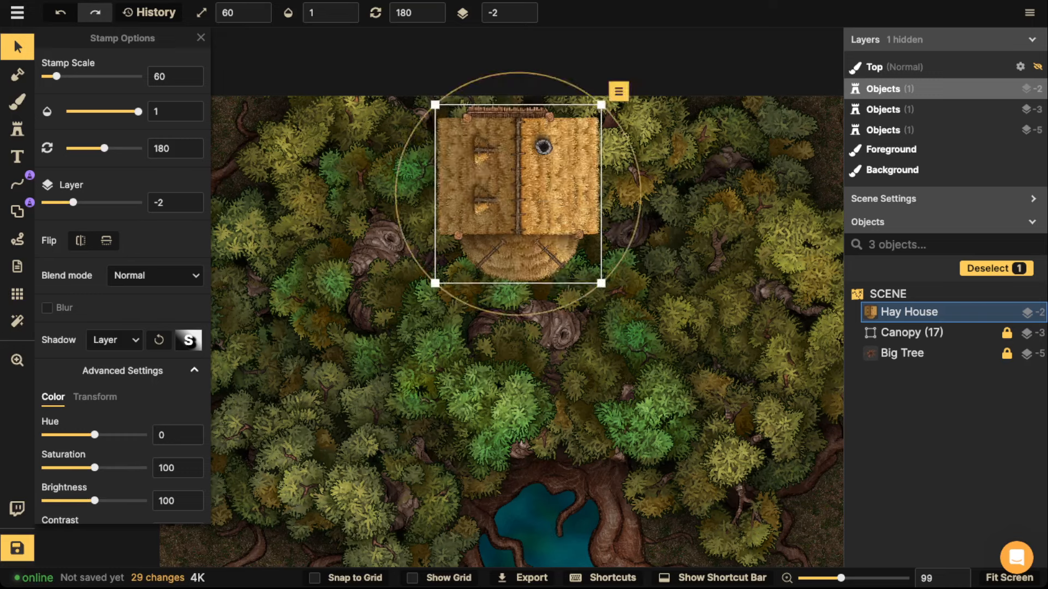
scroll(507, 187, "down", 2)
left_click_drag(511, 191, 512, 184)
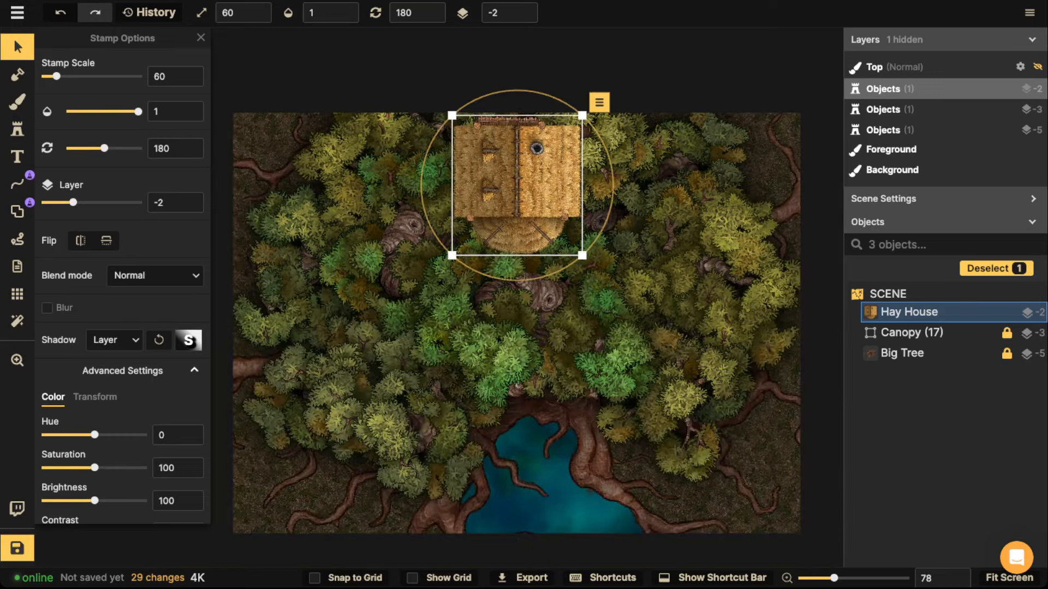
Give the placed Hay House a Custom Object Shadow.
scroll(490, 156, "up", 5)
scroll(483, 148, "up", 2)
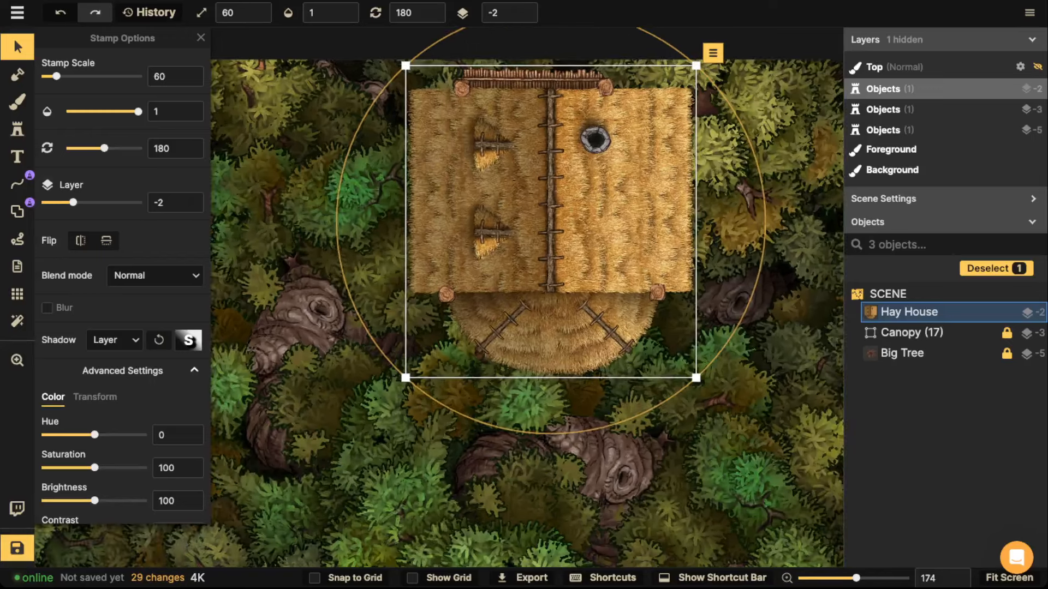
scroll(563, 184, "down", 3)
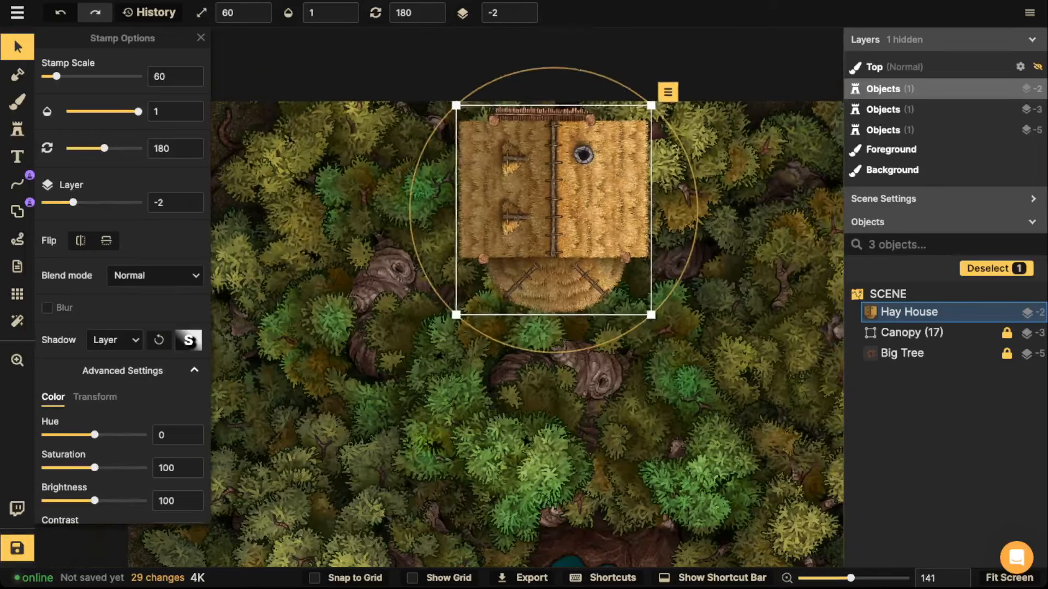
left_click(114, 339)
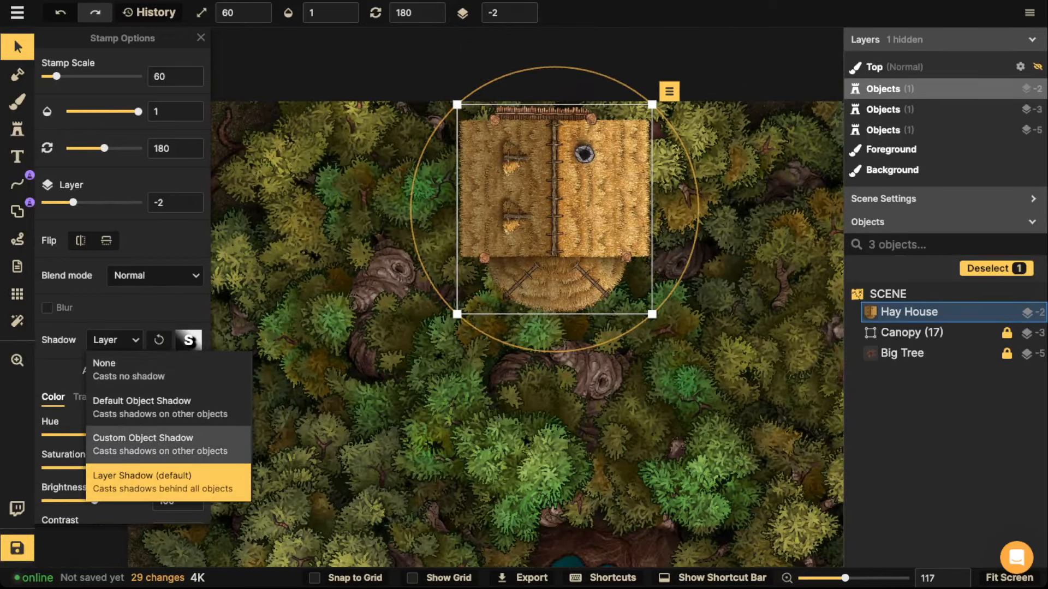
left_click(130, 434)
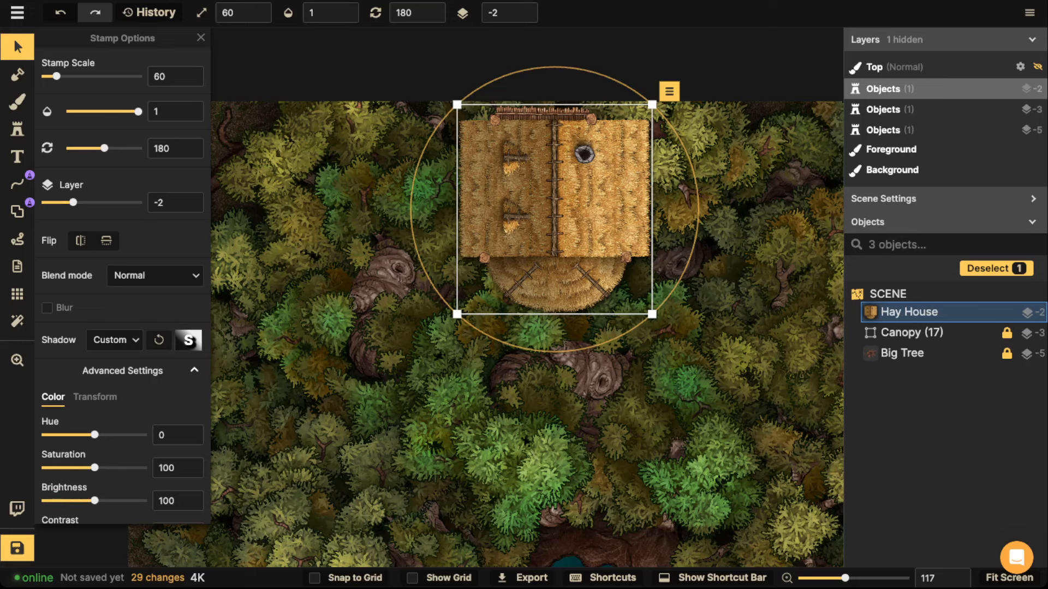
Delete the Hay House from the scene.
left_click(17, 129)
left_click(17, 47)
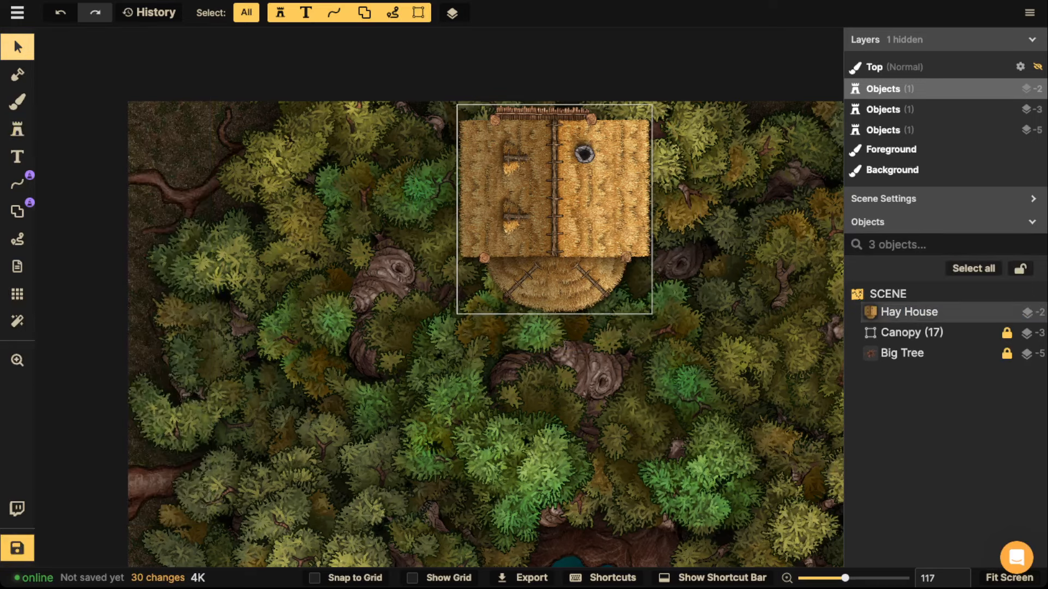
left_click(554, 207)
key("Delete")
Set up the Hay House stamp for placement with a Custom Object Shadow whose horizontal and vertical offsets are 0.
left_click(16, 128)
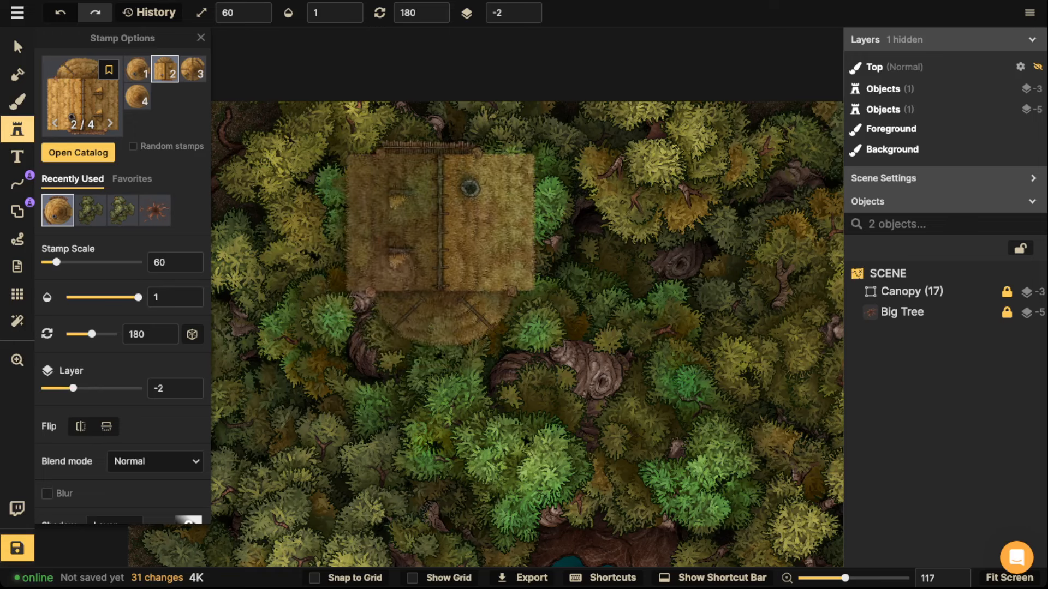
scroll(154, 461, "down", 5)
left_click(115, 291)
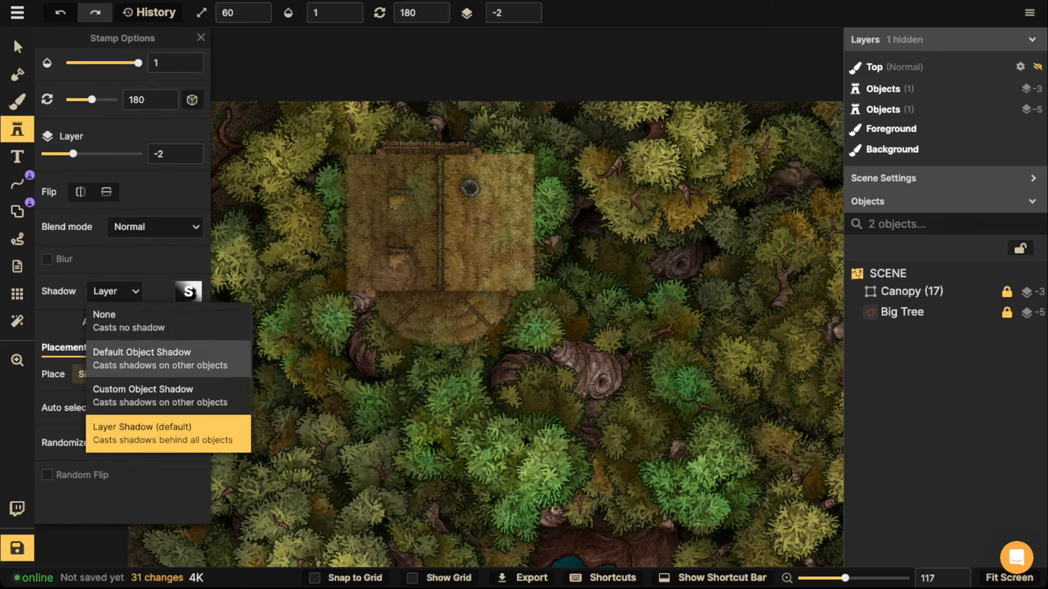
left_click(164, 395)
left_click(188, 291)
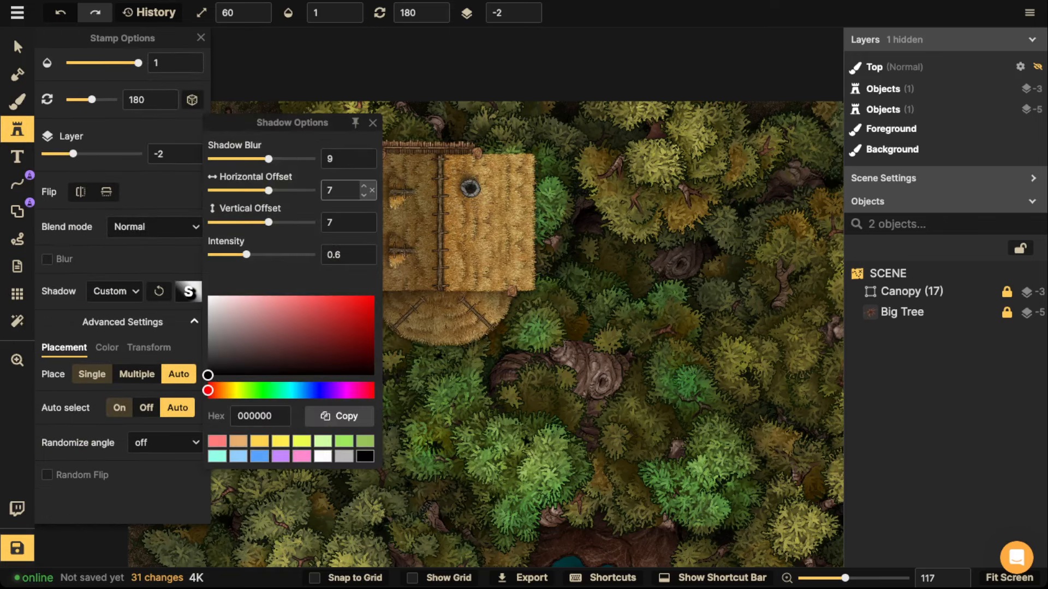
key("BackSpace")
type("0")
key("Tab")
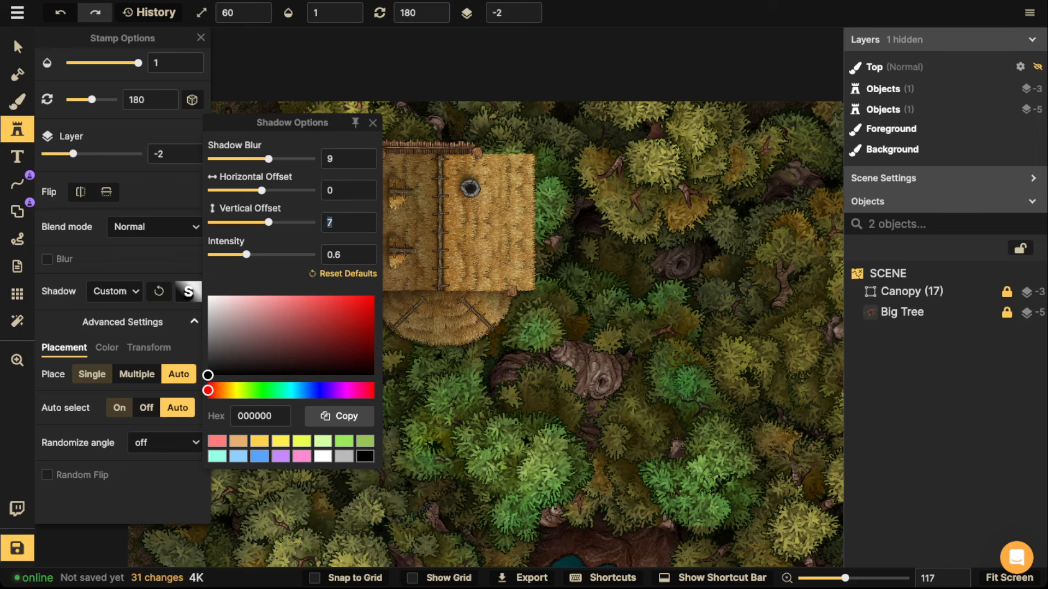
Raise the stamp's shadow blur to 39.9 and intensity to 3.11, and place the Hay House on the upper canopy.
left_click_drag(247, 255, 264, 255)
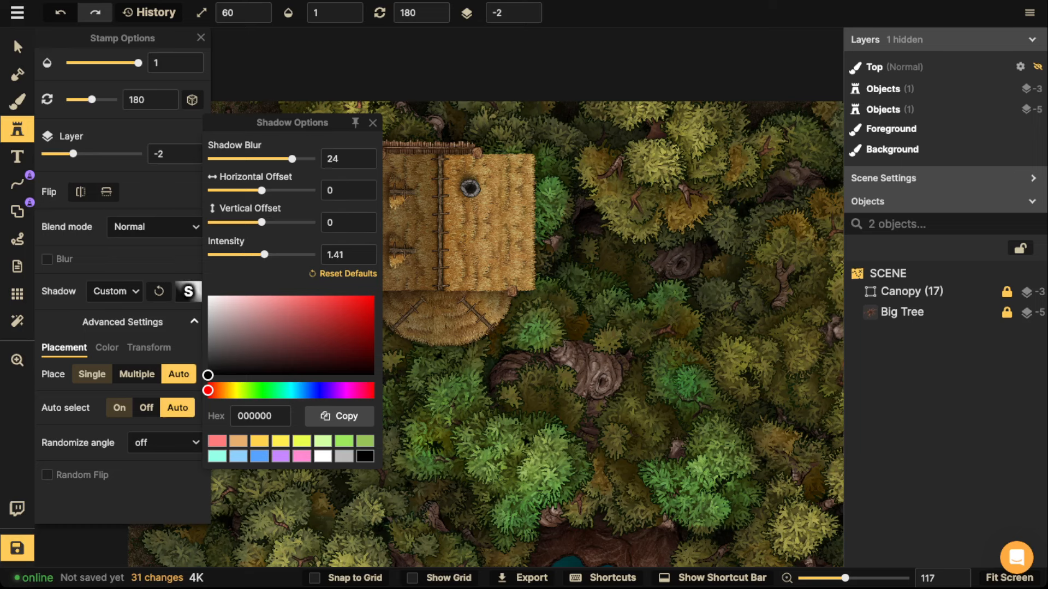
left_click_drag(292, 159, 304, 159)
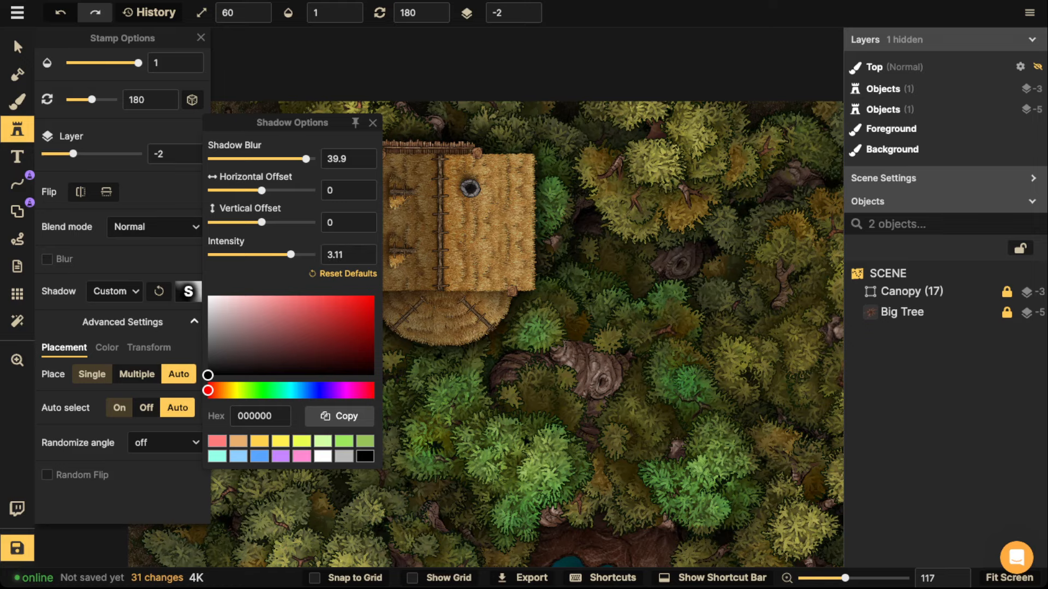
left_click(485, 250)
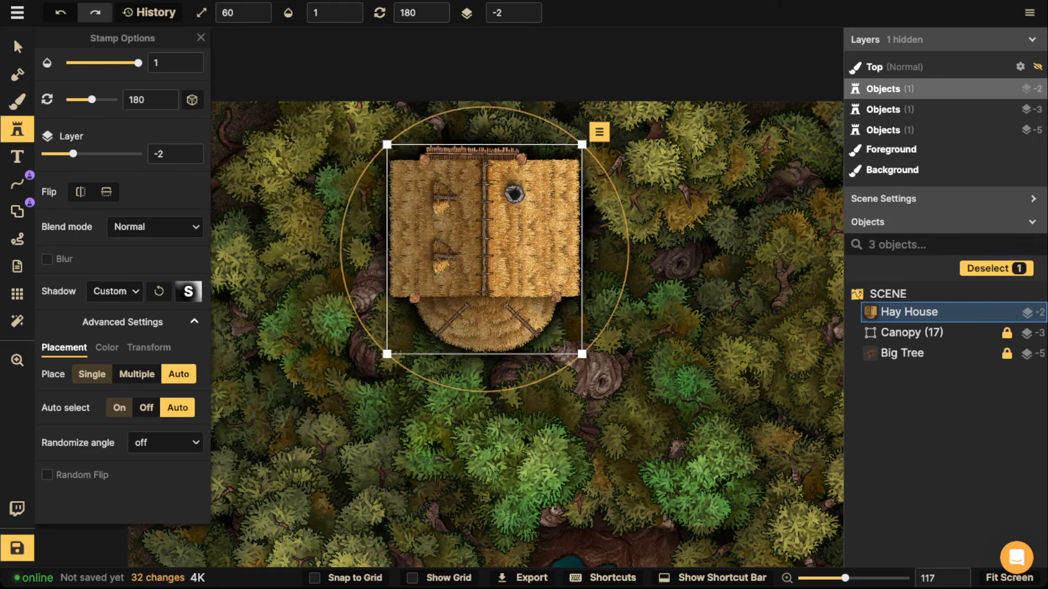
Nudge the placed Hay House and set its shadow blur to 46.9 and intensity to 2.44.
left_click(18, 47)
scroll(399, 224, "down", 1)
left_click_drag(445, 238, 458, 234)
scroll(458, 234, "down", 1)
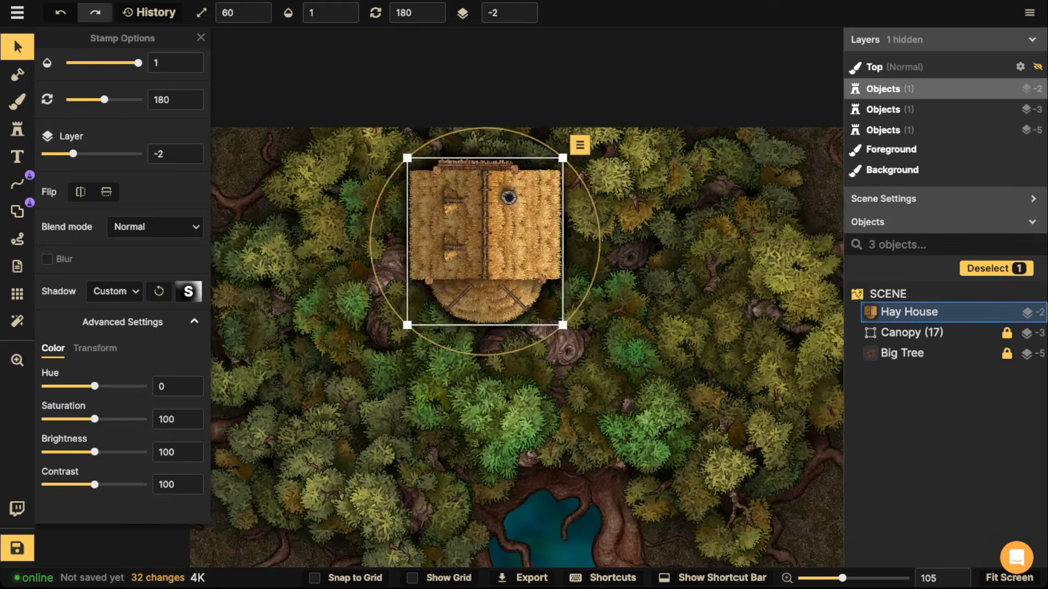
left_click(188, 291)
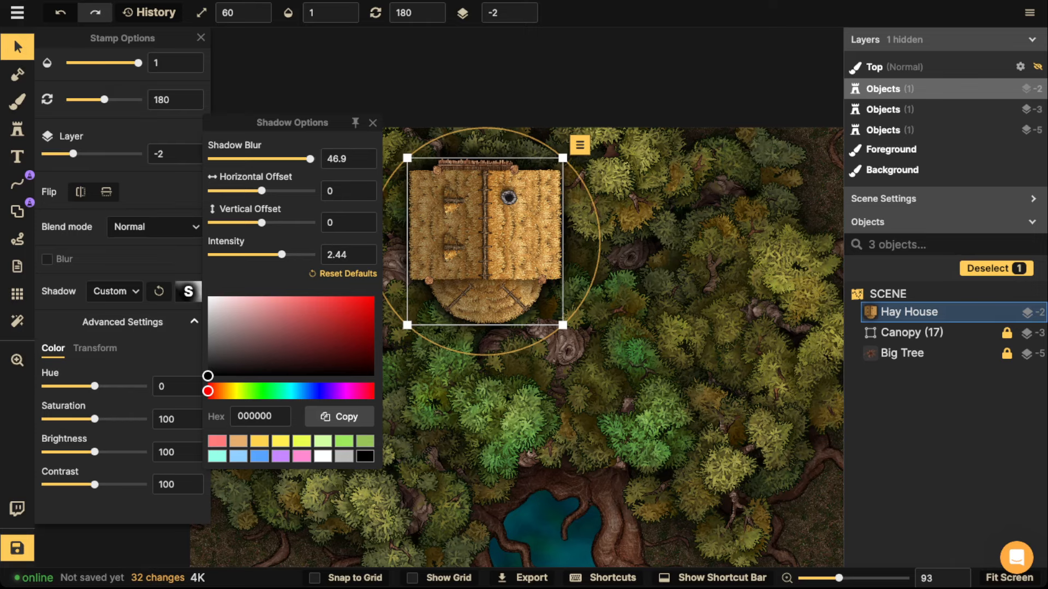
key("Escape")
Move the Hay House up and to the right, against the middle of the map's upper edge.
scroll(459, 204, "down", 2)
left_click_drag(460, 204, 487, 184)
scroll(489, 192, "up", 3)
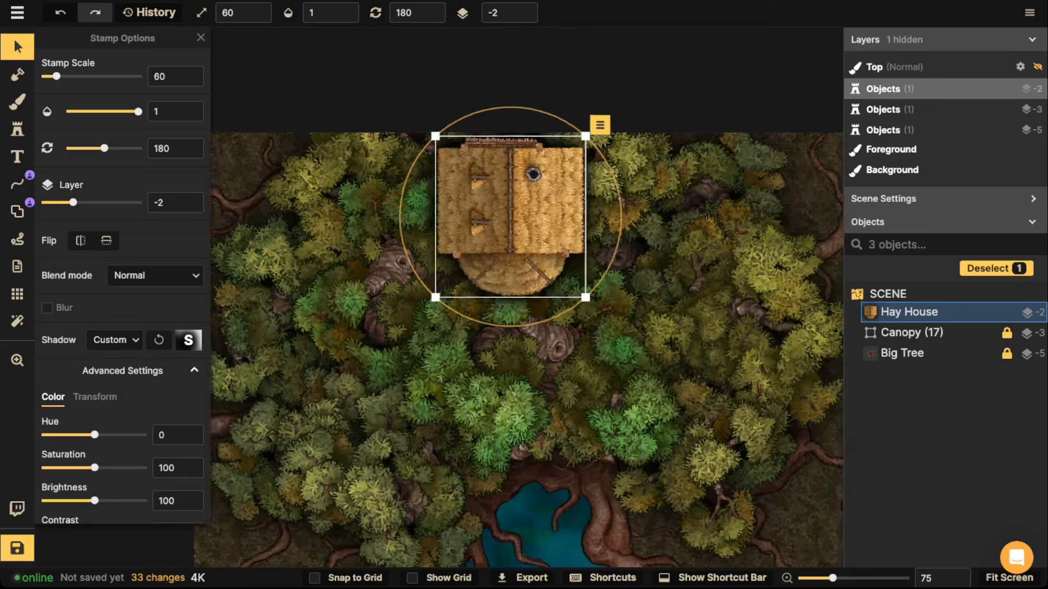
Place the first Hay House variant, a round thatched hut with a chimney, on the canopy west of the large house.
key("s")
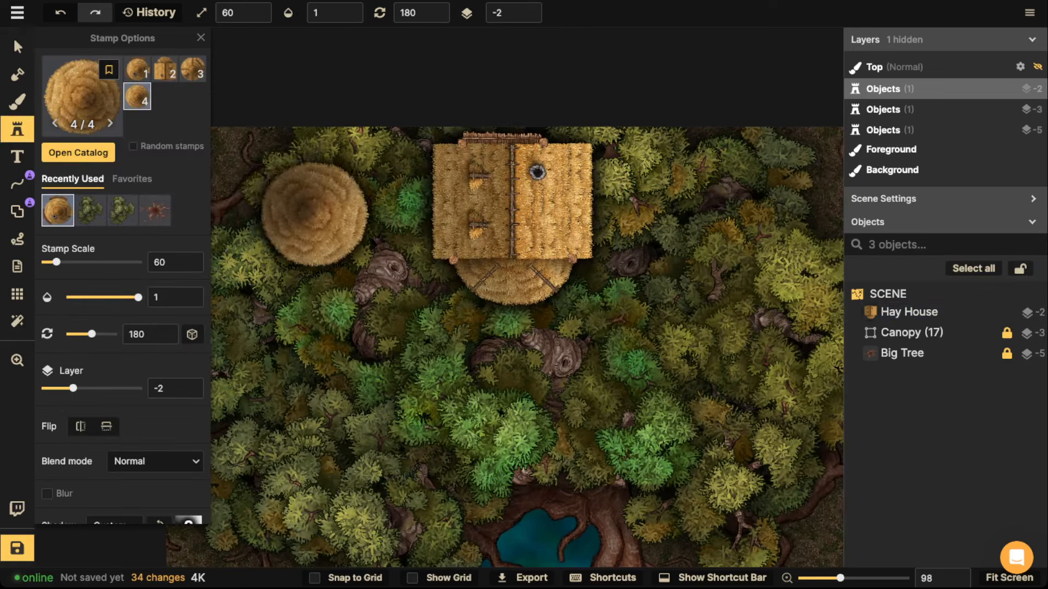
key("1")
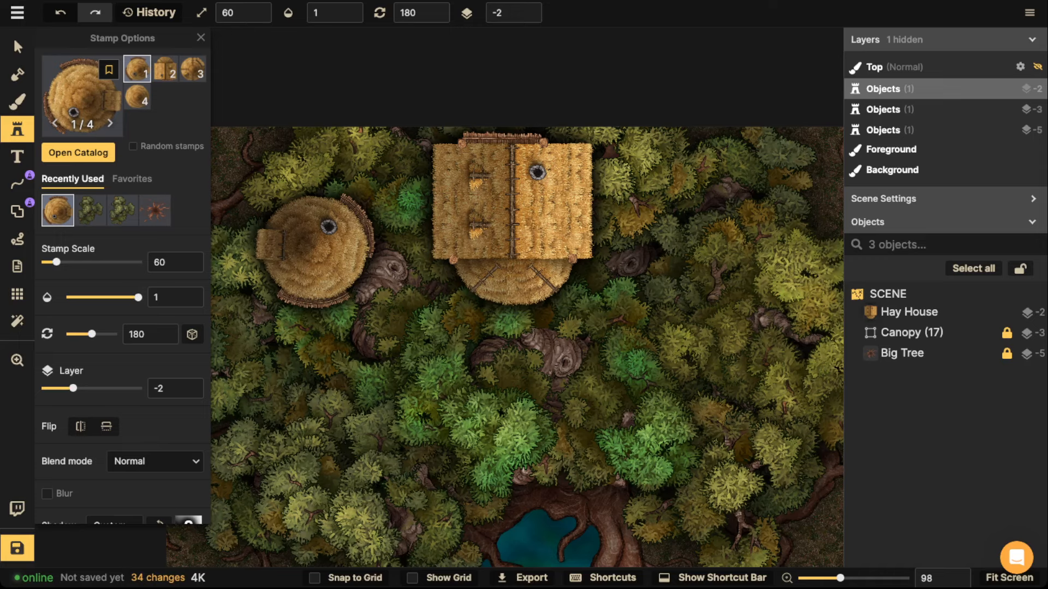
left_click(316, 254)
Place the third Hay House variant, rotated to 210, on the canopy east of the large house.
key("3")
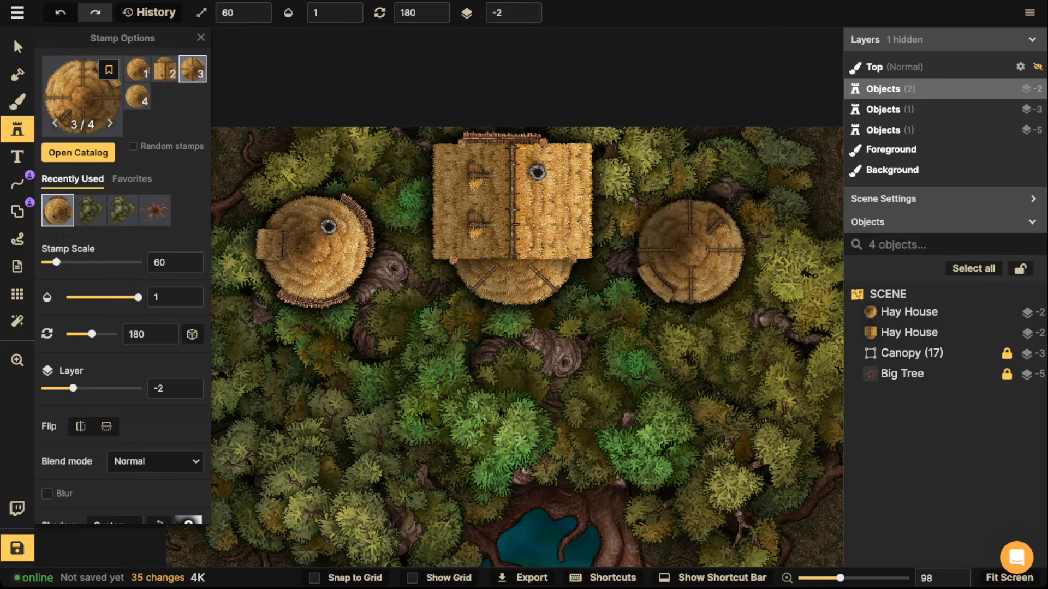
scroll(698, 257, "down", 2)
left_click(697, 257)
scroll(286, 228, "down", 1)
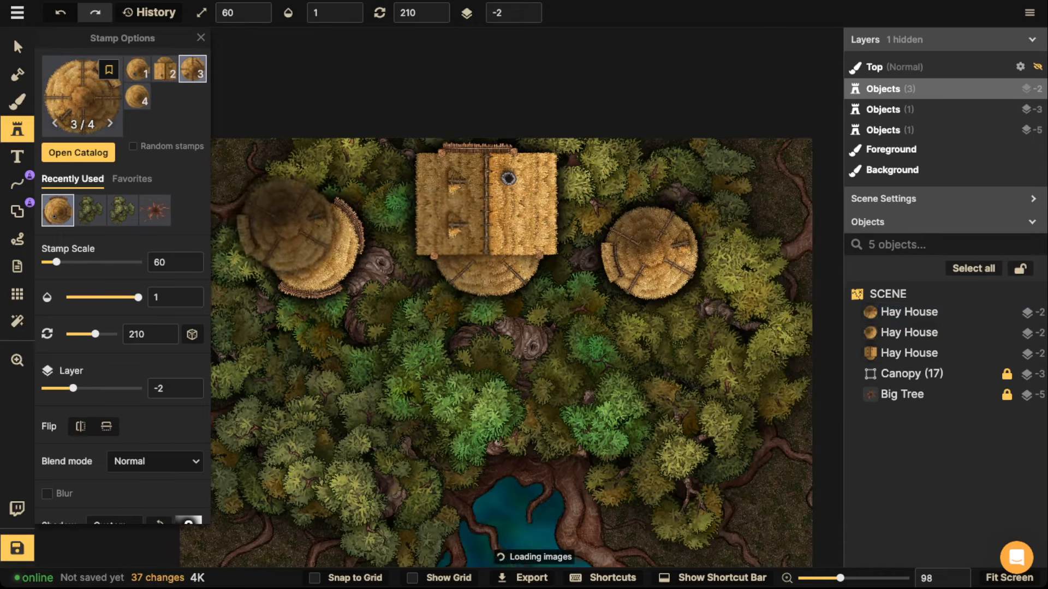
Move the eastern round Hay House slightly toward the large house and set its rotation to 345.
left_click(17, 47)
key("space")
left_click_drag(310, 256, 400, 224)
left_click_drag(735, 214, 735, 216)
scroll(527, 229, "down", 2)
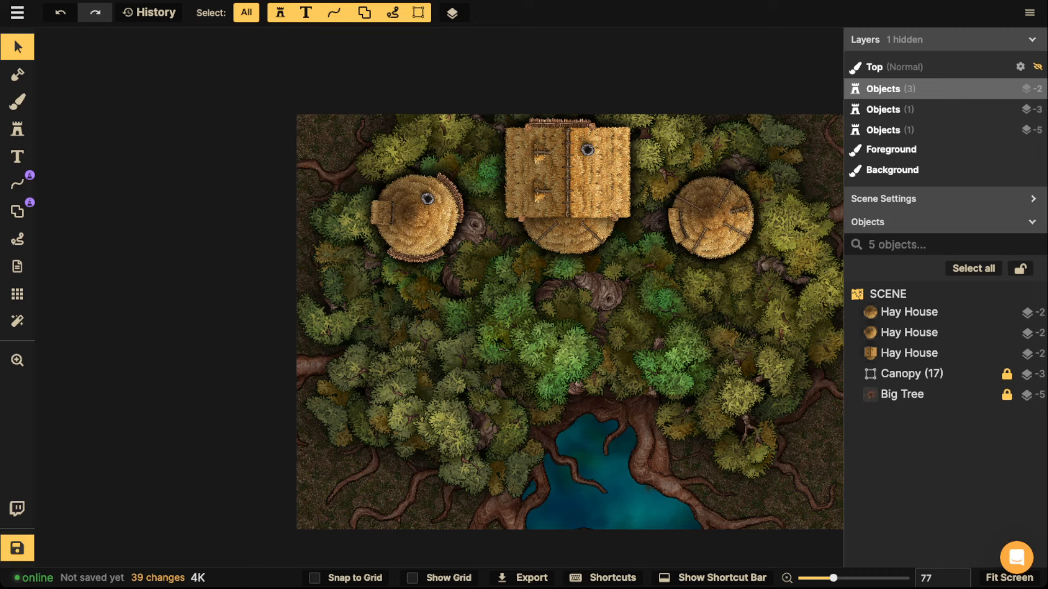
left_click(710, 217)
left_click_drag(711, 217, 706, 214)
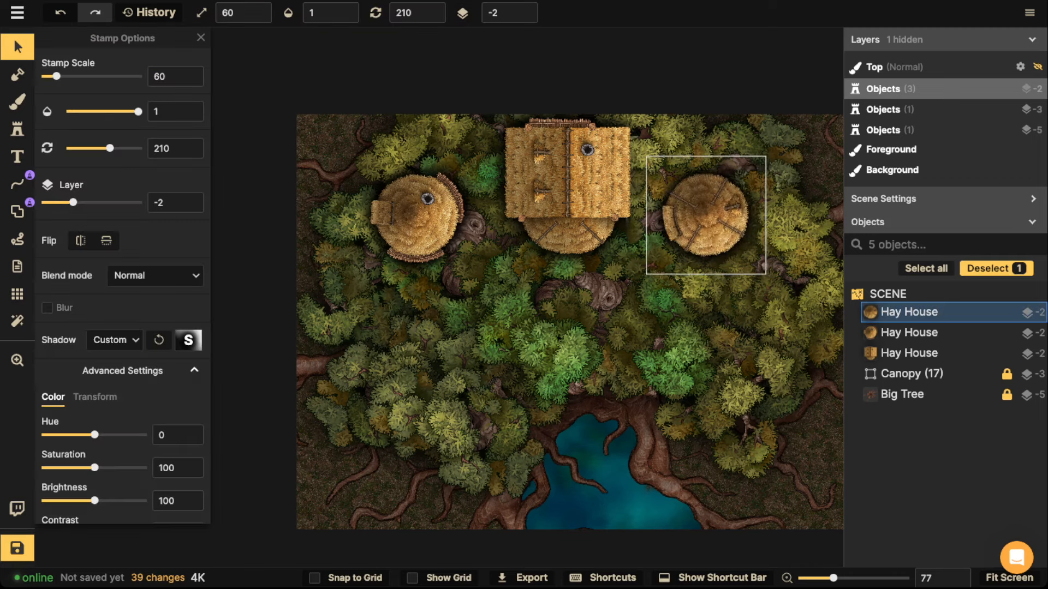
scroll(706, 213, "up", 5)
scroll(706, 213, "up", 4)
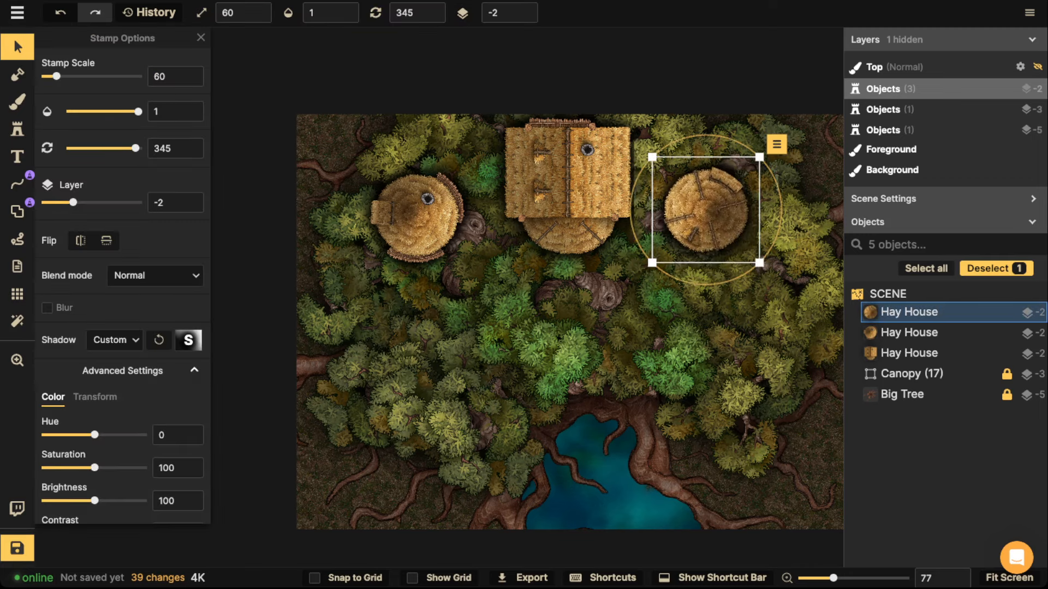
Select all three Hay Houses together and nudge them slightly up and to the right.
left_click_drag(362, 116, 760, 285)
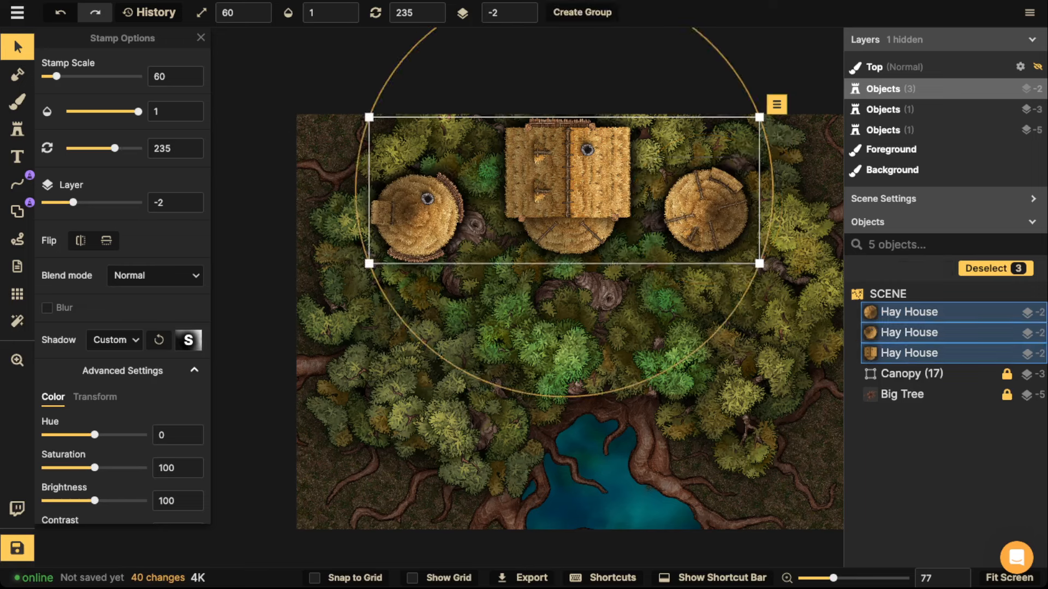
left_click_drag(706, 214, 710, 211)
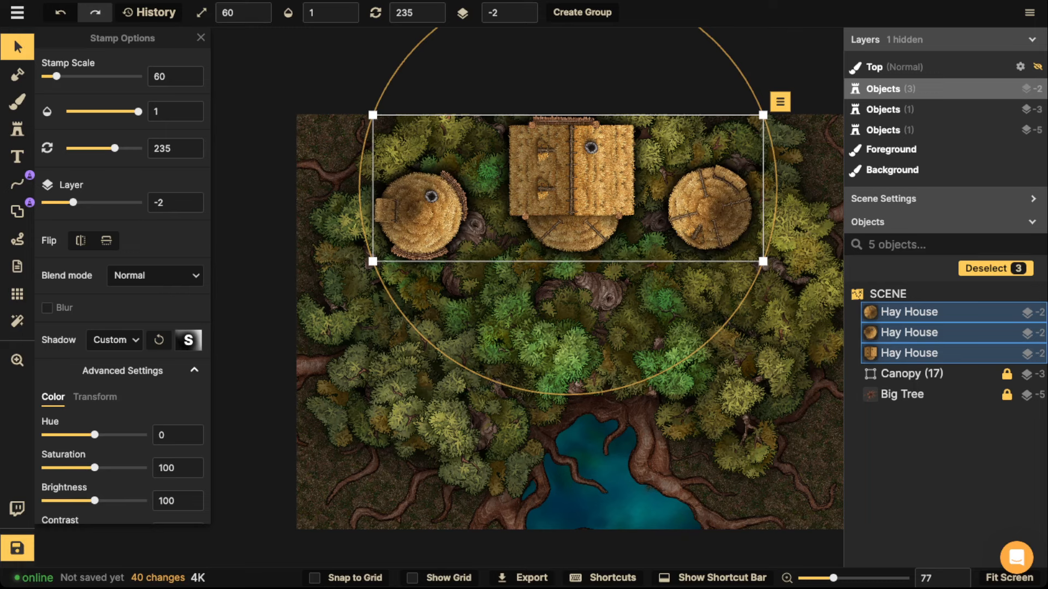
left_click(17, 293)
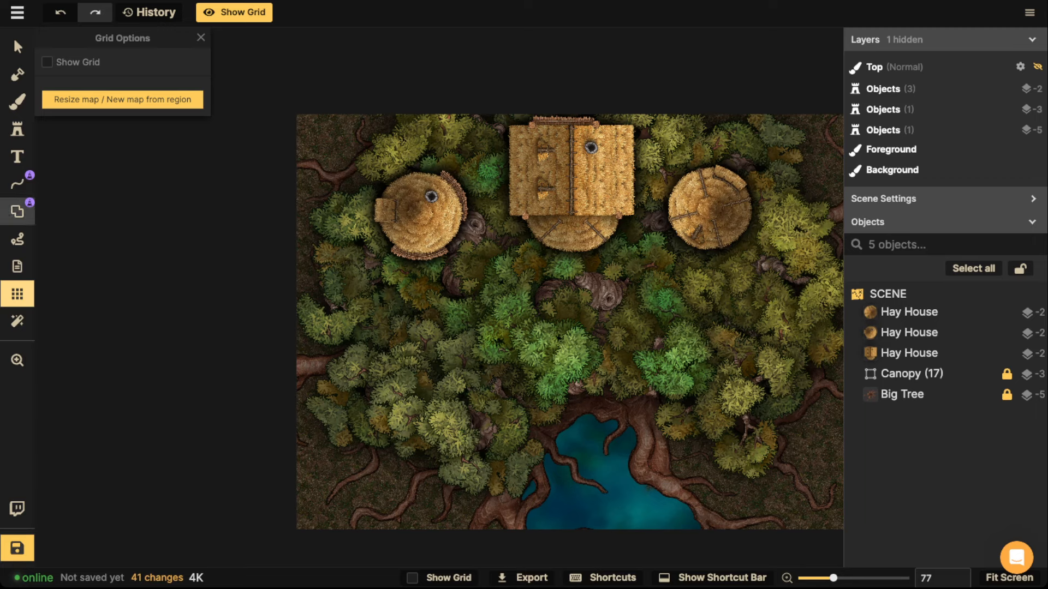
Set the Shape tool to a stamp stroke using the grass line path found by searching the catalog for "grass".
left_click(17, 212)
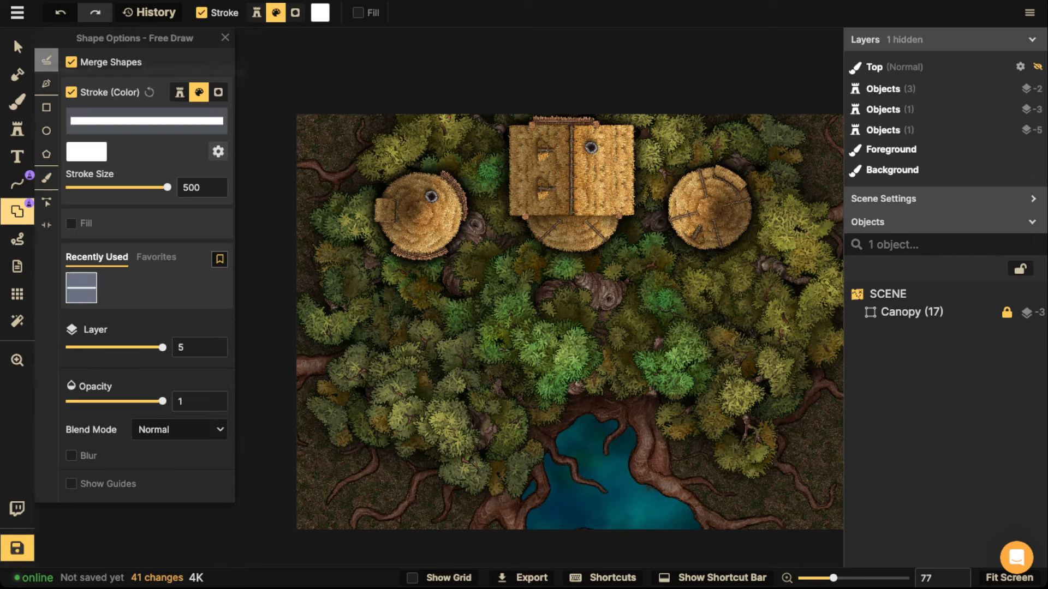
left_click(179, 92)
left_click(146, 121)
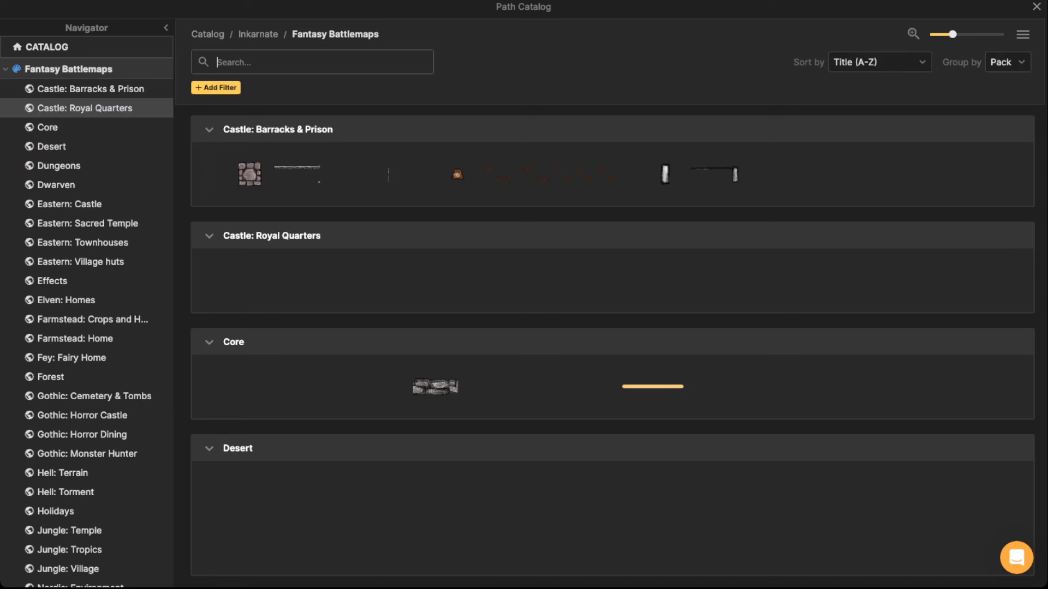
type("grass")
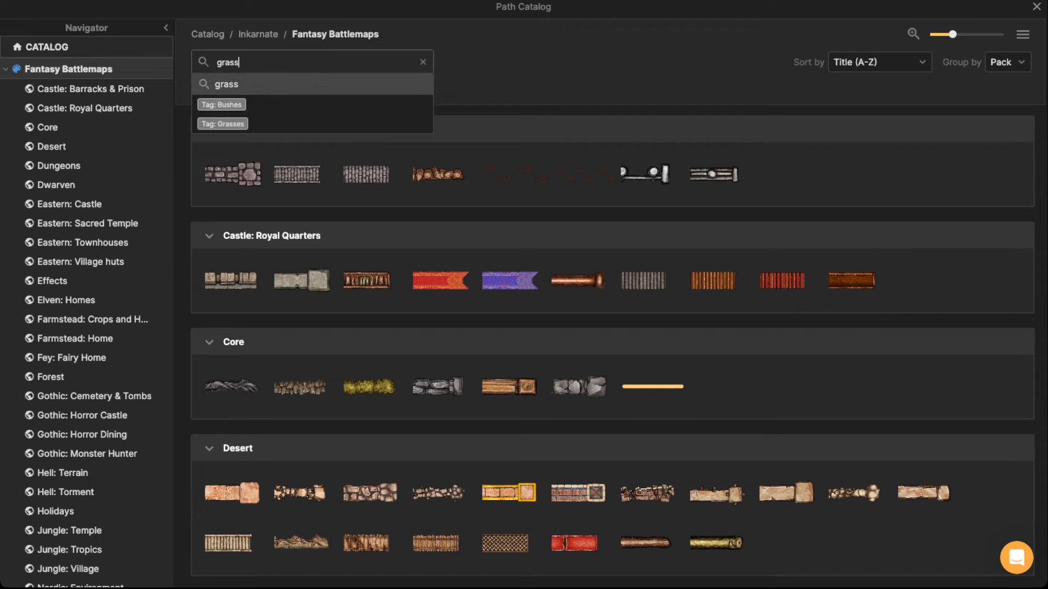
key("Return")
left_click(236, 173)
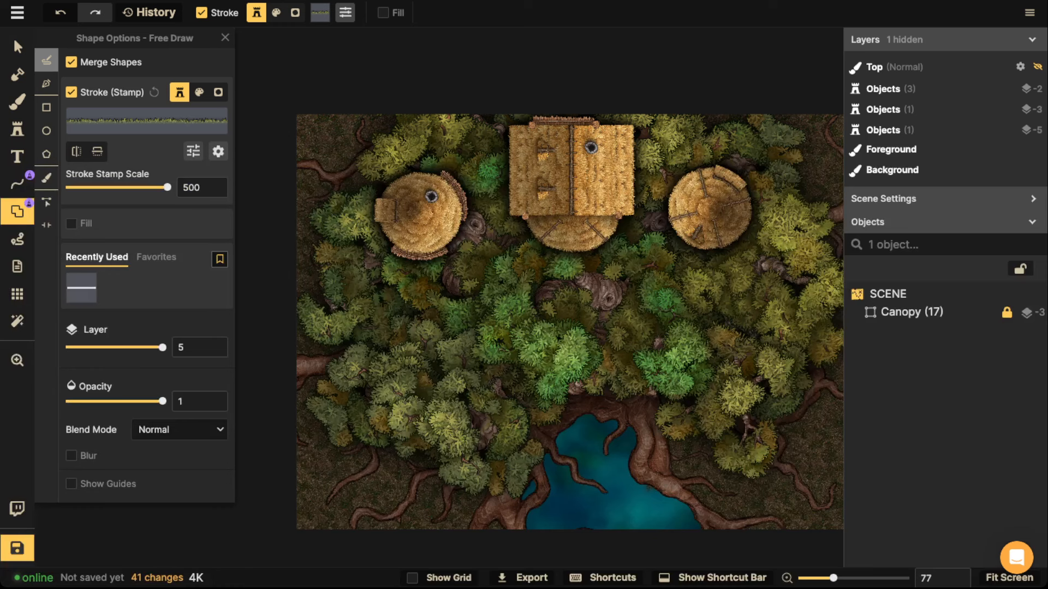
Enable a texture fill for the shape and choose the golden hay texture found by searching the catalog for "hay".
left_click(71, 223)
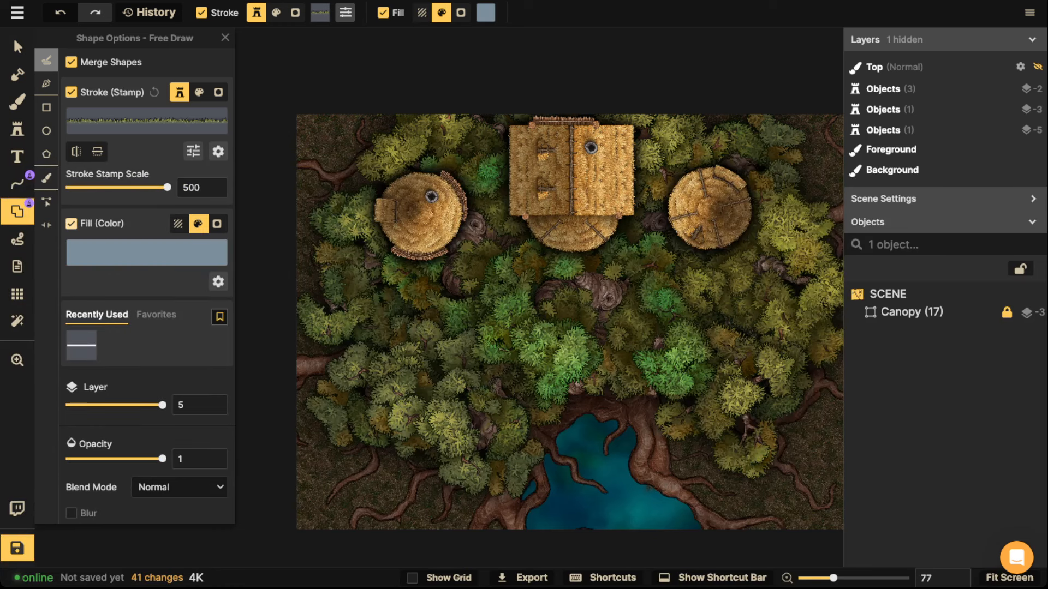
left_click(178, 223)
left_click(147, 253)
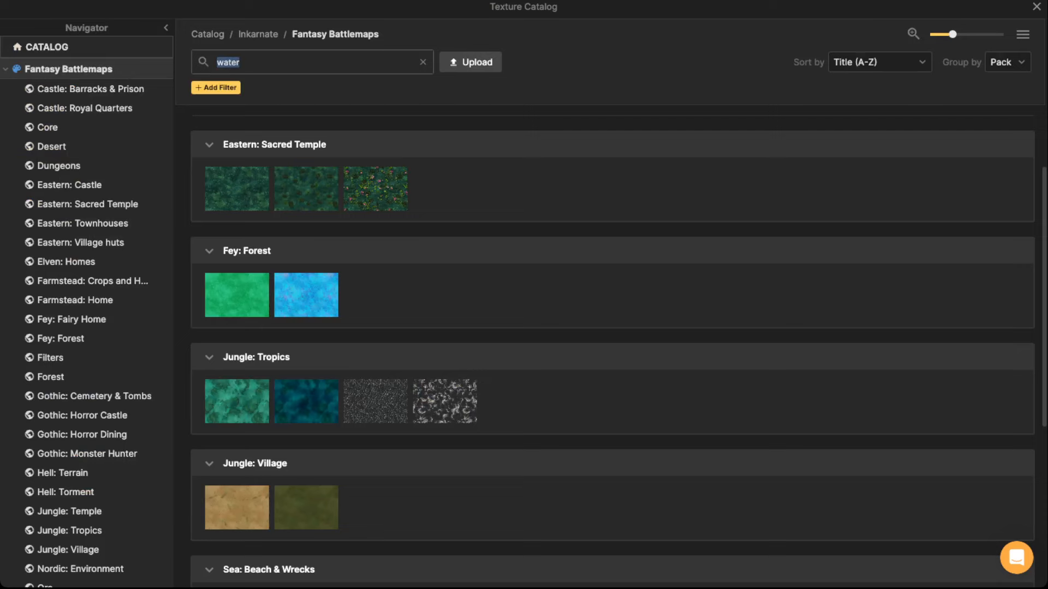
left_click(240, 62)
key("super+a")
type("he")
key("BackSpace")
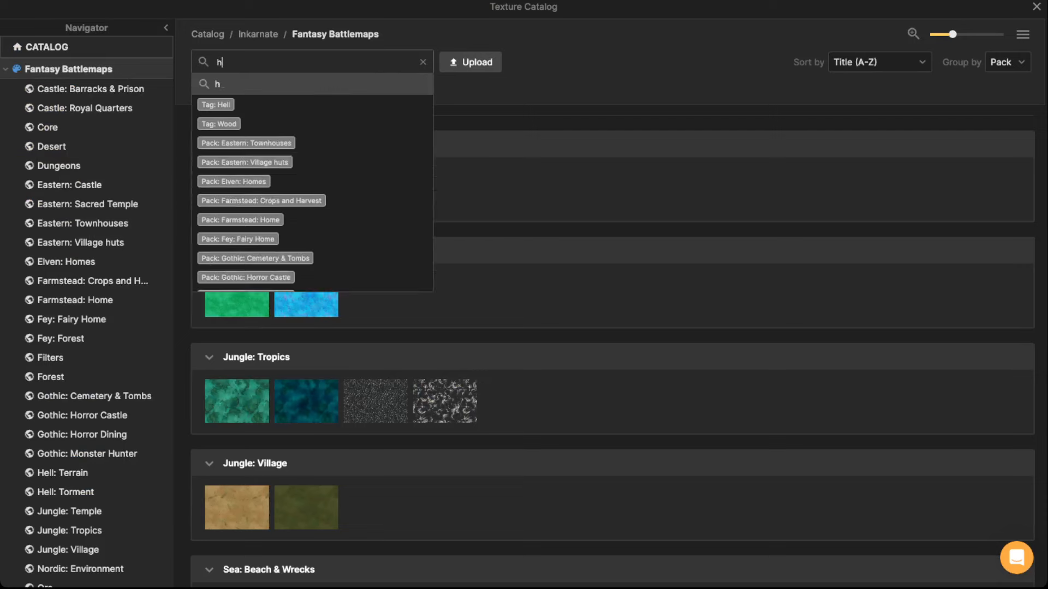
type("ay")
key("Return")
left_click(305, 173)
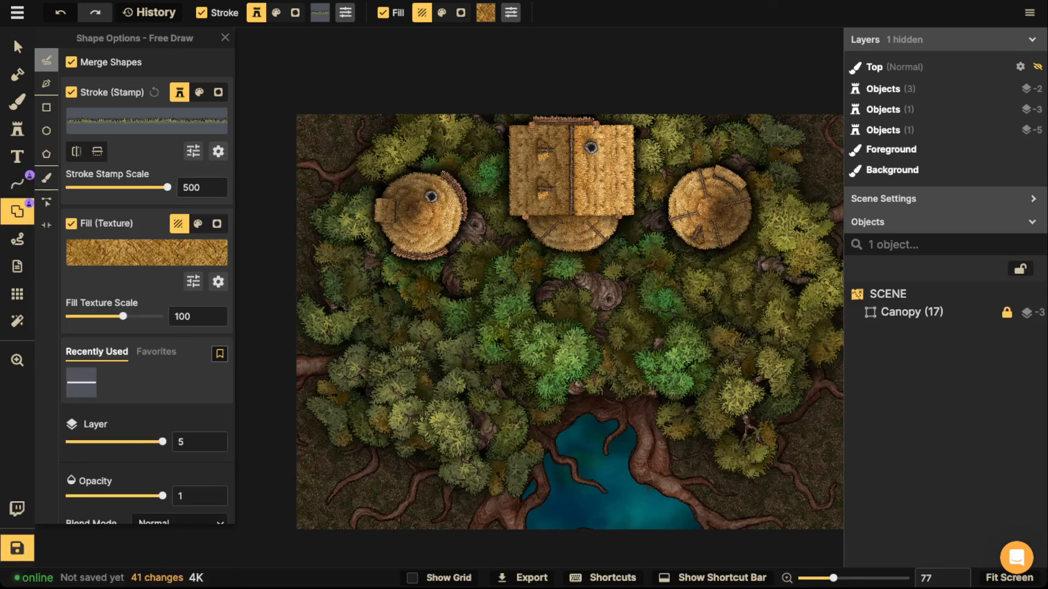
Draw a hay-filled rectangle with a grass border on the canopy, southeast of the western round house.
left_click(46, 107)
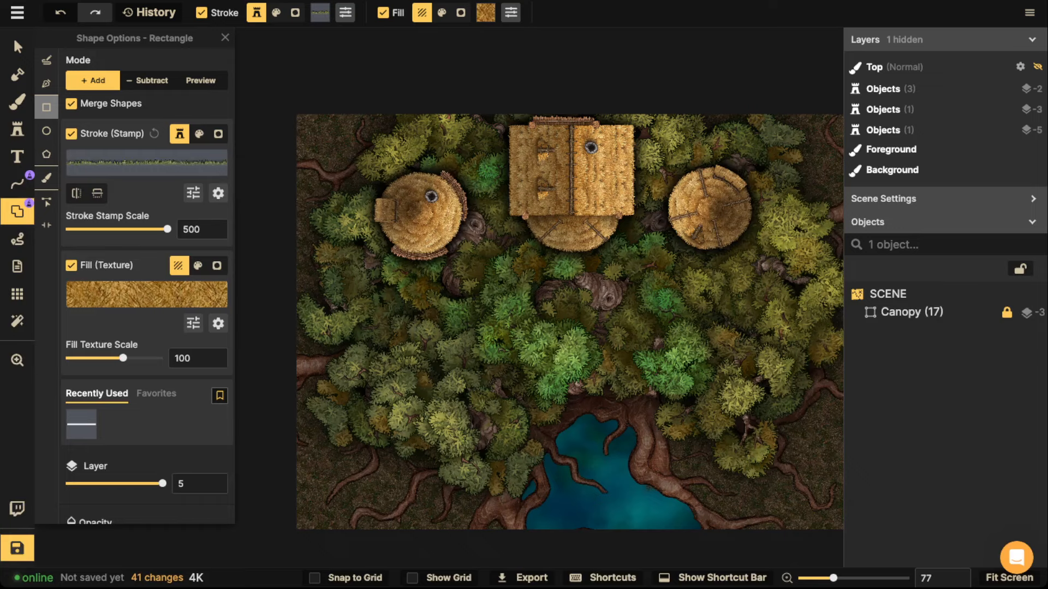
key("space")
left_click_drag(518, 315, 436, 253)
scroll(436, 252, "up", 3)
left_click_drag(363, 245, 471, 368)
Set the rectangle's stroke stamp scale to 139 and its fill texture scale to 37.81.
left_click(17, 47)
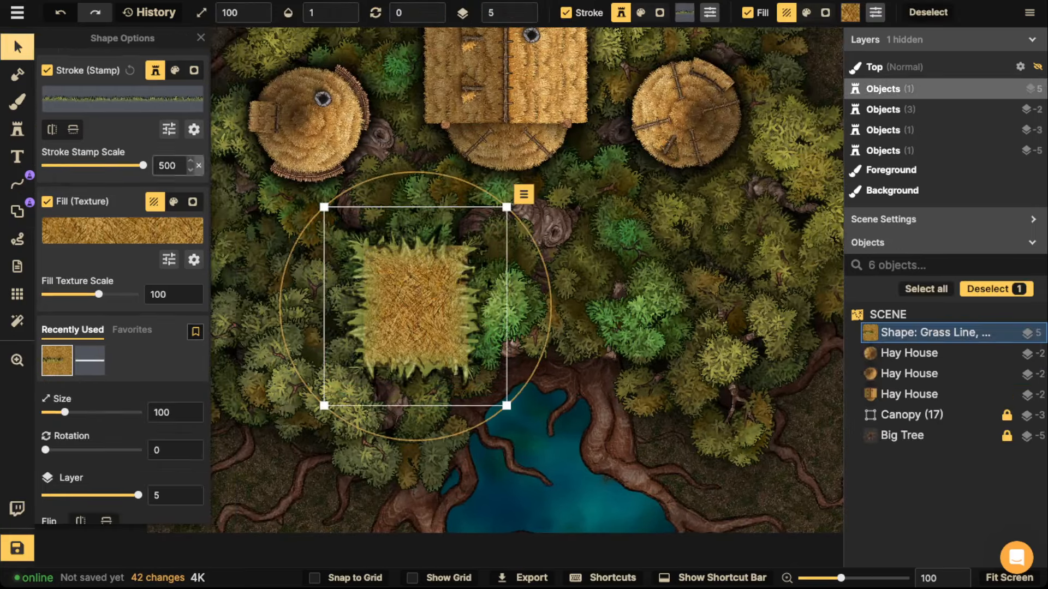
scroll(364, 279, "up", 5)
left_click_drag(143, 165, 123, 165)
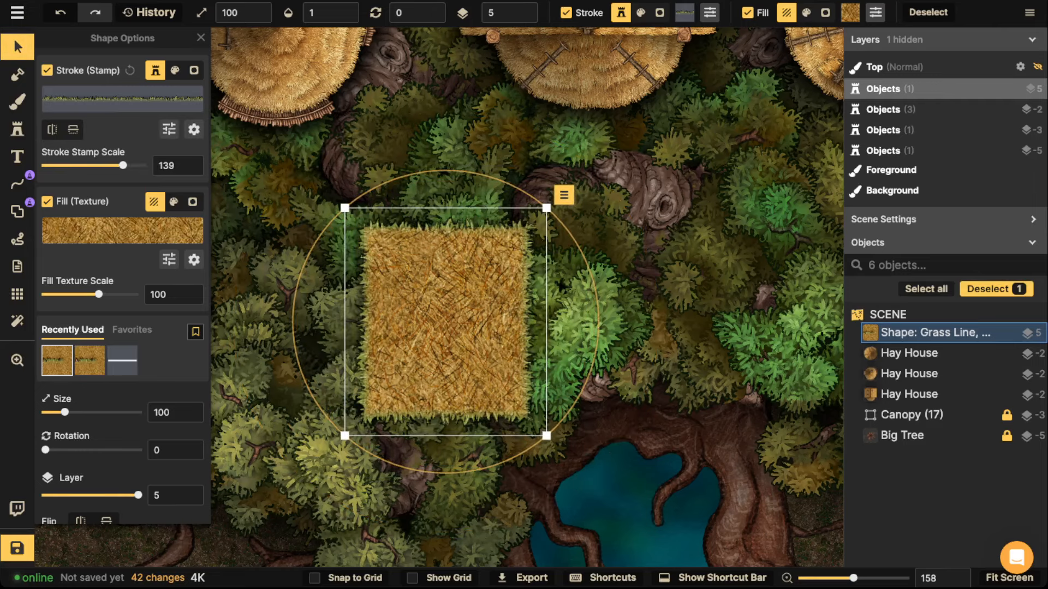
left_click_drag(99, 294, 79, 294)
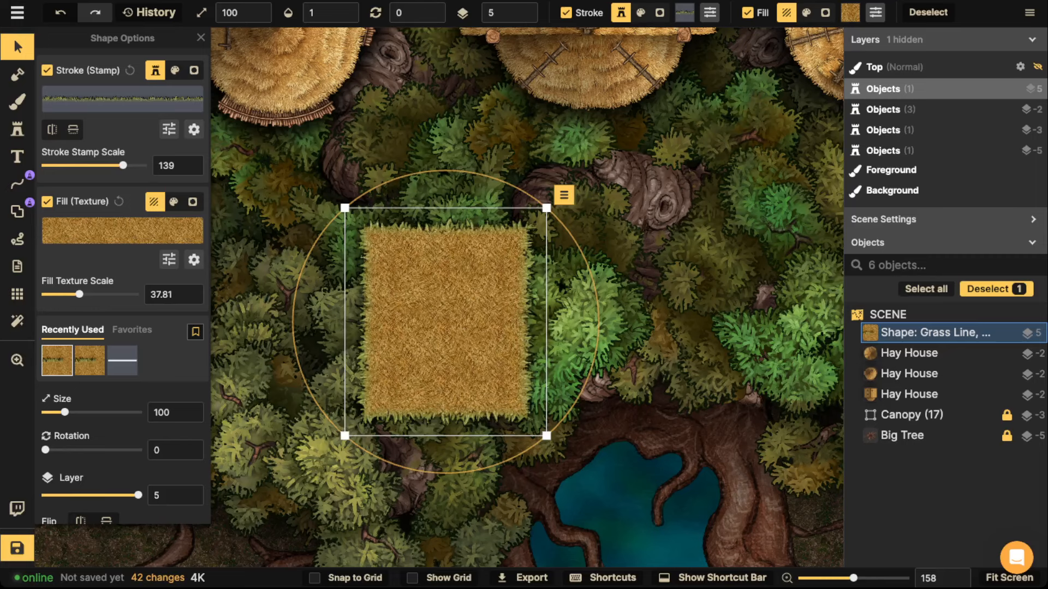
Recolor the rectangle's grass stroke to match the hay, with hue -27 and saturation 121.
left_click(193, 130)
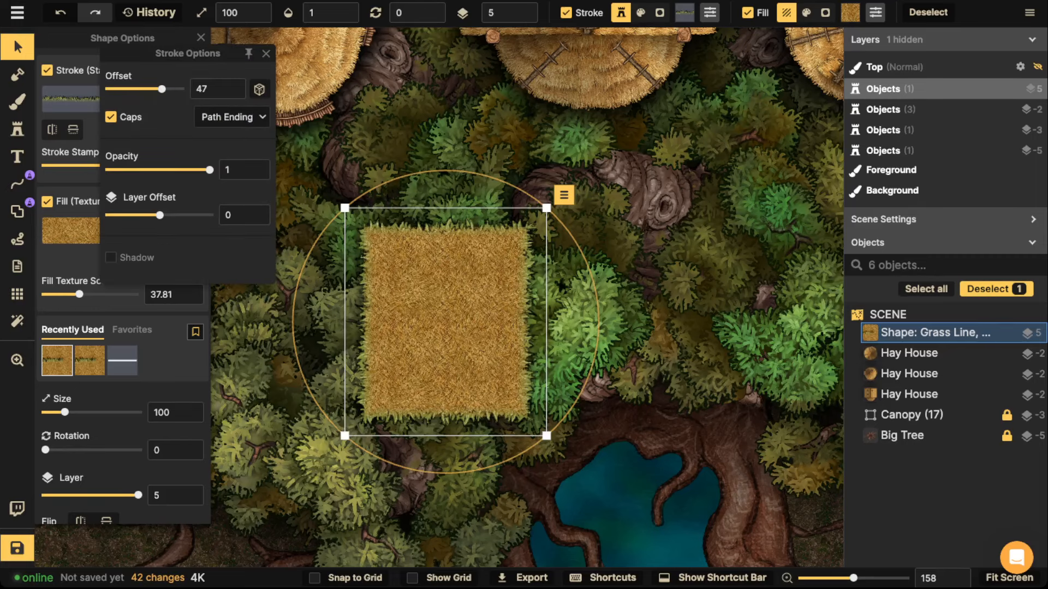
left_click(266, 54)
left_click(169, 129)
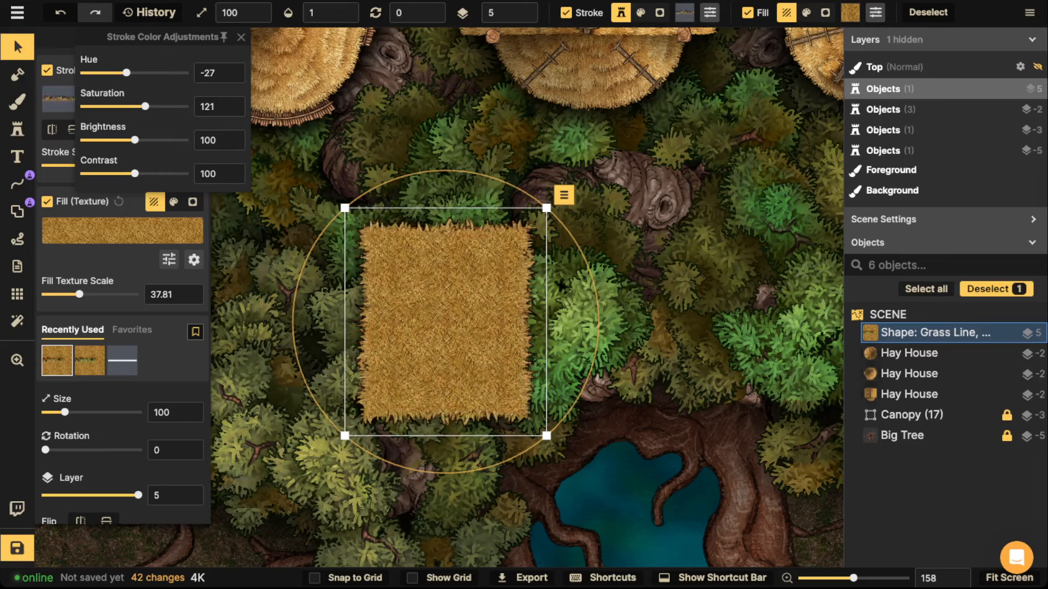
left_click(241, 37)
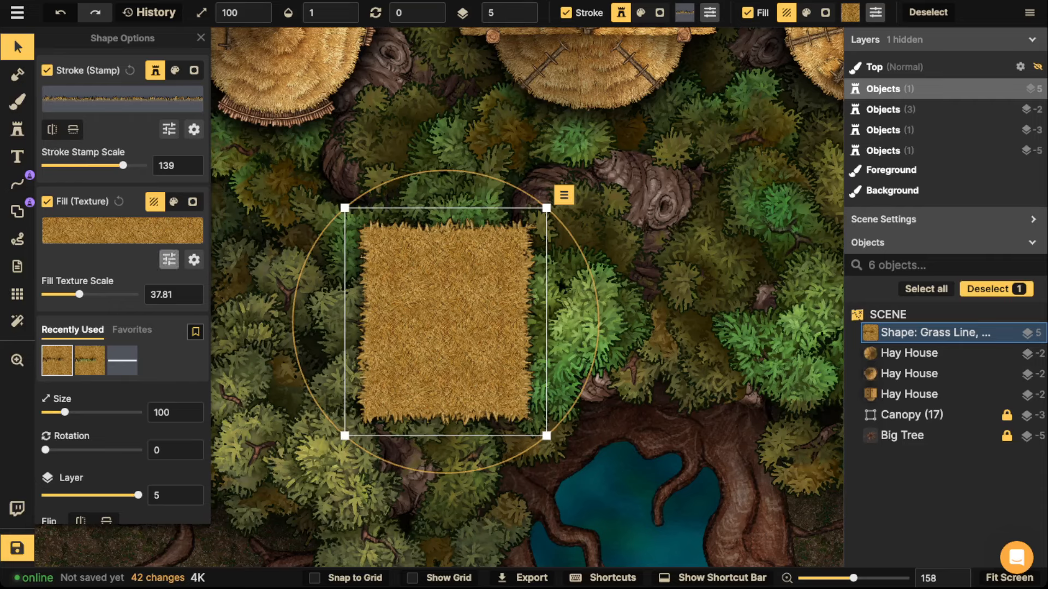
Set the hay fill's brightness to 107 and move the rectangle so it overlaps the western round house.
left_click(169, 259)
left_click_drag(135, 255, 138, 255)
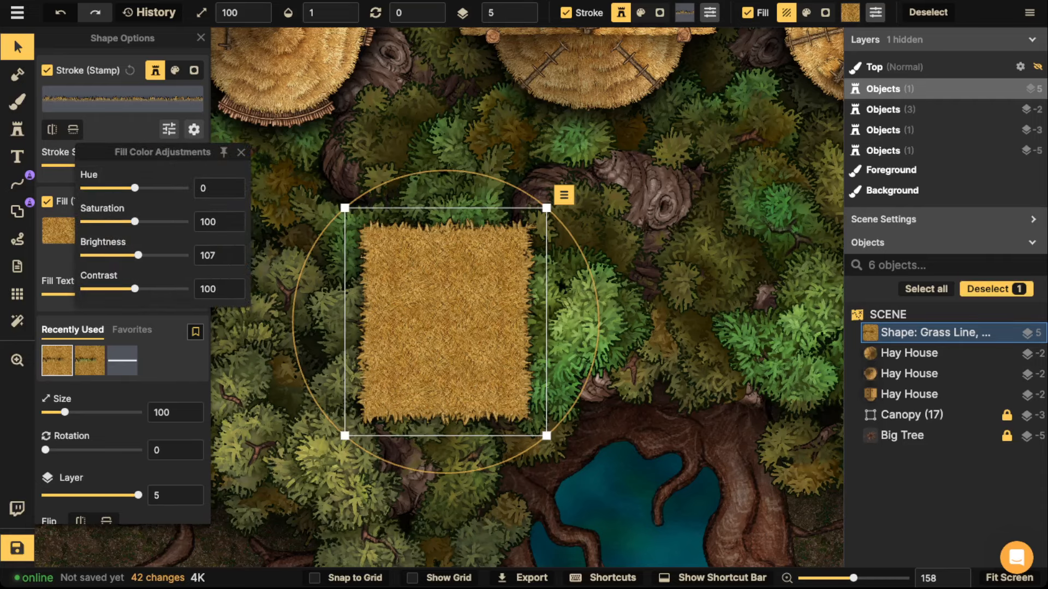
left_click(18, 47)
left_click_drag(444, 291, 527, 312)
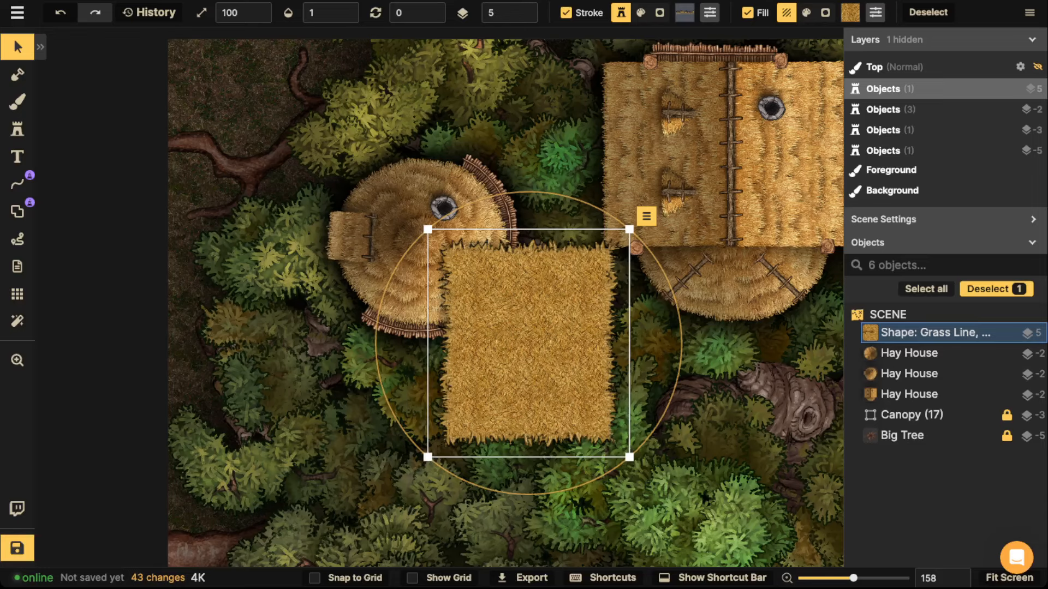
Set the rectangle's stroke stamp scale to 69 and its fill to saturation 97, brightness 115 and contrast 94.
left_click(18, 47)
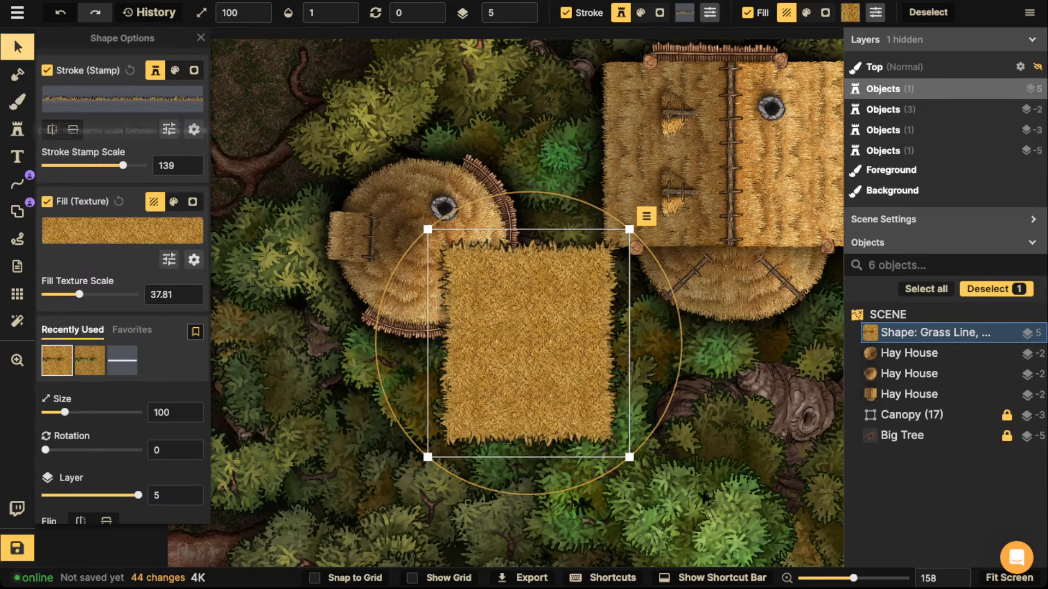
left_click_drag(123, 165, 112, 165)
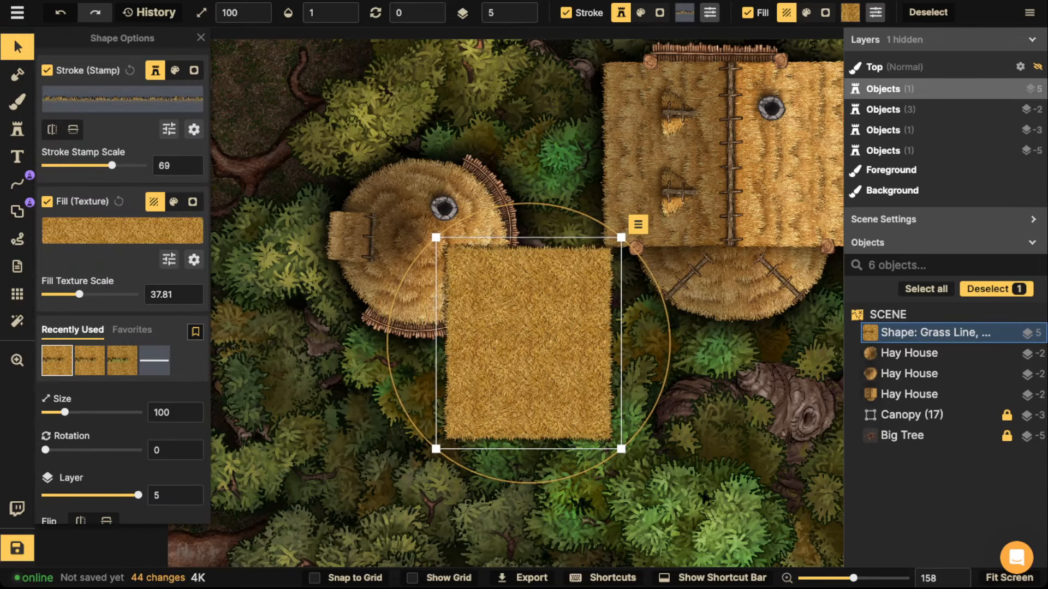
left_click(169, 259)
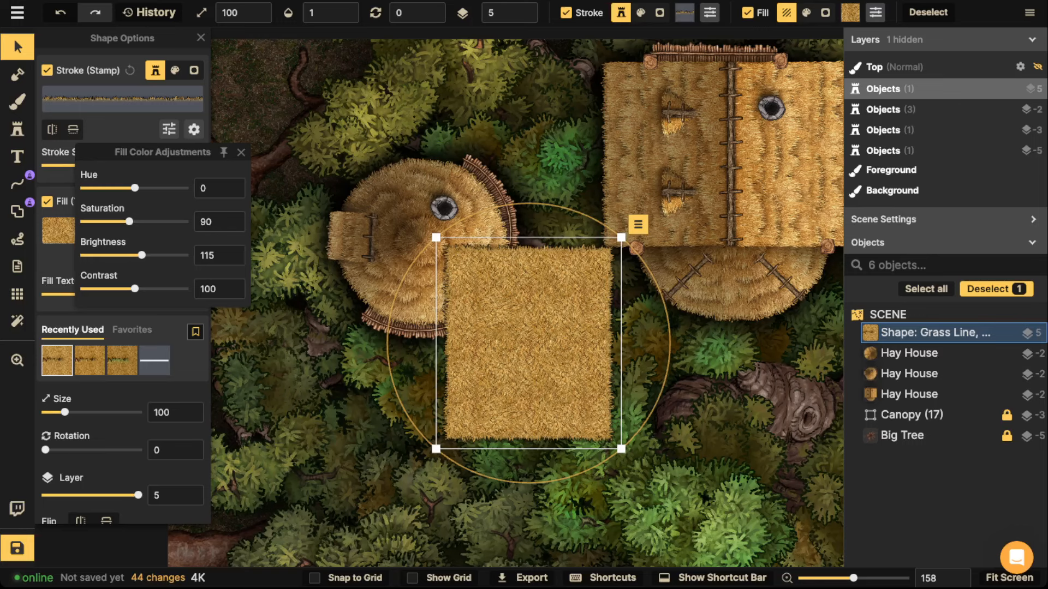
left_click(132, 329)
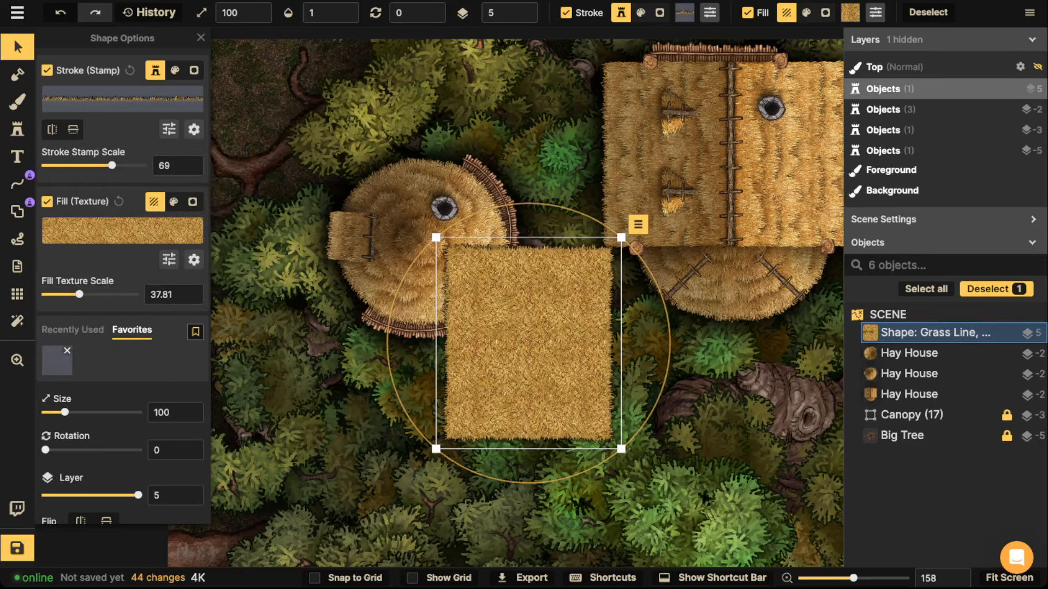
left_click(168, 260)
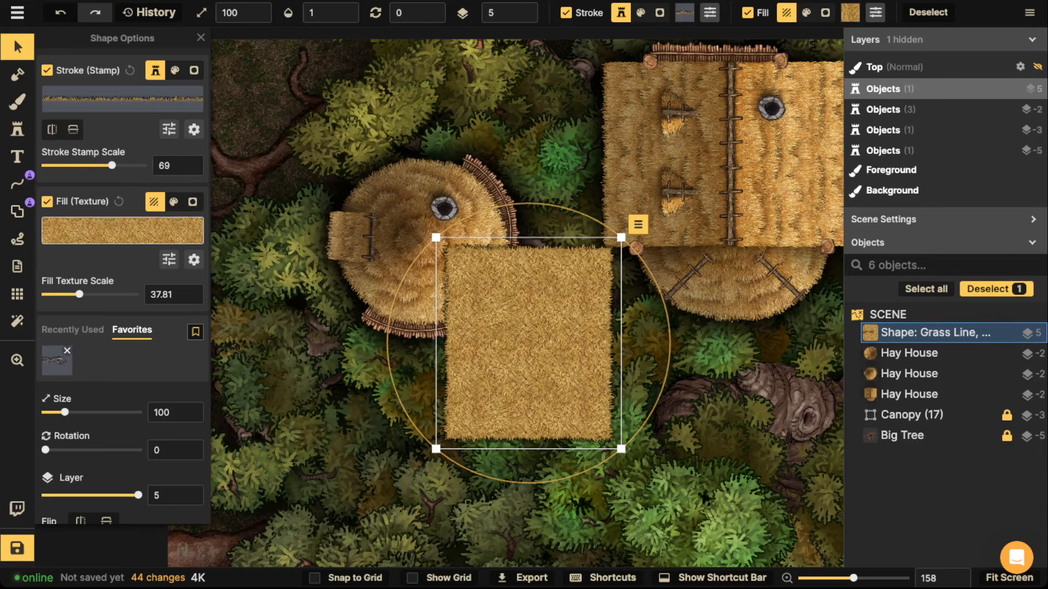
left_click(169, 259)
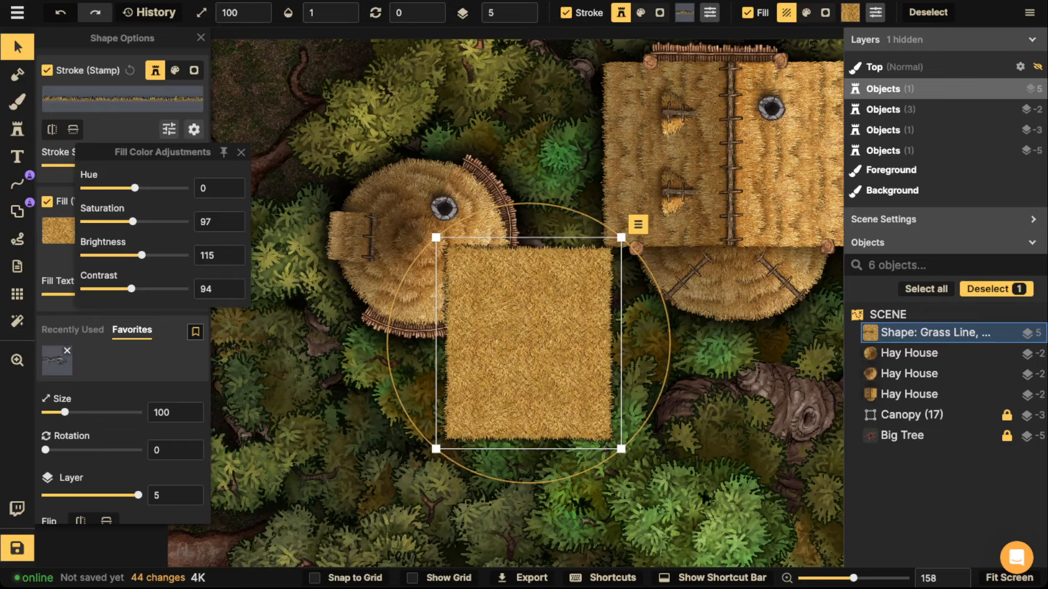
Move the hay rectangle off the western round house onto the canopy directly below it.
scroll(382, 293, "down", 3)
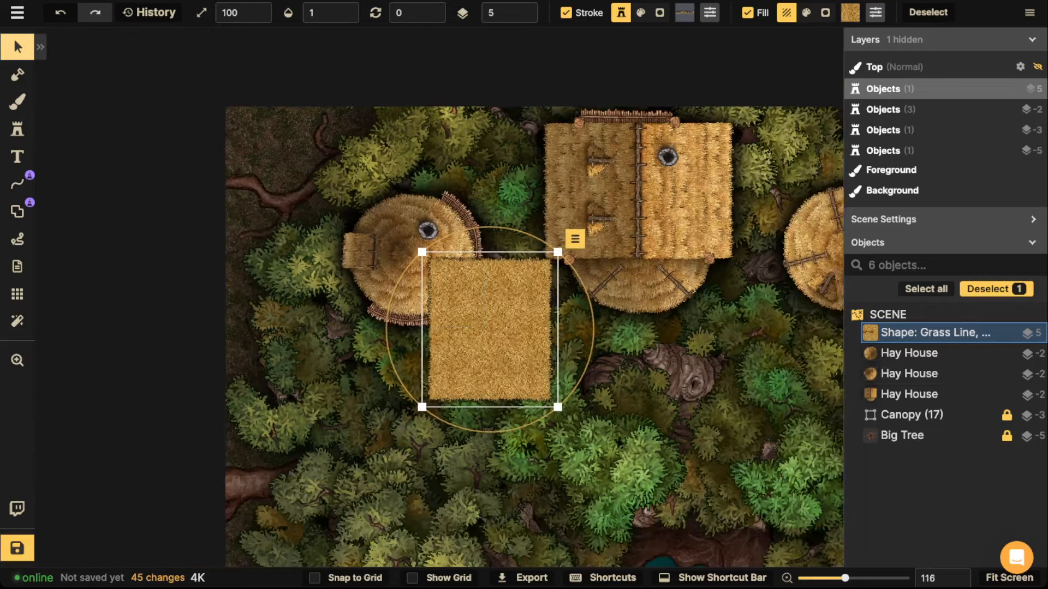
left_click_drag(490, 330, 413, 317)
scroll(493, 290, "down", 2)
scroll(399, 345, "up", 1)
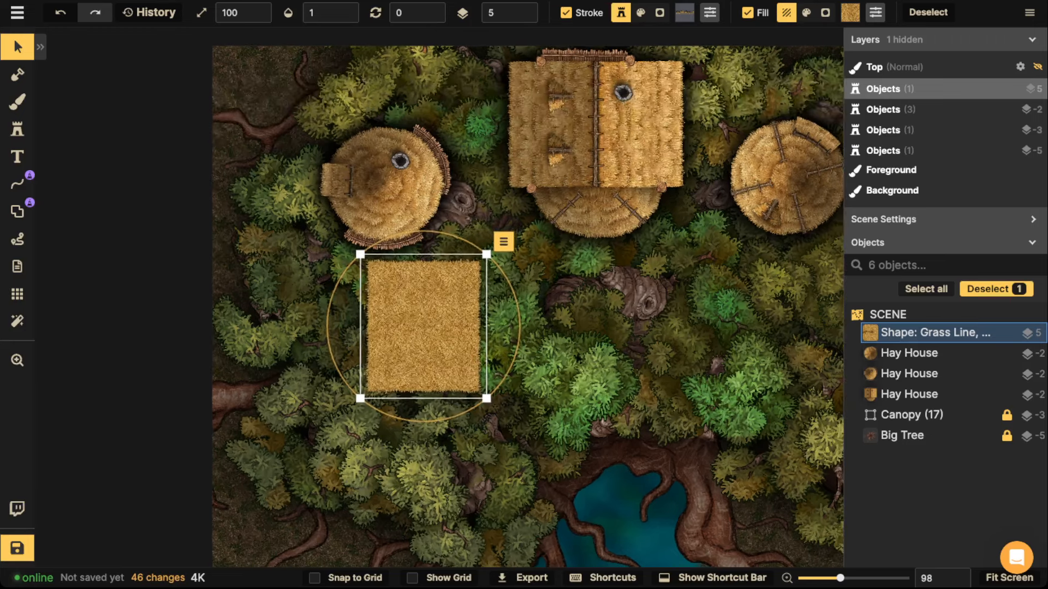
Delete the hay rectangle on the canopy below the western round house.
key("Delete")
left_click(17, 211)
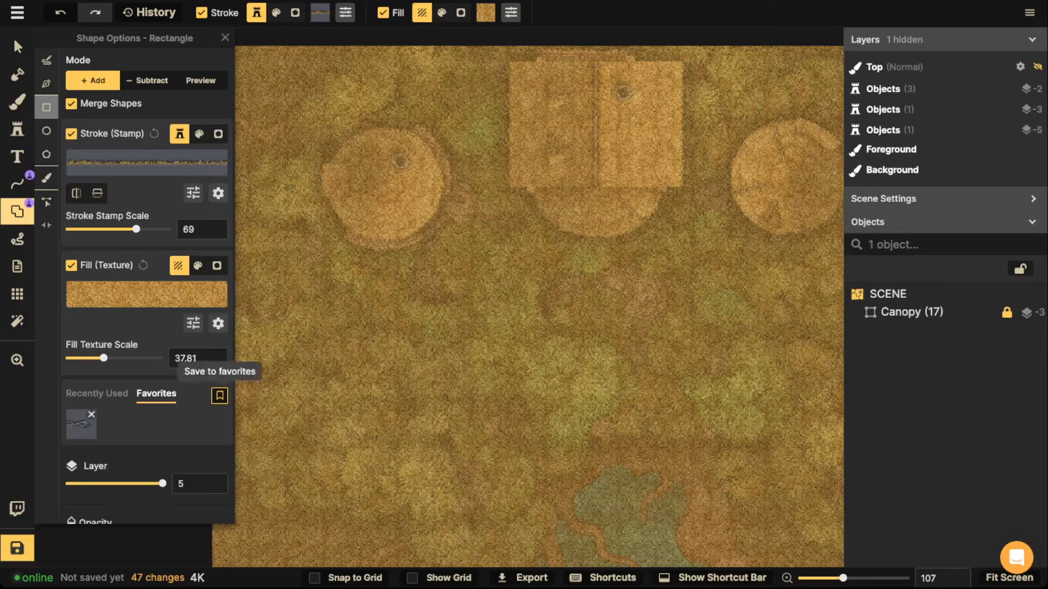
left_click(146, 294)
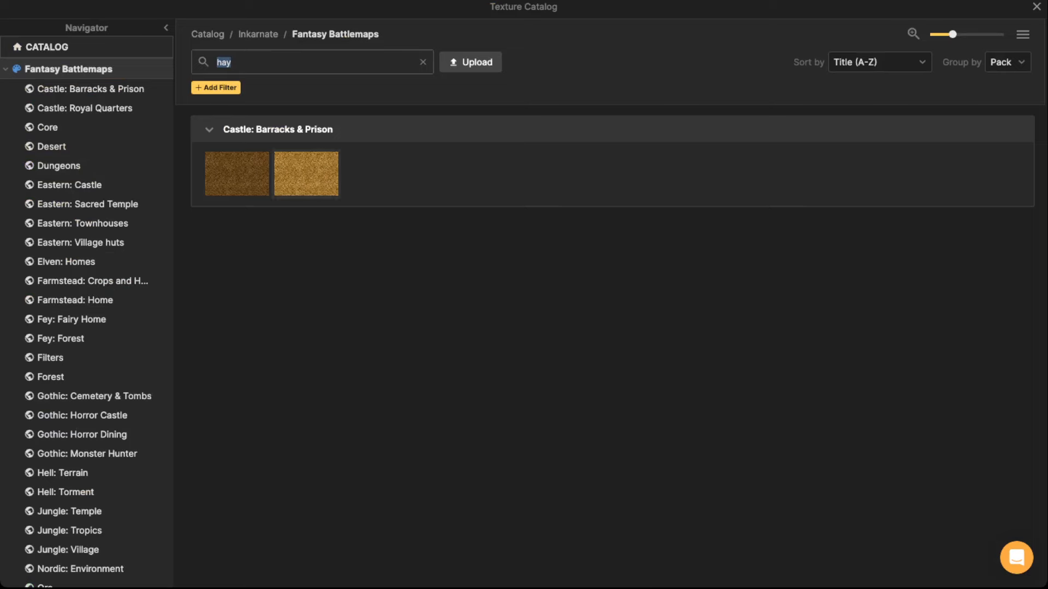
key("Escape")
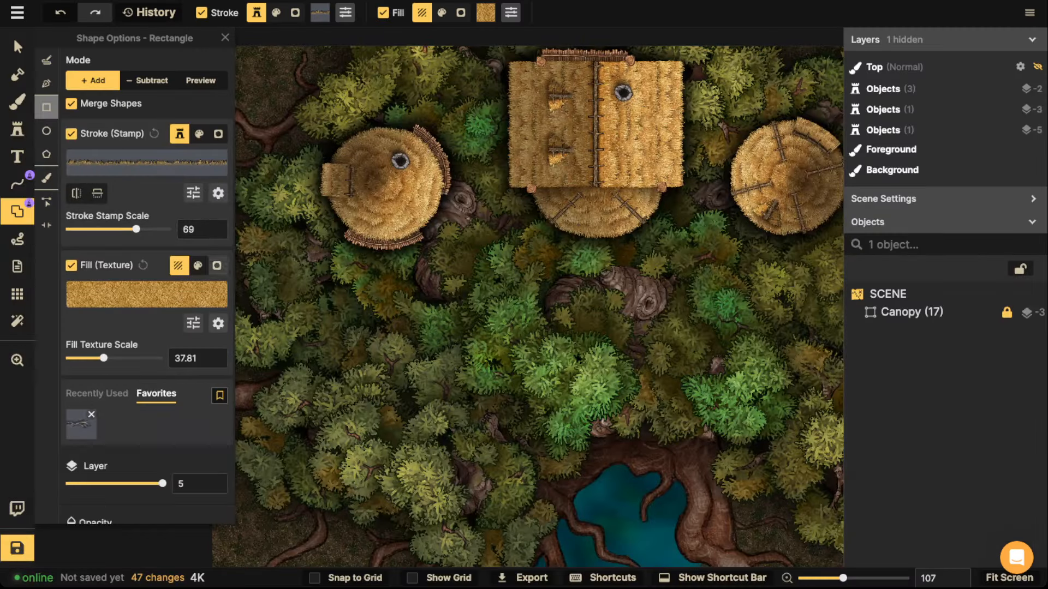
left_click_drag(296, 273, 390, 355)
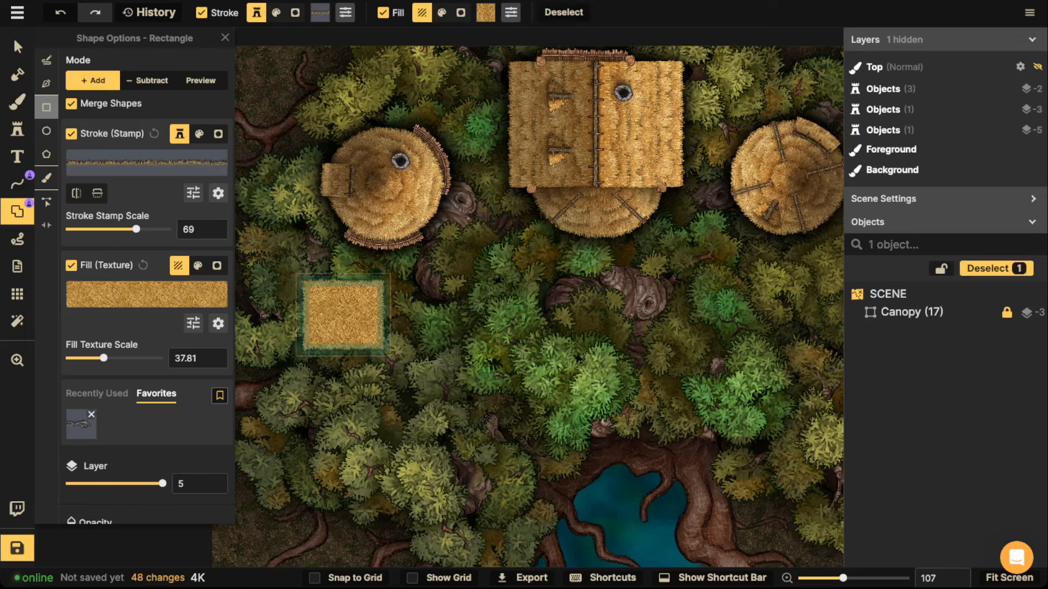
key("ctrl+z")
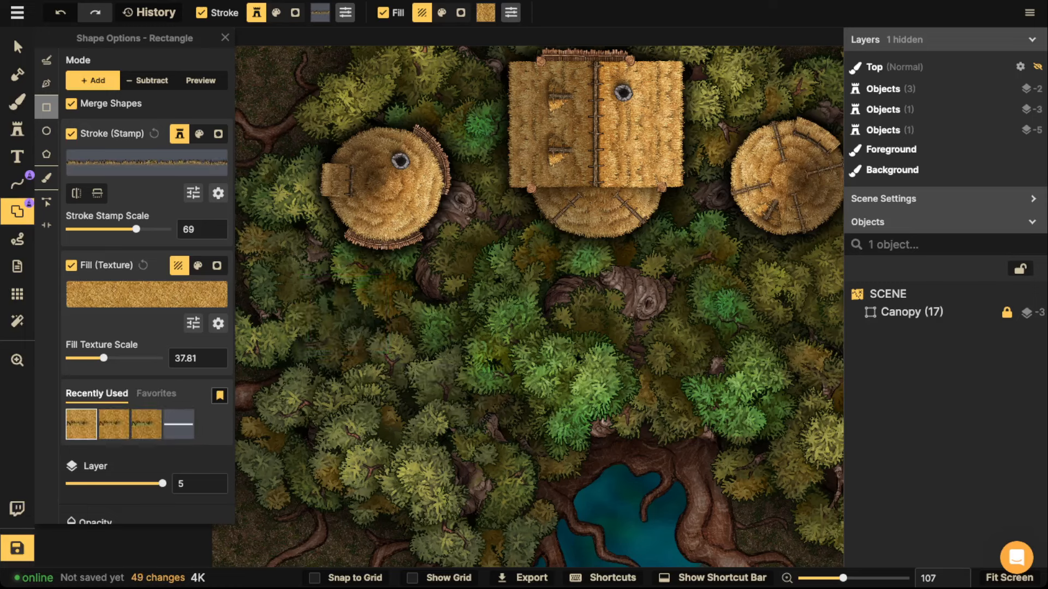
Choose the ellipse as the shape to draw and show the map grid.
left_click(46, 131)
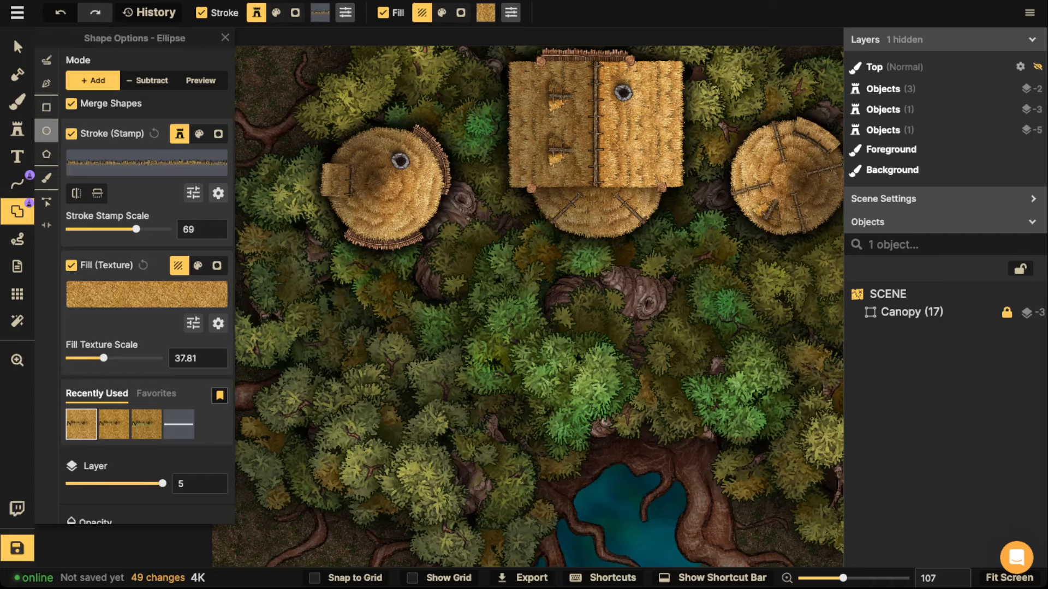
left_click(17, 294)
left_click(47, 62)
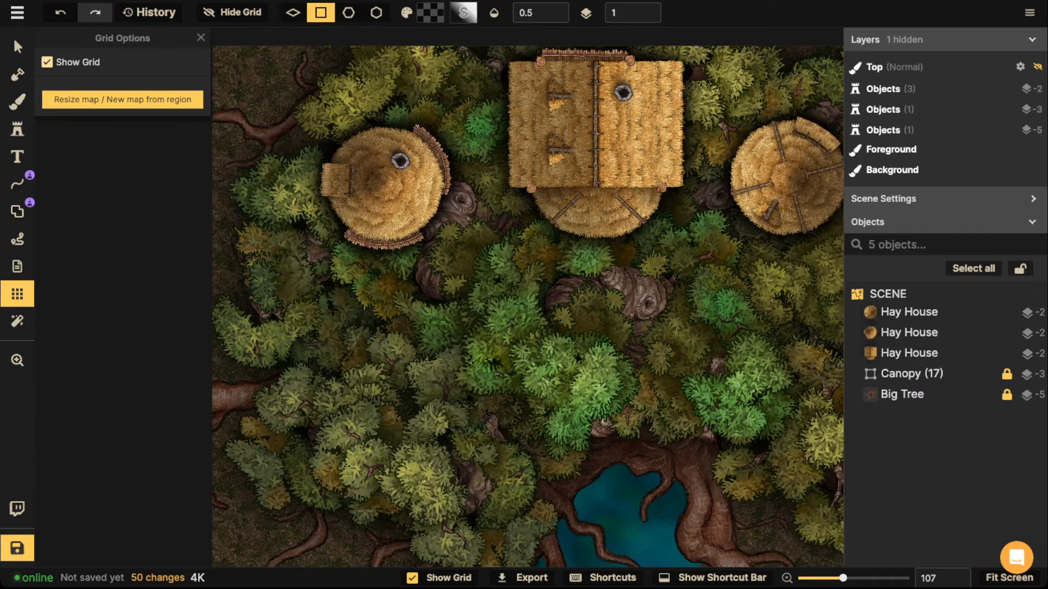
scroll(527, 305, "down", 3)
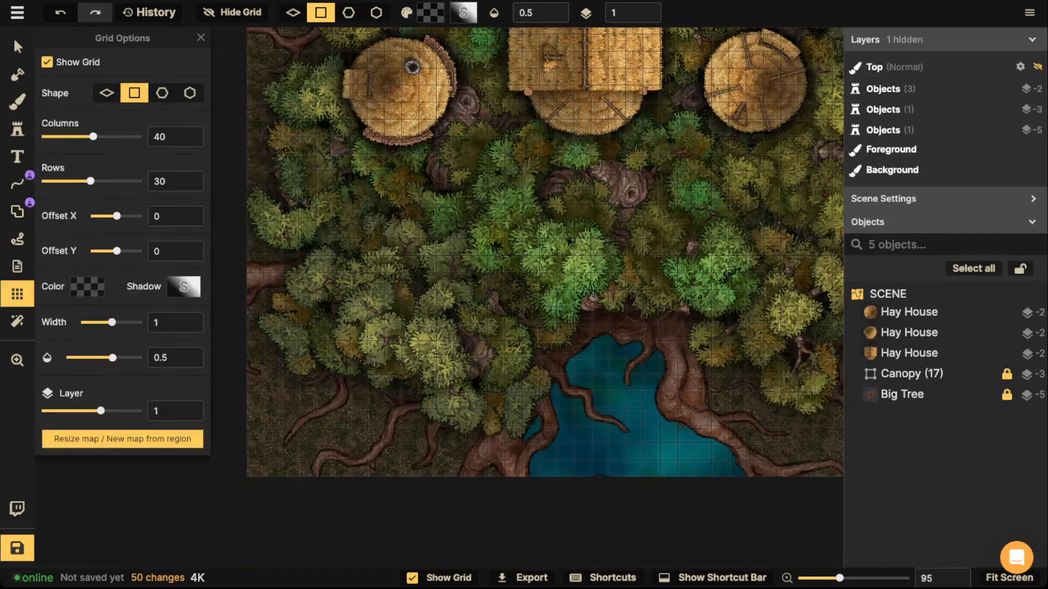
Color the grid lines white (ffffff) at 0.28 opacity and set the grid to 20 columns.
left_click(87, 286)
left_click_drag(168, 197, 110, 180)
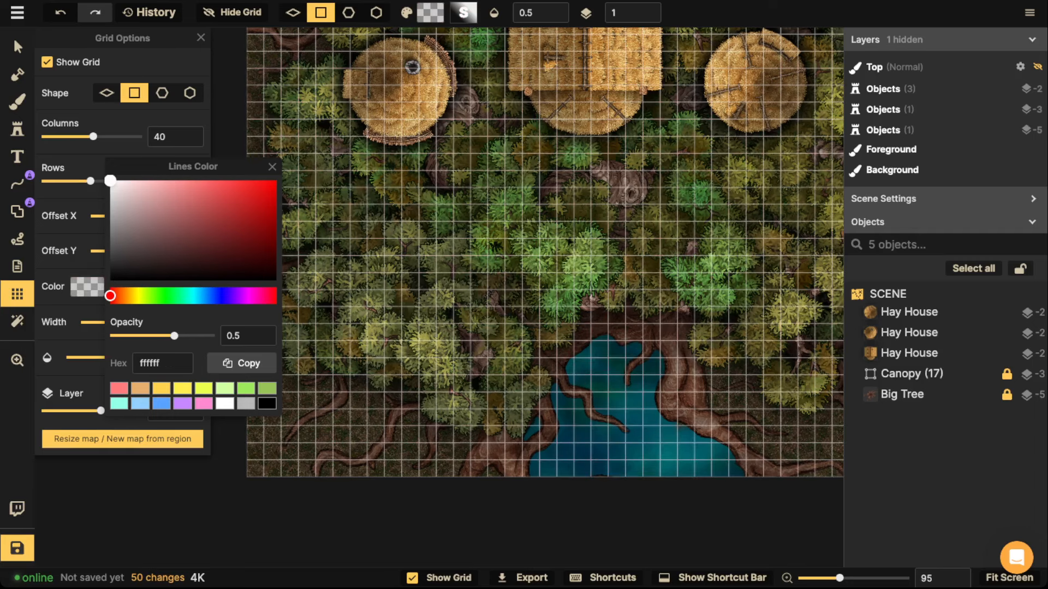
left_click_drag(174, 336, 151, 335)
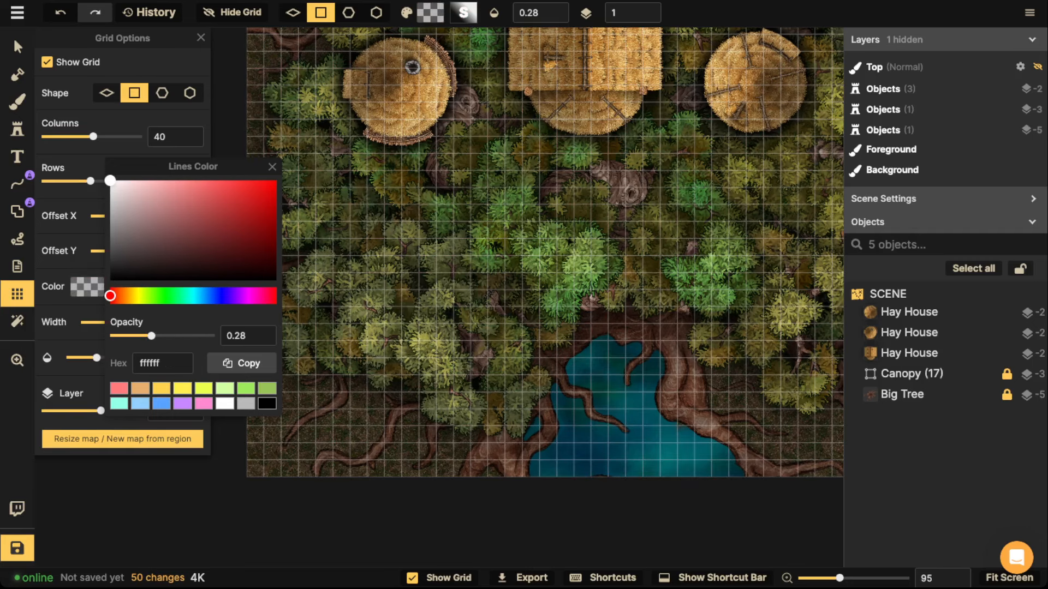
double_click(174, 136)
type("20")
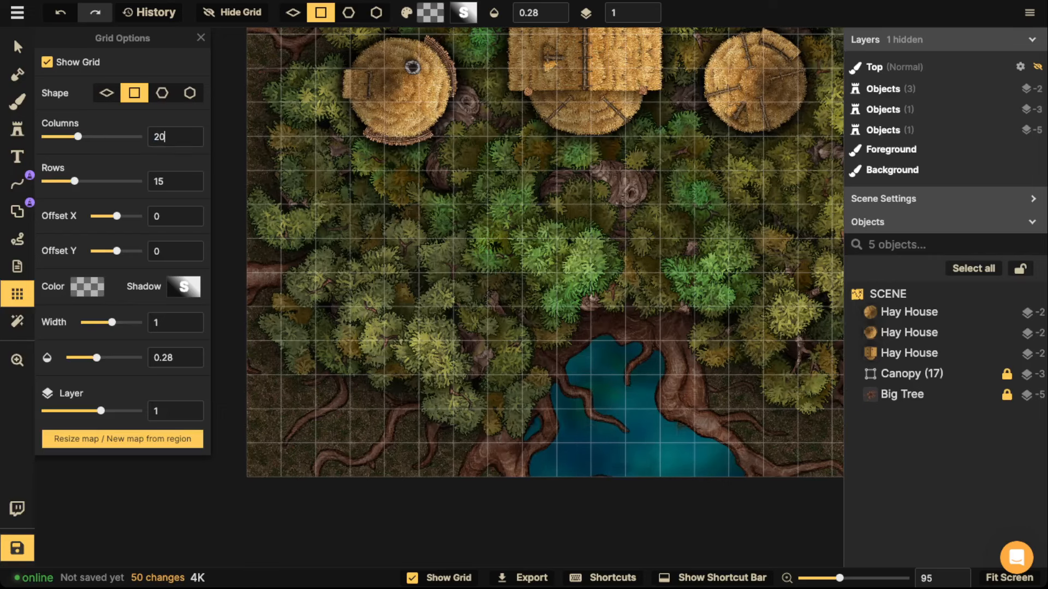
left_click(17, 211)
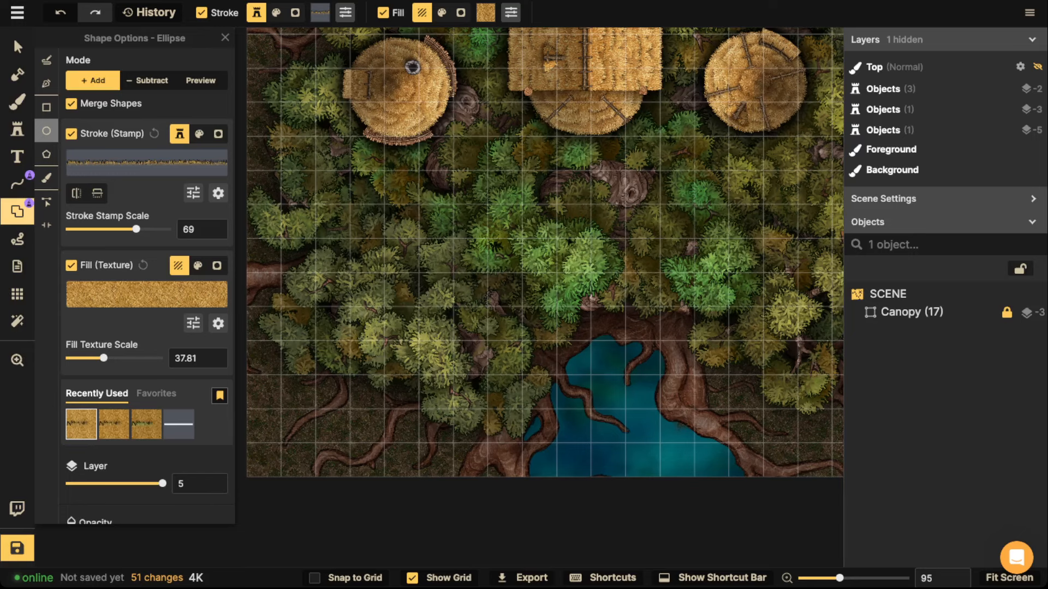
left_click_drag(380, 167, 541, 354)
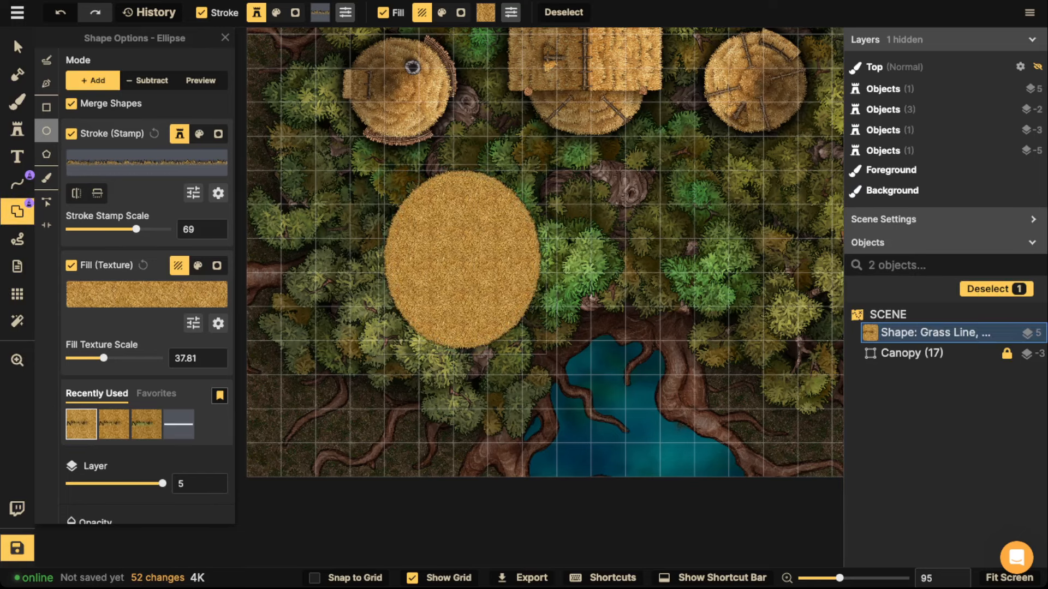
key("ctrl+z")
Turn on grid snapping and add a hay circle six grid cells wide on the canopy west of the pool, using preview mode.
left_click(345, 578)
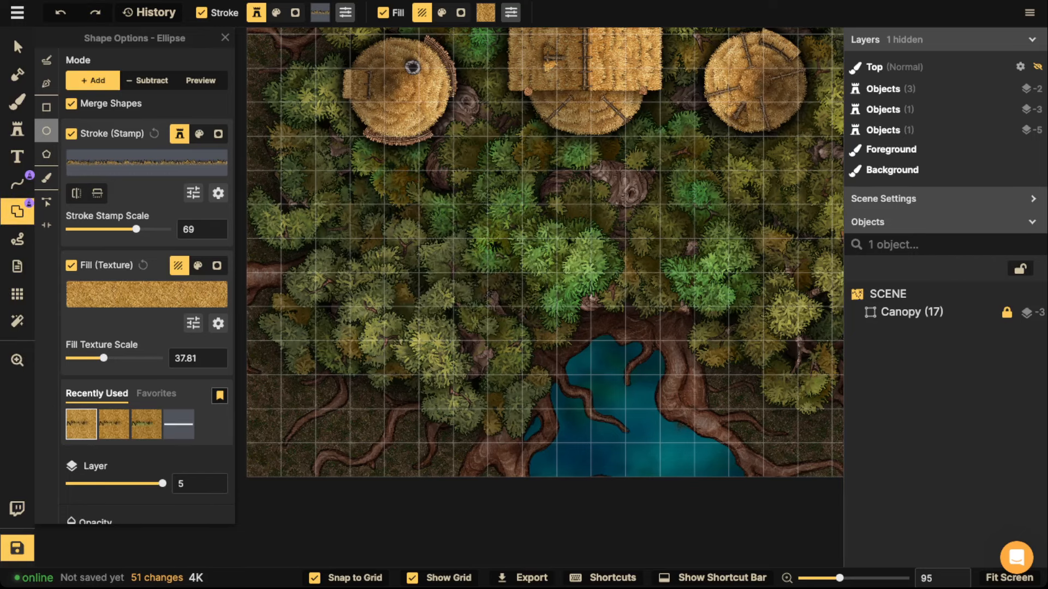
left_click_drag(380, 202, 574, 408)
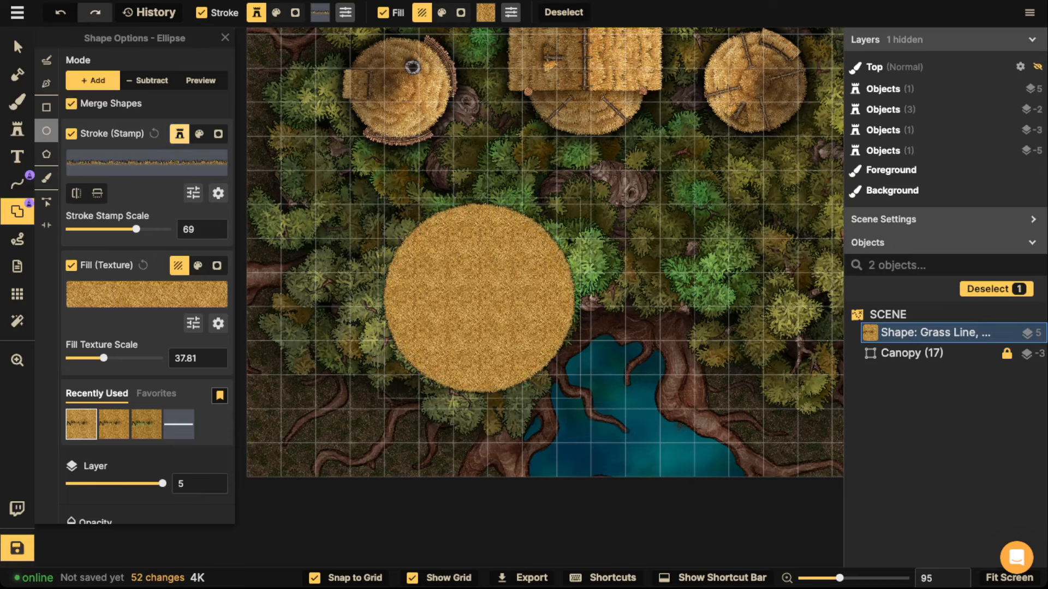
key("ctrl+z")
left_click_drag(384, 204, 591, 408)
left_click(474, 432)
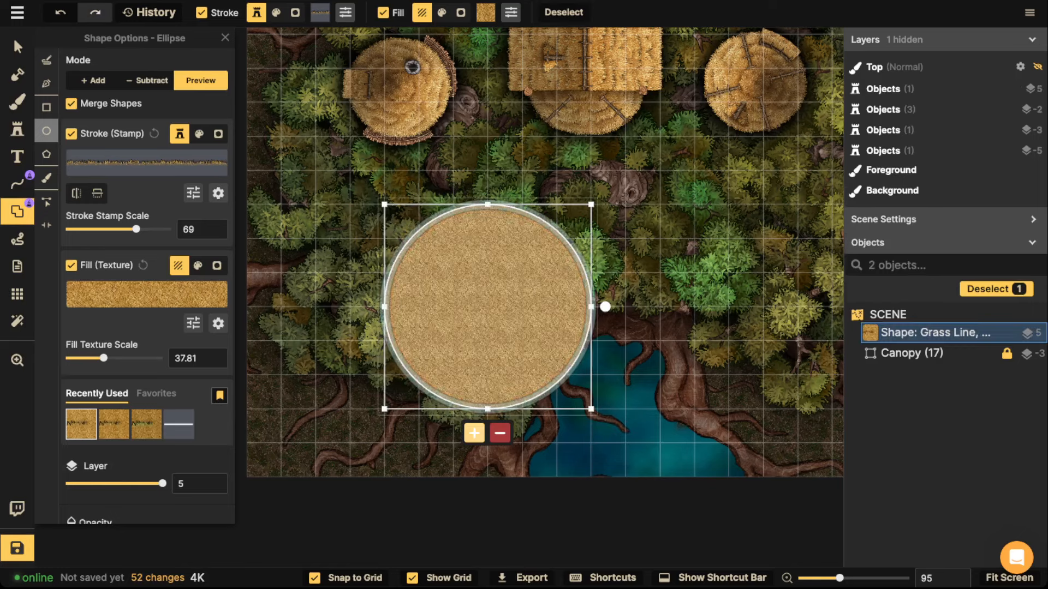
scroll(474, 299, "down", 1)
left_click_drag(474, 299, 537, 331)
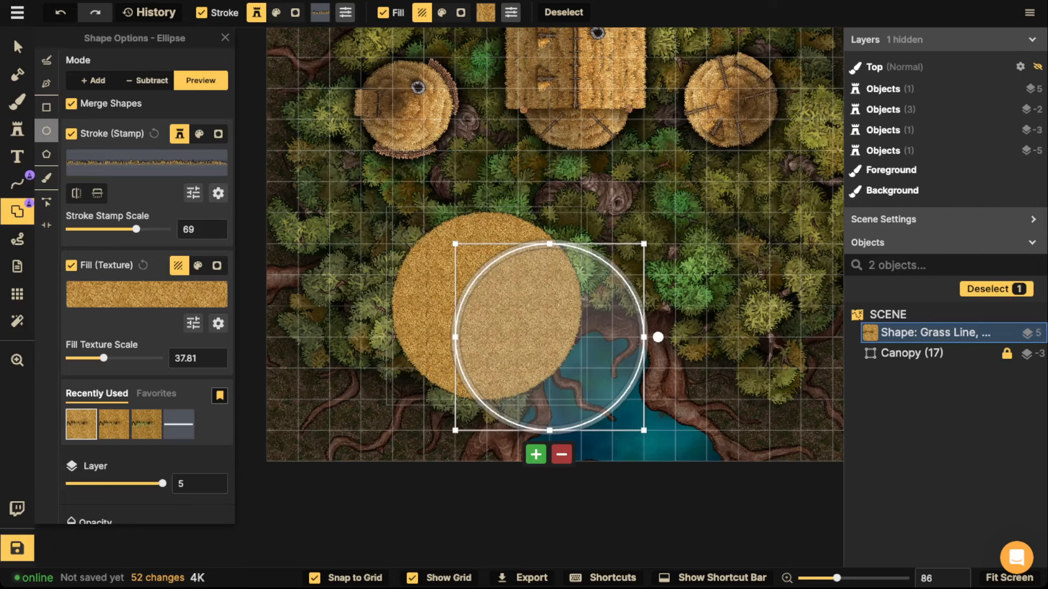
left_click_drag(643, 430, 581, 369)
left_click_drag(518, 306, 487, 306)
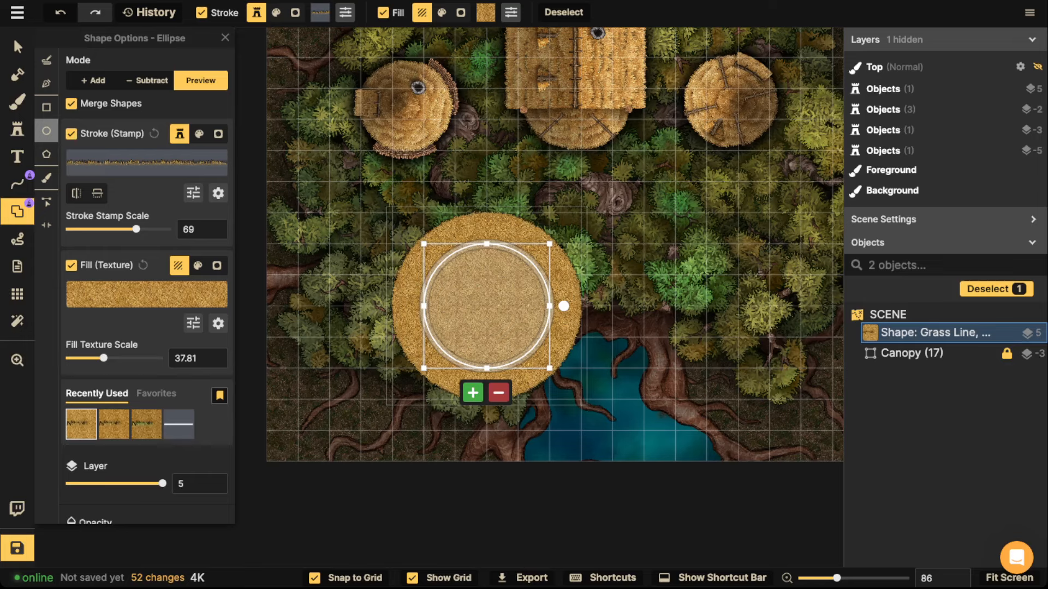
left_click_drag(550, 369, 534, 353)
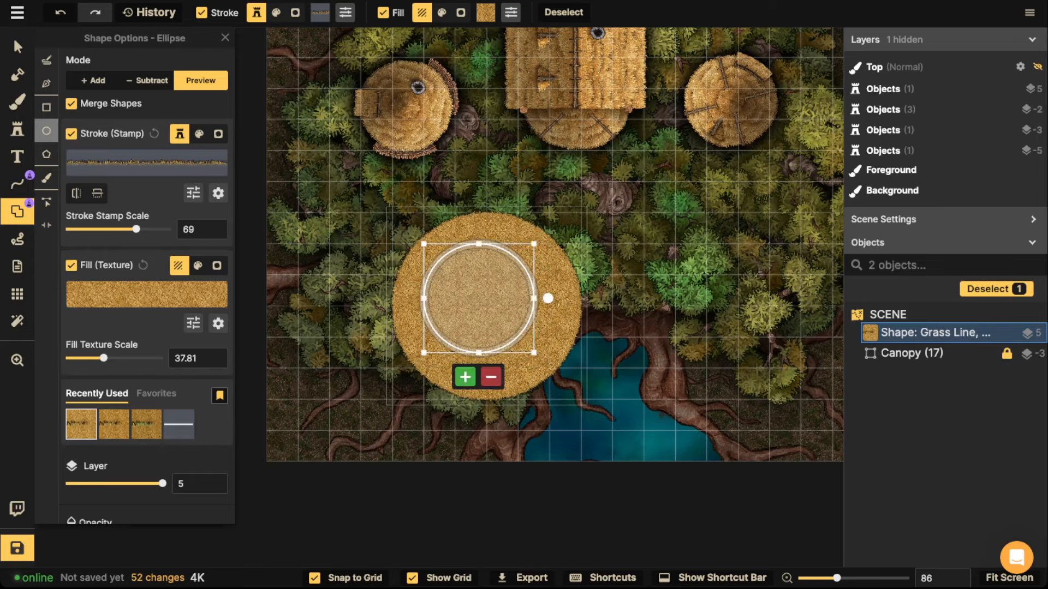
left_click_drag(479, 299, 496, 318)
scroll(567, 304, "up", 2)
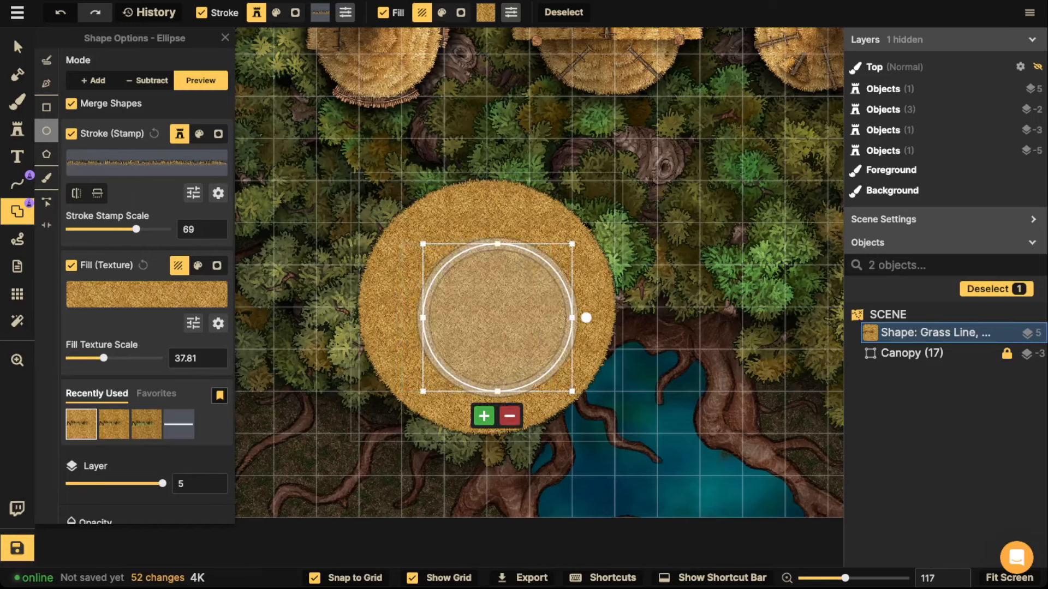
key("Delete")
key("ctrl+z")
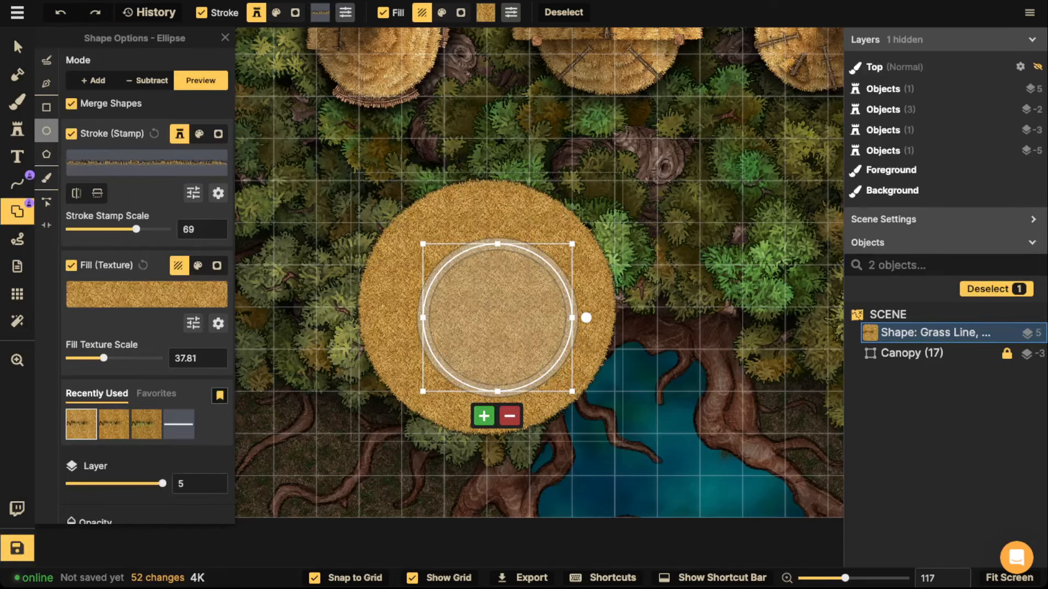
left_click_drag(496, 318, 709, 360)
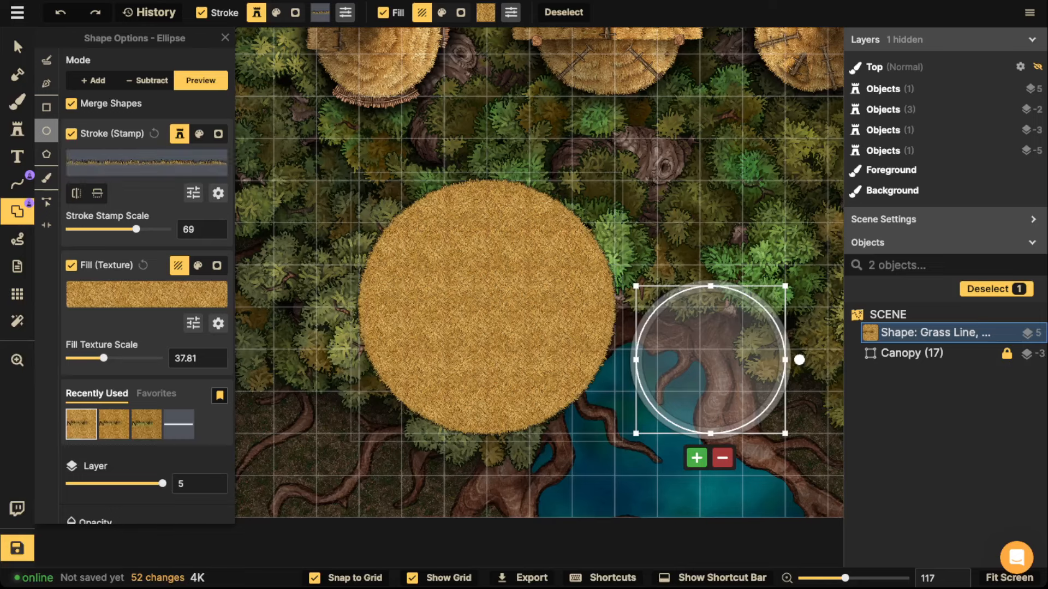
key("Escape")
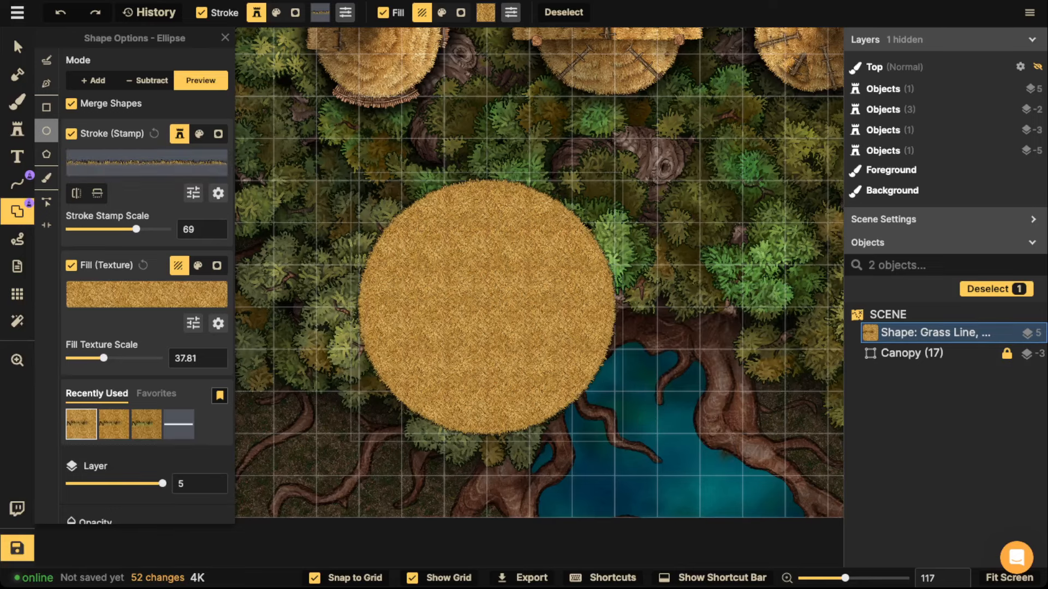
left_click_drag(401, 244, 551, 392)
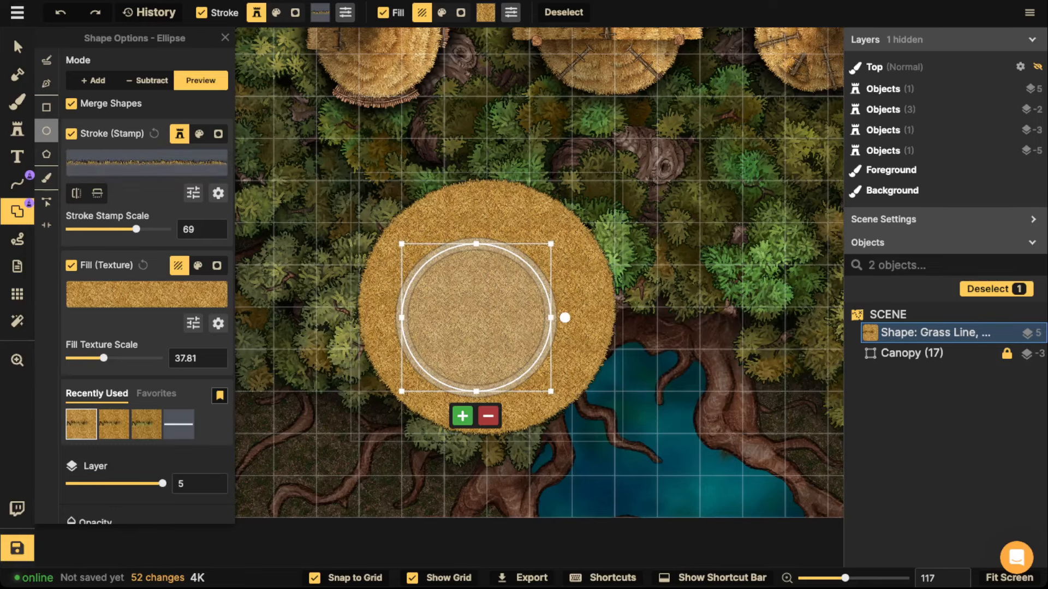
key("s")
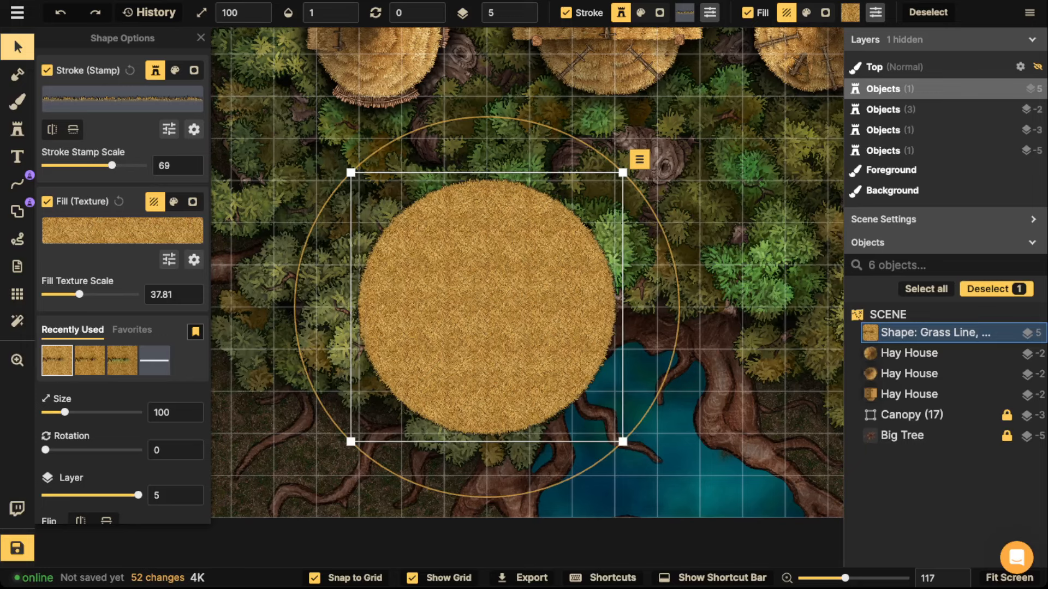
Turn off grid snapping and draw a preview circle about 3.5 cells wide inside the hay circle.
left_click(345, 577)
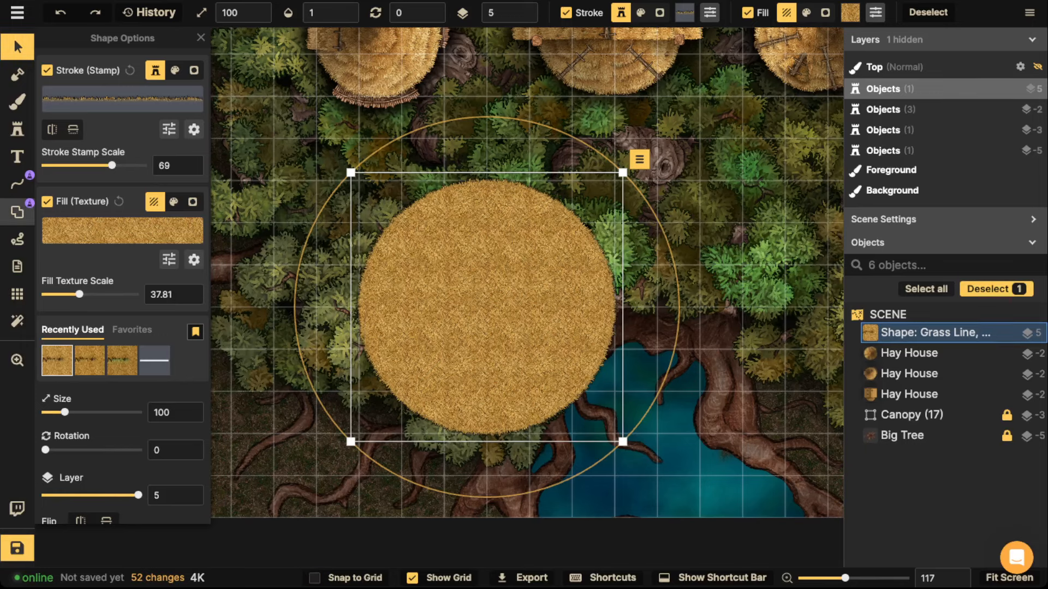
left_click(17, 211)
mouse_move(442, 234)
left_mouse_down()
mouse_move(537, 335)
mouse_move(579, 355)
mouse_move(585, 376)
mouse_move(534, 350)
mouse_move(537, 329)
left_mouse_up()
key("v")
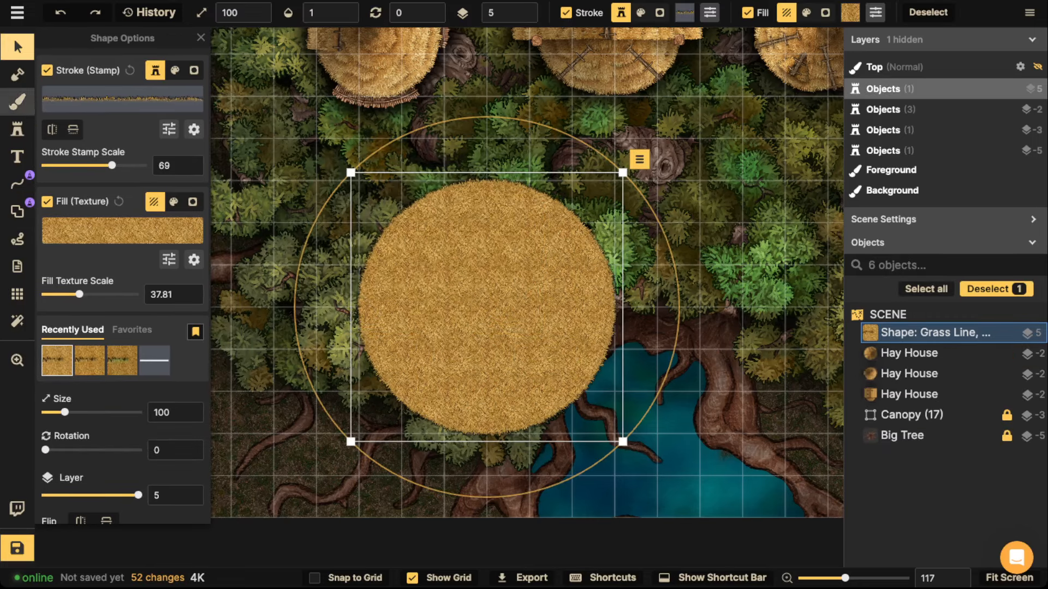
left_click(17, 211)
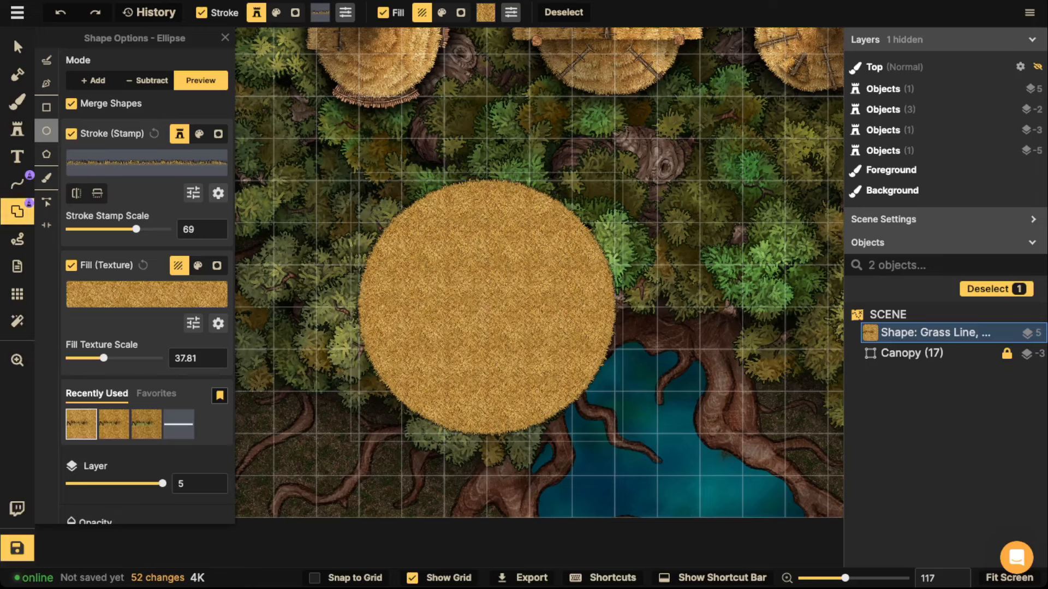
left_click_drag(486, 309, 563, 385)
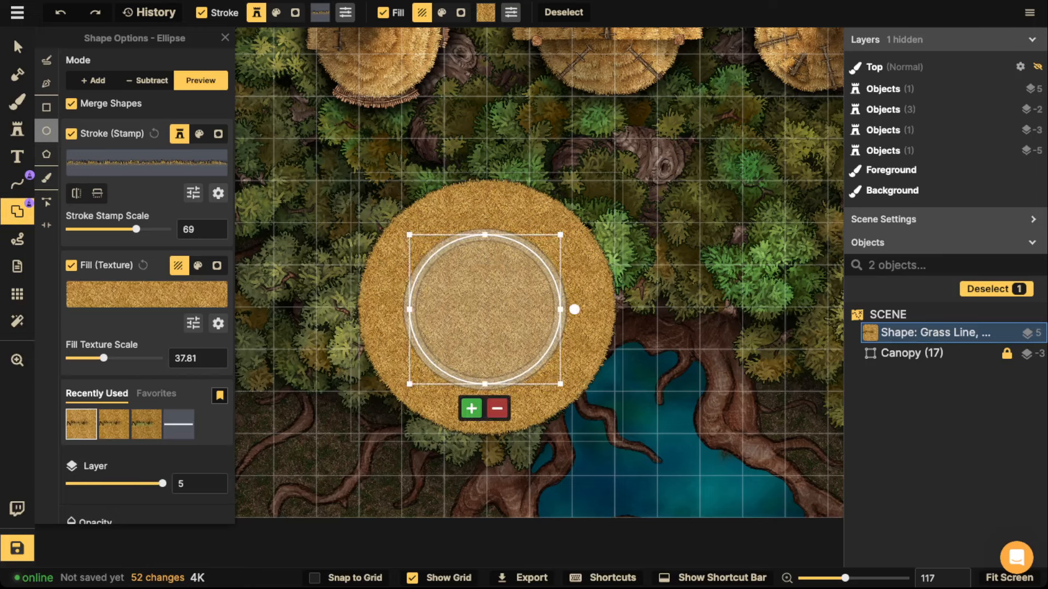
left_click(471, 408)
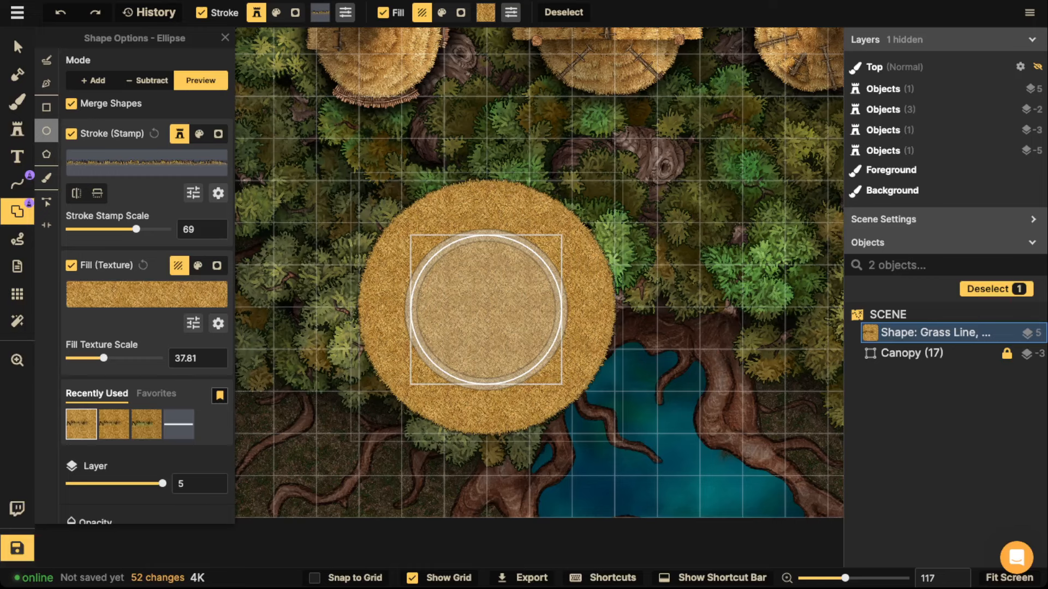
Shrink the preview circle to about 2.7 grid cells wide, centre it in the hay circle, and subtract it to cut a hole.
left_click_drag(562, 384, 544, 368)
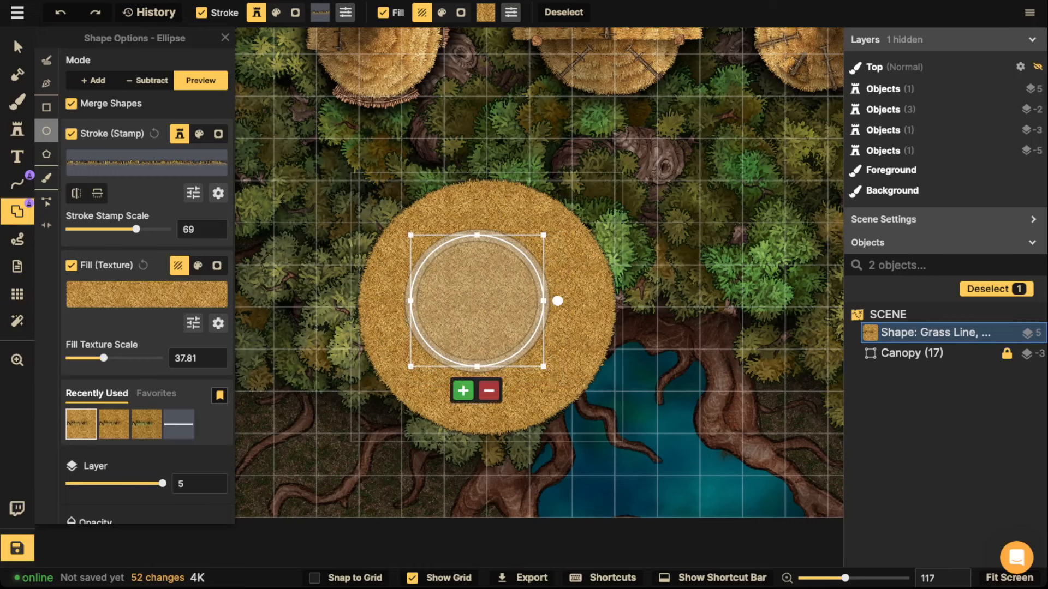
left_click_drag(478, 301, 488, 307)
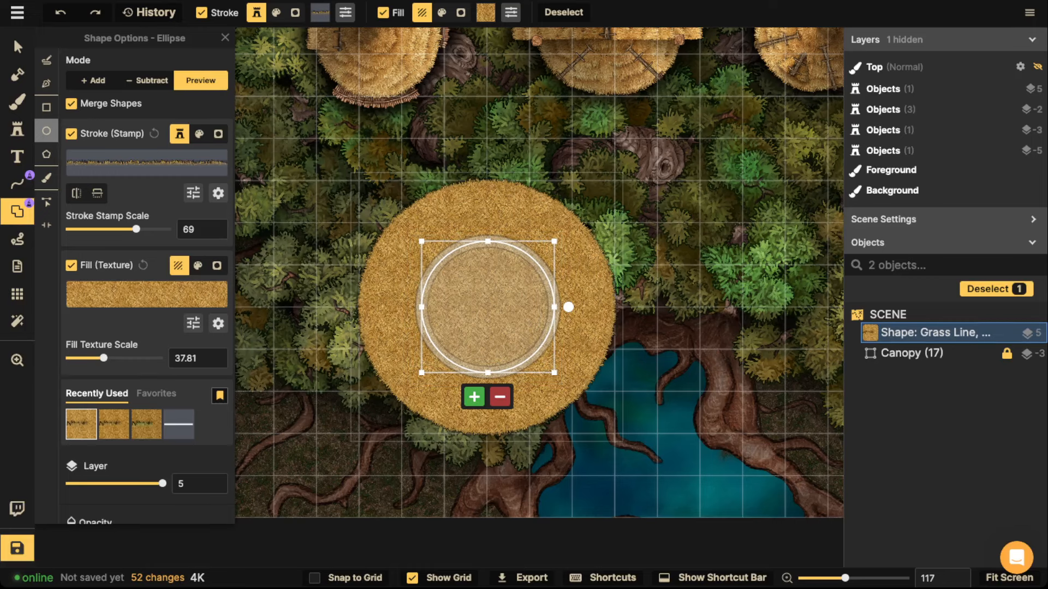
left_click_drag(554, 373, 548, 365)
left_click_drag(484, 302, 488, 310)
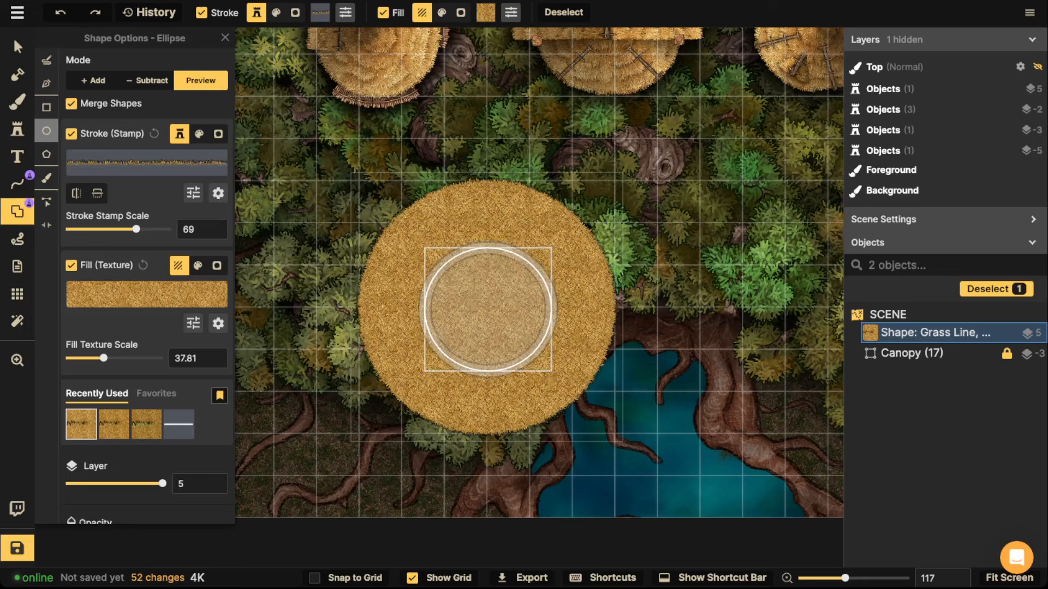
left_click_drag(551, 371, 539, 360)
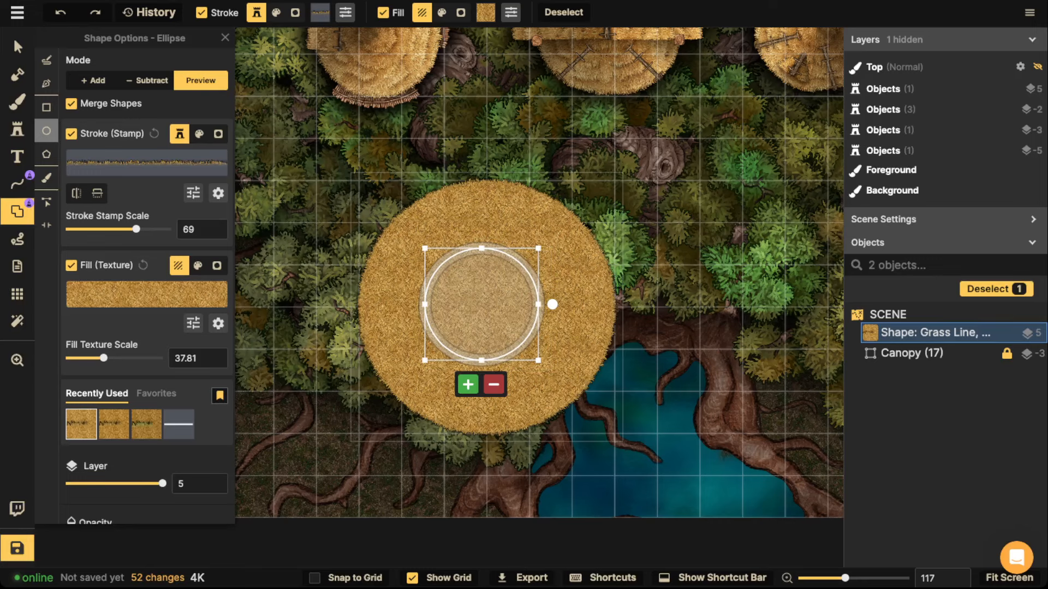
left_click_drag(482, 304, 485, 308)
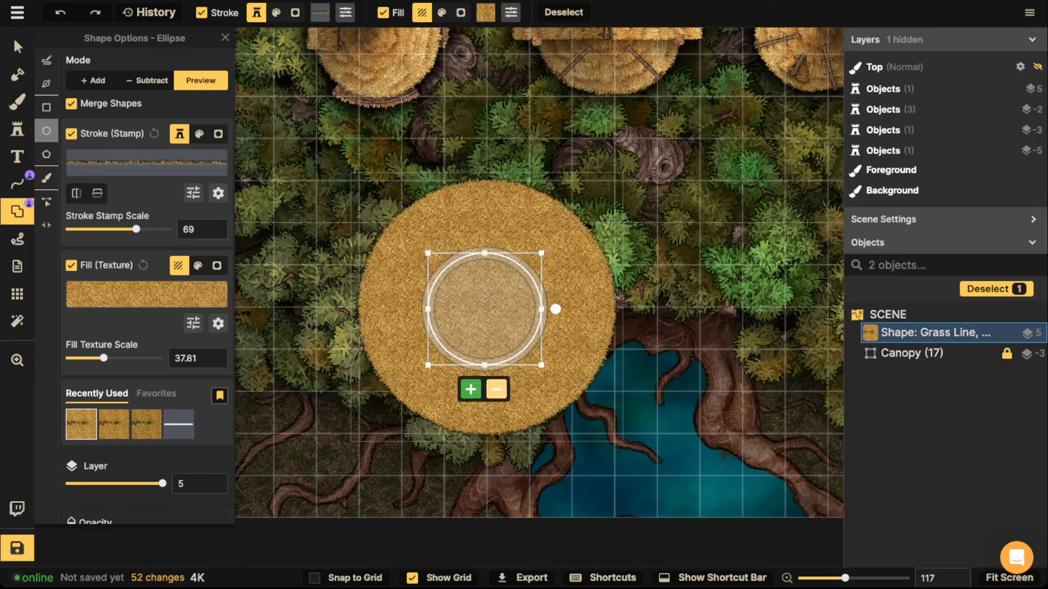
left_click(496, 389)
key("Escape")
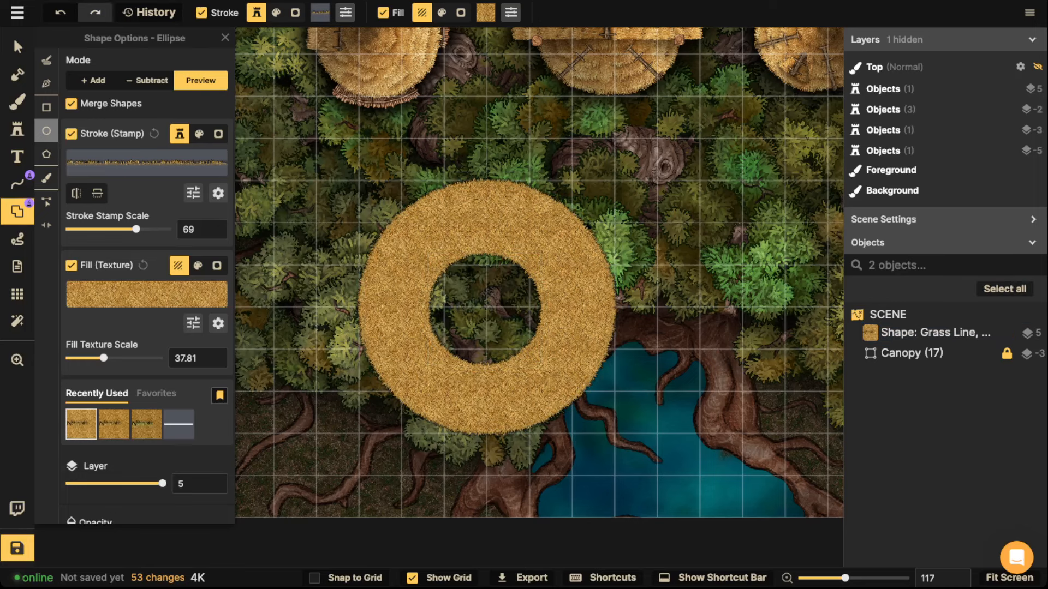
Cut away the hay ring's east and south halves with subtracting rectangles, keeping only the northwest quarter.
left_click(46, 107)
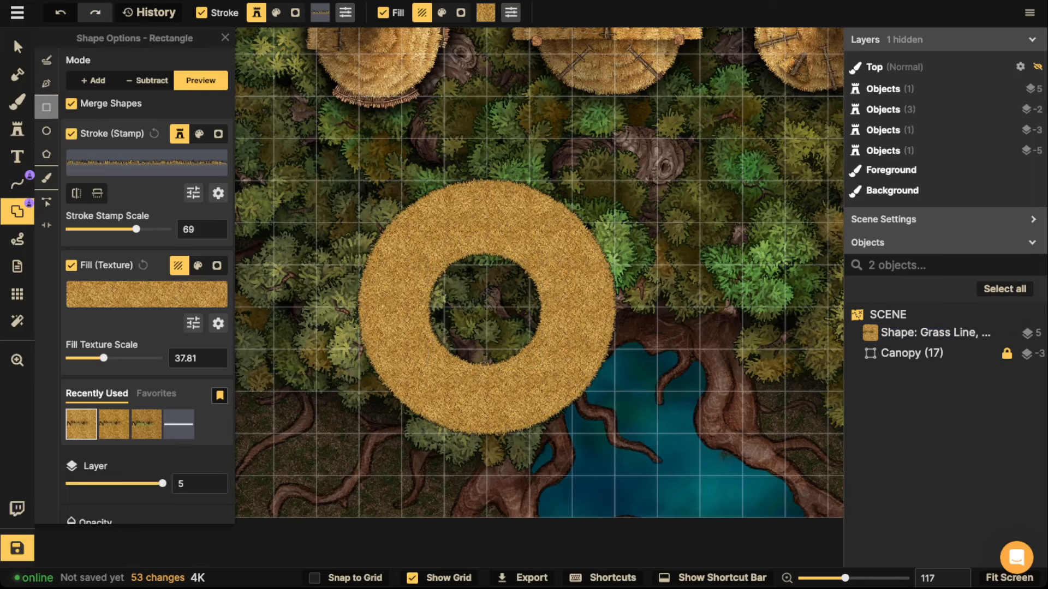
left_click_drag(491, 161, 363, 127)
left_click(438, 188)
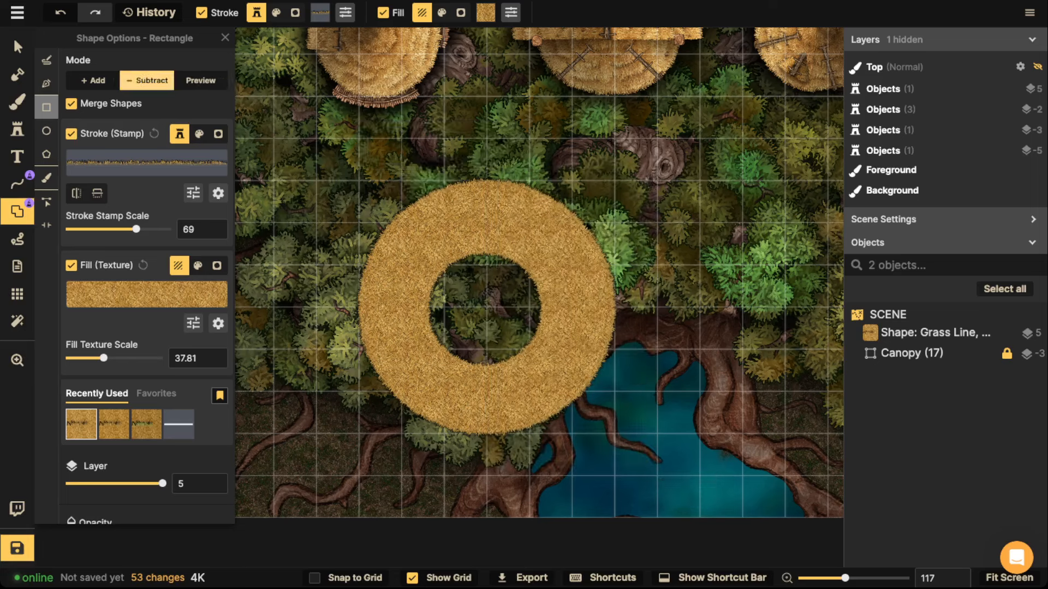
left_click_drag(486, 164, 712, 469)
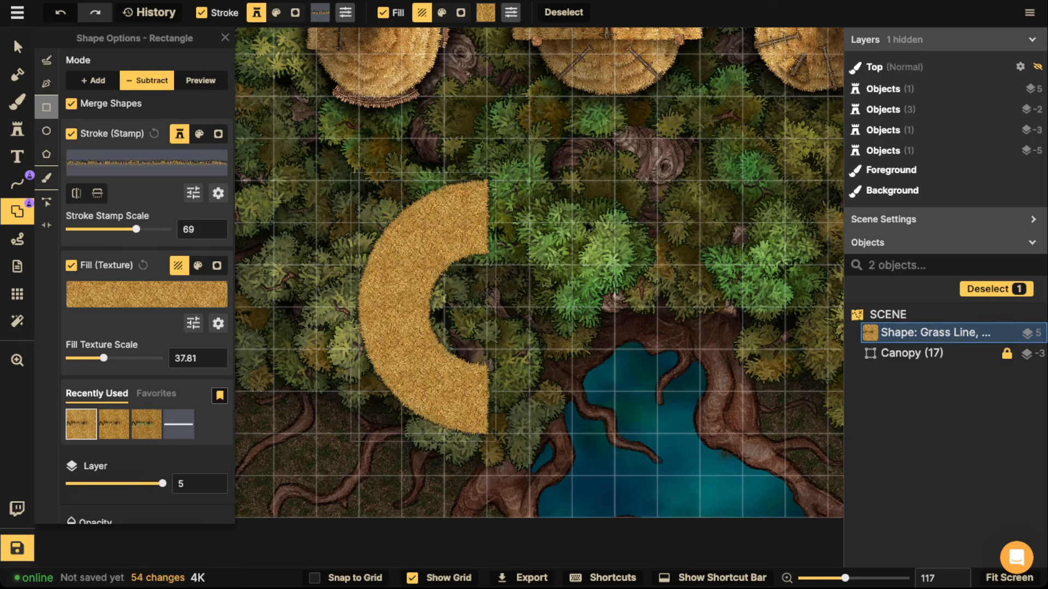
left_click_drag(343, 306, 603, 482)
Move the hay arc slightly northeast and try out different rotations, ending at 0 degrees.
left_click(17, 47)
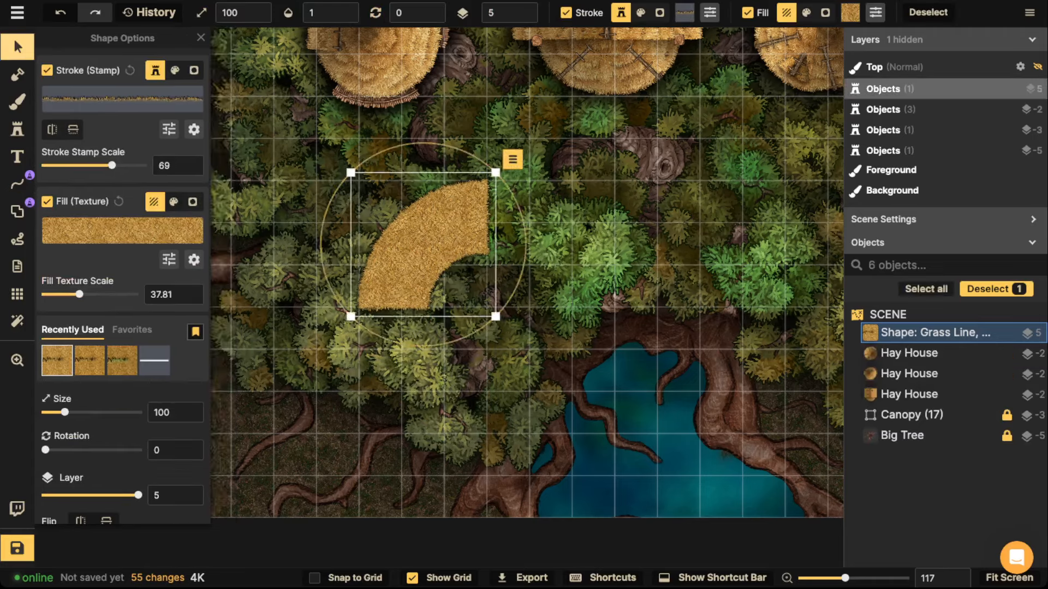
scroll(343, 262, "up", 5)
left_click_drag(464, 235, 545, 220)
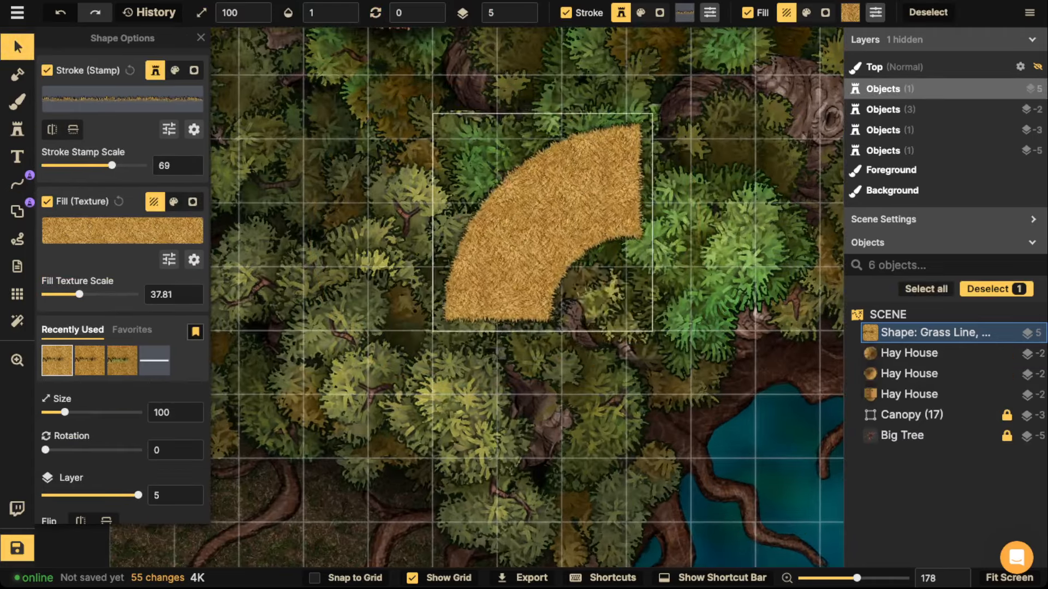
scroll(545, 219, "down", 8)
scroll(545, 219, "down", 20)
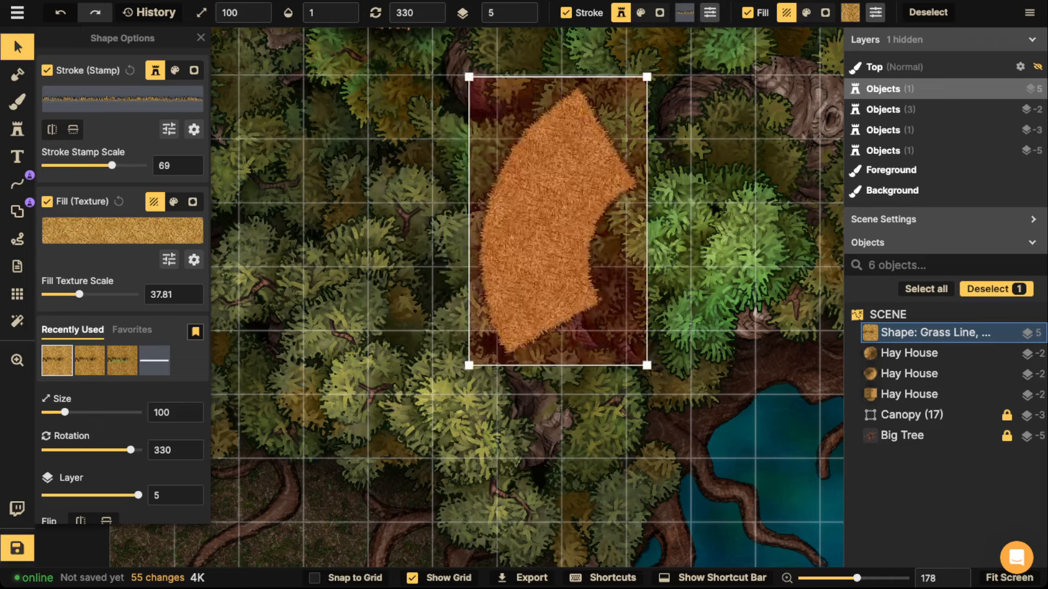
left_click_drag(530, 241, 494, 266)
scroll(480, 184, "down", 5)
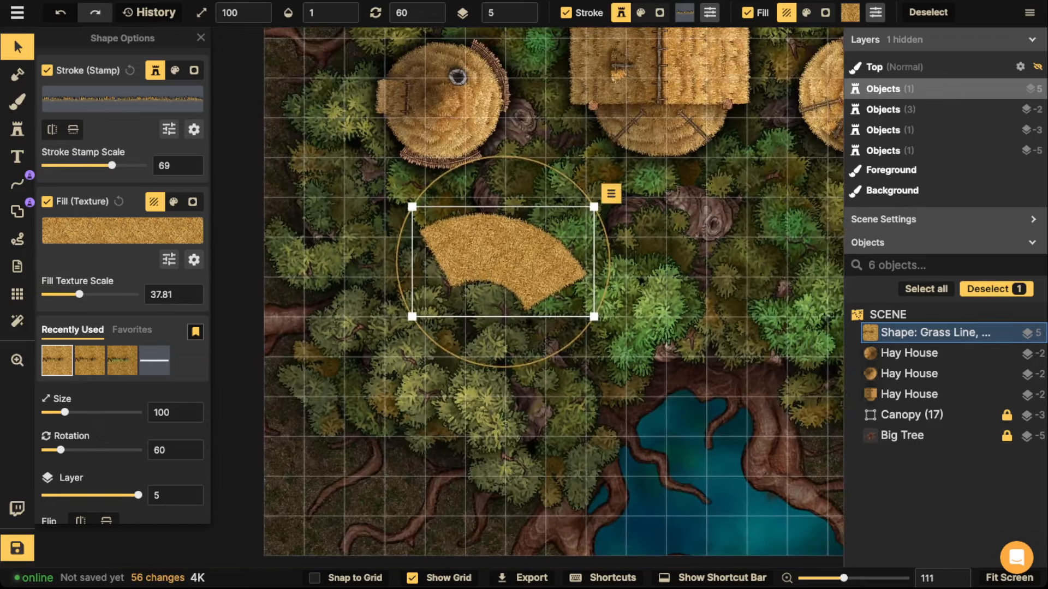
scroll(503, 262, "down", 4)
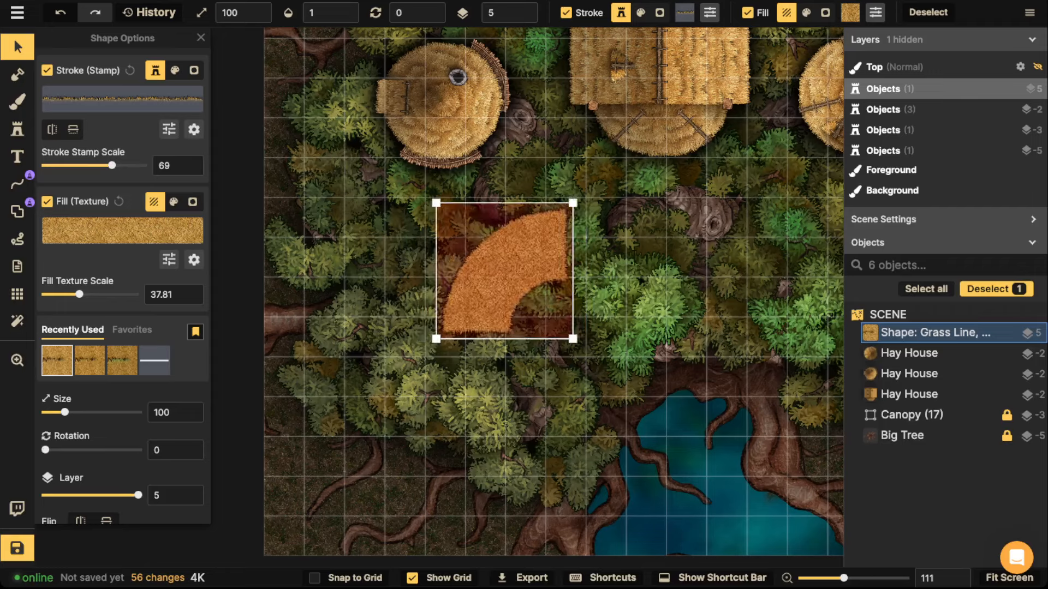
Place a Round Hay Roof stamp at scale 60 over the arc's east end and put it on layer 1.
key("s")
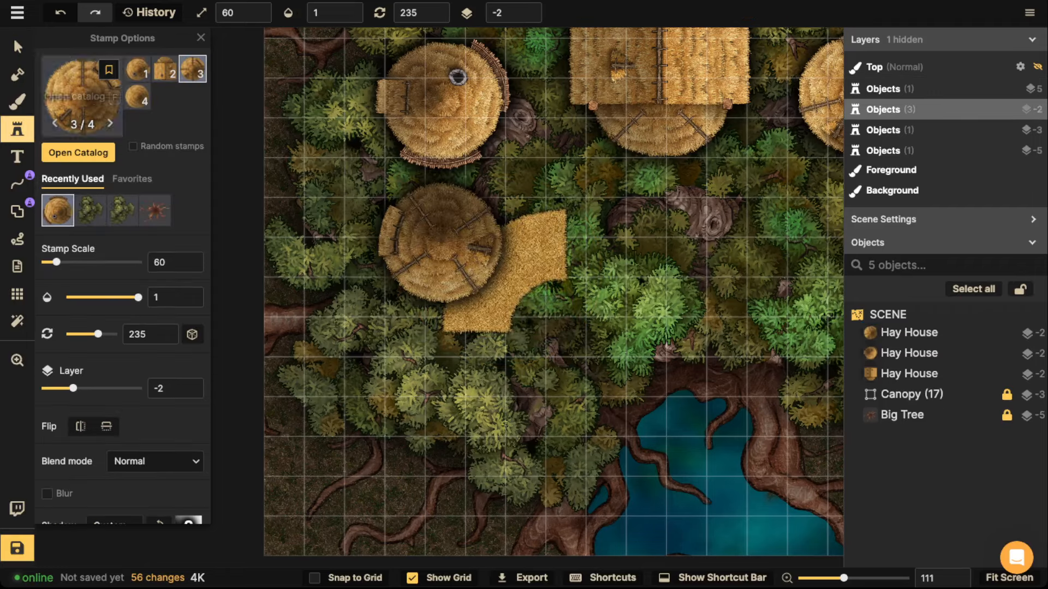
key("s")
left_click(518, 284)
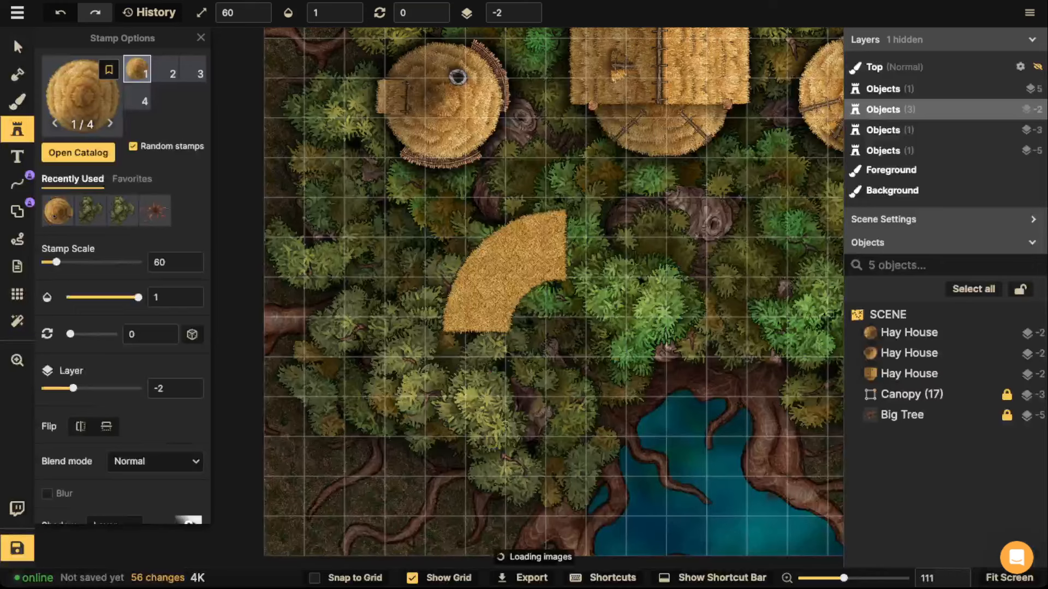
left_click(587, 242)
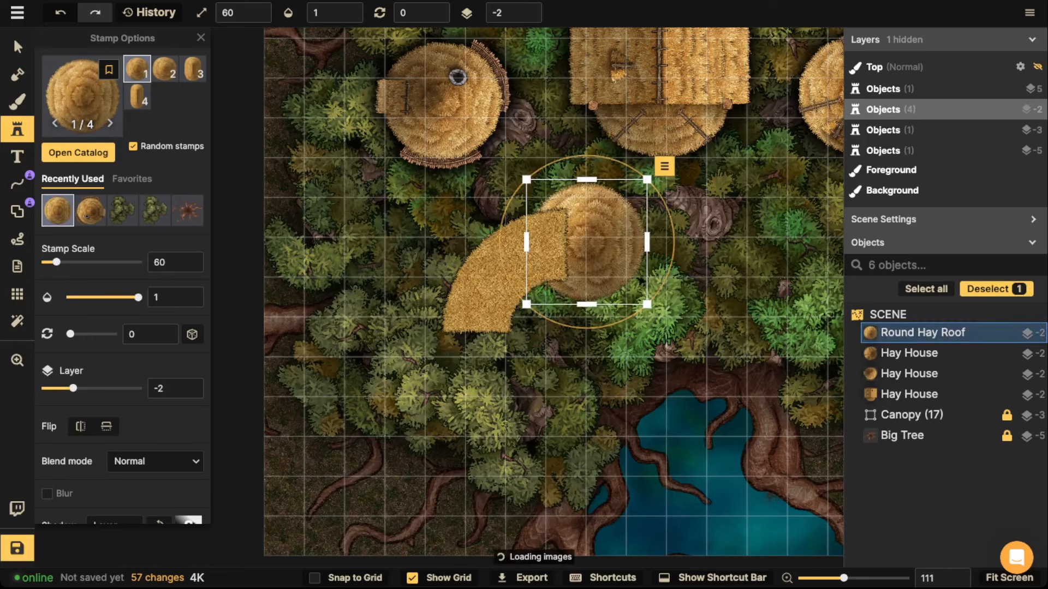
left_click(533, 8)
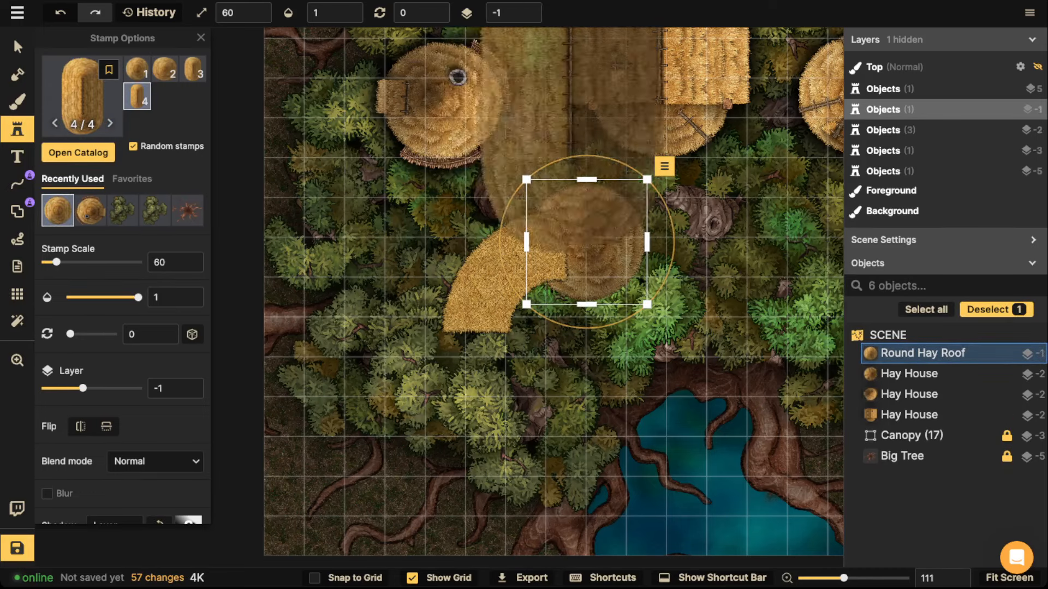
left_click(528, 8)
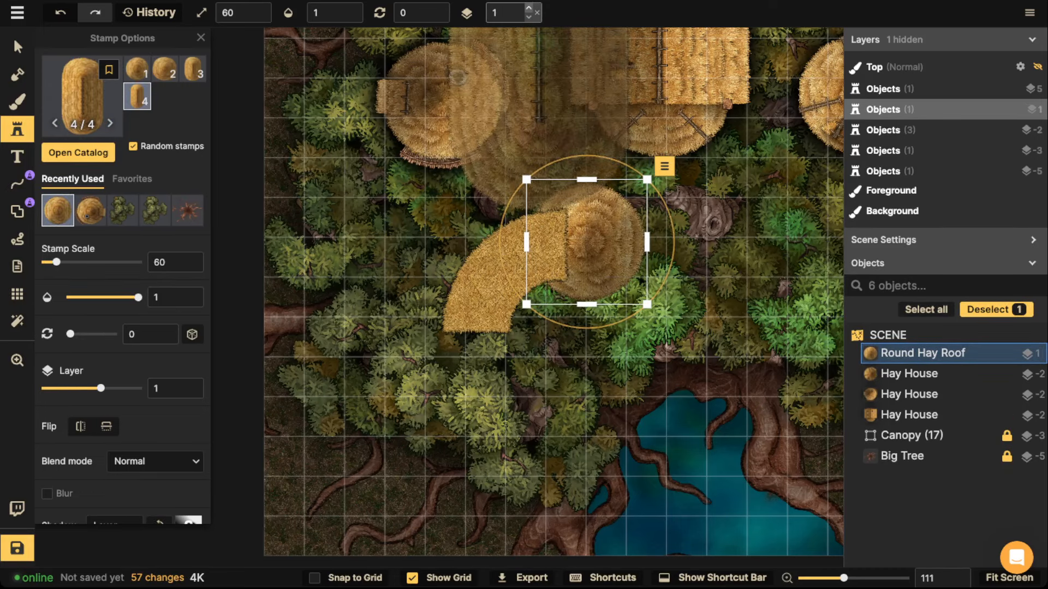
Set the hay arc's layer to 0 and nudge the arc slightly beneath the round roof.
left_click(17, 47)
left_click(494, 256)
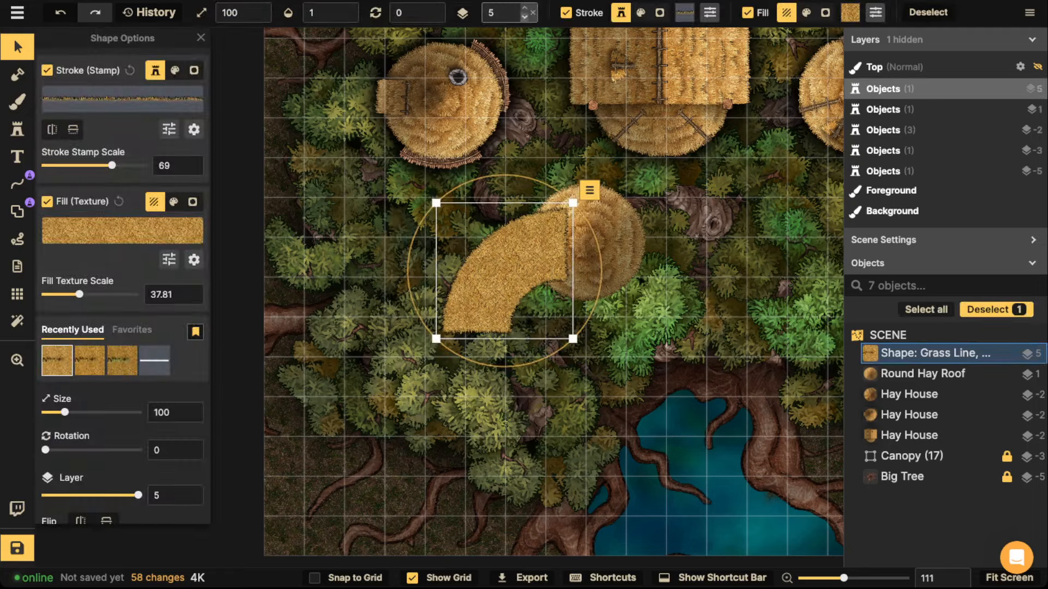
scroll(525, 15, "down", 5)
scroll(555, 211, "up", 1)
scroll(517, 248, "up", 3)
left_click_drag(518, 248, 513, 251)
Scale the round hay roof down to 50 and align it with the arc's east end.
left_click(600, 240)
scroll(600, 240, "down", 2)
left_click_drag(600, 240, 592, 242)
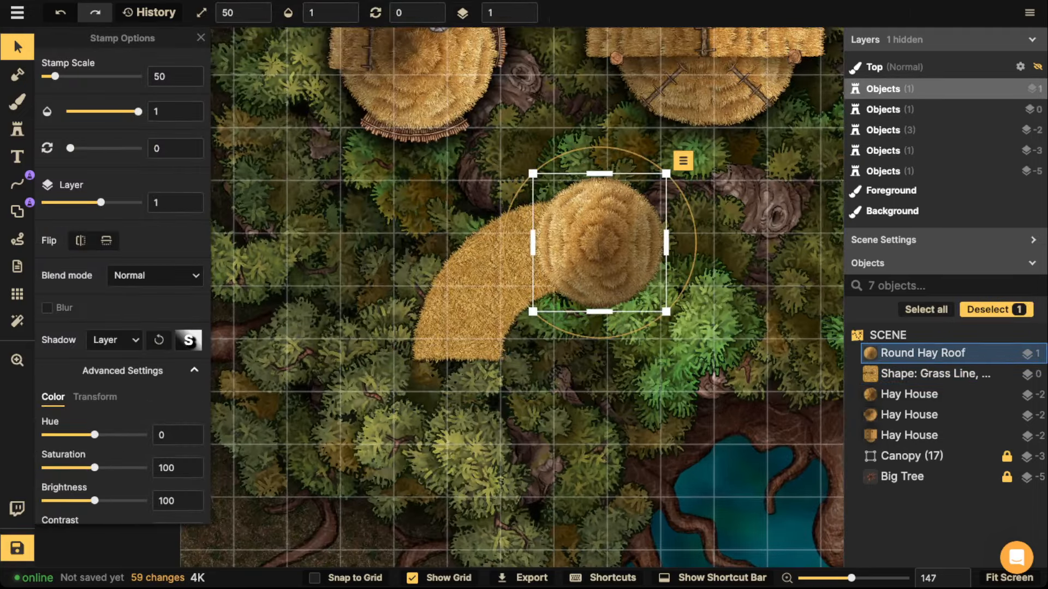
Paste a copy of the round hay roof over the arc's southwest end and rotate it to 45 degrees.
key("ctrl+v")
left_click_drag(489, 369, 454, 368)
scroll(453, 362, "down", 3)
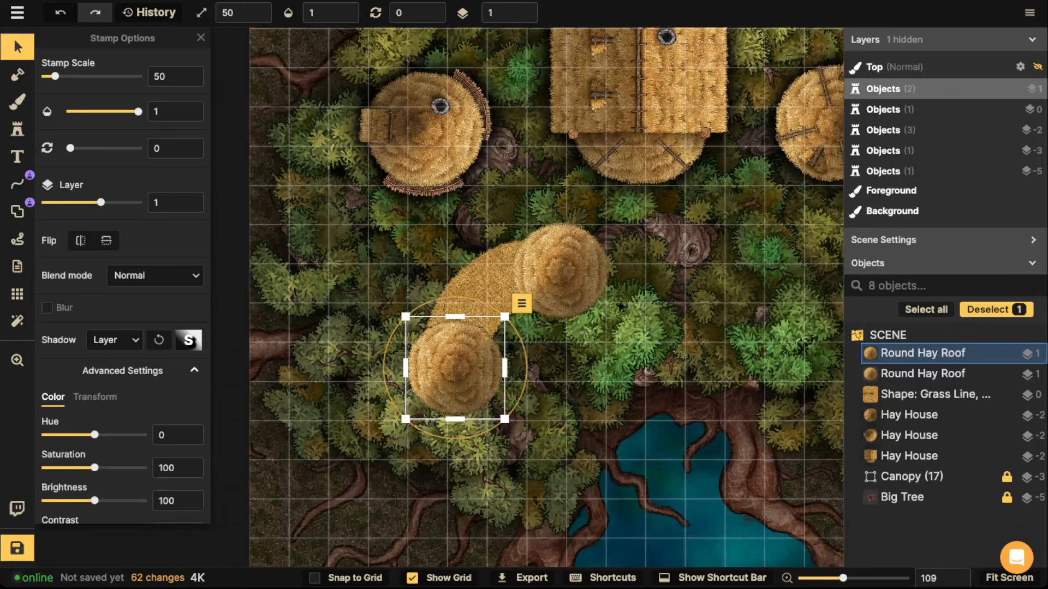
scroll(455, 368, "down", 3)
scroll(455, 367, "down", 8)
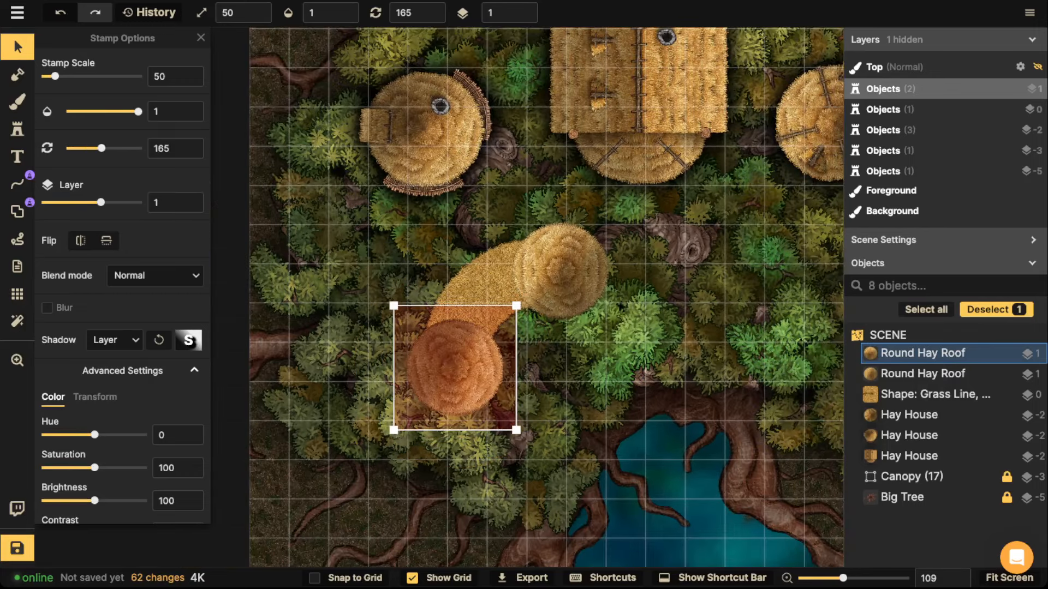
scroll(455, 367, "up", 8)
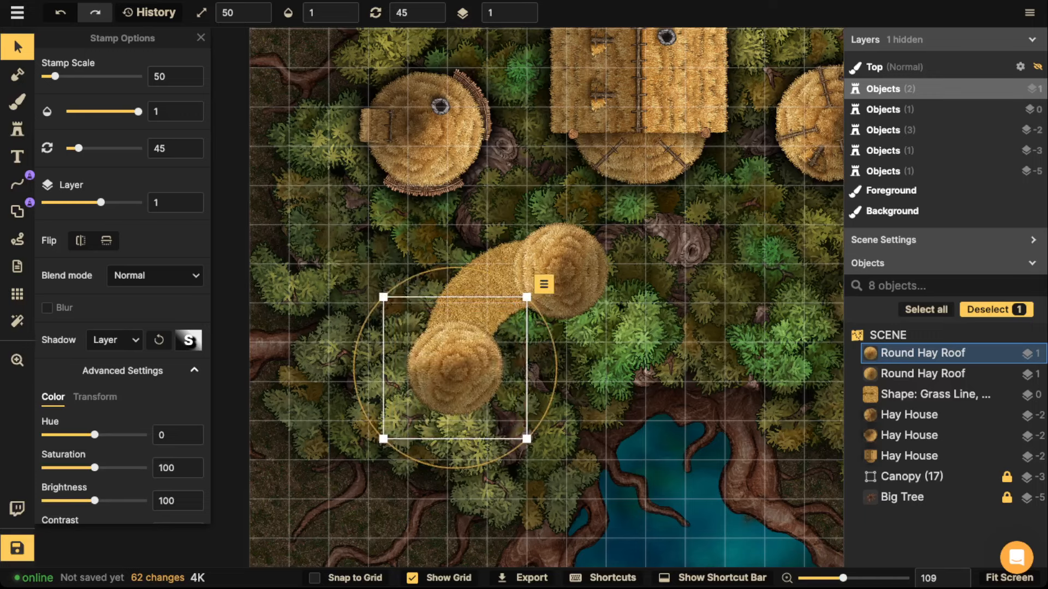
Shift the copied roof slightly south and the first round roof slightly east to fit the arc's ends.
key("Escape")
left_click_drag(455, 368, 455, 382)
key("Escape")
left_click_drag(561, 271, 565, 270)
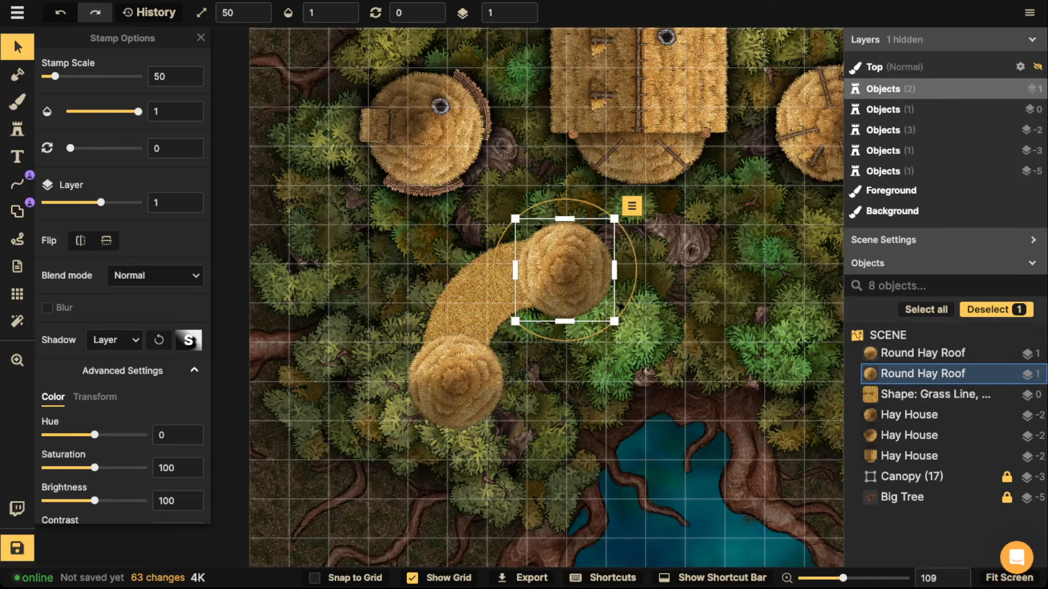
scroll(475, 270, "up", 1)
left_click(16, 183)
scroll(518, 270, "up", 1)
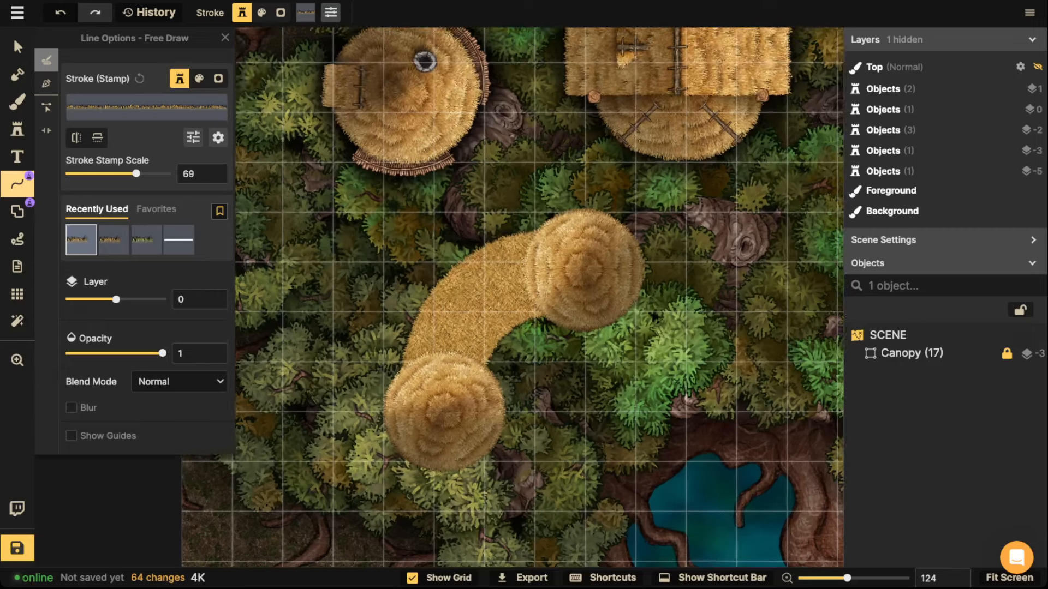
scroll(518, 270, "up", 1)
Move both round hay roofs off the arc to the canopy's southeast, beside the pool.
left_click(17, 46)
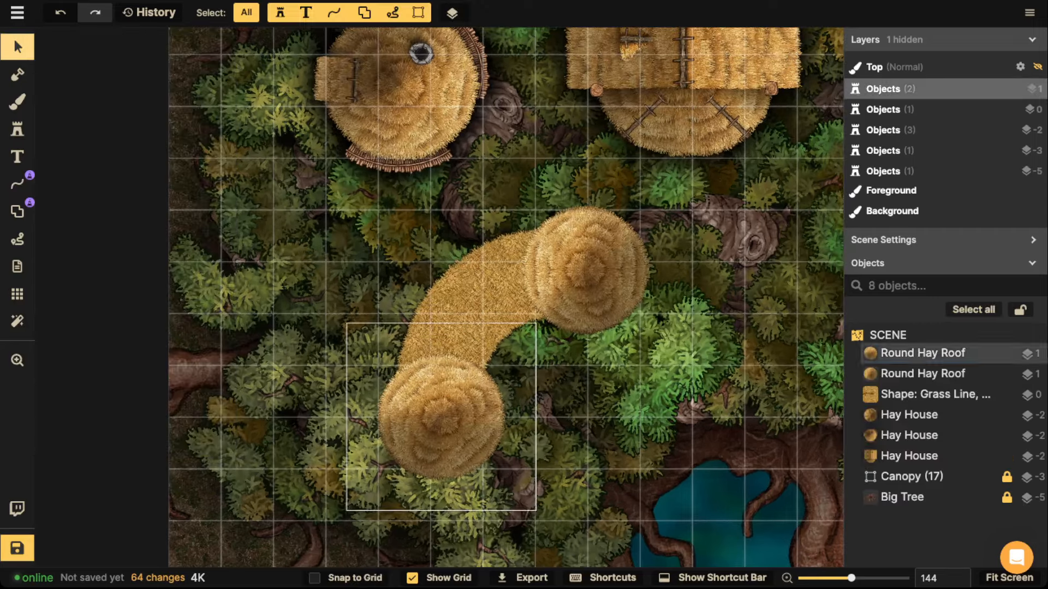
left_click_drag(441, 416, 700, 432)
left_click_drag(585, 269, 789, 371)
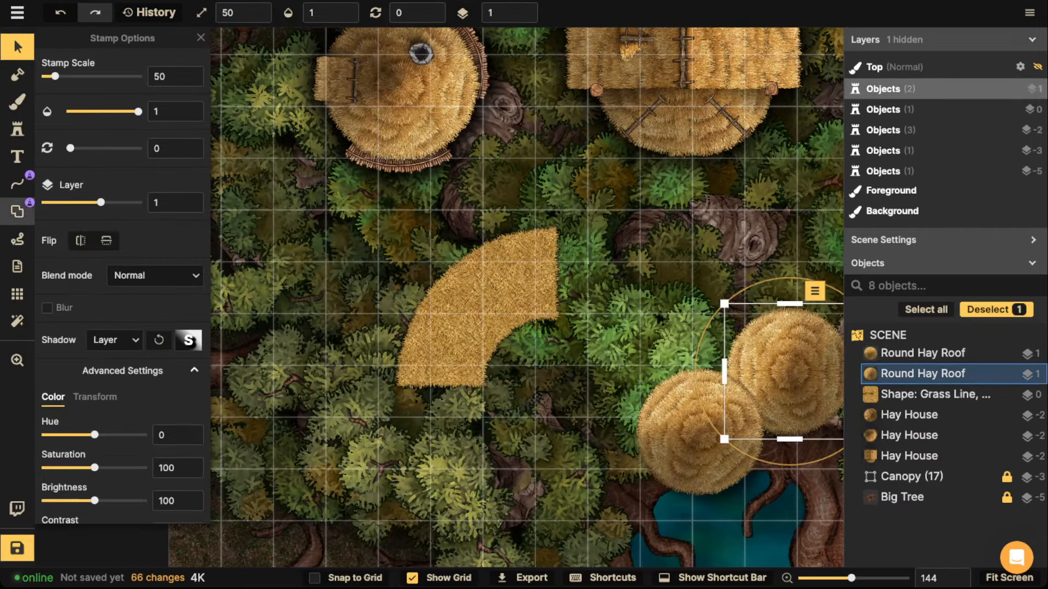
left_click(17, 184)
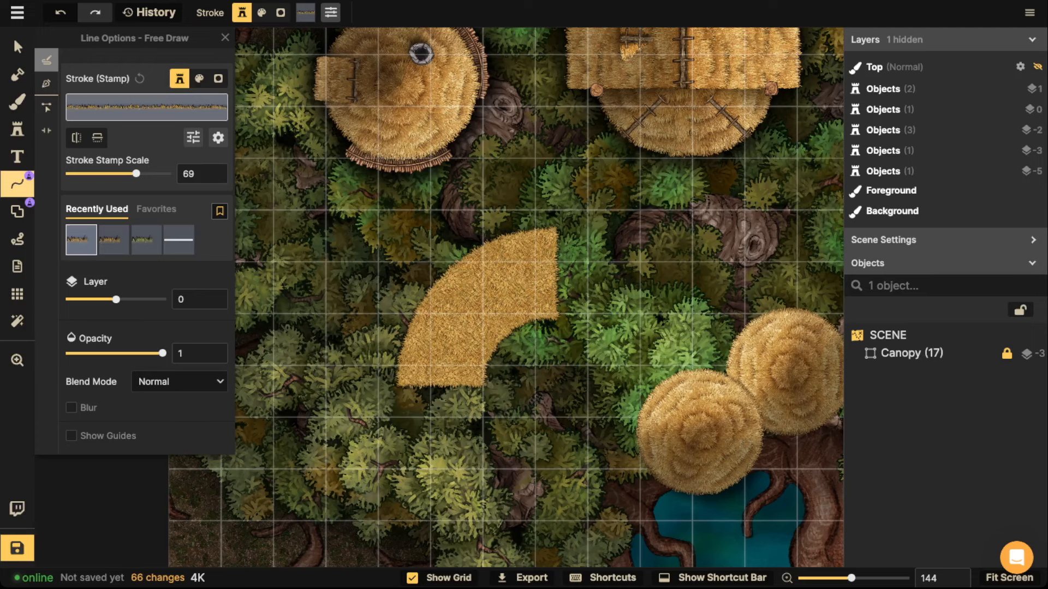
left_click(193, 137)
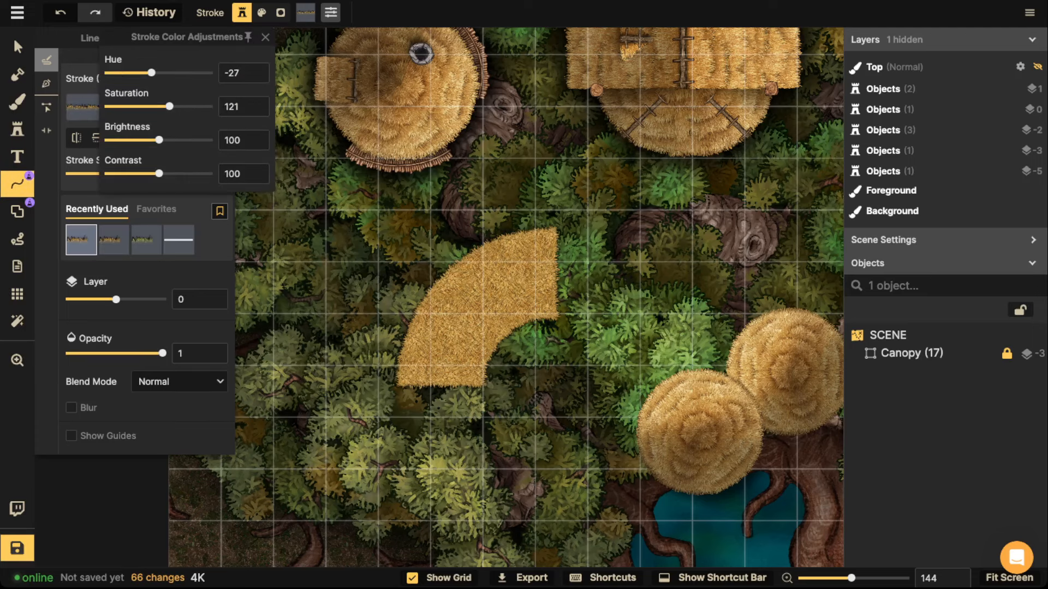
left_click(265, 36)
left_click(17, 46)
left_click(477, 306)
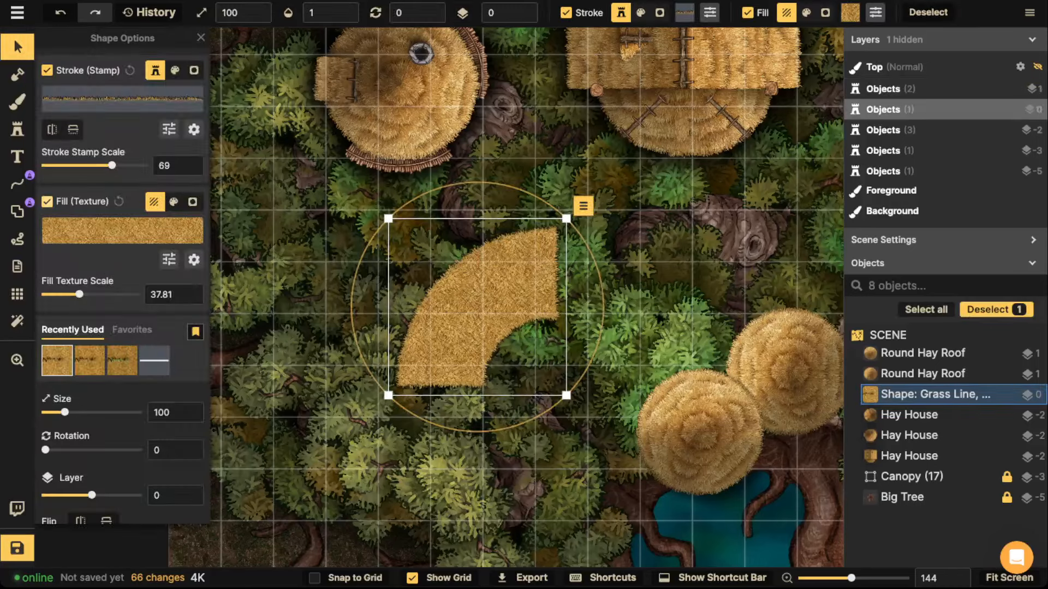
key("Escape")
Draw a small separate hay square, just over one grid cell wide, on the canopy west of the arc.
left_click(17, 211)
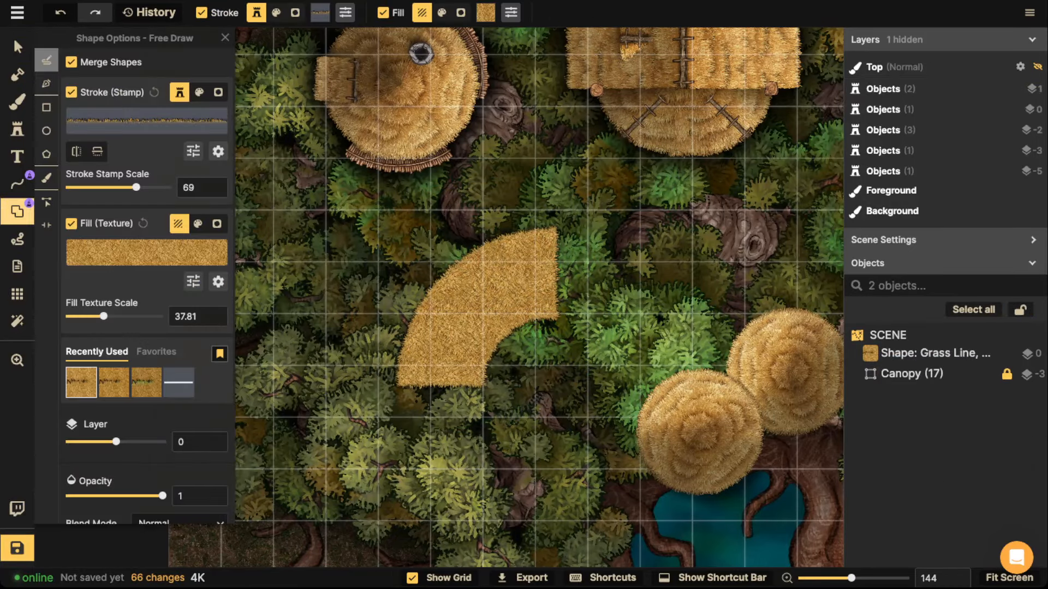
left_click_drag(357, 363, 428, 420)
key("Escape")
left_click(46, 107)
left_click_drag(272, 245, 345, 313)
left_click_drag(306, 243, 381, 319)
left_click(18, 47)
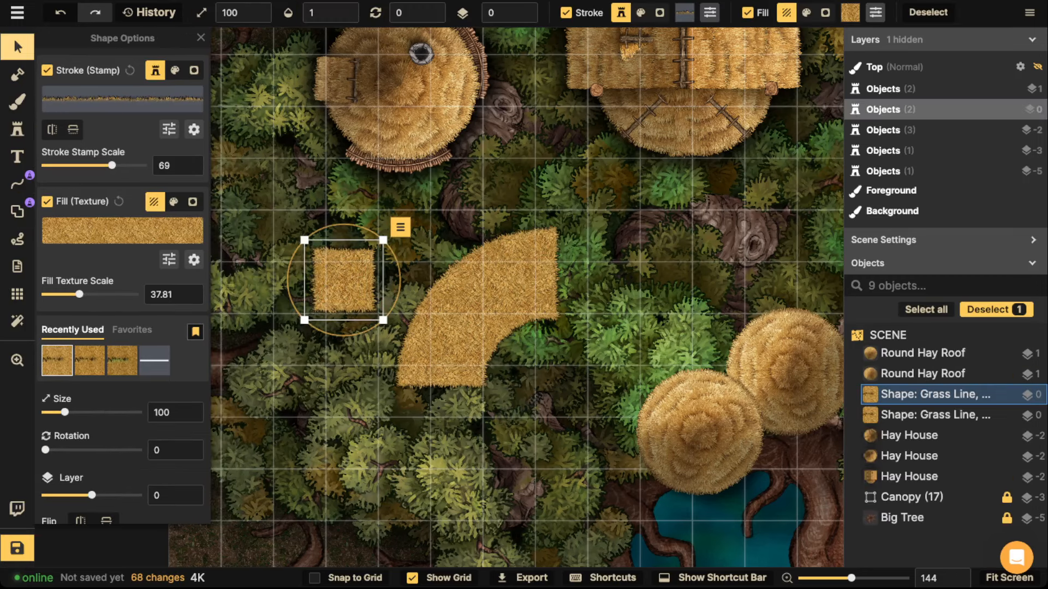
Darken the hay square with stroke brightness 79 and fill brightness 89, and delete the square.
left_click(169, 129)
left_click_drag(135, 140, 124, 141)
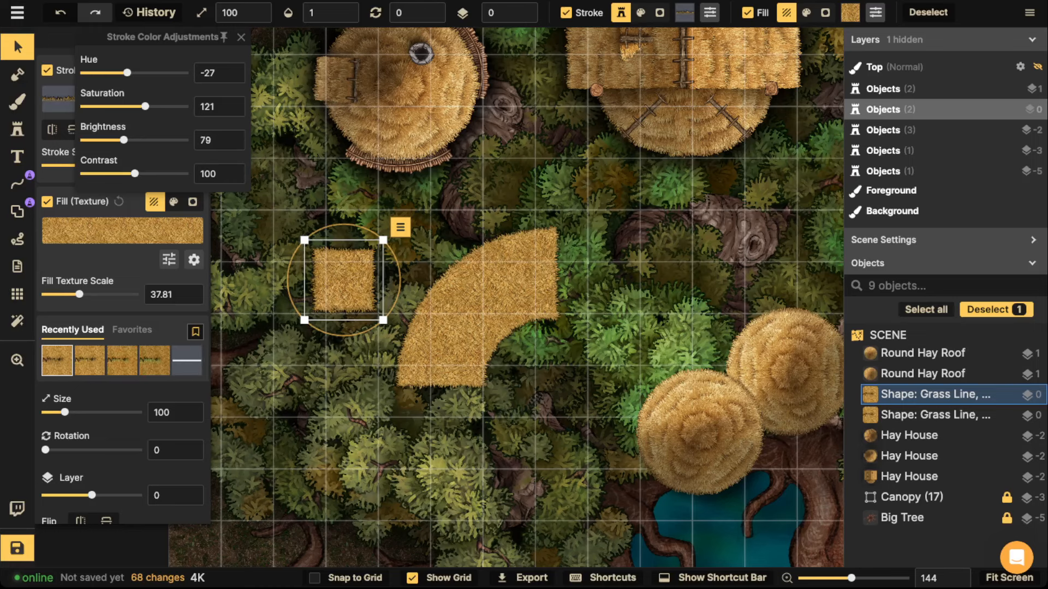
left_click(169, 259)
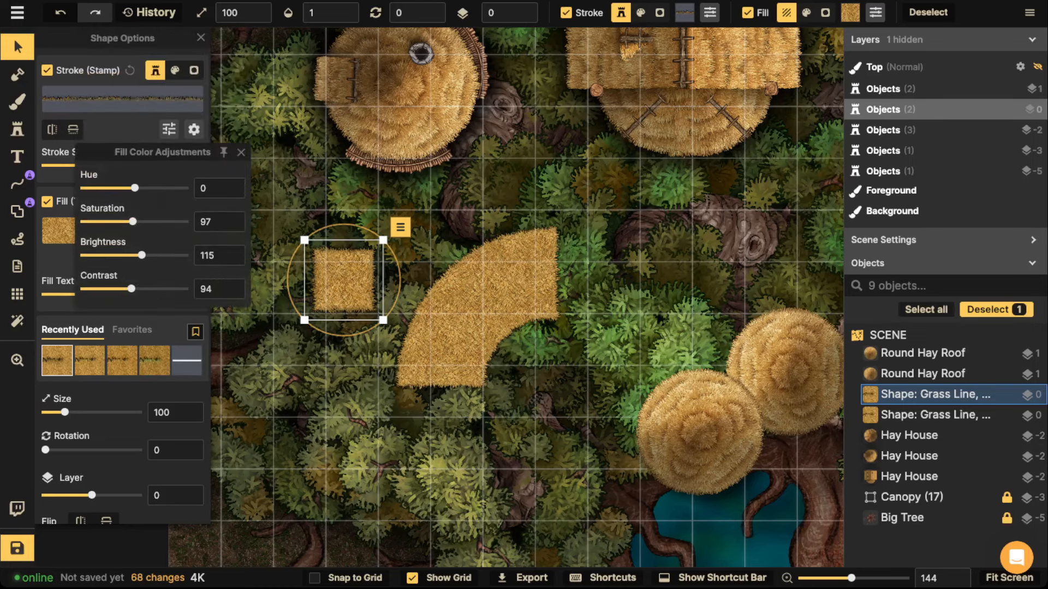
left_click_drag(141, 255, 130, 255)
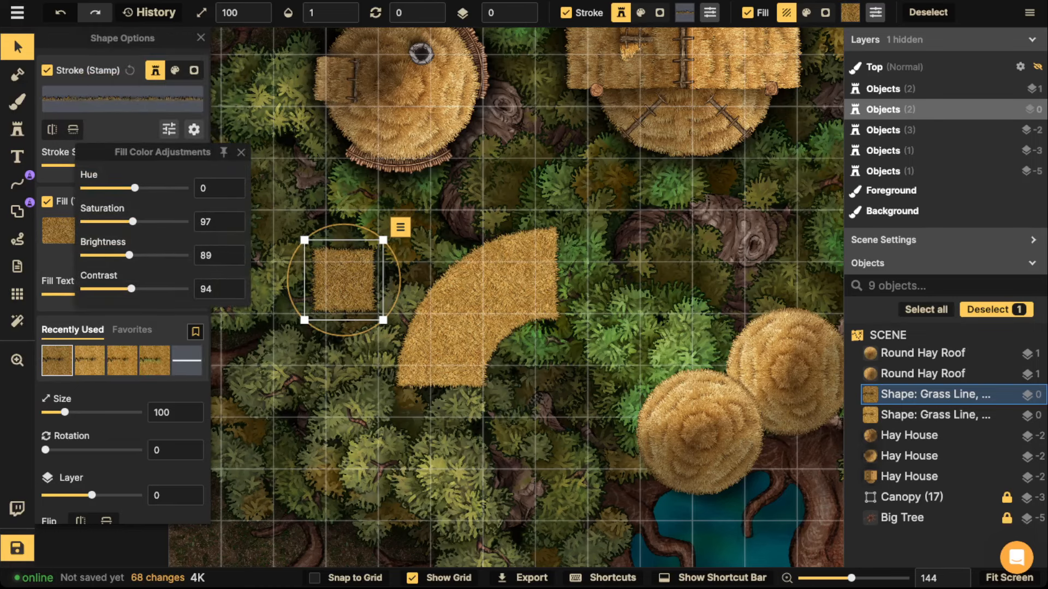
key("Delete")
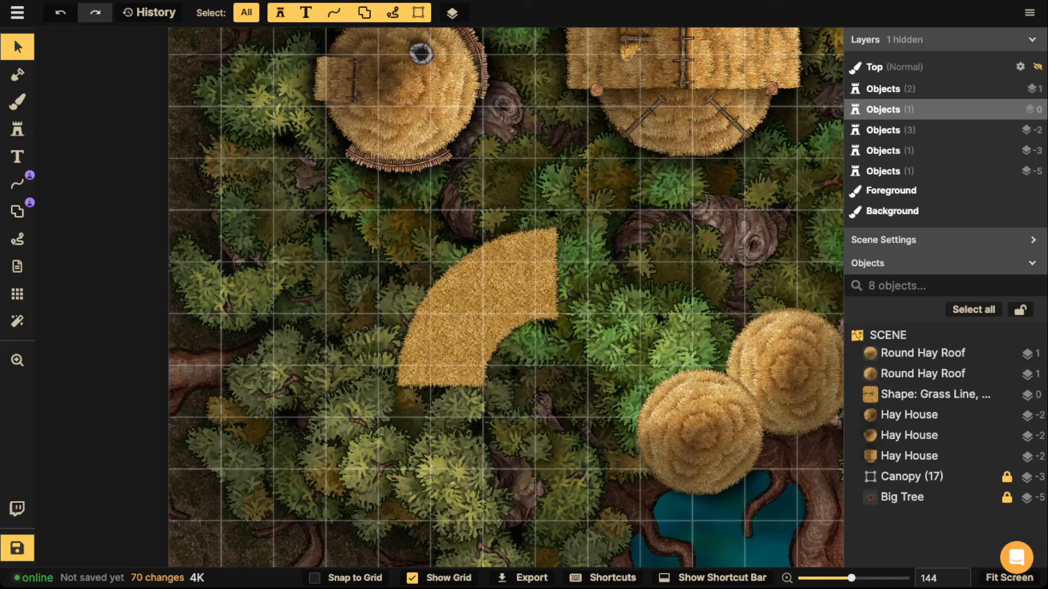
left_click(17, 184)
left_click(46, 84)
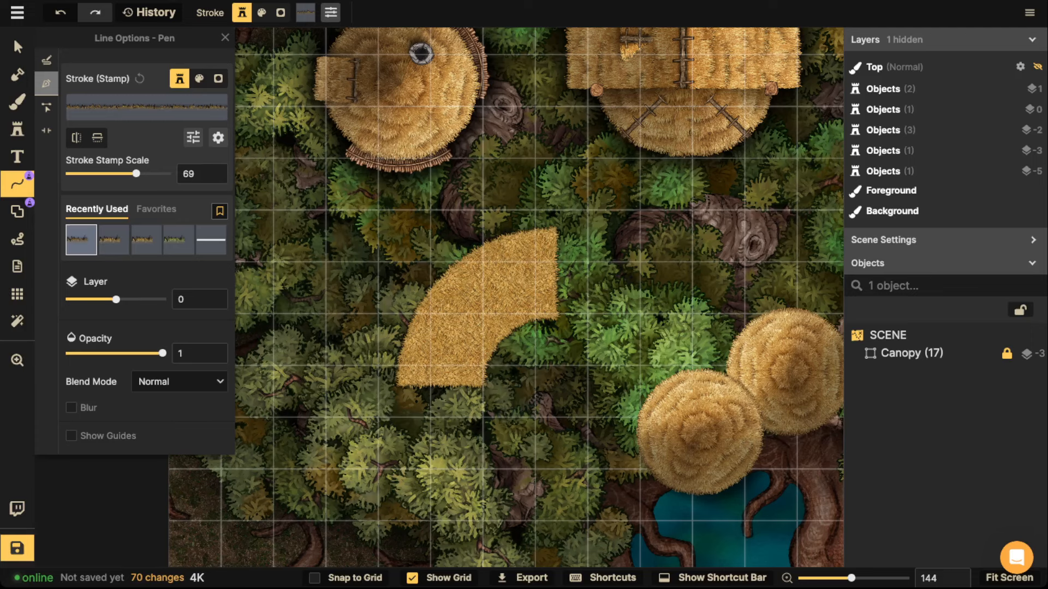
left_click(17, 211)
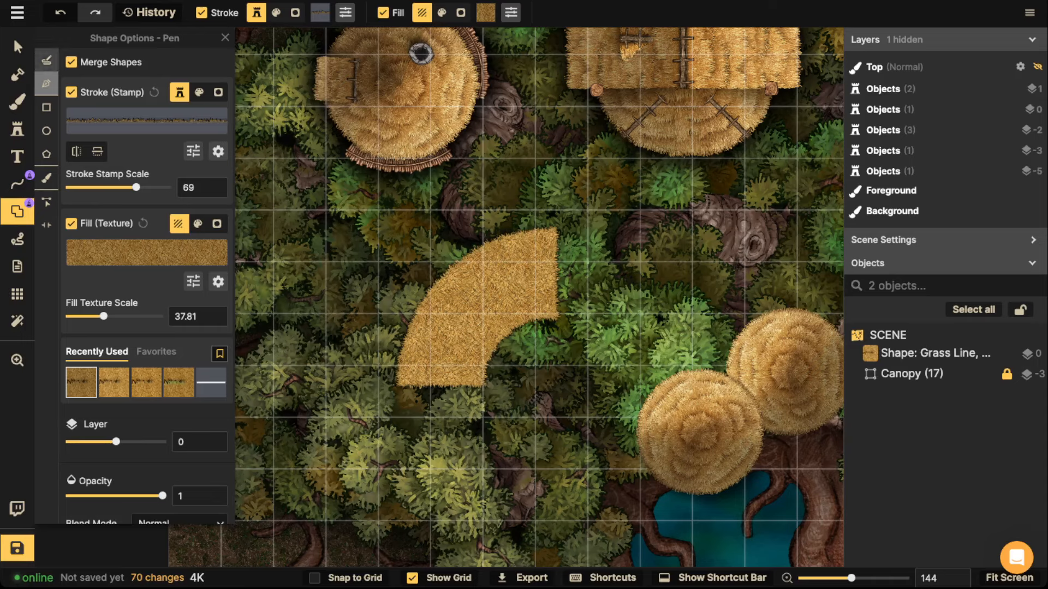
left_click(46, 60)
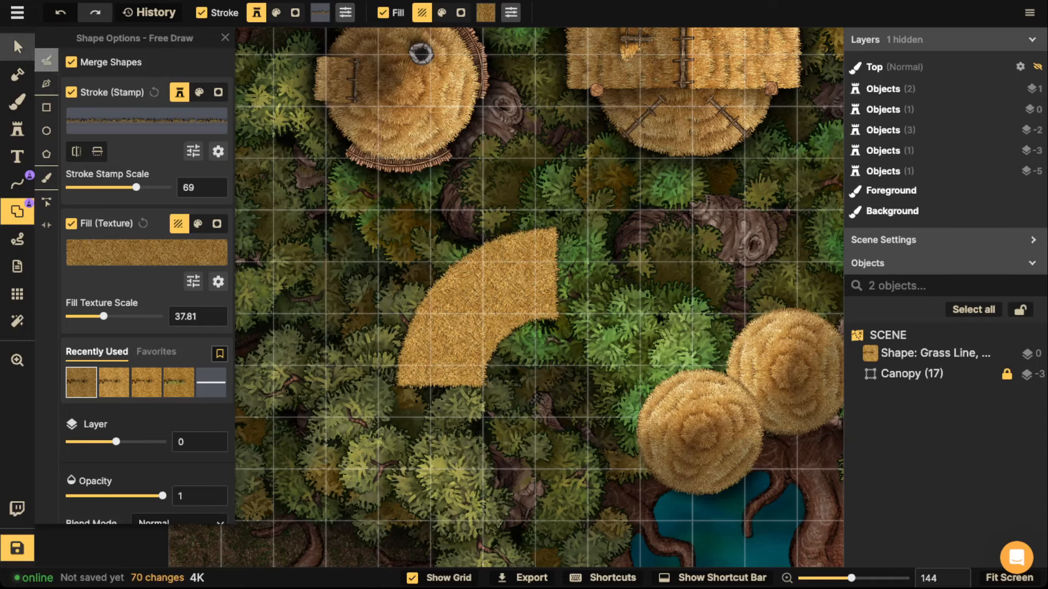
left_click(17, 47)
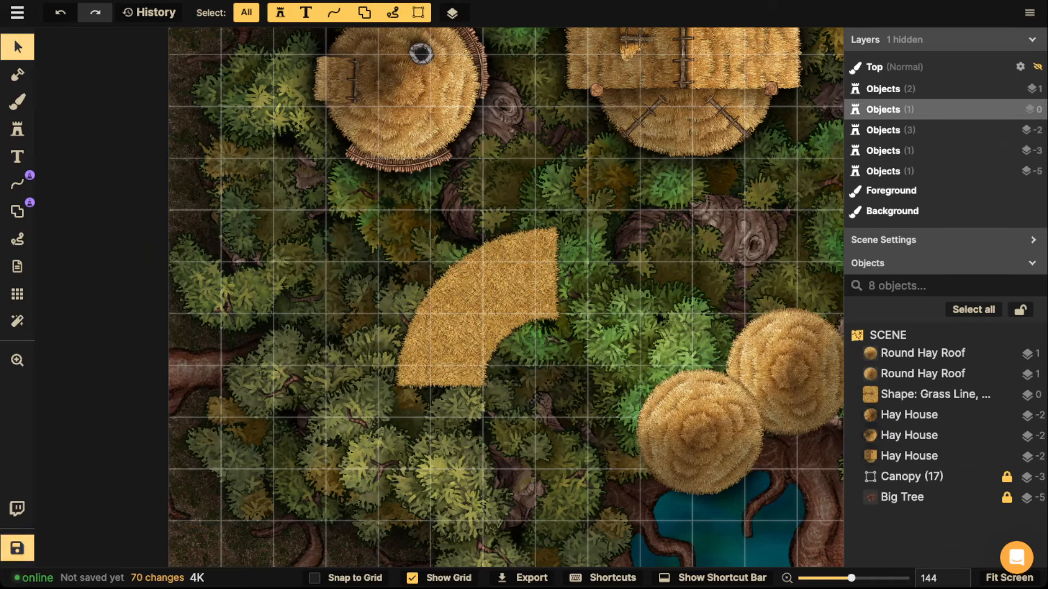
Save the map under the name "Tree Top" and reload the page.
double_click(17, 548)
left_click(17, 548)
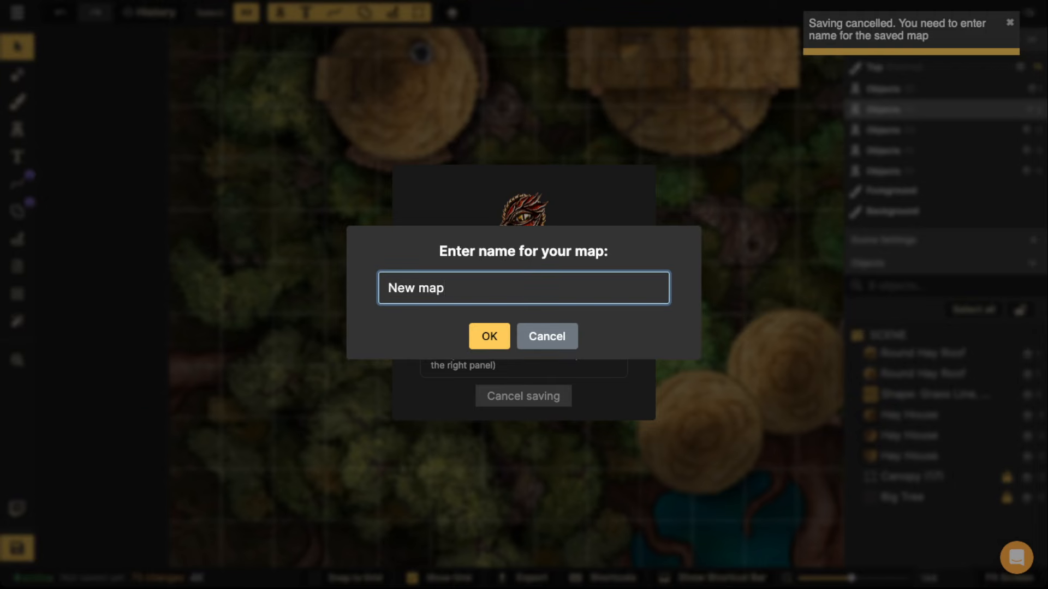
key("super+a")
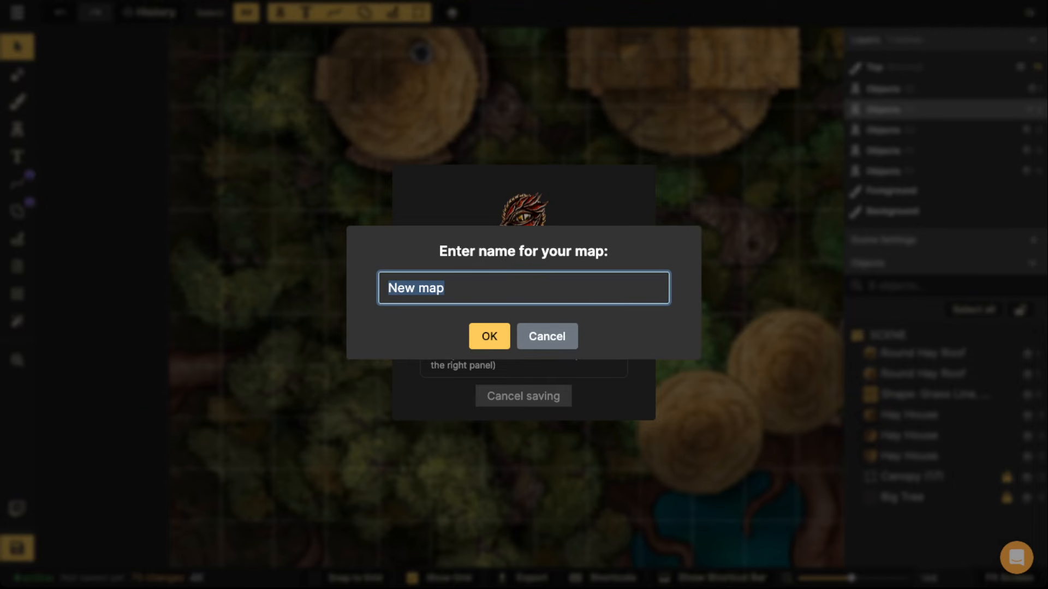
type("Tree Top")
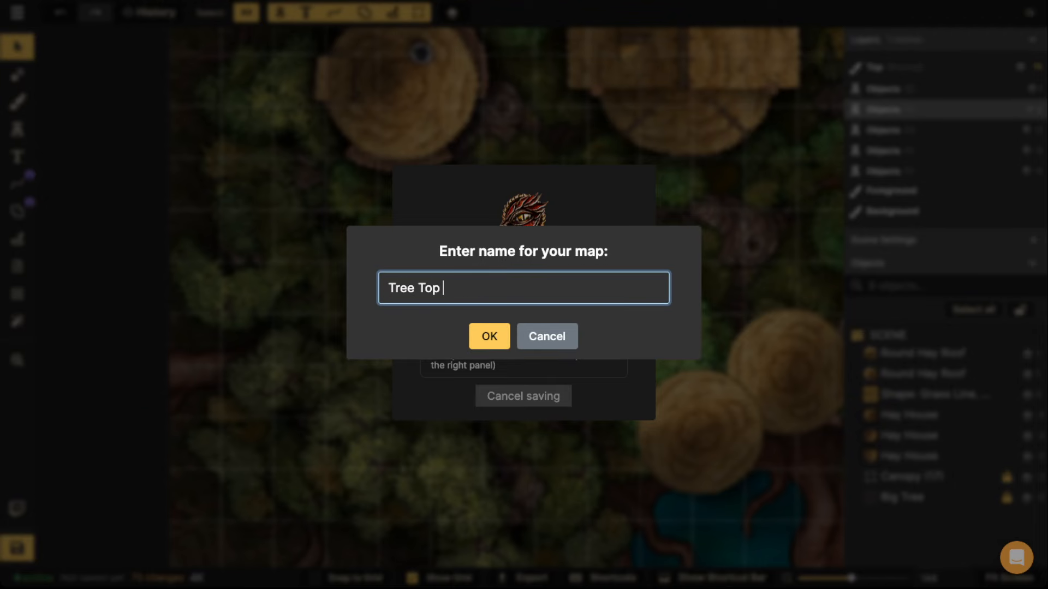
key("Return")
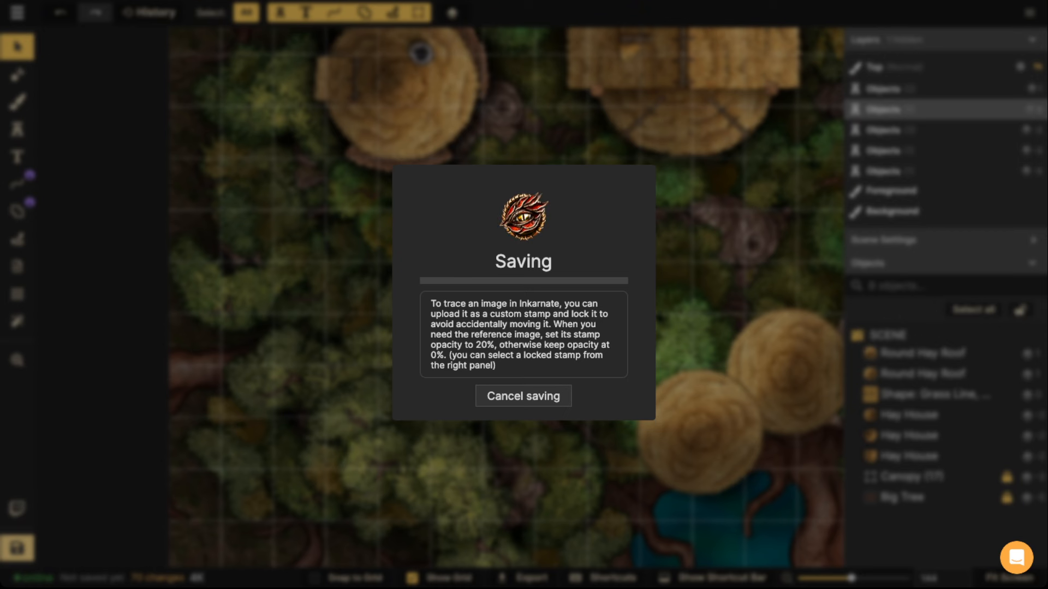
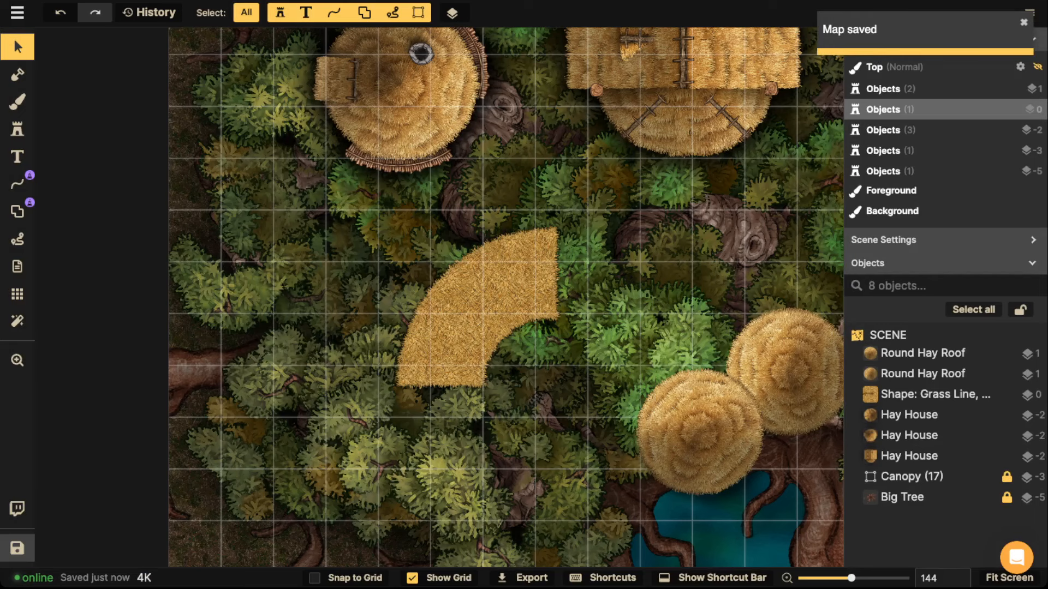
key("super+r")
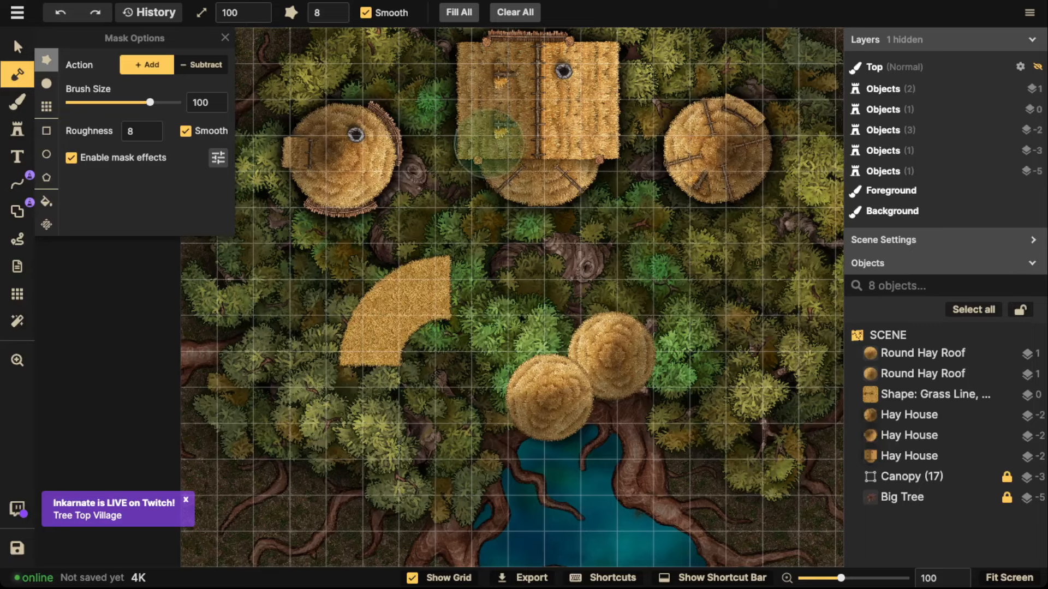
Draw a small sample hay rectangle, about one grid cell in size, on the canopy northwest of the arc.
scroll(436, 273, "up", 3)
left_click(17, 212)
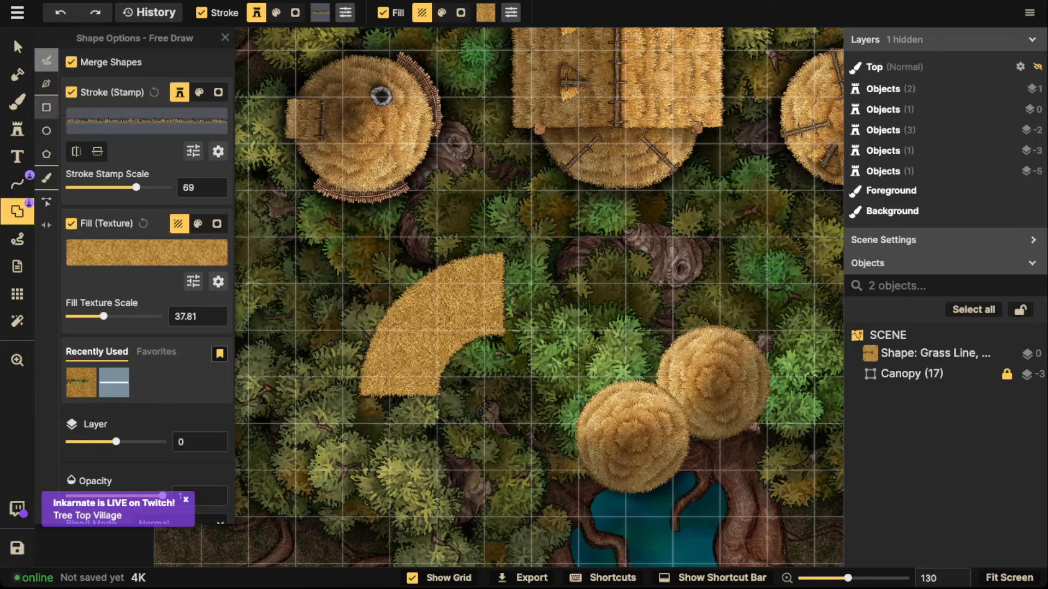
left_click(47, 107)
left_click_drag(293, 247, 343, 301)
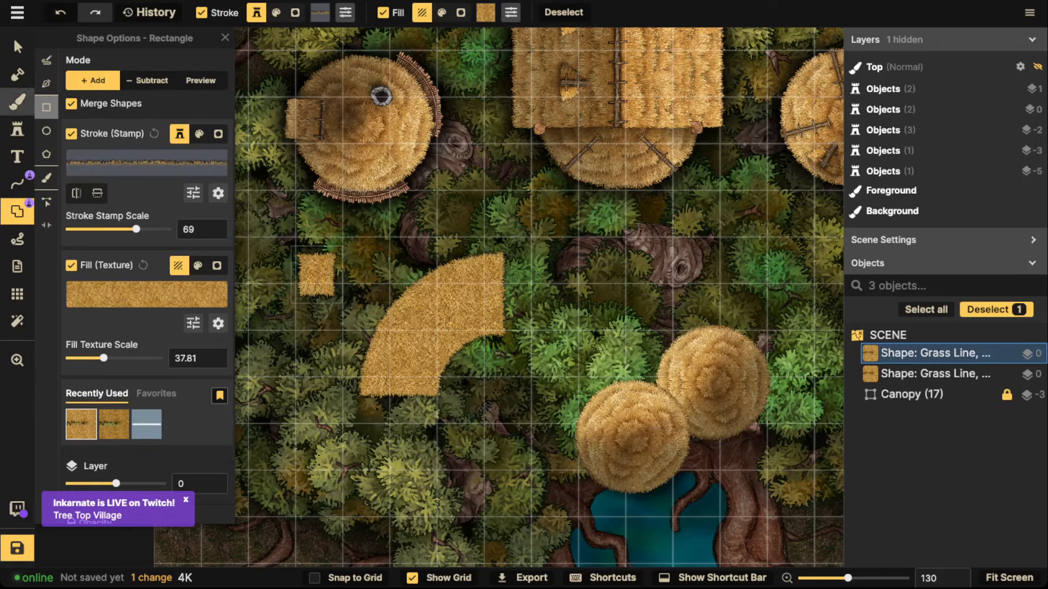
Select the sample hay rectangle and set its stroke brightness to 61.
left_click(18, 47)
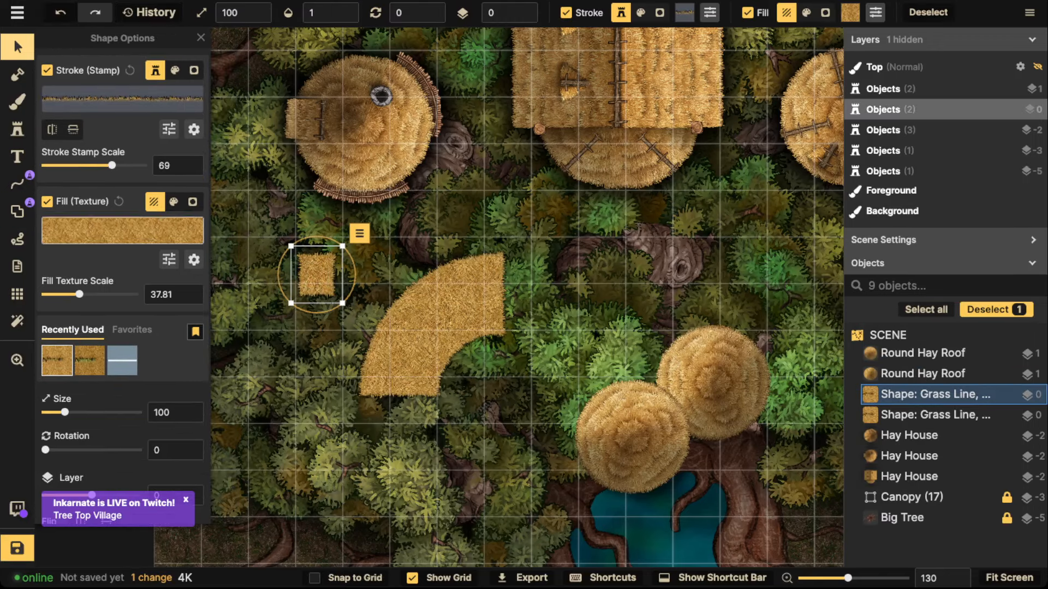
left_click(169, 130)
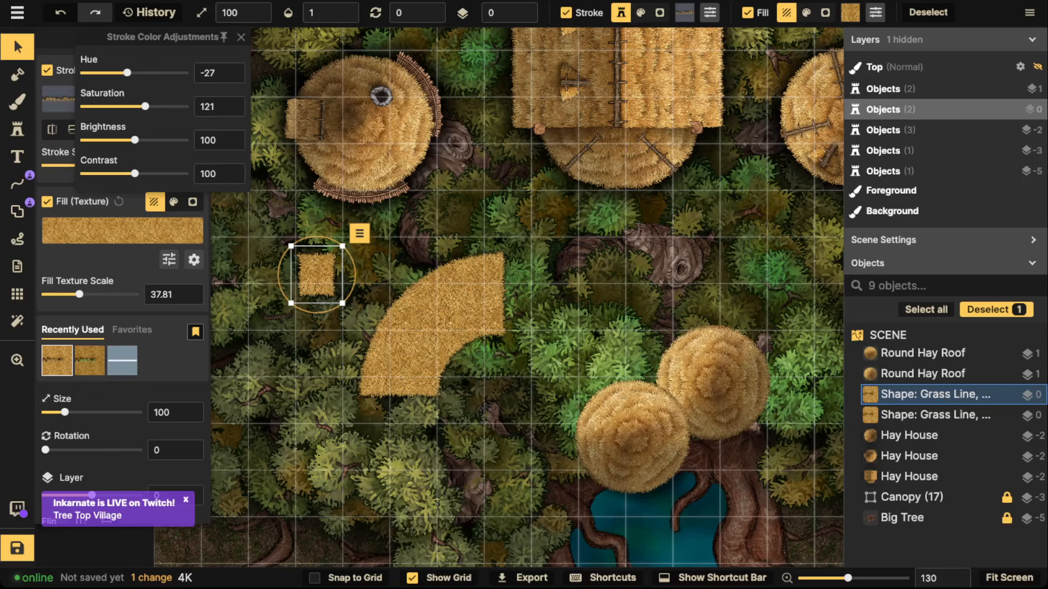
left_click_drag(135, 140, 118, 140)
left_click(241, 37)
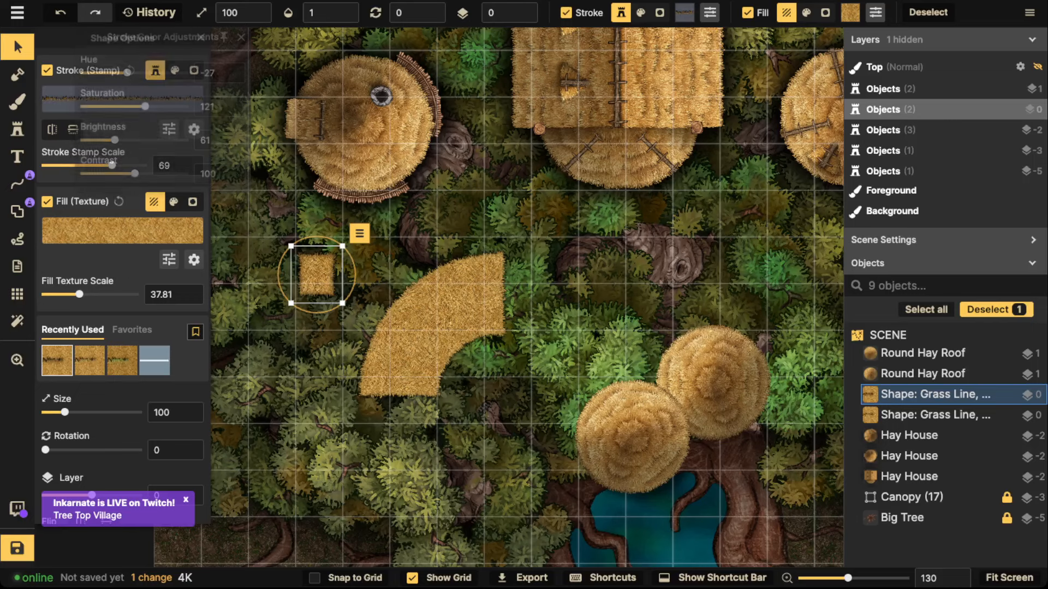
Reduce the sample rectangle's fill brightness and delete the rectangle, keeping the darker hay style for new shapes.
left_click(169, 259)
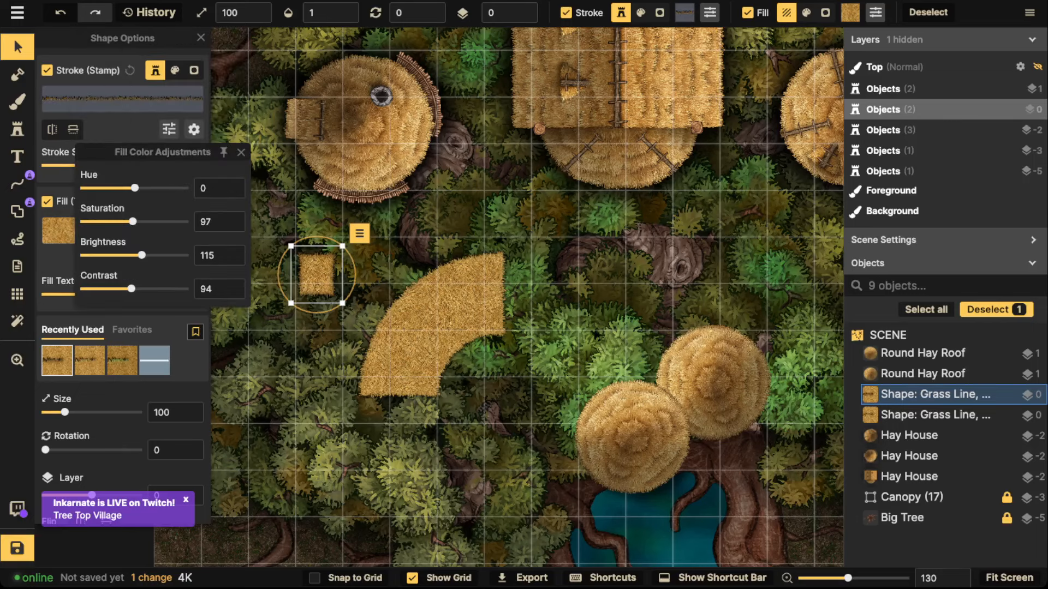
left_click_drag(142, 255, 124, 255)
left_click(240, 152)
key("Delete")
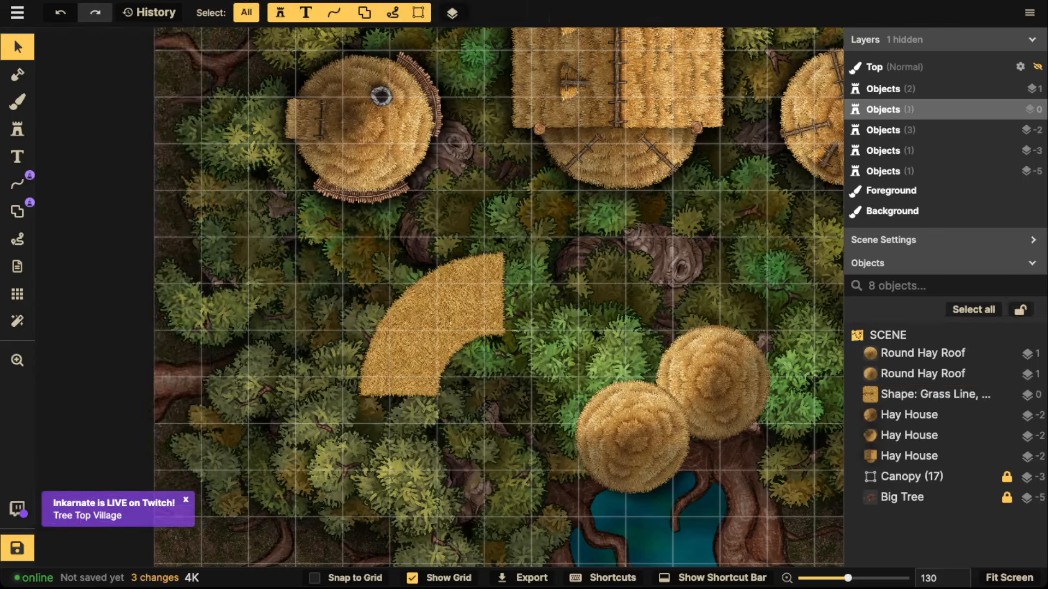
Begin a Pen shape at the middle of the arc's northeast end and trace its centreline to the middle of the southwest end.
left_click(18, 211)
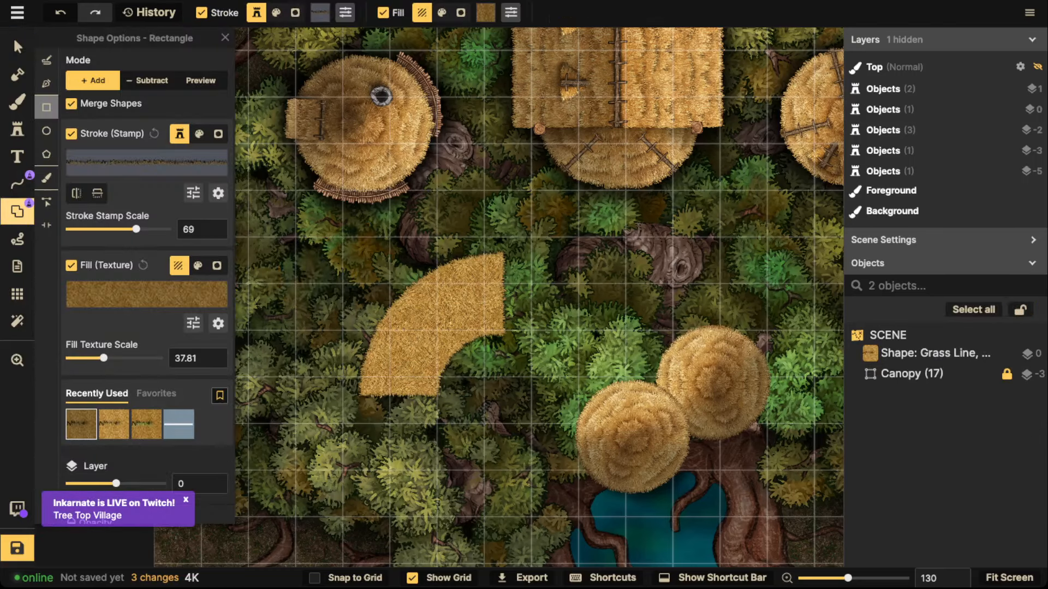
scroll(448, 308, "up", 3)
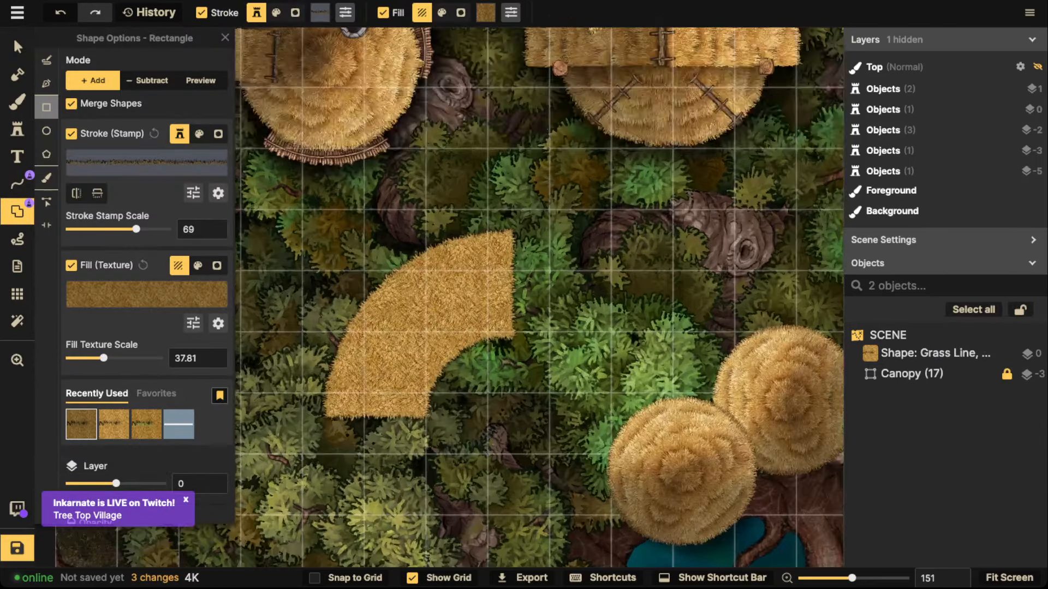
left_click(46, 83)
scroll(533, 290, "up", 1)
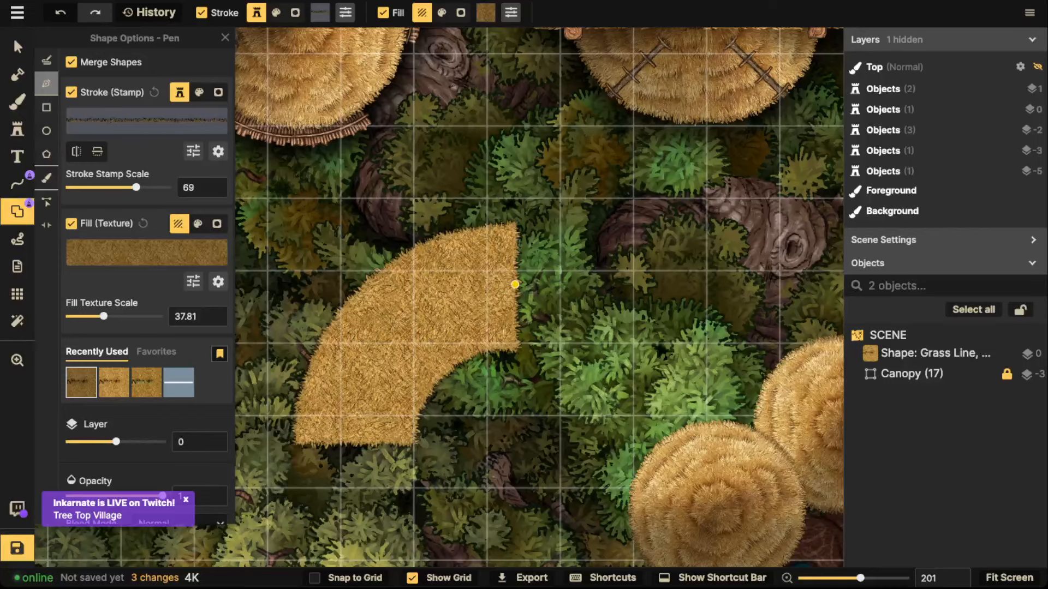
left_click(515, 283)
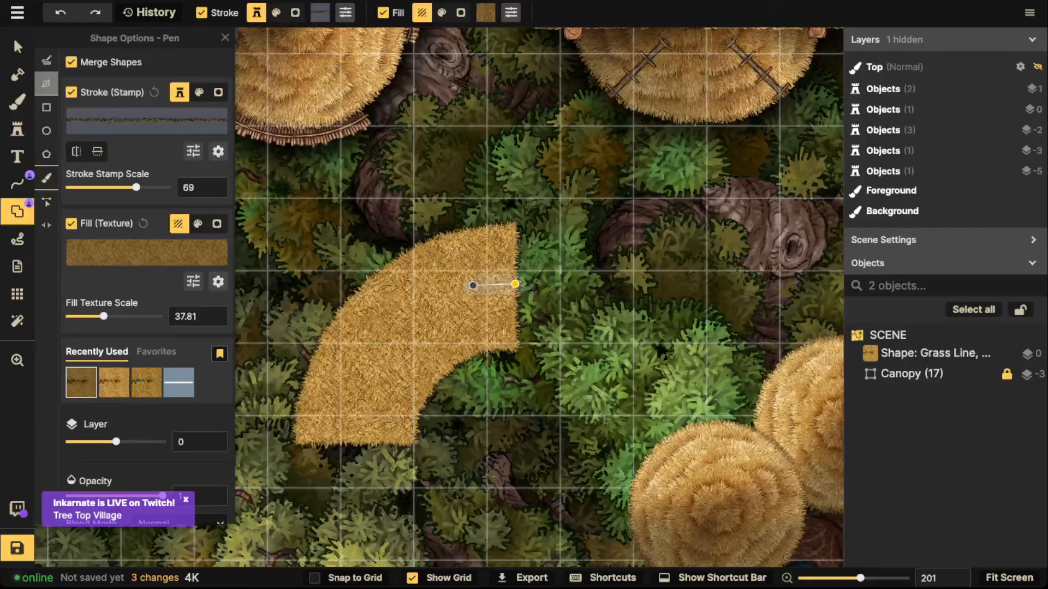
left_click(473, 285)
left_click(444, 296)
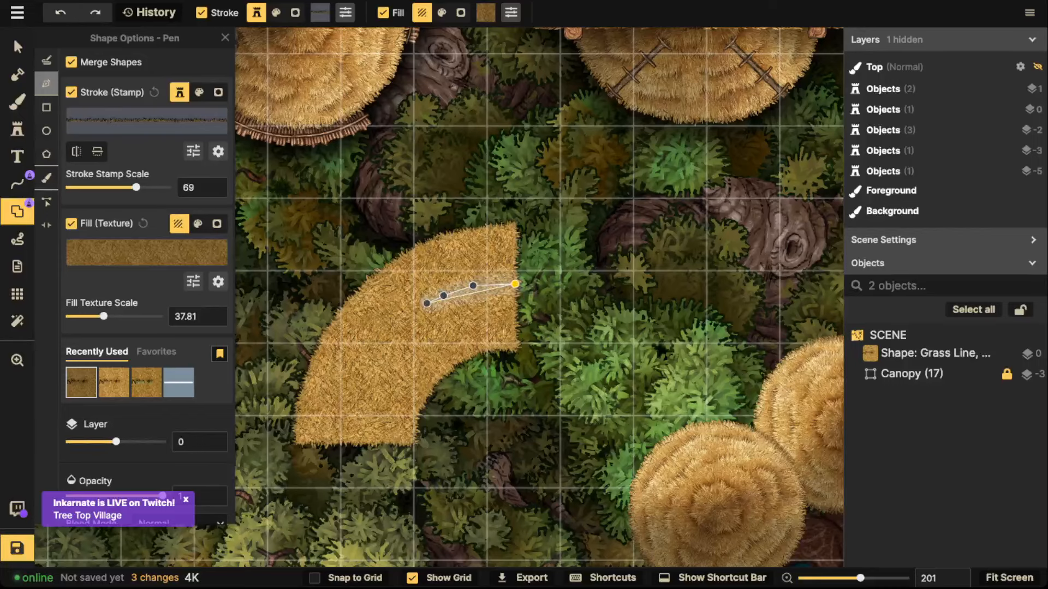
left_click(427, 304)
left_click(406, 319)
left_click(387, 337)
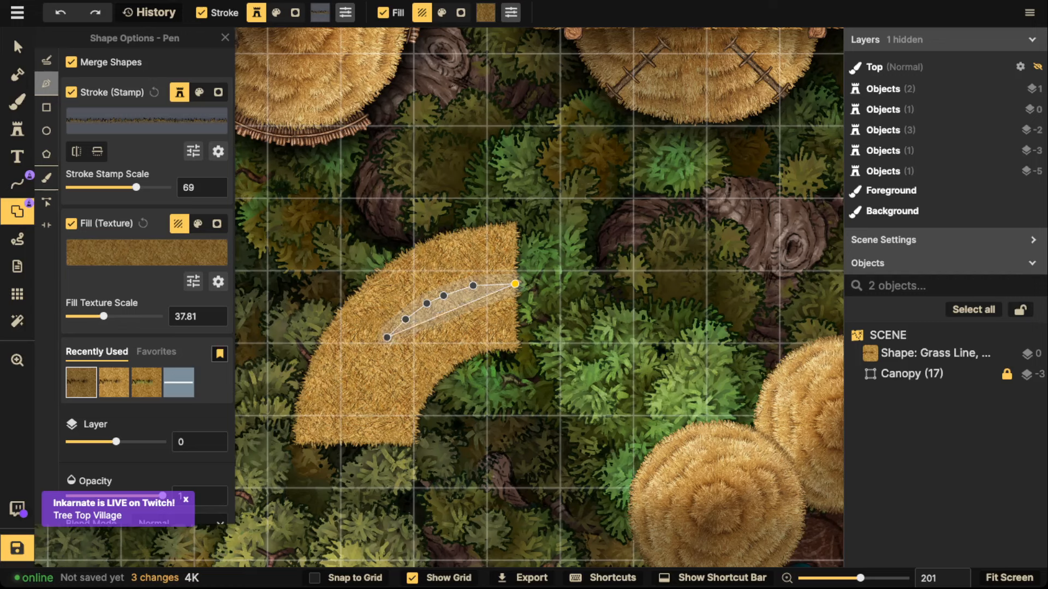
left_click(373, 360)
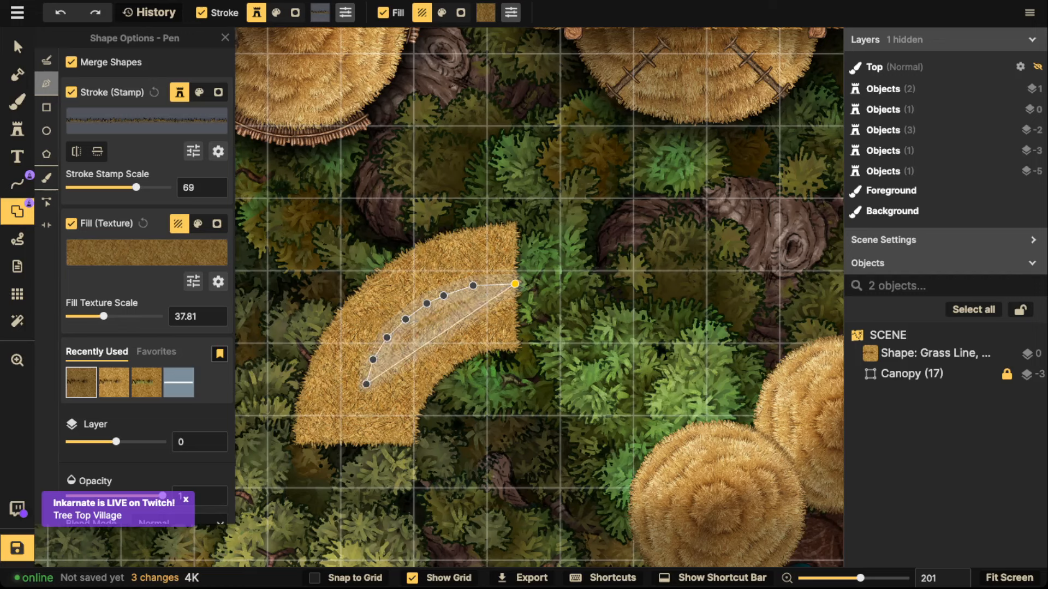
left_click(365, 385)
left_click(359, 413)
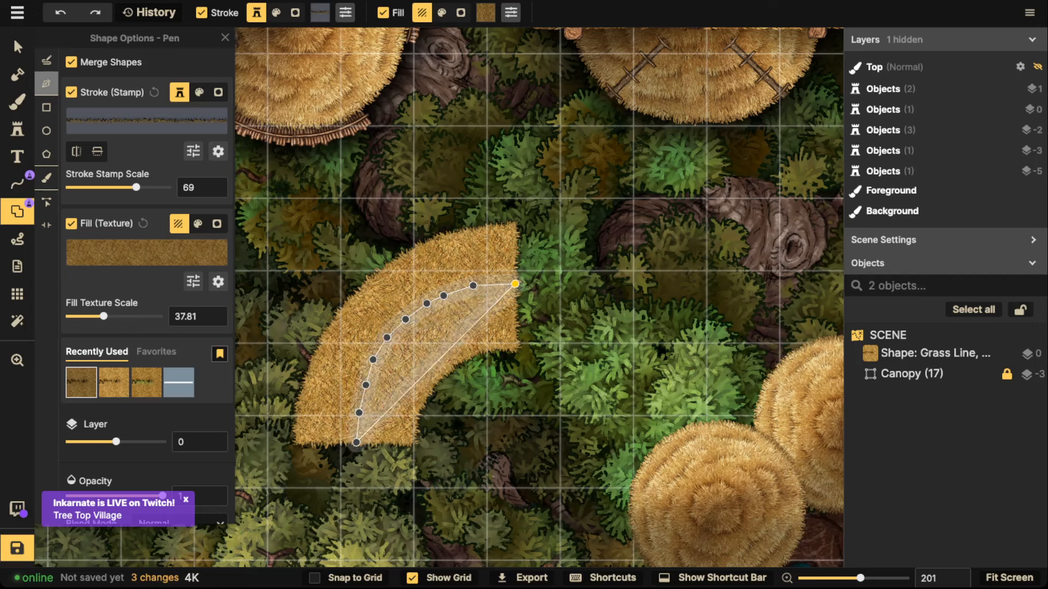
left_click(355, 444)
Continue the Pen outline around the arc's inner edge and close it at the starting point.
left_click(414, 444)
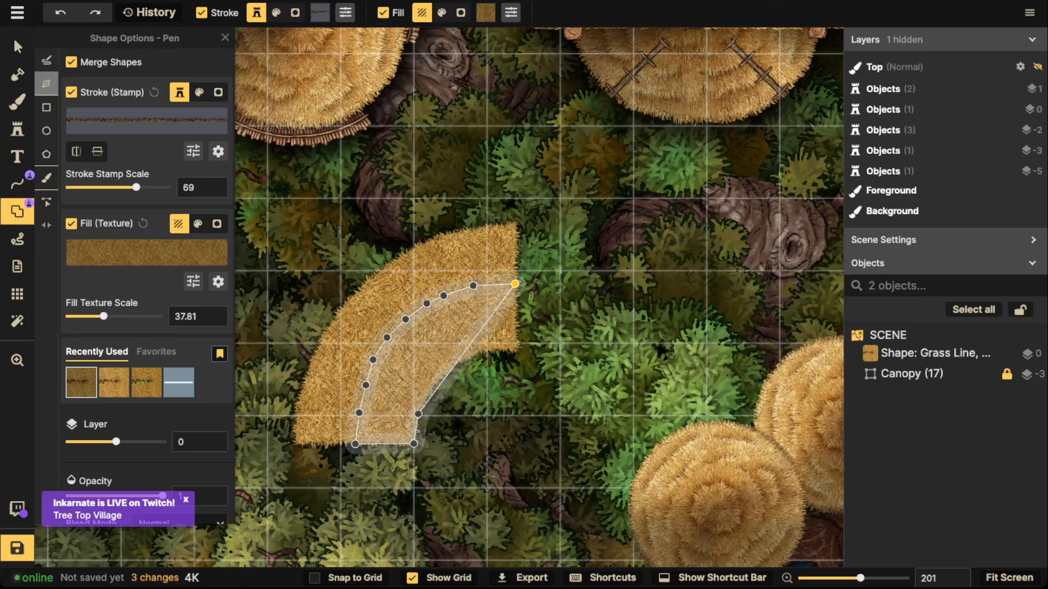
left_click(418, 409)
left_click(438, 378)
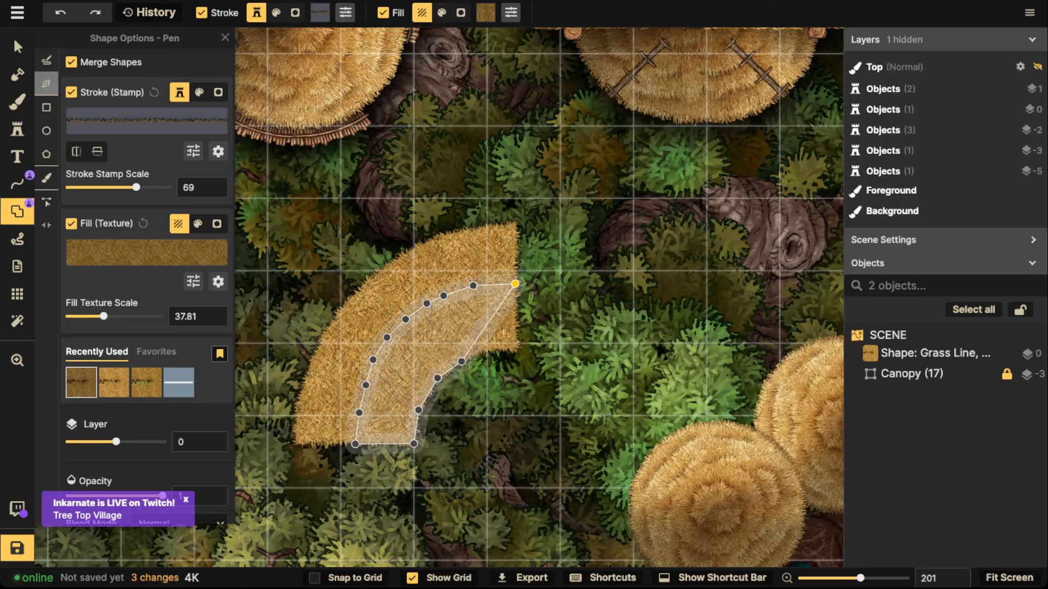
left_click(462, 361)
left_click(495, 347)
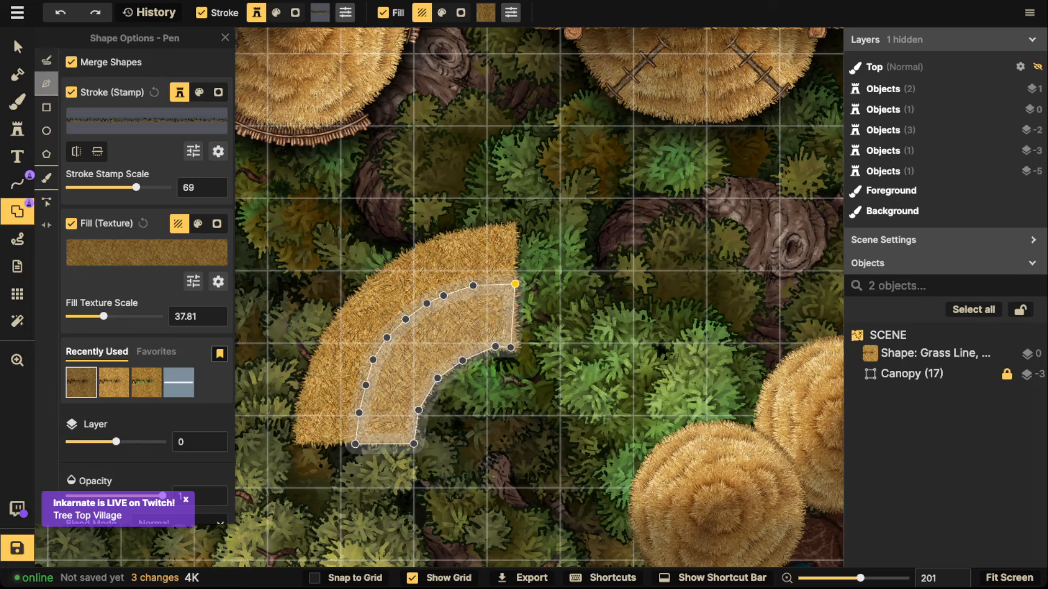
left_click(515, 283)
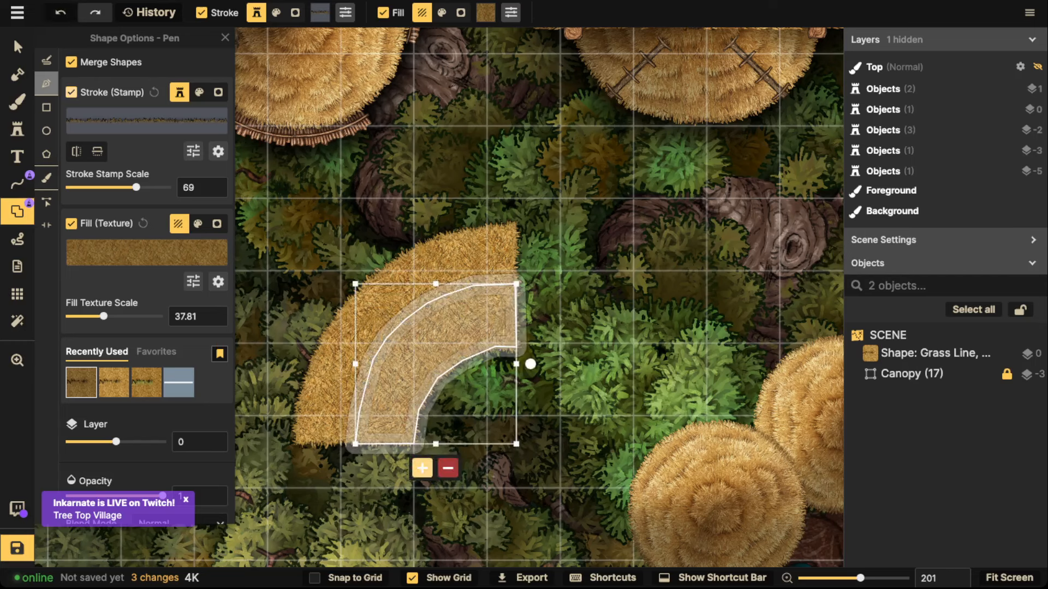
Turn off Merge Shapes and add the closed outline as a separate darker hay shape on the arc's inner half.
key("m")
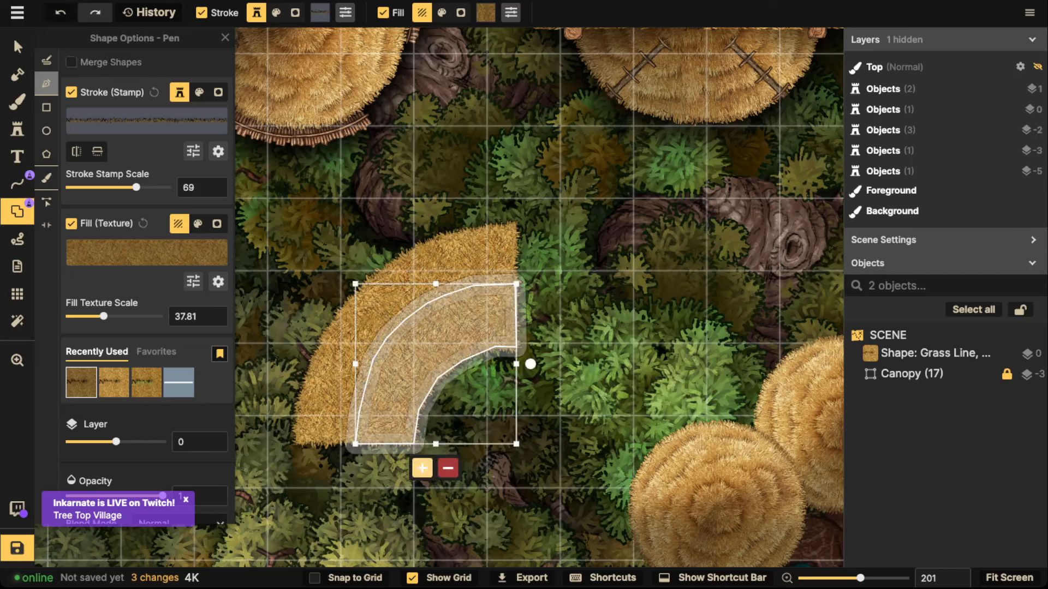
left_click(422, 468)
key("v")
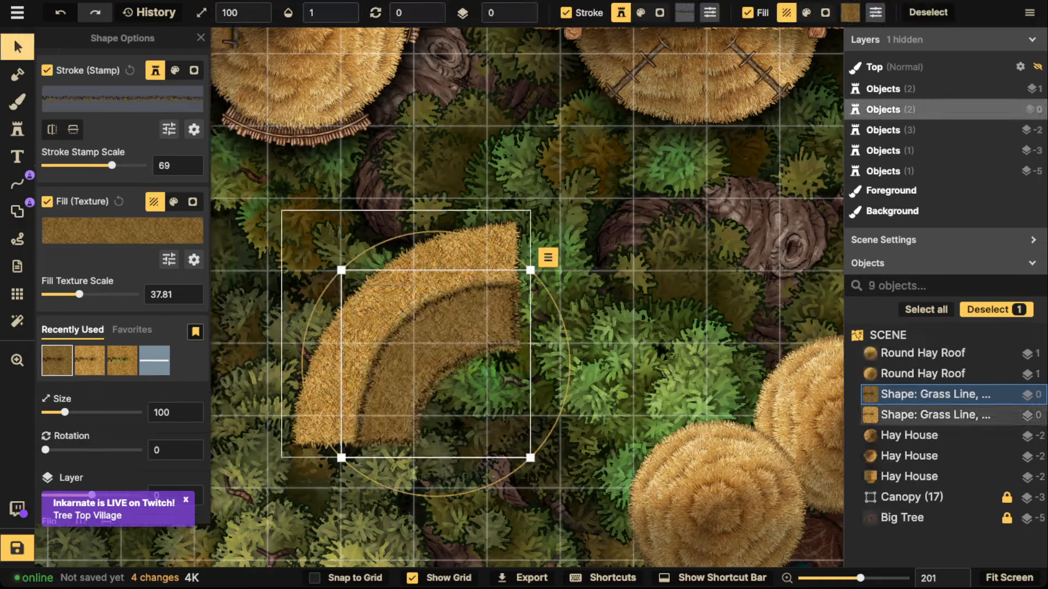
Nudge the darker inner hay shape slightly so it lines up with the curved roof's inner half.
key("Down")
key("Down")
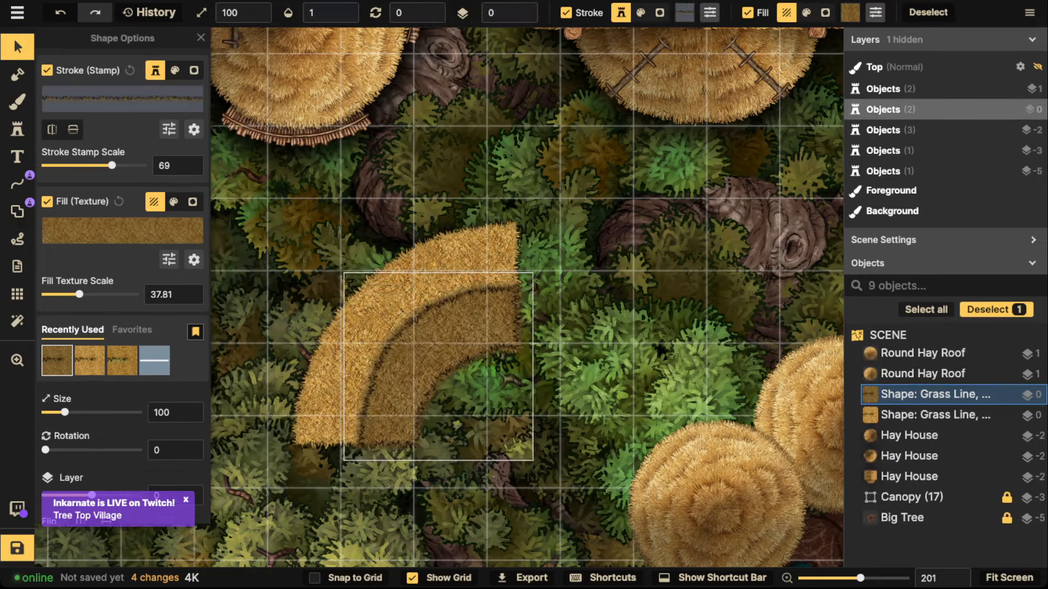
key("Up")
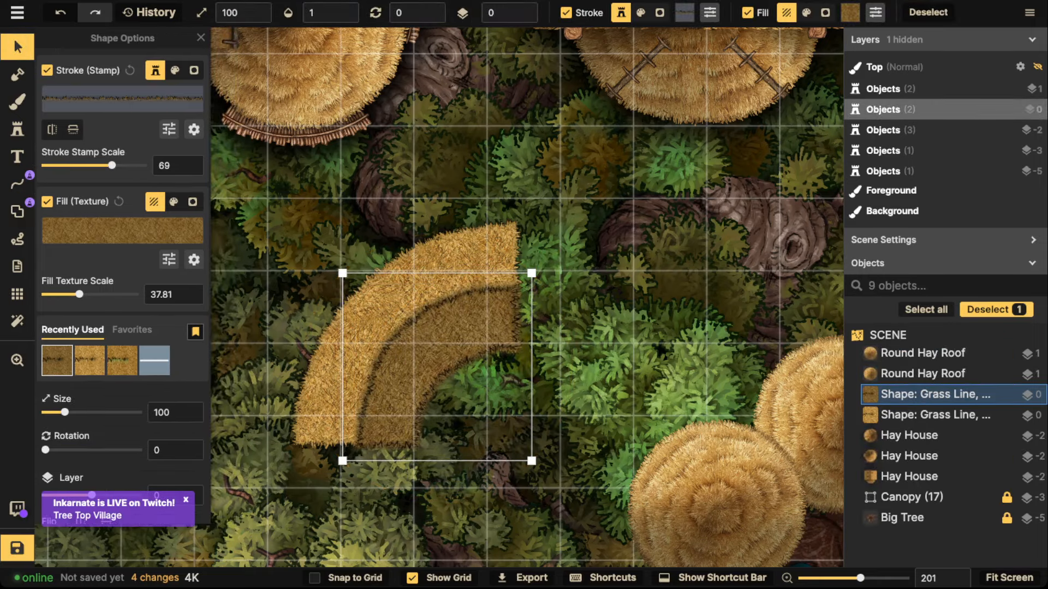
key("Up")
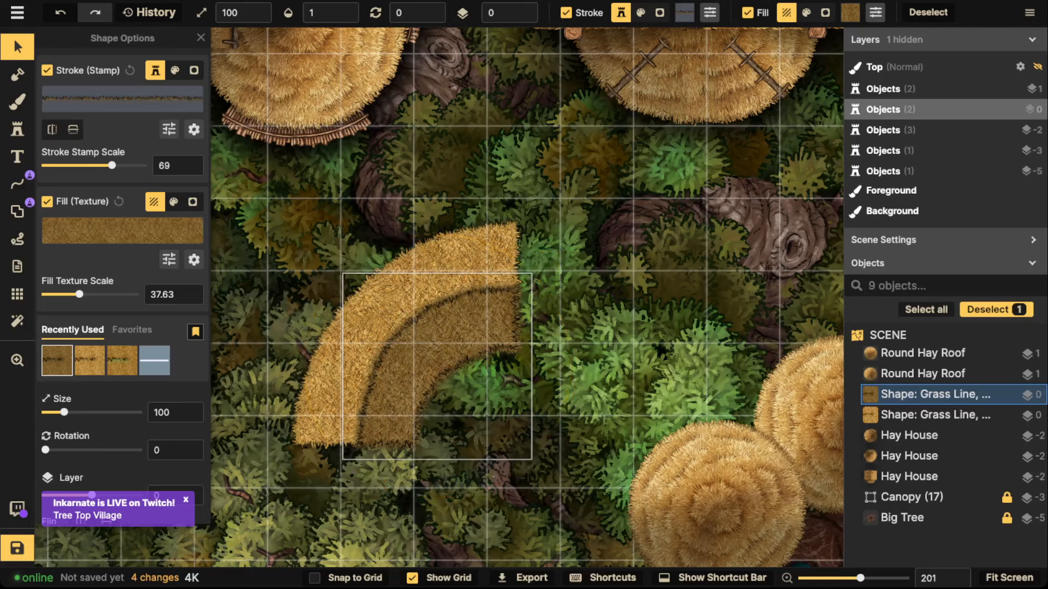
scroll(427, 358, "up", 1)
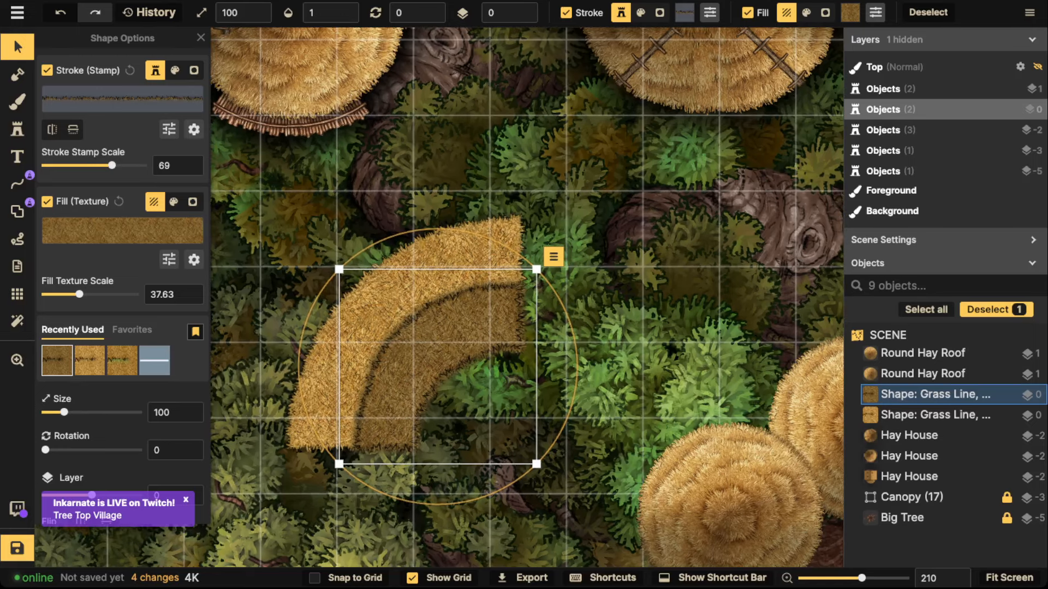
Lighten the inner hay shape's fill, enlarge the shape to size 104 and realign it with the arc's inner edge.
left_click(168, 260)
left_click_drag(124, 255, 126, 255)
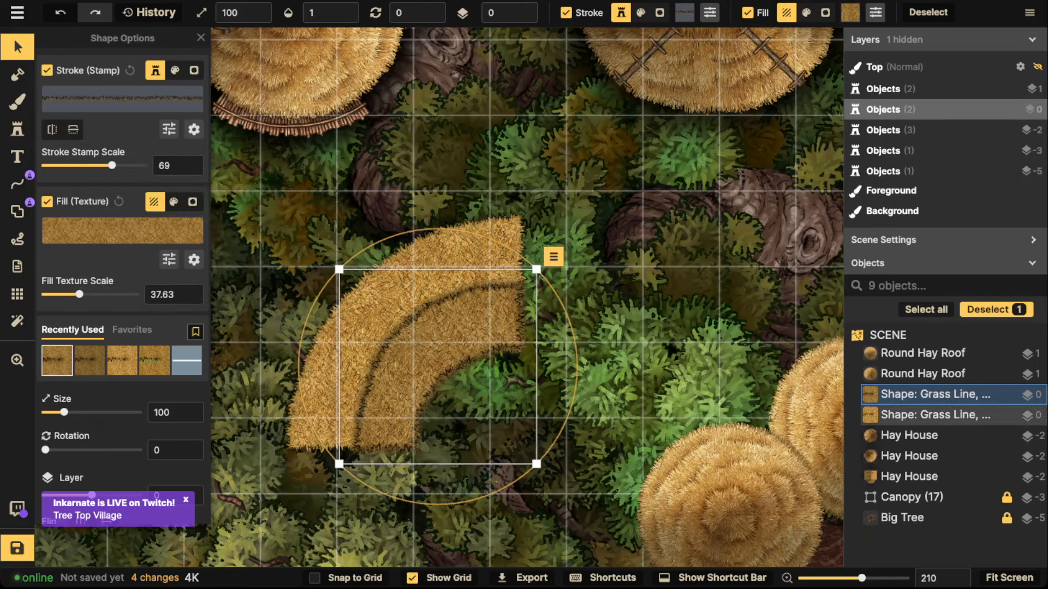
left_click_drag(339, 269, 331, 261)
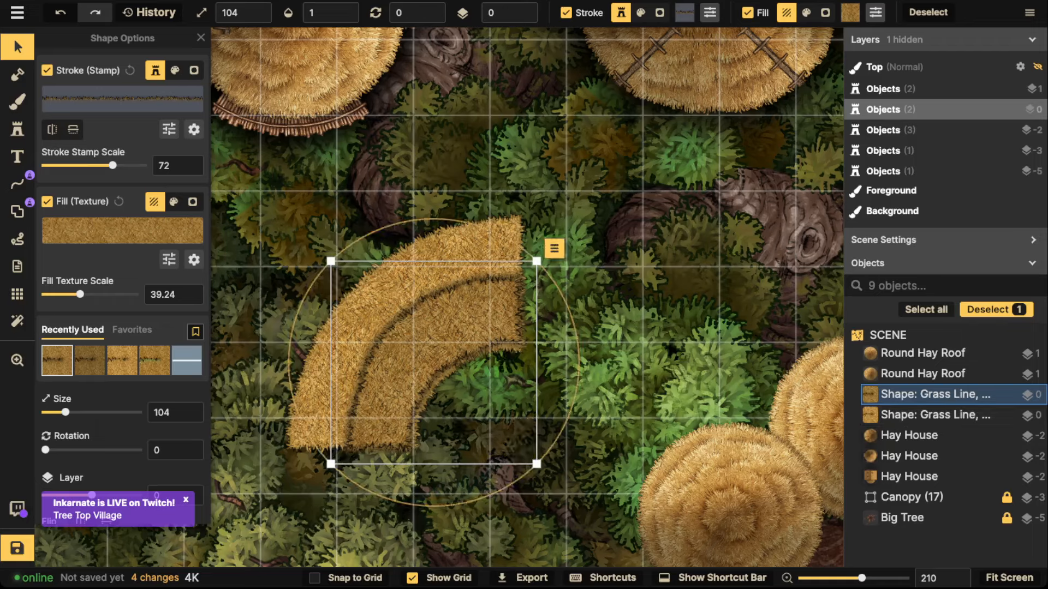
left_click_drag(401, 327, 404, 332)
scroll(328, 251, "down", 4)
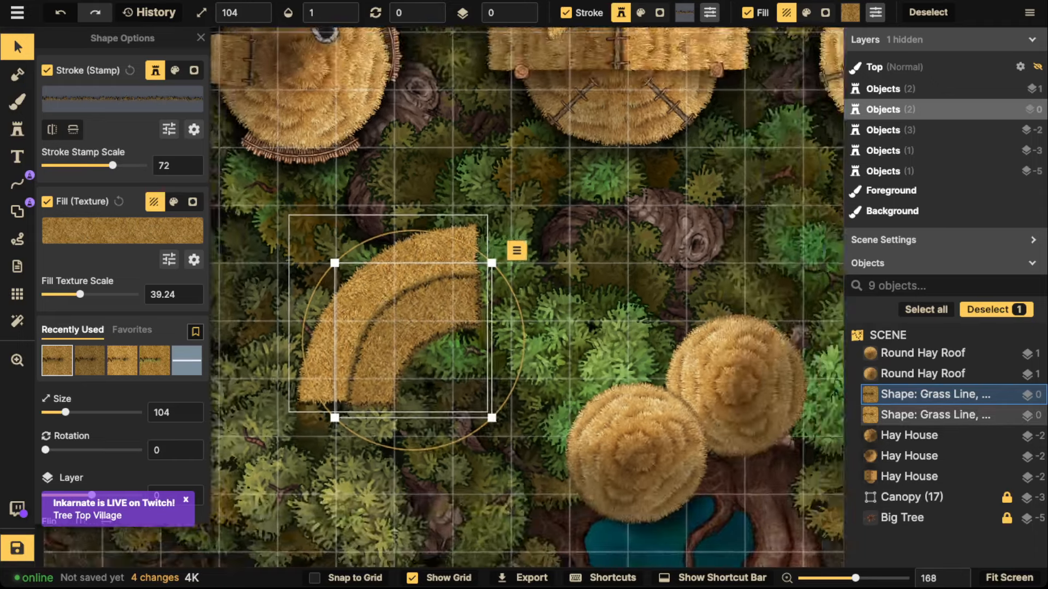
Select both hay arc shapes and group them under the name Curved Building.
left_click_drag(281, 219, 414, 360)
mouse_move(382, 306)
left_mouse_down()
mouse_move(447, 285)
mouse_move(383, 307)
mouse_move(401, 310)
left_mouse_up()
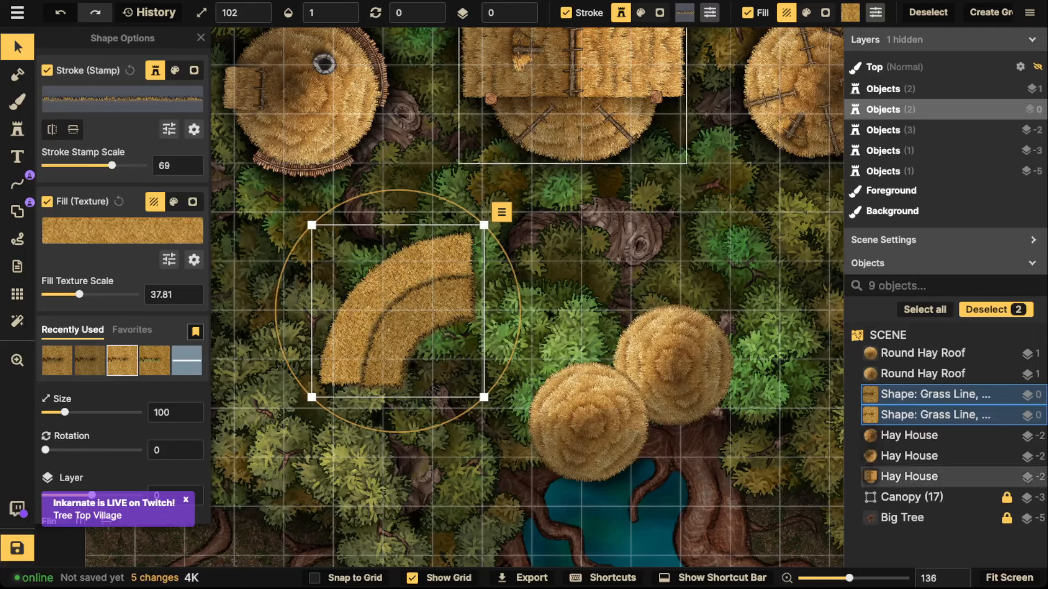
key("ctrl+g")
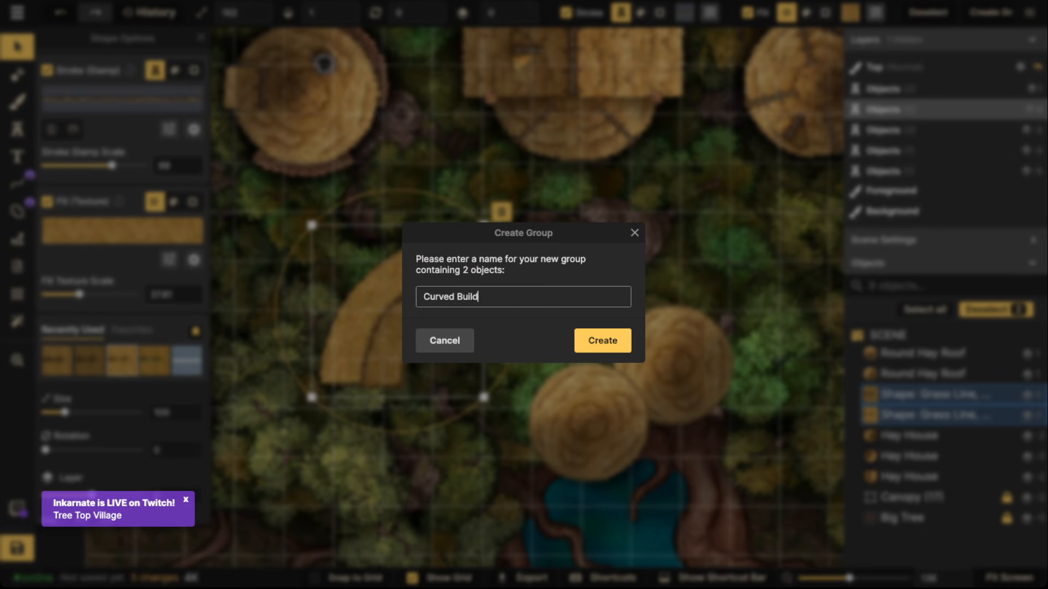
key("Return")
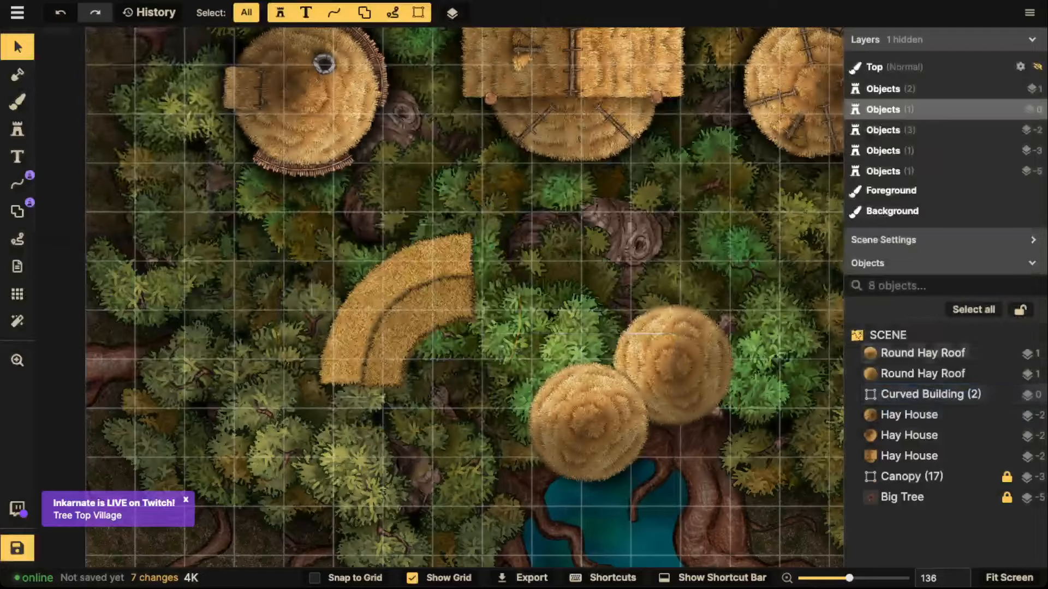
Shift the Curved Building group slightly west and rotate it to 270 degrees.
left_click(382, 299)
left_click_drag(382, 299, 358, 293)
scroll(385, 330, "down", 16)
scroll(385, 338, "up", 4)
scroll(358, 293, "down", 7)
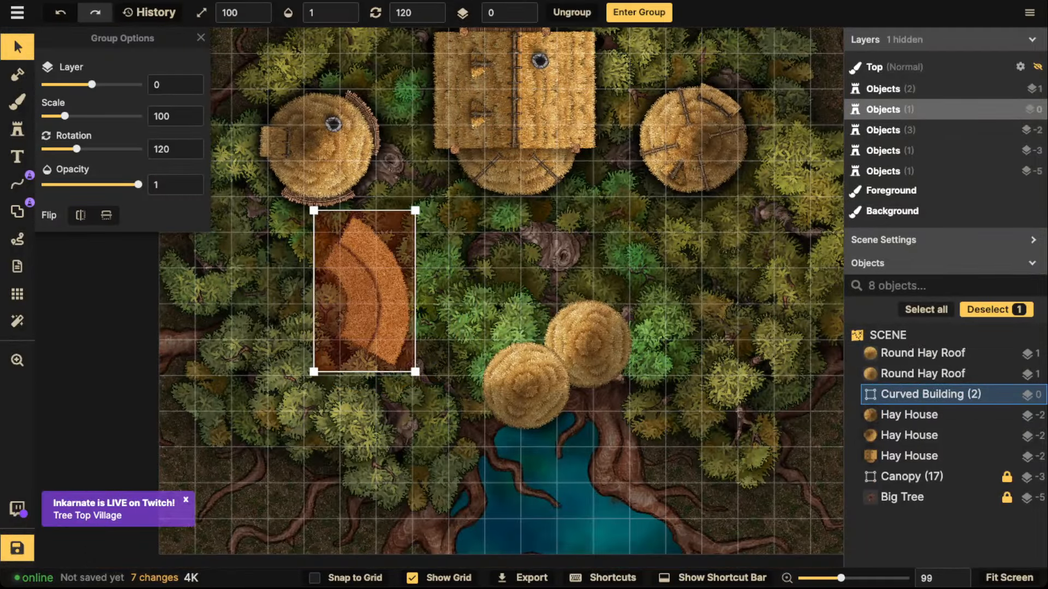
scroll(361, 297, "down", 3)
scroll(360, 298, "up", 2)
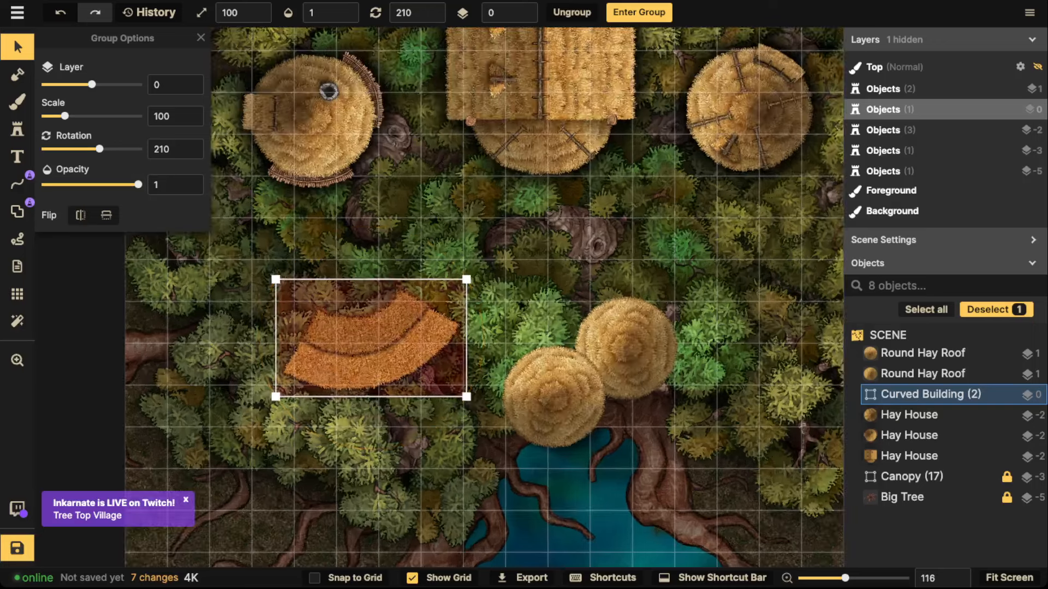
scroll(360, 297, "down", 3)
scroll(350, 295, "down", 1)
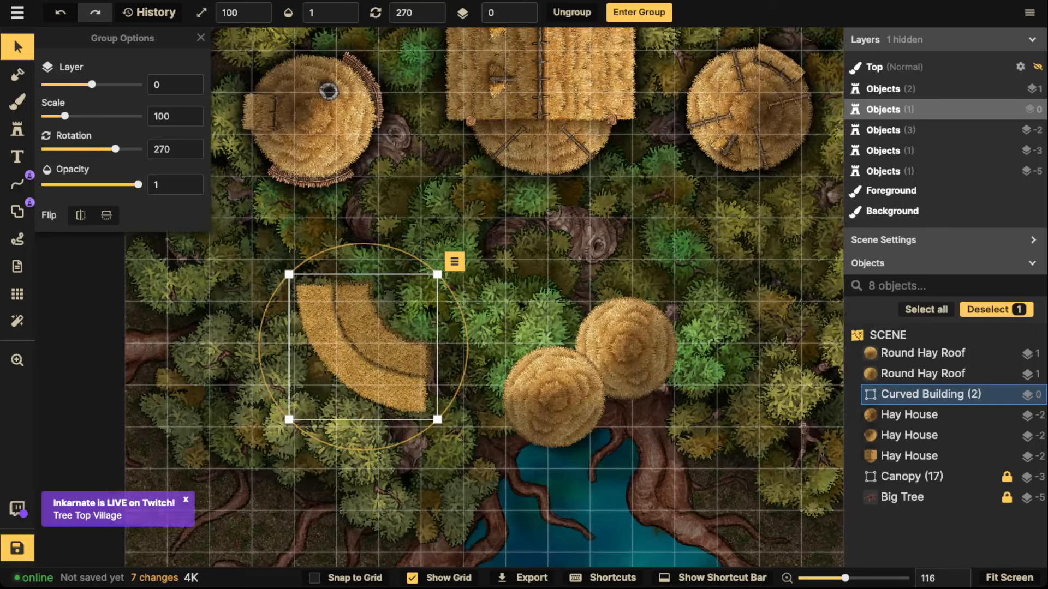
scroll(350, 295, "up", 2)
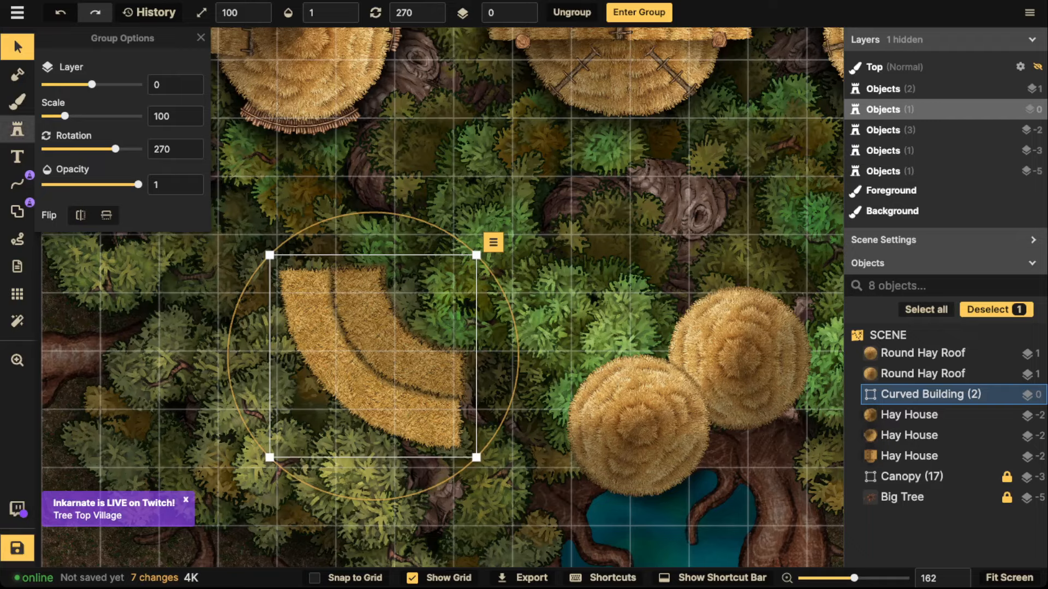
Search the stamp catalog for roof, pick the rectangular hay roof set from Farmstead: Home and choose its dormer variant 13.
left_click(18, 129)
left_click(123, 95)
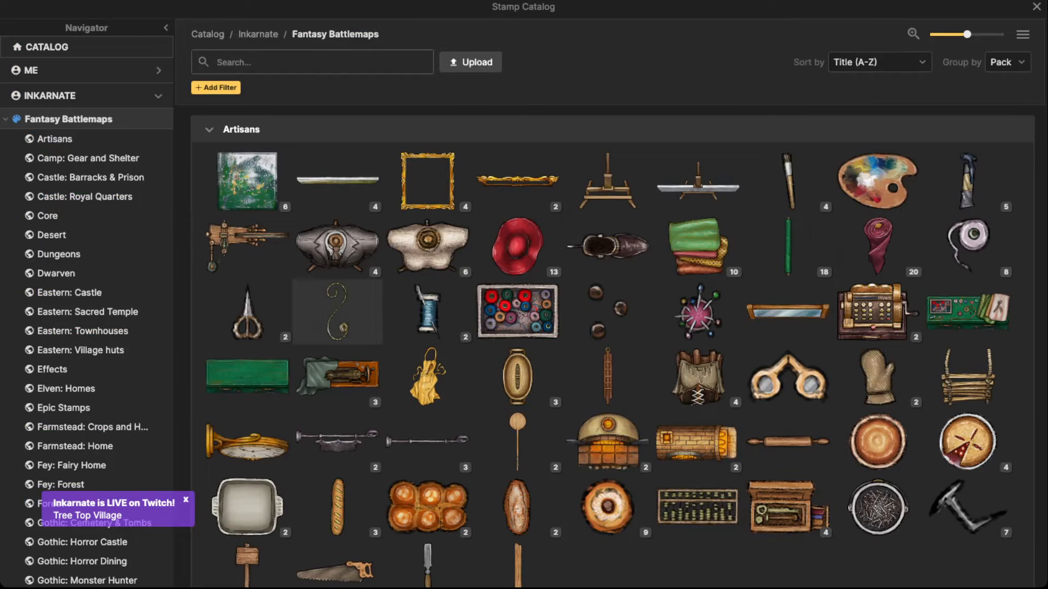
type("roof")
key("Return")
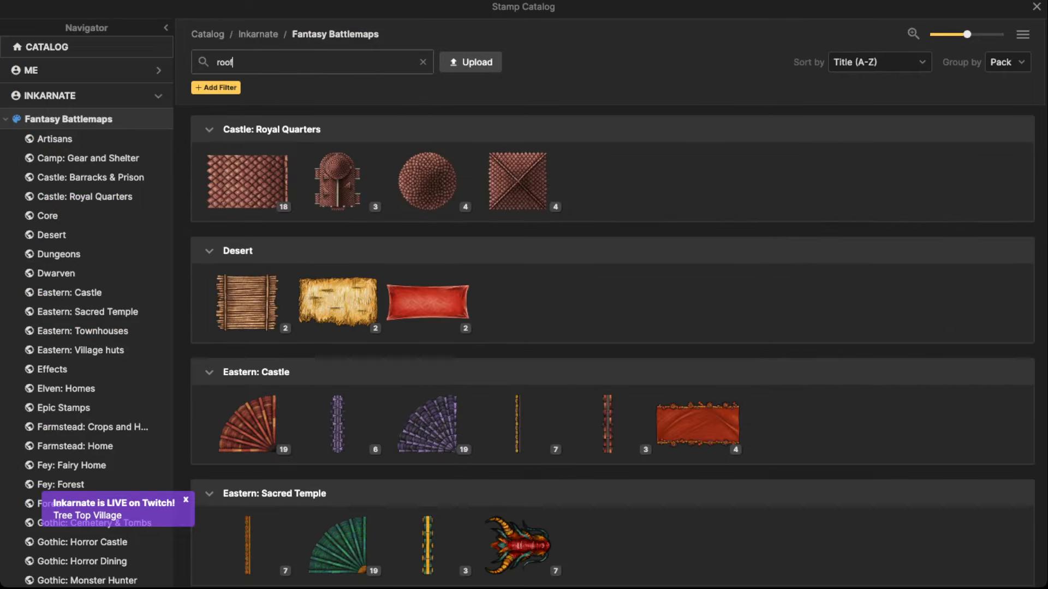
scroll(612, 349, "down", 20)
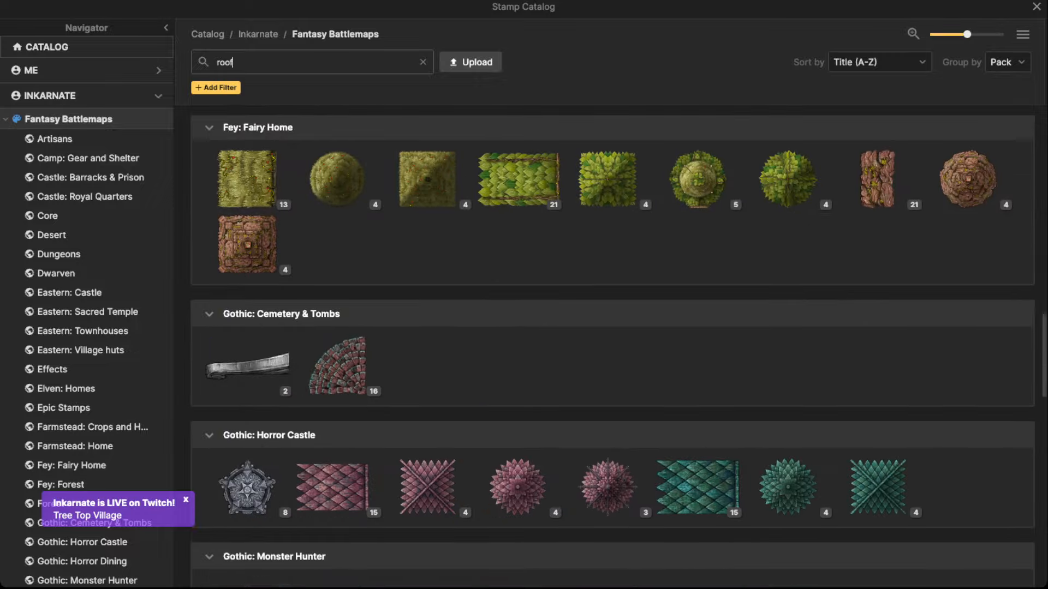
scroll(613, 350, "up", 5)
left_click(337, 326)
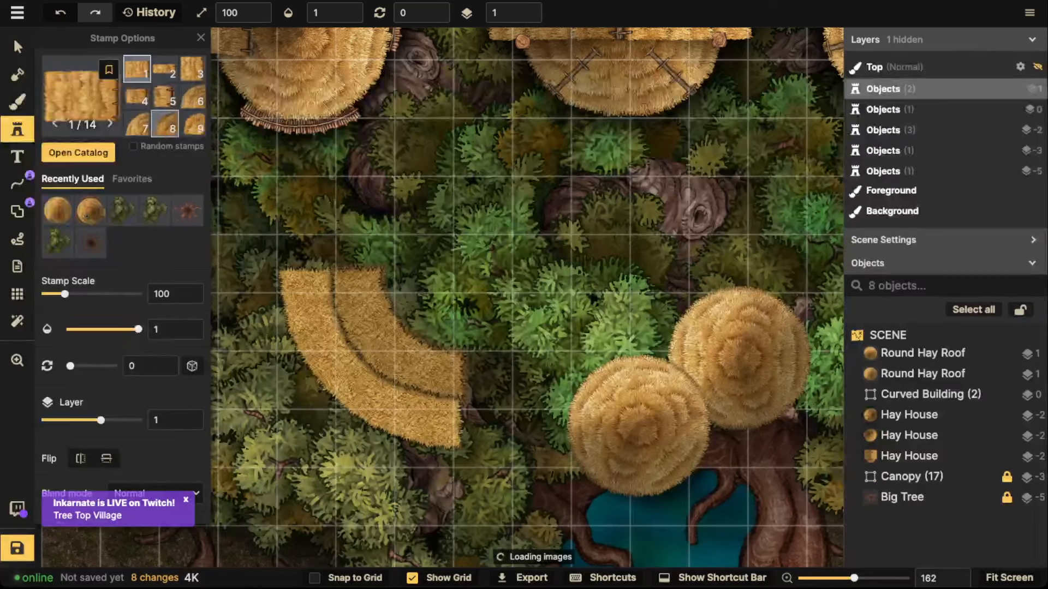
scroll(165, 96, "down", 2)
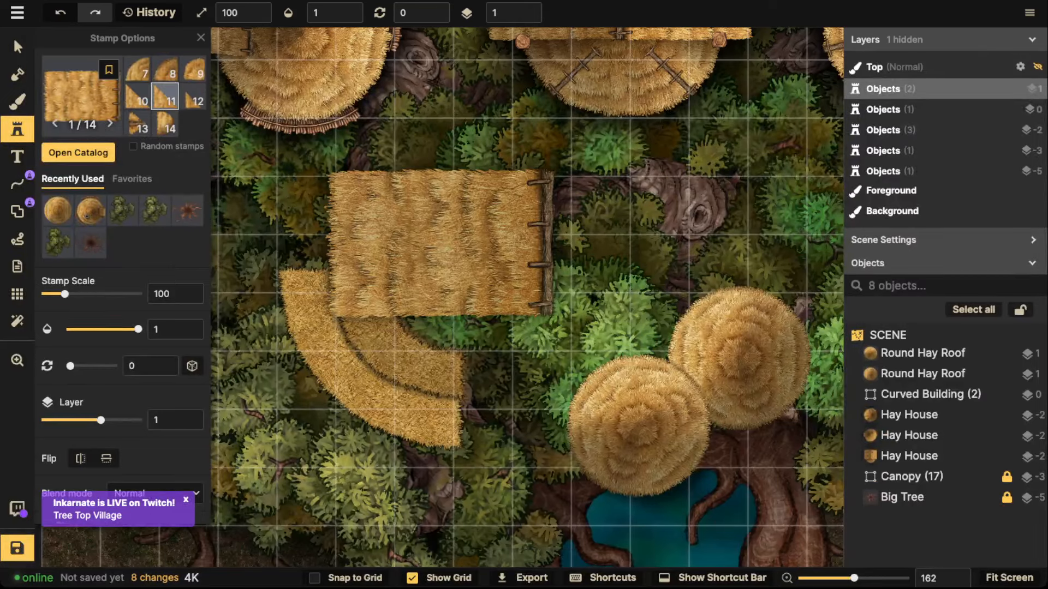
left_click(137, 124)
Place three hay dormers at scale 40 along the curved roof's outer half, rotated to 345, 315 and 285 degrees.
scroll(308, 323, "up", 5)
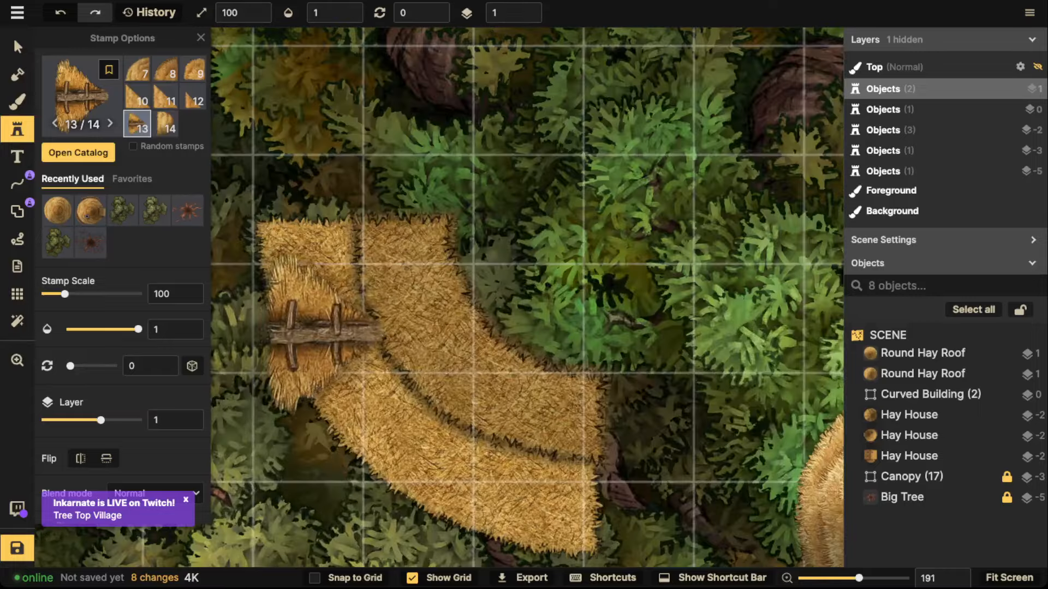
scroll(325, 330, "down", 5)
scroll(326, 323, "down", 2)
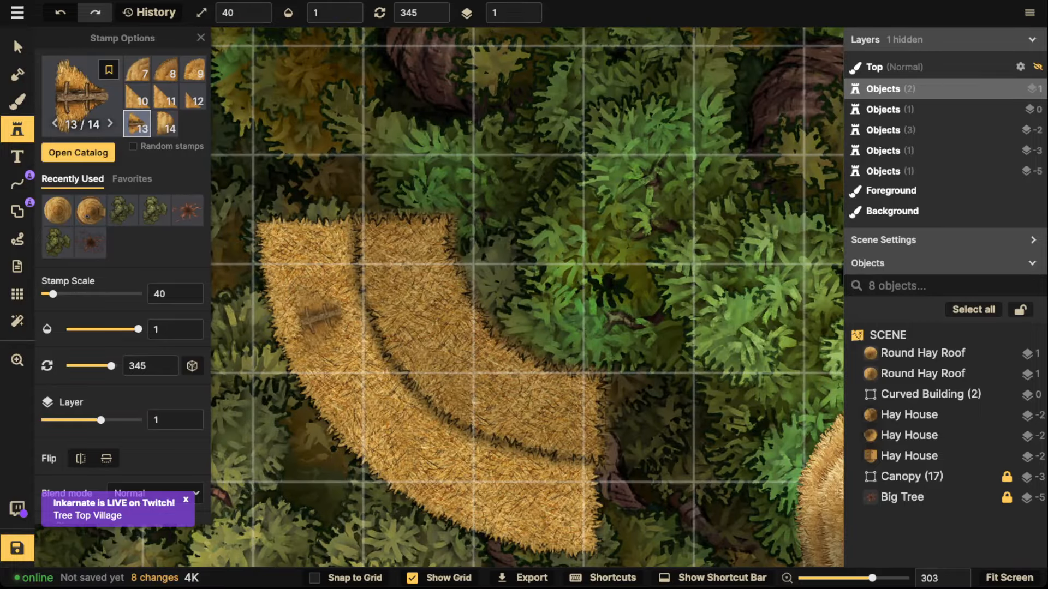
left_click(321, 316)
scroll(358, 420, "down", 2)
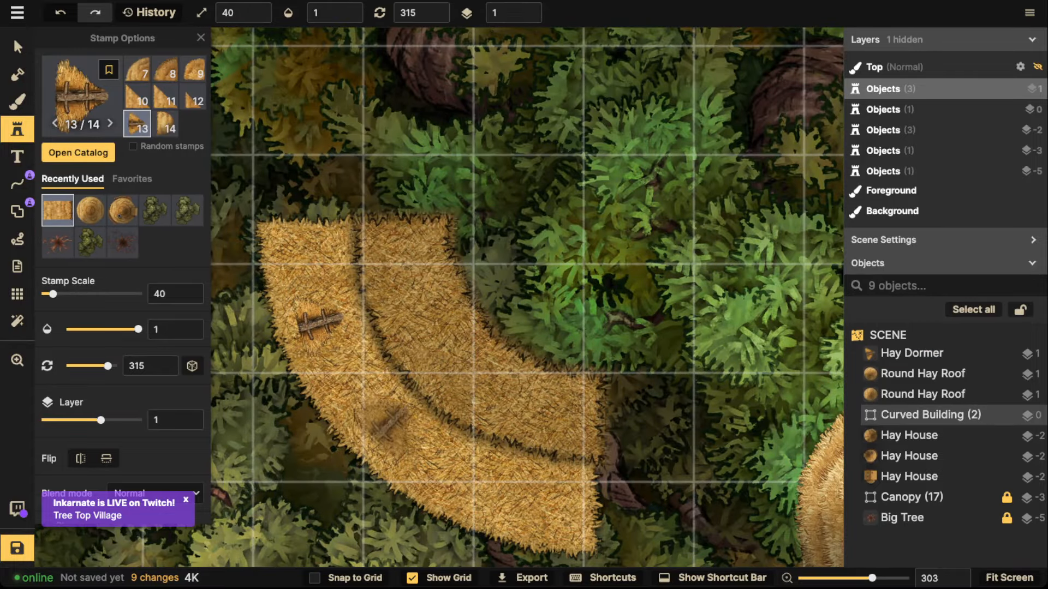
left_click(389, 434)
scroll(499, 499, "down", 2)
left_click(525, 498)
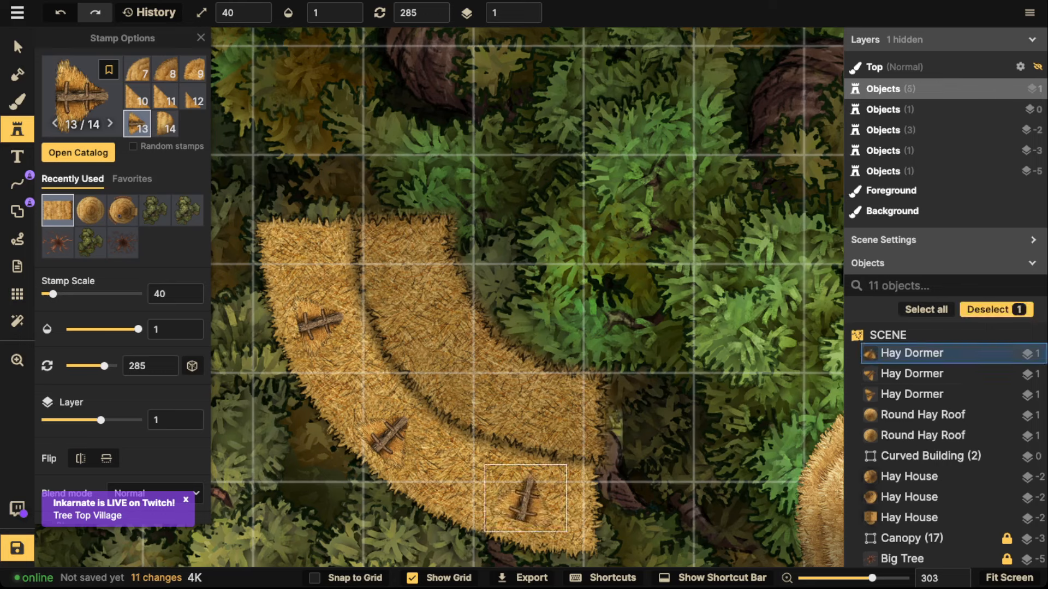
Set the dormer stamp's shadow to None and lower its brightness to 72.
scroll(122, 328, "down", 2)
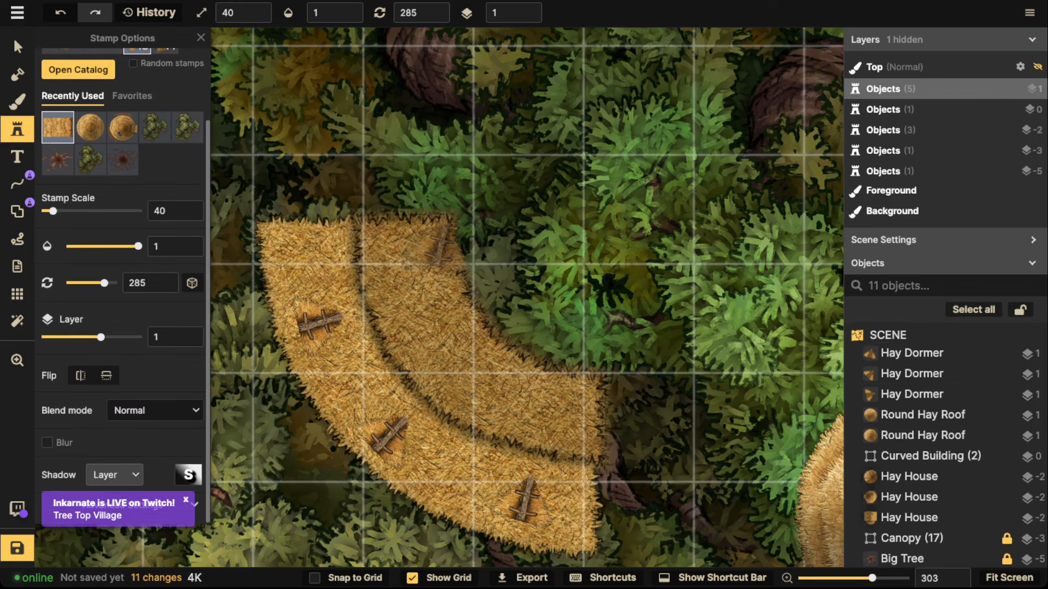
left_click(114, 474)
left_click(100, 329)
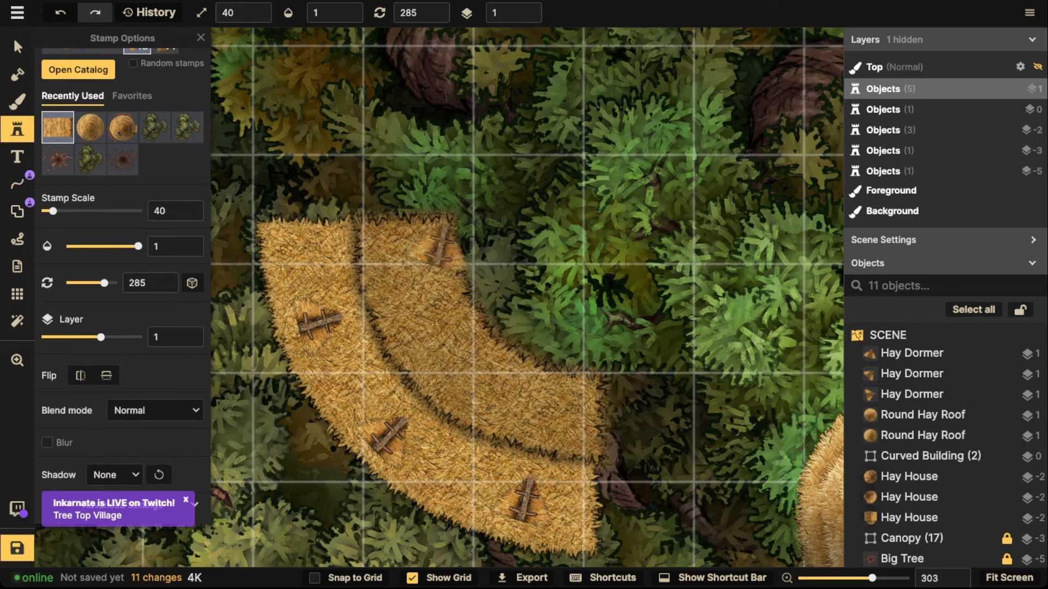
left_click(186, 499)
left_click(123, 505)
scroll(122, 327, "down", 3)
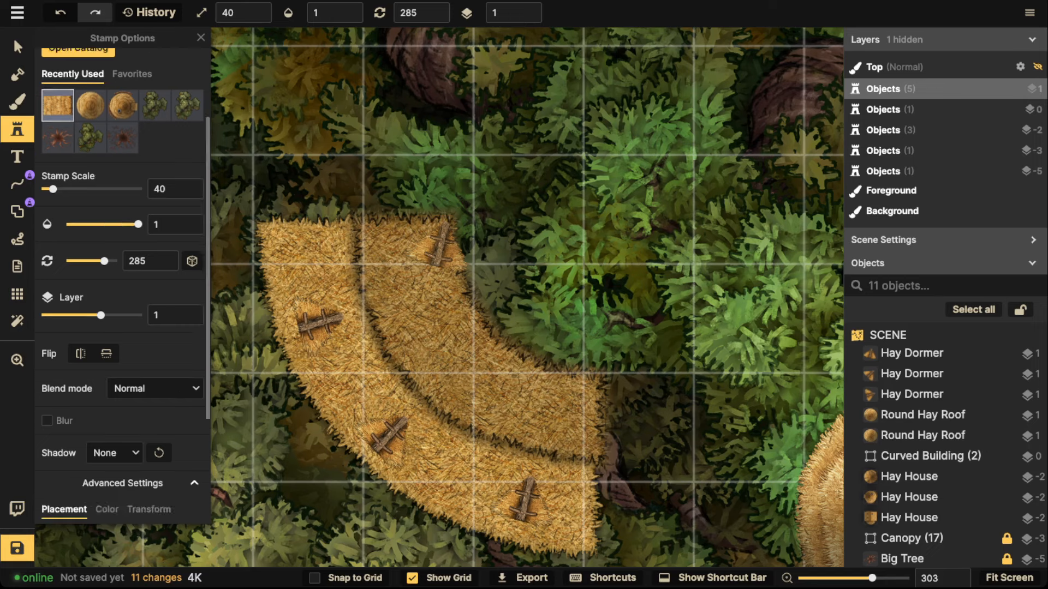
left_click(107, 348)
left_click_drag(94, 452, 81, 452)
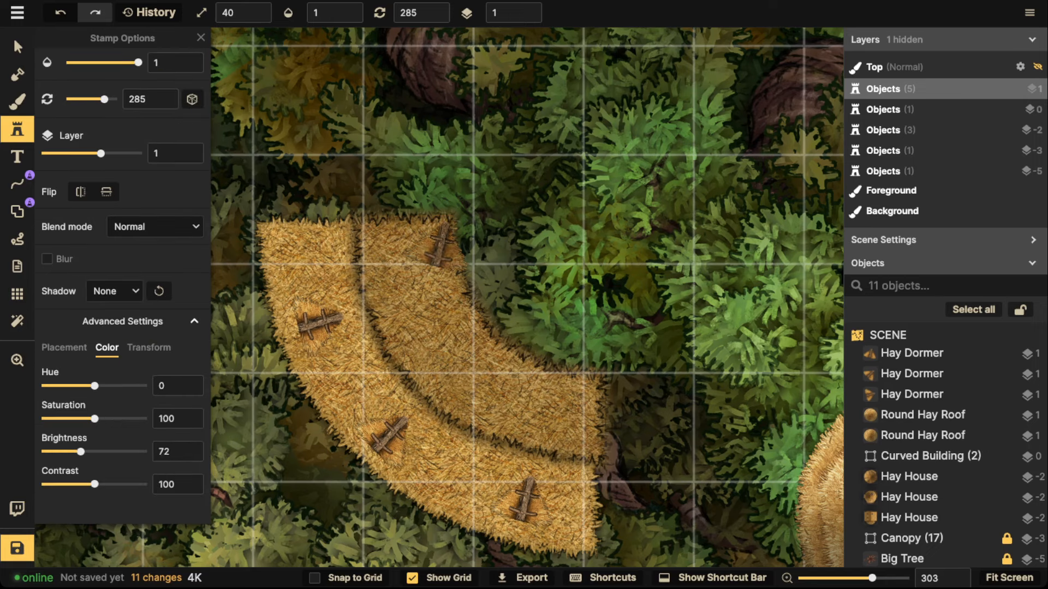
Place three darker dormers along the roof's inner half, turned to follow the curve from 165 to 105 degrees.
scroll(415, 295, "down", 8)
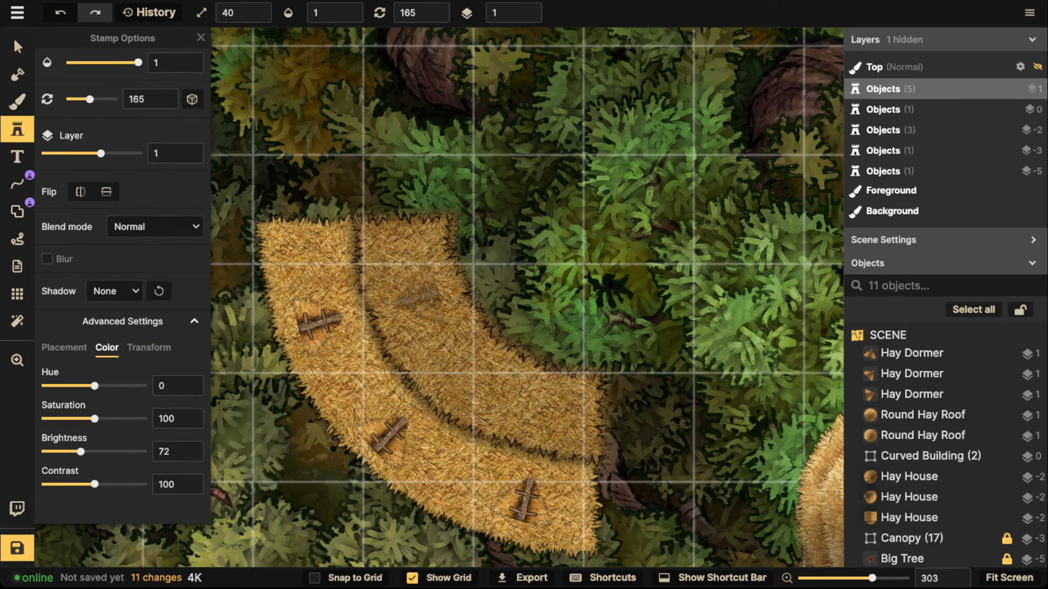
left_click(418, 295)
scroll(461, 376, "down", 2)
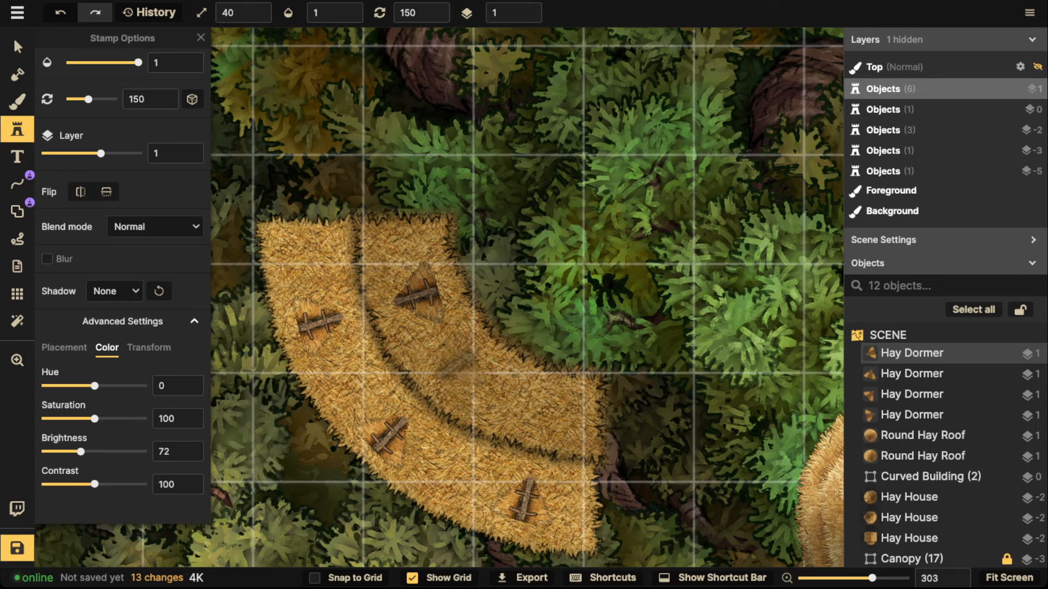
left_click(455, 367)
scroll(546, 395, "down", 1)
scroll(546, 404, "down", 1)
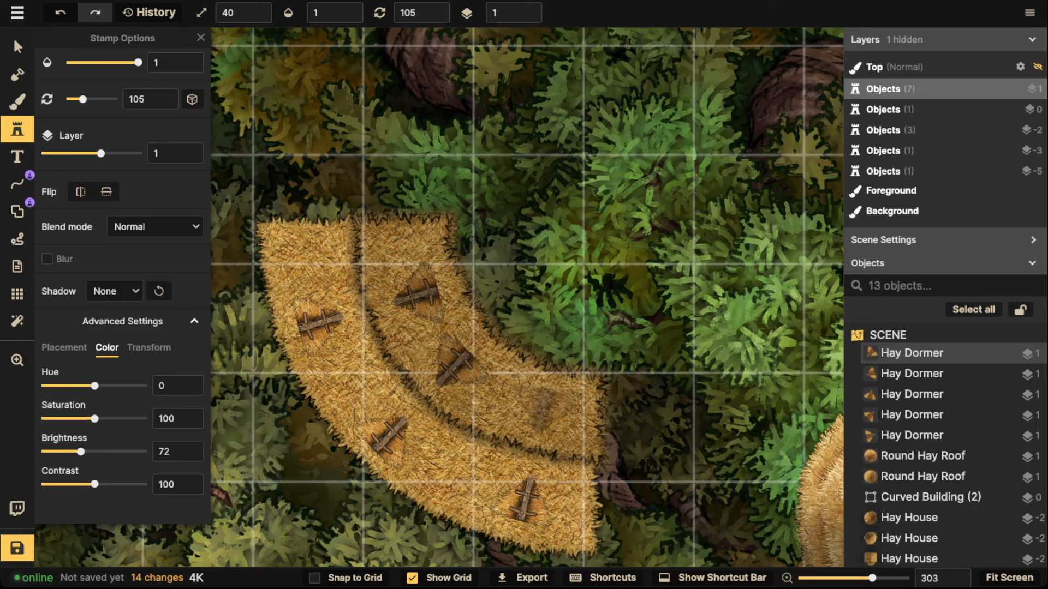
left_click(541, 410)
scroll(374, 240, "down", 2)
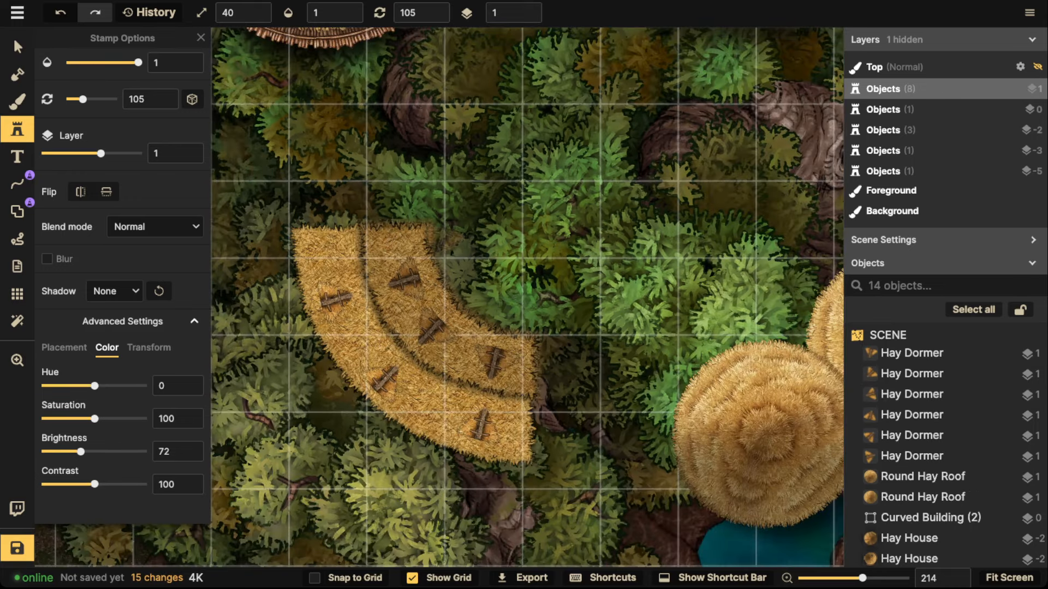
Delete the northernmost dormer on the curved roof's outer half.
left_click(18, 47)
left_click(335, 300)
key("Delete")
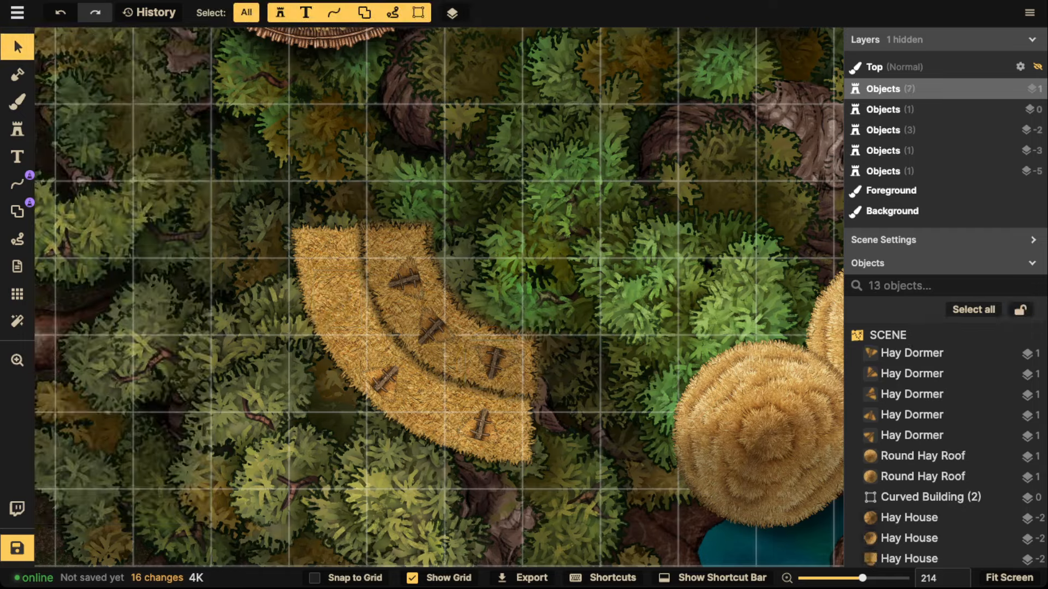
Search the stamp catalog for chimney and place the Core brick chimney at scale 40 near the north end of the roof's outer half.
left_click(17, 129)
left_click(75, 77)
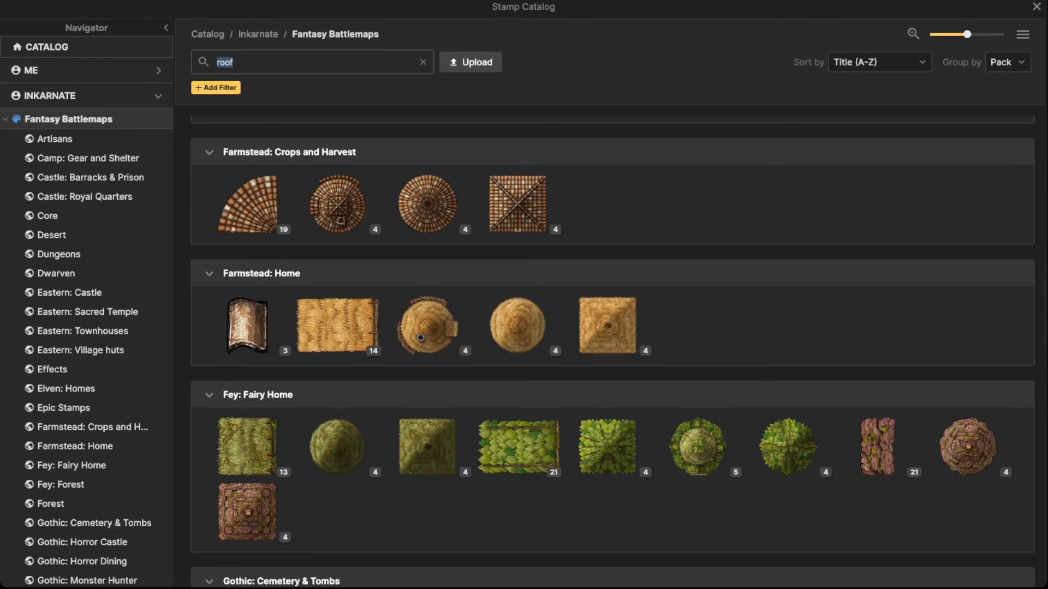
type("chimney")
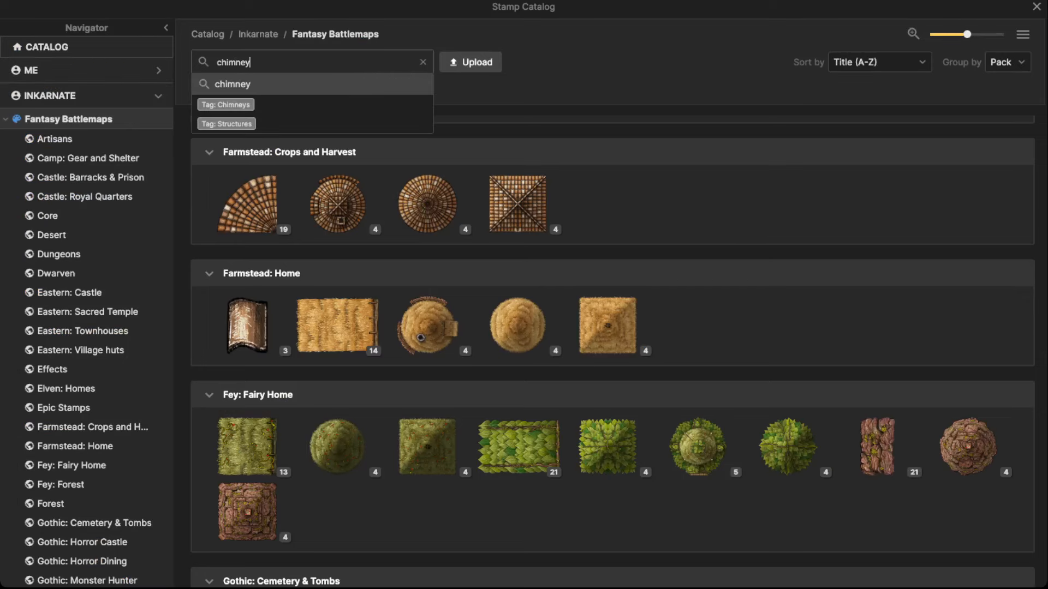
key("Return")
scroll(243, 181, "down", 1)
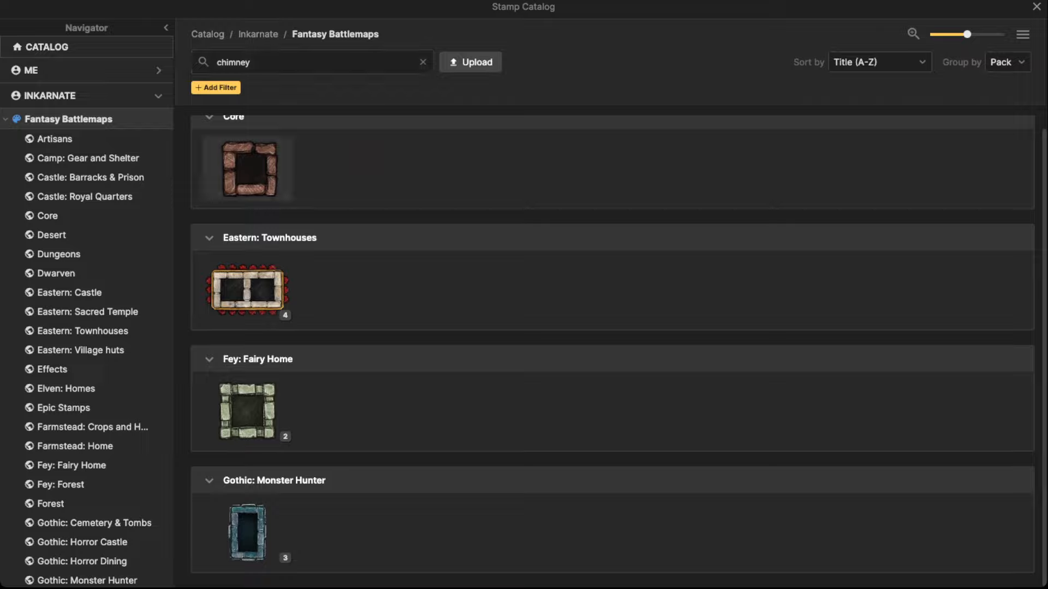
left_click(243, 169)
left_click(314, 285)
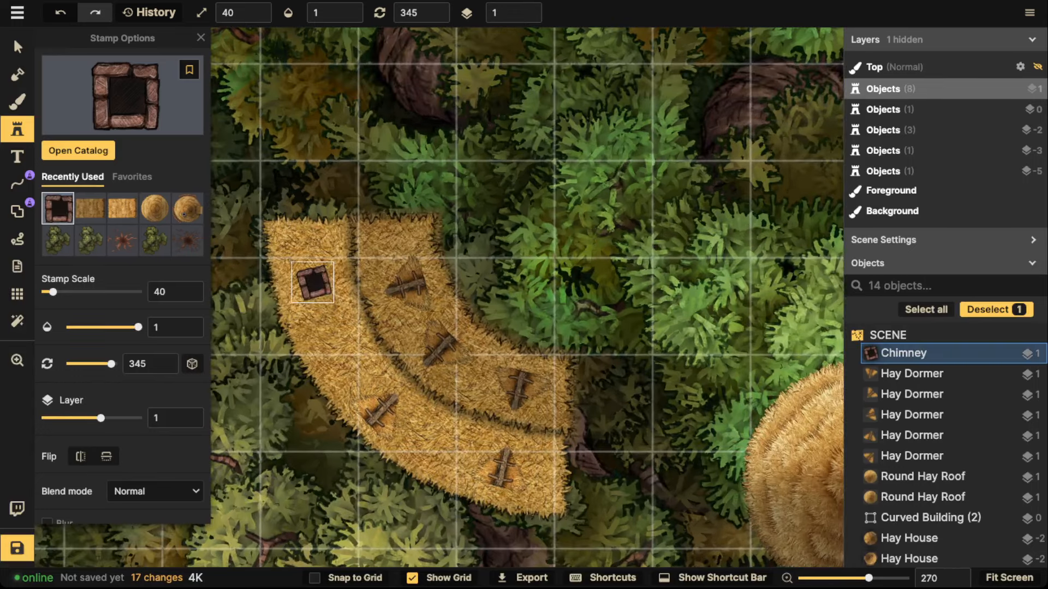
Nudge the chimney slightly south so it sits centred on the outer half of the curved roof.
key("v")
scroll(296, 274, "up", 2)
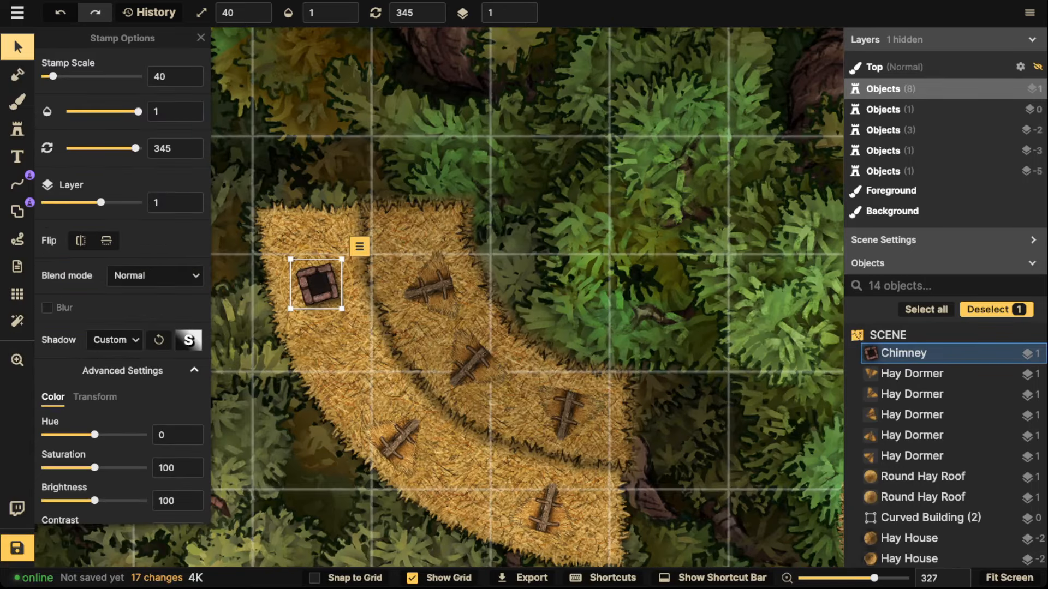
mouse_move(316, 284)
left_mouse_down()
mouse_move(312, 242)
mouse_move(309, 291)
left_mouse_up()
scroll(308, 271, "down", 1)
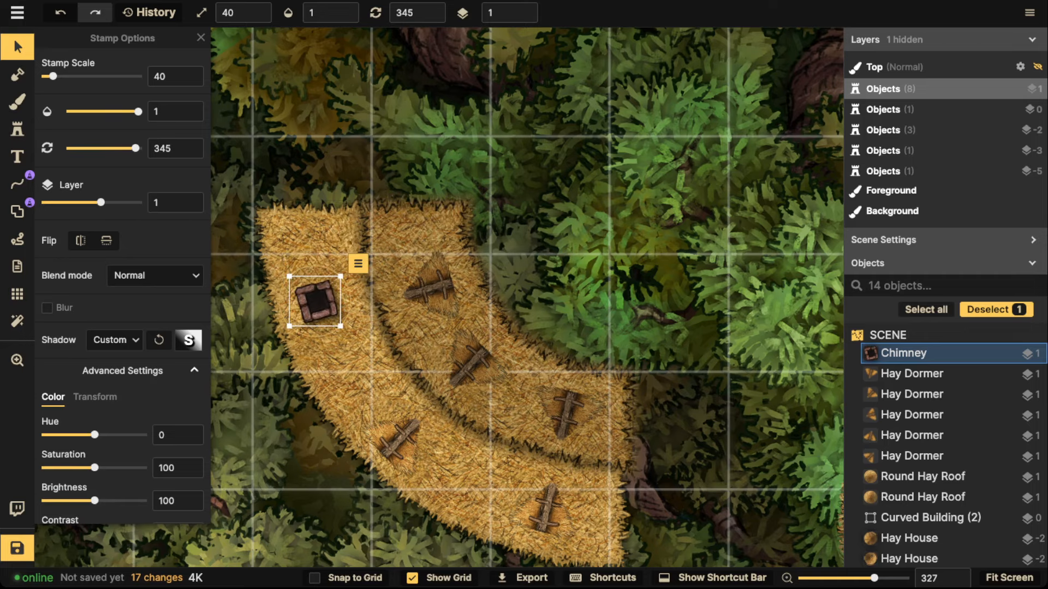
scroll(308, 272, "down", 2)
left_click(443, 245)
Place Hay Roof variant 3 at scale 40, rotated to 90 degrees, at the curved roof's north end on layer -2.
left_click(17, 129)
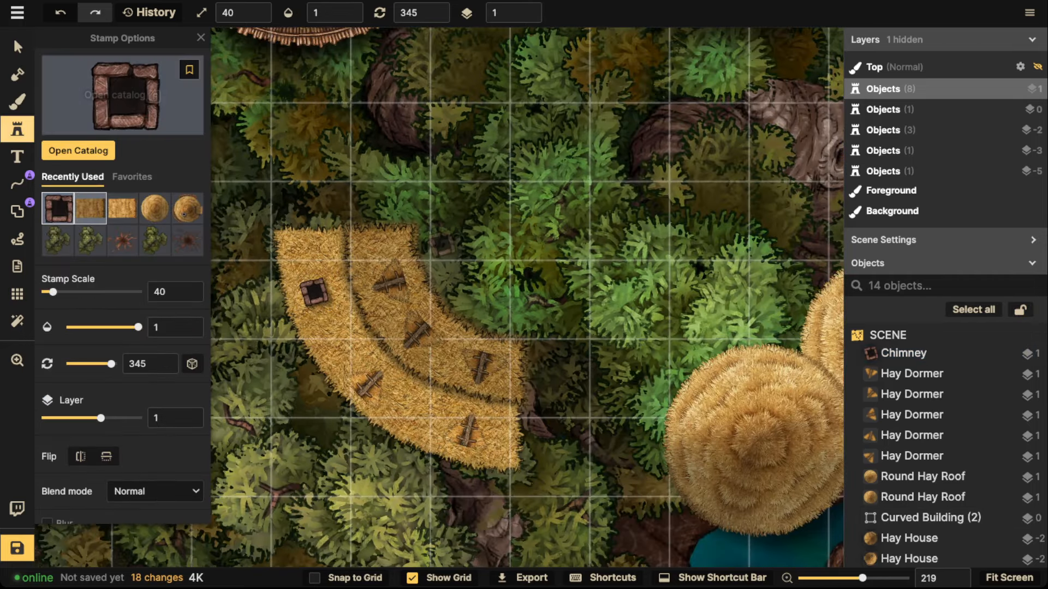
left_click(90, 207)
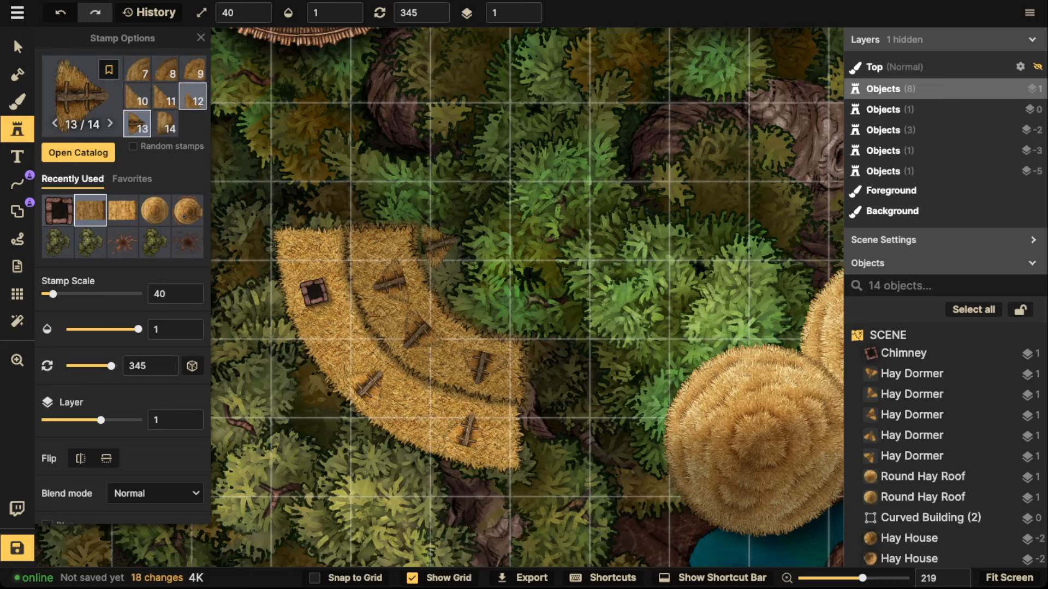
scroll(192, 96, "up", 2)
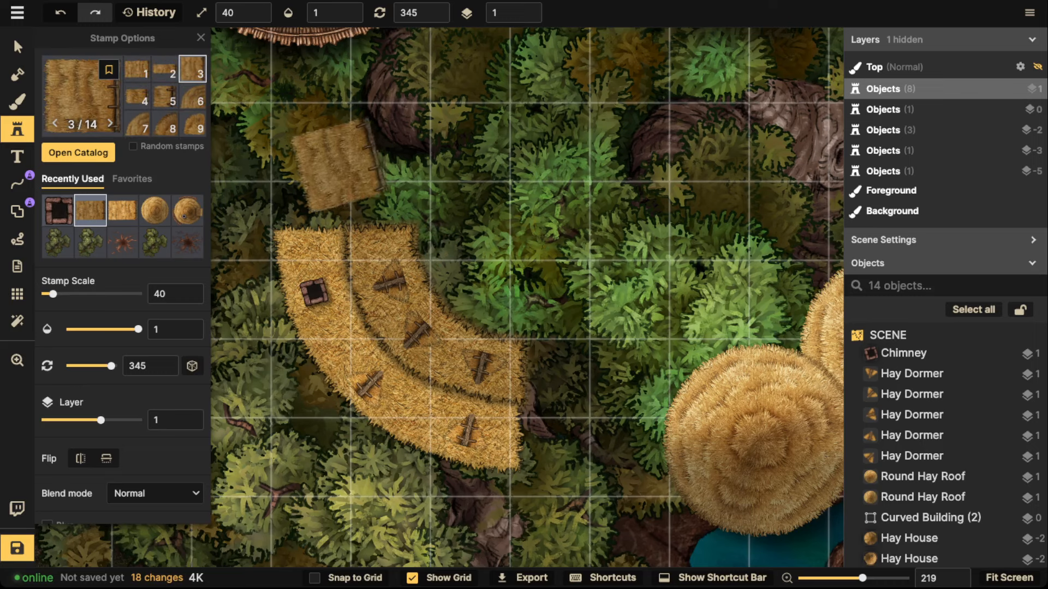
scroll(344, 180, "down", 7)
left_click(344, 212)
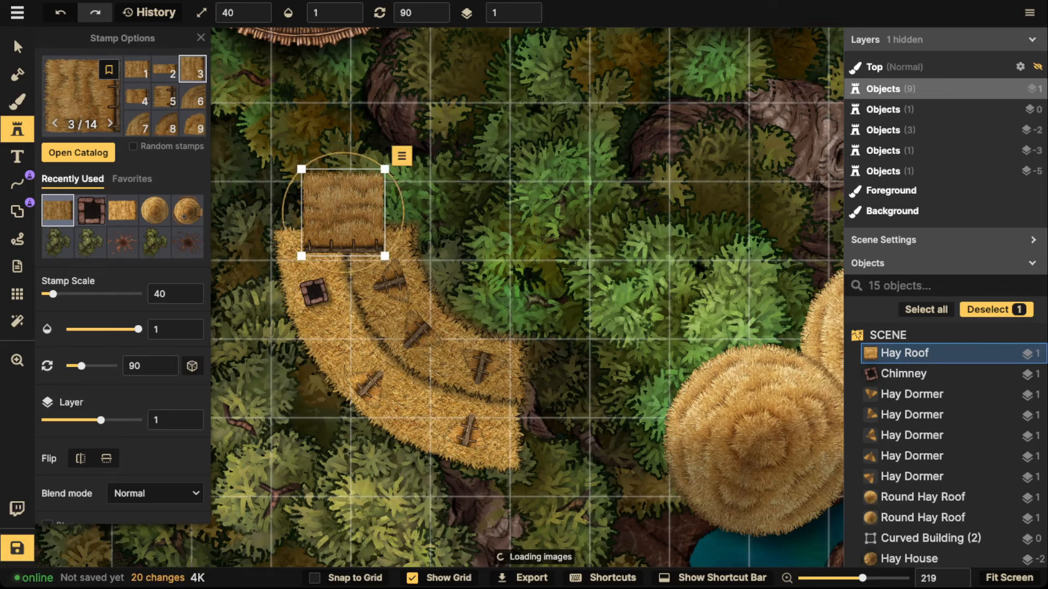
left_click(528, 17)
left_click(528, 18)
left_click(529, 18)
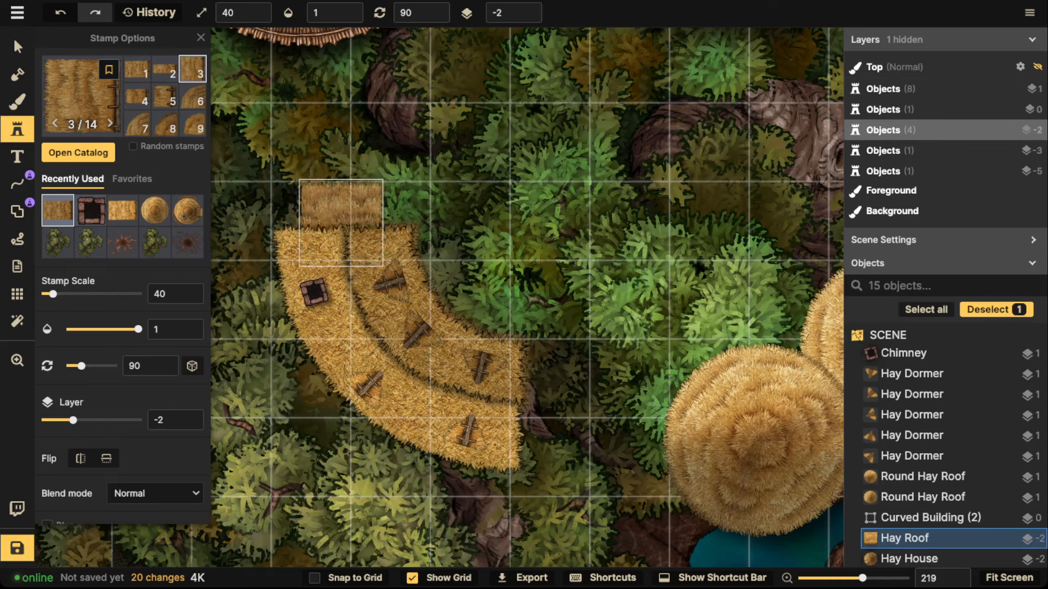
Group the curved building with its dormers, chimney and hay roof extension under the name Curved House.
left_click(17, 47)
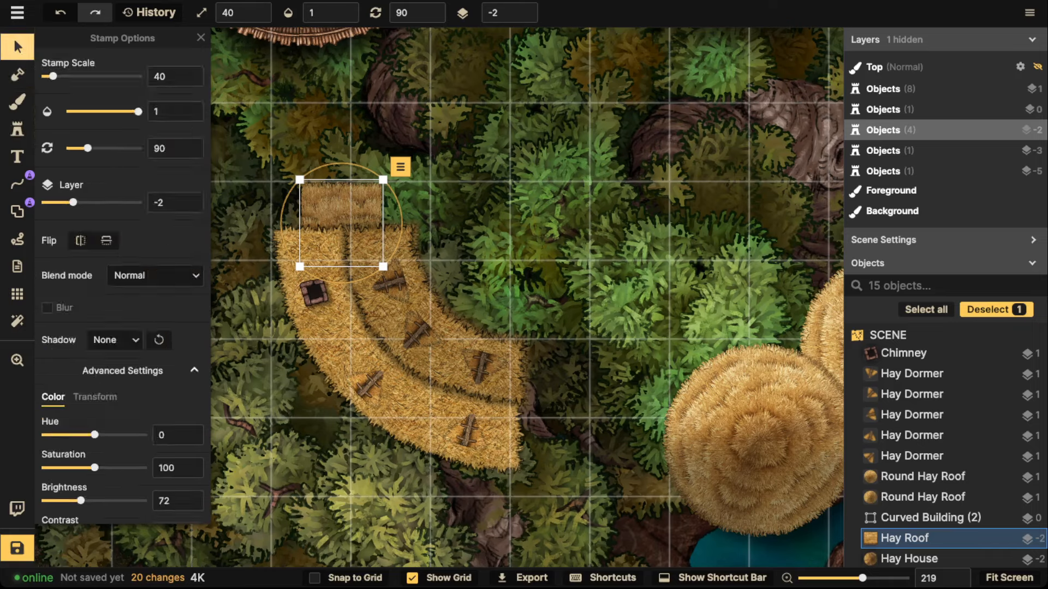
key("Escape")
left_click_drag(214, 187, 541, 483)
left_click(582, 12)
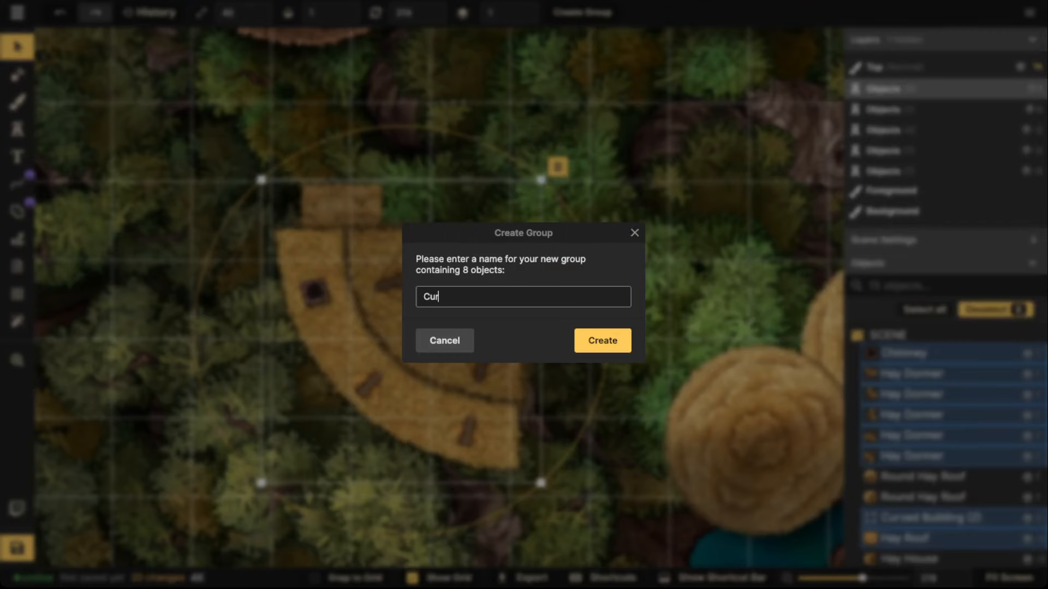
type("Curved House")
key("Return")
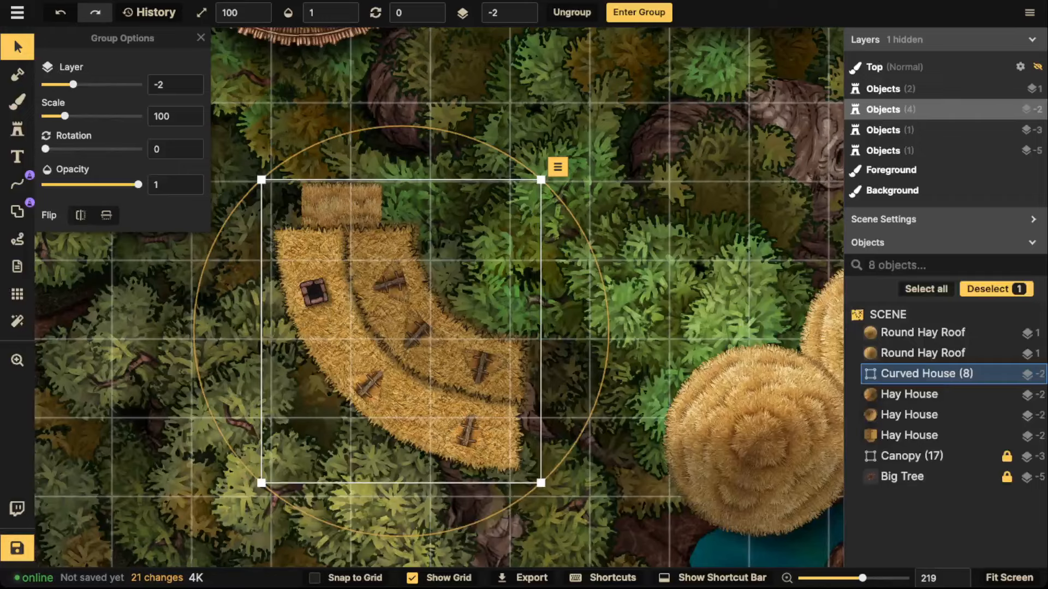
Hide the map grid.
key("Escape")
left_click(17, 295)
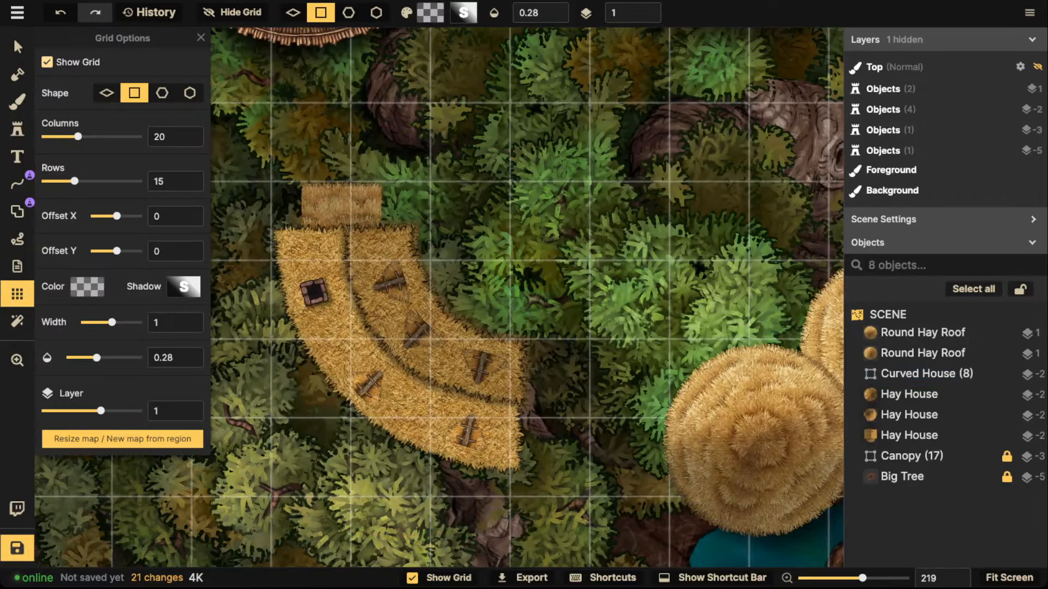
left_click(47, 63)
Move the Curved House group above the northwestern round house and rotate it to 150 degrees.
left_click(17, 47)
scroll(327, 290, "down", 4)
left_click_drag(326, 290, 547, 151)
scroll(349, 210, "down", 4)
key("r")
key("r")
key("r")
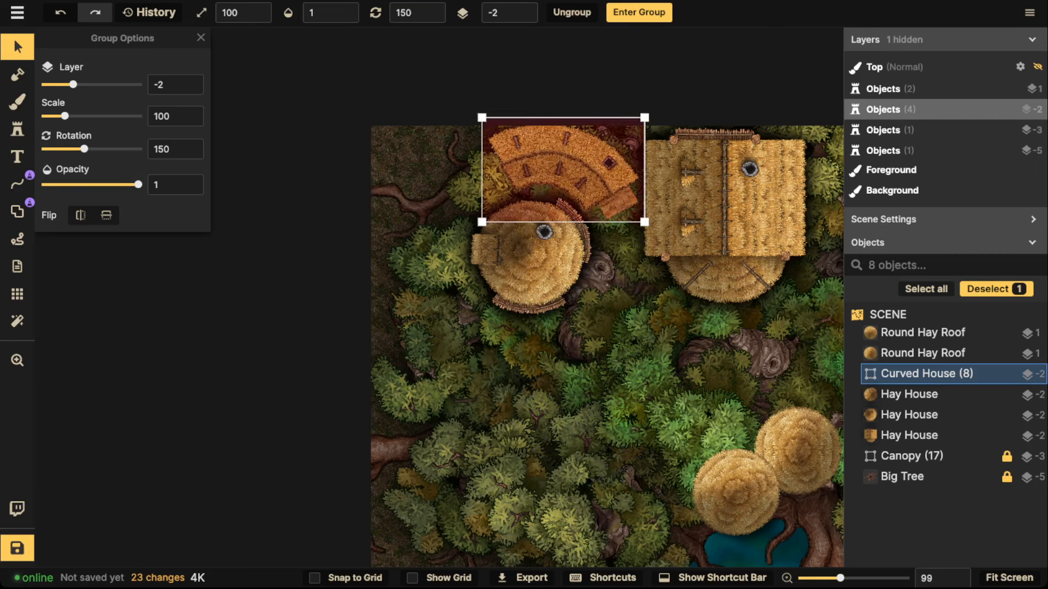
Paste a copy of the curved house, rotate it to 30 degrees and fit it around the west side of the northwestern round house.
key("ctrl+v")
scroll(506, 347, "down", 15)
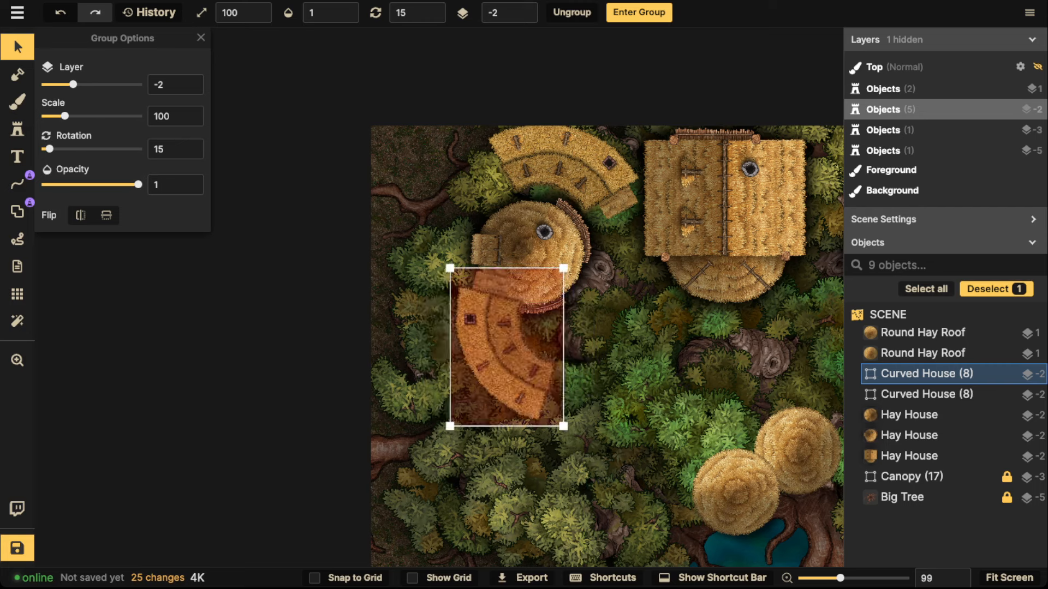
left_click_drag(506, 347, 438, 279)
scroll(444, 290, "up", 1)
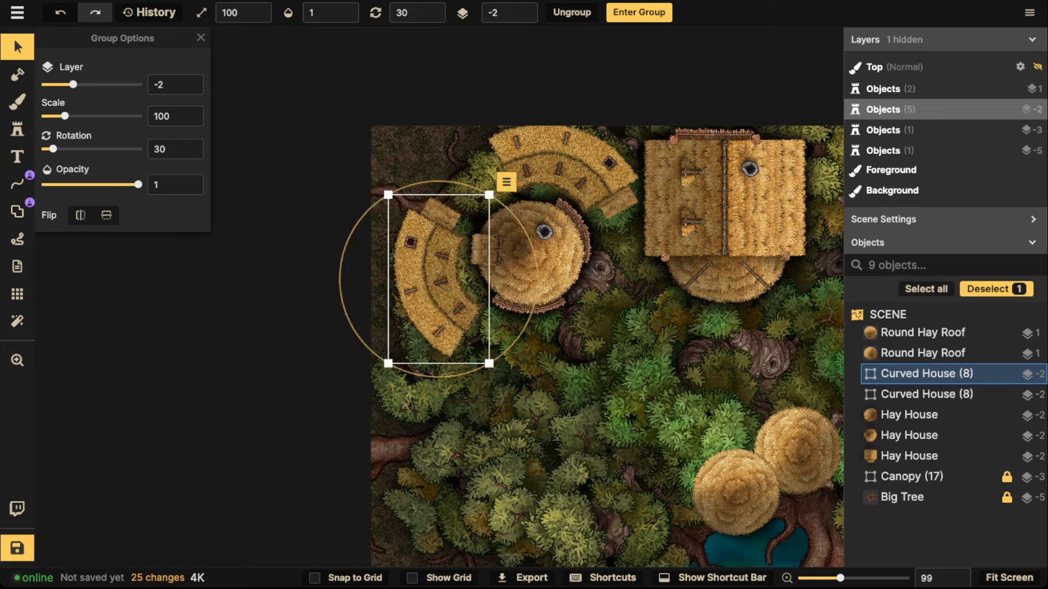
Paste another curved house, rotate it to 210 degrees and place it along the east side of the northeastern round house.
key("Escape")
scroll(486, 251, "down", 2)
left_click_drag(522, 258, 363, 230)
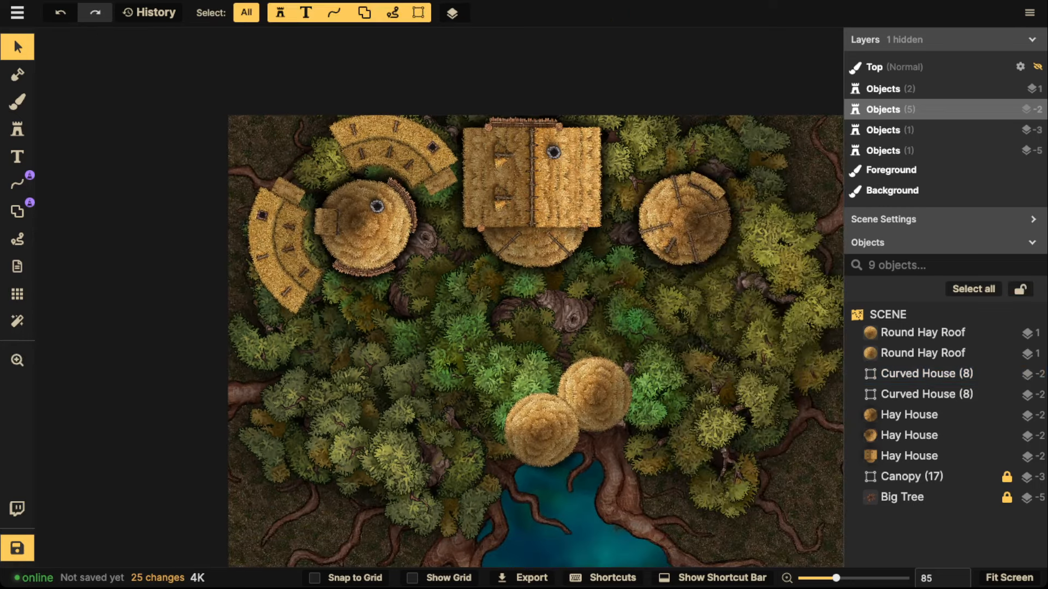
key("ctrl+v")
scroll(768, 309, "up", 2)
scroll(773, 222, "up", 2)
left_click_drag(770, 307, 761, 184)
Paste a fourth curved house, rotate it to 300 degrees and place it just south of the northeastern round house.
key("ctrl+v")
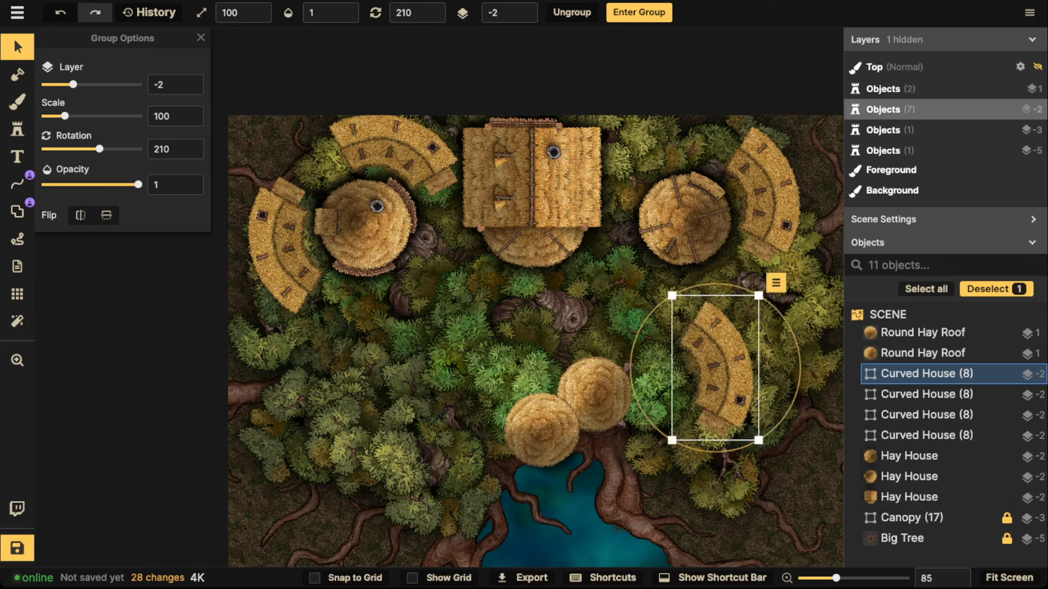
scroll(714, 367, "up", 7)
left_click_drag(718, 370, 701, 296)
scroll(709, 300, "down", 1)
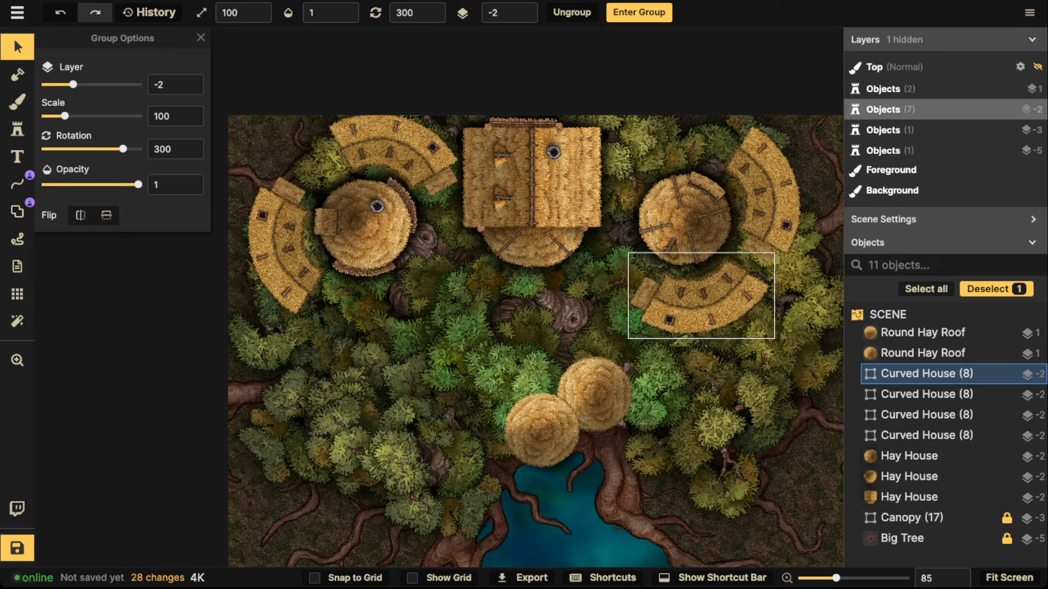
Rotate the northernmost curved house to 135 degrees, shift it slightly west, and nudge the western curved house into line.
left_click(393, 148)
scroll(393, 147, "down", 1)
left_click_drag(393, 147, 369, 142)
left_click_drag(287, 245, 290, 249)
Inside the western curved house group, move the hay roof extension to the outer west side and turn it to fit.
double_click(290, 195)
left_click_drag(290, 195, 253, 266)
scroll(248, 250, "down", 8)
scroll(249, 257, "down", 1)
double_click(367, 146)
left_click(367, 146)
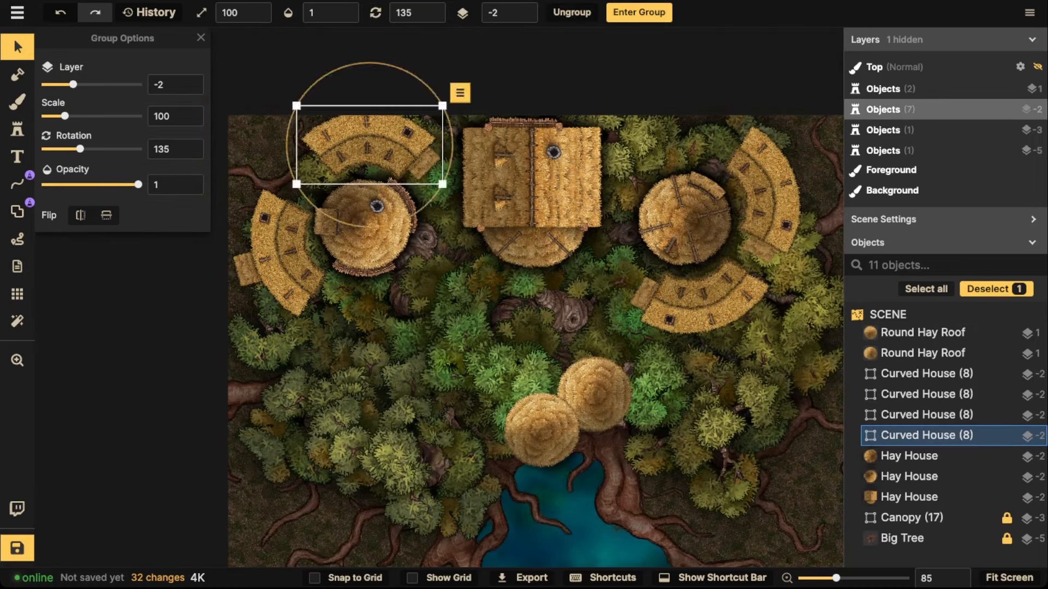
double_click(367, 146)
Inside the eastern curved house group, move the hay roof extension to the house's north end and rotate it to fit.
double_click(763, 243)
double_click(763, 243)
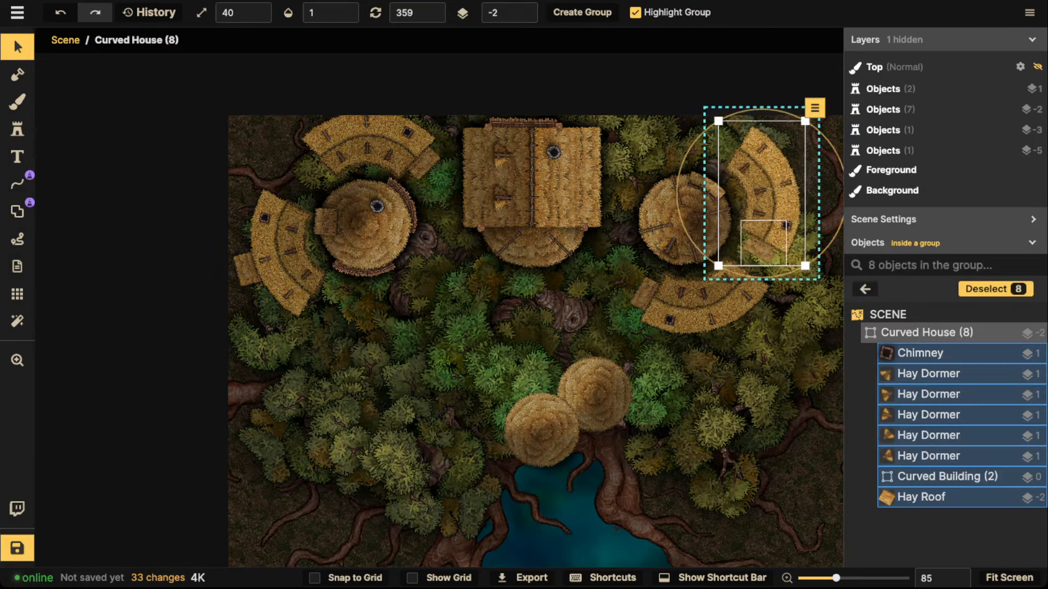
left_click(763, 243)
left_click_drag(764, 242, 732, 143)
scroll(723, 140, "up", 6)
key("Escape")
key("Escape")
Delete the two overlapping round hay roofs above the pond.
scroll(507, 219, "down", 3)
left_click_drag(507, 220, 486, 203)
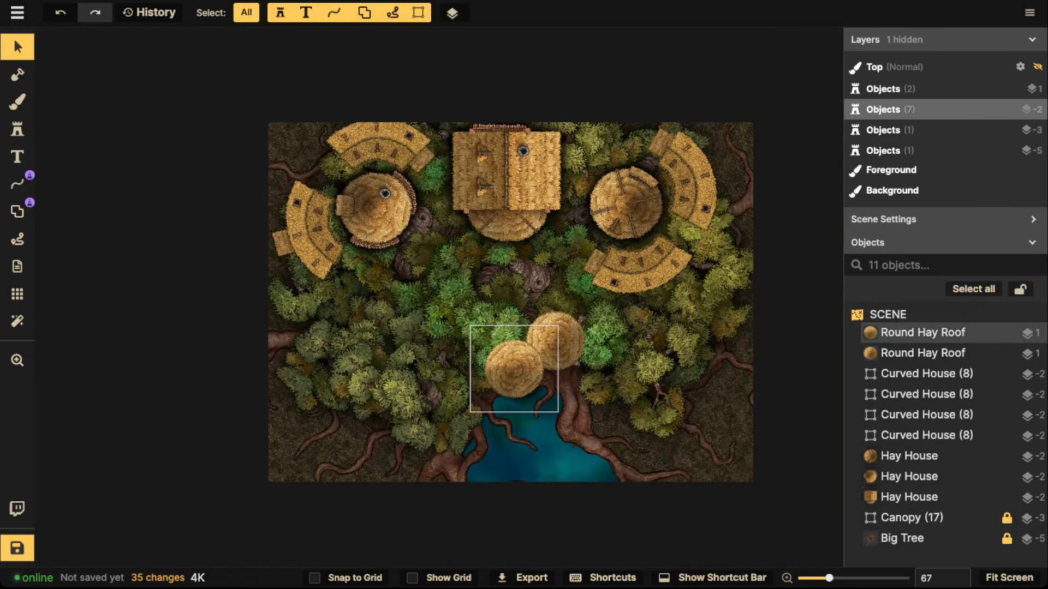
left_click(513, 369)
key("Delete")
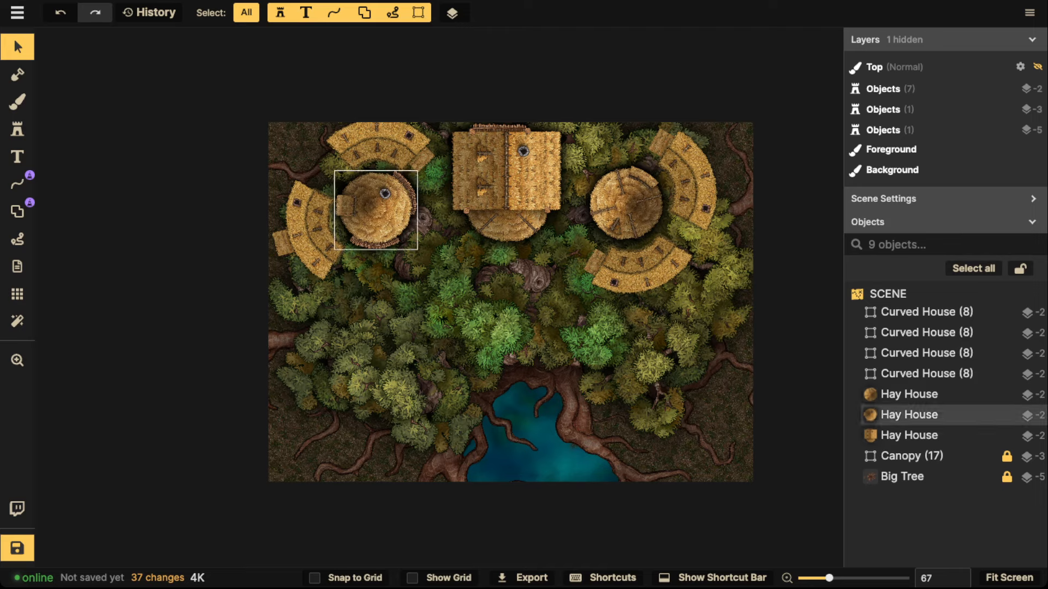
left_click(379, 146)
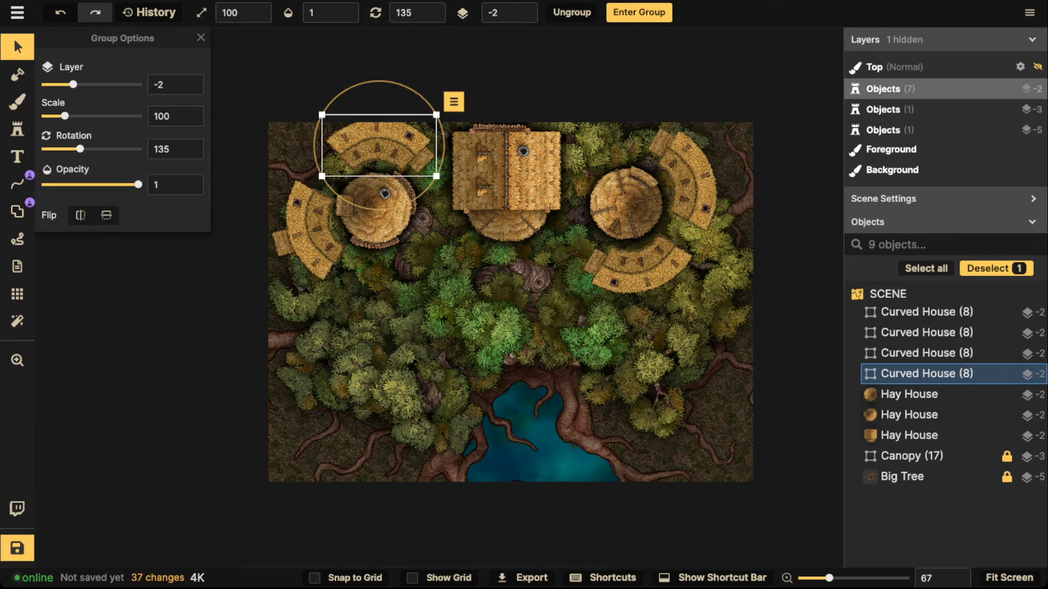
left_click(376, 210)
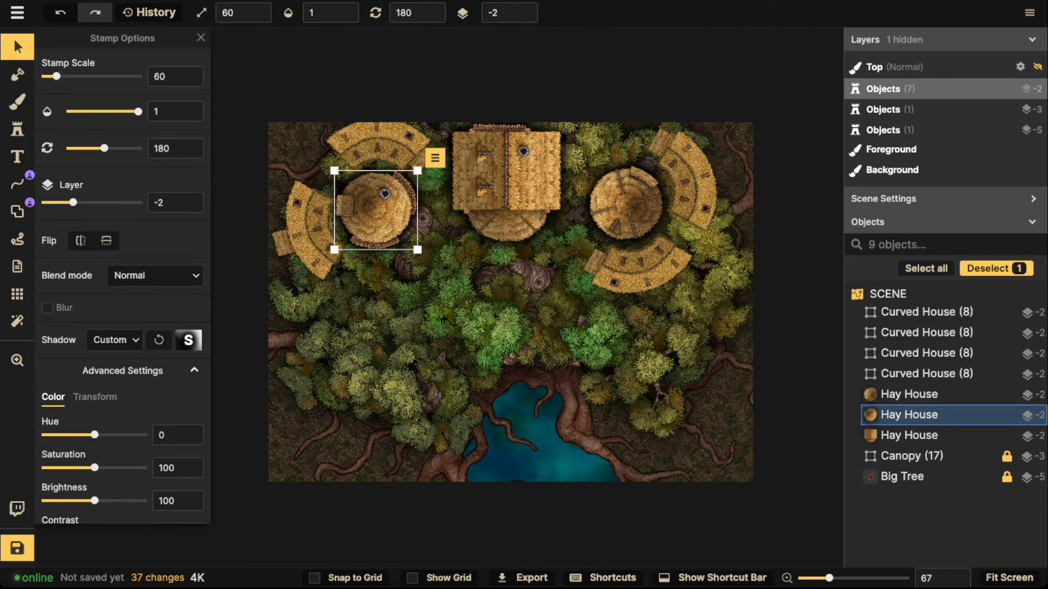
left_click(18, 129)
scroll(418, 367, "up", 2)
key("Left")
scroll(397, 310, "down", 2)
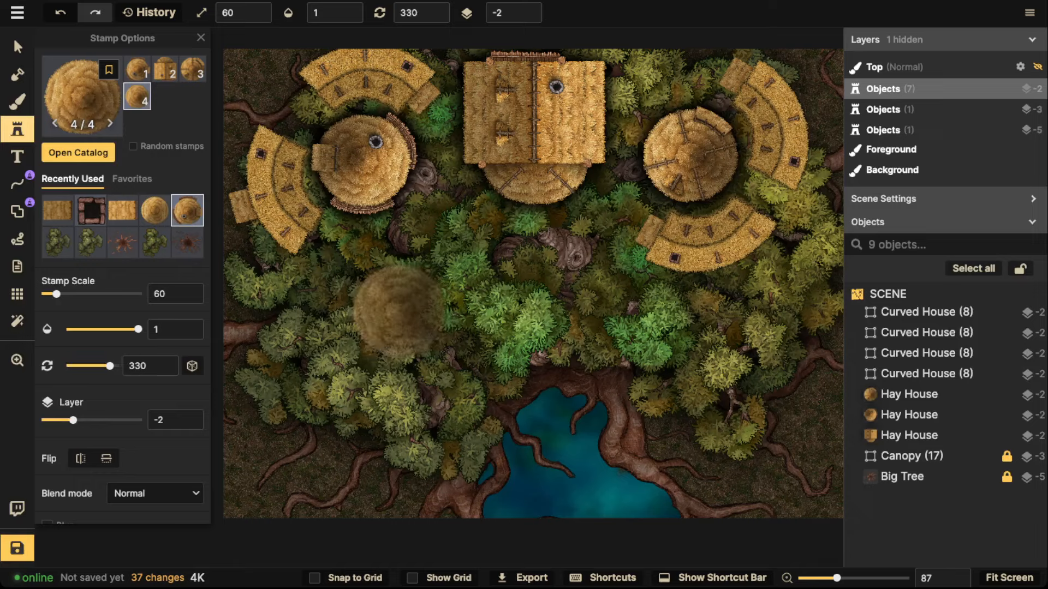
scroll(399, 311, "down", 1)
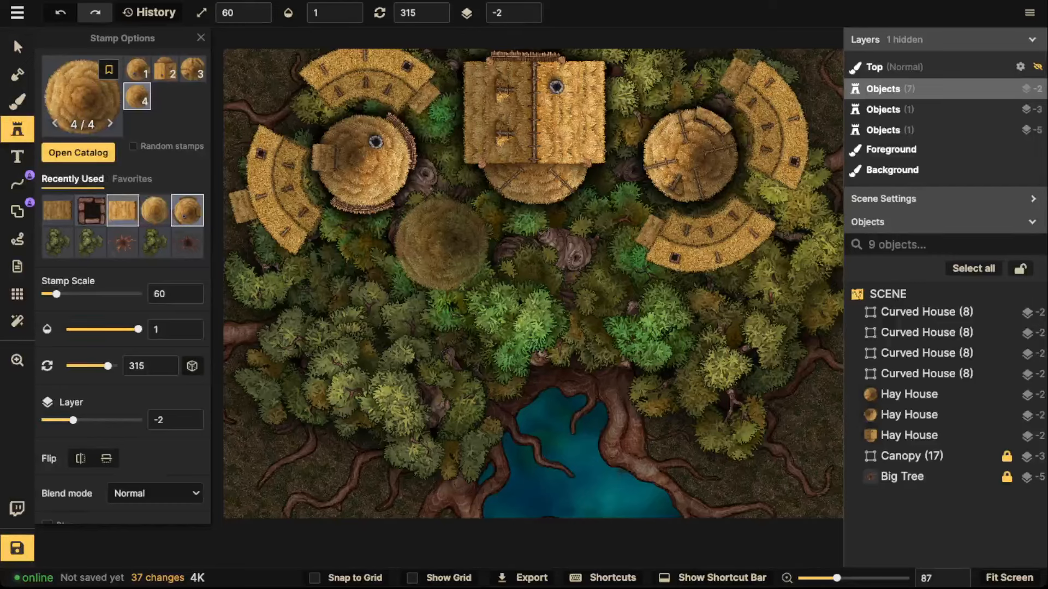
left_click(155, 210)
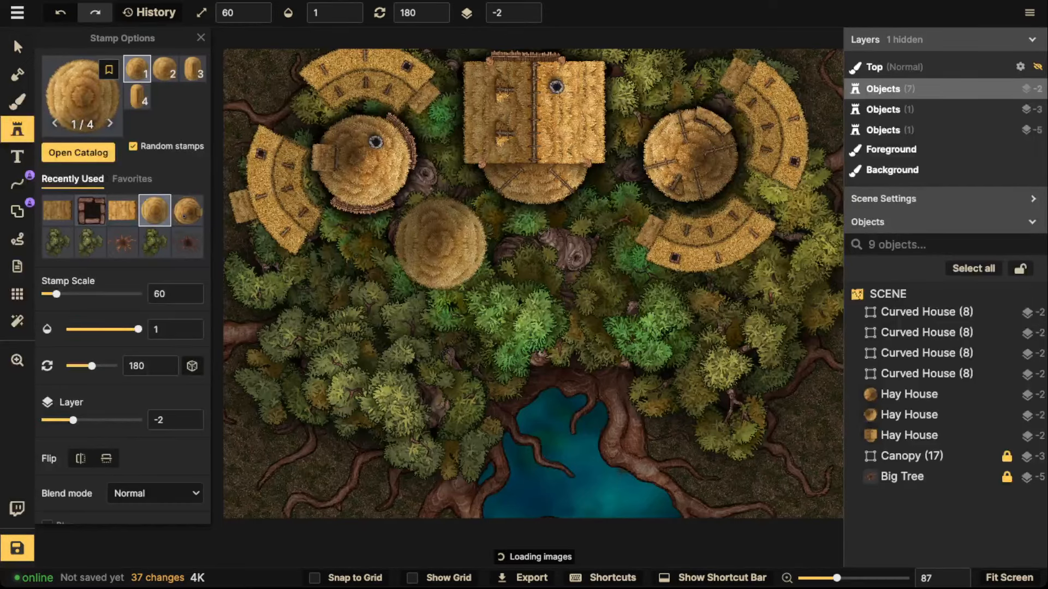
Search the catalog for roof and place a Square Hay Roof at scale 60, rotated to 330 degrees, south of the northwestern round house.
left_click(82, 90)
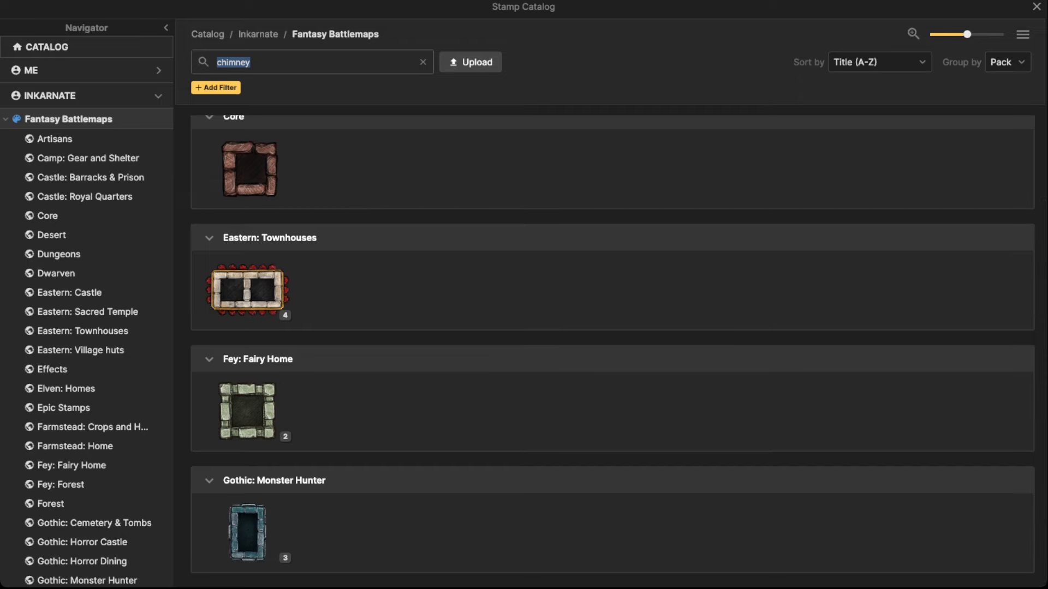
type("roof")
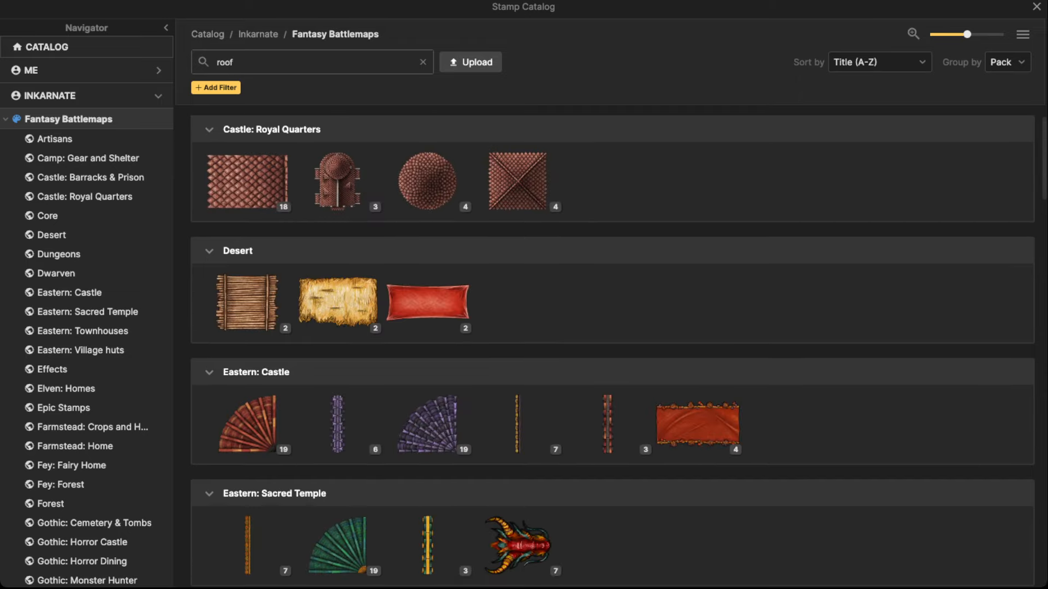
scroll(607, 270, "down", 15)
scroll(607, 270, "up", 5)
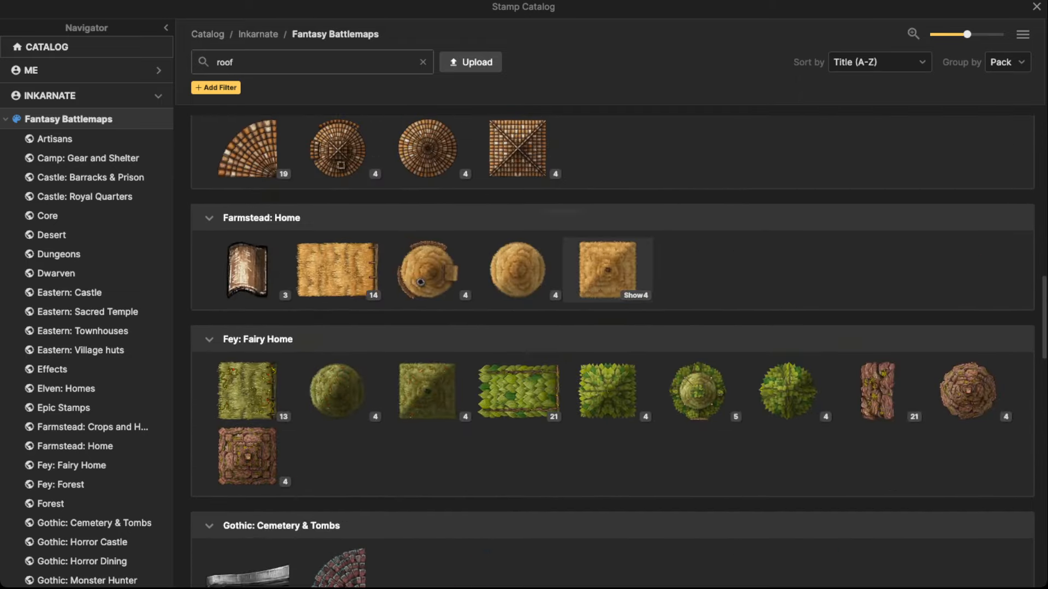
left_click(607, 270)
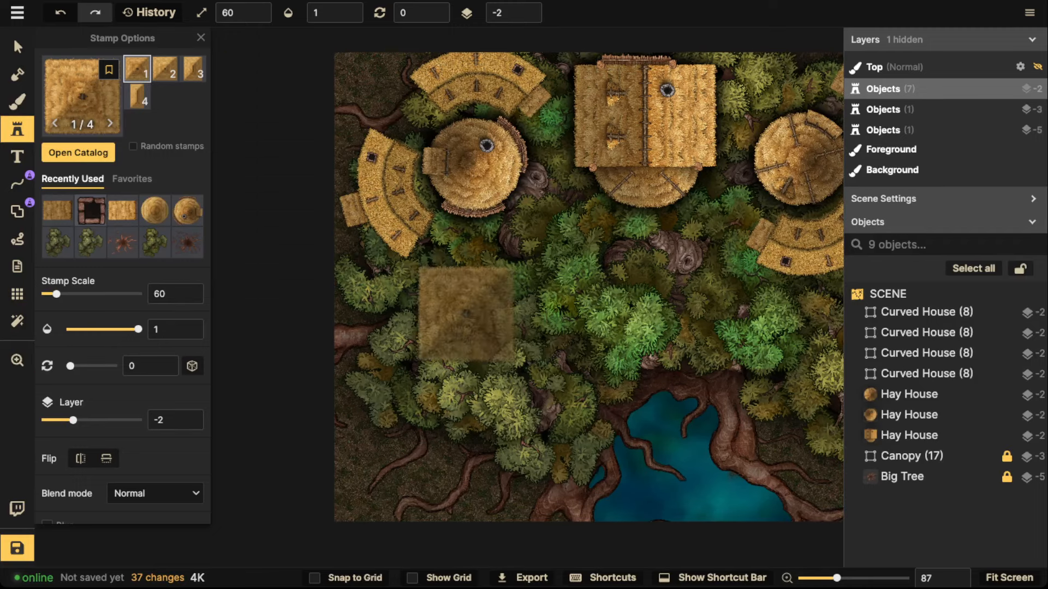
scroll(465, 309, "down", 2)
scroll(463, 306, "down", 1)
left_click(464, 304)
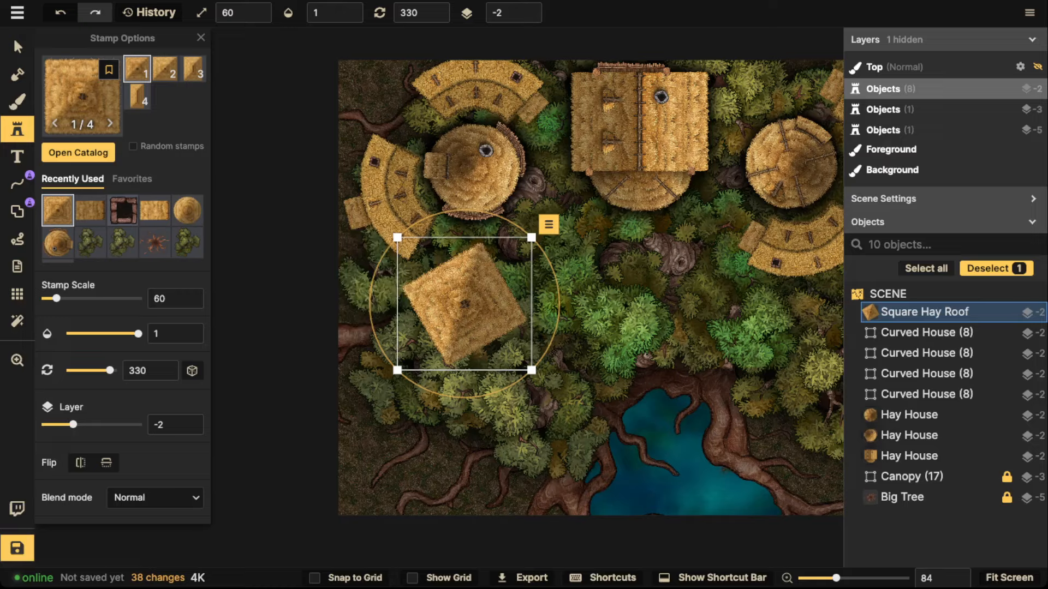
Place the first round Hay House variant at scale 60, rotated to 315 degrees, in the trees northeast of the pond.
key("Escape")
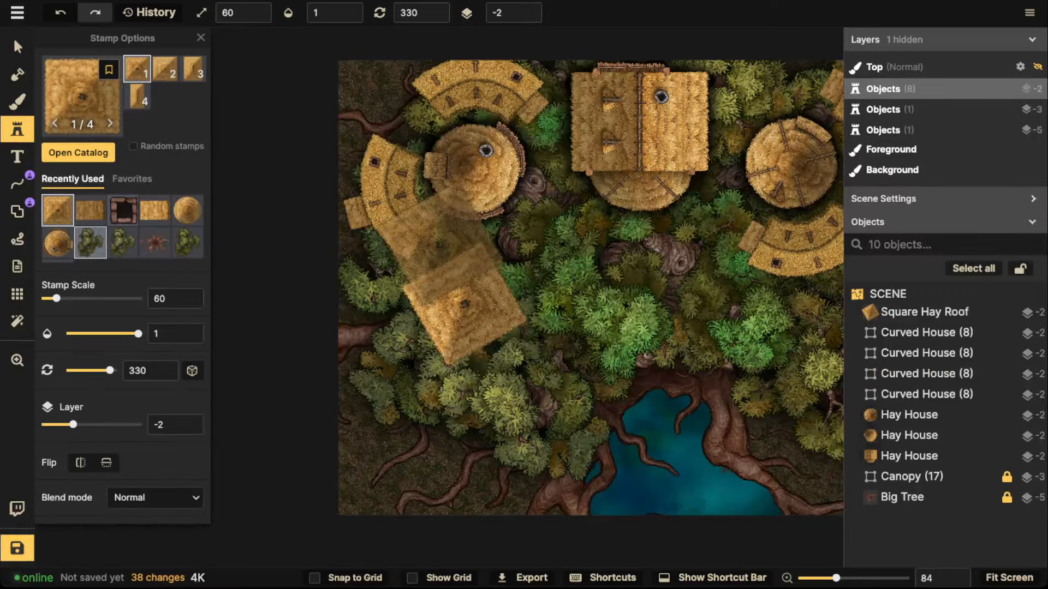
left_click(57, 242)
left_click_drag(544, 258, 391, 240)
key("Left")
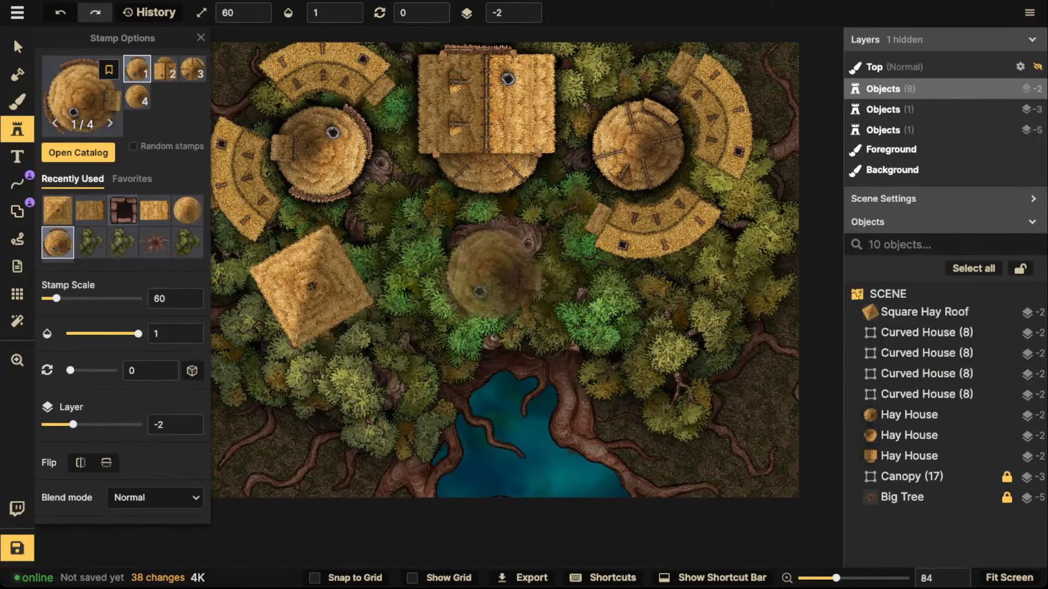
scroll(428, 303, "up", 3)
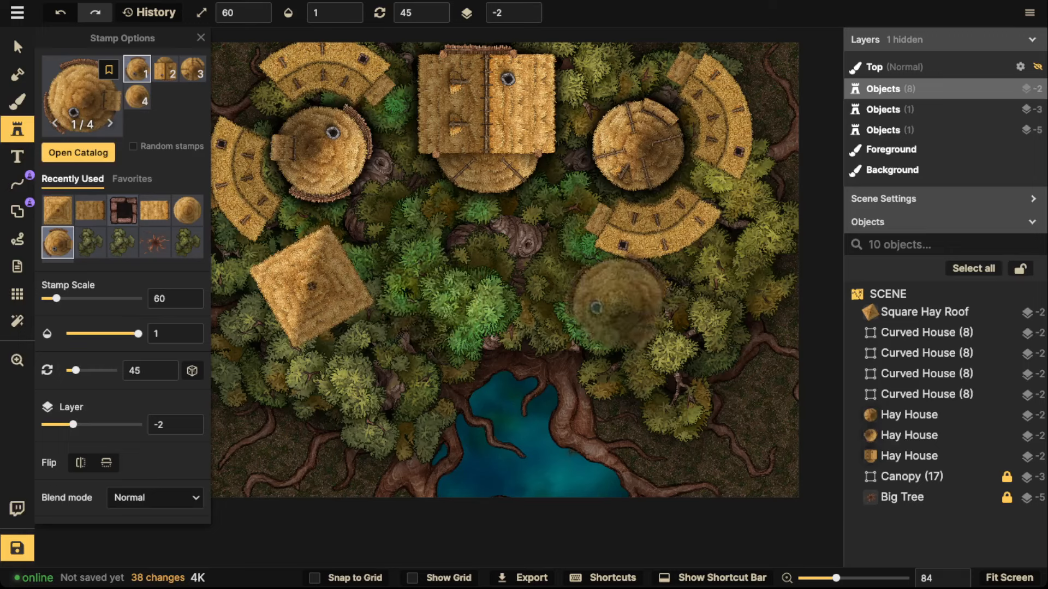
scroll(633, 311, "down", 6)
left_click(675, 322)
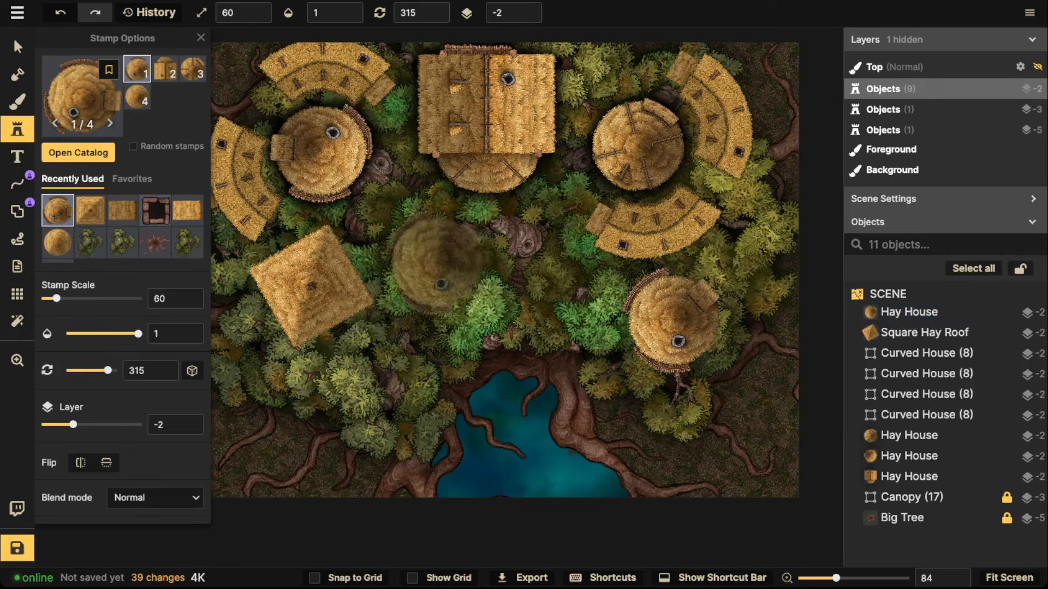
Place the third Hay House variant at scale 60, rotated to 105 degrees, just northeast of the Square Hay Roof.
key("Left")
scroll(420, 247, "up", 4)
key("Left")
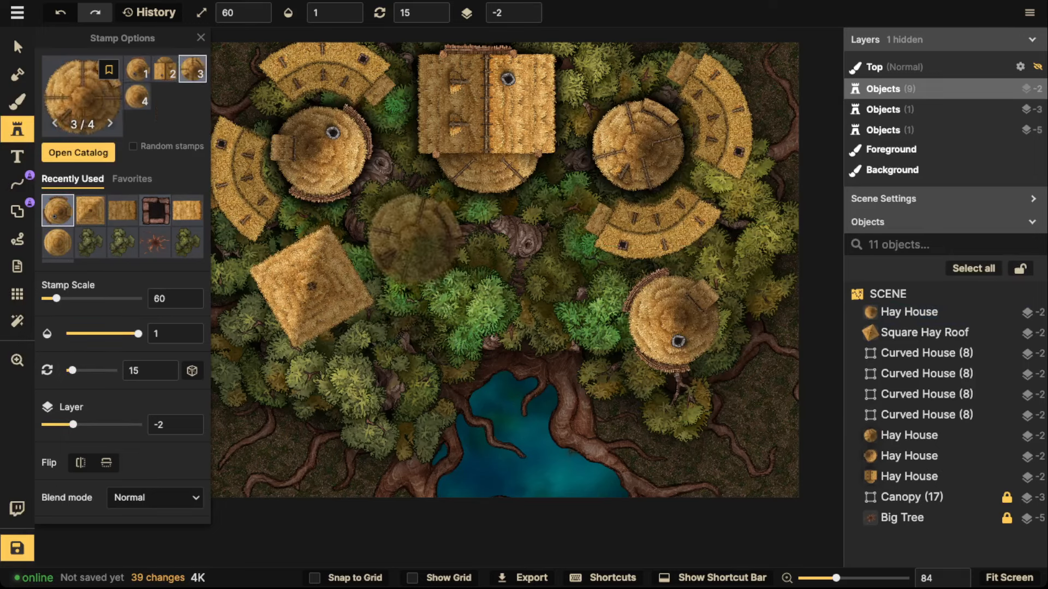
scroll(416, 238, "up", 6)
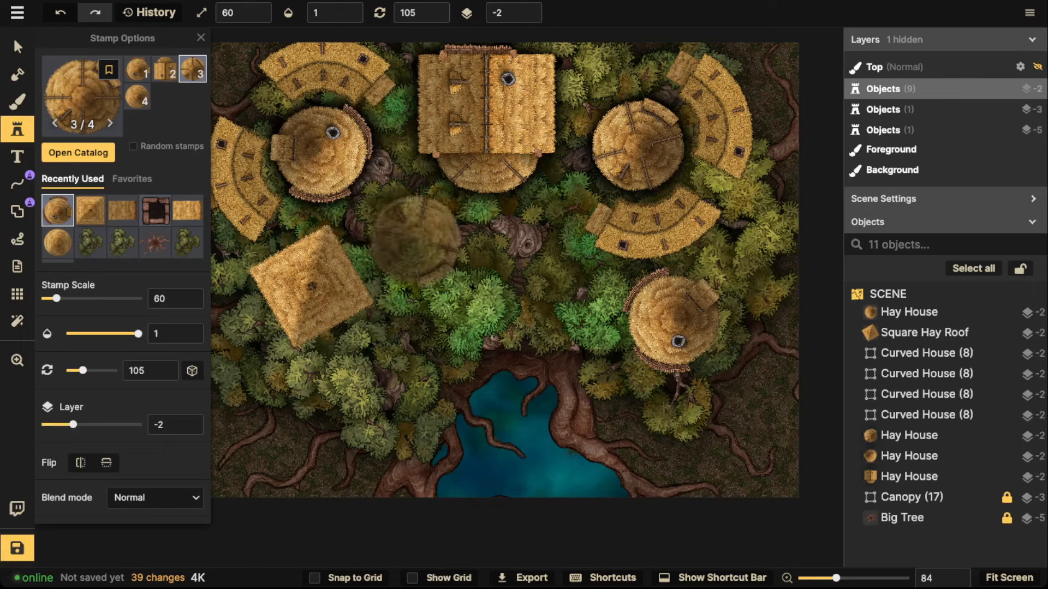
left_click(418, 241)
key("Escape")
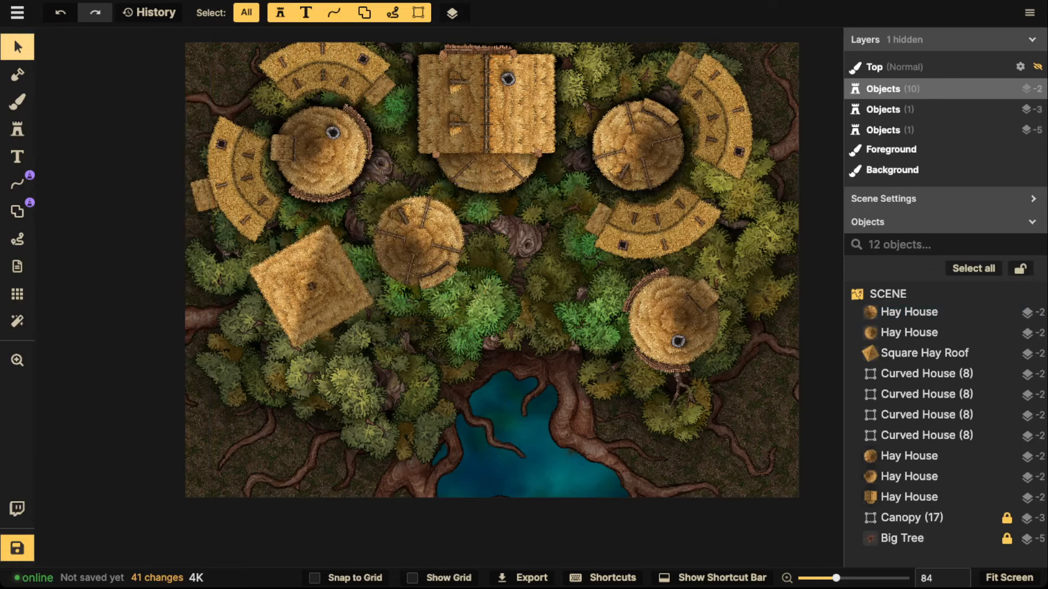
Shift the Square Hay Roof southwest and nudge the neighbouring round Hay House slightly southwest to space the two apart.
left_click_drag(311, 286, 282, 296)
left_click(418, 241)
left_click_drag(418, 241, 413, 251)
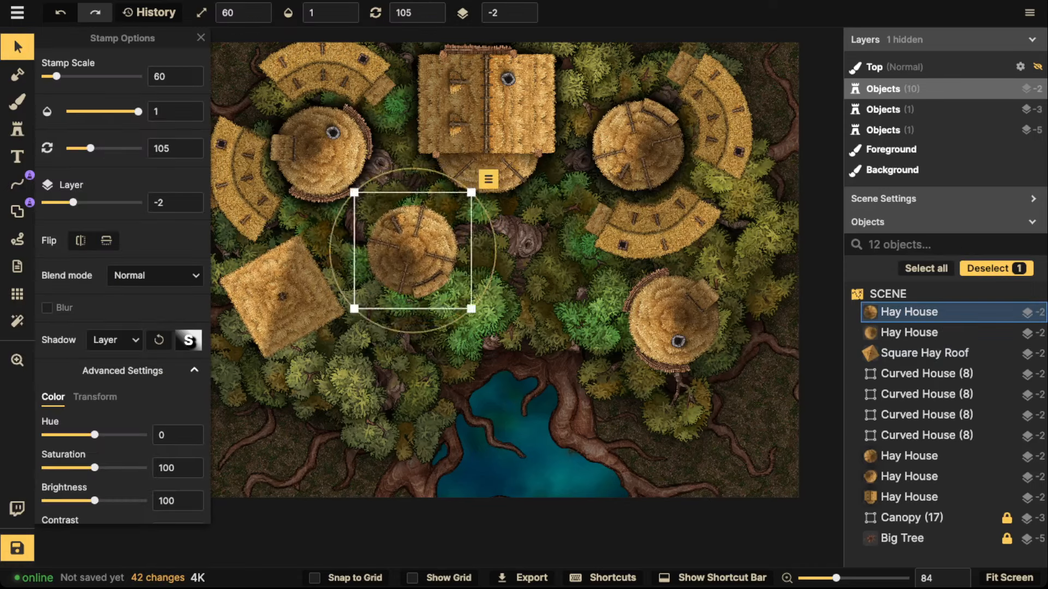
left_click_drag(289, 295, 299, 303)
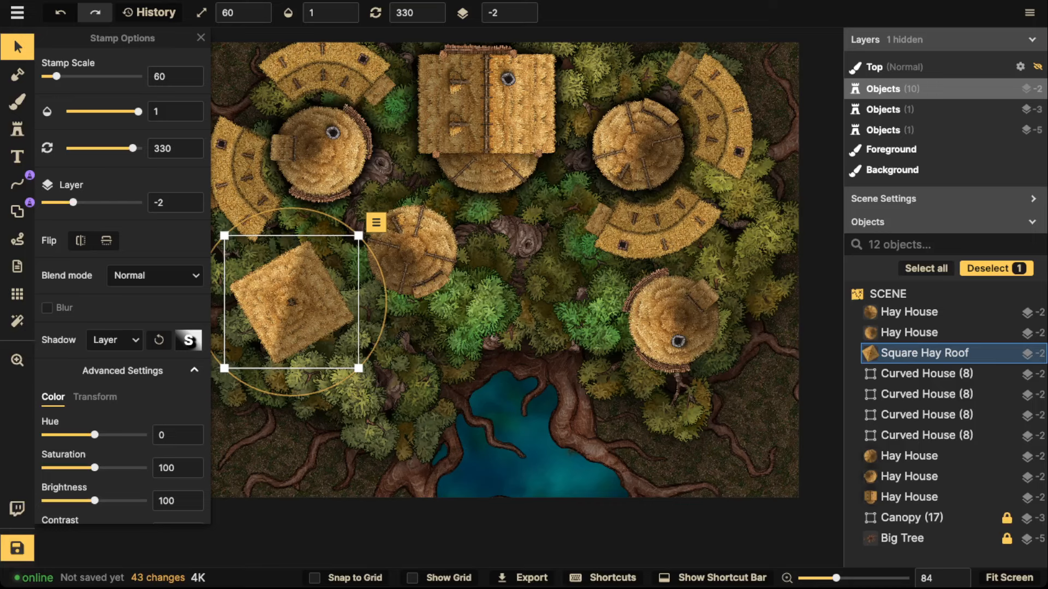
Select all round Hay Houses, the large square Hay House and the Square Hay Roof together, and give them a Custom Object Shadow.
left_click(673, 320, "shift")
left_click(412, 250, "shift")
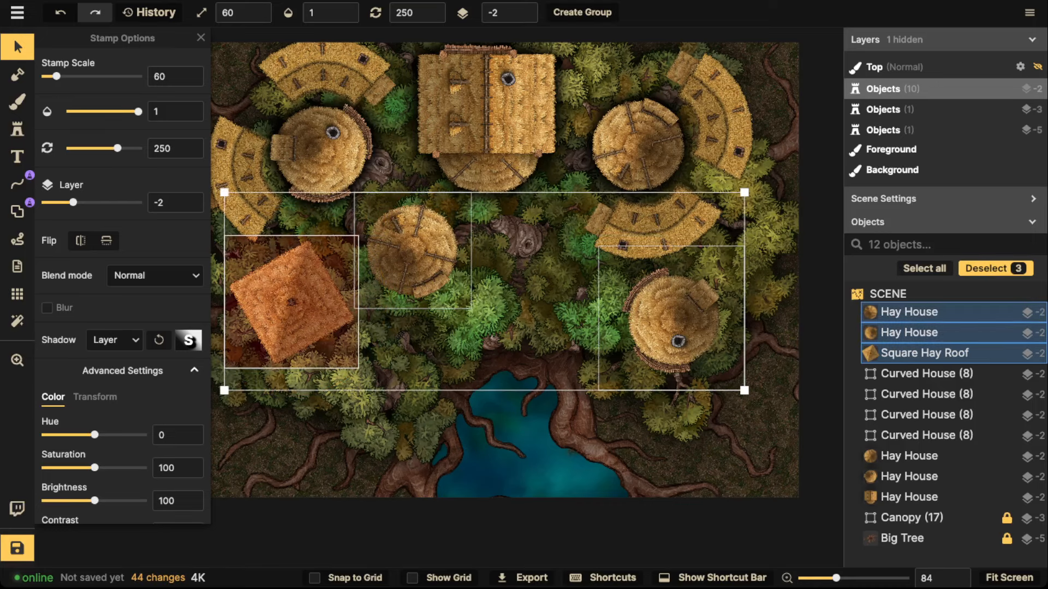
left_click(294, 302, "shift")
left_click(295, 302, "shift")
left_click(322, 152, "shift")
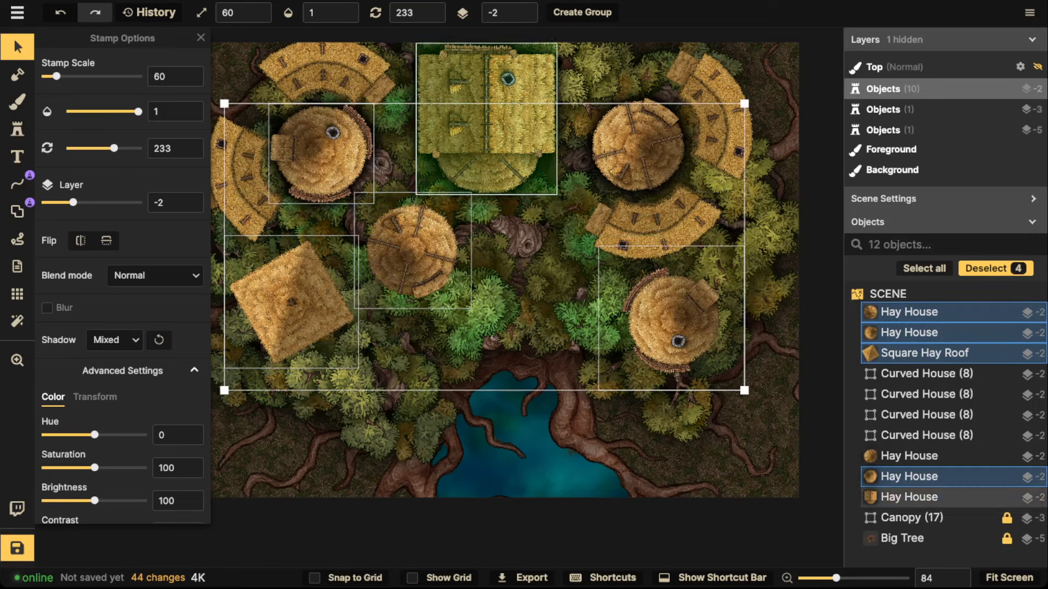
left_click(485, 118, "shift")
left_click(638, 145, "shift")
left_click(114, 339)
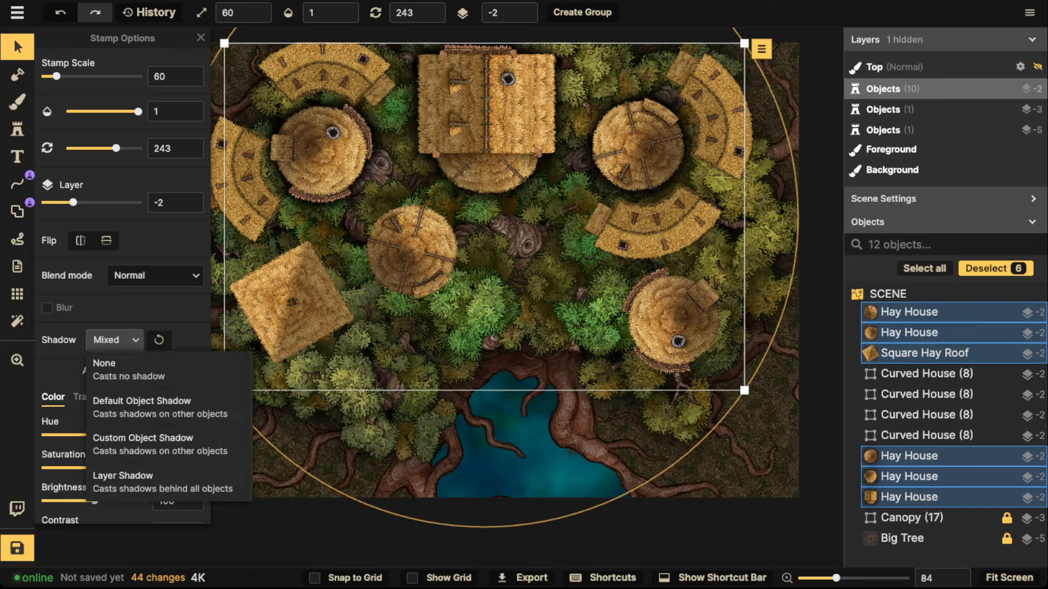
left_click(137, 440)
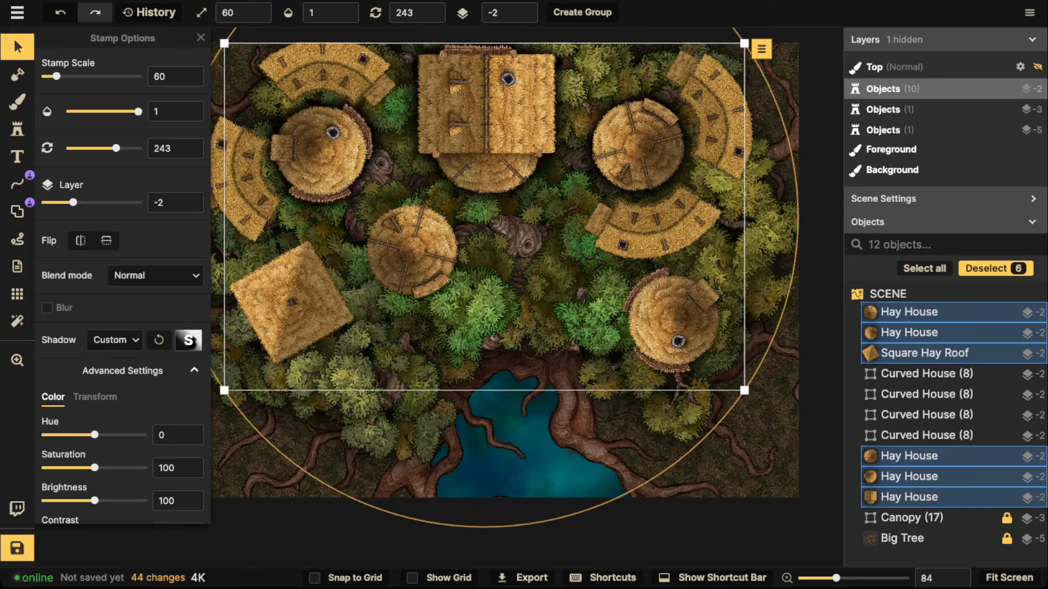
Set the selected houses' shadow to blur 44.4, horizontal and vertical offset 0 and intensity 1.48, and deselect them.
left_click(188, 340)
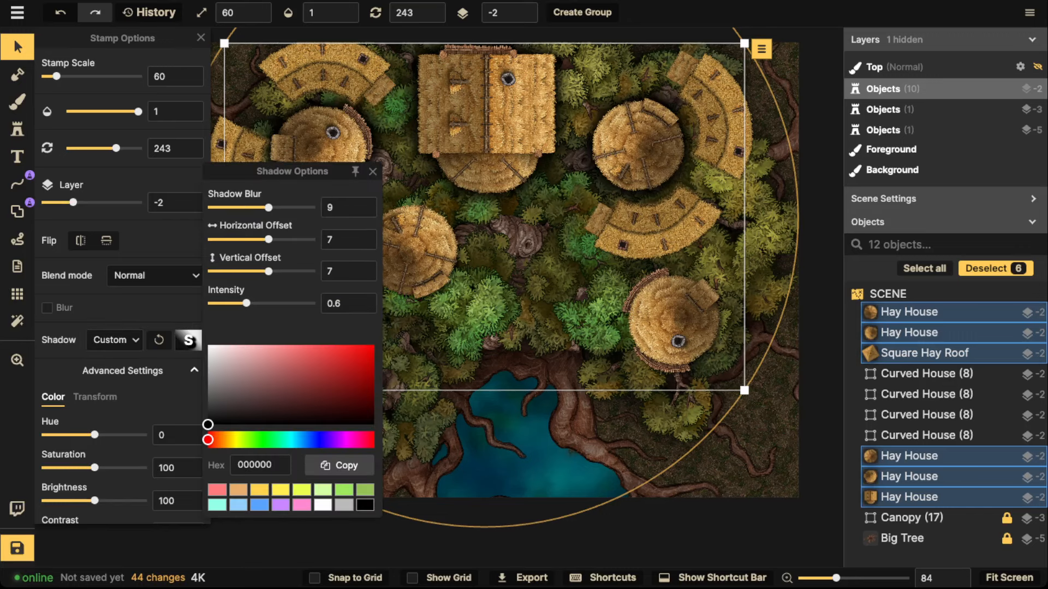
left_click_drag(246, 303, 252, 303)
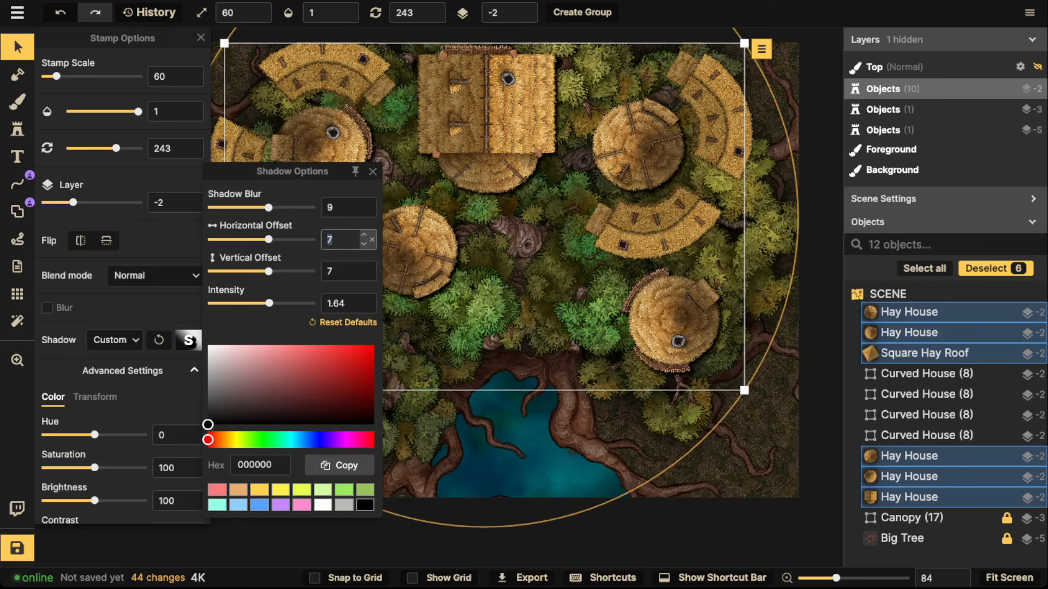
type("0")
key("Tab")
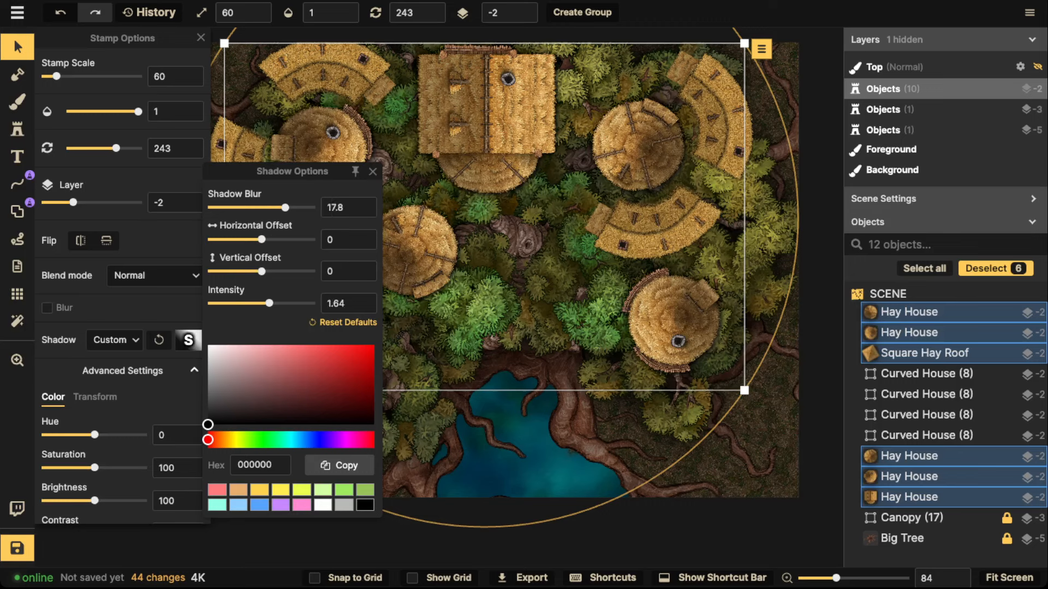
left_click_drag(268, 304, 282, 303)
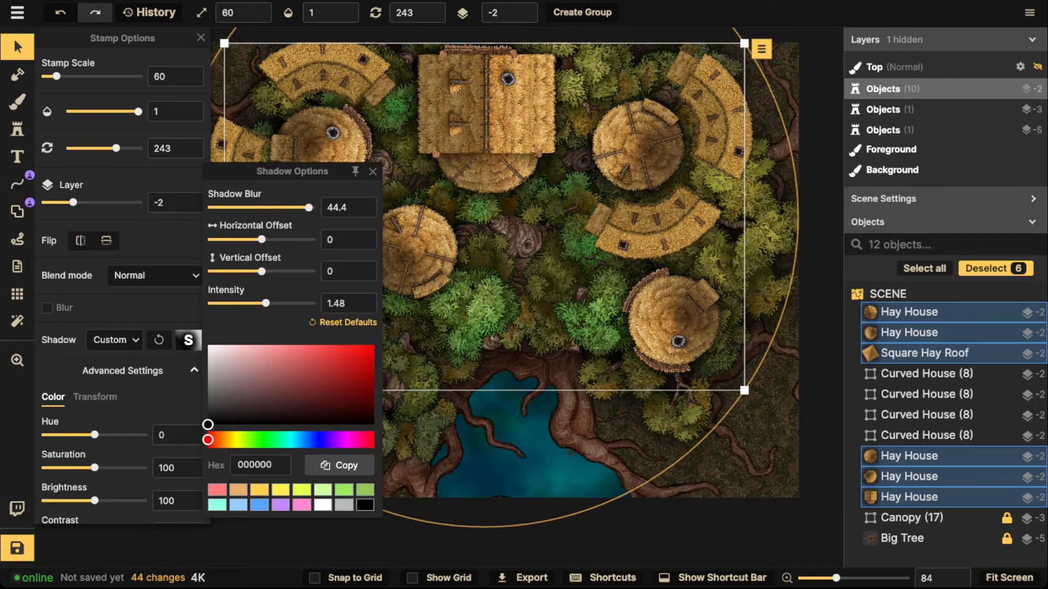
scroll(434, 198, "down", 3)
left_click_drag(456, 244, 551, 227)
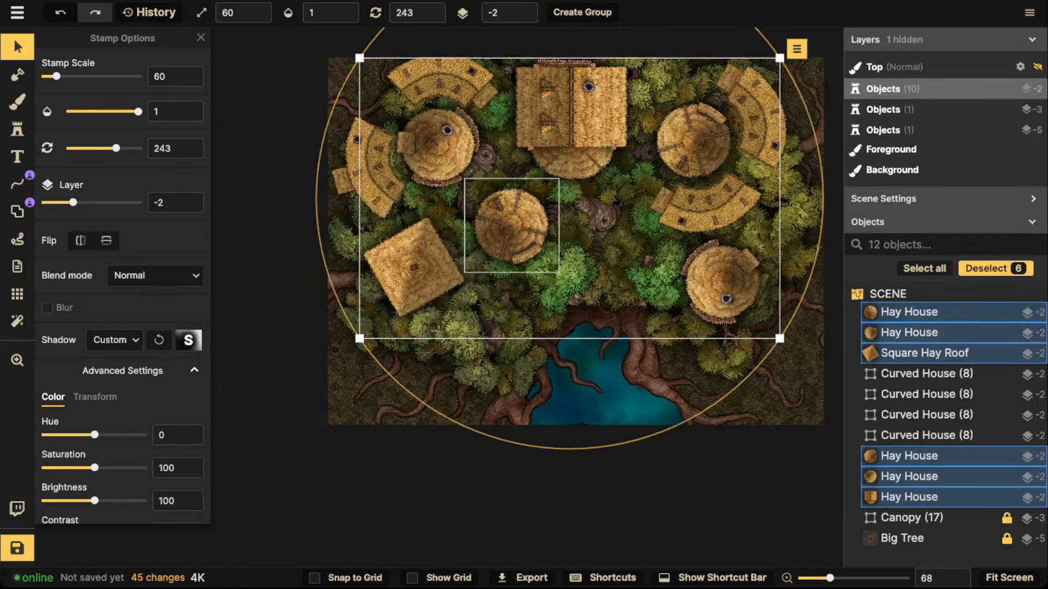
scroll(551, 227, "down", 1)
key("Escape")
left_click_drag(576, 164, 513, 169)
Give the Hay House stamp a Custom Object Shadow and place its first variant, rotated to 105 degrees, in the trees west of the pond.
left_click(449, 228)
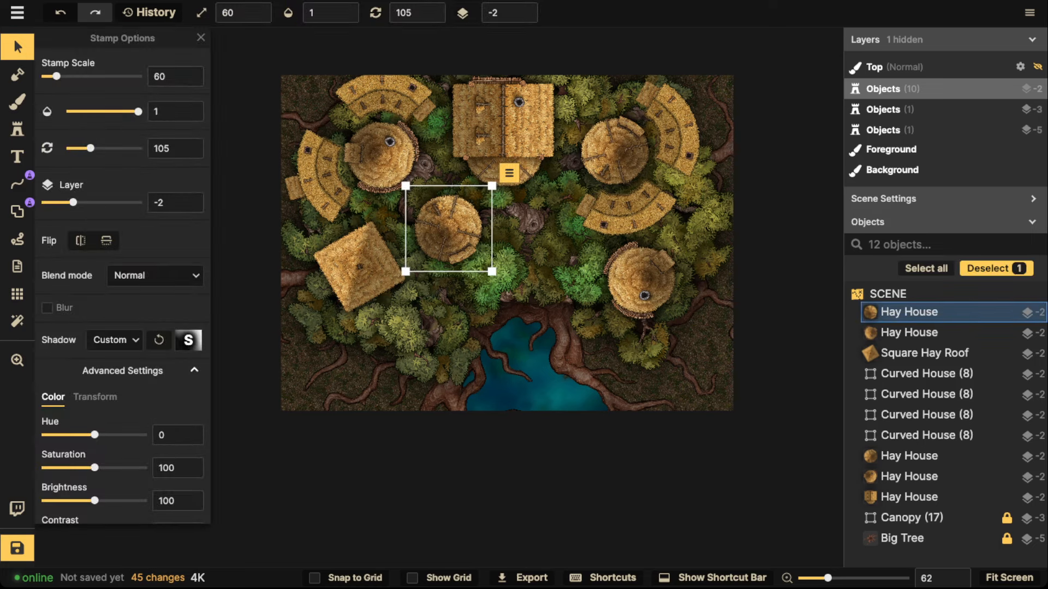
left_click(380, 157)
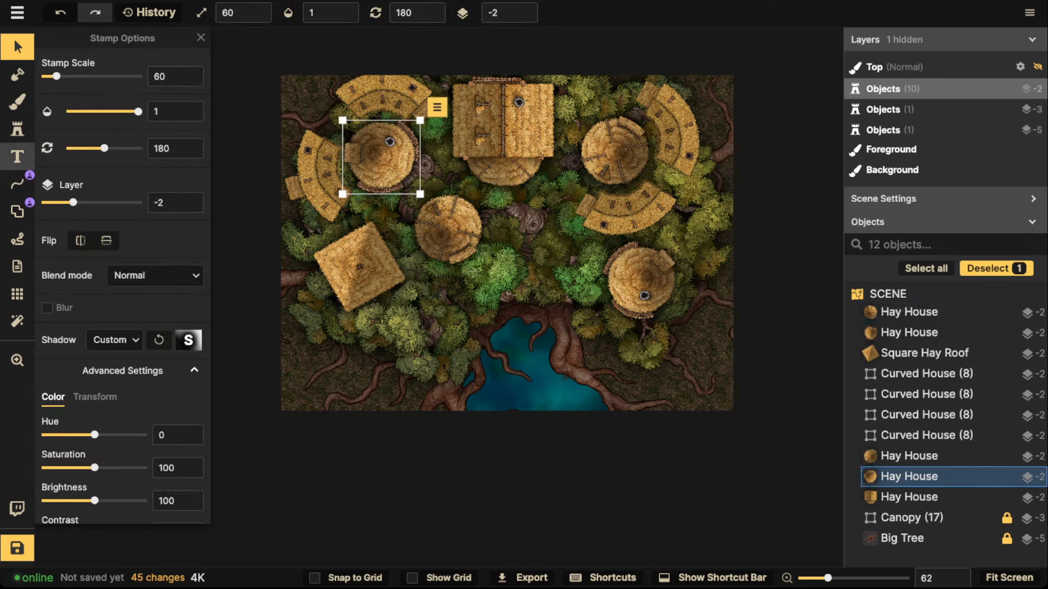
left_click(17, 129)
scroll(420, 317, "down", 3)
scroll(122, 349, "down", 5)
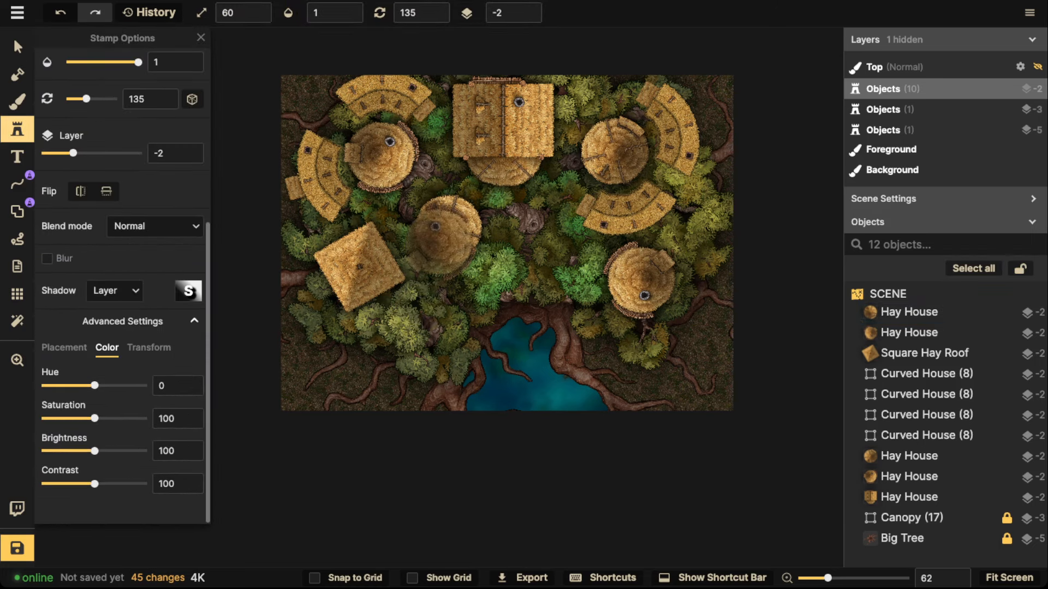
left_click(115, 290)
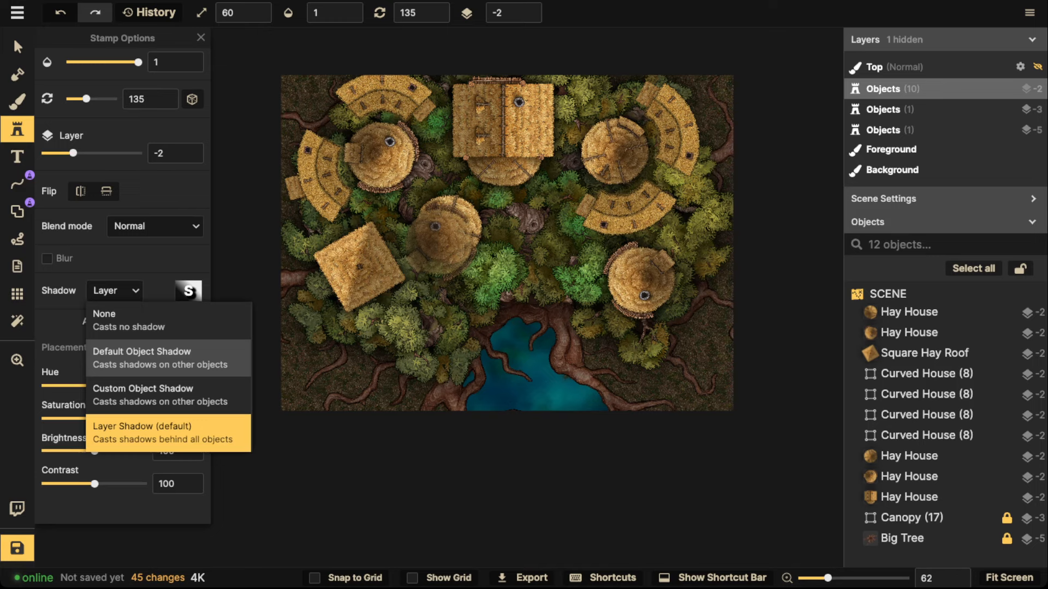
left_click(142, 358)
left_click(115, 290)
left_click(143, 395)
scroll(433, 316, "down", 2)
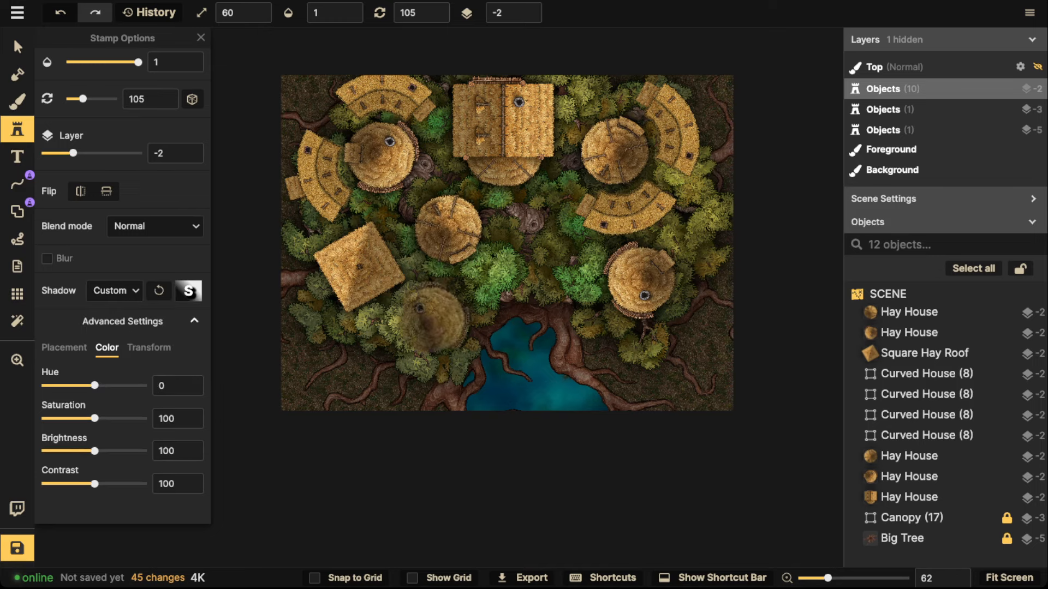
left_click(434, 319)
Place the third Hay House variant, rotated to 285 degrees, in the canopy centre north of the pond.
scroll(529, 224, "up", 3)
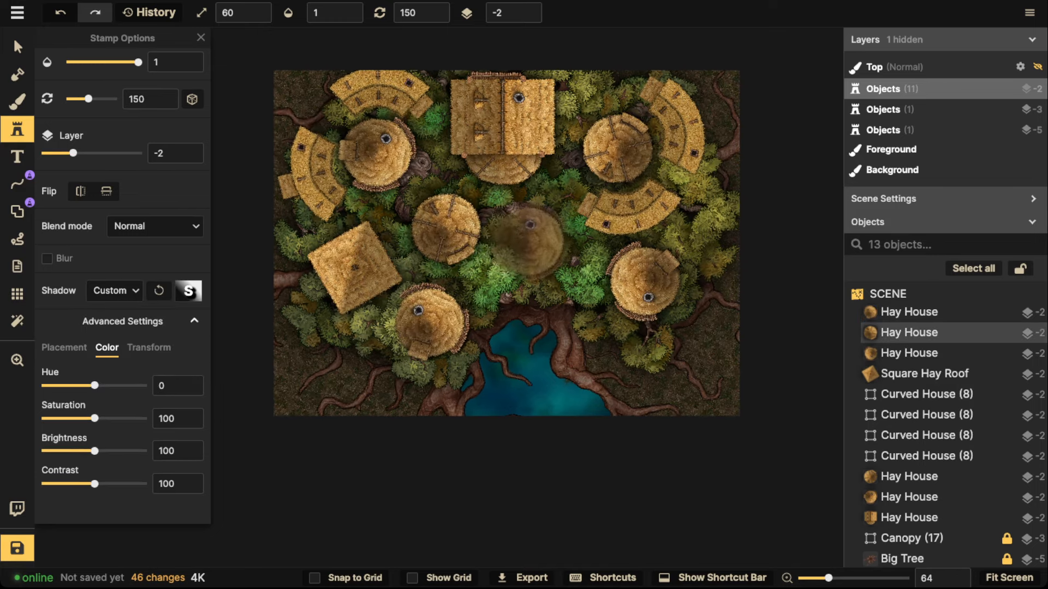
scroll(529, 238, "up", 6)
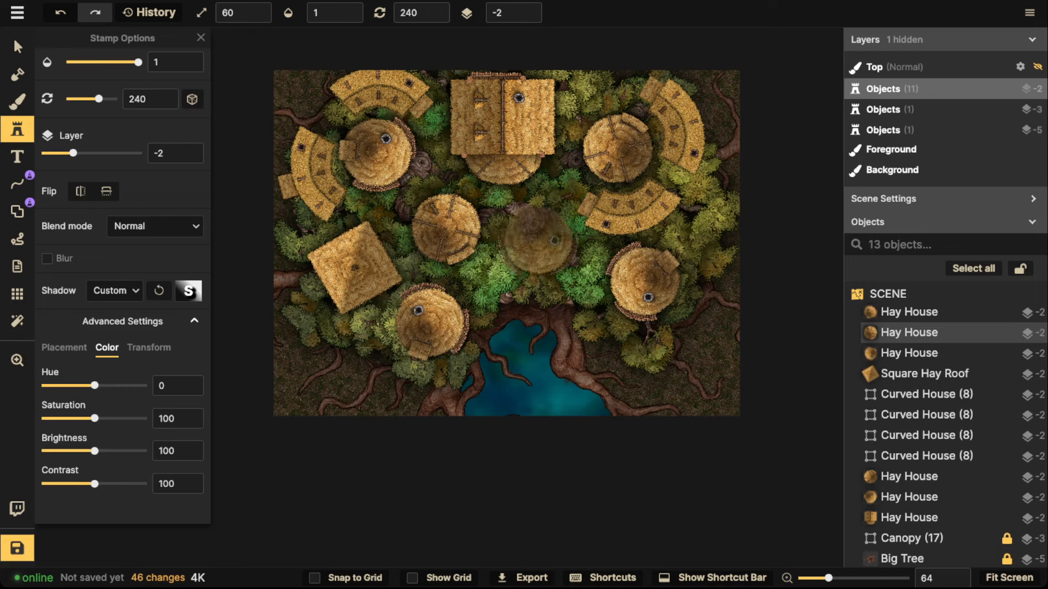
scroll(537, 240, "up", 3)
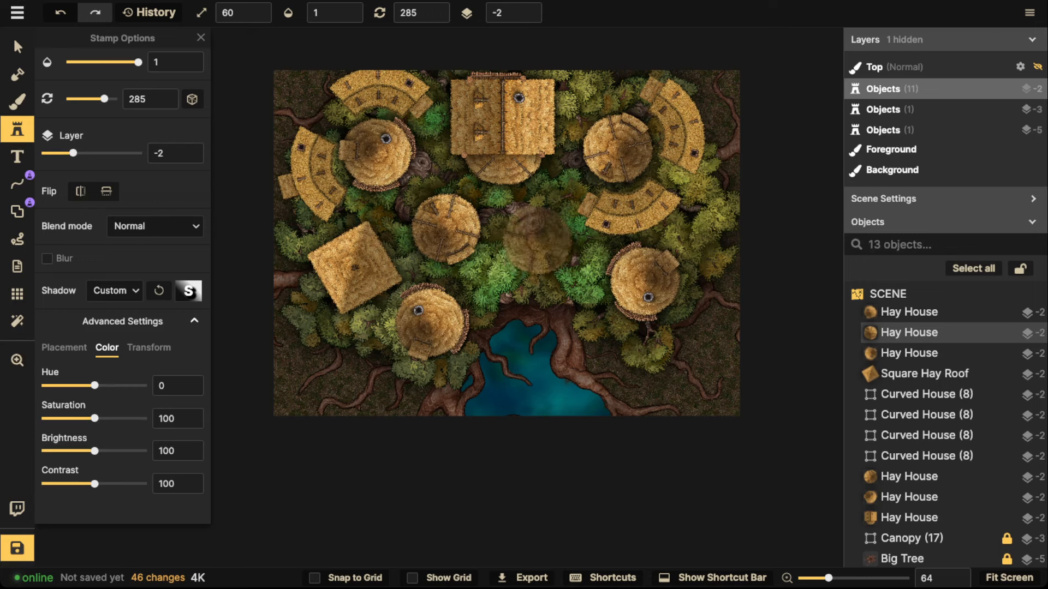
left_click(536, 240)
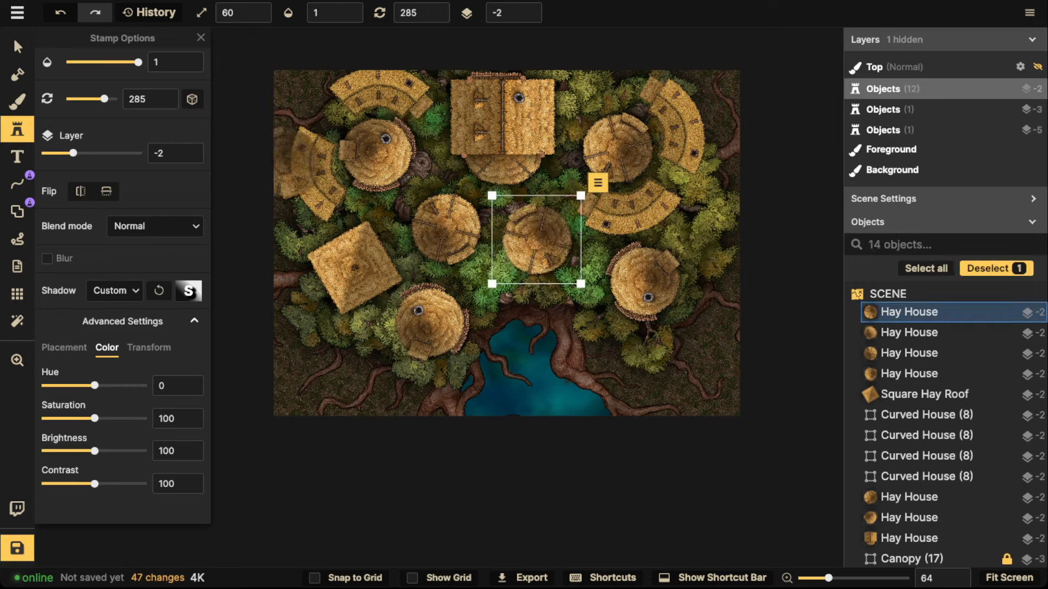
left_click(17, 47)
scroll(533, 304, "up", 3)
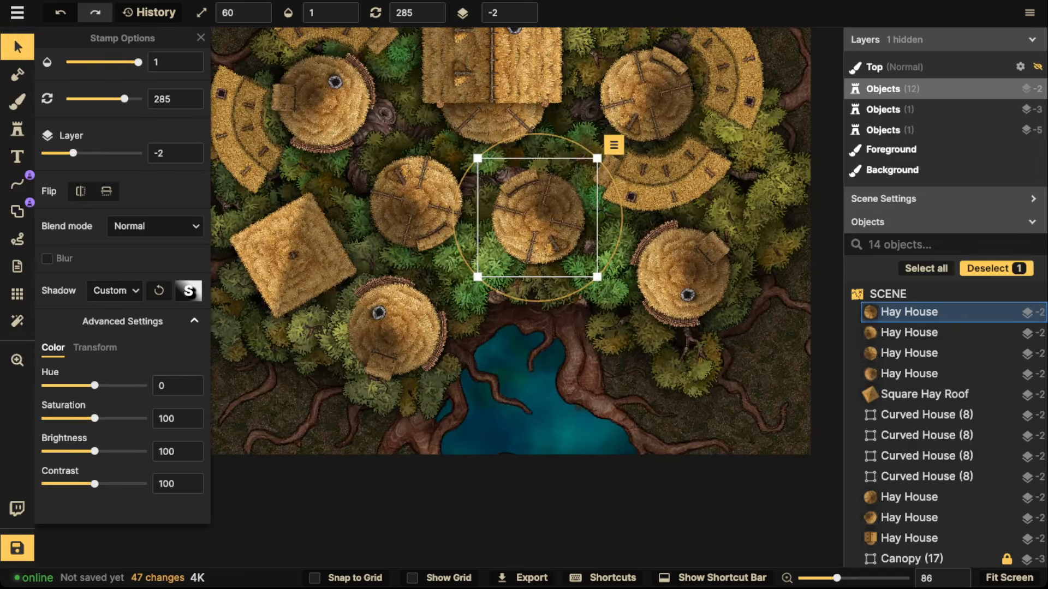
Try replacing the round hay house above the lake with a copy of the curved house from the map's left edge.
key("Delete")
left_click(246, 129)
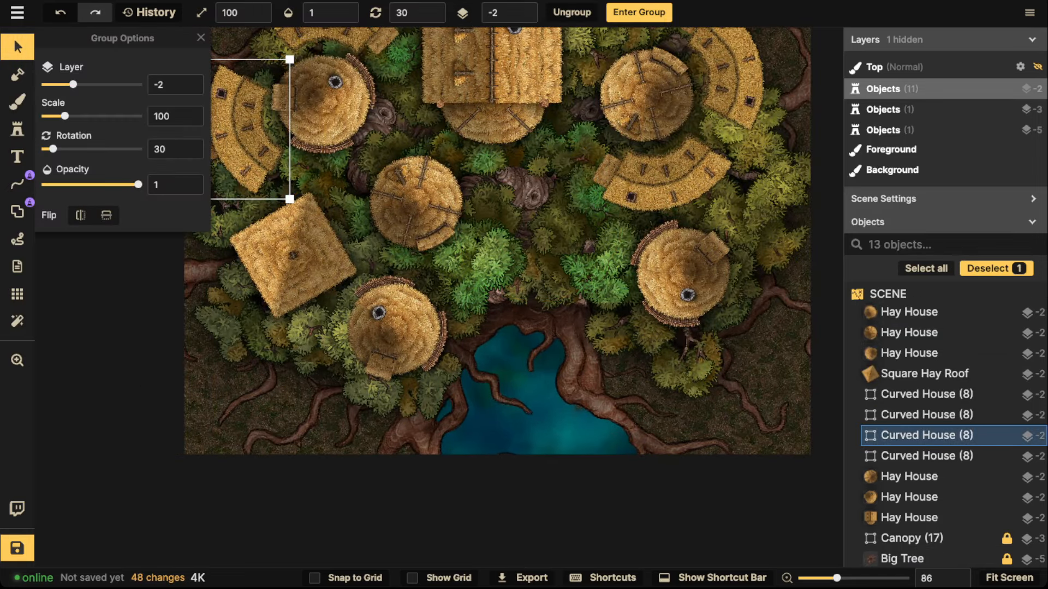
key("ctrl+v")
scroll(458, 300, "down", 10)
left_click_drag(459, 299, 502, 239)
scroll(502, 239, "up", 1)
scroll(500, 253, "down", 1)
scroll(426, 163, "down", 4)
key("Escape")
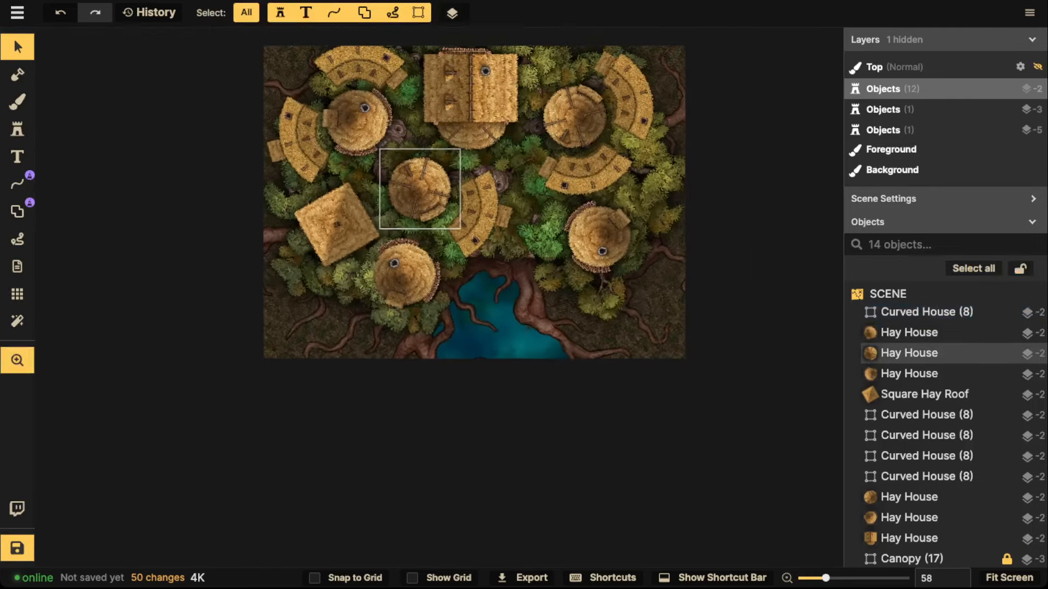
Try the curved house copy at the map's right edge and above the lake, and delete it.
left_click_drag(426, 162, 471, 251)
left_click_drag(521, 303, 715, 312)
double_click(714, 309)
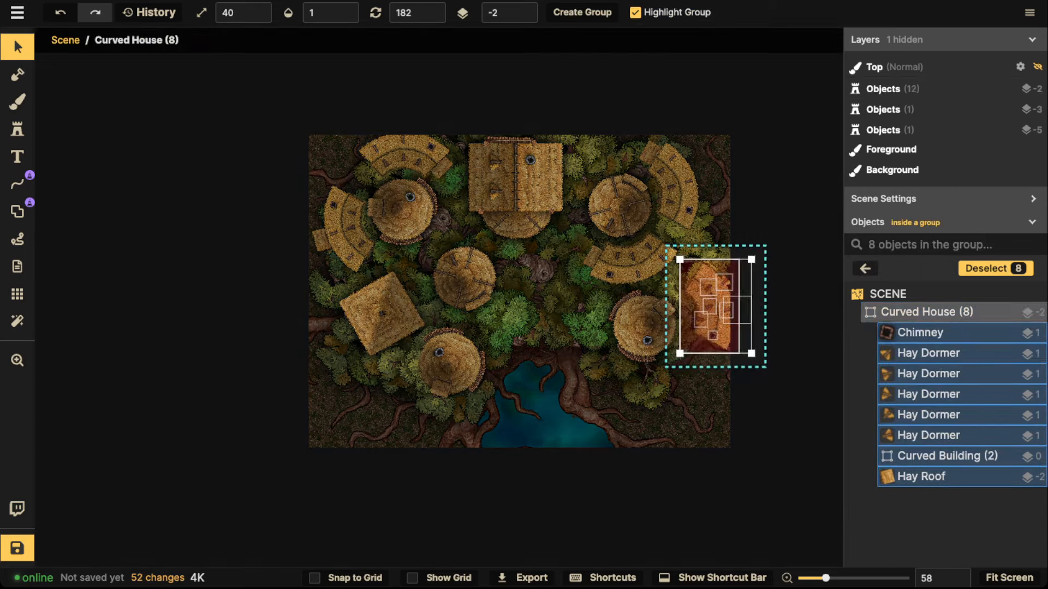
key("ctrl+z")
key("Escape")
key("Escape")
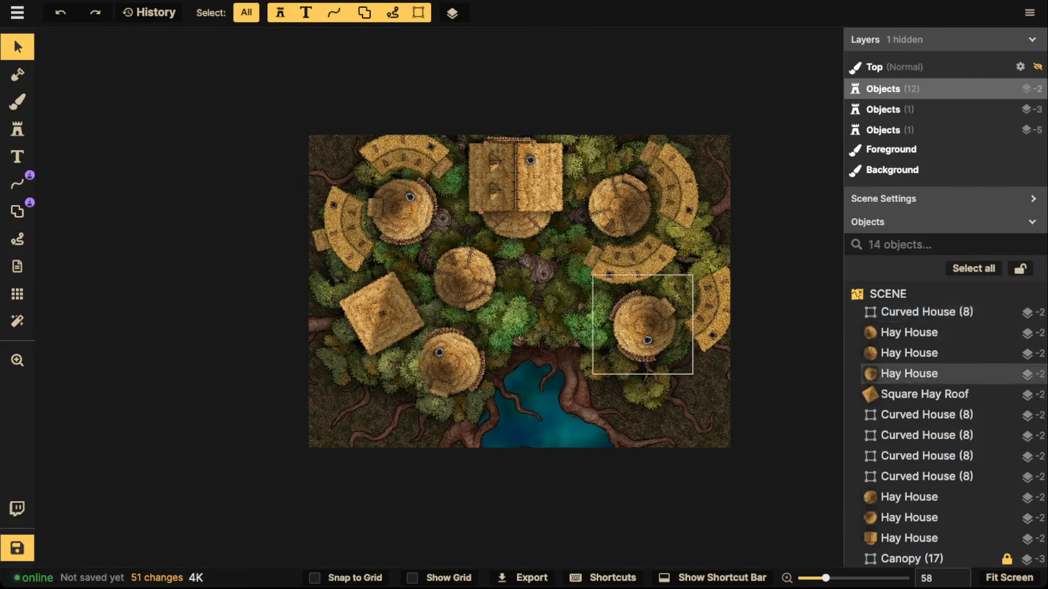
left_click_drag(714, 308, 507, 339)
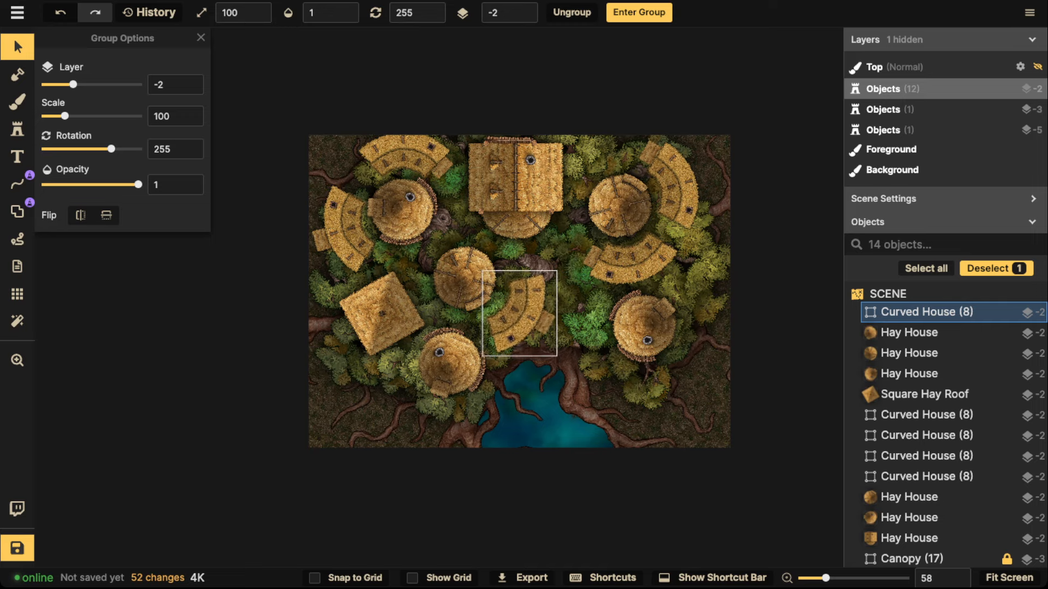
key("Delete")
Duplicate the round hay house left of the map's centre and place the rotated copy beside it, above the lake.
left_click(463, 278)
scroll(462, 278, "up", 5)
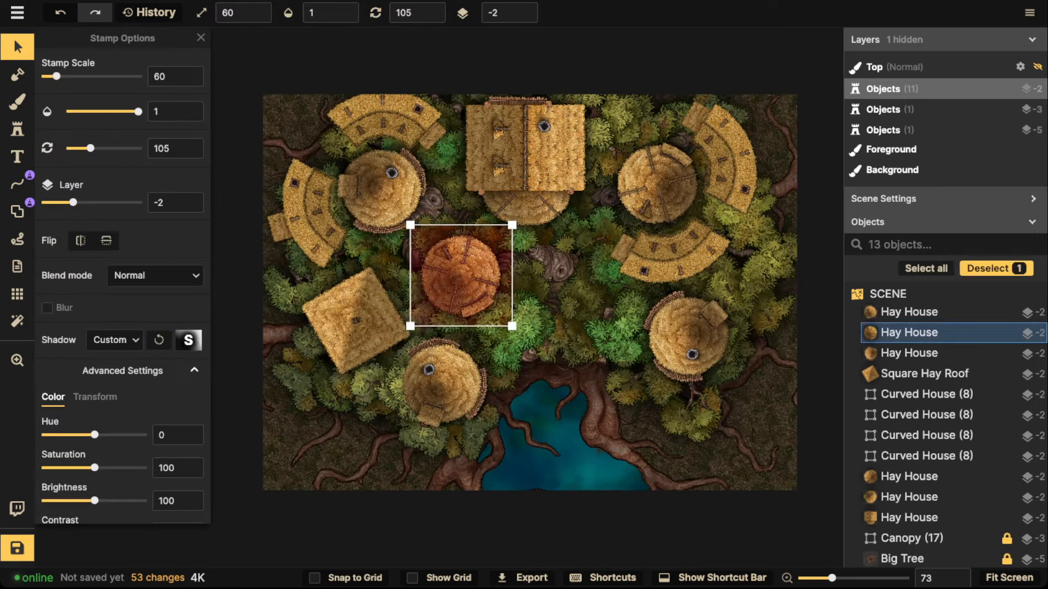
key("ctrl+v")
key("Escape")
scroll(399, 242, "down", 3)
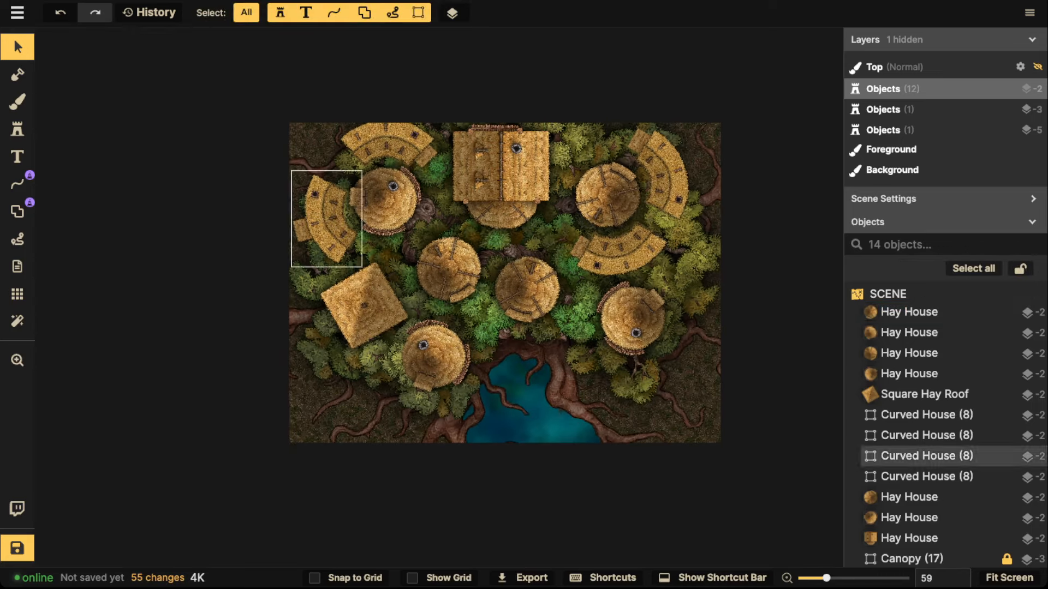
Select all twelve houses on the map and set their layer to 2.
left_click_drag(290, 88, 758, 404)
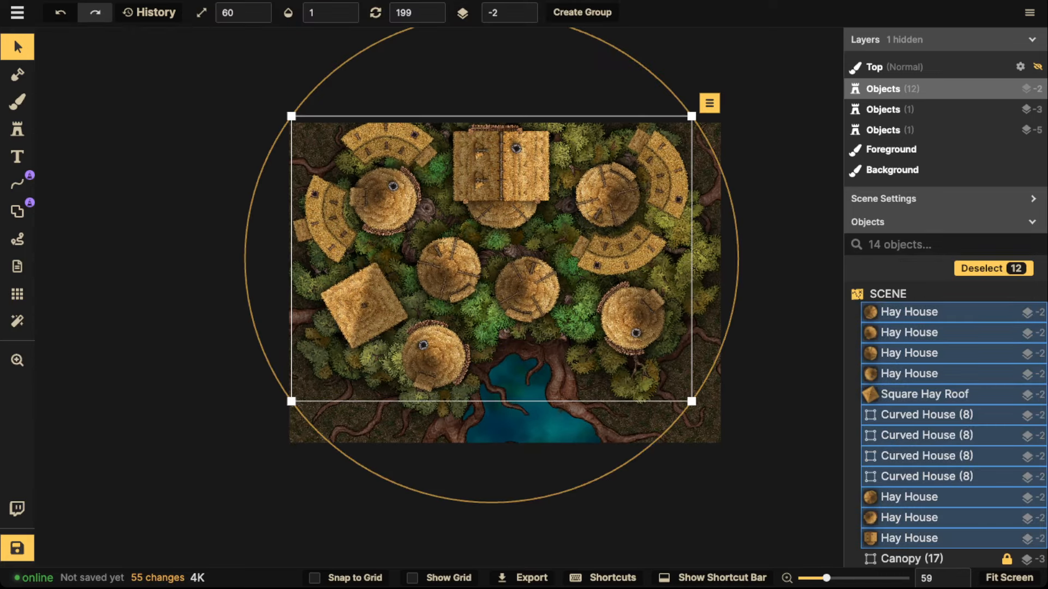
left_click_drag(385, 201, 386, 203)
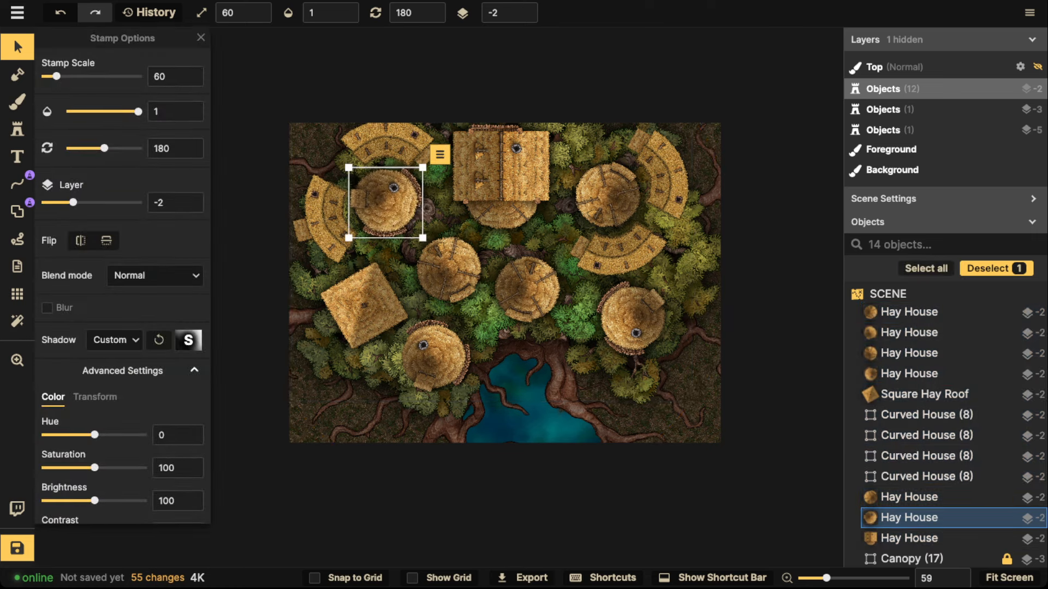
key("Escape")
left_click_drag(295, 112, 746, 367)
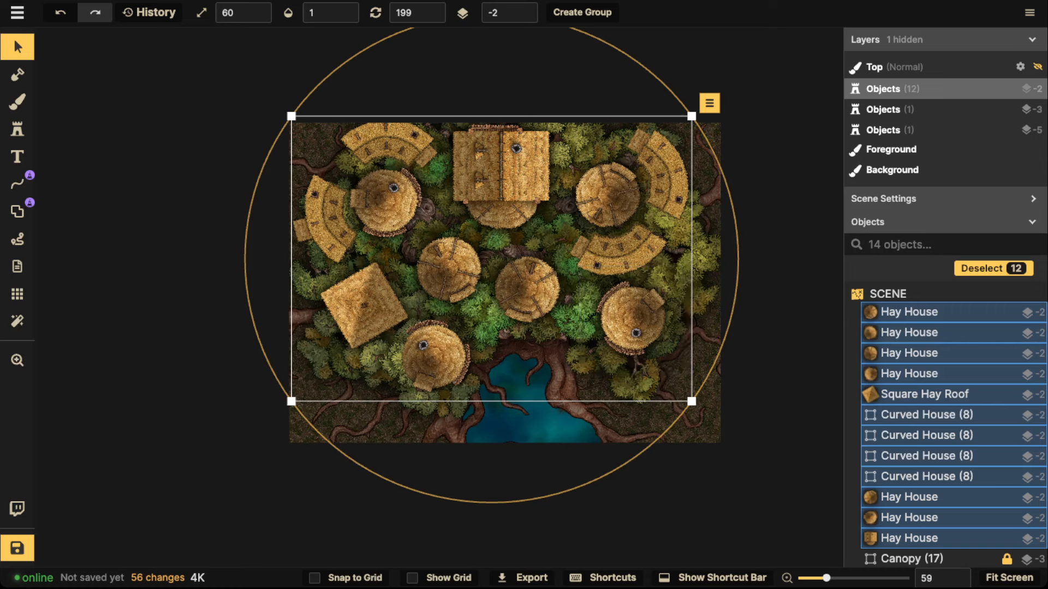
left_click(524, 8)
left_click(524, 8)
left_click(524, 8)
left_click(523, 8)
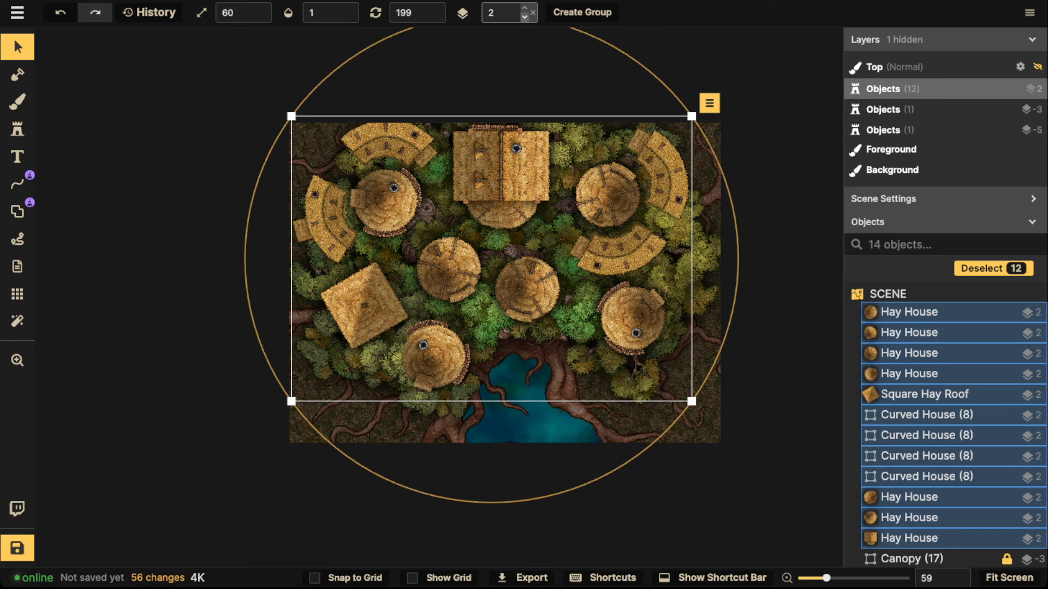
Nudge the large rectangular-roofed hay house slightly to the right.
left_click(501, 176)
key("Right")
key("Right")
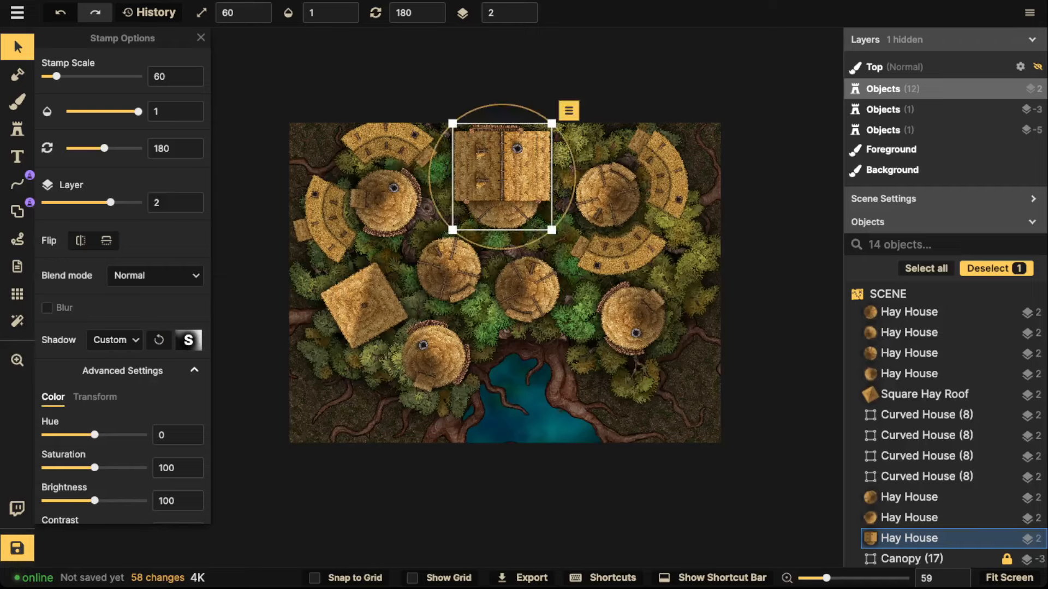
key("Escape")
Draw a curved walkway just above the lake with the Pen line tool, using the Wood Roof path stamp from the Desert pack.
scroll(448, 269, "up", 4)
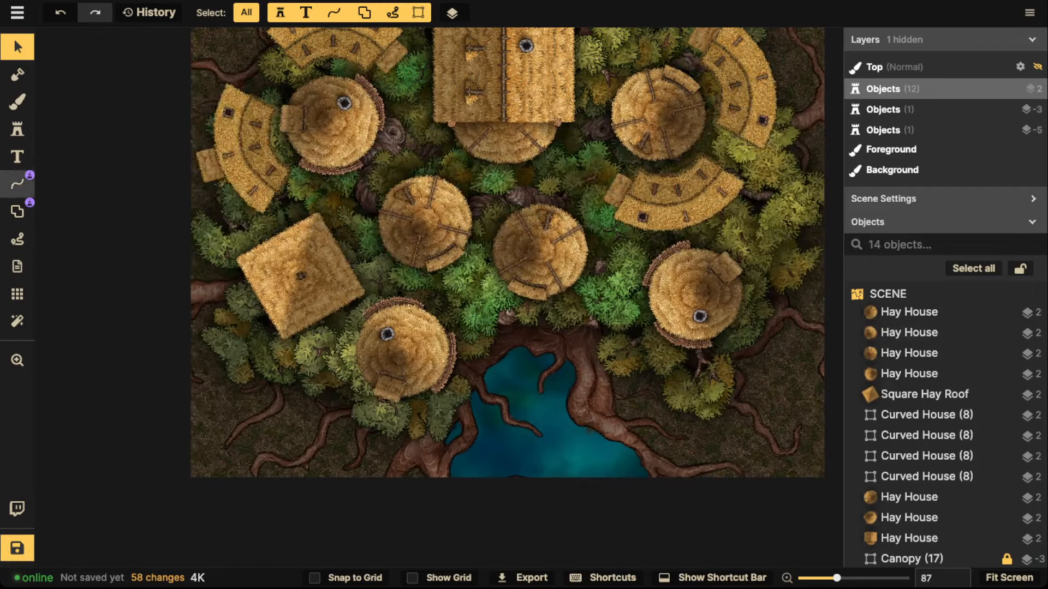
left_click(17, 184)
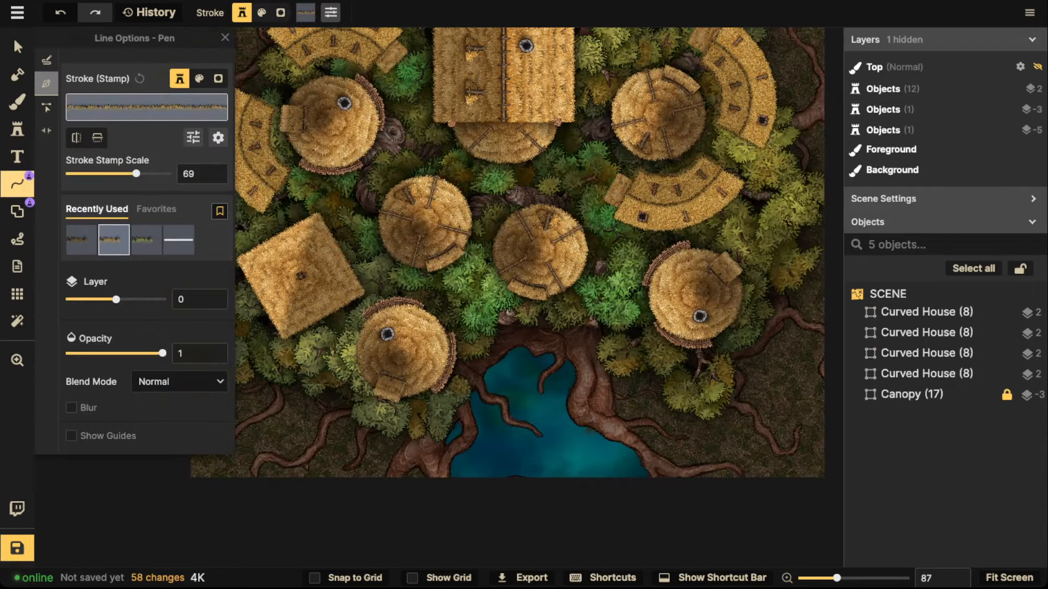
left_click(146, 107)
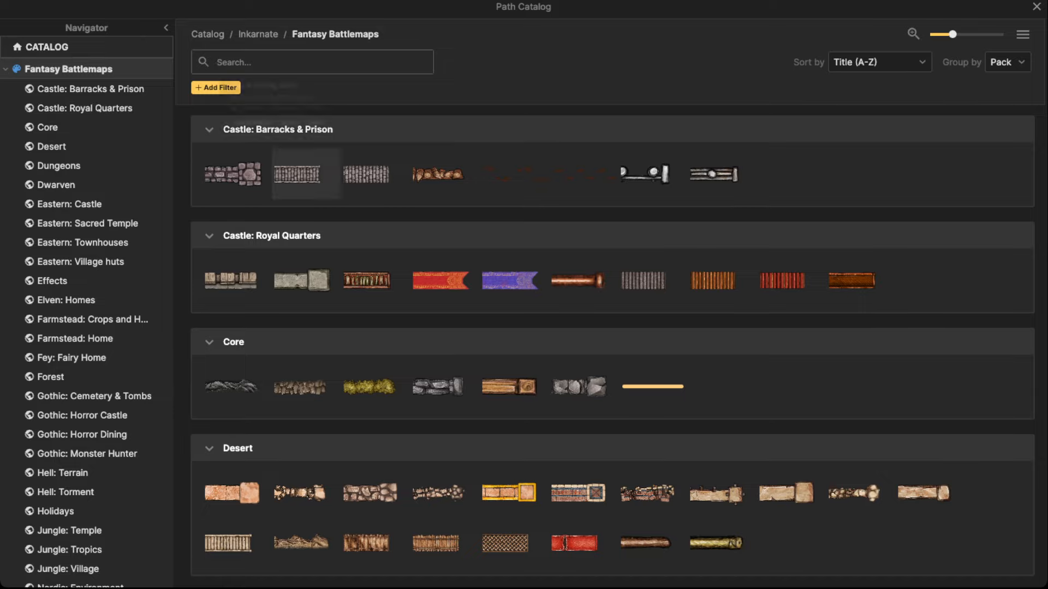
left_click(509, 492)
scroll(438, 252, "up", 3)
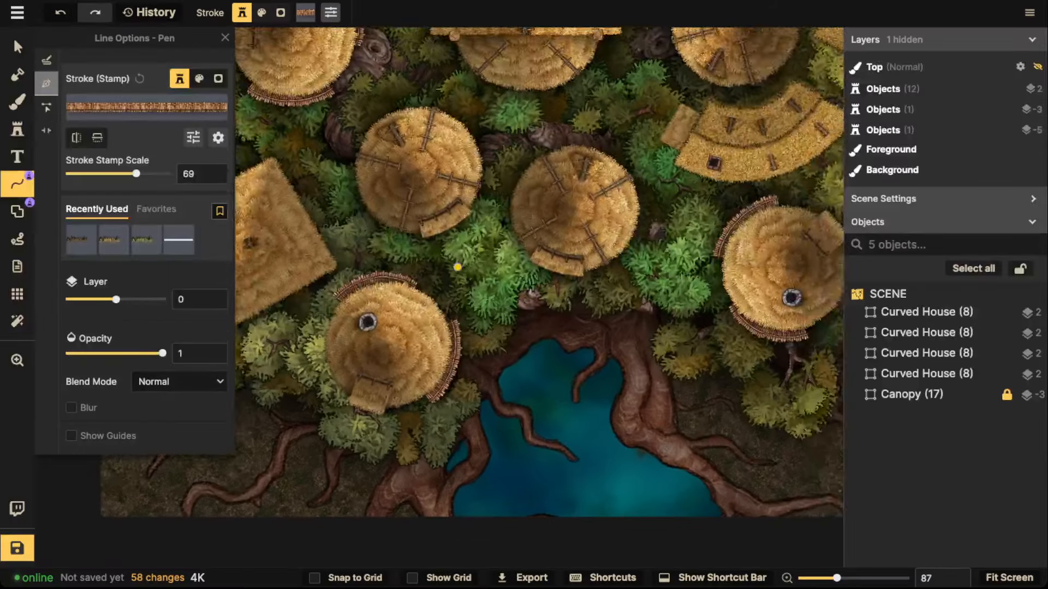
left_click(442, 269)
left_click(492, 306)
left_click(556, 317)
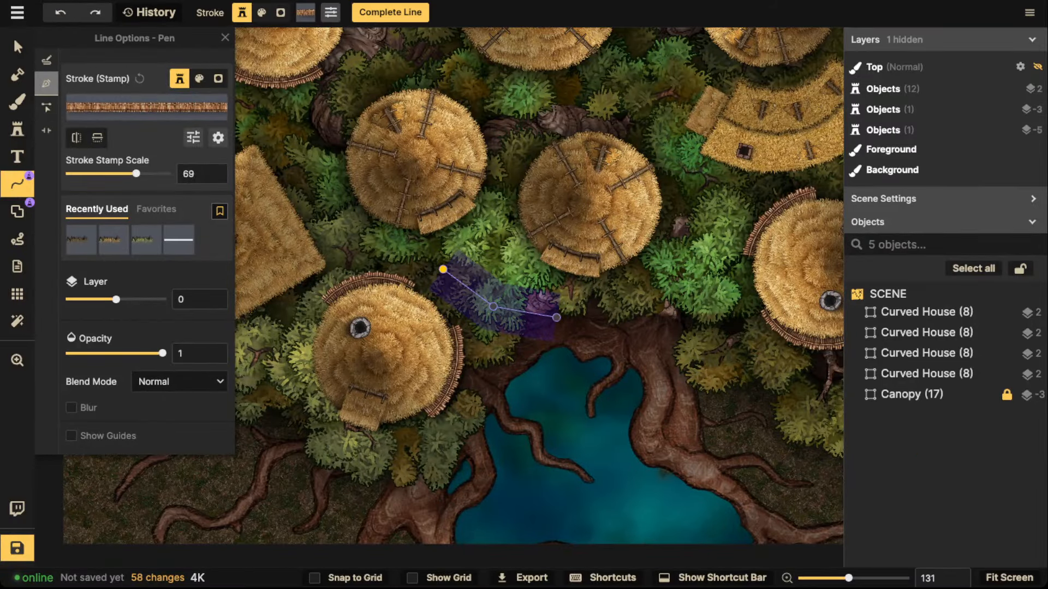
left_click(612, 321)
key("Return")
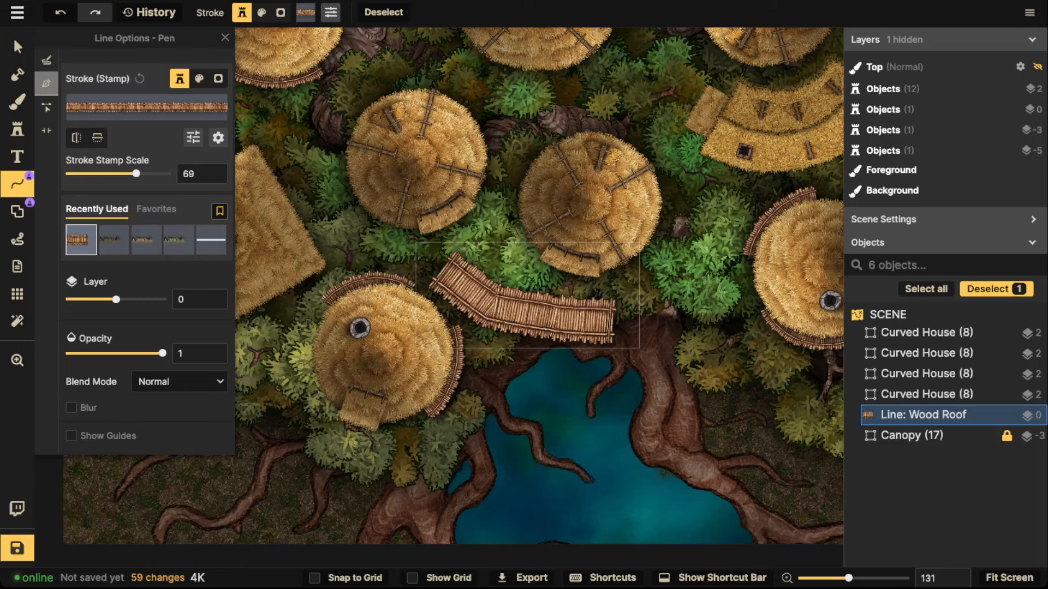
Move the Wood Roof walkway under the round house above the lake and set its stroke brightness to 81.
left_click(18, 47)
left_click_drag(527, 305, 572, 258)
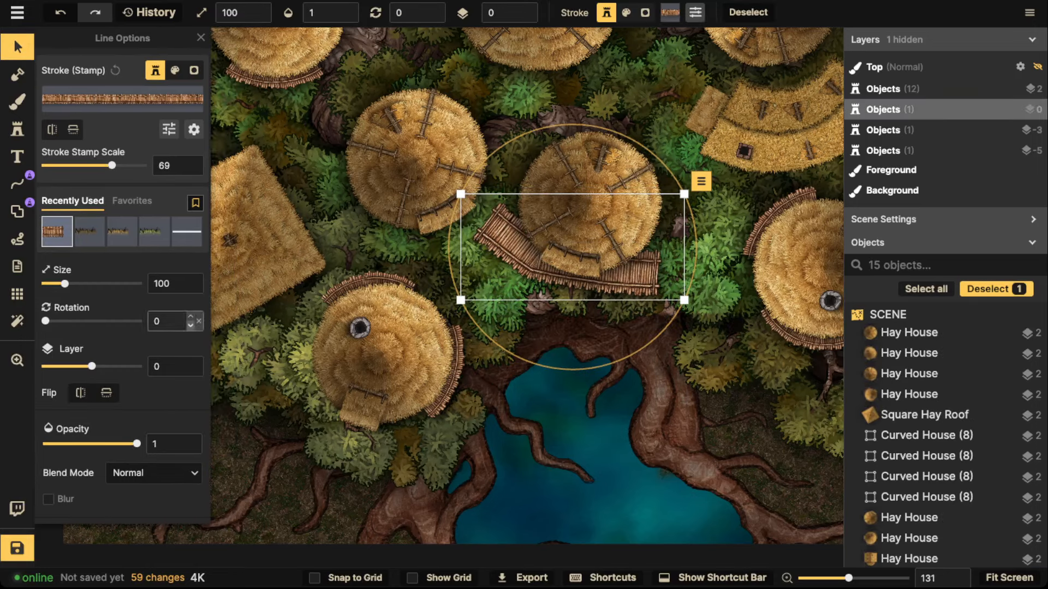
scroll(106, 392, "down", 1)
left_click(169, 102)
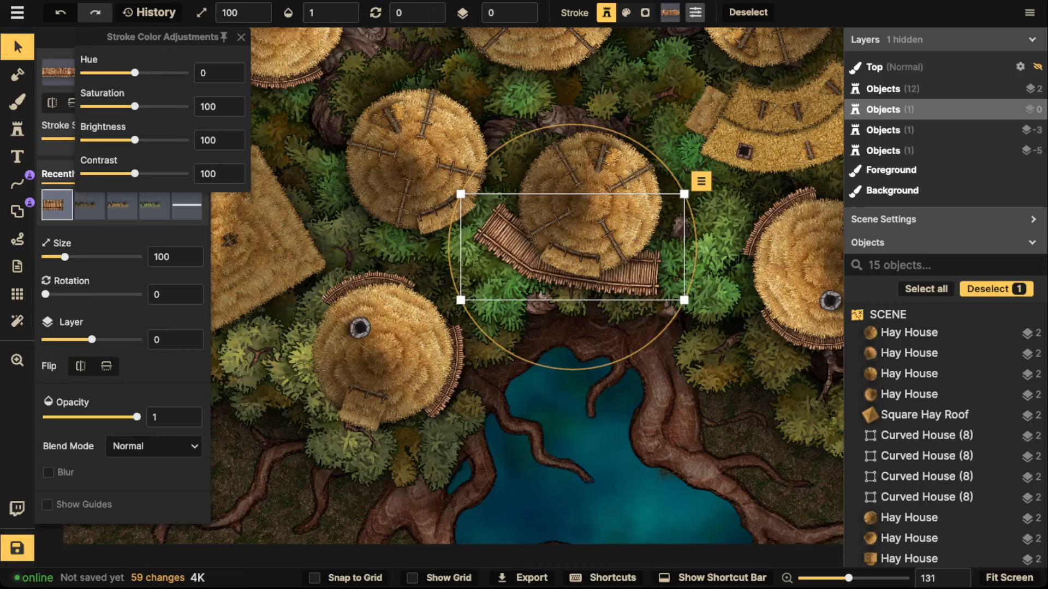
left_click_drag(135, 140, 125, 140)
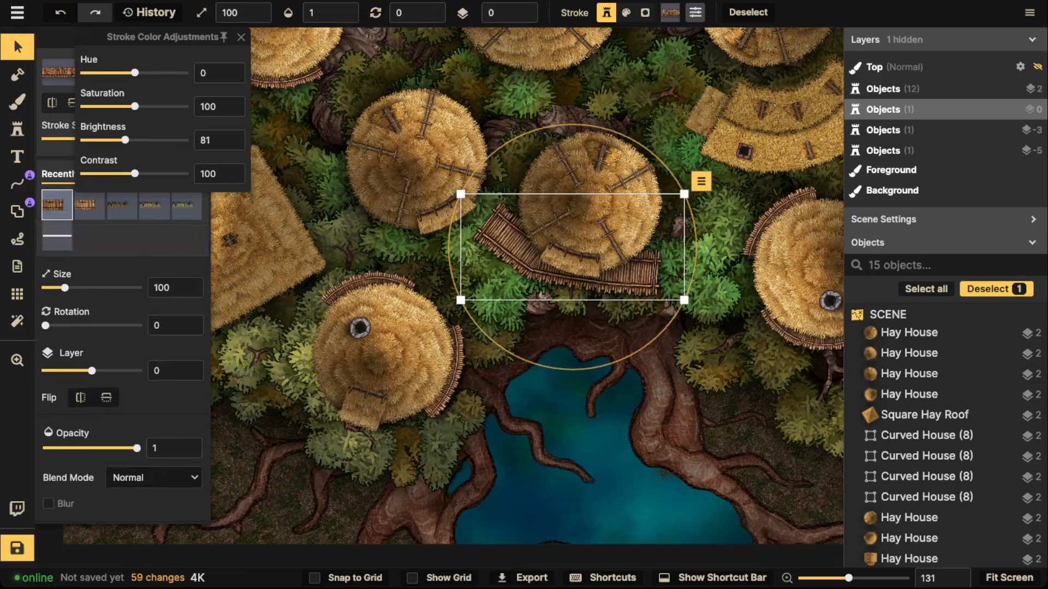
key("Escape")
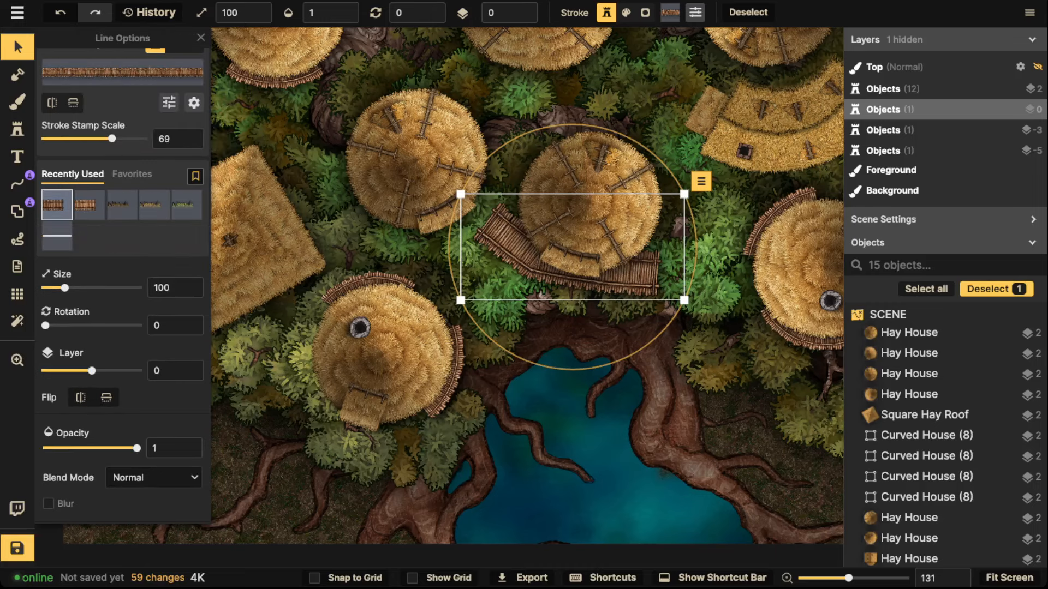
Shift the Wood Roof walkway toward the gap between the round houses, and delete it.
left_click_drag(513, 256, 466, 264)
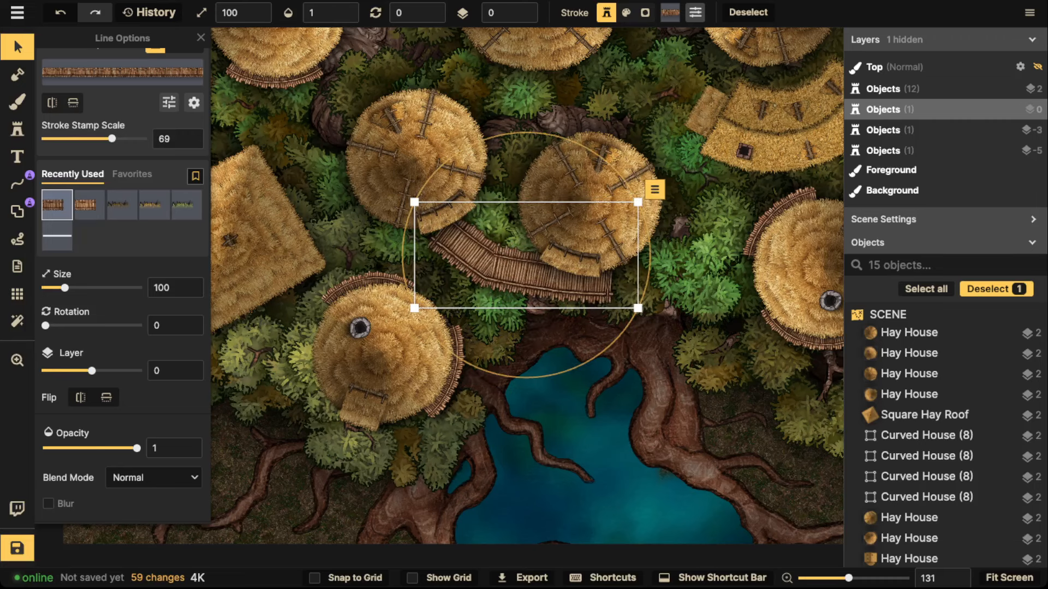
key("Delete")
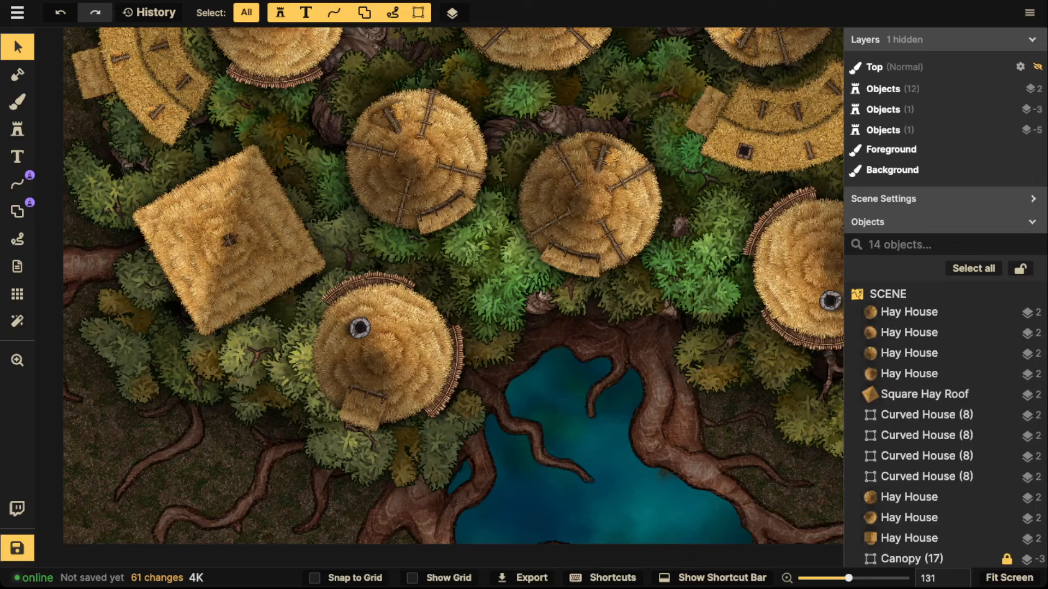
Try a bent Wood Roof walkway from the lower round house toward the lake, and delete it.
scroll(440, 284, "down", 3)
left_click_drag(518, 229, 514, 387)
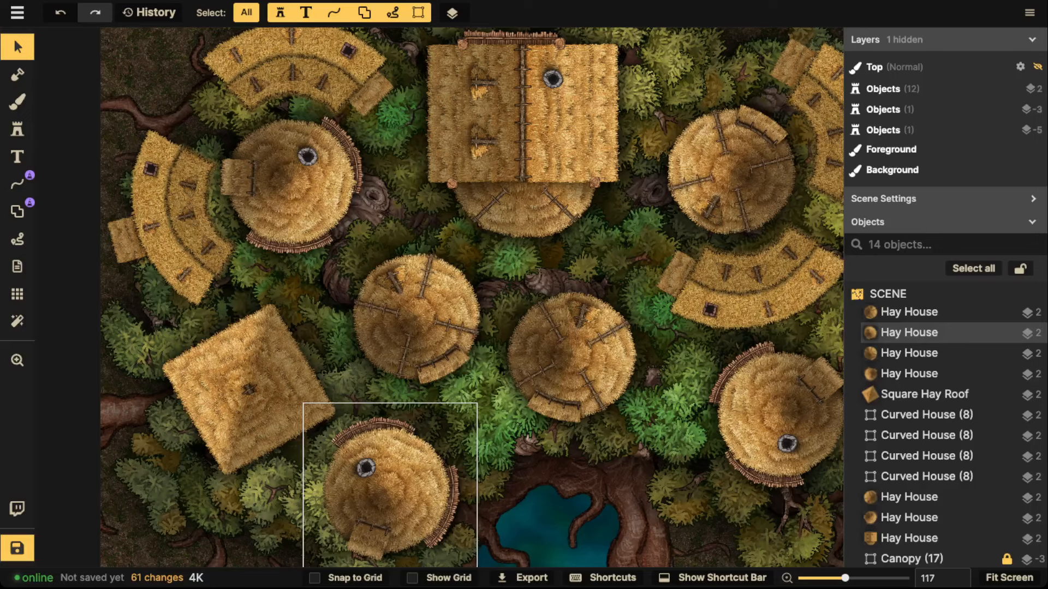
left_click(17, 184)
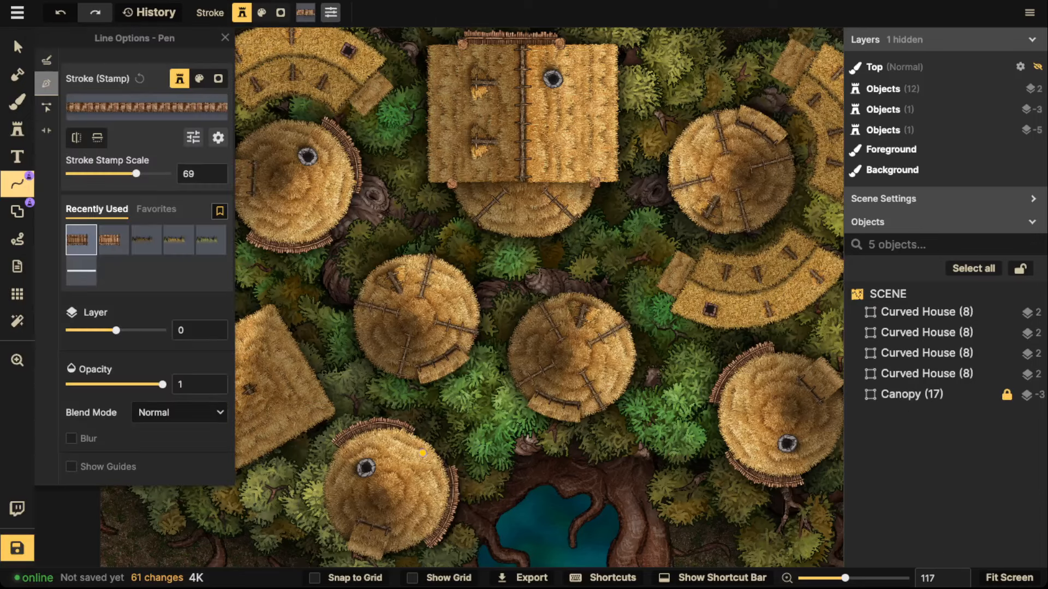
left_click(423, 452)
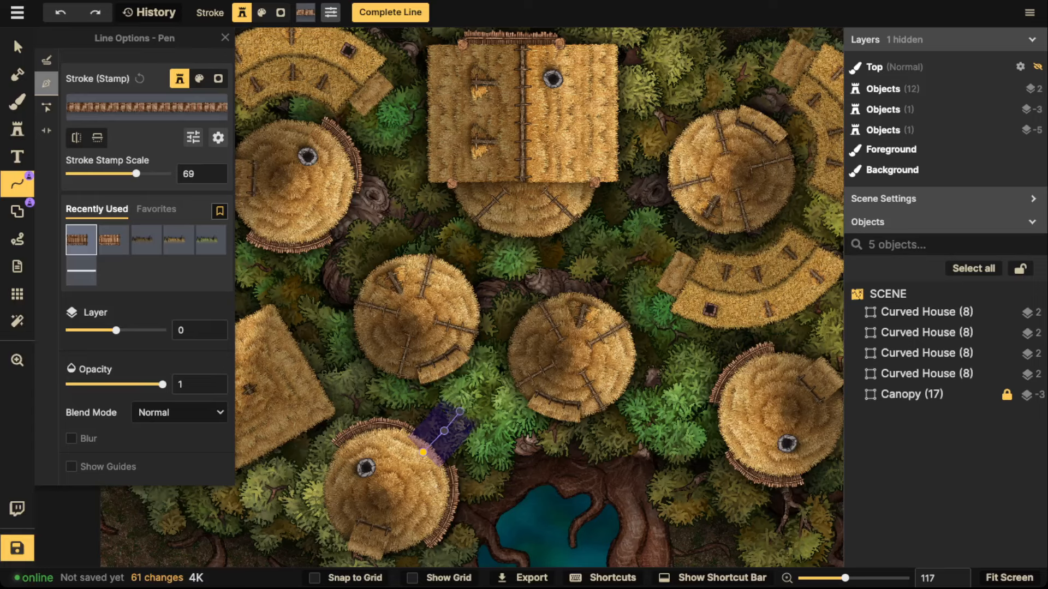
left_click(460, 410)
left_click(472, 396)
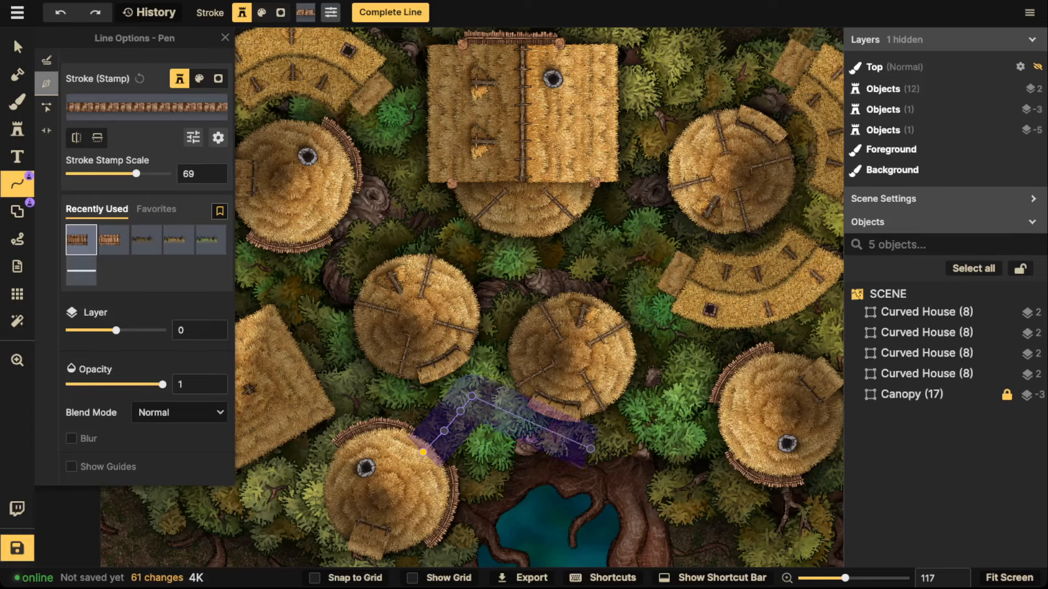
double_click(537, 467)
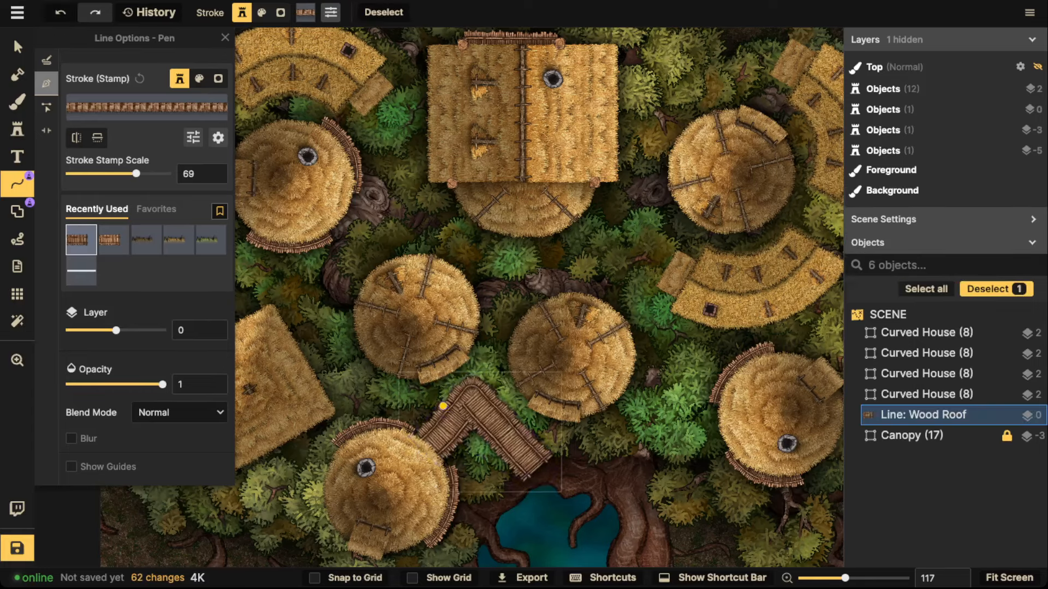
scroll(453, 431, "up", 5)
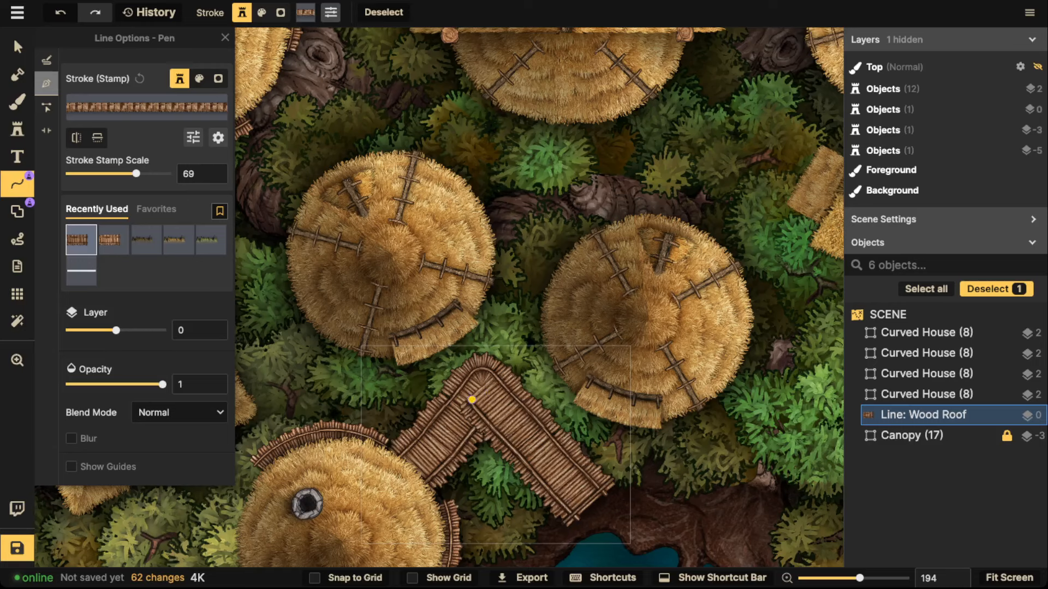
key("Delete")
Draw a Wood Roof walkway from the round house beside the lake, between the two round houses, up to the large rectangular house.
left_click(407, 479)
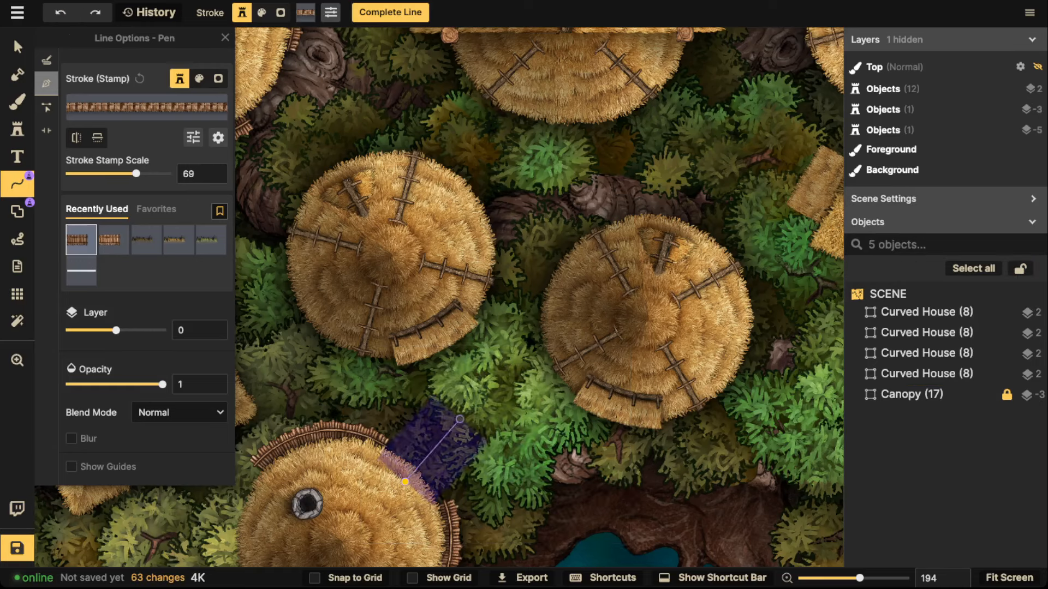
left_click(459, 417)
left_click(484, 387)
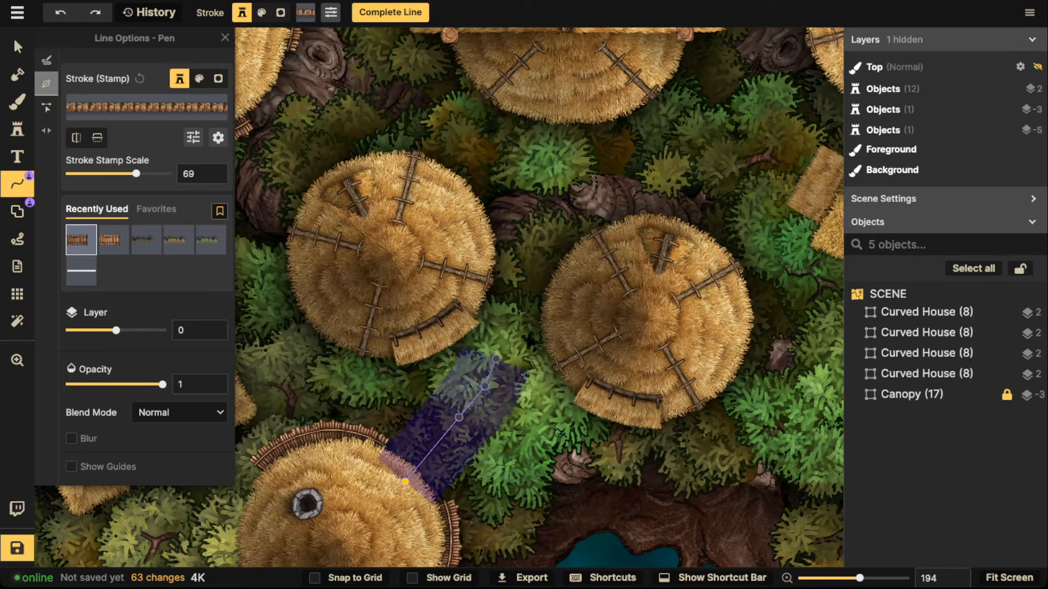
left_click(498, 346)
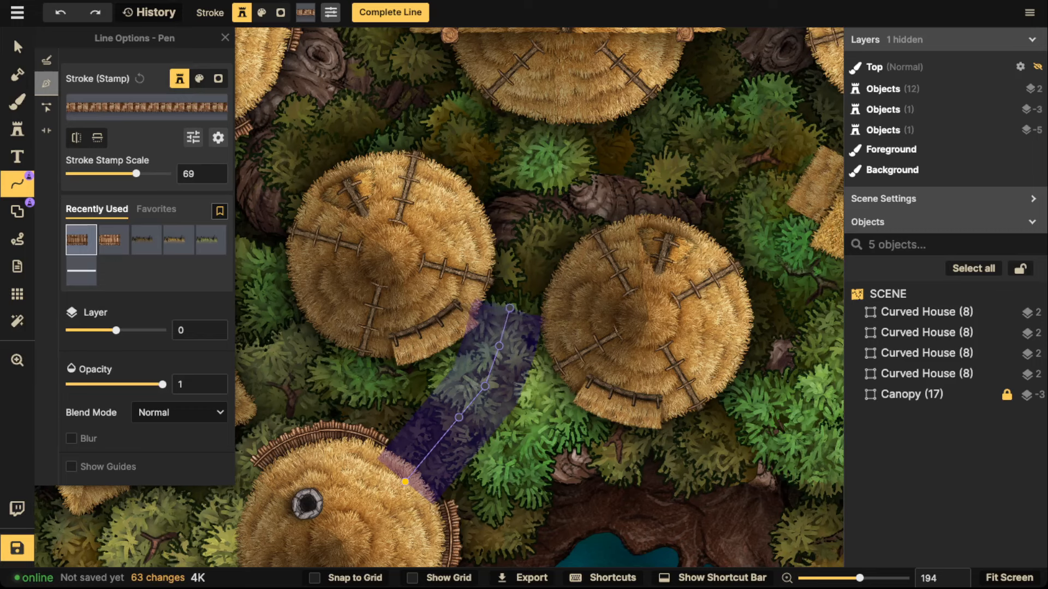
left_click(509, 308)
left_click(519, 260)
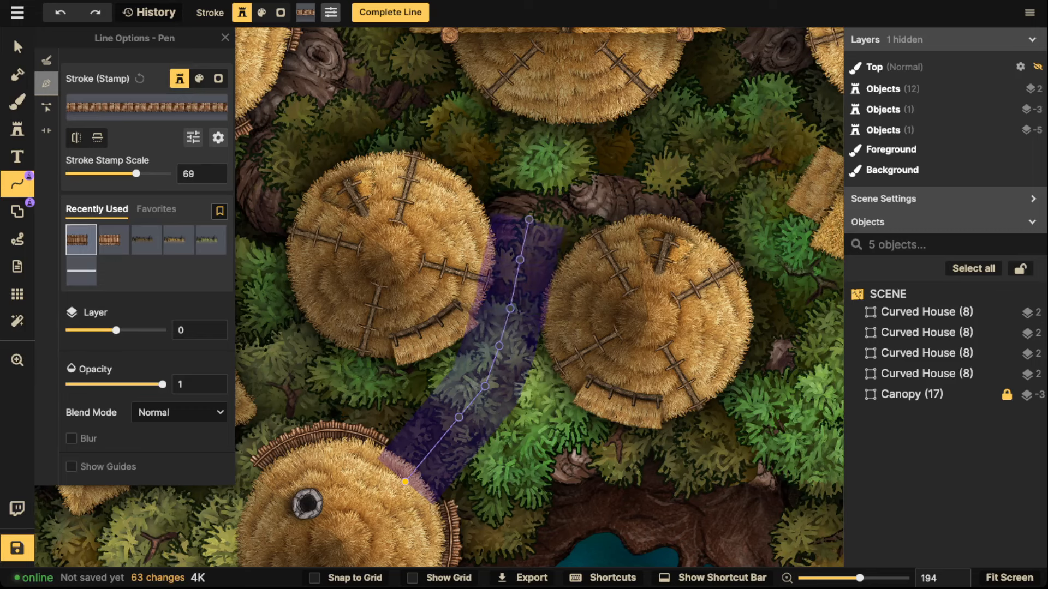
left_click(530, 217)
left_click(546, 175)
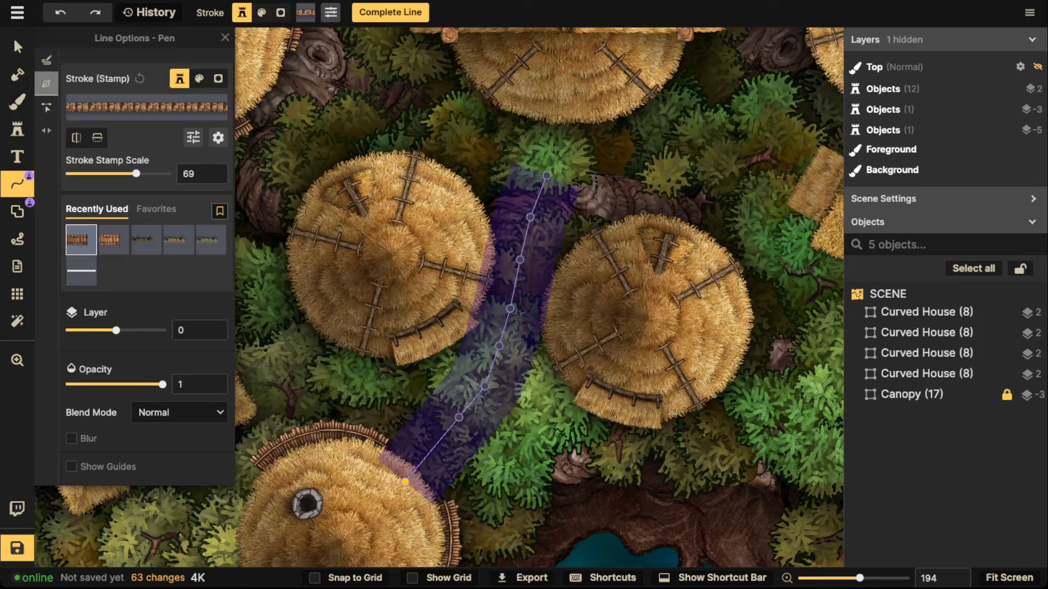
left_click(556, 149)
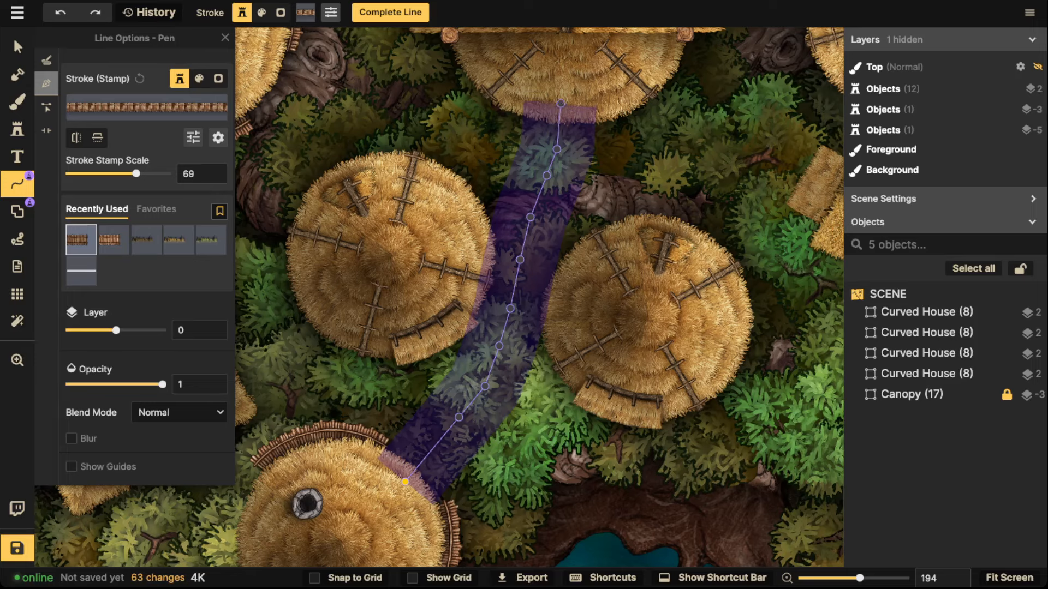
left_click(557, 117)
key("Return")
scroll(477, 147, "down", 3)
key("Escape")
Add a short Wood Roof walkway stub from the lakeside round house toward the lake.
key("space")
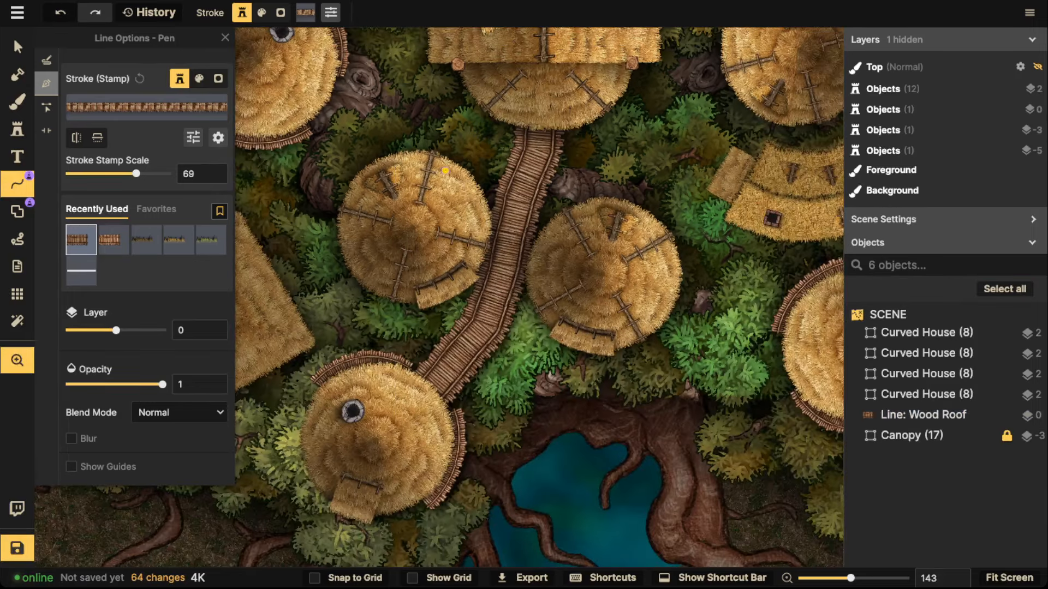
left_click_drag(478, 133, 587, 81)
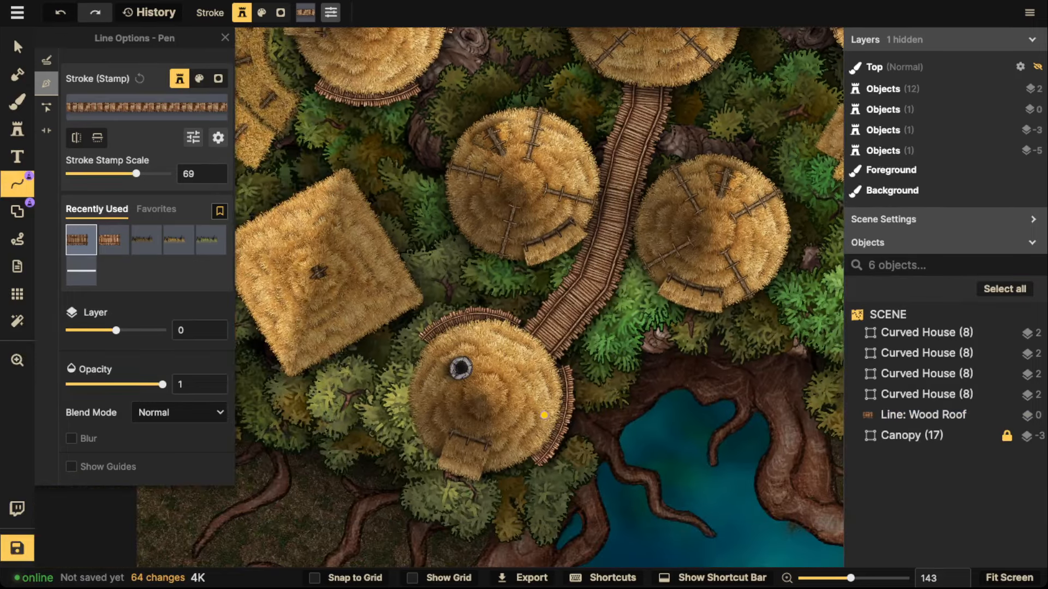
left_click(544, 415)
left_click(600, 436)
key("Return")
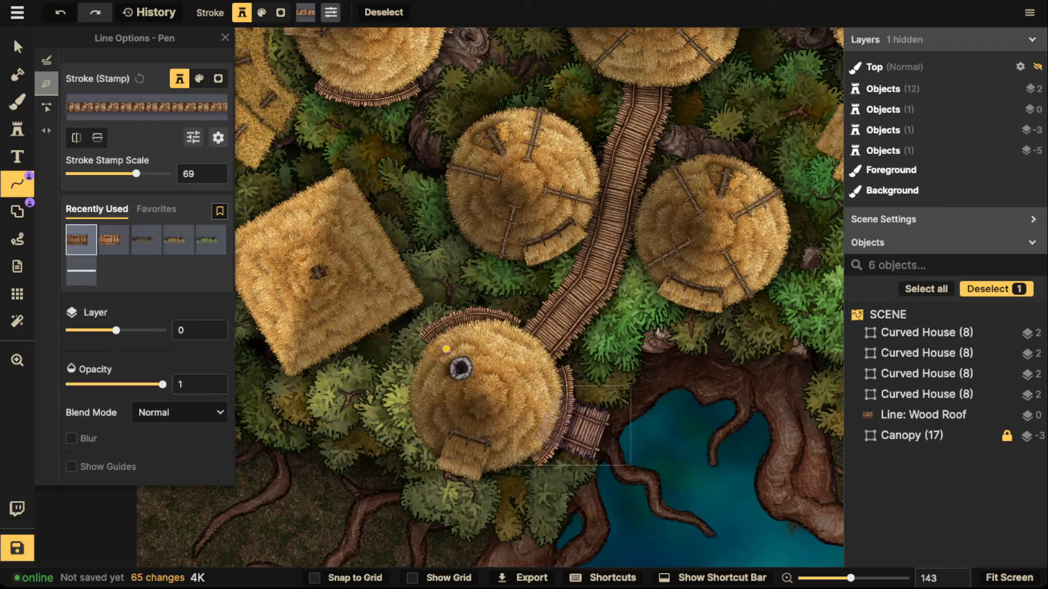
Draw a Wood Roof walkway from the rectangular house's west side, around the northwest round house, and down to the lakeside round house.
scroll(429, 338, "down", 3)
key("space")
left_click_drag(435, 332, 448, 406)
key("space")
left_click_drag(441, 296, 417, 370)
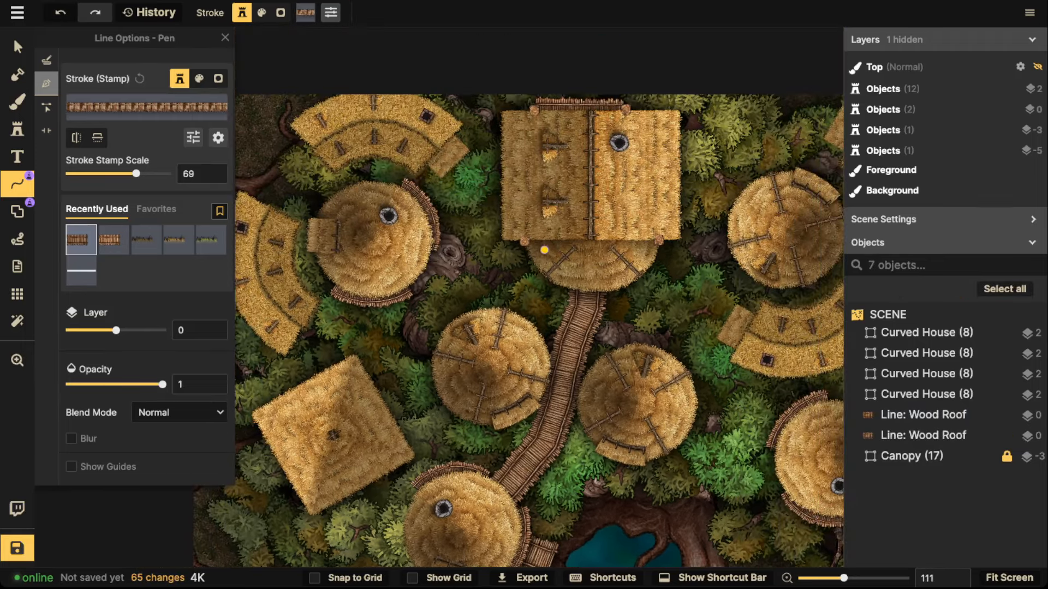
left_click(509, 181)
left_click(471, 186)
left_click(440, 189)
left_click(419, 183)
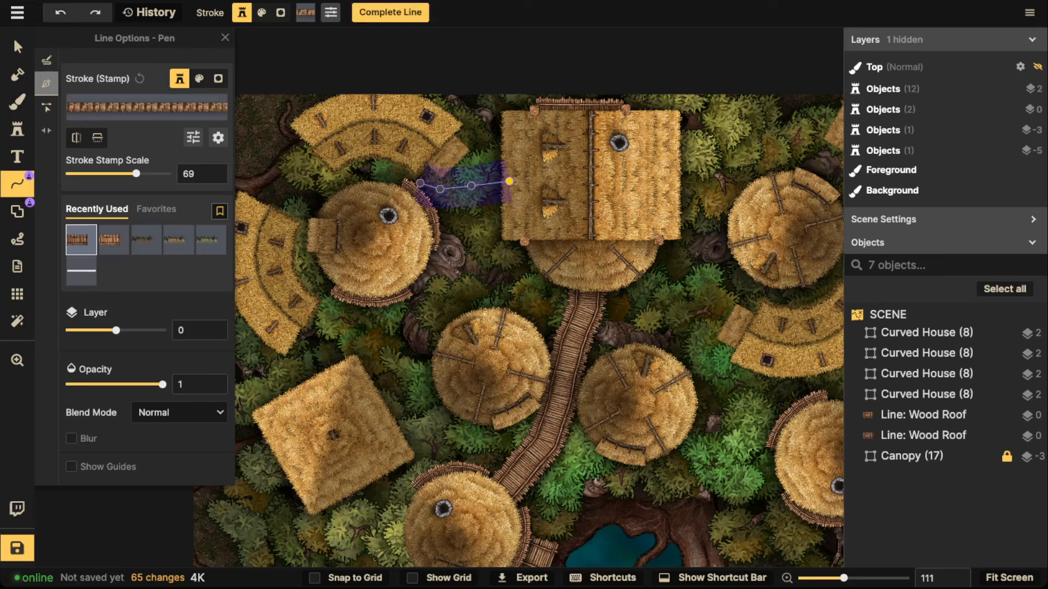
left_click(408, 179)
left_click(384, 172)
left_click(347, 172)
left_click(329, 174)
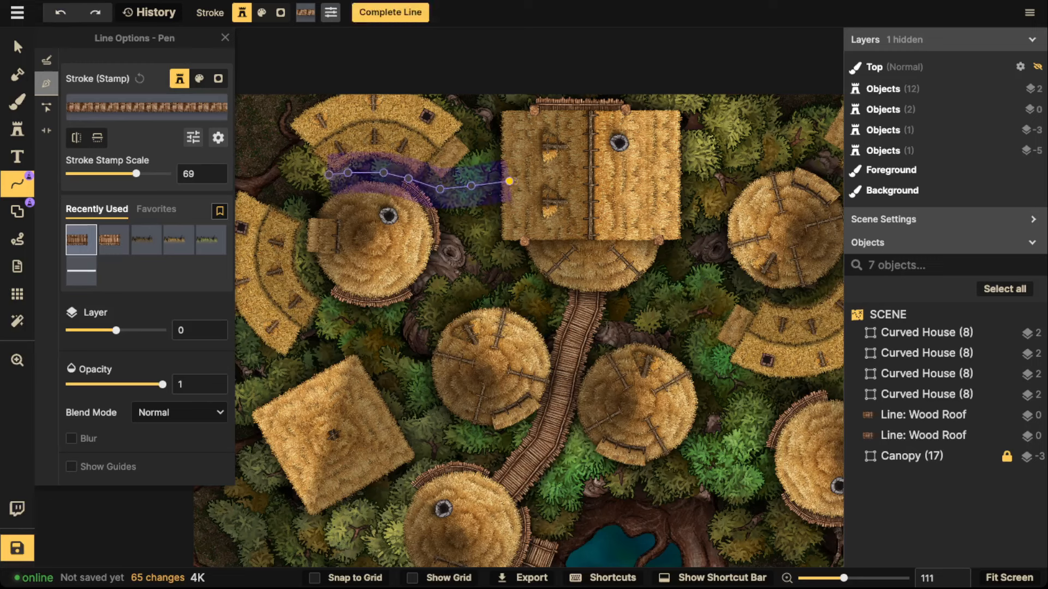
left_click(316, 184)
left_click(301, 209)
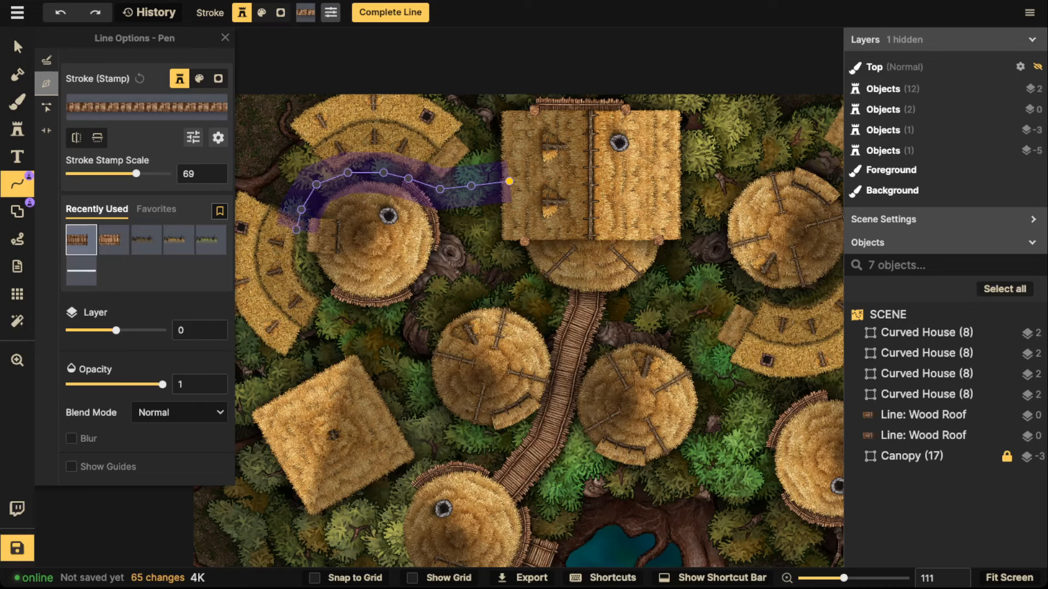
left_click(296, 229)
left_click(295, 251)
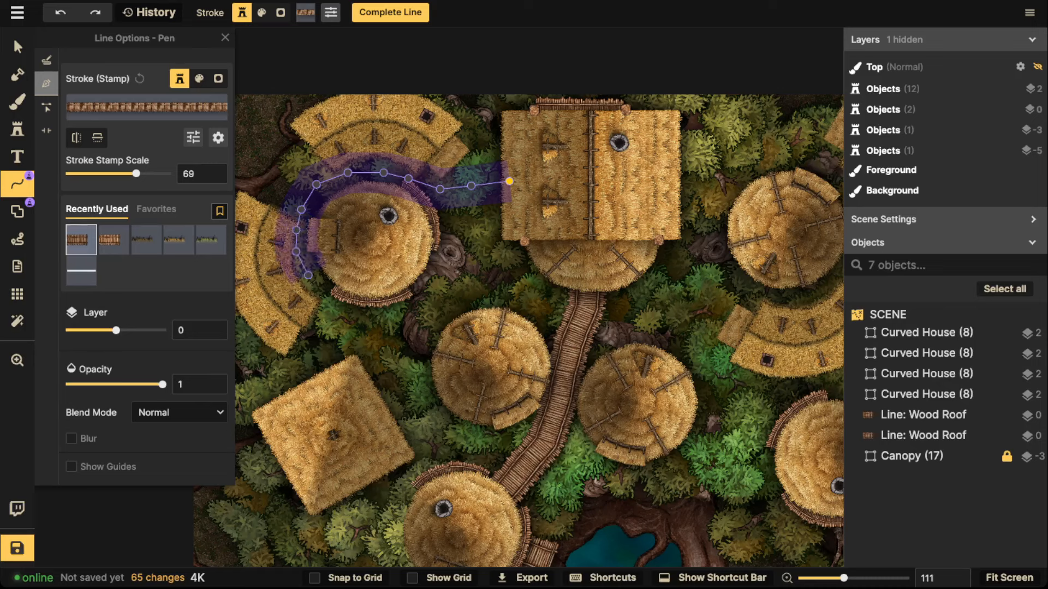
left_click(308, 275)
left_click(332, 300)
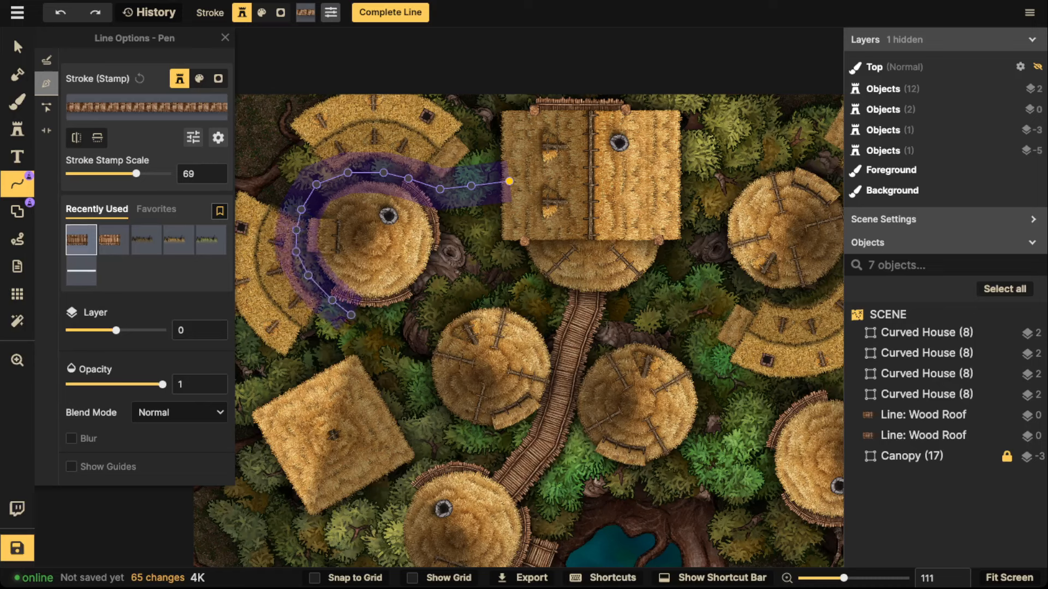
left_click(351, 314)
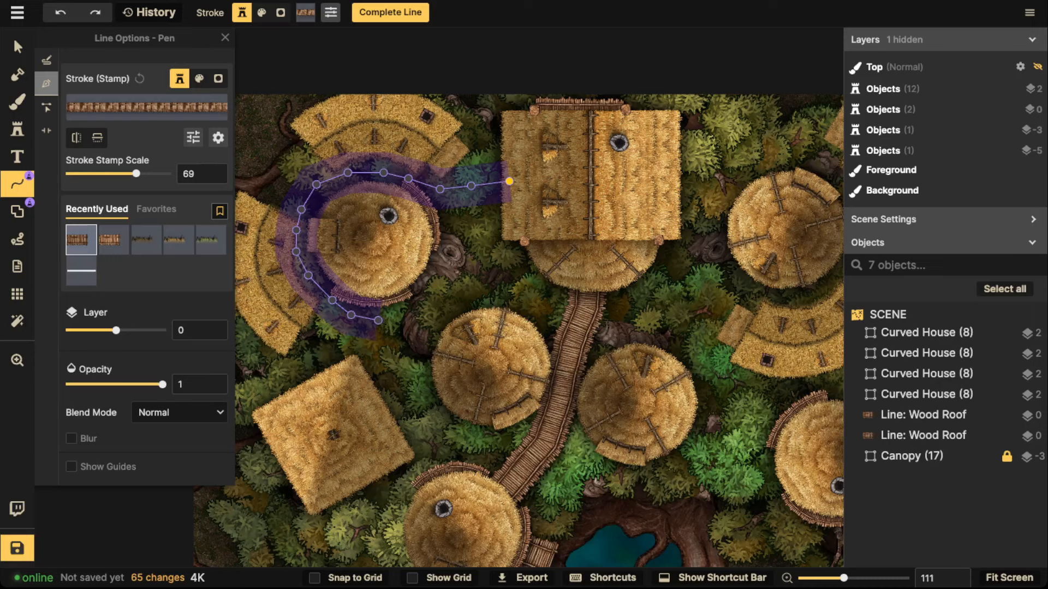
left_click(372, 325)
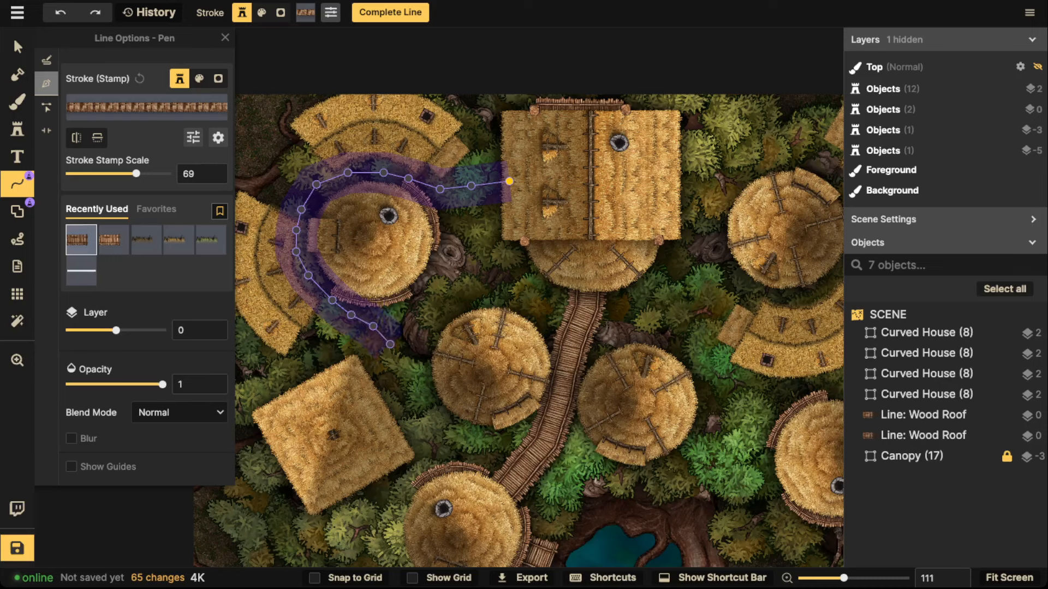
left_click(390, 339)
left_click(402, 367)
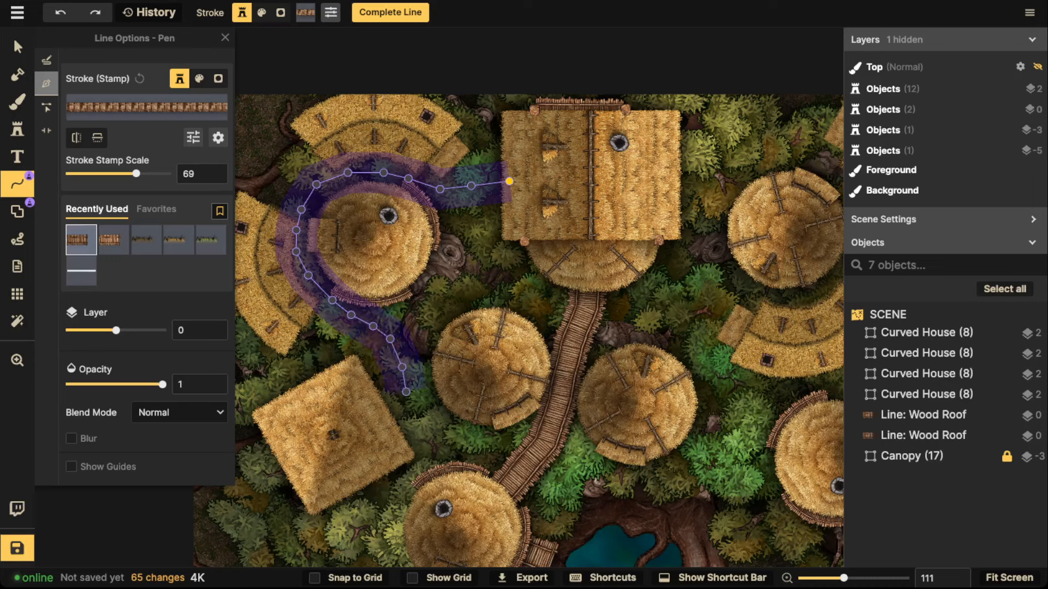
left_click(406, 392)
left_click(419, 418)
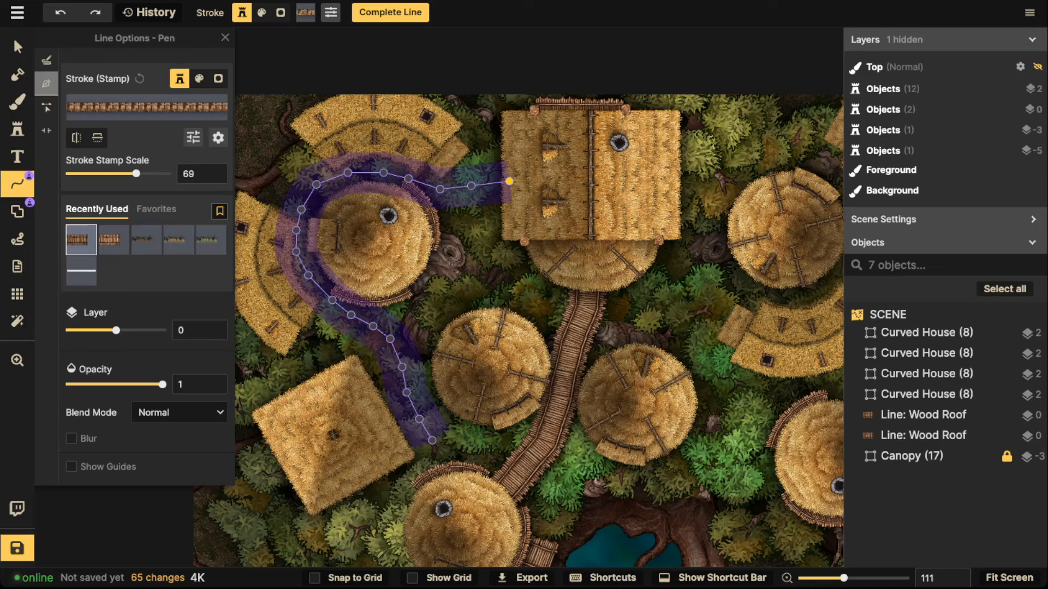
left_click(432, 439)
left_click(443, 482)
key("Return")
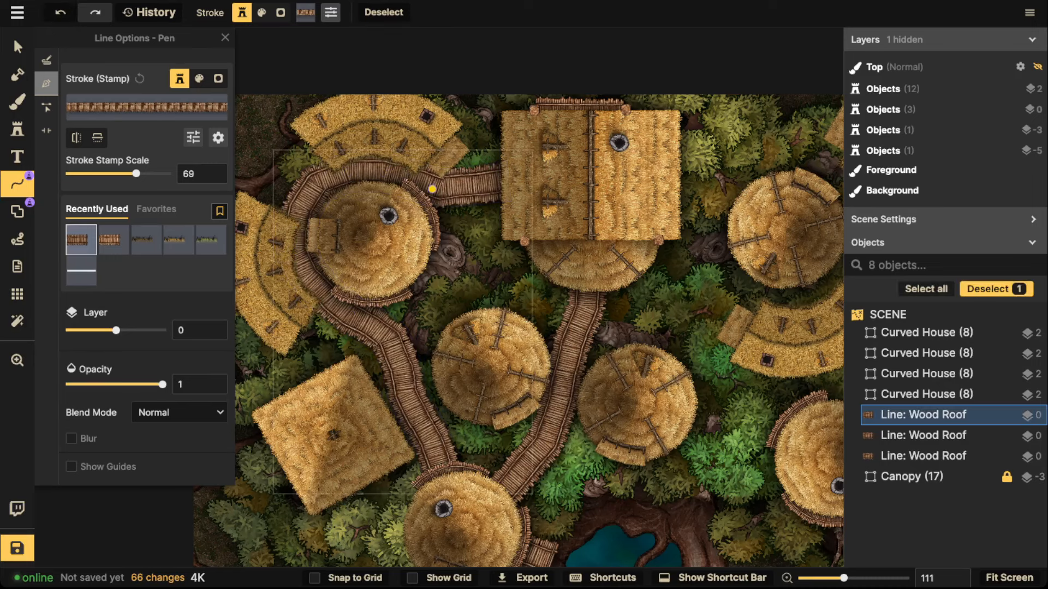
key("Escape")
Draw a U-shaped Wood Roof walkway around the west, south and east sides of the large rectangular house.
left_click(517, 230)
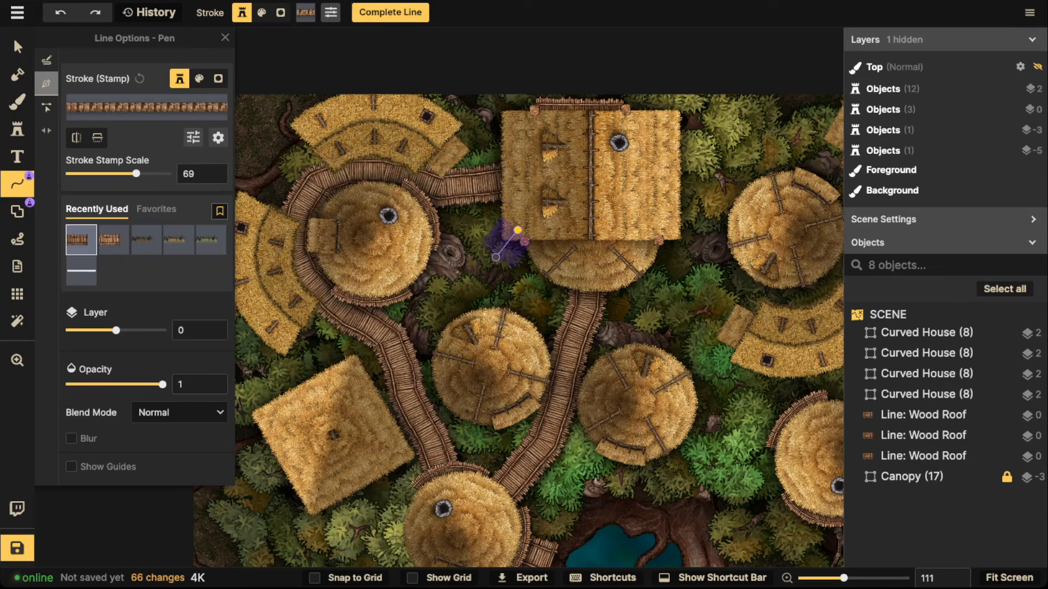
key("Escape")
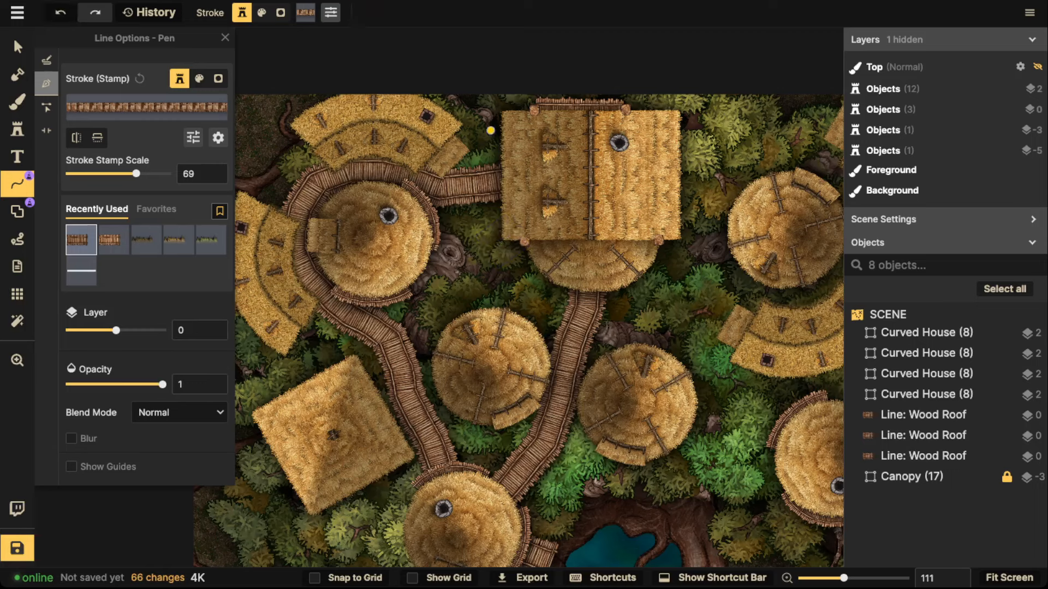
left_click(487, 121)
left_click(488, 167)
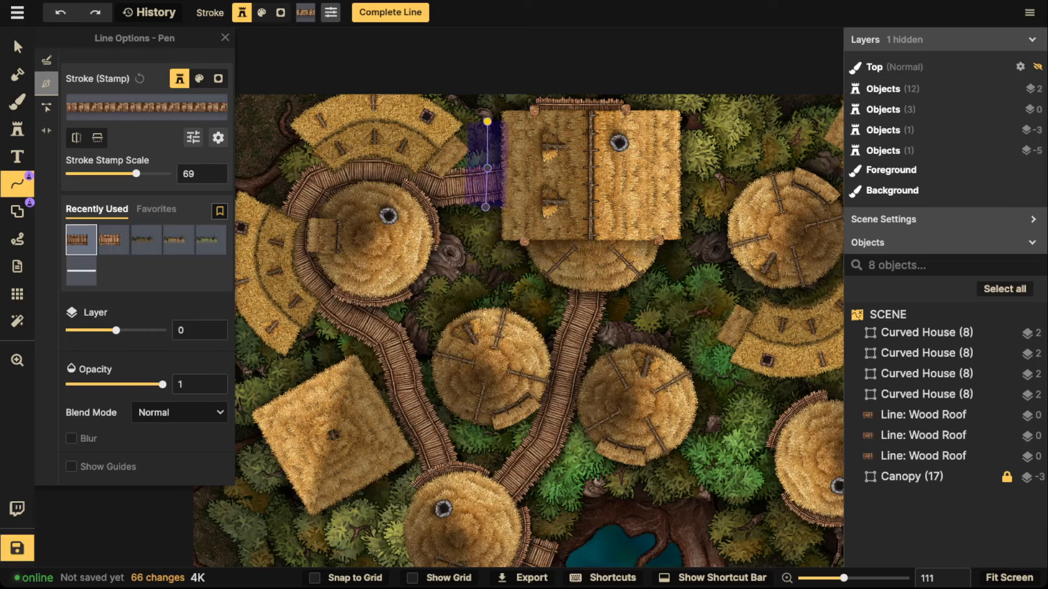
left_click(487, 211)
left_click(492, 245)
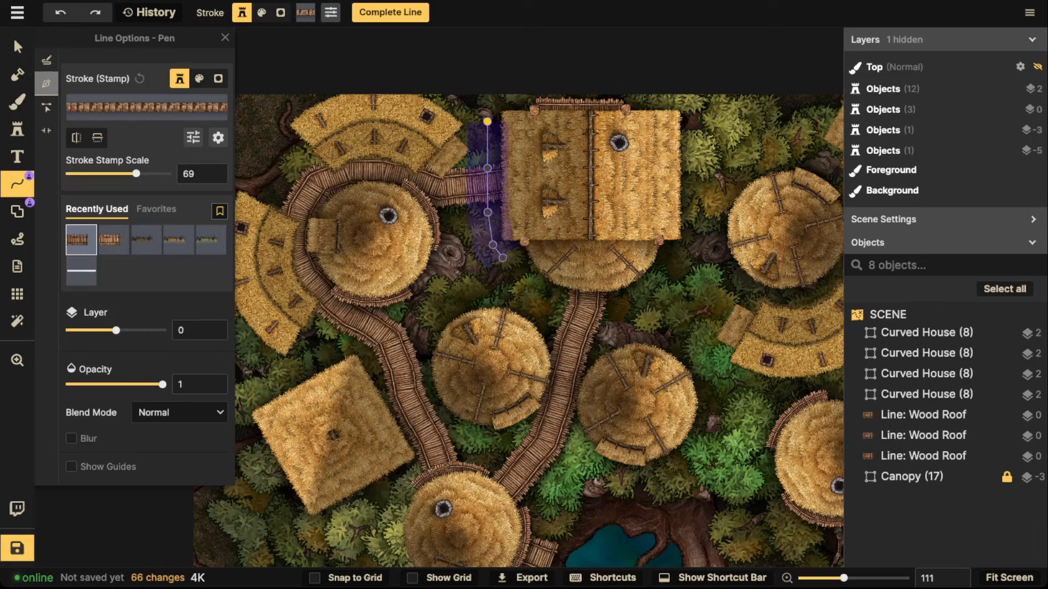
left_click(506, 265)
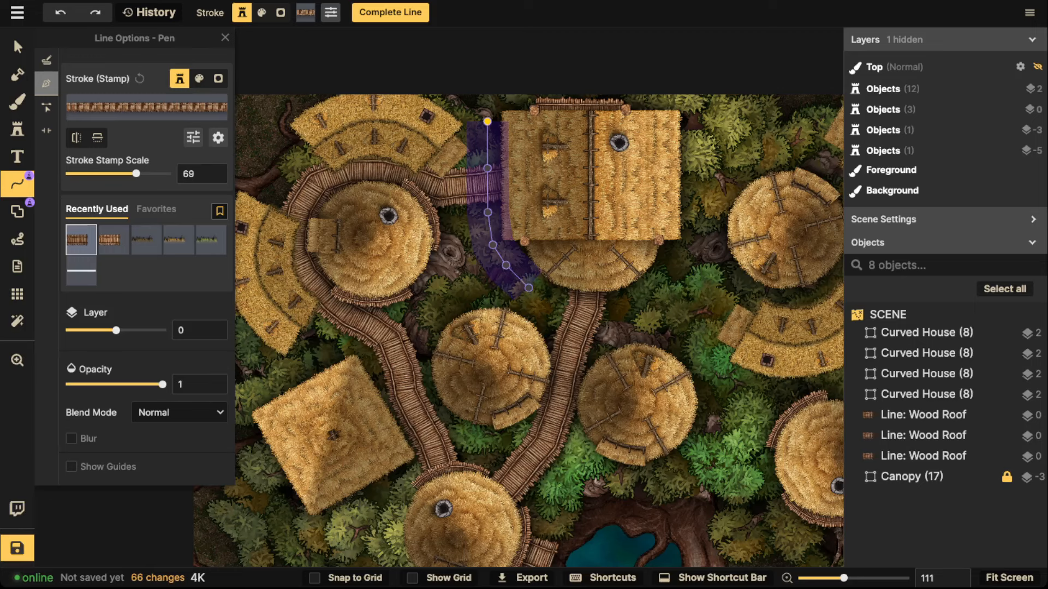
left_click(528, 287)
left_click(547, 303)
left_click(575, 309)
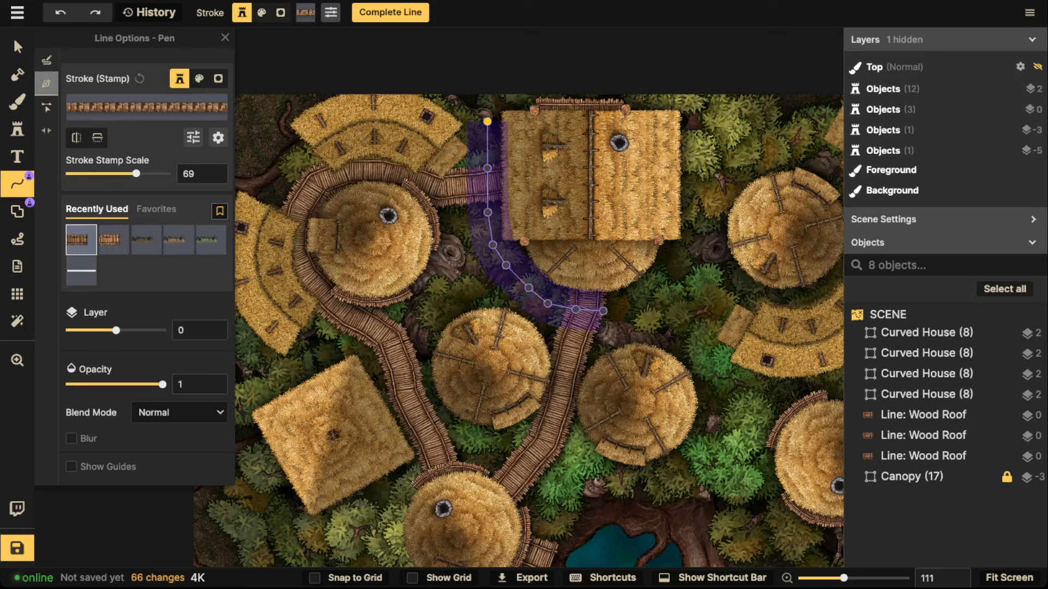
left_click(603, 311)
left_click(630, 307)
left_click(654, 292)
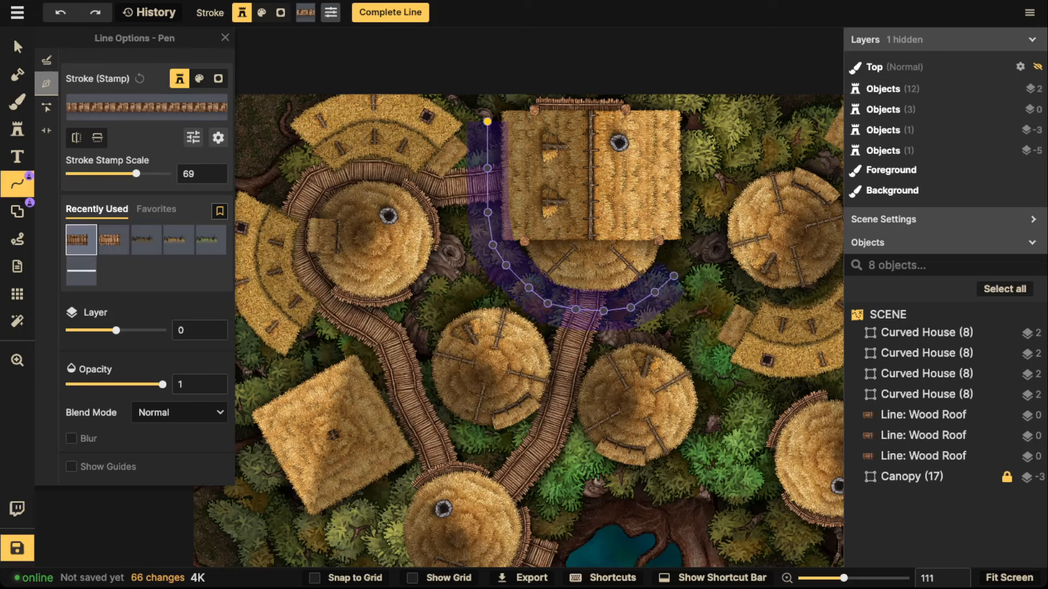
left_click(677, 270)
left_click(686, 243)
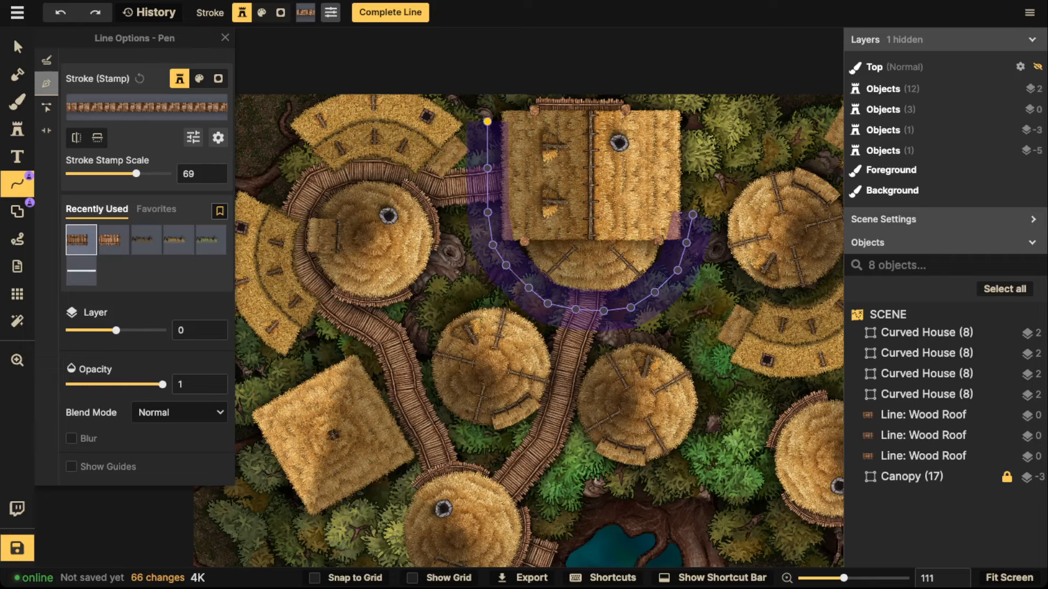
left_click(693, 215)
left_click(694, 161)
left_click(693, 122)
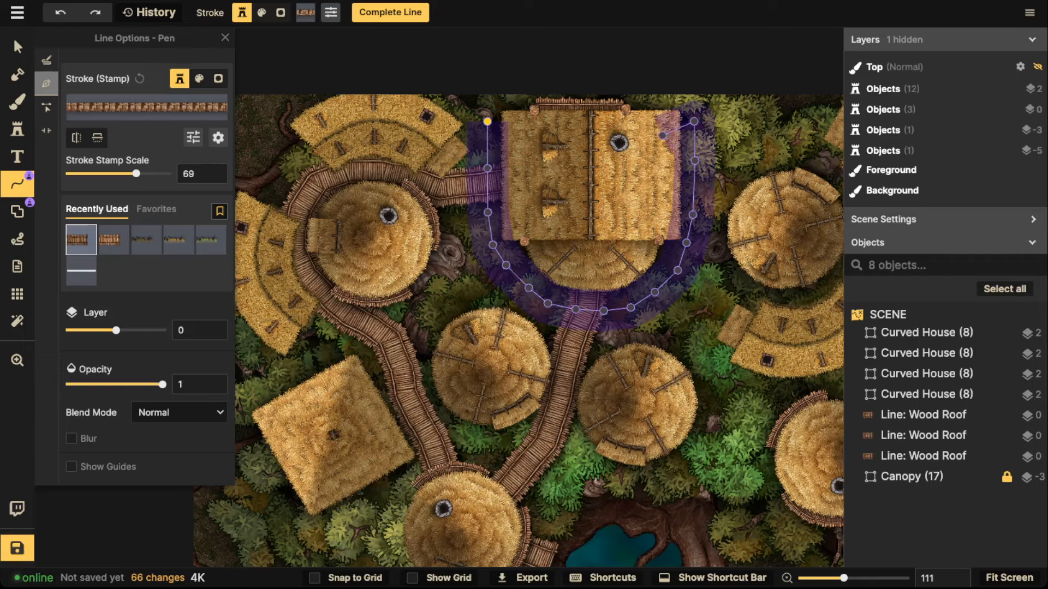
key("Return")
key("Escape")
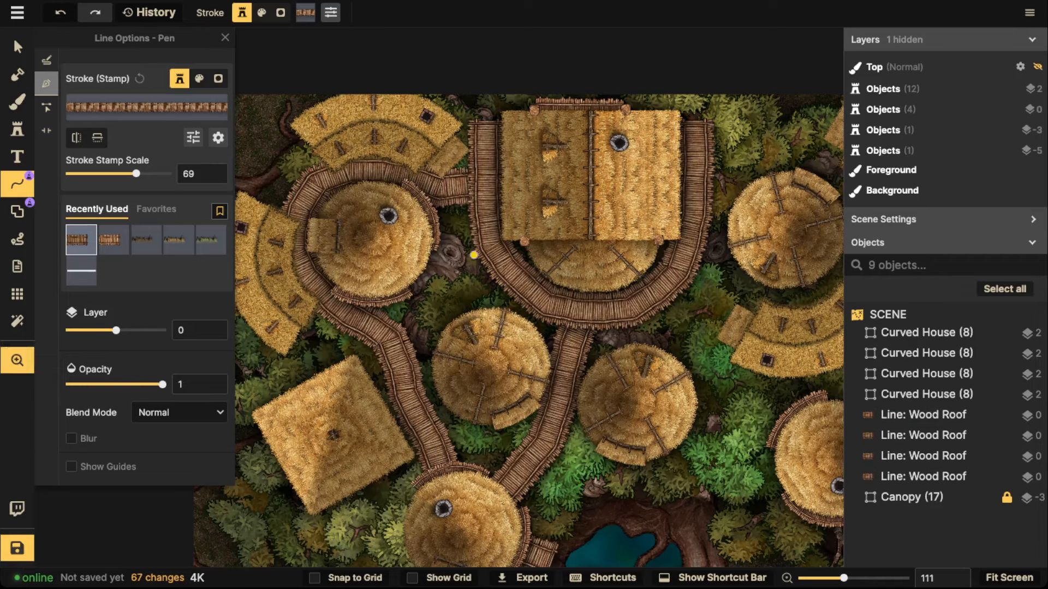
Connect the U-shaped walkway to the western walkway with a short diagonal Wood Roof line between the round houses.
left_click_drag(473, 255, 503, 142)
left_click(513, 156)
left_click(487, 174)
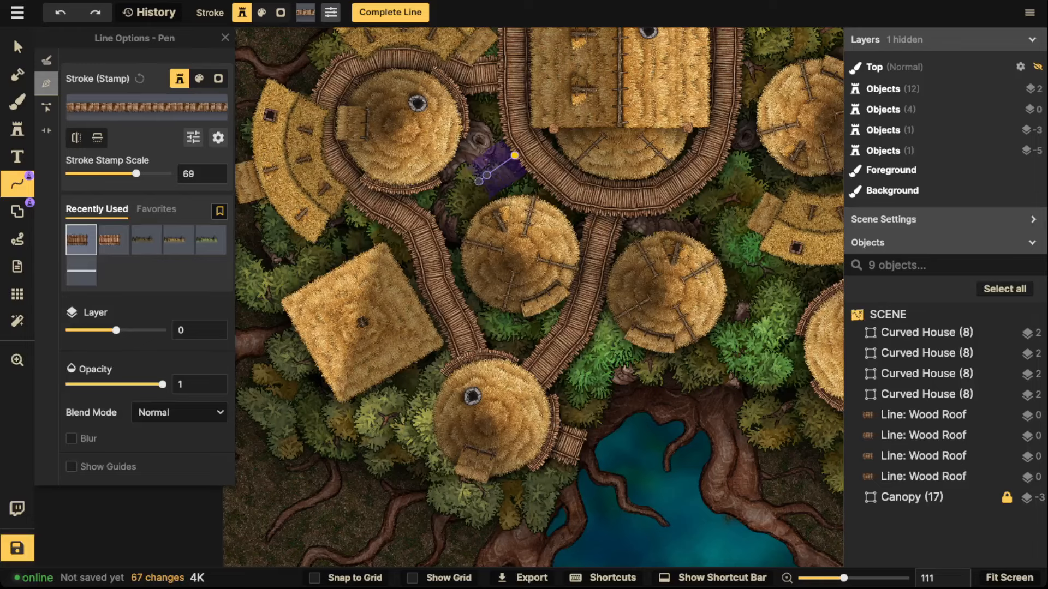
left_click(467, 191)
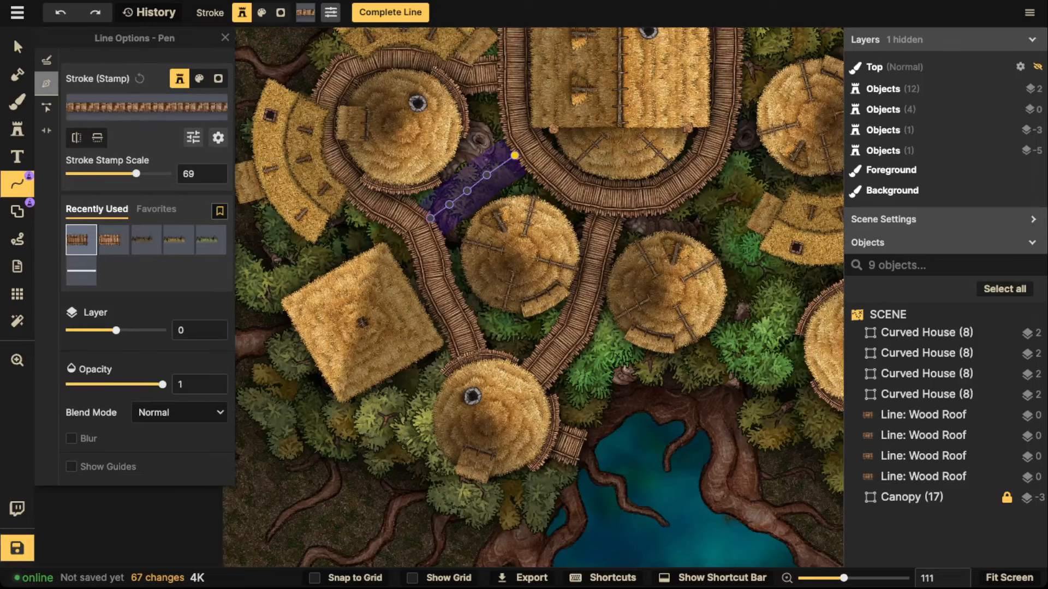
double_click(430, 221)
scroll(420, 180, "down", 2)
key("Escape")
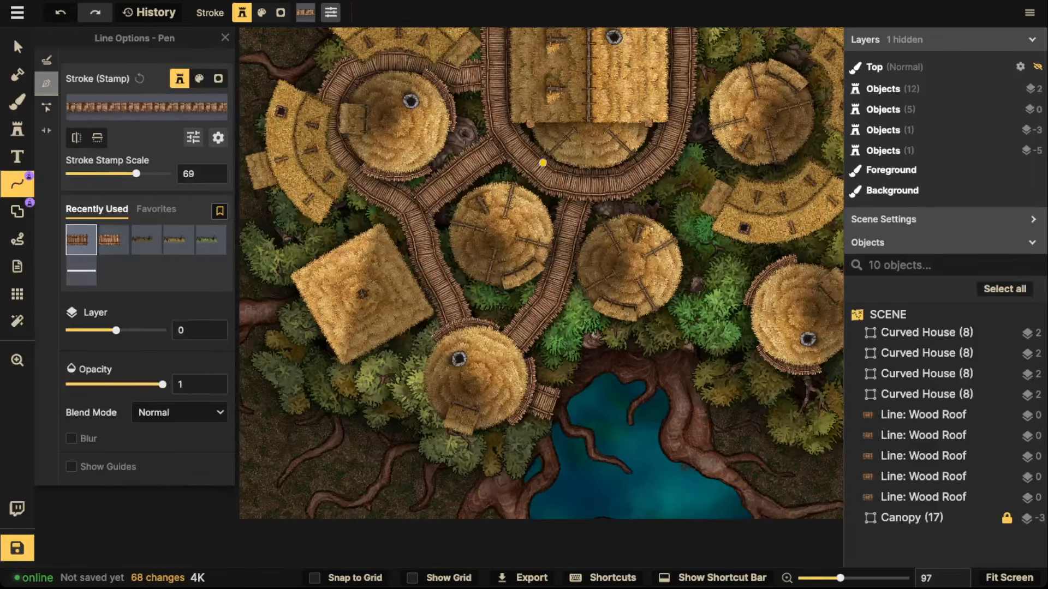
Draw a Wood Roof walkway from the western walkway around the north and west sides of the square hay-roofed house.
left_click_drag(613, 193, 730, 183)
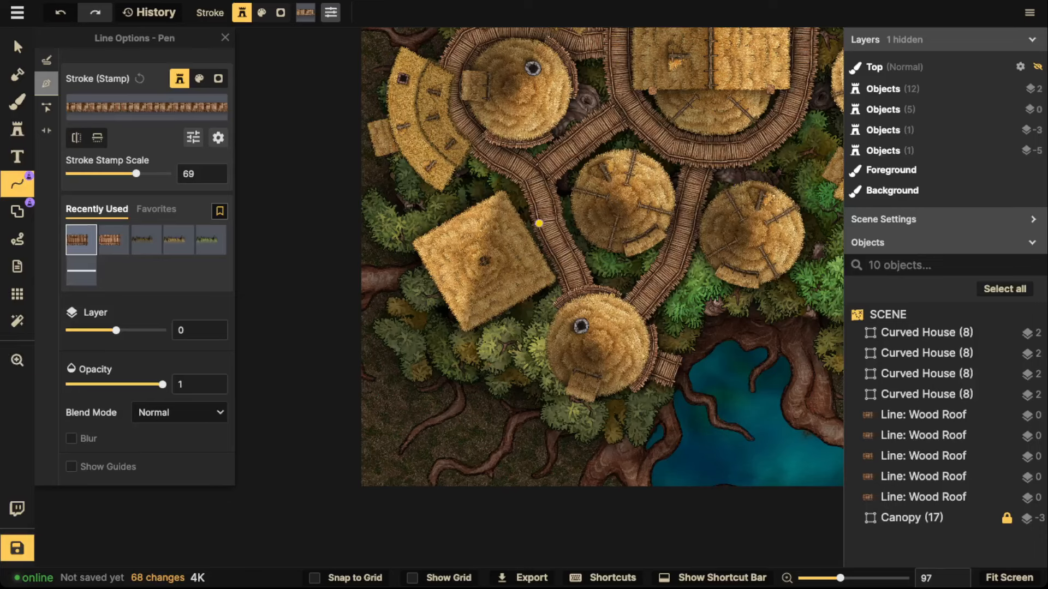
left_click(484, 166)
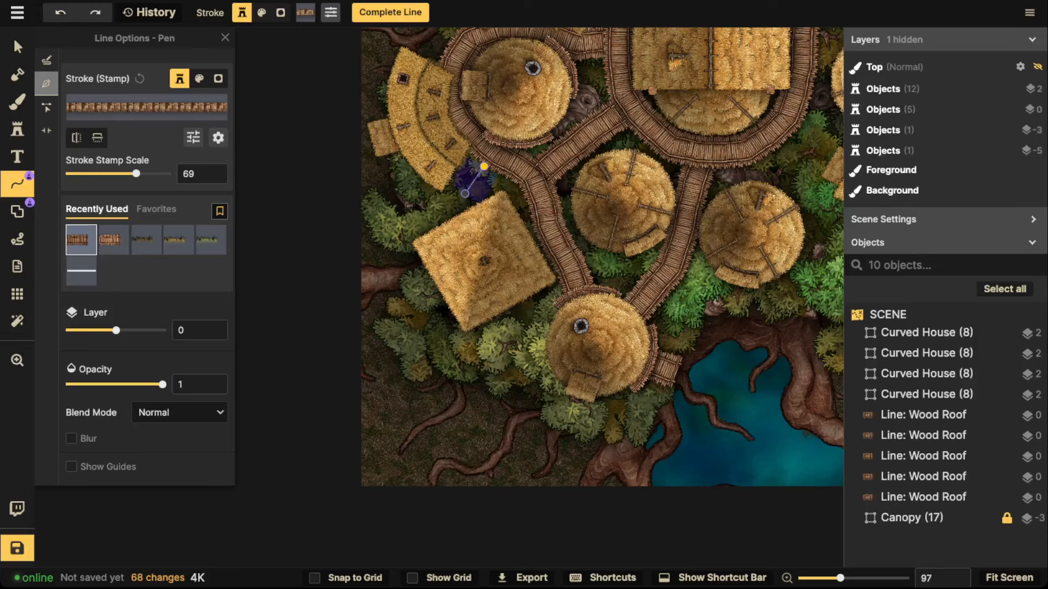
key("ctrl+z")
left_click(491, 164)
left_click(457, 199)
left_click(423, 211)
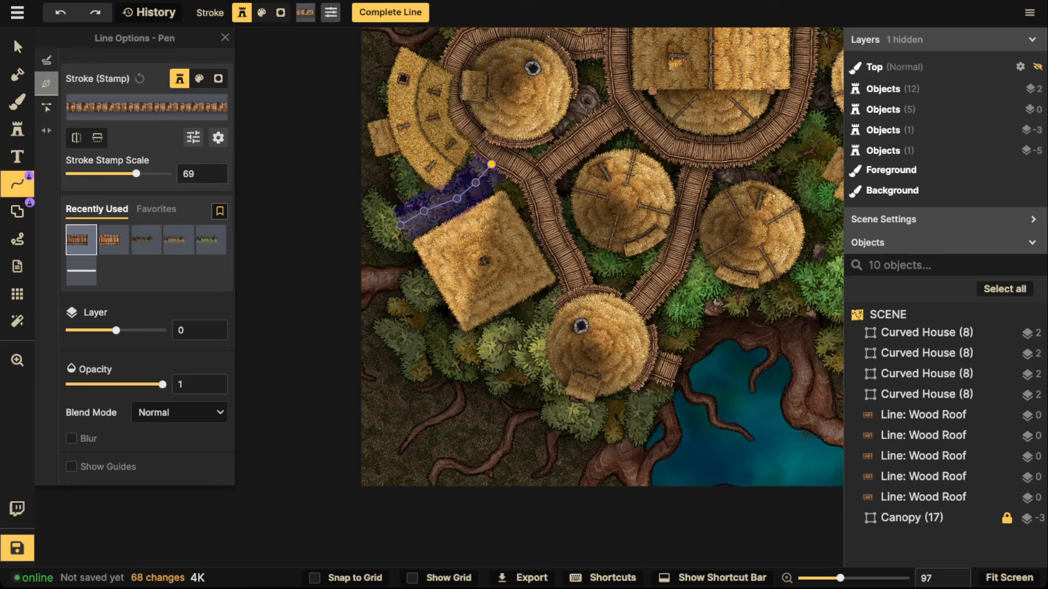
left_click(399, 225)
left_click(389, 237)
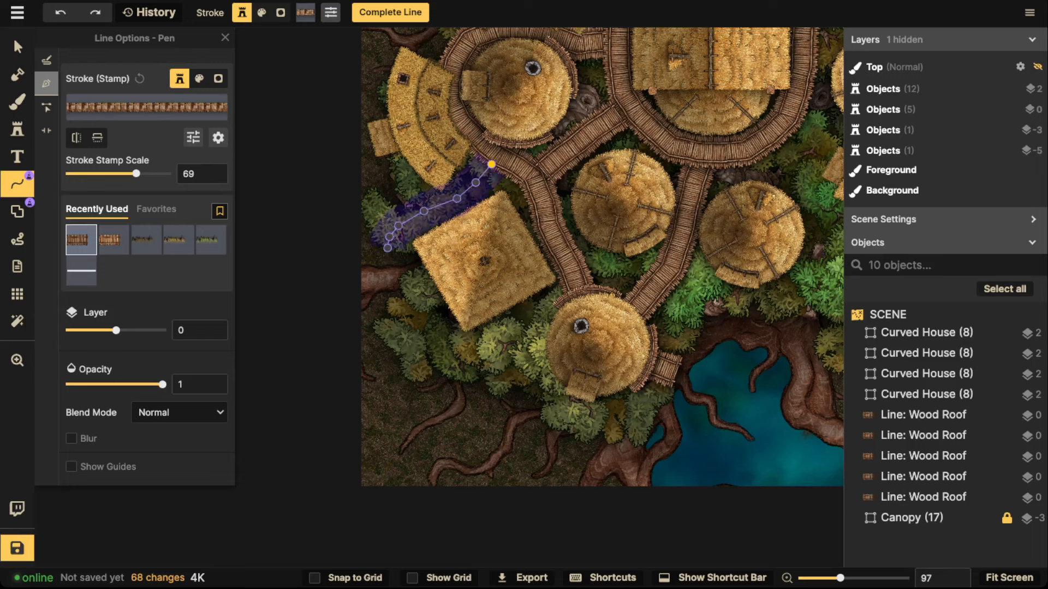
left_click(392, 258)
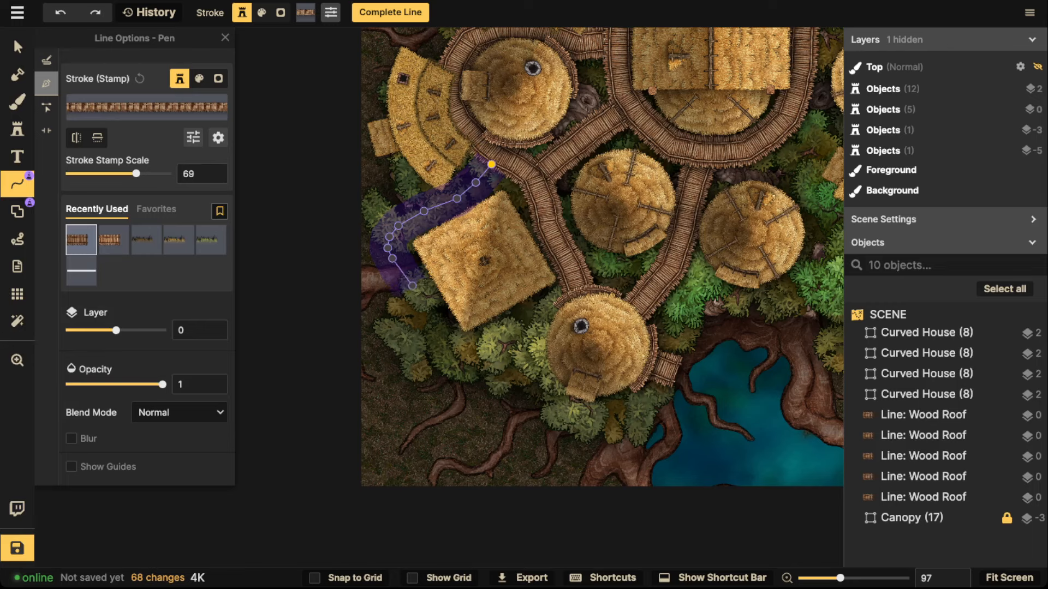
double_click(412, 294)
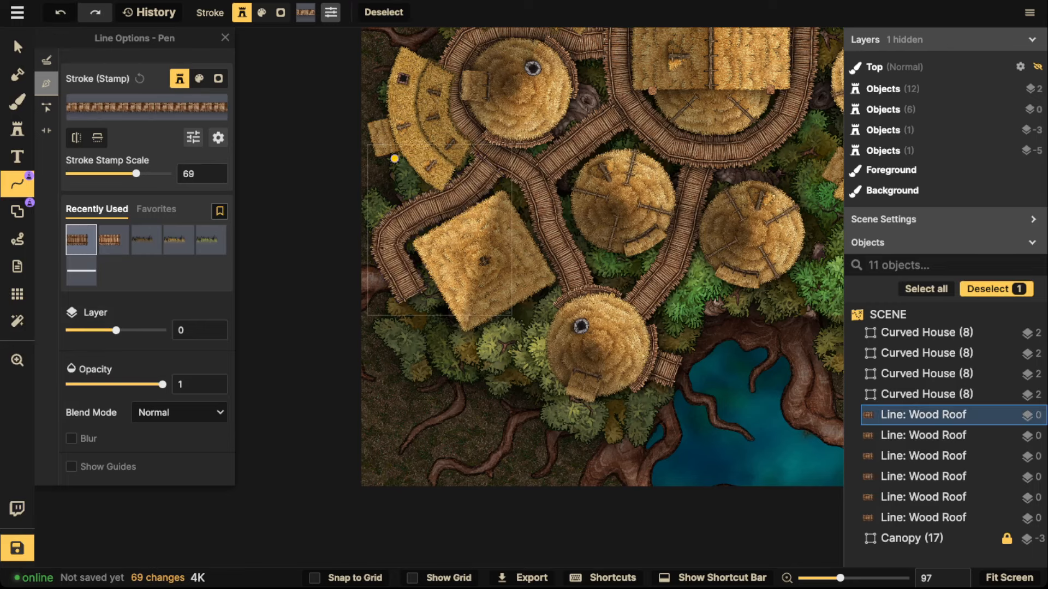
Draw a Wood Roof walkway from the U-shaped walkway's southeast curve down around the west and south sides of the southeastern round house.
left_click_drag(652, 175, 374, 179)
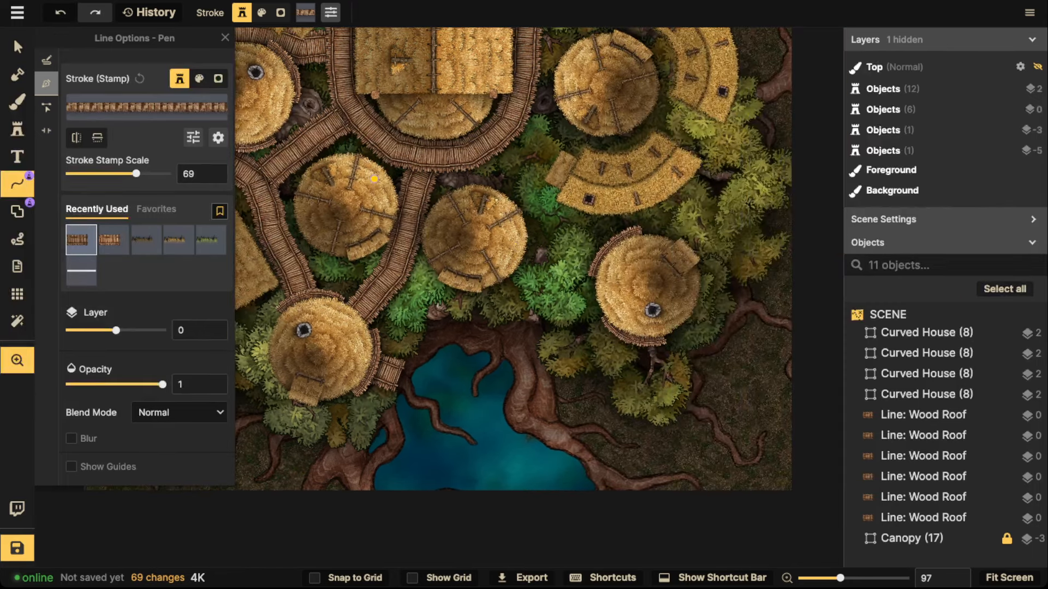
left_click_drag(557, 136, 560, 183)
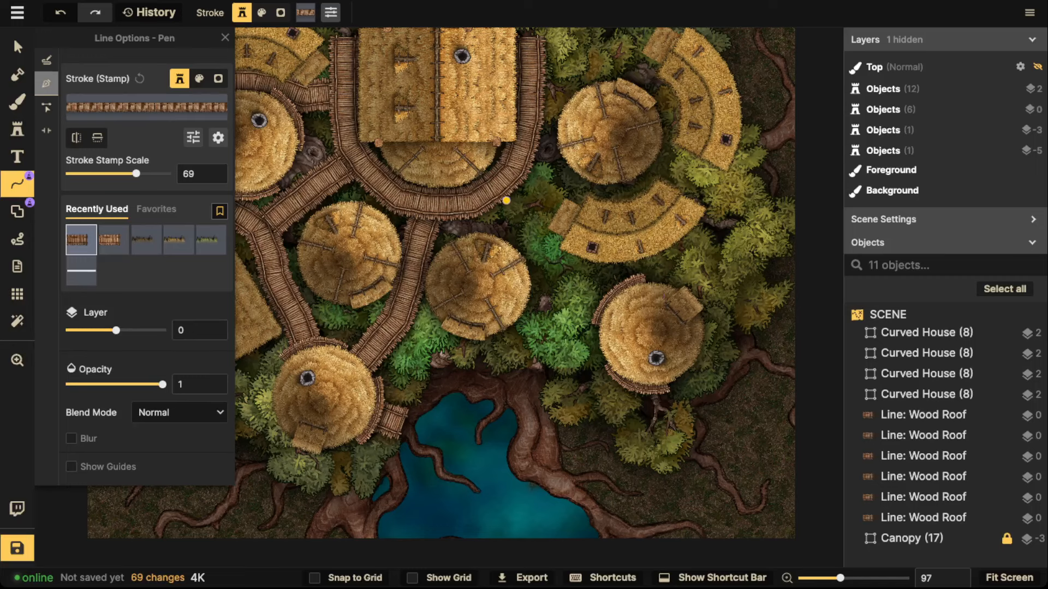
left_click(502, 200)
key("ctrl+z")
left_click(497, 196)
left_click(521, 241)
left_click(558, 269)
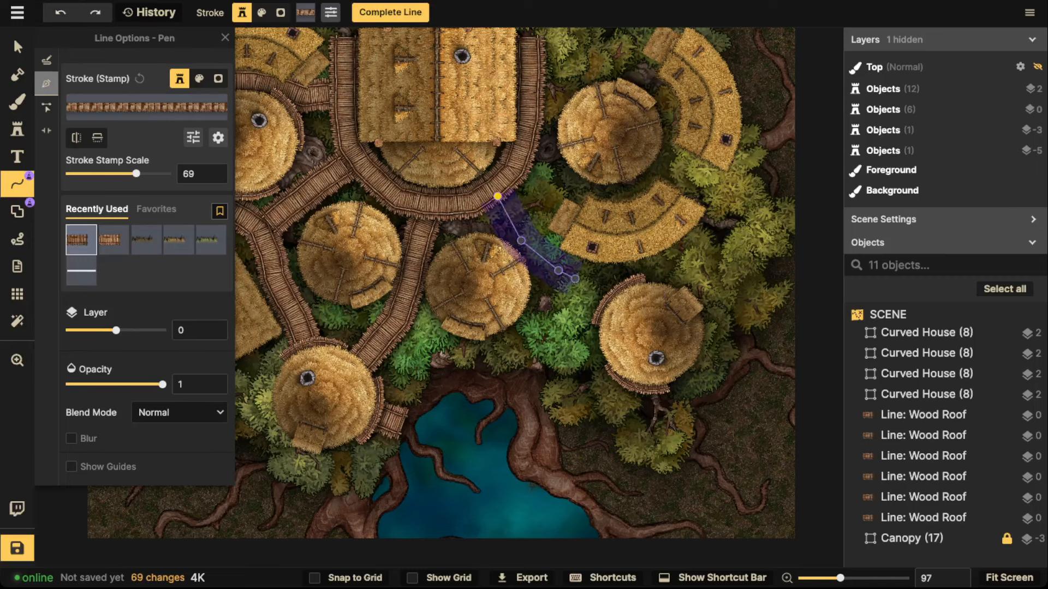
left_click(577, 282)
left_click(582, 299)
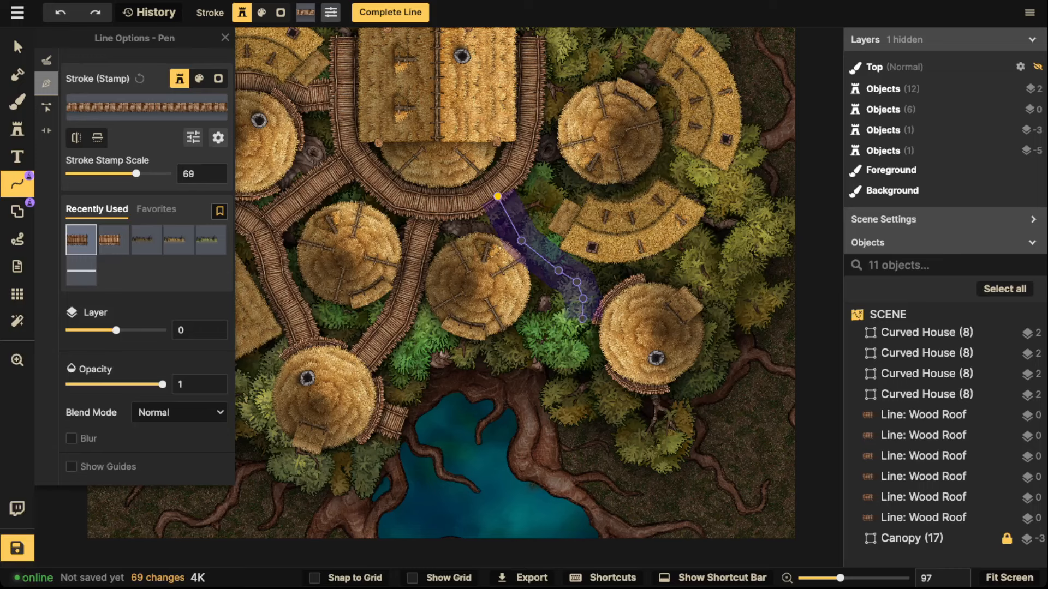
left_click(583, 319)
left_click(581, 336)
left_click(585, 361)
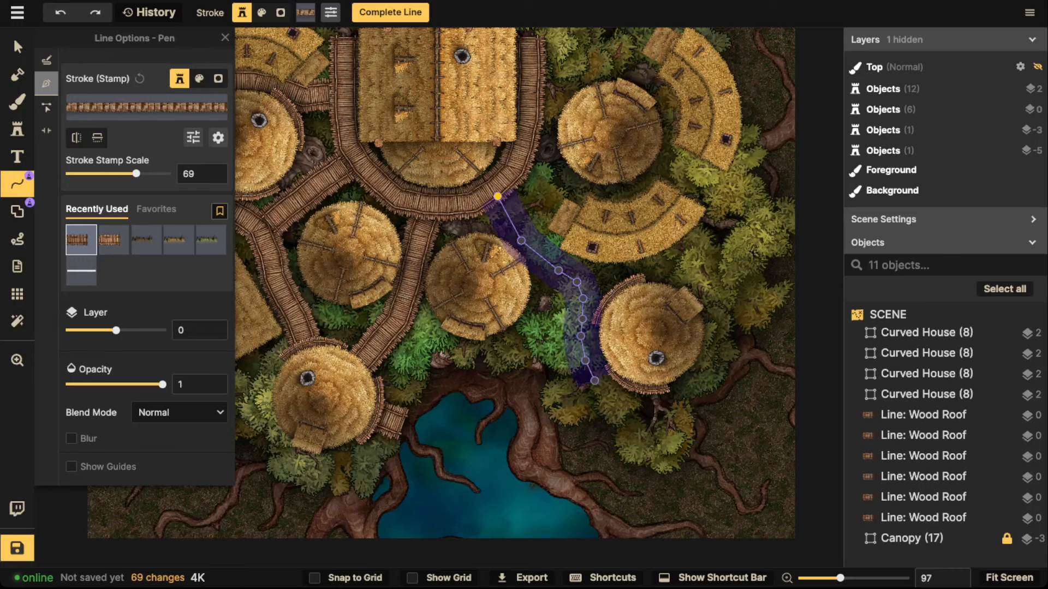
left_click(594, 380)
left_click(618, 397)
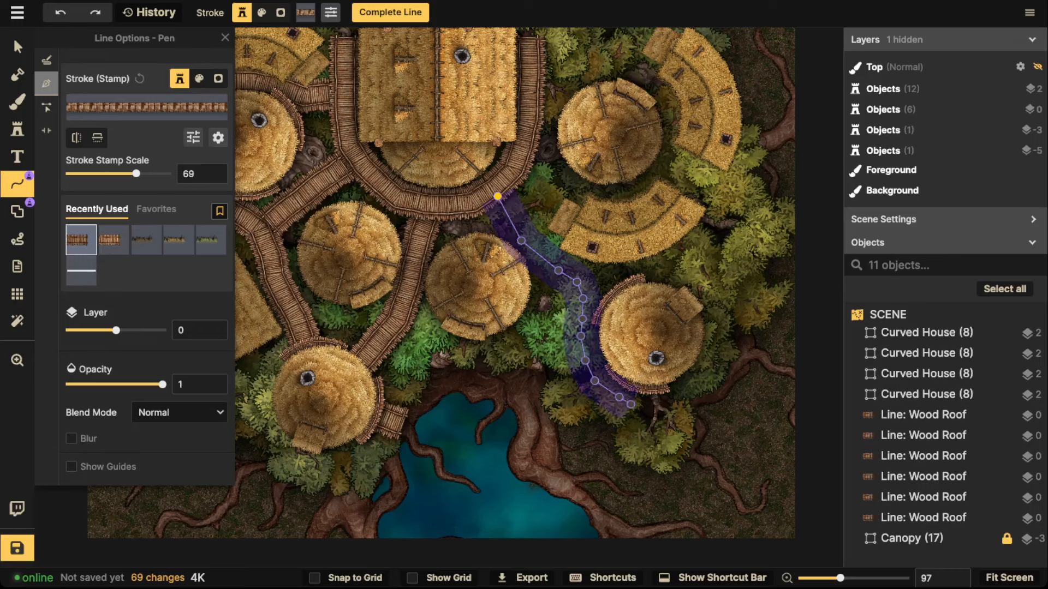
key("Return")
key("Escape")
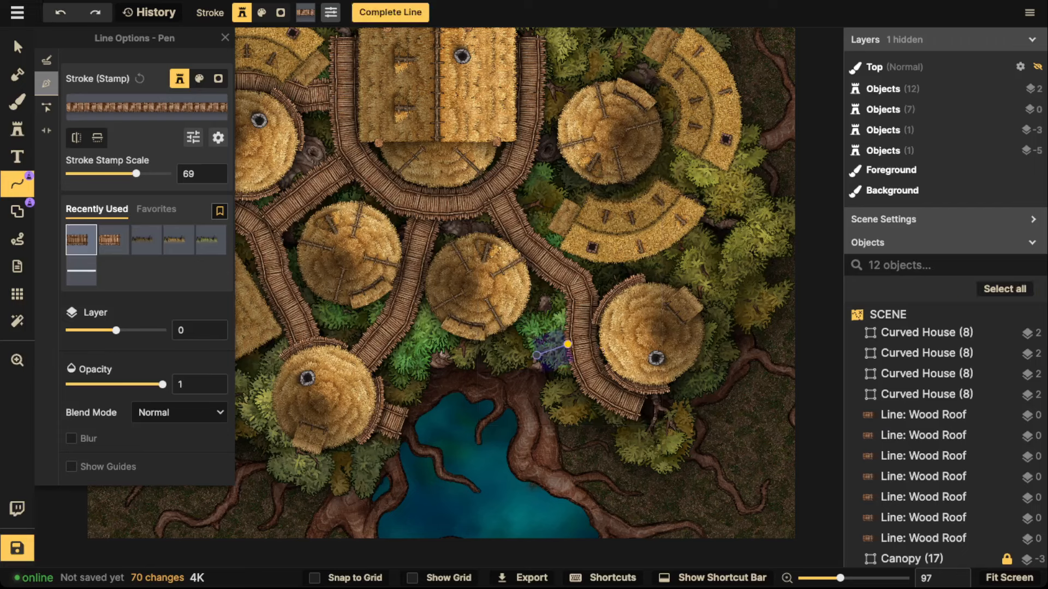
Link the southeastern walkway to the lakeside round house's walkway with a gently curved Wood Roof line along the lake's north shore.
key("ctrl+z")
left_click(571, 361)
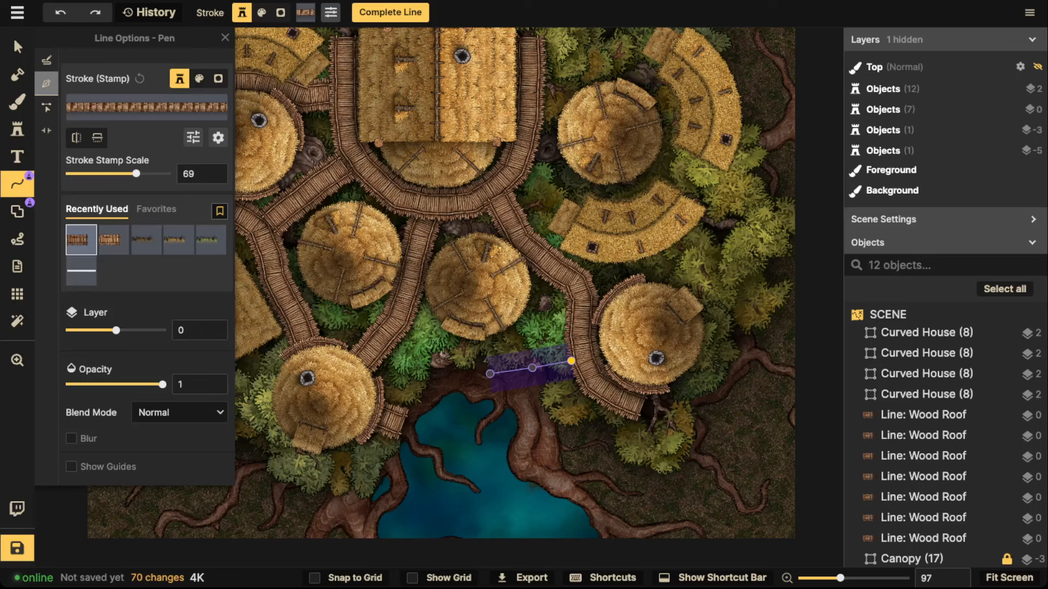
left_click(490, 373)
left_click(435, 371)
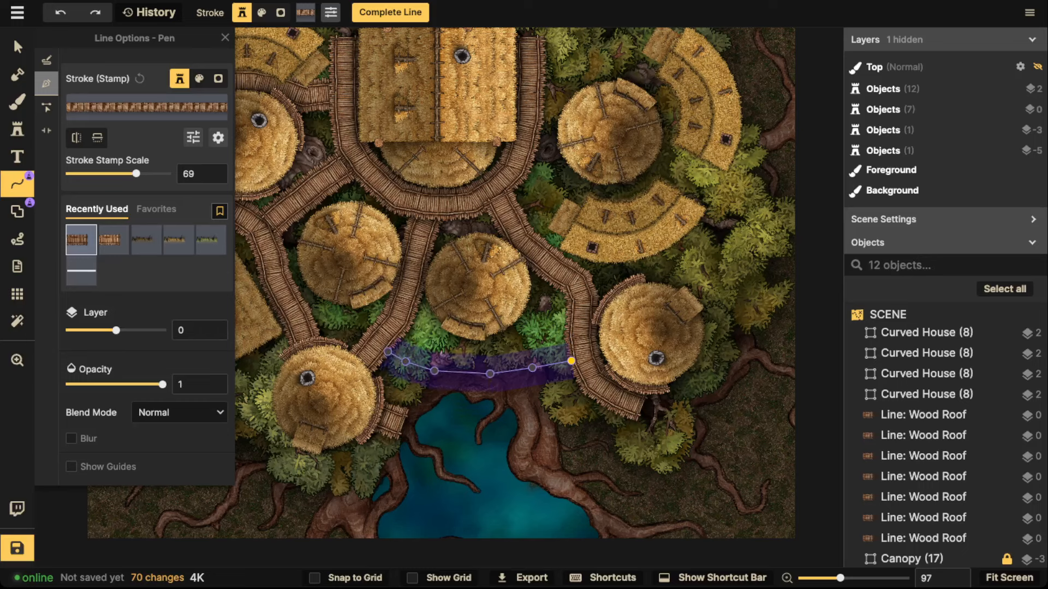
key("Return")
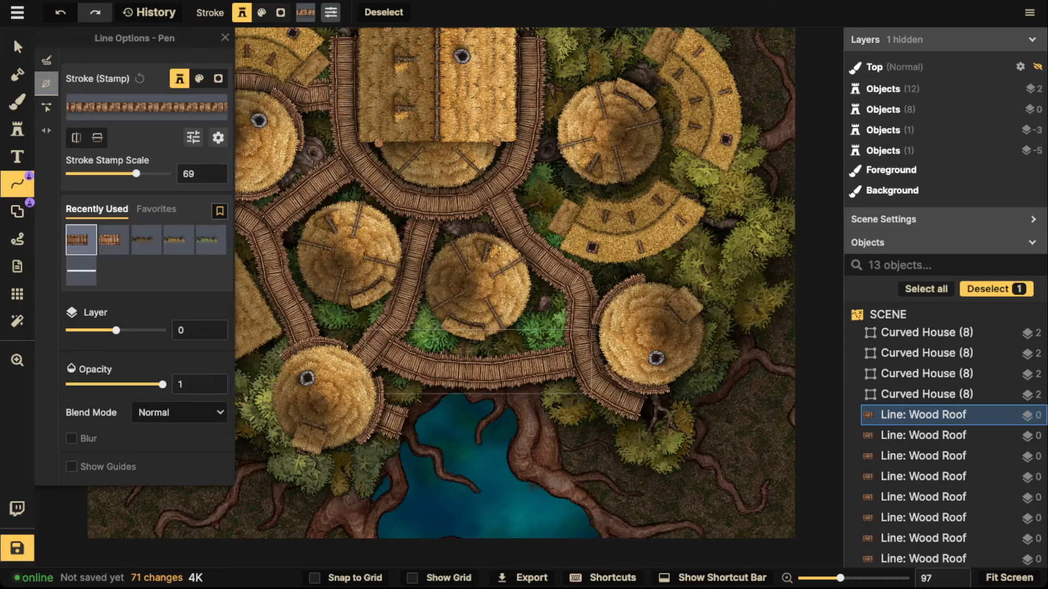
Move the round house north of the lake slightly south within its ring of walkways.
left_click(17, 47)
left_click(478, 286)
left_click_drag(478, 286, 481, 300)
left_click(349, 254)
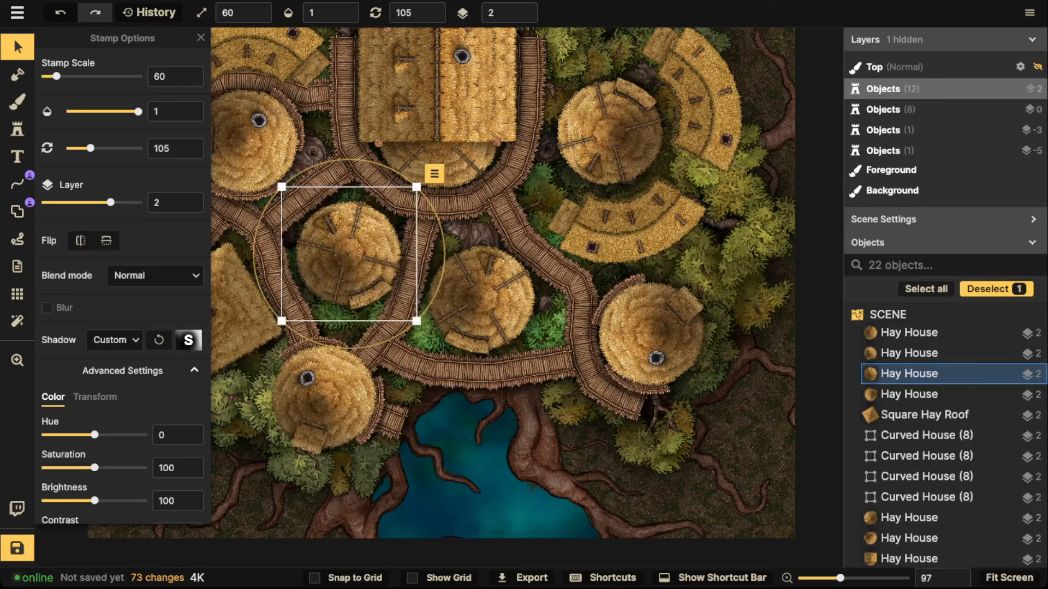
Move the eastern curved house from north of the southeastern round house to the lakeside round house's south side, rotated to 330.
left_click_drag(478, 362, 621, 216)
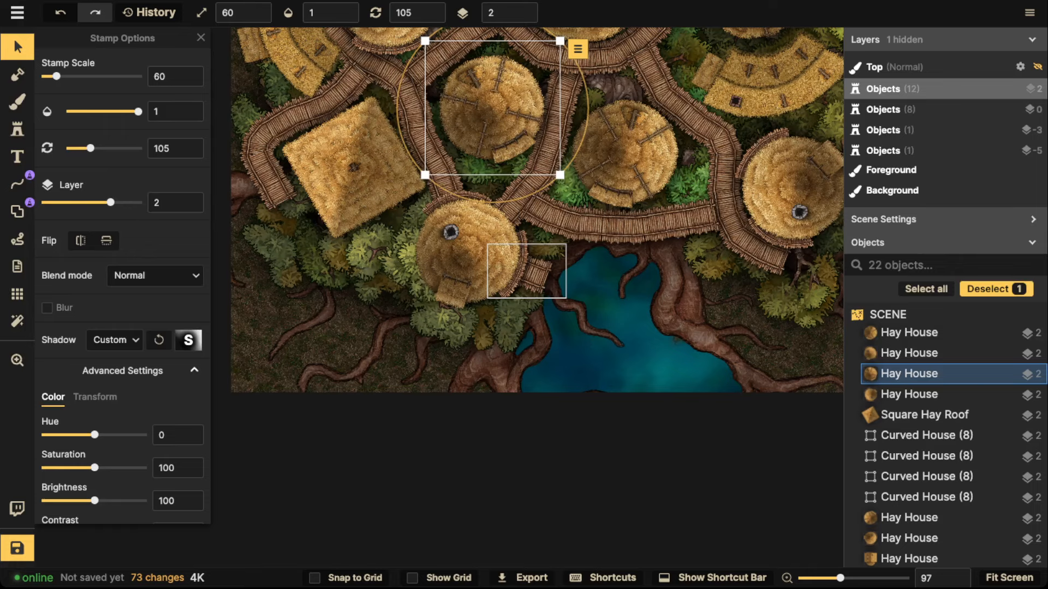
scroll(626, 152, "down", 2)
left_click_drag(704, 82, 603, 271)
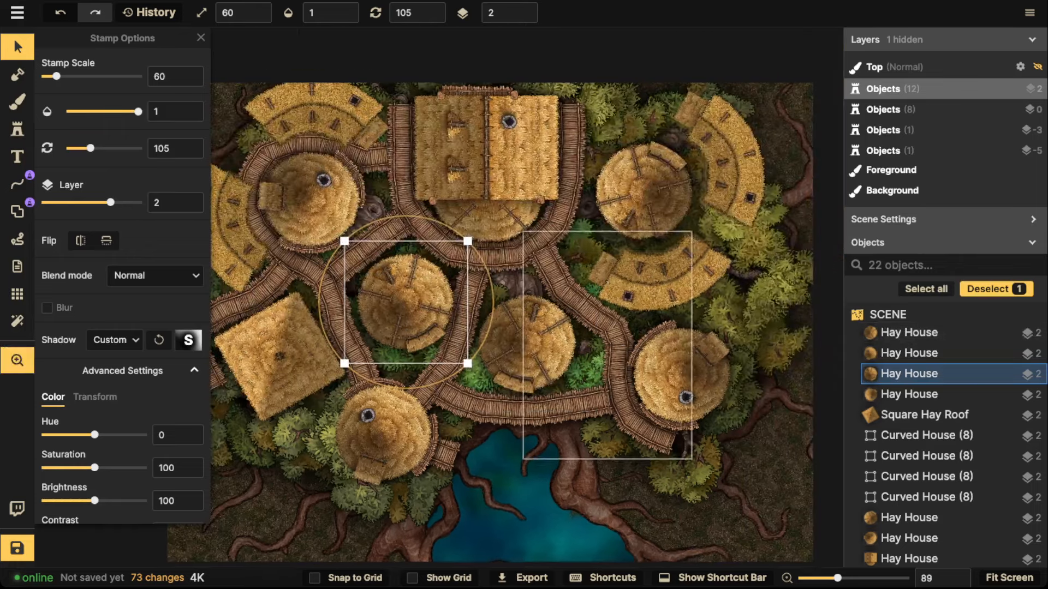
left_click_drag(636, 194, 555, 151)
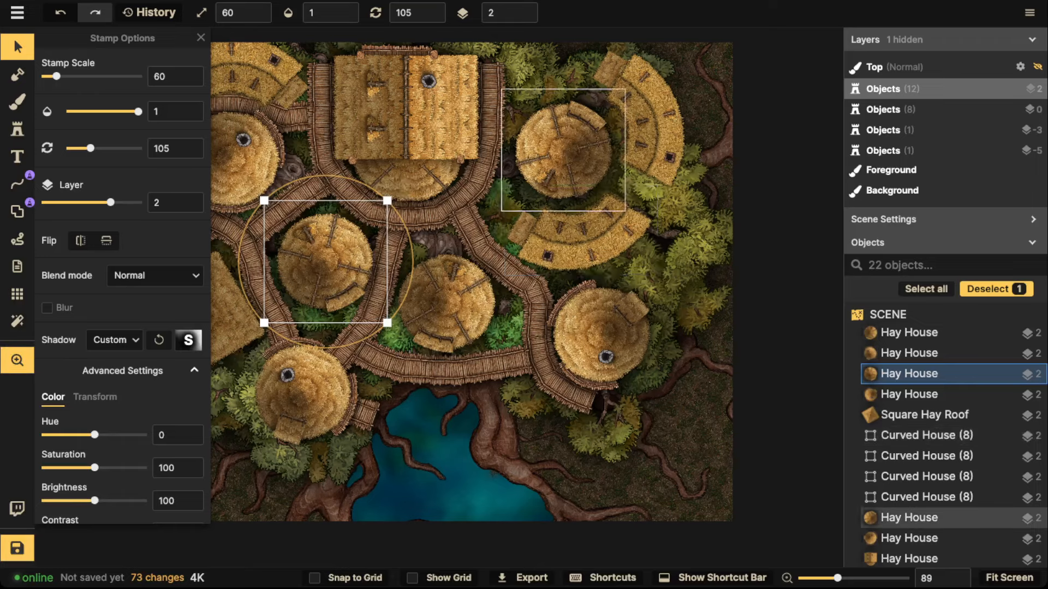
left_click_drag(566, 196, 649, 189)
left_click(926, 435)
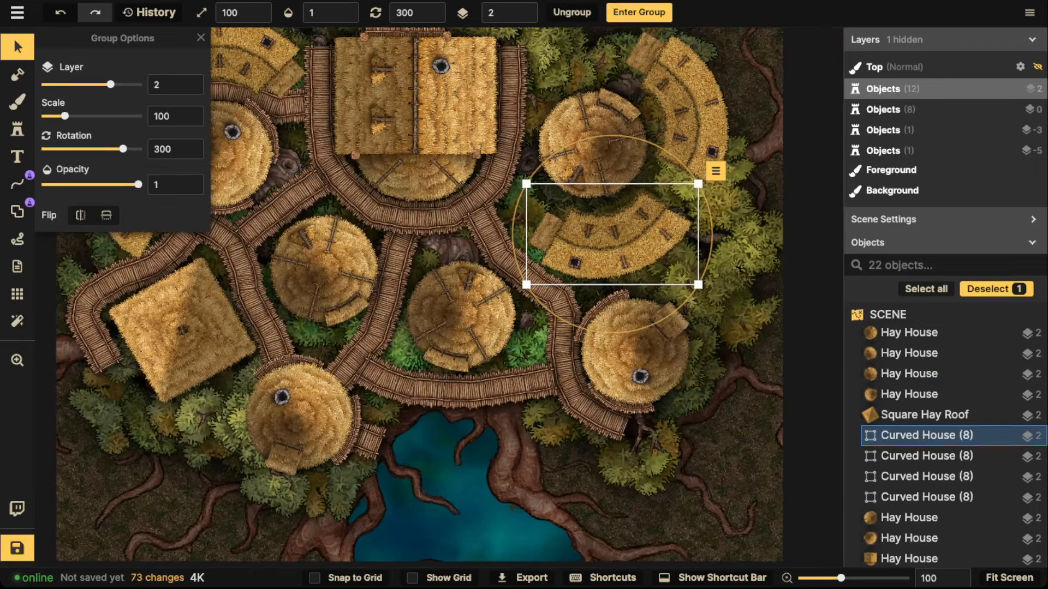
left_click_drag(588, 232, 272, 475)
double_click(691, 412)
key("Escape")
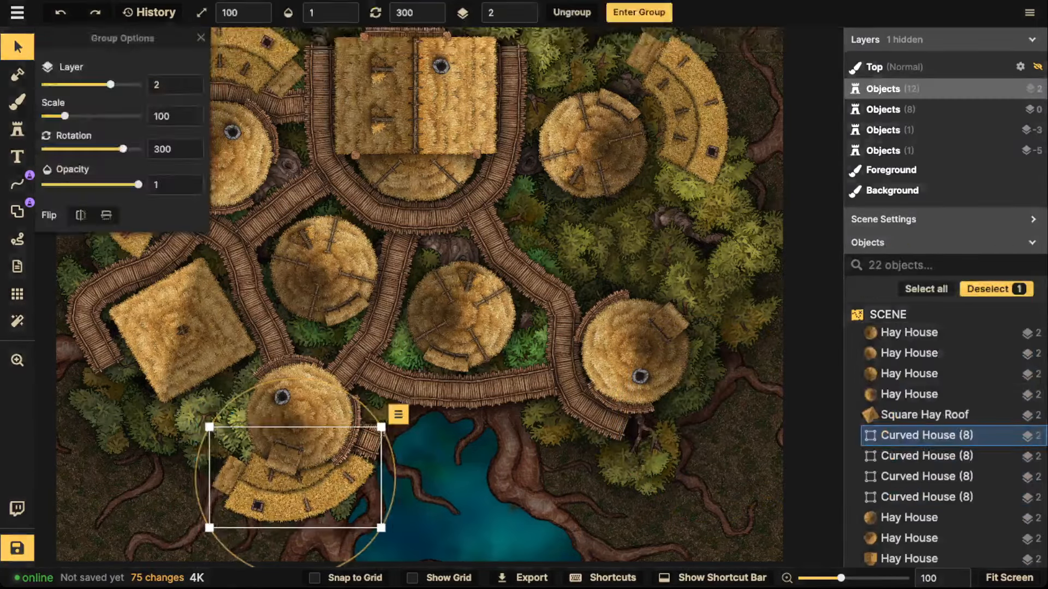
key("e")
key("e")
left_click_drag(272, 475, 242, 494)
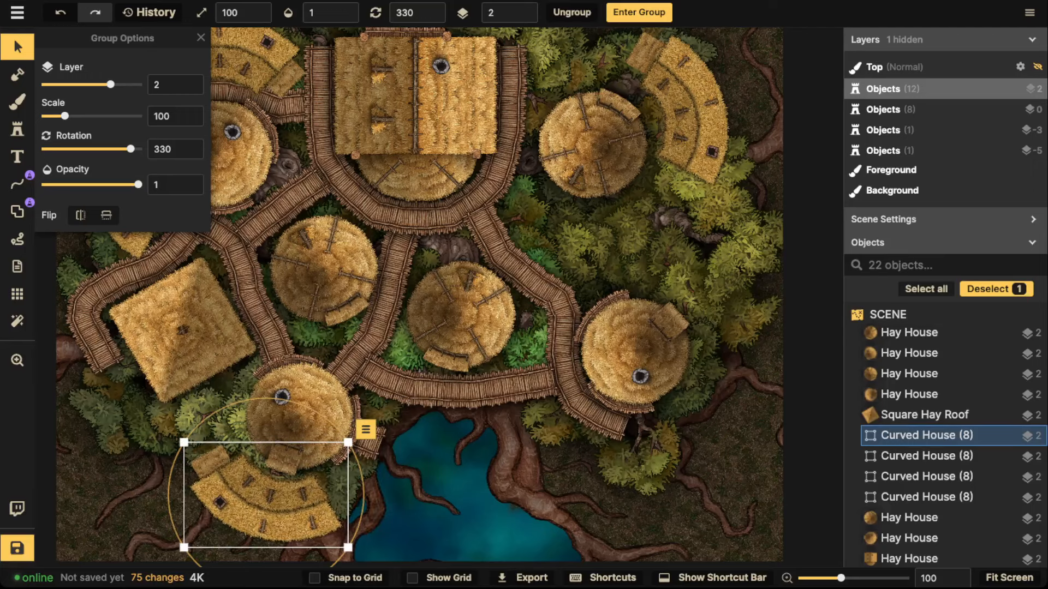
Duplicate the curved house and place the copy along the southeastern round house's east side, rotated to wrap around it.
key("ctrl+c")
key("ctrl+v")
key("q")
key("q")
key("q")
key("q")
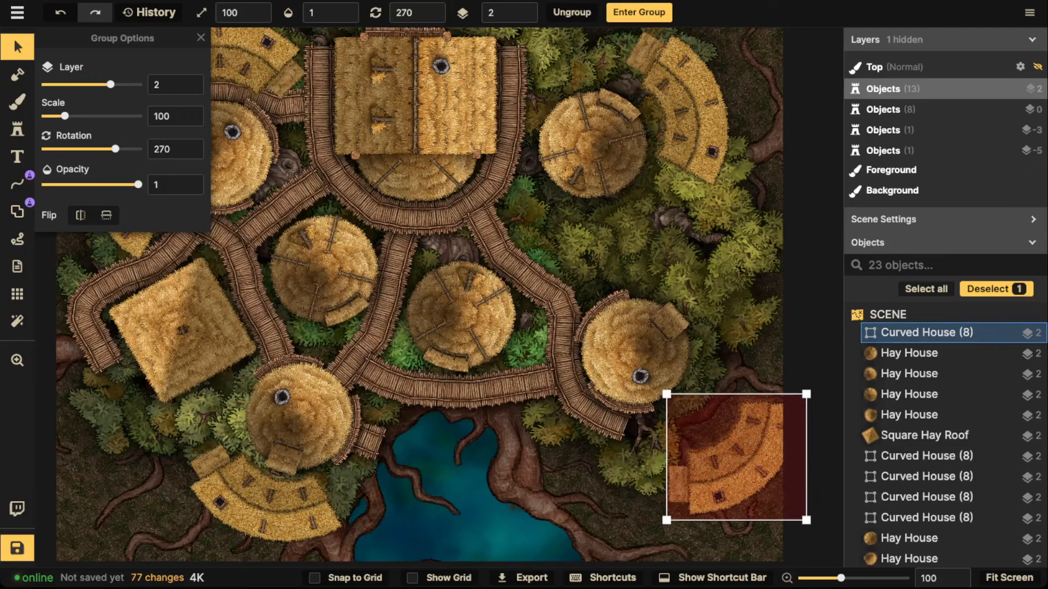
left_click_drag(736, 455, 721, 383)
key("q")
key("q")
key("Escape")
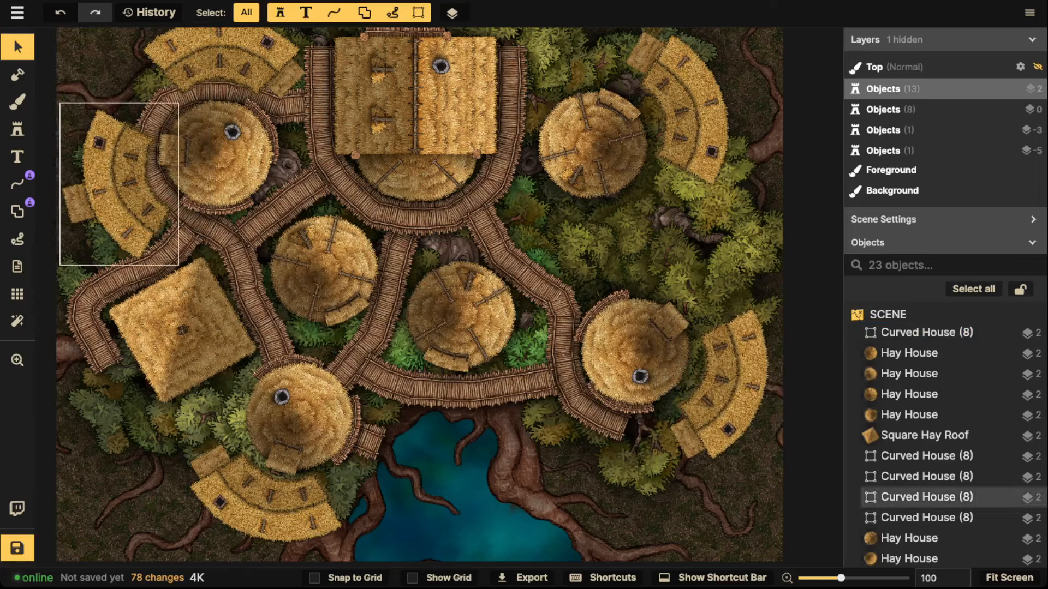
left_click(17, 212)
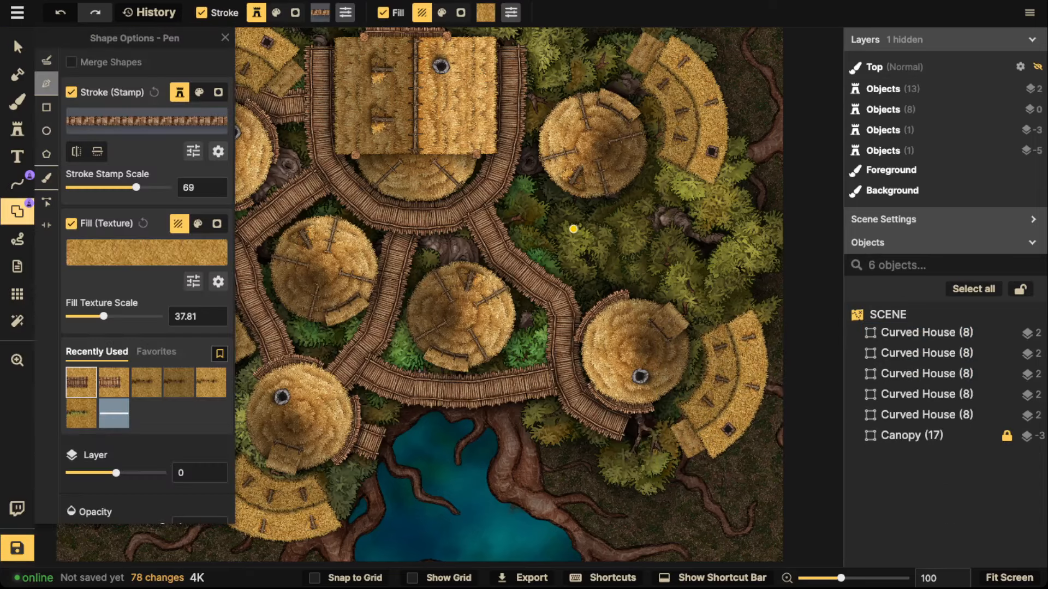
left_click(541, 229)
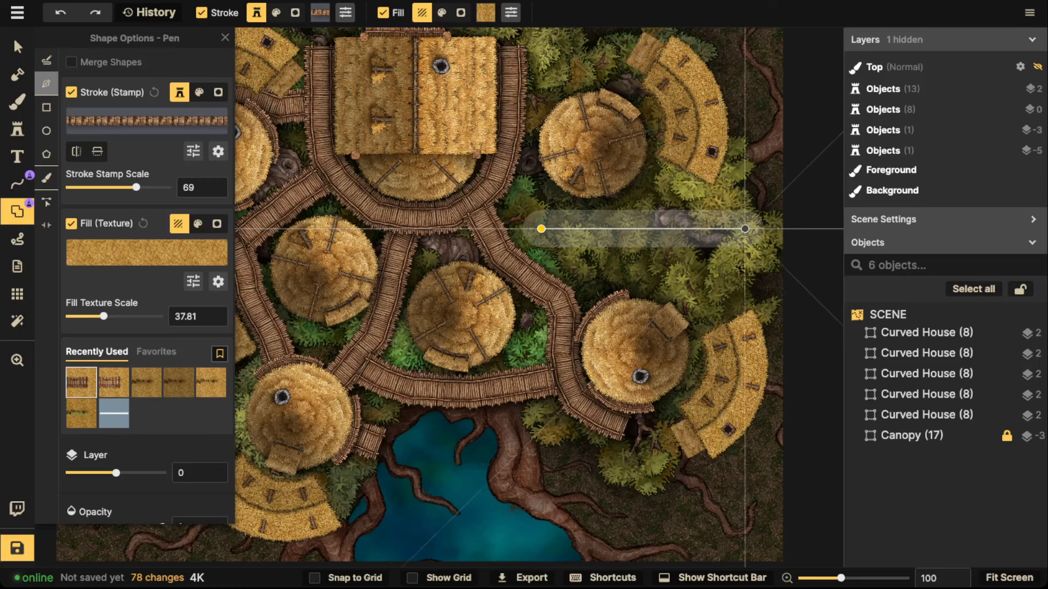
key("Escape")
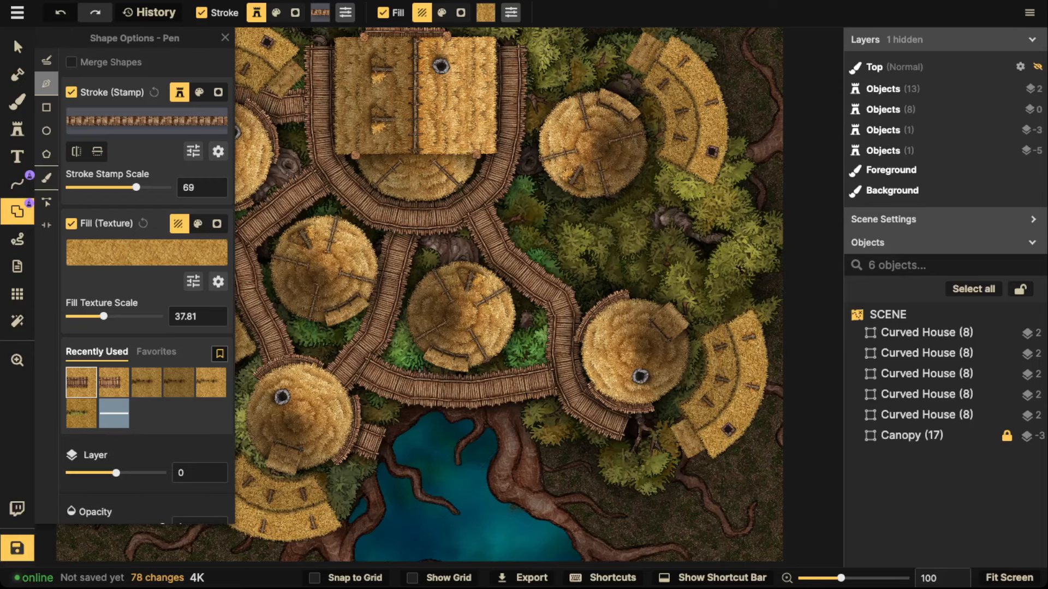
left_click(71, 224)
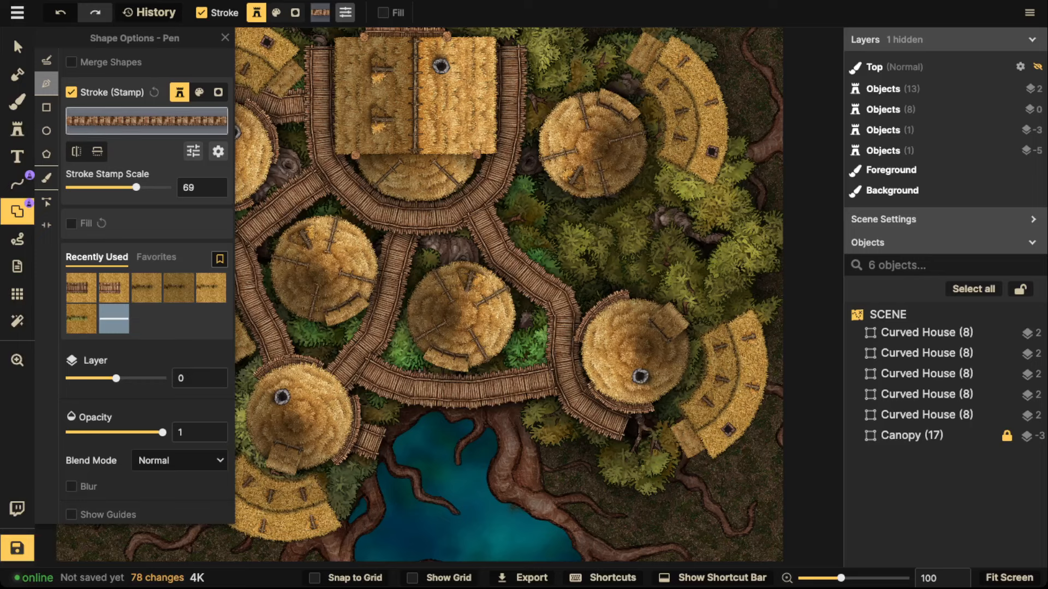
Draw a straight horizontal Wood Roof line over the canopy north of the southeastern round house, with its stroke stamp scale at 117.
left_click(18, 183)
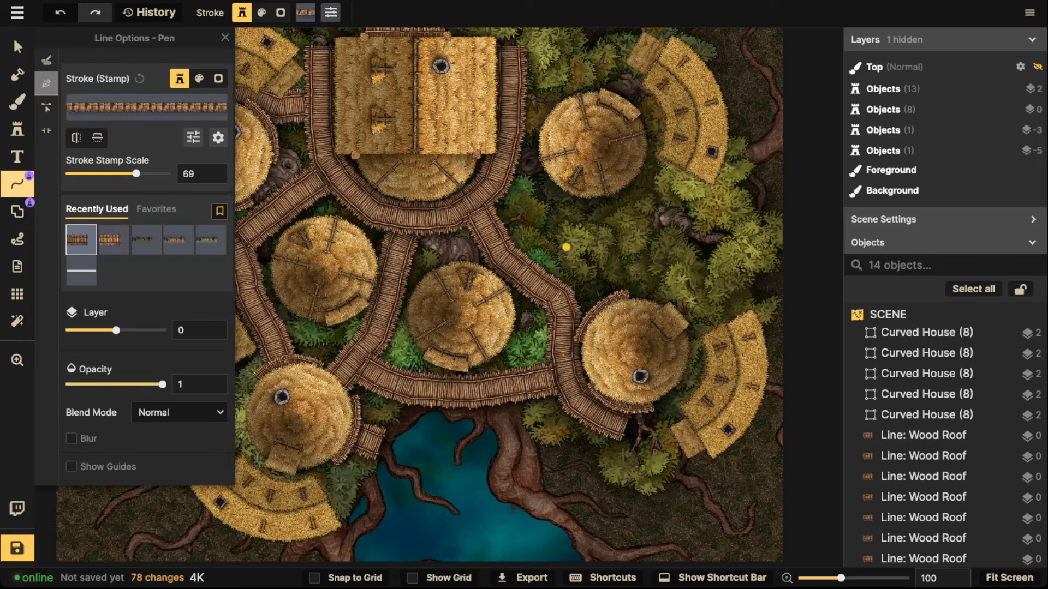
left_click(534, 235)
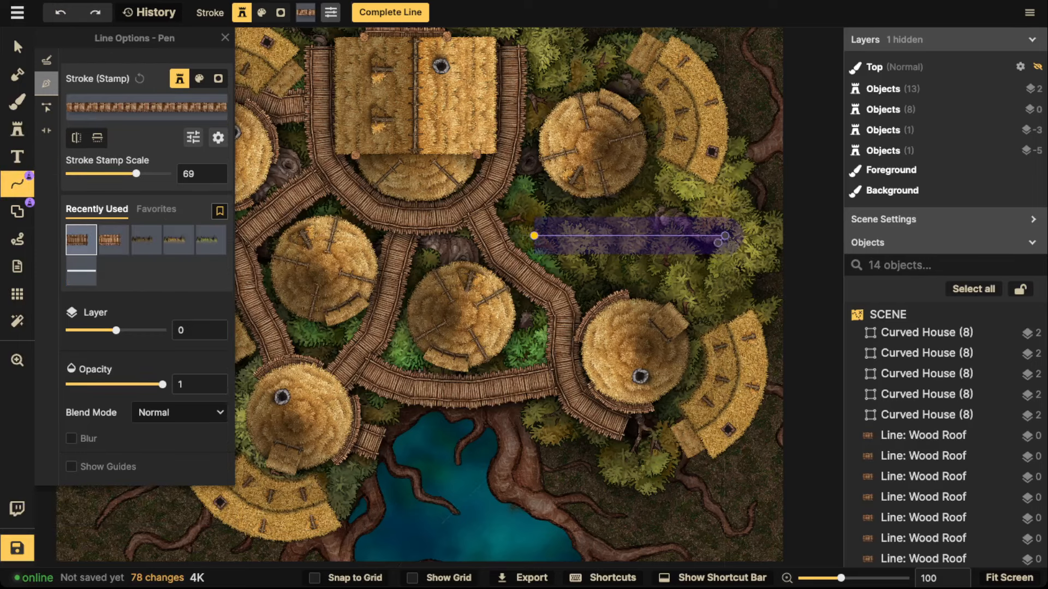
double_click(725, 235)
left_click(18, 46)
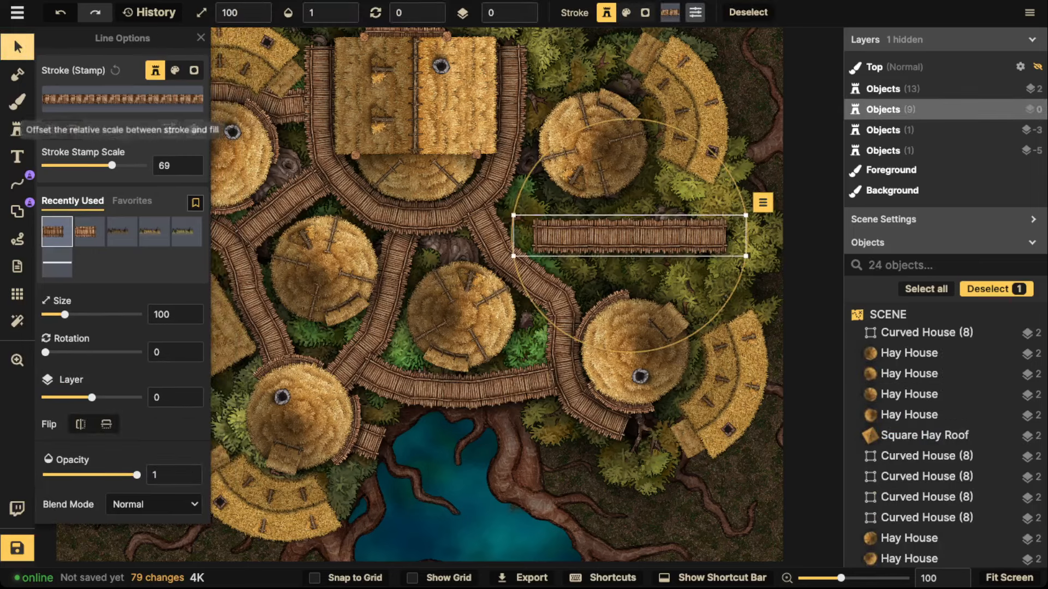
left_click_drag(111, 165, 120, 165)
left_click_drag(630, 235, 661, 243)
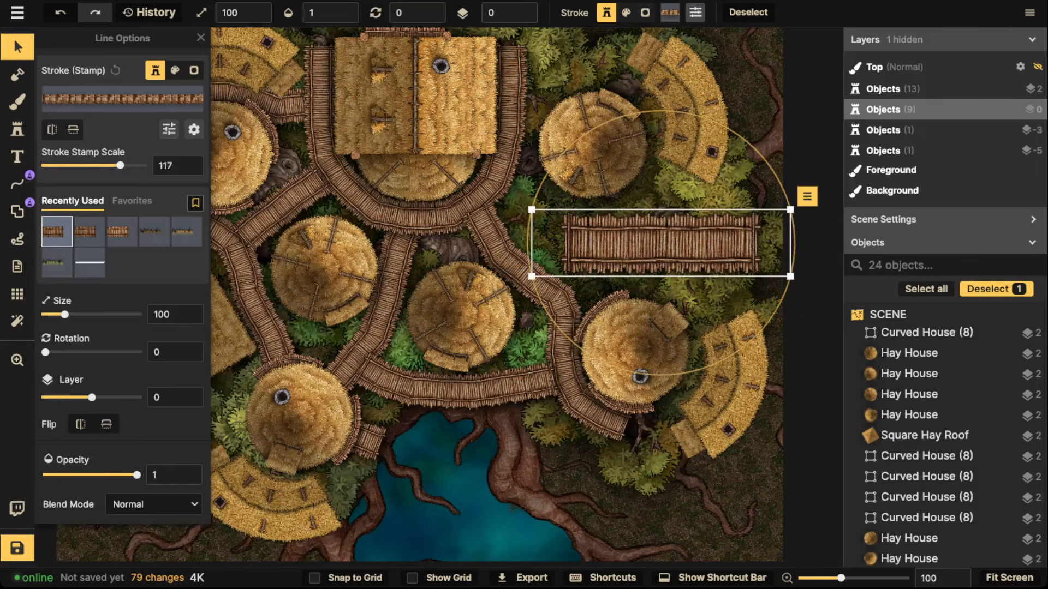
Select the walkway running west of the southeastern round house to pick up its stroke stamp scale of 69.
scroll(645, 232, "up", 3)
key("Escape")
left_click(519, 289)
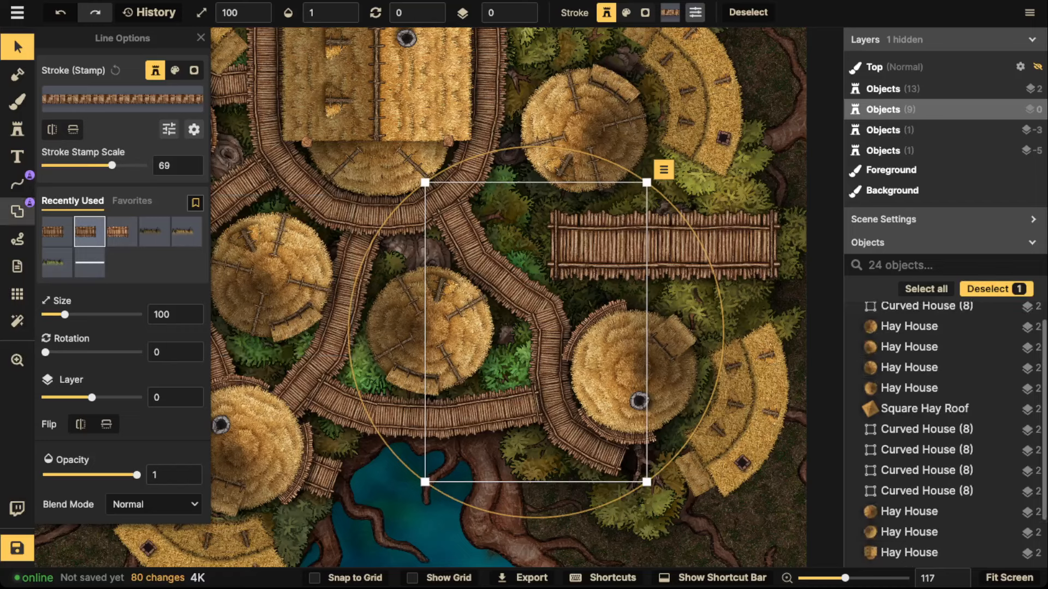
left_click(17, 212)
left_click(505, 264)
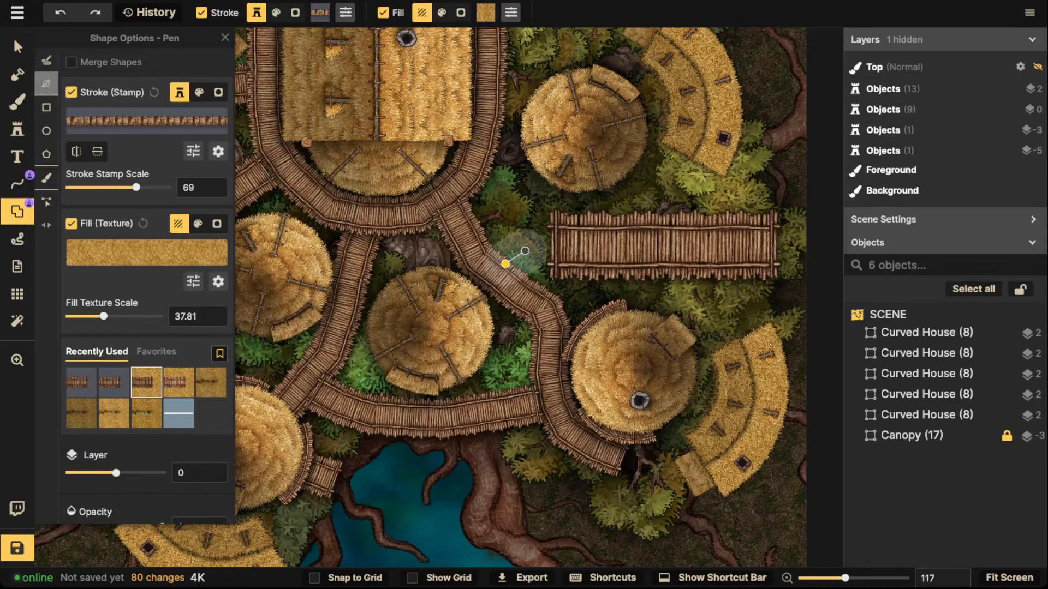
key("Escape")
Draw a short Wood Roof line at stroke stamp scale 69 linking the diagonal walkway to the wide platform's west end.
left_click(17, 184)
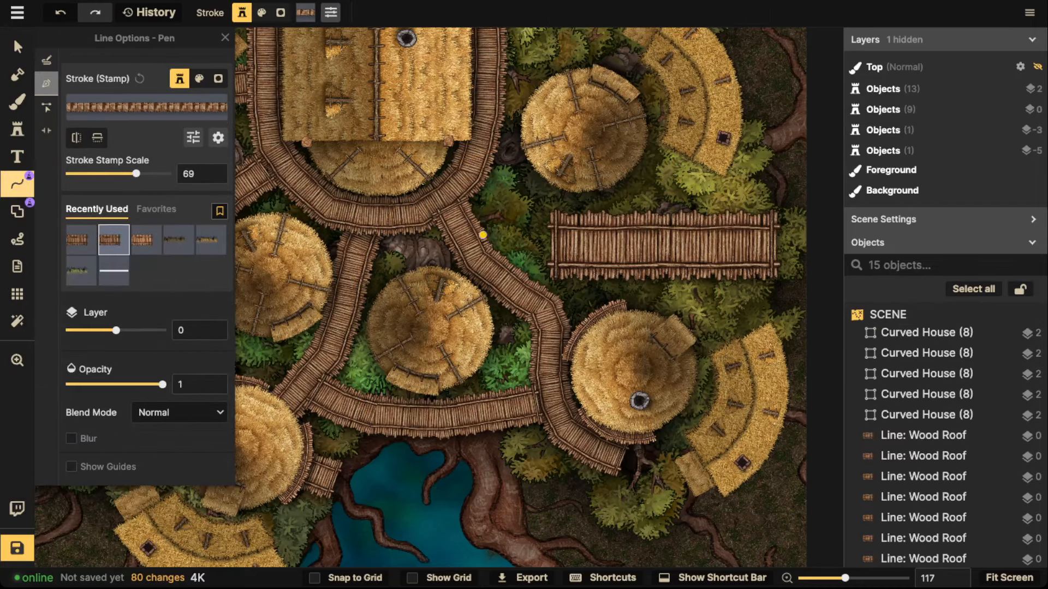
left_click(508, 265)
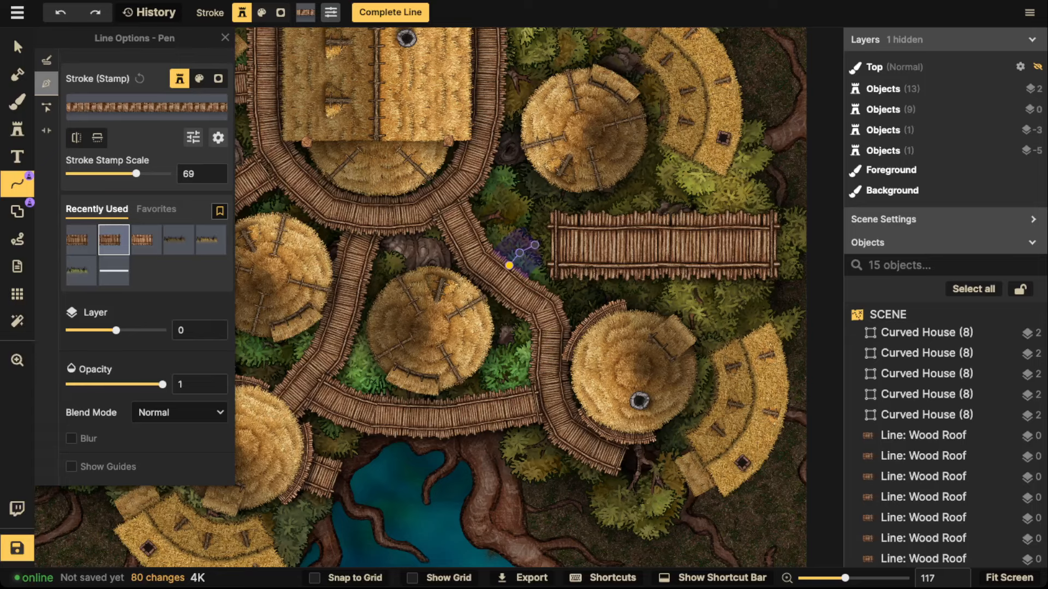
left_click(554, 246)
key("Return")
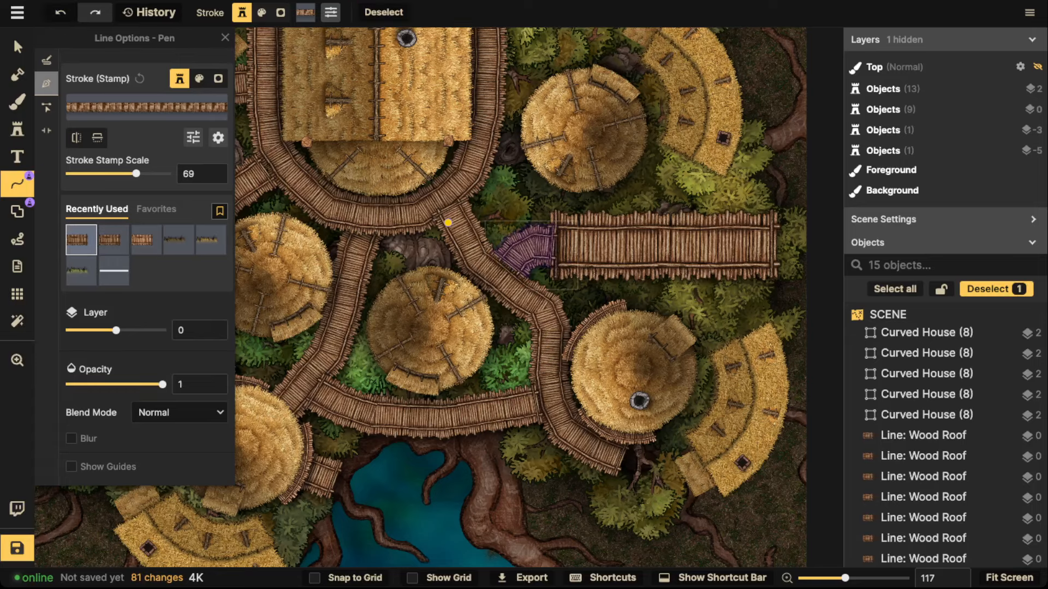
Raise the wide plank platform to layer 1.
scroll(420, 215, "down", 1)
left_click(18, 46)
key("Escape")
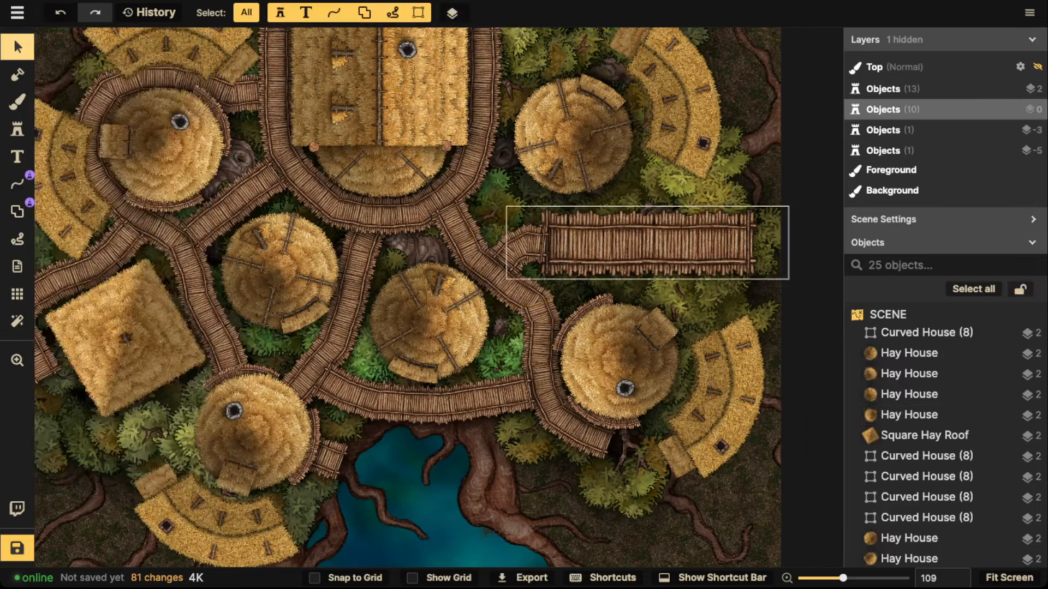
left_click(647, 243)
left_click(524, 7)
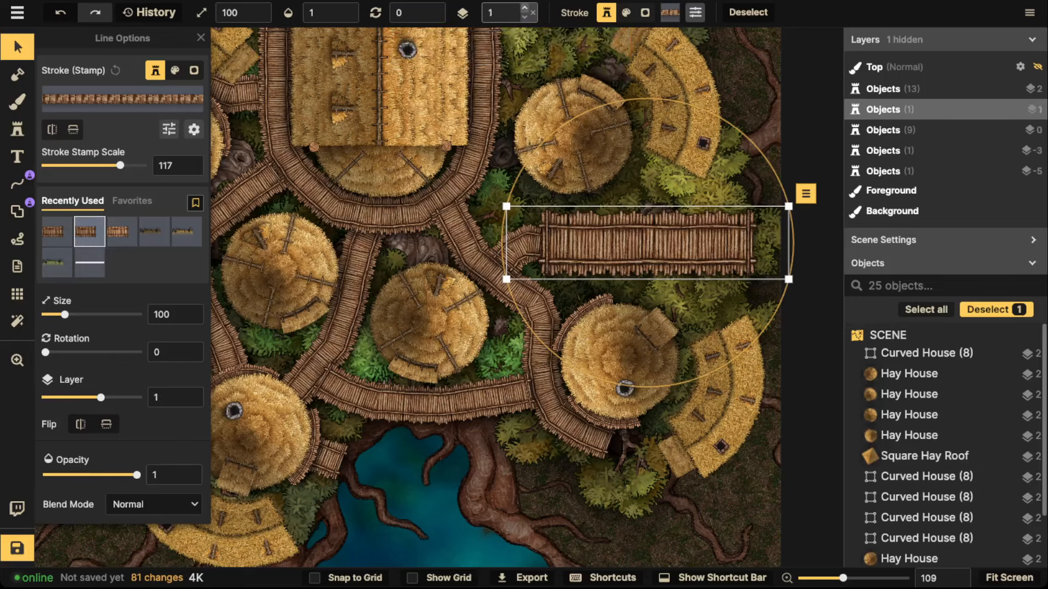
Rotate the short connecting walkway west of the platform to 357 and nudge it into line with the platform's end.
scroll(495, 284, "up", 3)
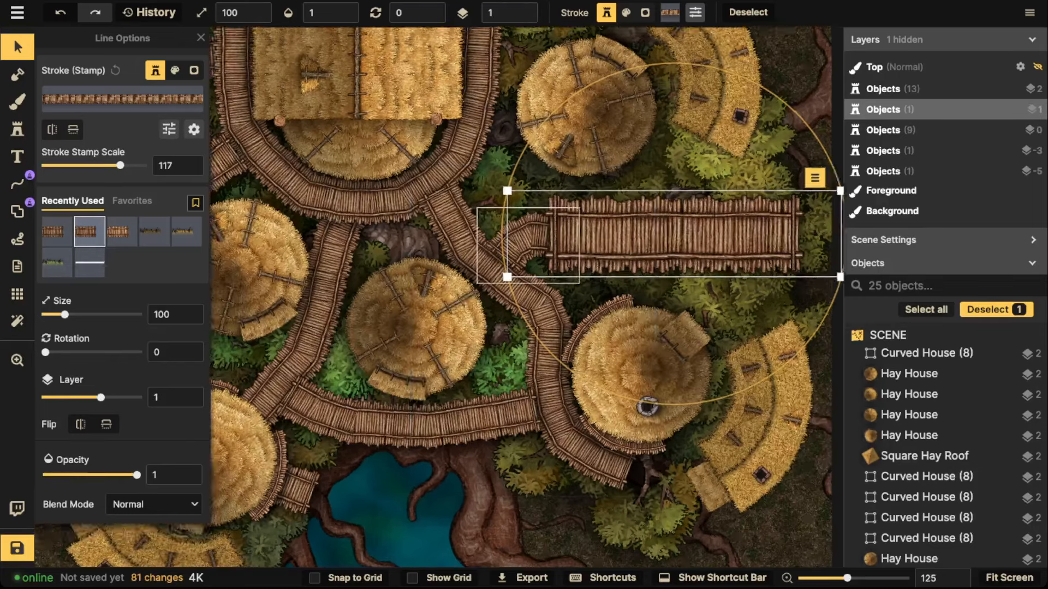
left_click(519, 241)
left_click_drag(603, 242, 602, 238)
left_click_drag(525, 236, 524, 239)
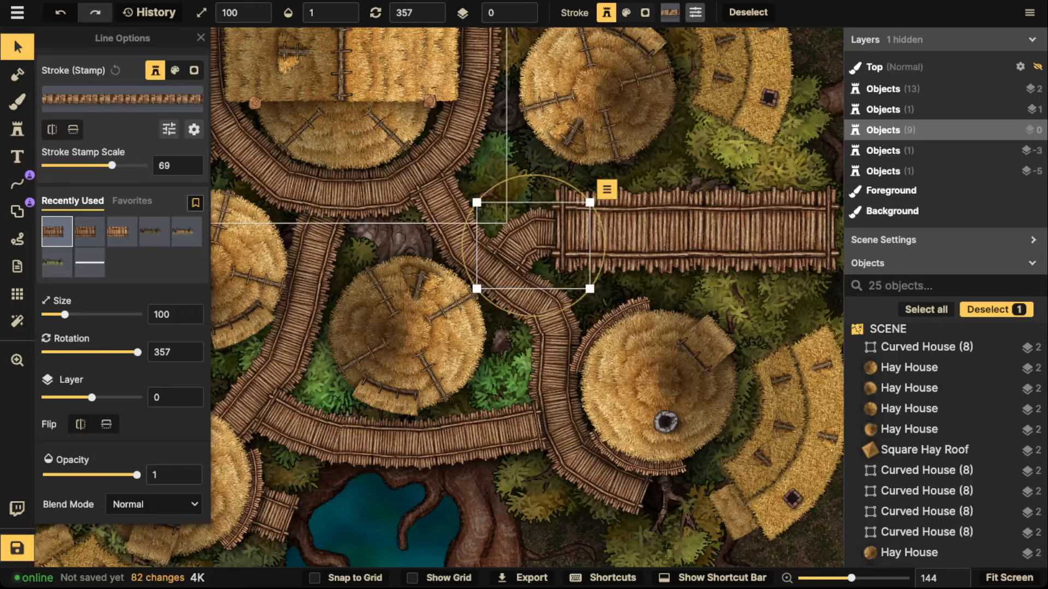
key("Escape")
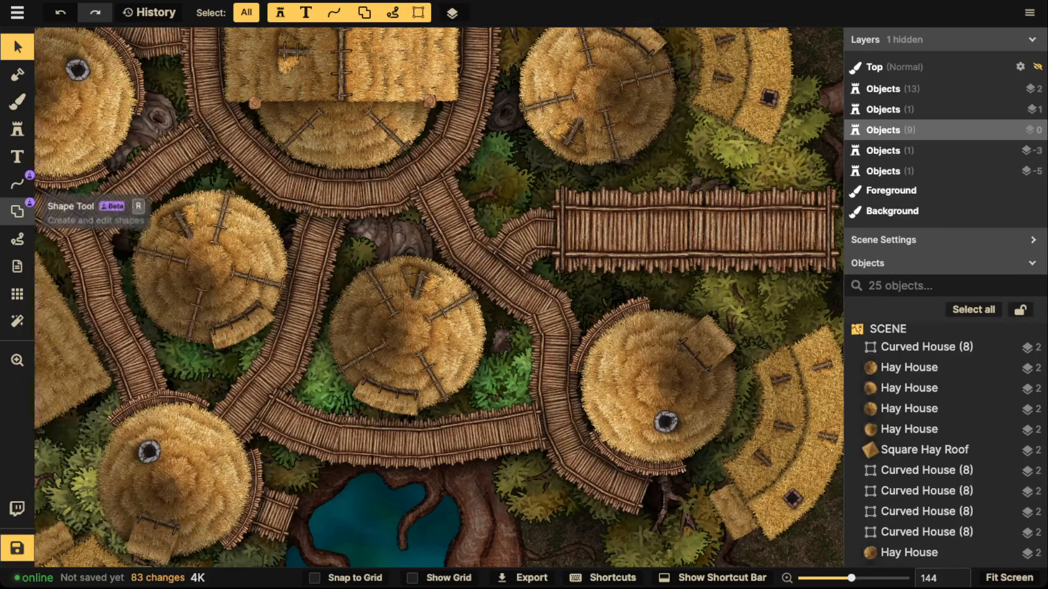
Draw a curved Wood Roof walkway around the west and south sides of the lakeside round house, starting at the walkway north of it.
left_click(17, 212)
scroll(146, 284, "down", 2)
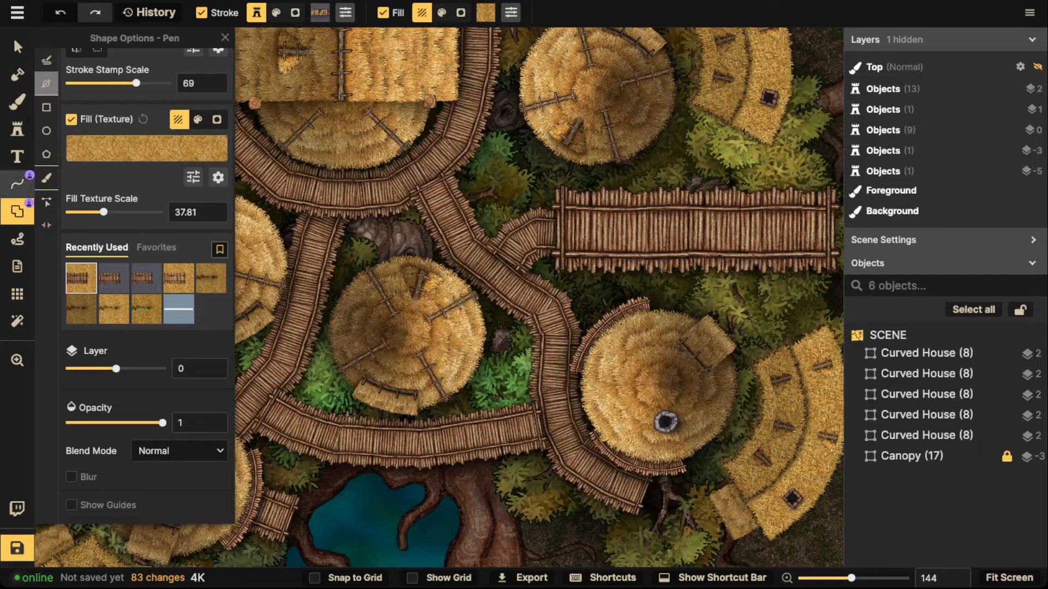
left_click(17, 184)
key("space")
left_click_drag(530, 324, 596, 114)
scroll(521, 181, "down", 2)
left_click_drag(521, 181, 787, 163)
scroll(534, 227, "up", 2)
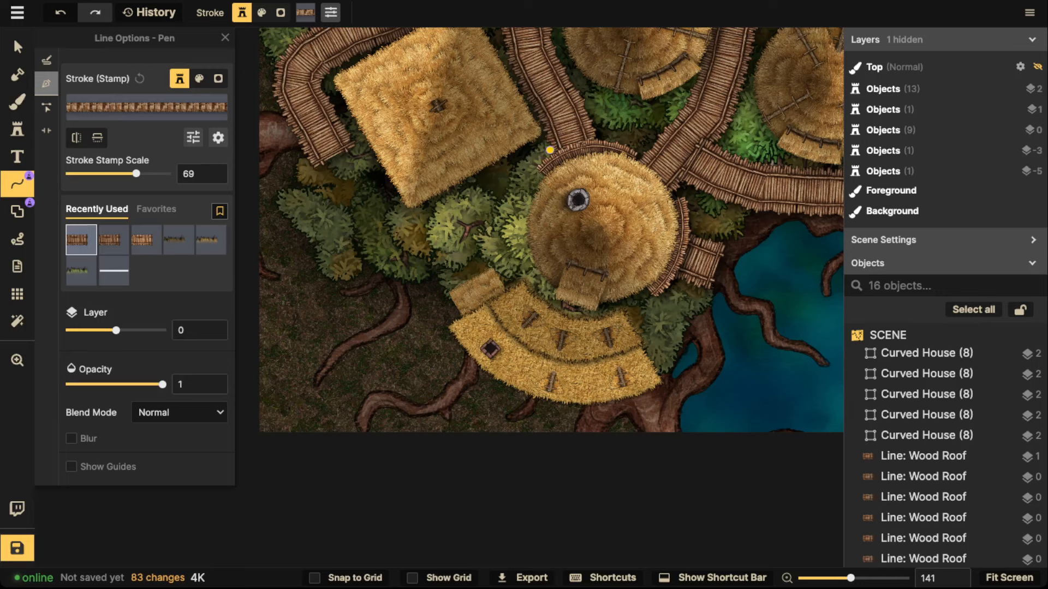
left_click(549, 149)
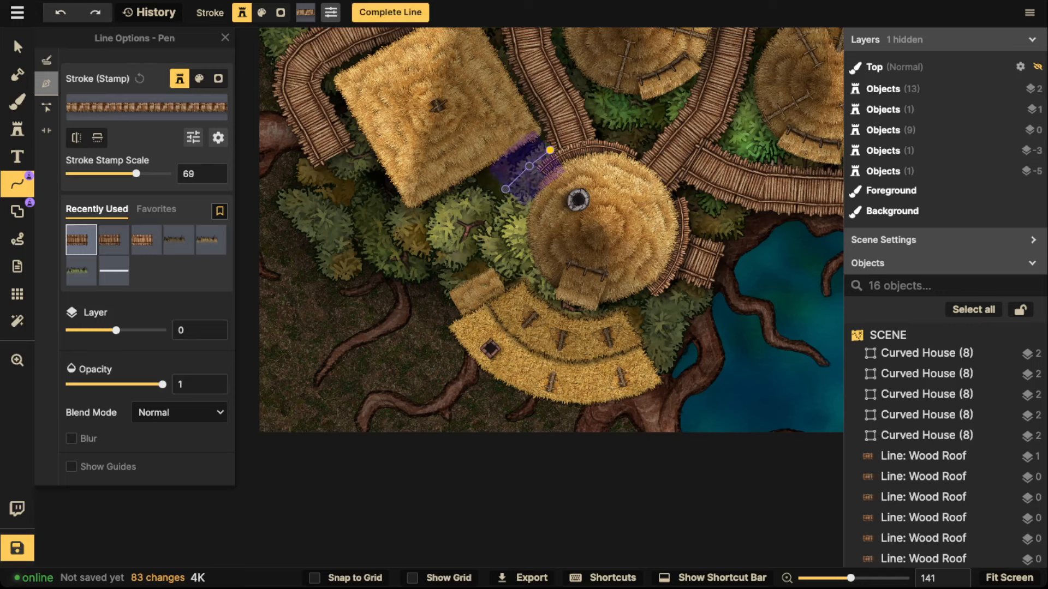
left_click(505, 189)
left_click(499, 218)
left_click(503, 244)
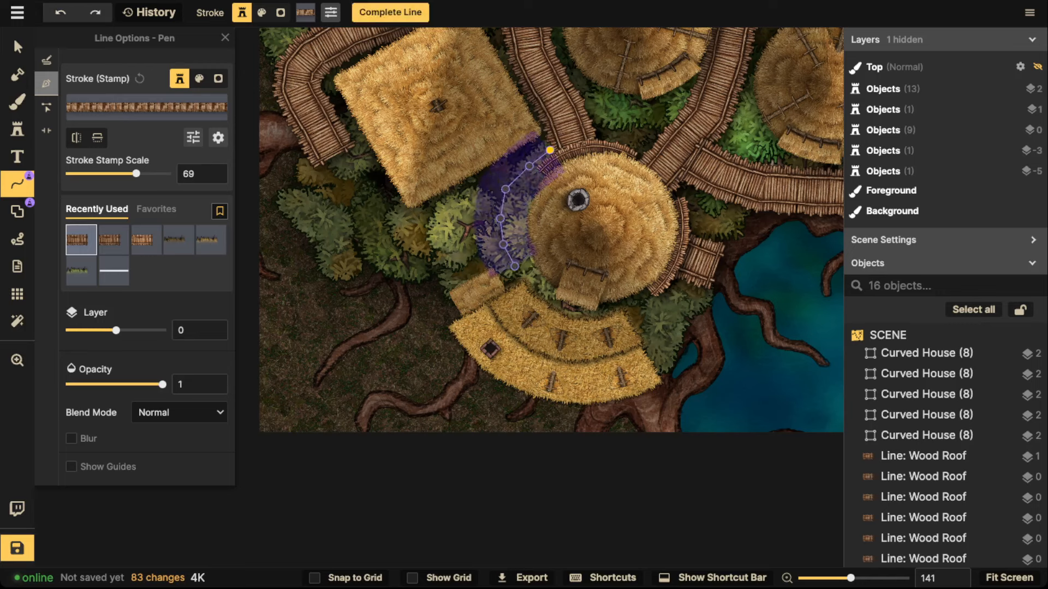
left_click(514, 267)
left_click(528, 291)
left_click(552, 305)
left_click(561, 309)
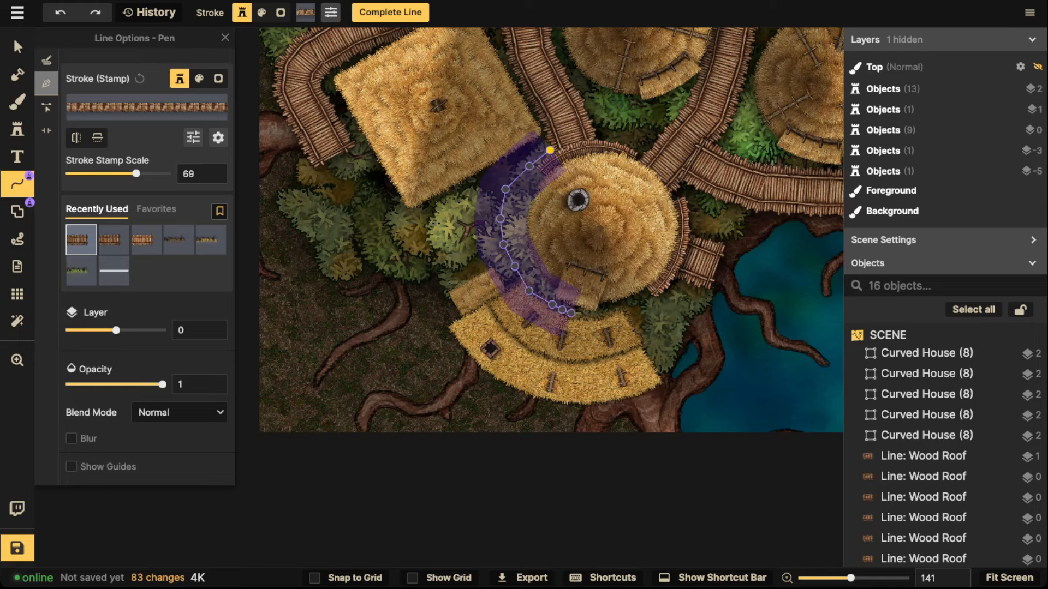
left_click(578, 316)
left_click(613, 316)
left_click(637, 306)
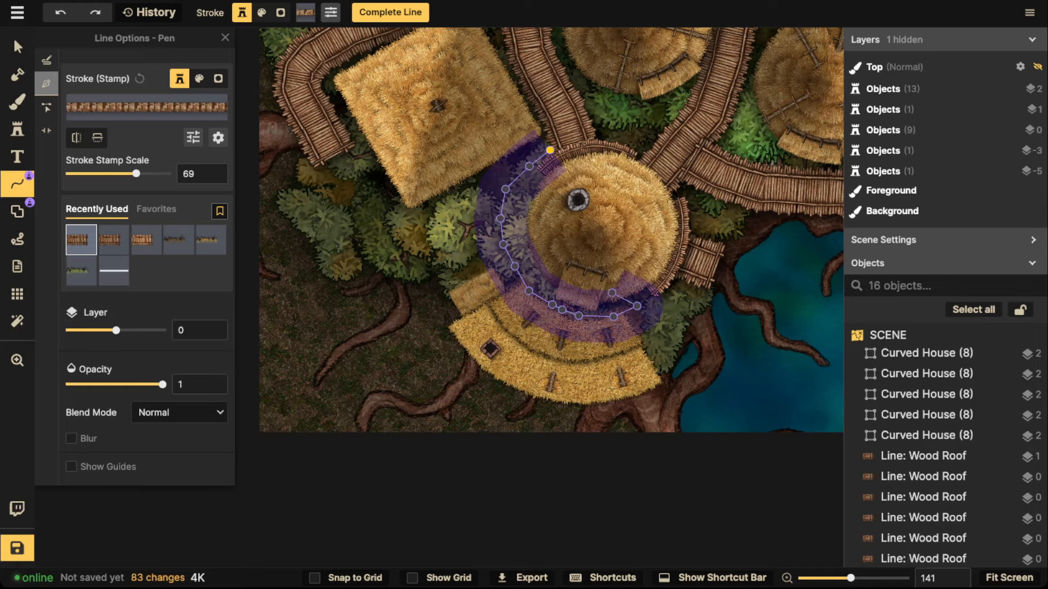
key("Return")
scroll(510, 143, "down", 1)
key("Escape")
Draw a Wood Roof walkway from the large hall's east walkway around the northeastern round house to the wide platform.
left_click_drag(643, 104, 174, 504)
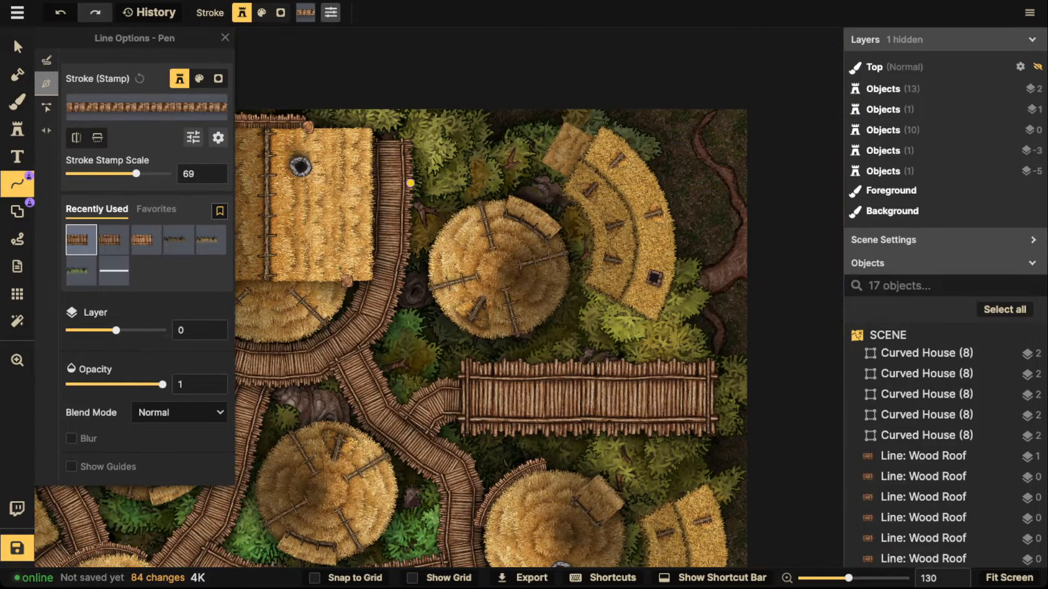
left_click(406, 180)
left_click(469, 181)
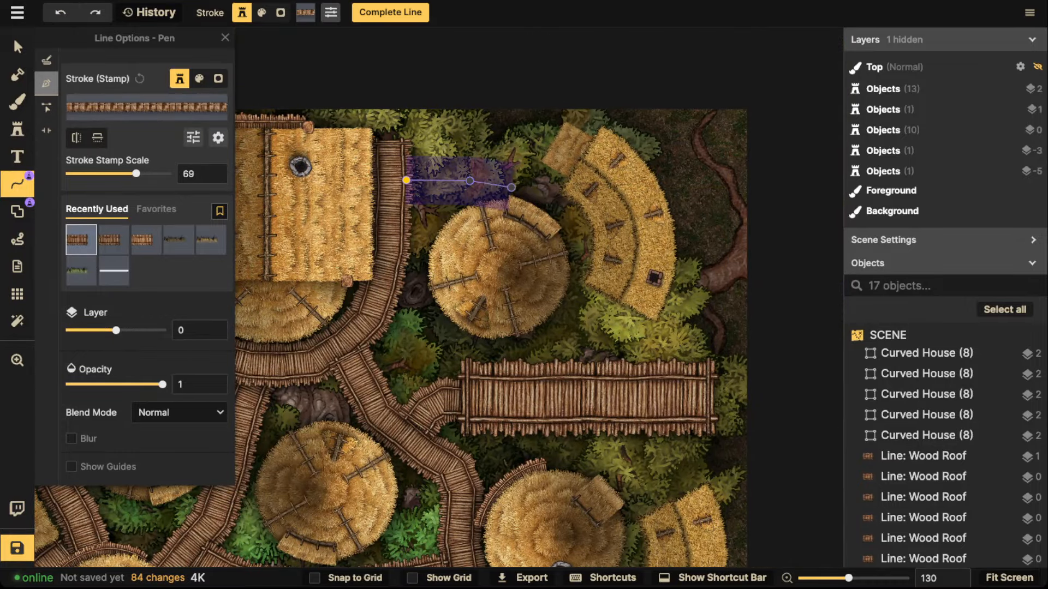
left_click(515, 183)
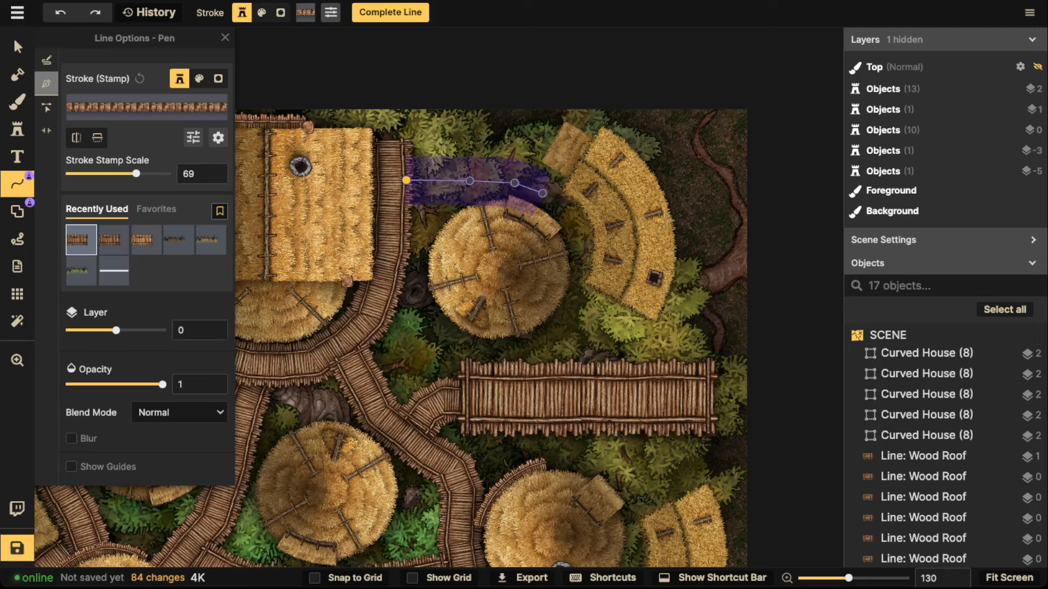
left_click(542, 193)
left_click(569, 212)
left_click(579, 236)
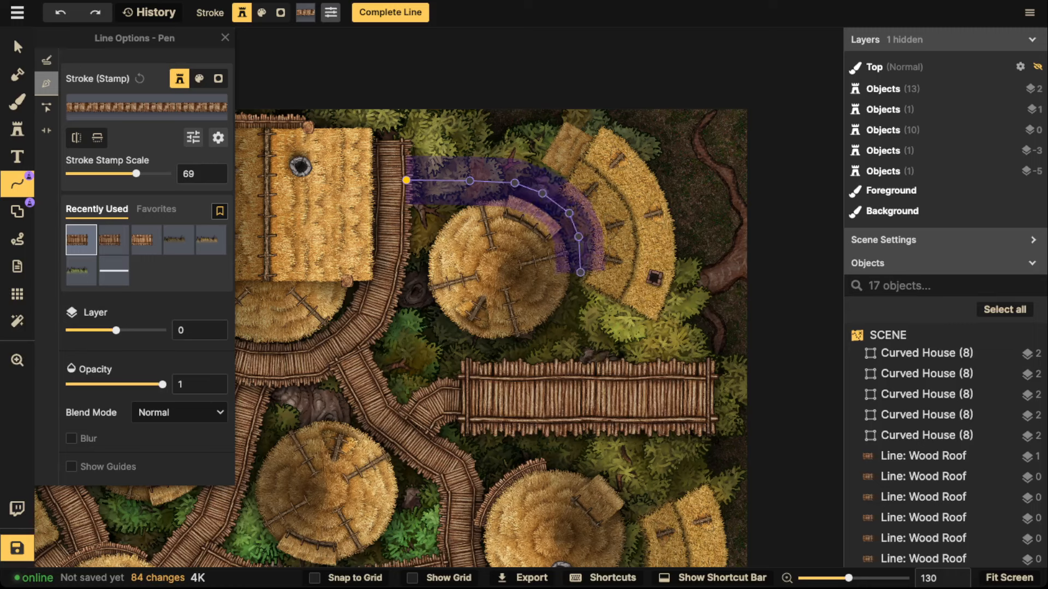
left_click(580, 271)
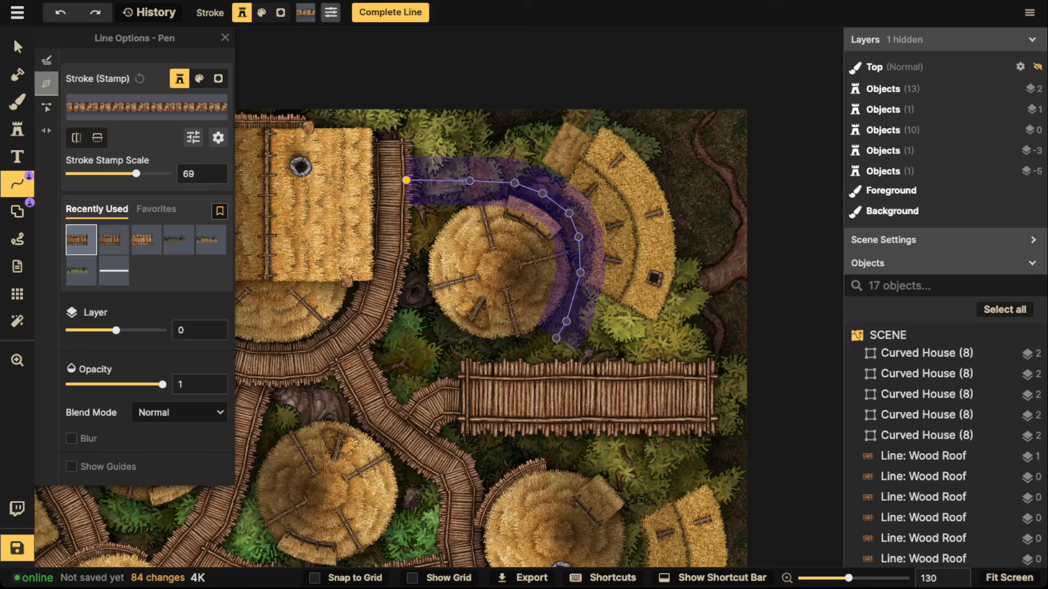
left_click(534, 343)
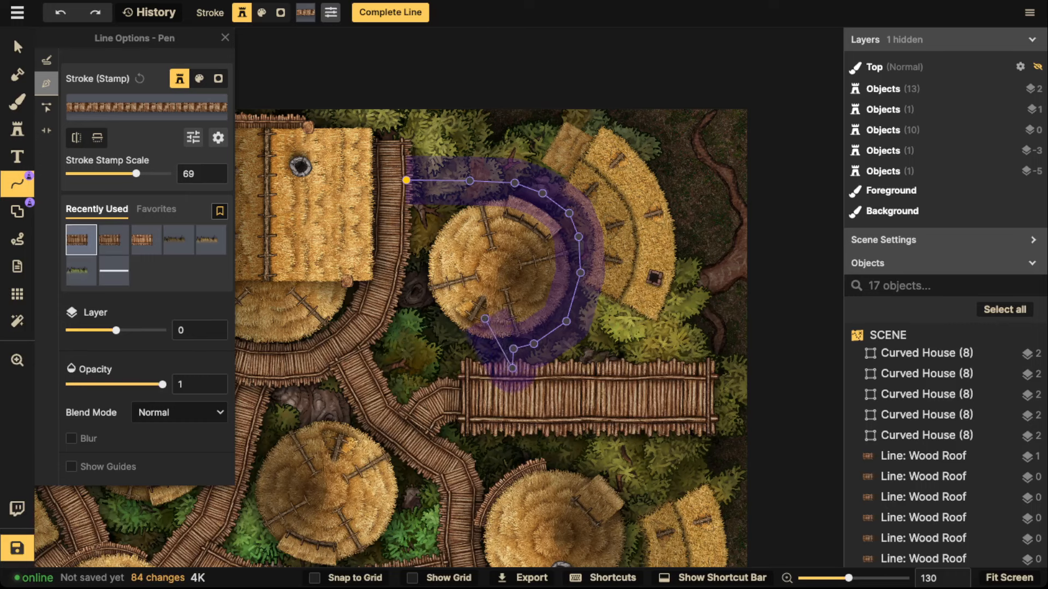
key("Return")
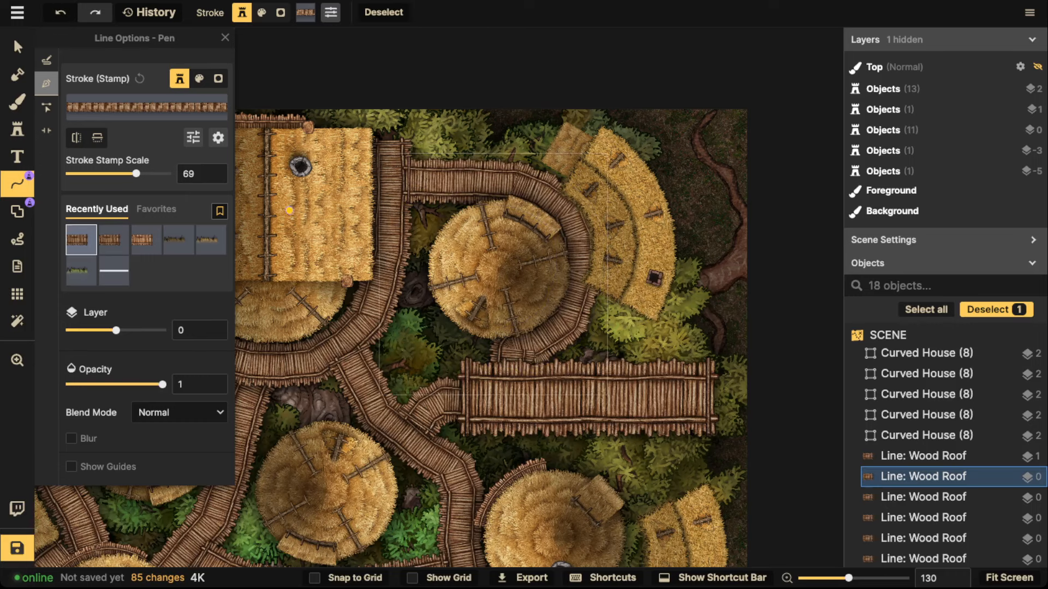
Examine the walkway layout and its junctions around the houses, from the eastern platform to the western square house.
left_click(17, 47)
scroll(414, 293, "down", 3)
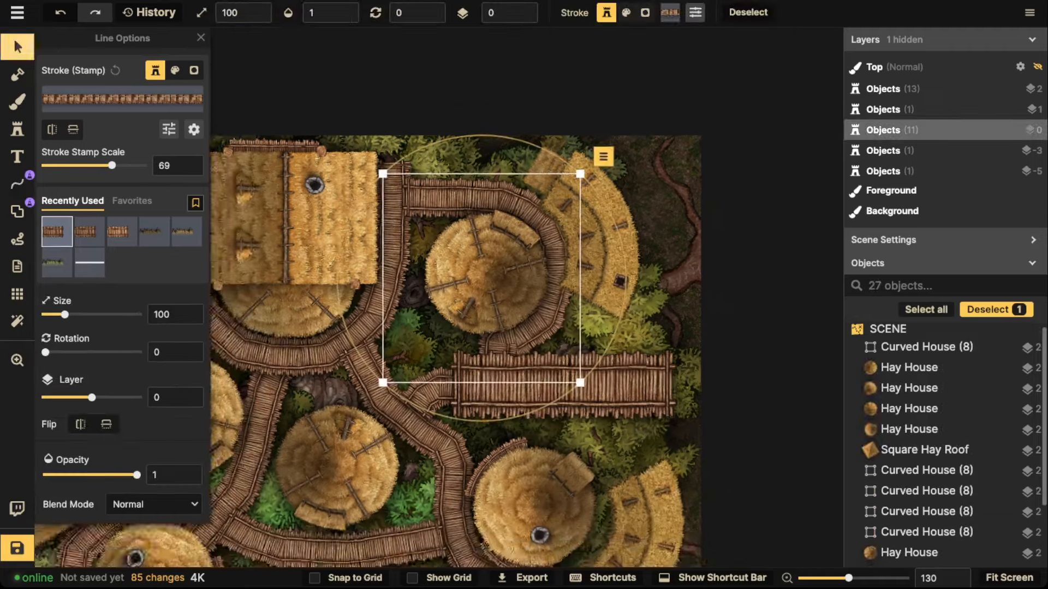
left_click_drag(415, 294, 596, 267)
left_click(709, 360)
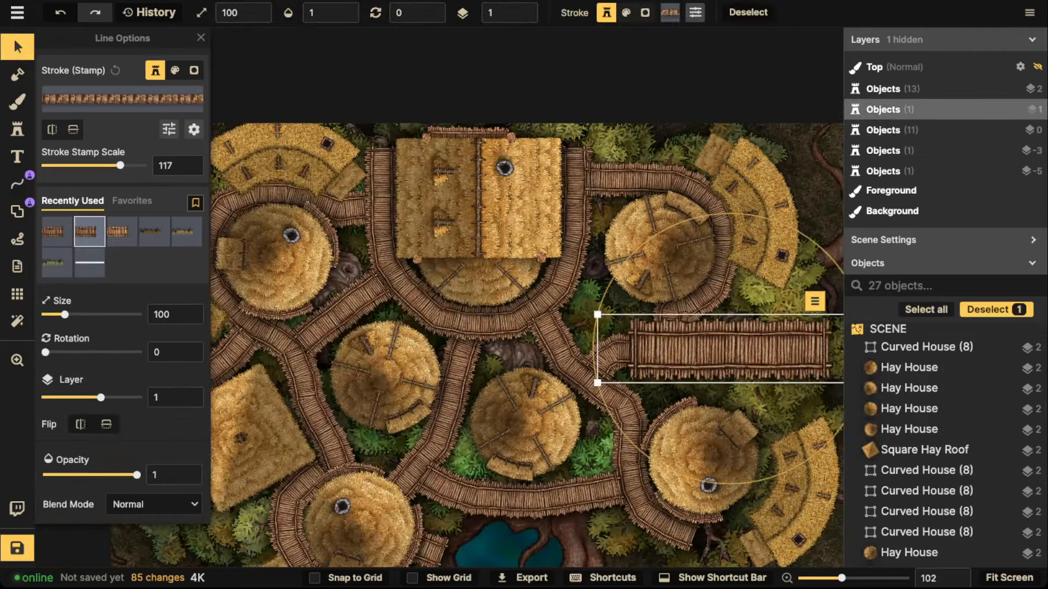
scroll(709, 360, "down", 2)
left_click_drag(710, 360, 694, 331)
left_click_drag(457, 352, 526, 239)
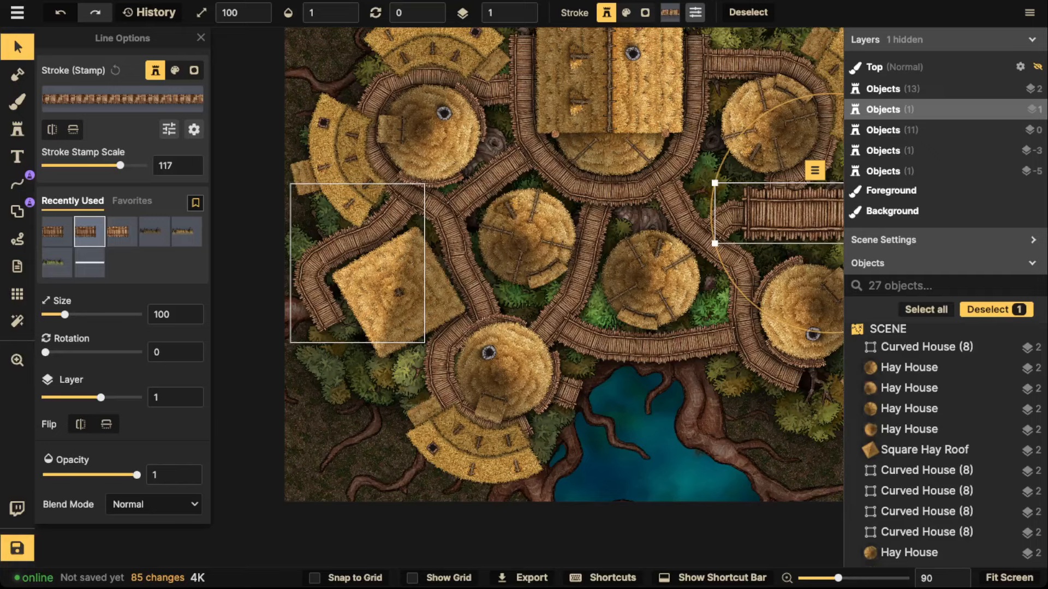
scroll(305, 260, "up", 5)
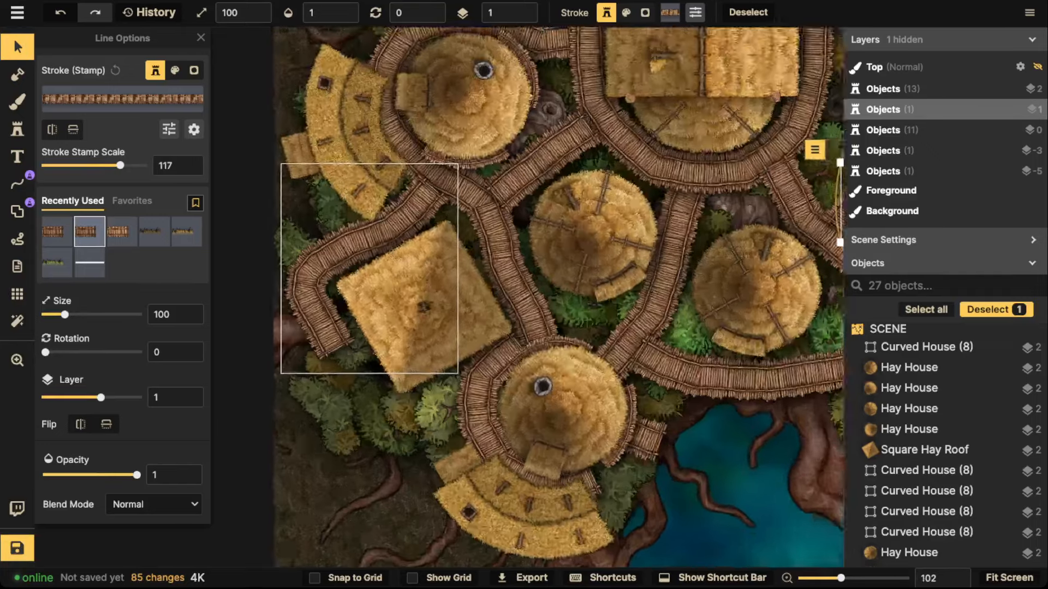
scroll(306, 261, "up", 4)
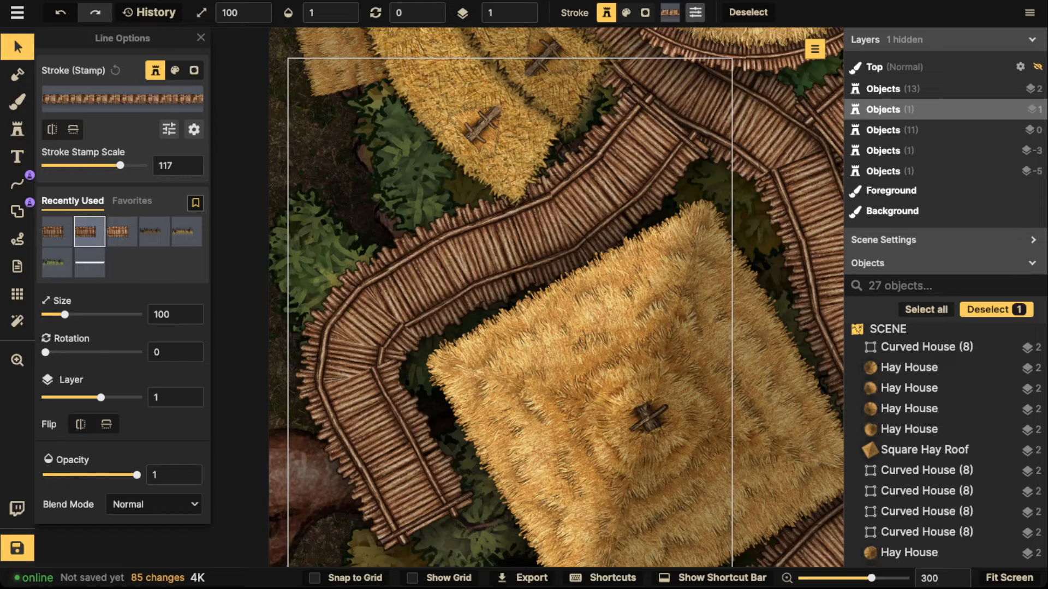
scroll(567, 171, "down", 3)
key("Escape")
left_click_drag(709, 240, 342, 235)
left_click_drag(551, 229, 373, 229)
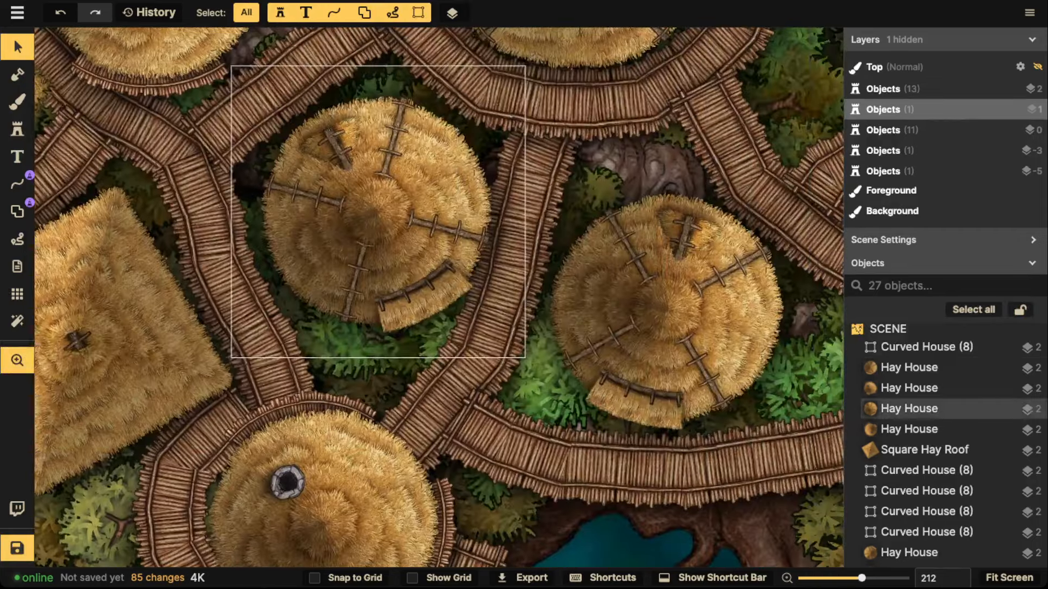
left_click_drag(808, 180, 477, 209)
Draw a curved Wood Roof walkway around the north side of the southeastern round house, from the main walkway to the curved house east of it.
left_click(491, 202)
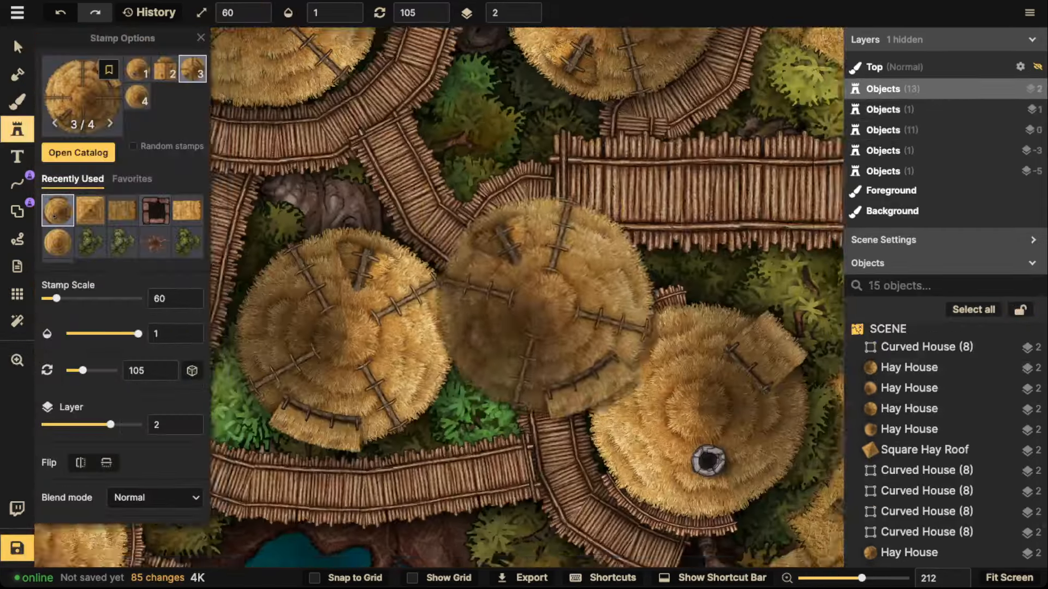
scroll(524, 295, "down", 2)
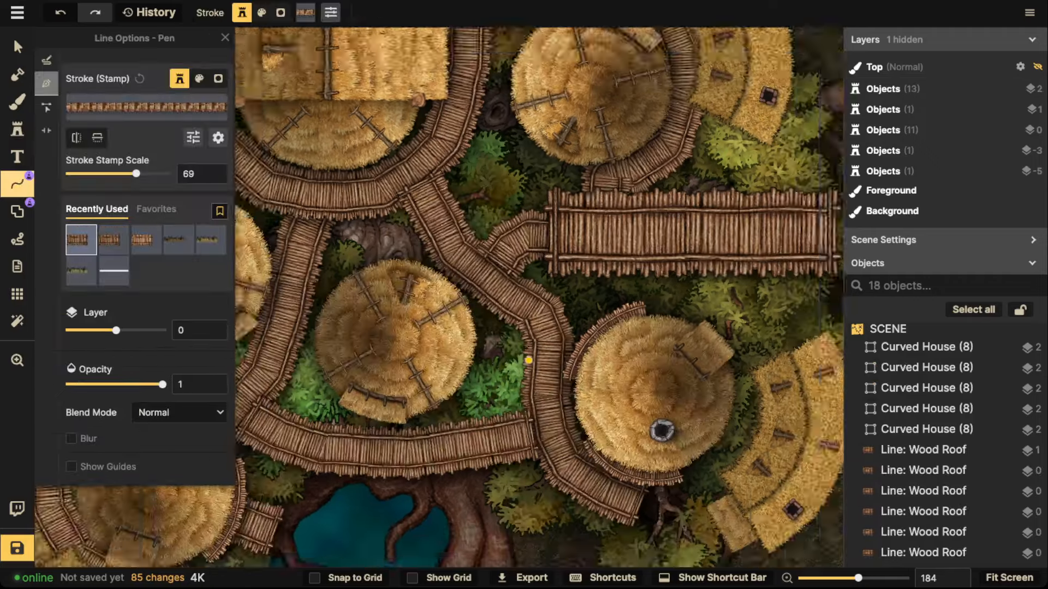
left_click_drag(528, 360, 627, 89)
scroll(601, 208, "down", 2)
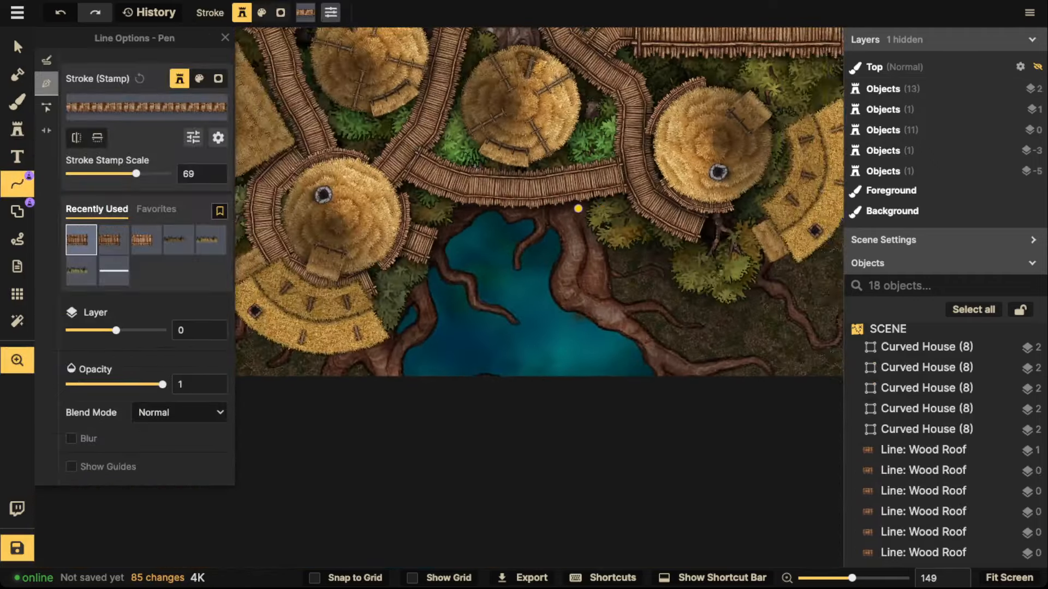
left_click_drag(577, 208, 344, 309)
scroll(552, 202, "up", 3)
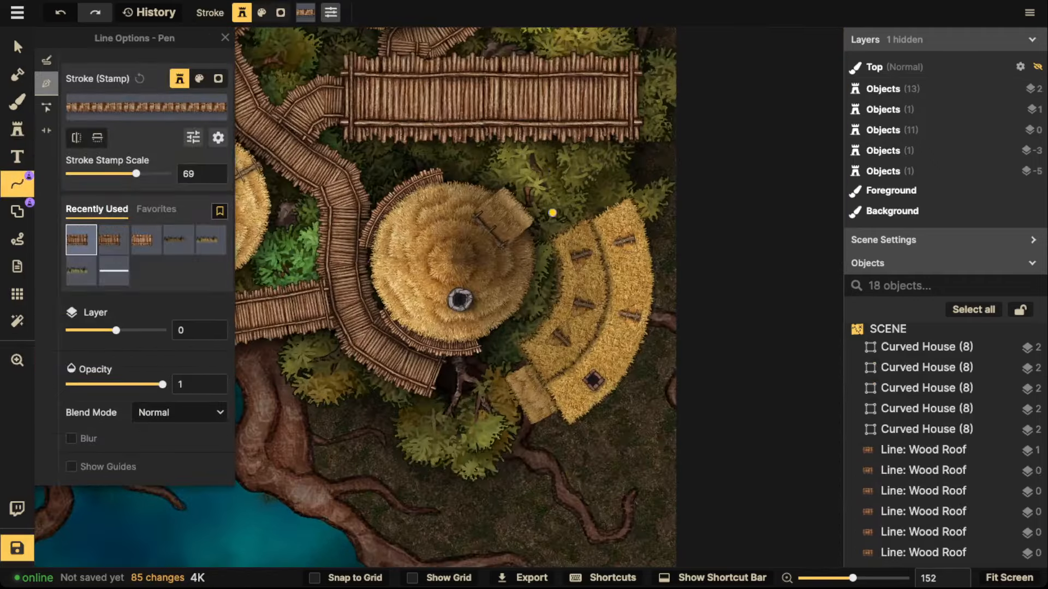
left_click_drag(534, 284, 544, 309)
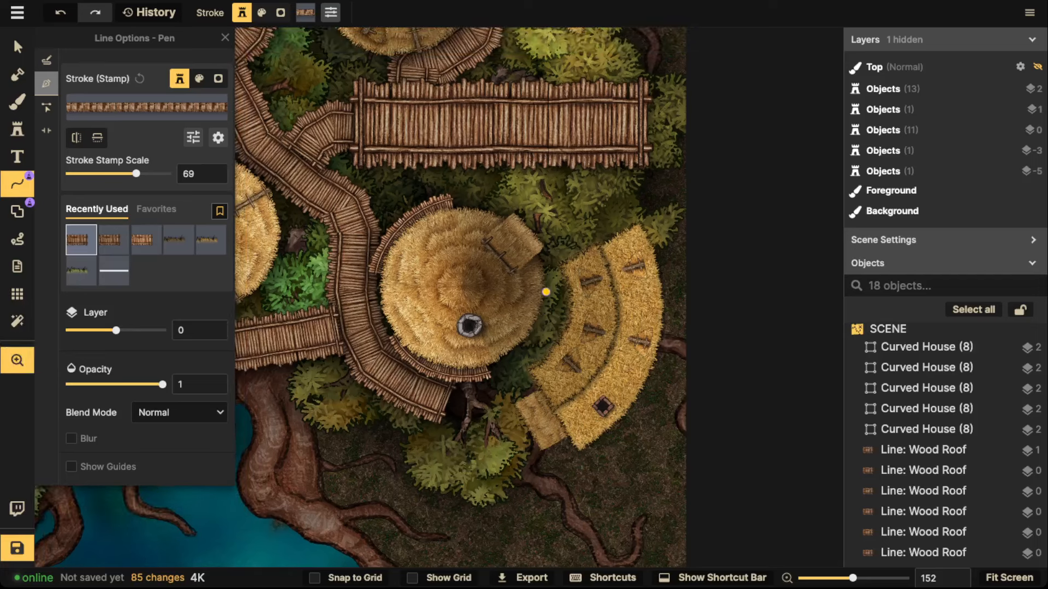
left_click(364, 206)
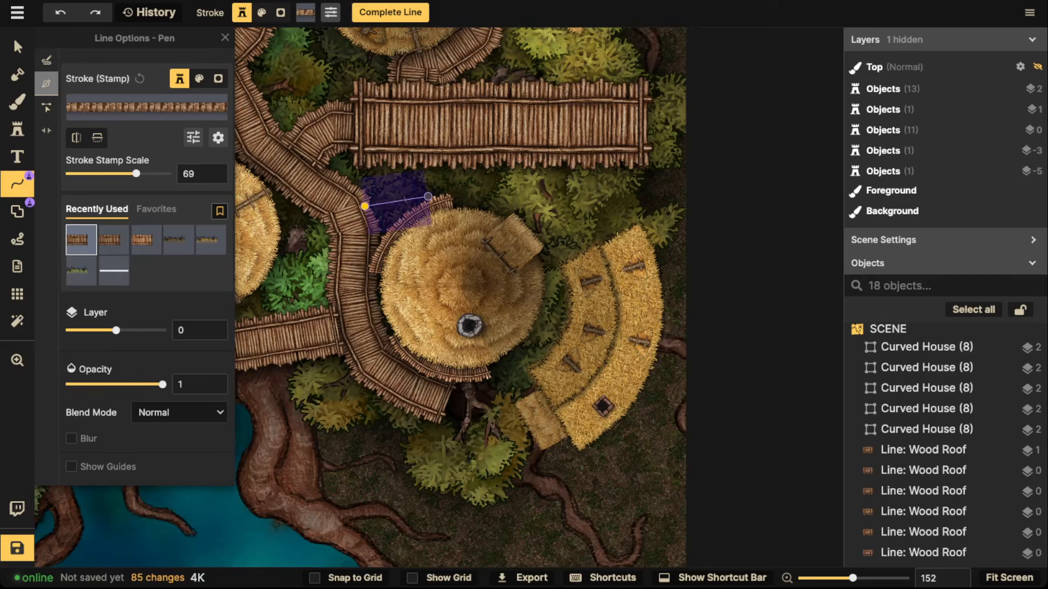
left_click(419, 192)
left_click(477, 192)
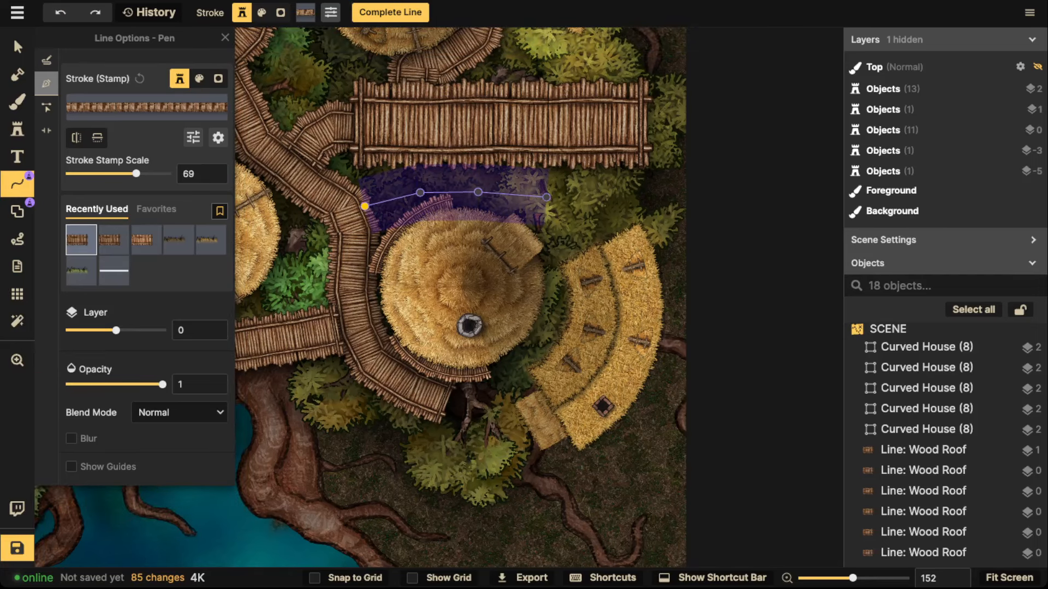
left_click(546, 197)
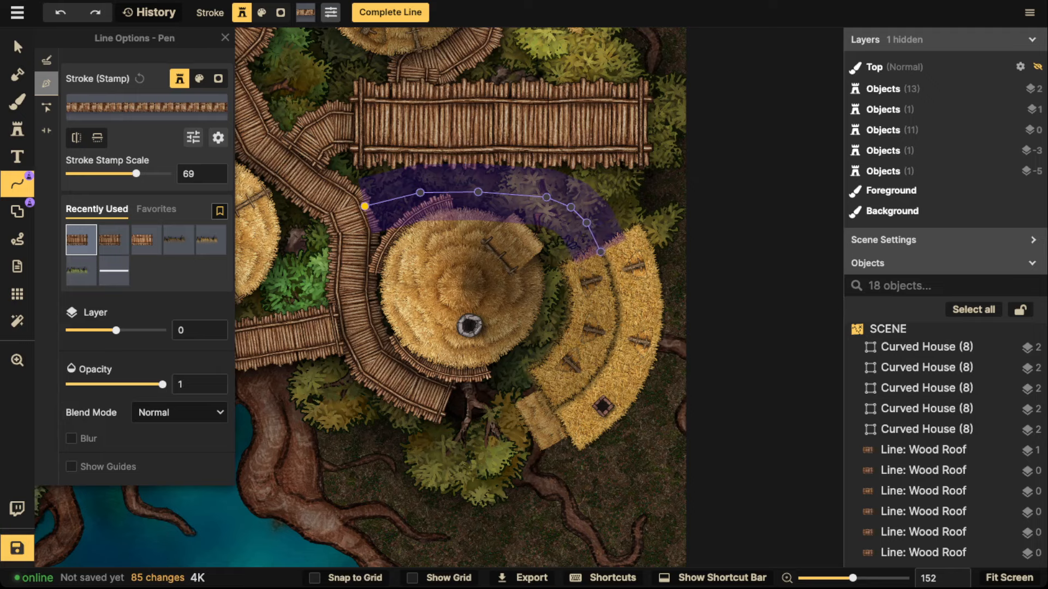
double_click(601, 252)
scroll(336, 141, "down", 3)
key("Escape")
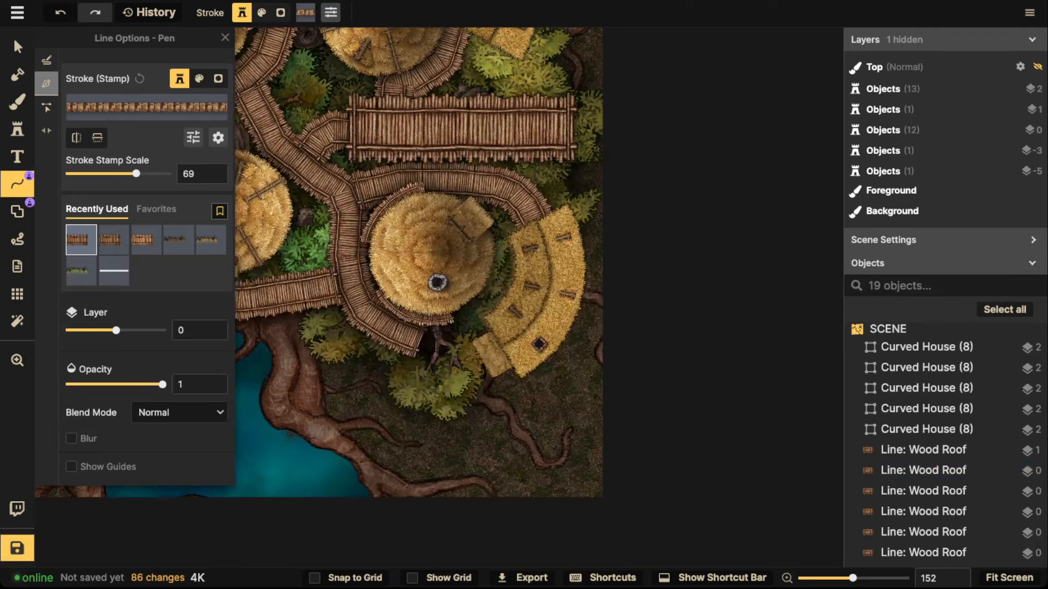
Examine the whole village layout for walkway connections and open spots around the houses and the lake.
left_click_drag(335, 141, 536, 202)
scroll(498, 86, "down", 2)
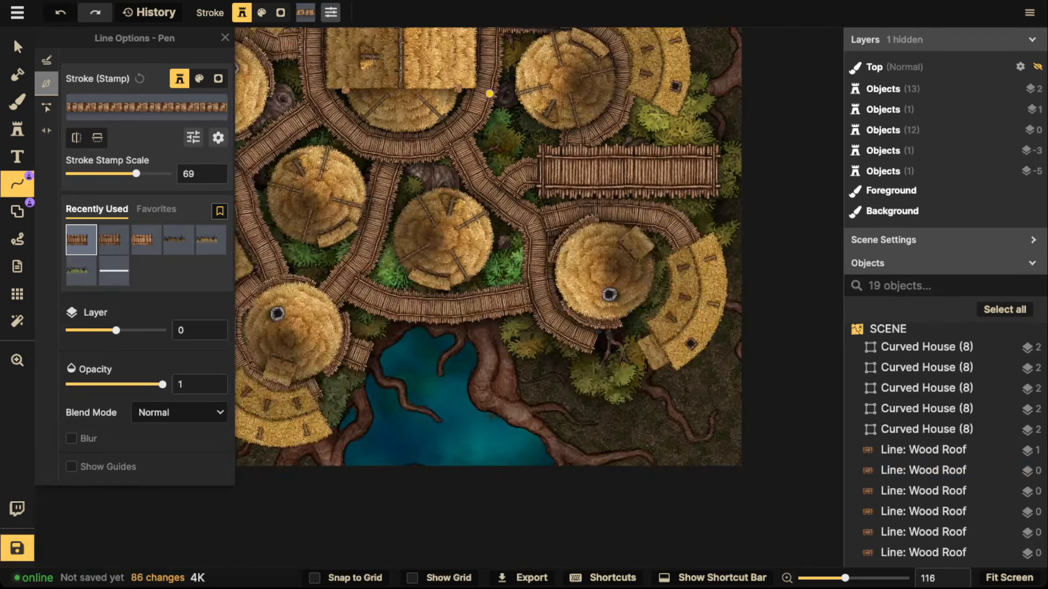
scroll(490, 105, "down", 2)
key("space")
left_click_drag(477, 110, 649, 185)
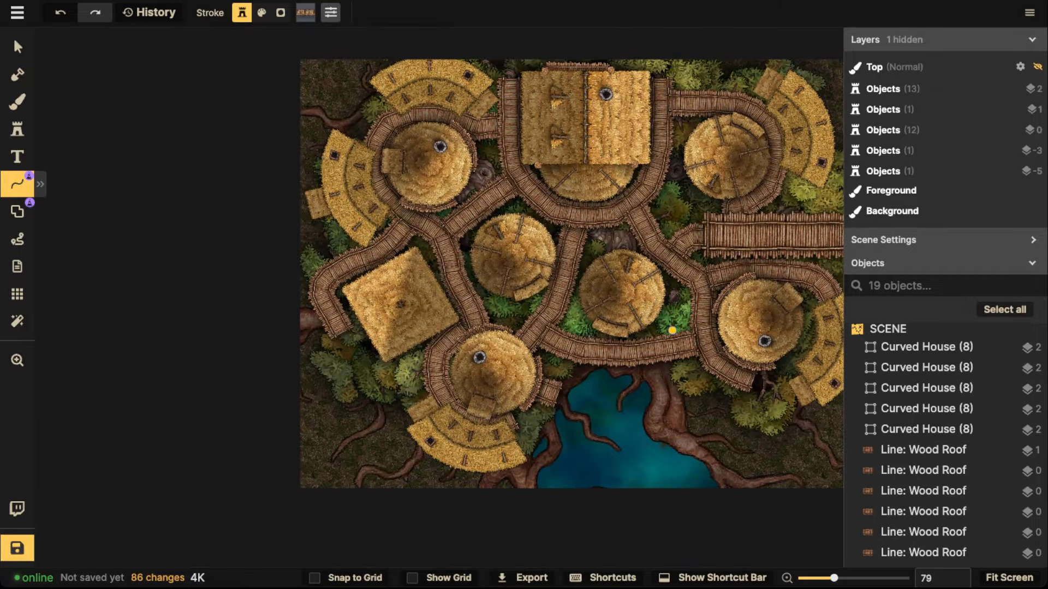
key("space")
left_click_drag(669, 329, 579, 277)
key("space")
left_click_drag(422, 240, 492, 255)
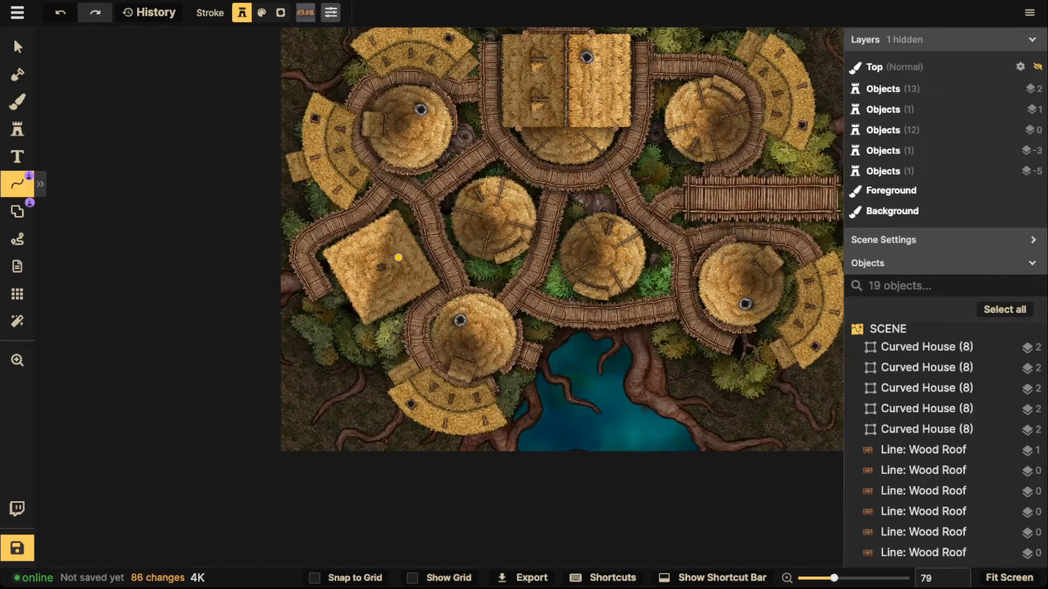
scroll(398, 257, "up", 3)
scroll(592, 238, "up", 3)
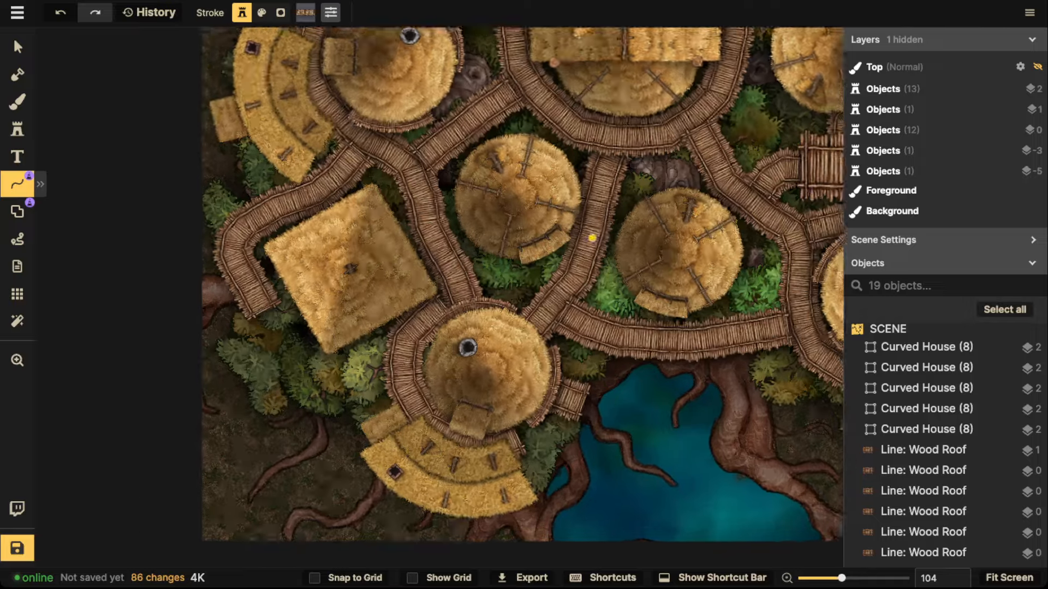
Draw a short Wood Roof dock extending south from the lakeside walkway over the water.
key("space")
left_click_drag(576, 227, 463, 135)
scroll(490, 242, "up", 4)
left_click_drag(606, 436, 417, 217)
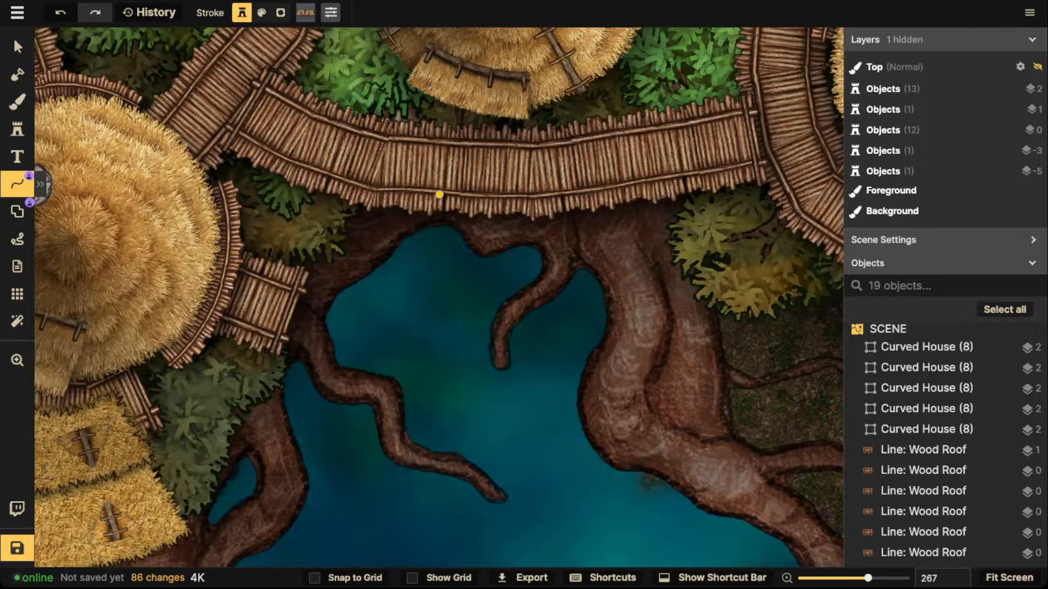
left_click(441, 194)
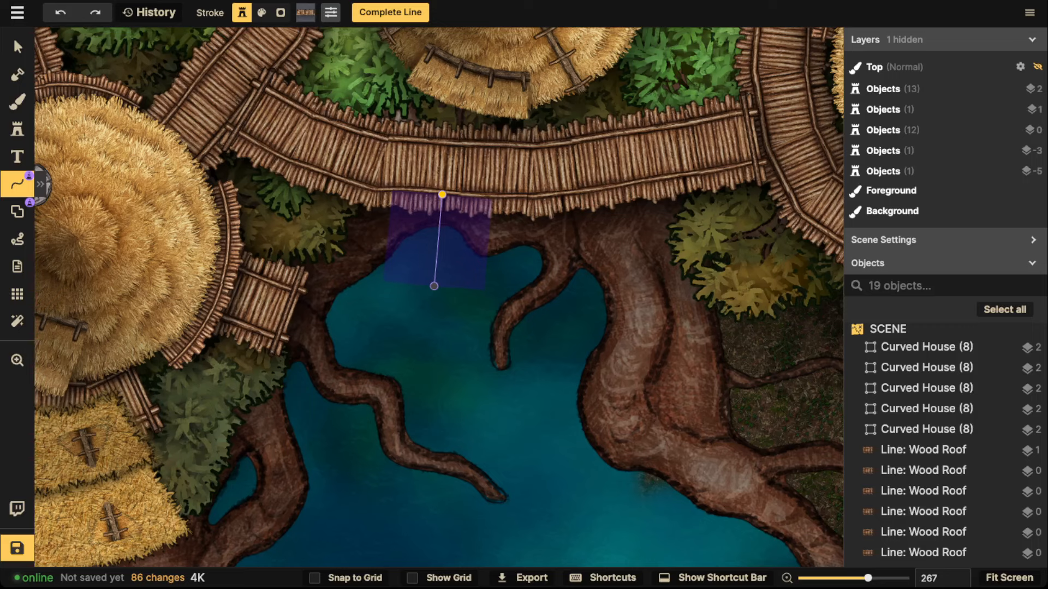
double_click(433, 286)
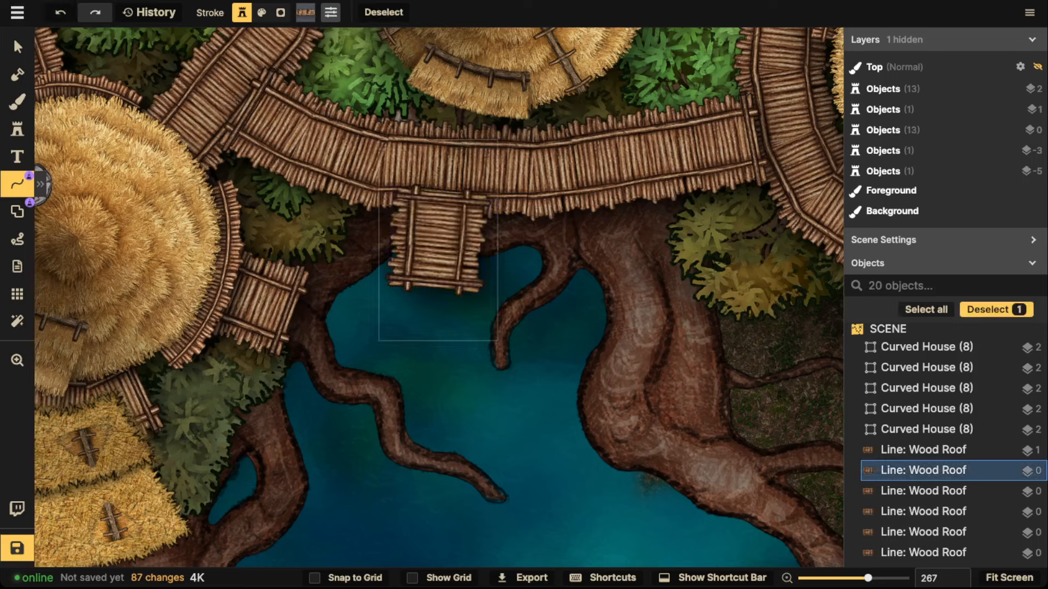
Shift the short lake dock slightly west and place a duplicate of it to its east.
left_click(17, 47)
left_click_drag(435, 240, 419, 237)
key("ctrl+v")
left_click_drag(586, 254, 553, 246)
scroll(580, 248, "down", 1)
scroll(577, 242, "up", 1)
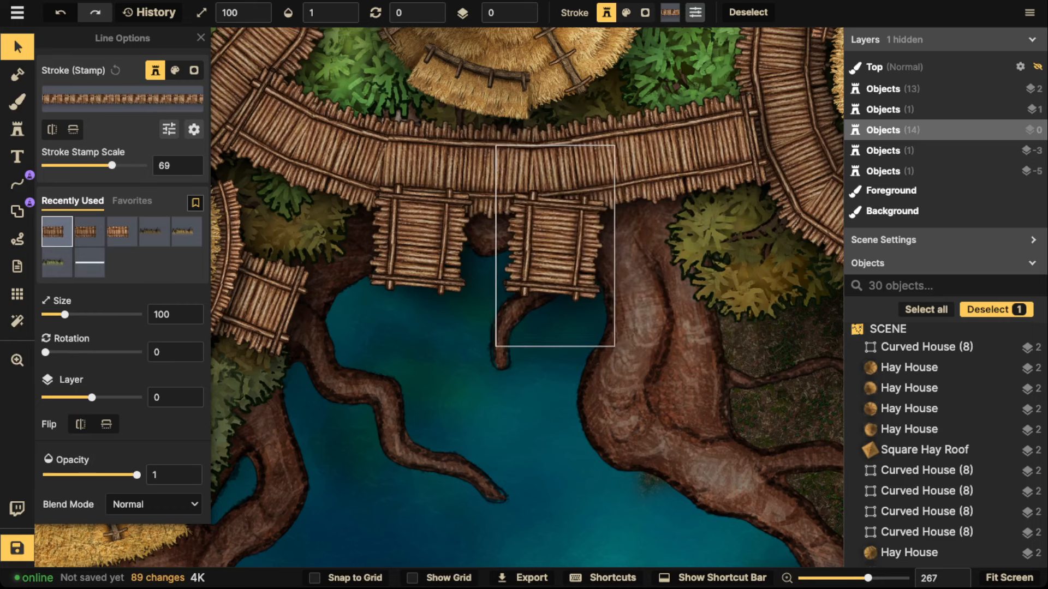
Reposition the two lake docks close together along the walkway's south edge, leaving a narrow gap between them.
left_click(420, 237)
left_click_drag(420, 237, 390, 234)
left_click(553, 246)
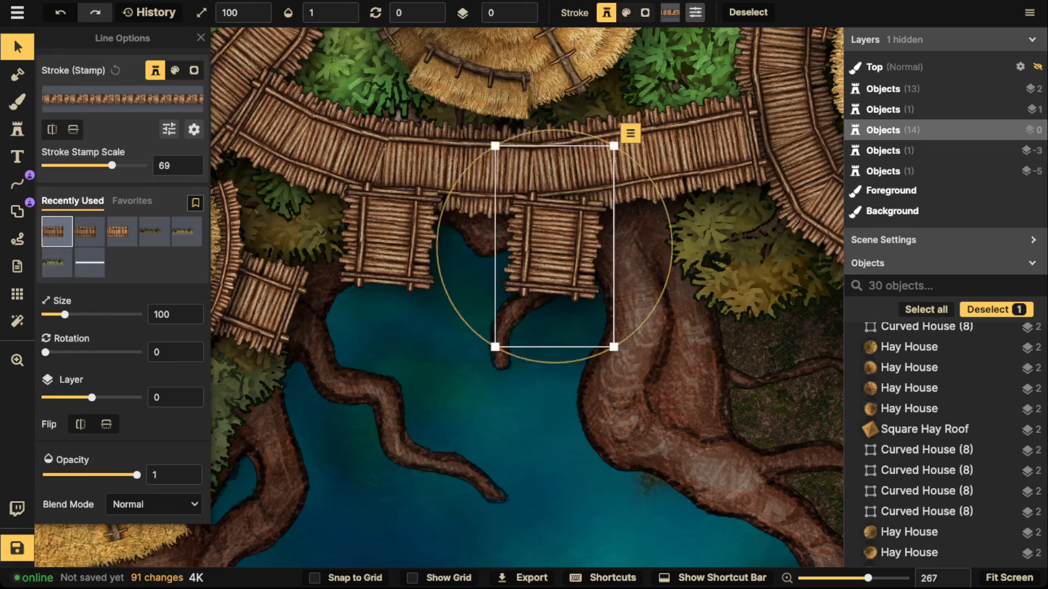
left_click_drag(553, 246, 506, 243)
left_click_drag(625, 244, 625, 239)
left_click_drag(506, 244, 504, 244)
left_click(390, 236)
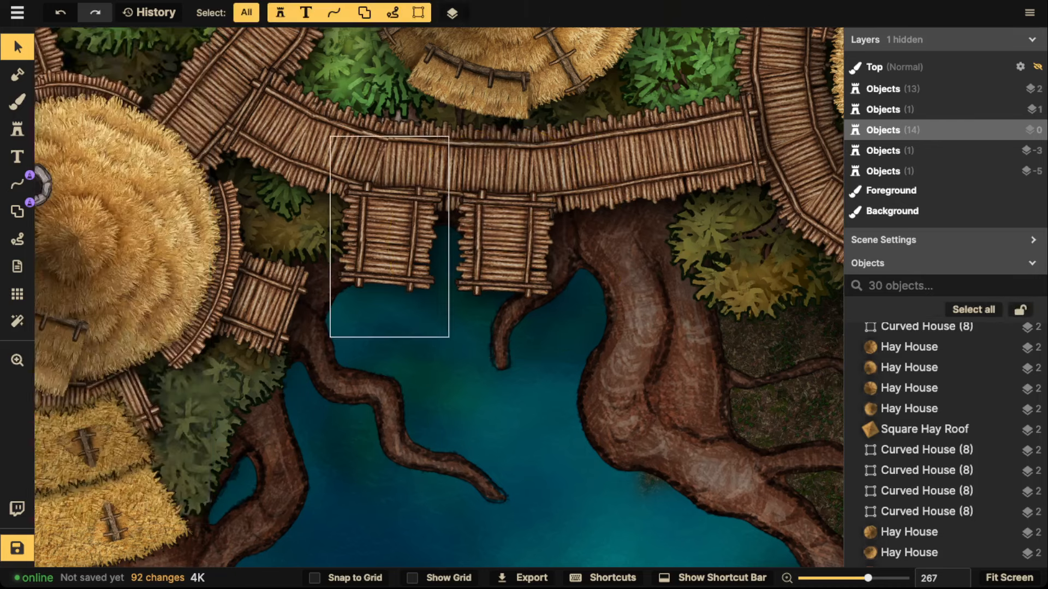
left_click_drag(389, 236, 393, 234)
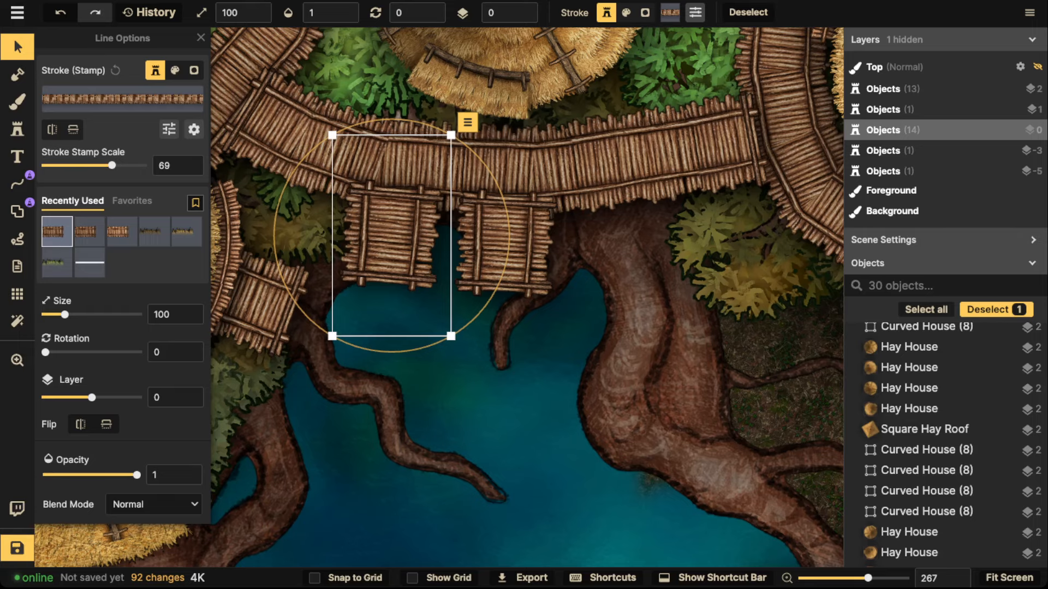
left_click_drag(391, 235, 375, 221)
key("Escape")
scroll(375, 220, "down", 4)
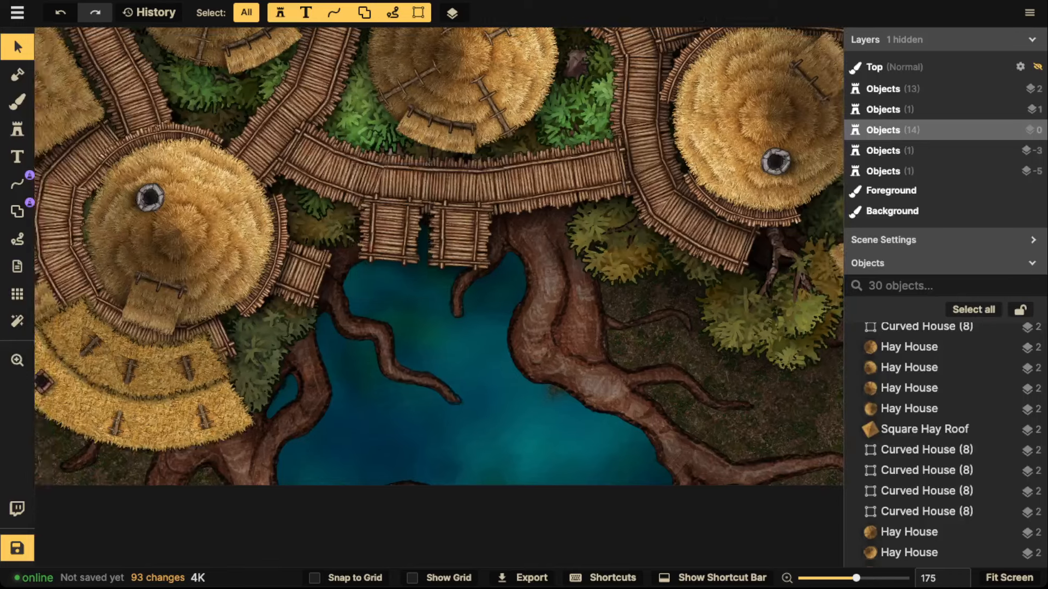
Place a copy of the dock on the outer edge of the southeastern round house's walkway, rotated to 22.
left_click(389, 229)
key("ctrl+c")
key("ctrl+v")
scroll(644, 269, "up", 1)
left_click_drag(644, 269, 695, 273)
left_click_drag(774, 273, 774, 278)
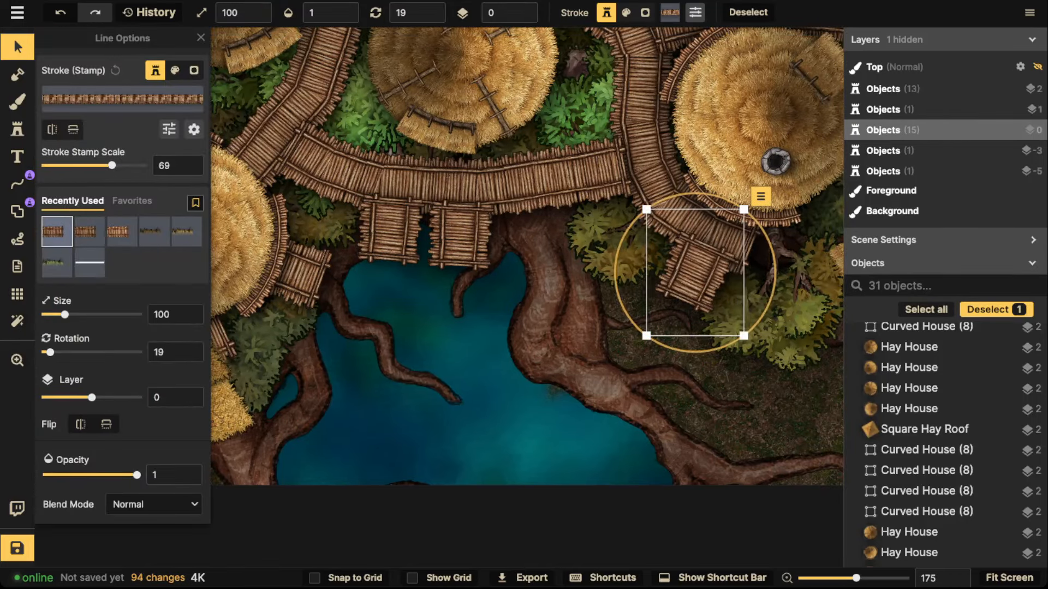
left_click_drag(695, 272, 680, 267)
left_click_drag(760, 269, 760, 274)
Place another dock copy on the west side of the southwestern round house's walkway, rotated to 82.
left_click_drag(358, 244, 791, 242)
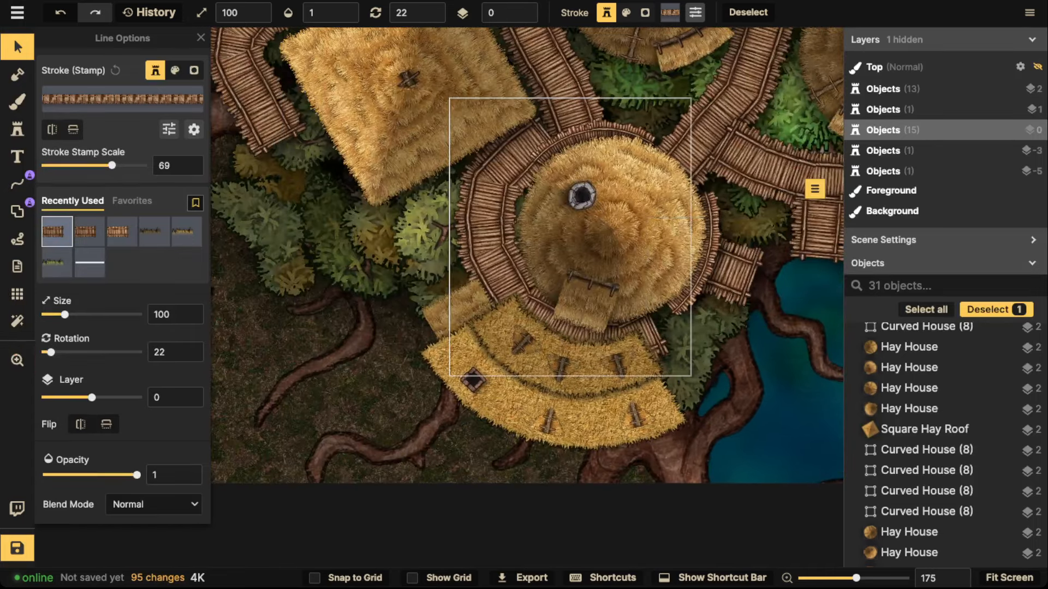
key("ctrl+v")
left_click_drag(523, 246, 483, 316)
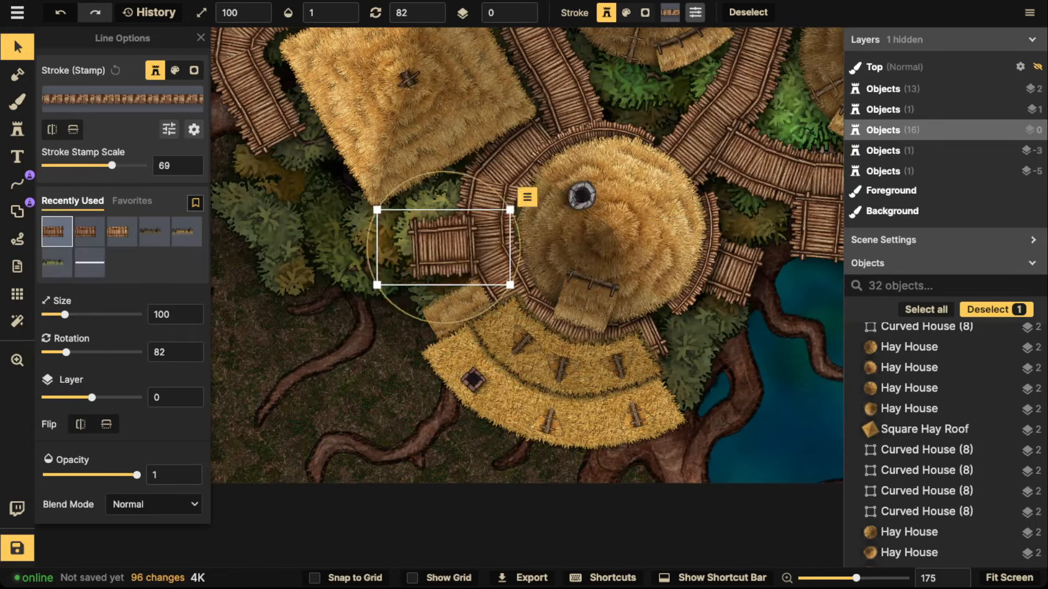
left_click_drag(443, 246, 437, 234)
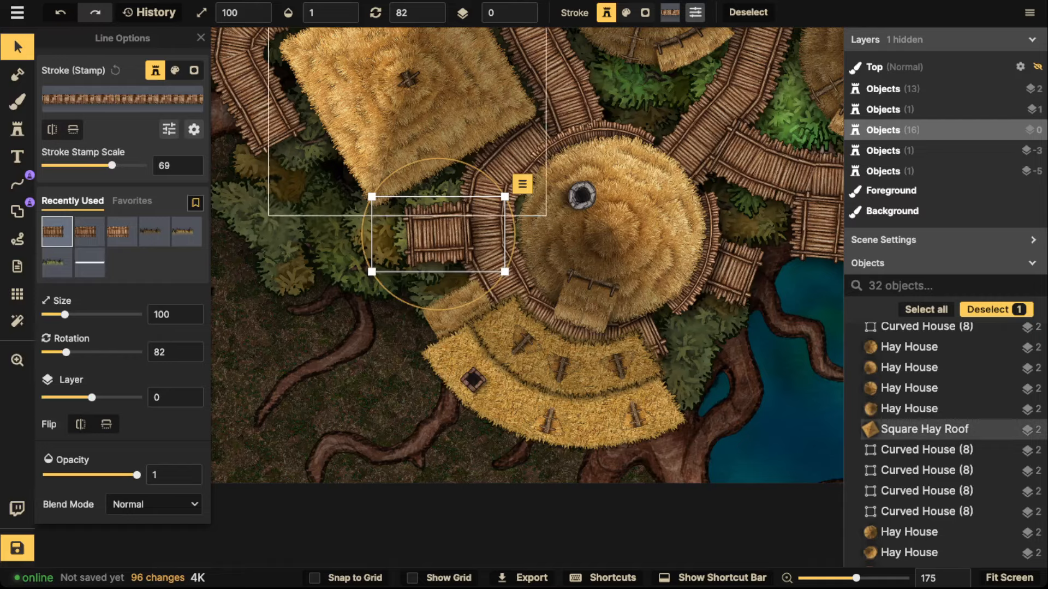
Place another dock copy beside the southwestern end of the square house's walkway at the map's west edge, rotated to 56.
left_click_drag(381, 137, 596, 329)
key("ctrl+v")
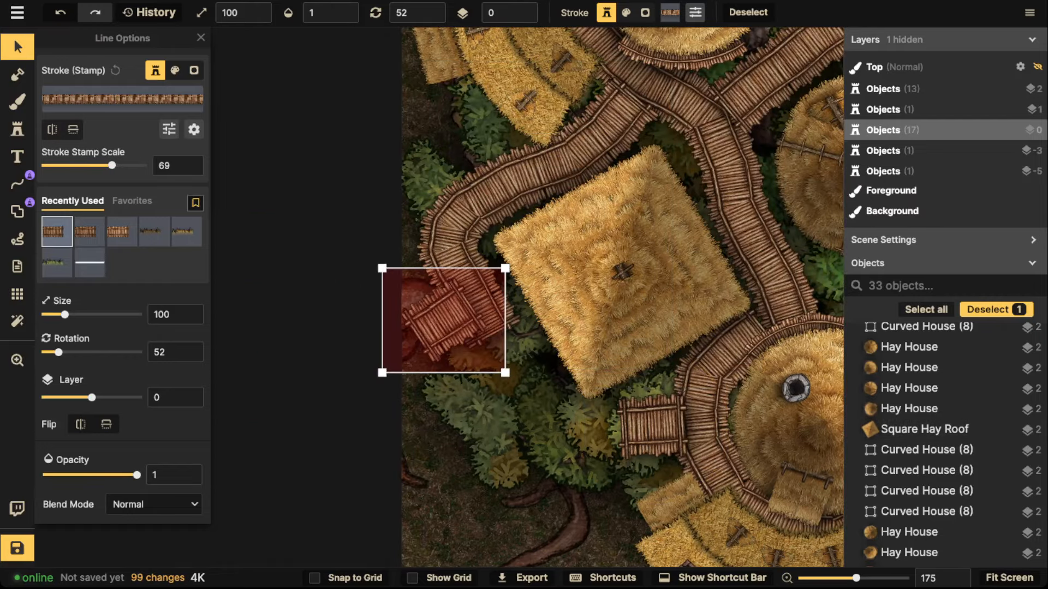
left_click_drag(443, 321, 437, 322)
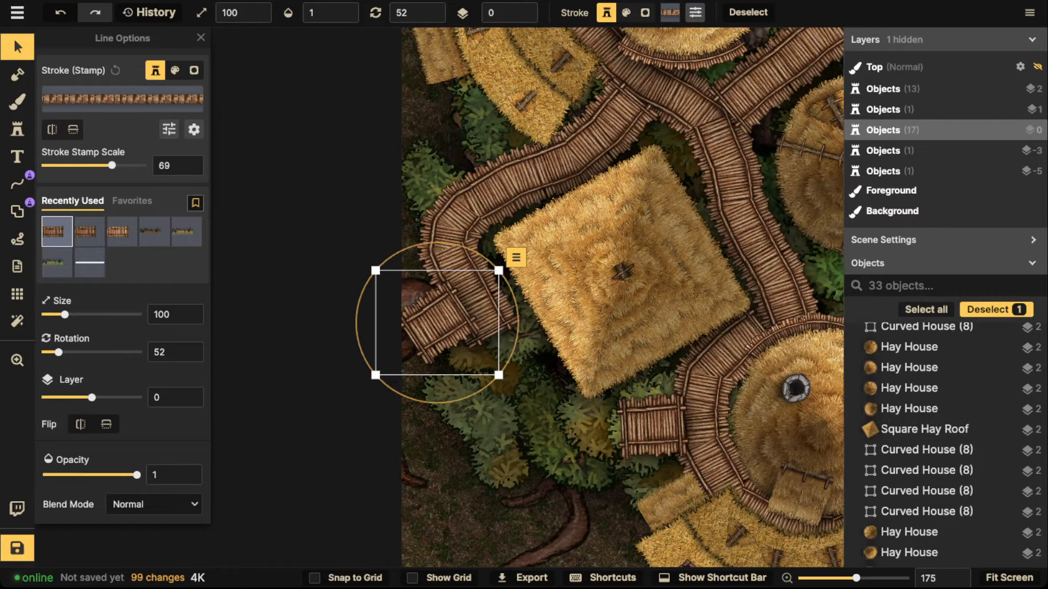
left_click_drag(436, 242, 442, 243)
left_click_drag(436, 323, 435, 324)
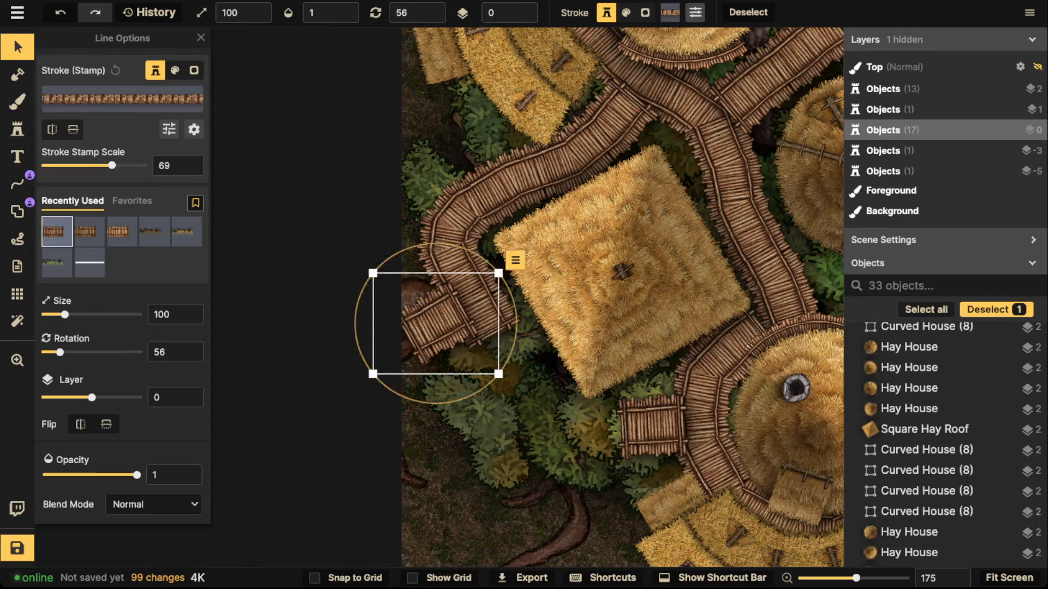
Place another dock copy on the northwestern round house's walkway, between the two curved houses, rotated to 116.
scroll(526, 297, "up", 6)
scroll(526, 297, "right", 6)
scroll(526, 297, "left", 5)
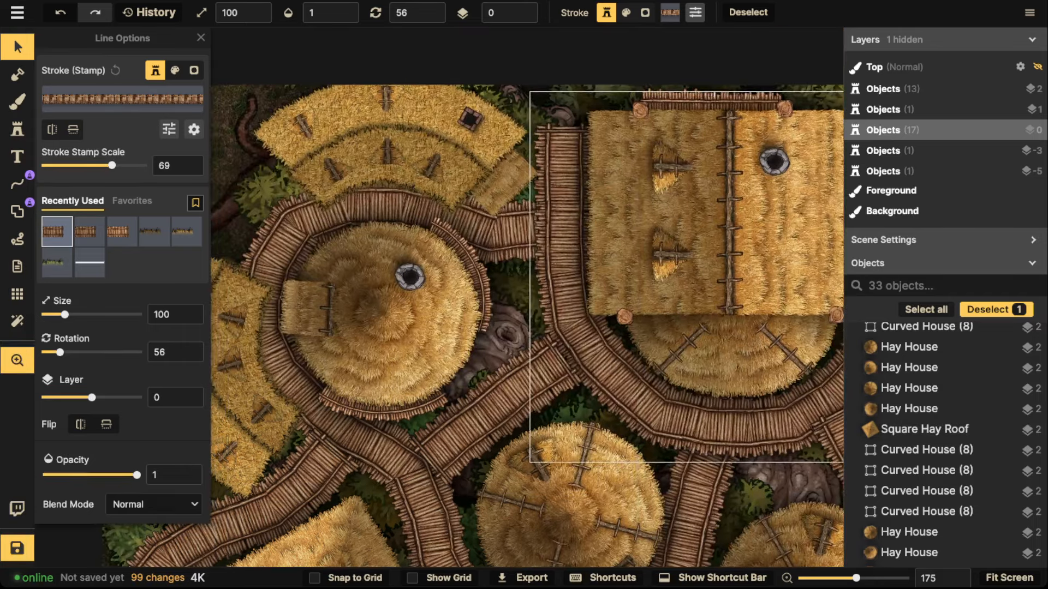
key("ctrl+v")
key("r")
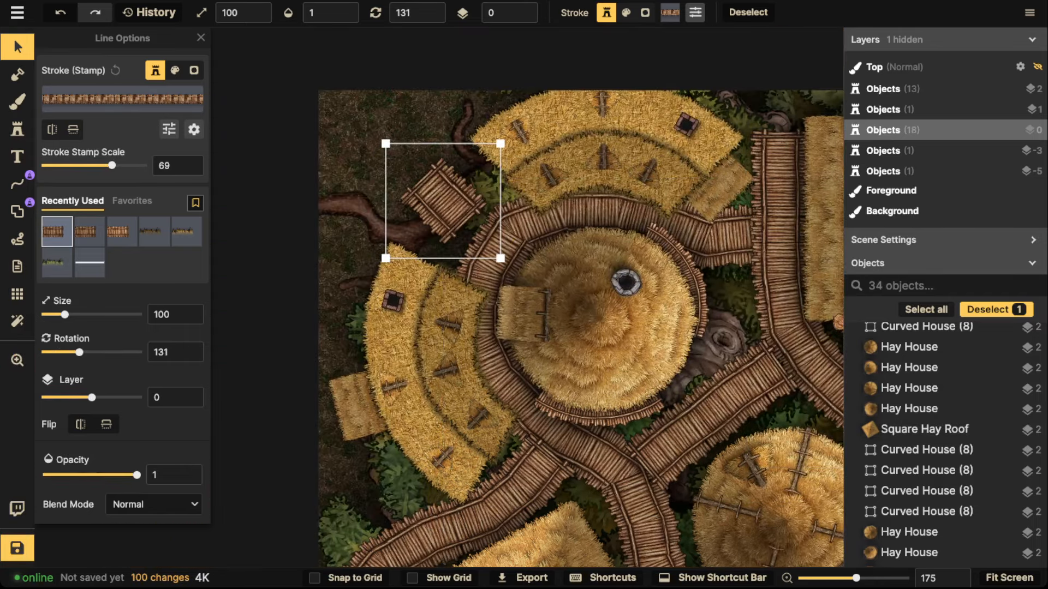
key("r")
left_click_drag(448, 213, 458, 219)
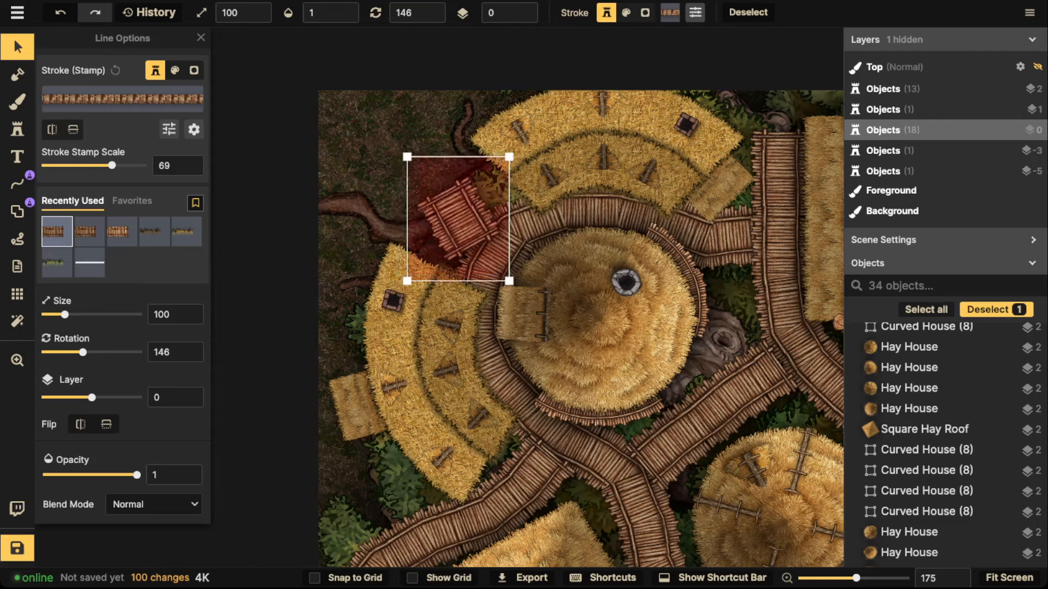
key("shift+r")
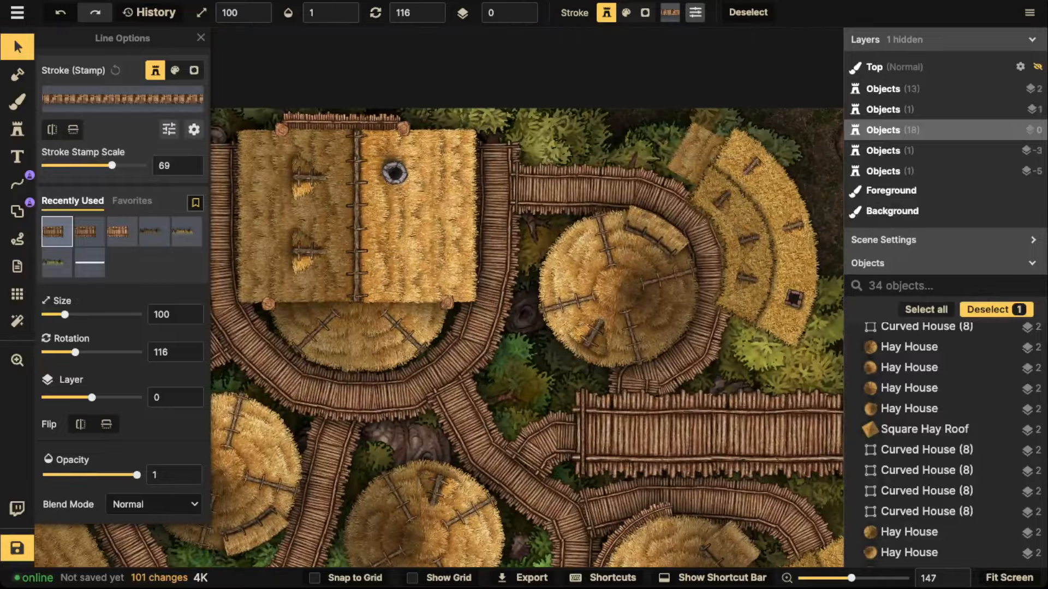
Place another dock copy on the north side of the walkway joining the large hall and the northeastern round house.
key("ctrl+v")
left_click_drag(617, 87, 657, 146)
left_click_drag(589, 149, 579, 149)
key("Escape")
Lower the curved walkway that wraps around the large hall to layer -1.
scroll(512, 167, "down", 3)
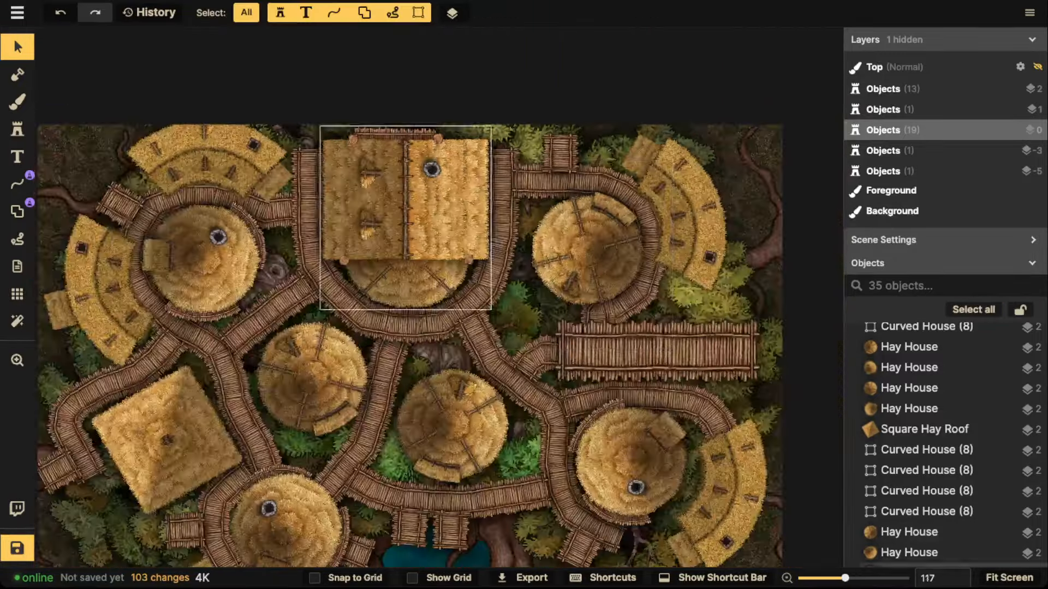
left_click_drag(505, 169, 646, 68)
scroll(556, 265, "down", 1)
left_click_drag(532, 289, 532, 274)
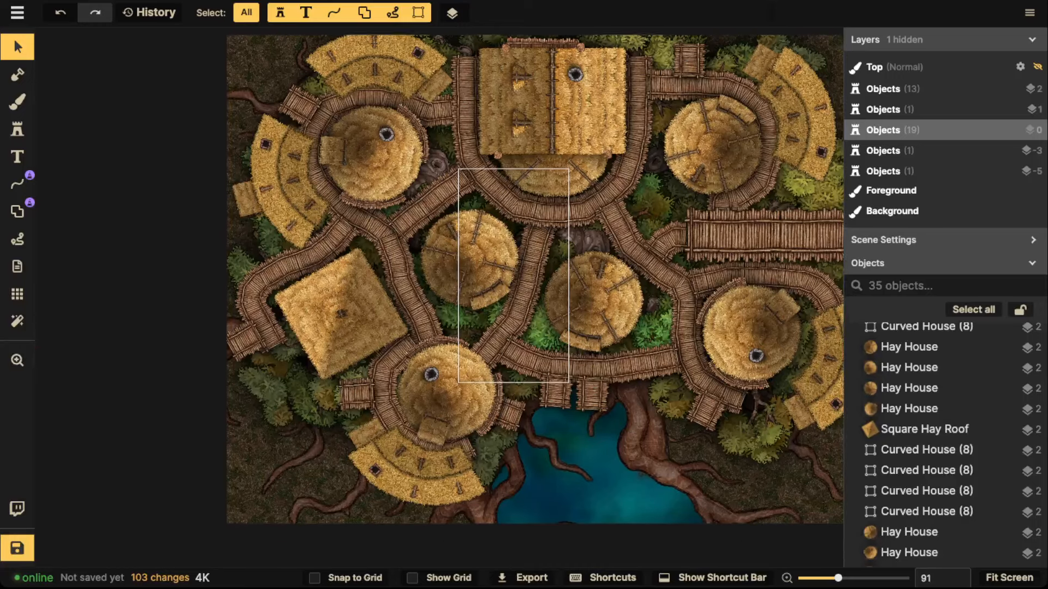
left_click(526, 273)
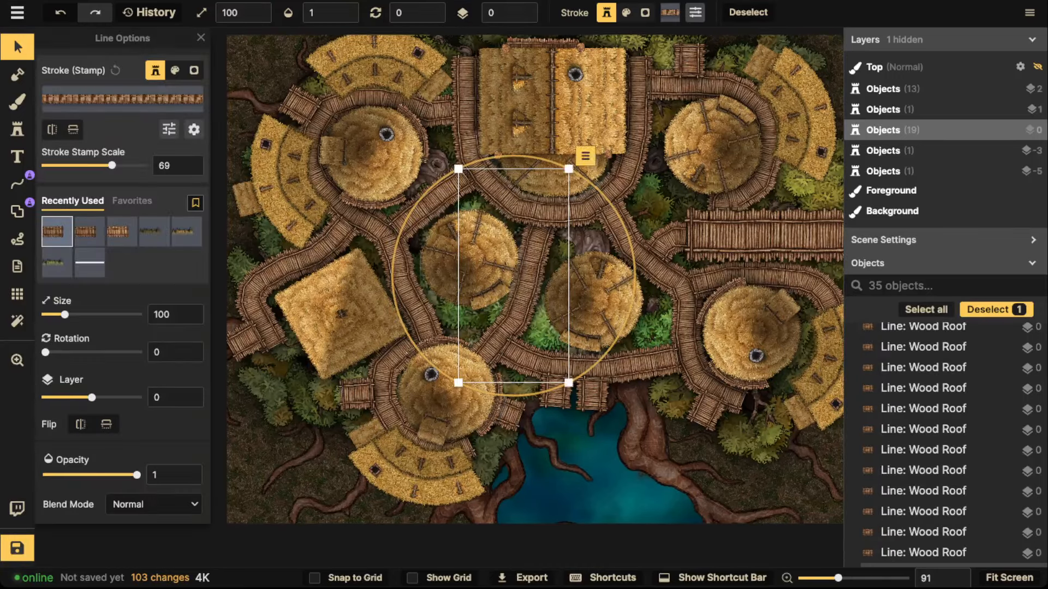
key("Escape")
left_click(525, 210)
left_click(524, 17)
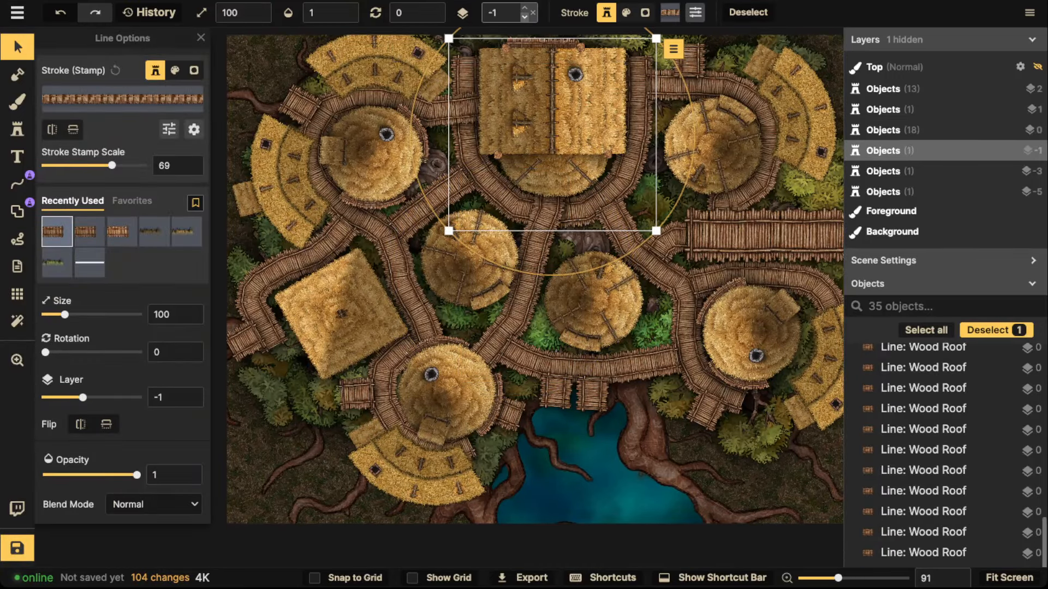
key("Escape")
Adjust the position of the walkway between the two central round houses where it meets the large hall's walkway.
left_click(518, 213)
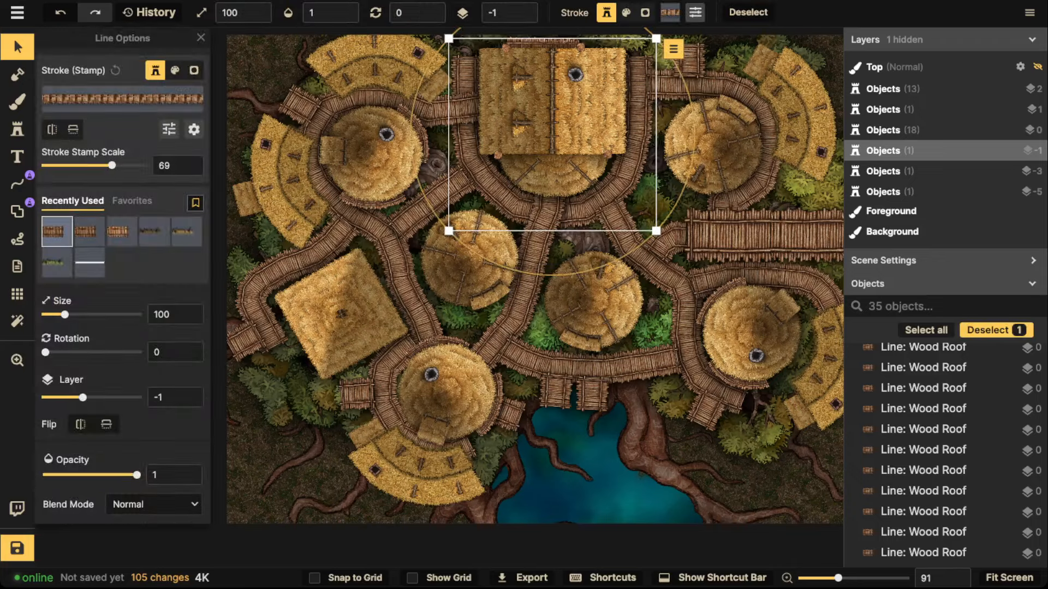
left_click(531, 268)
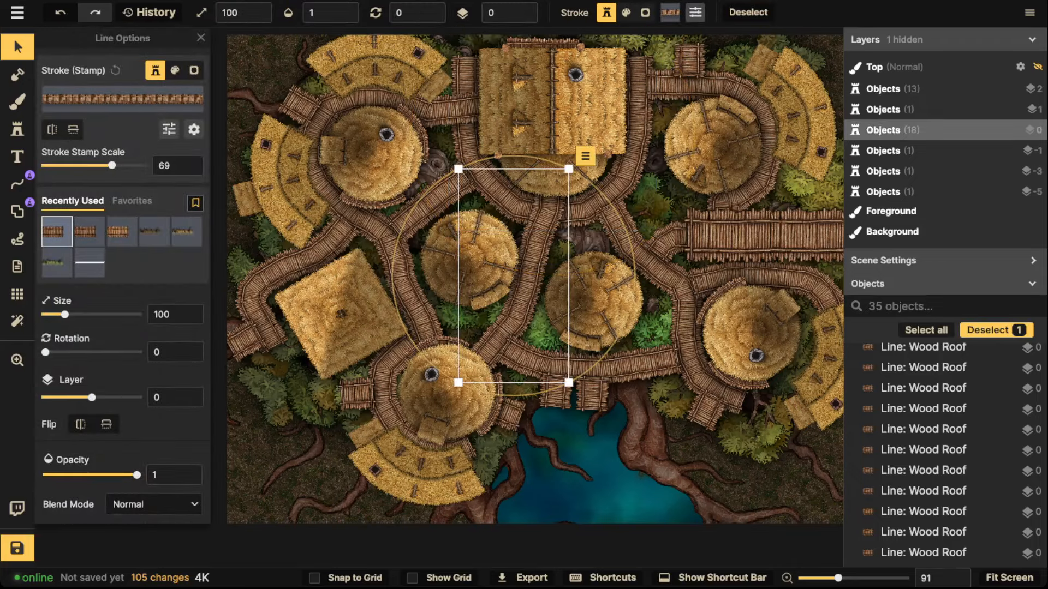
scroll(531, 267, "up", 2)
left_click_drag(531, 268, 515, 308)
left_click(747, 12)
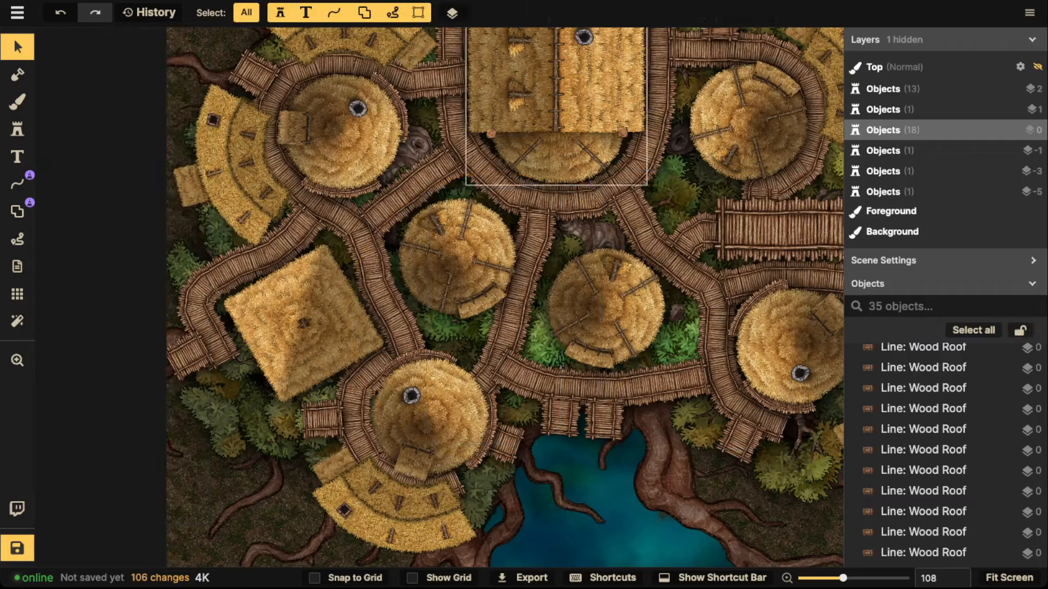
Lower the walkway running from the northwestern round house to the southwestern round house to layer -1.
left_click(374, 75)
key("Escape")
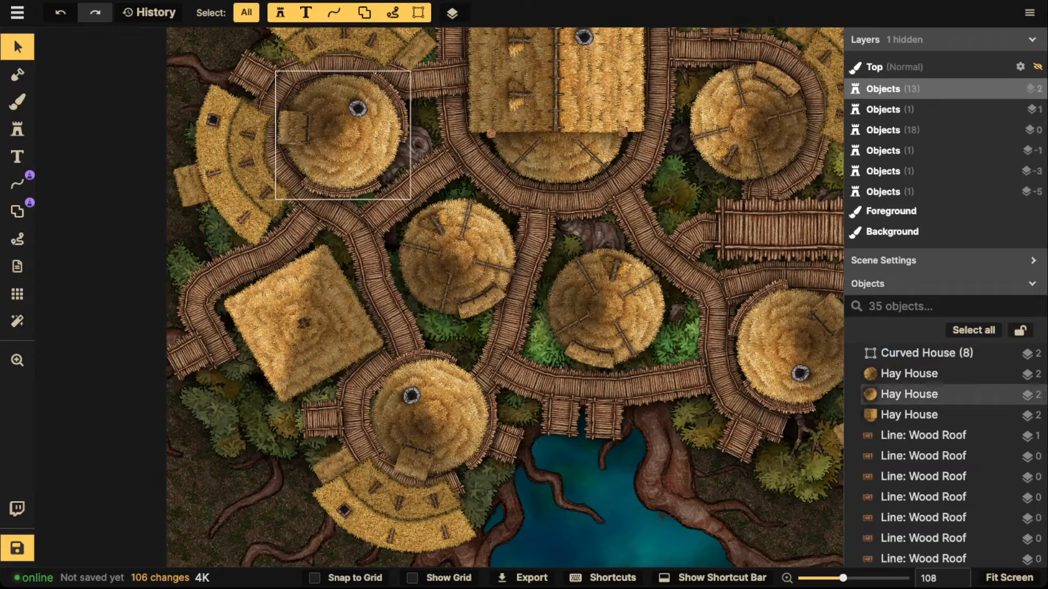
left_click(369, 256)
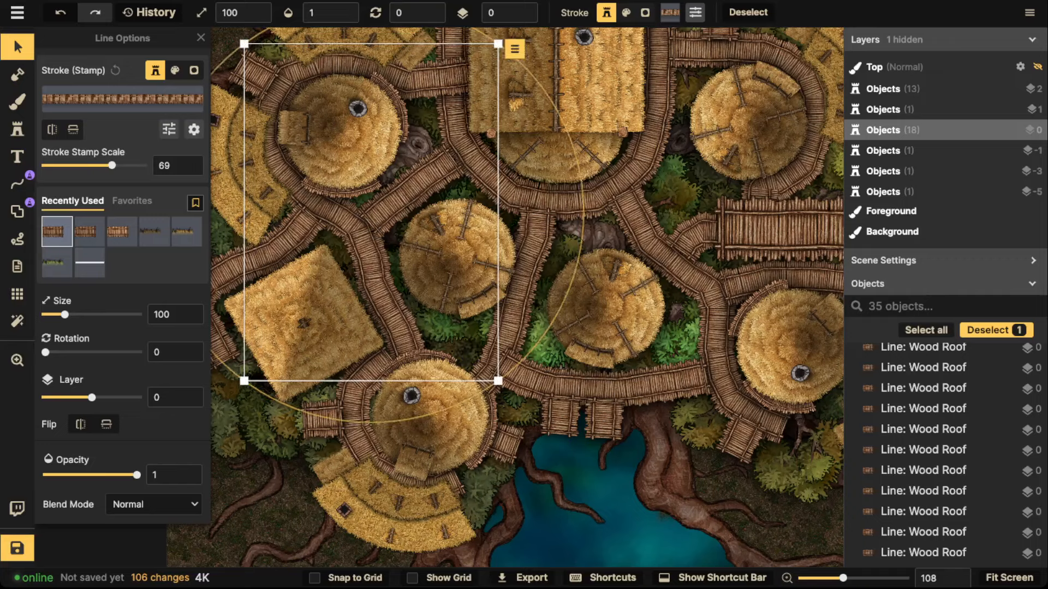
left_click(524, 17)
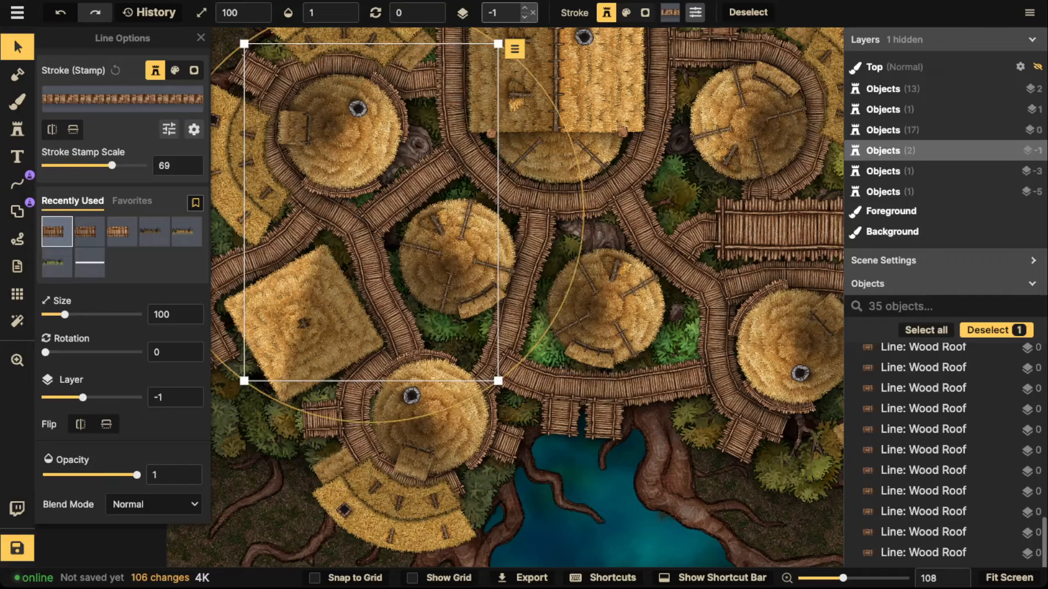
key("Escape")
Save the map.
scroll(335, 157, "down", 3)
scroll(267, 197, "down", 1)
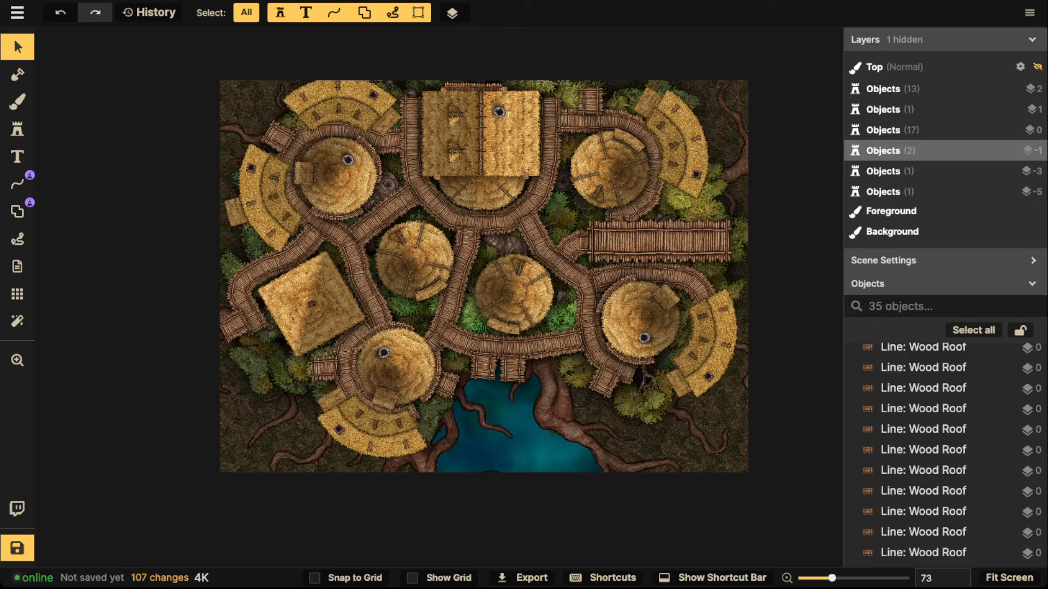
left_click(17, 548)
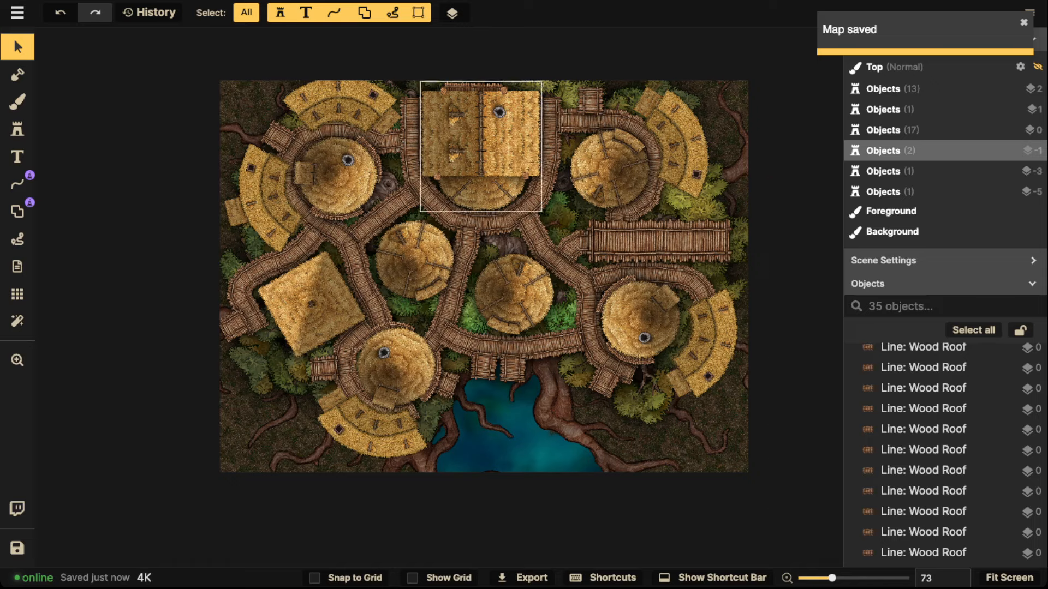
Start a new pen line and choose the Rope Fence path for its stroke, searching the path catalog for "rope".
scroll(573, 175, "up", 5)
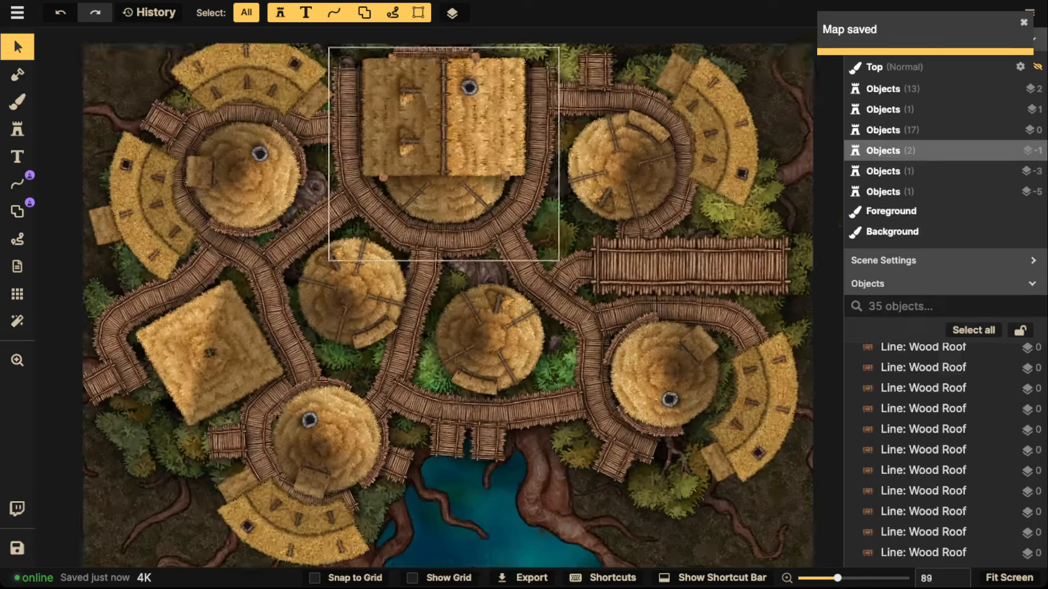
scroll(502, 365, "up", 3)
left_click_drag(502, 366, 553, 289)
scroll(481, 204, "up", 3)
left_click_drag(338, 208, 437, 181)
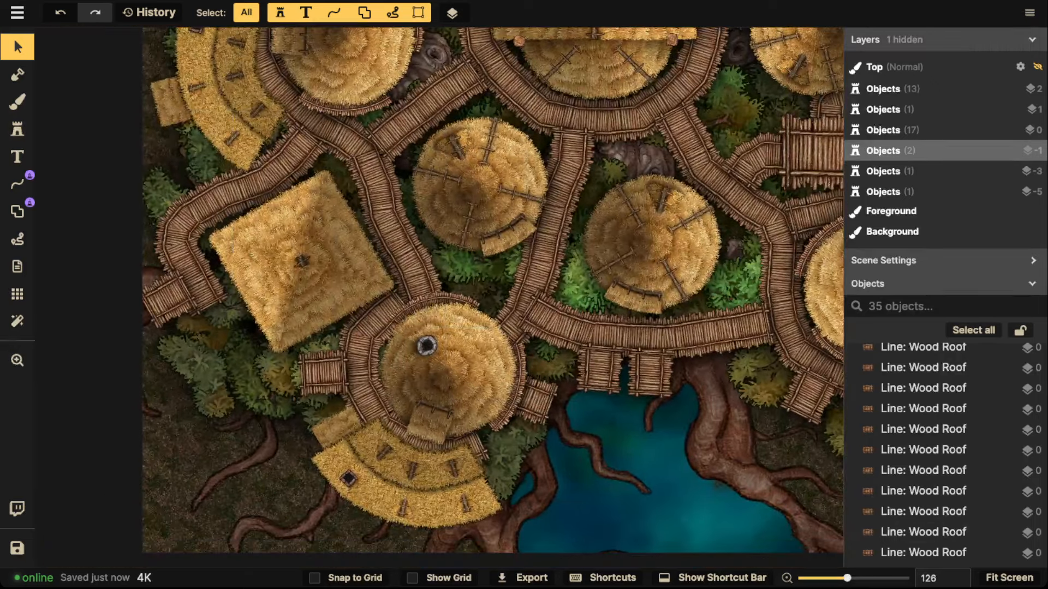
left_click(17, 184)
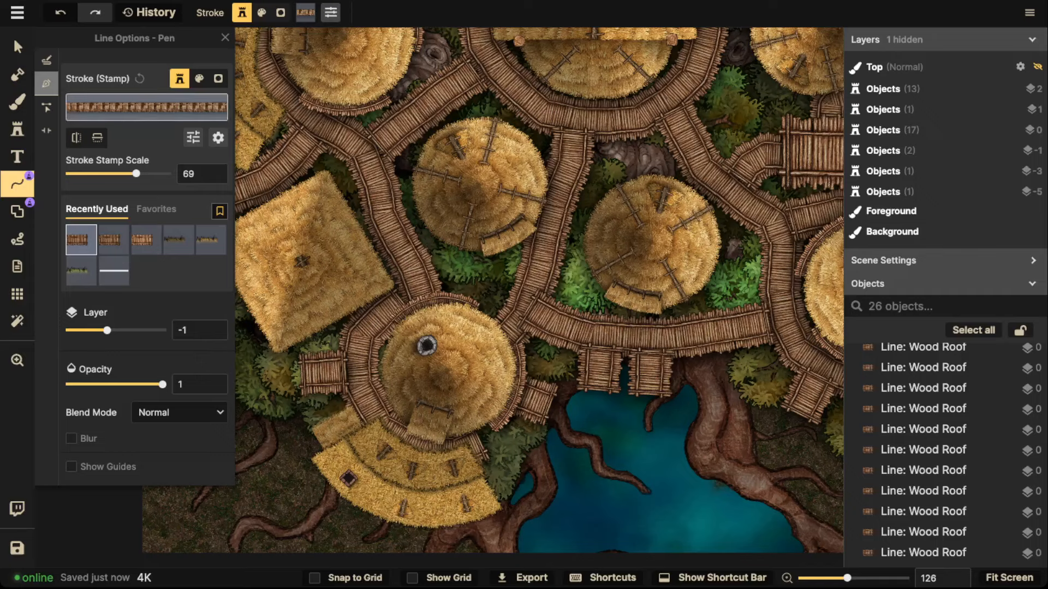
left_click(147, 107)
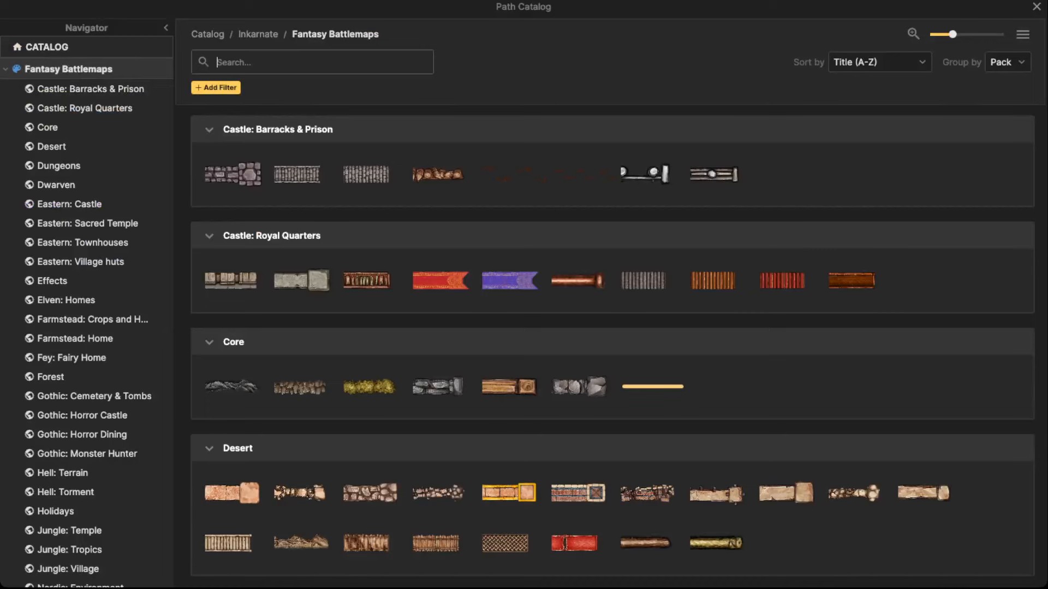
type("rope")
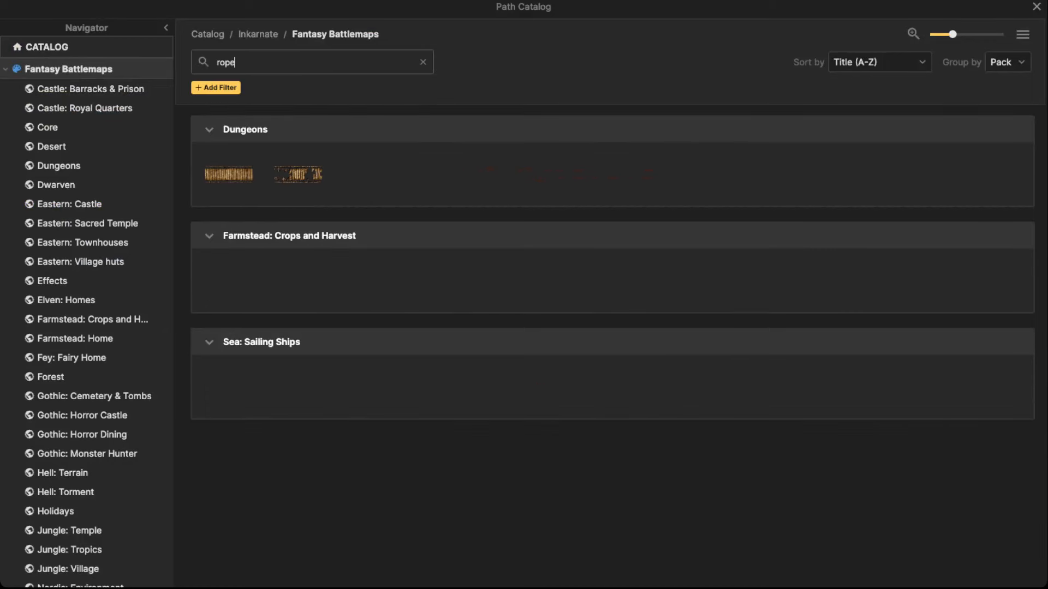
left_click(236, 280)
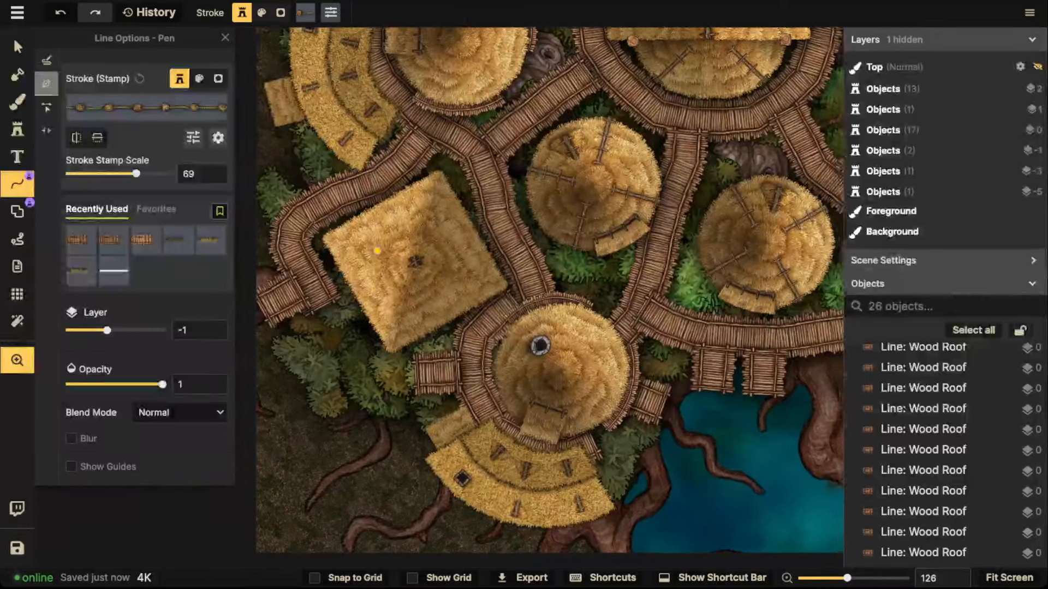
left_click(194, 137)
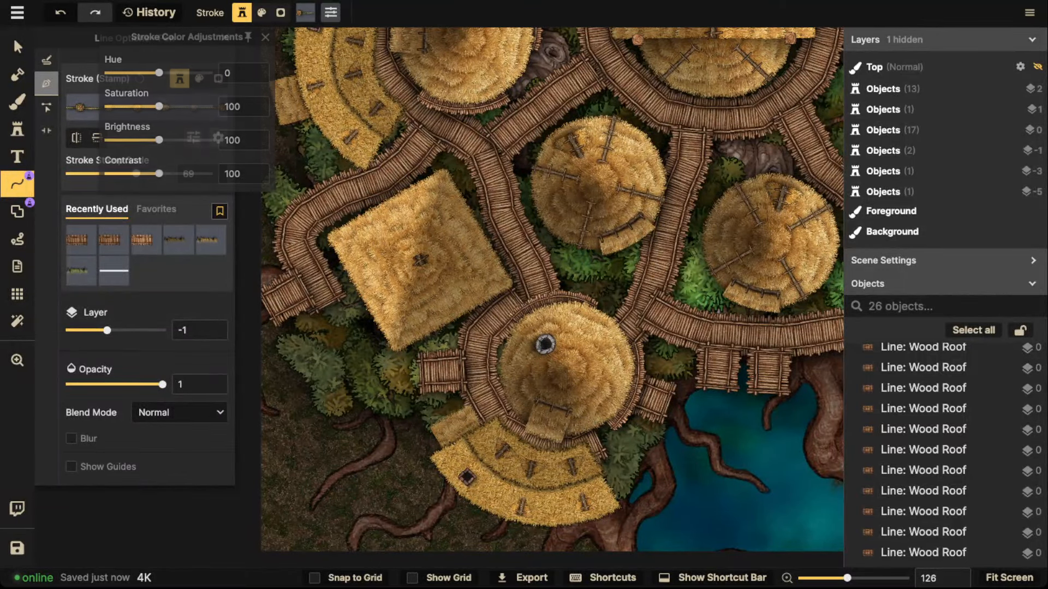
key("Escape")
left_click(193, 137)
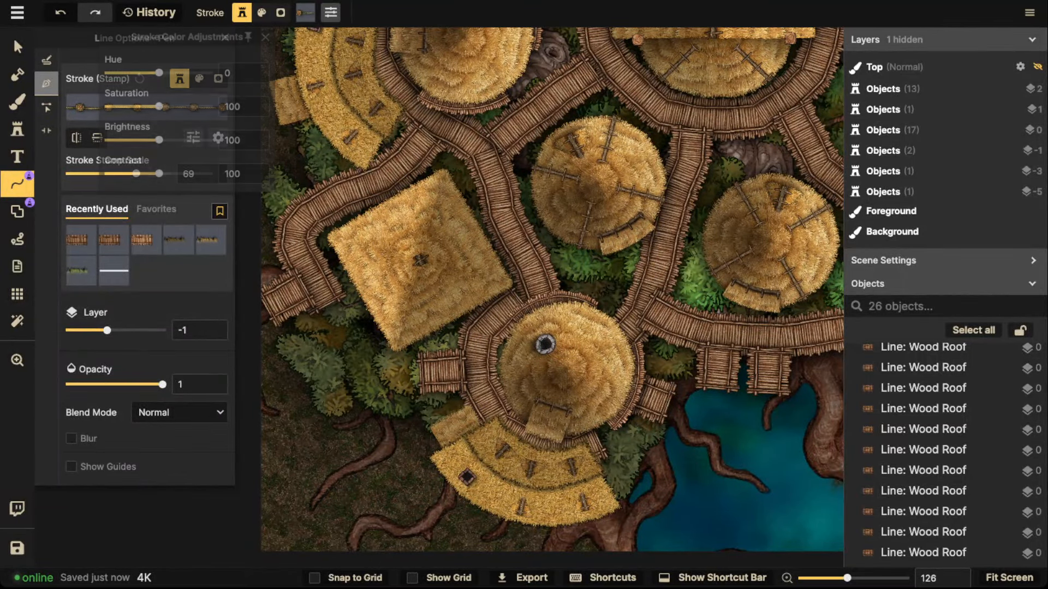
key("Escape")
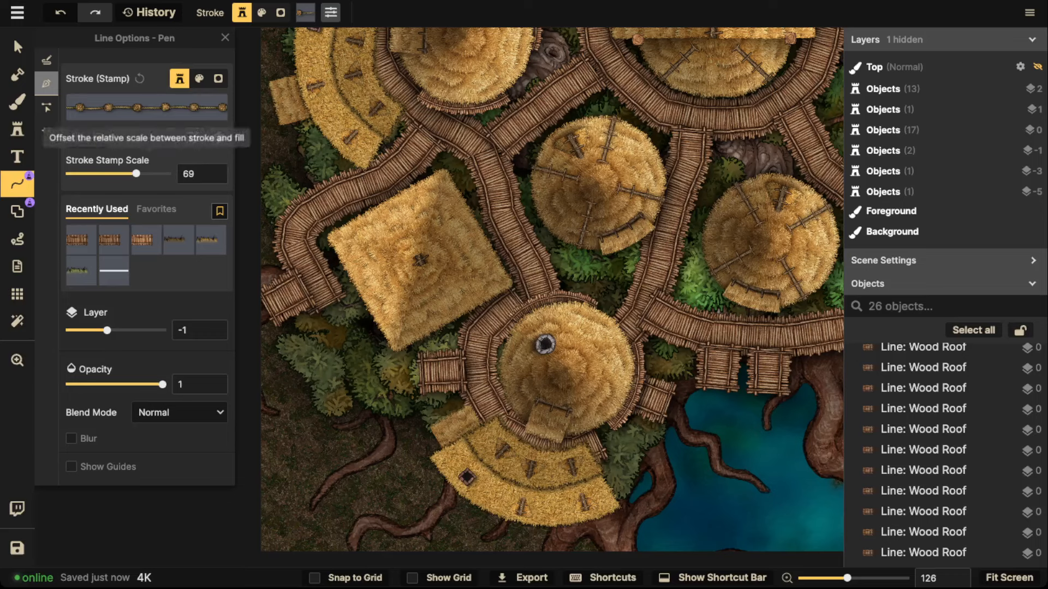
Set the rope fence's stroke shadow to horizontal offset 0, vertical offset 0 and intensity 1.24.
left_click(217, 138)
left_click(277, 265)
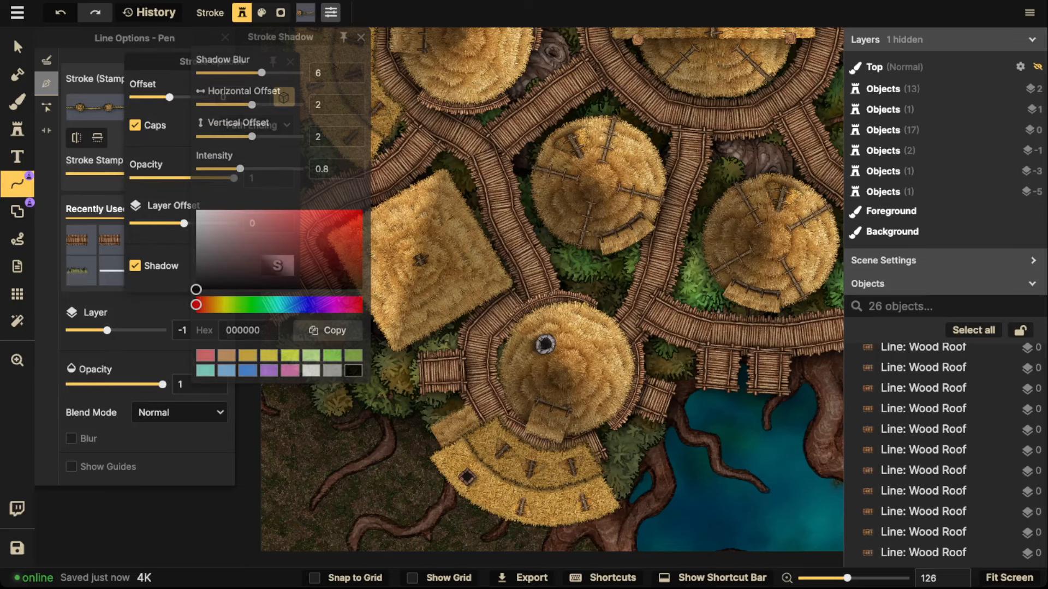
mouse_move(323, 137)
left_mouse_down()
mouse_move(306, 137)
mouse_move(323, 104)
mouse_move(307, 104)
left_mouse_up()
type("00")
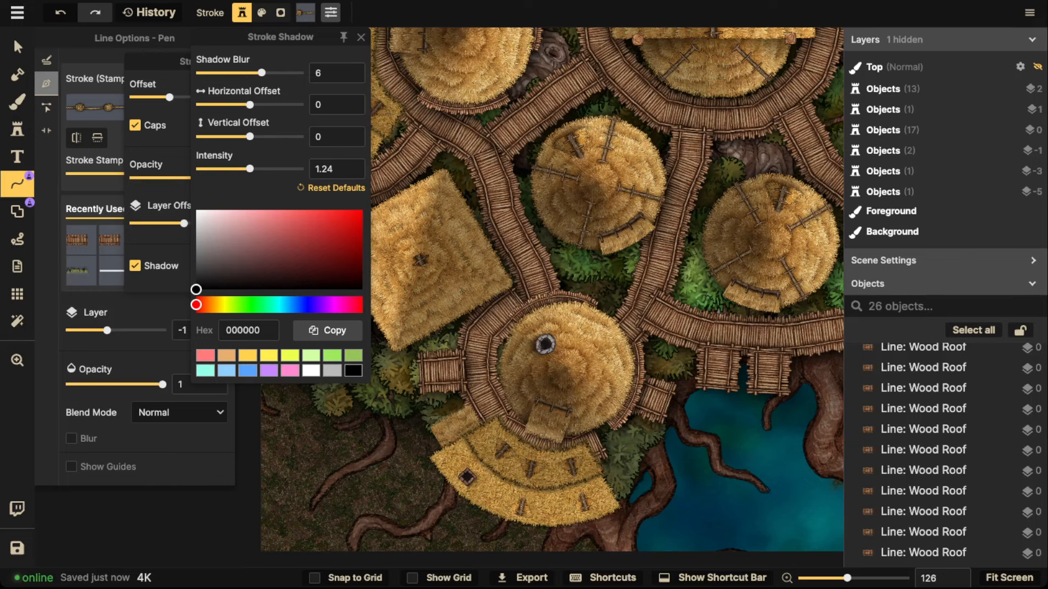
key("Escape")
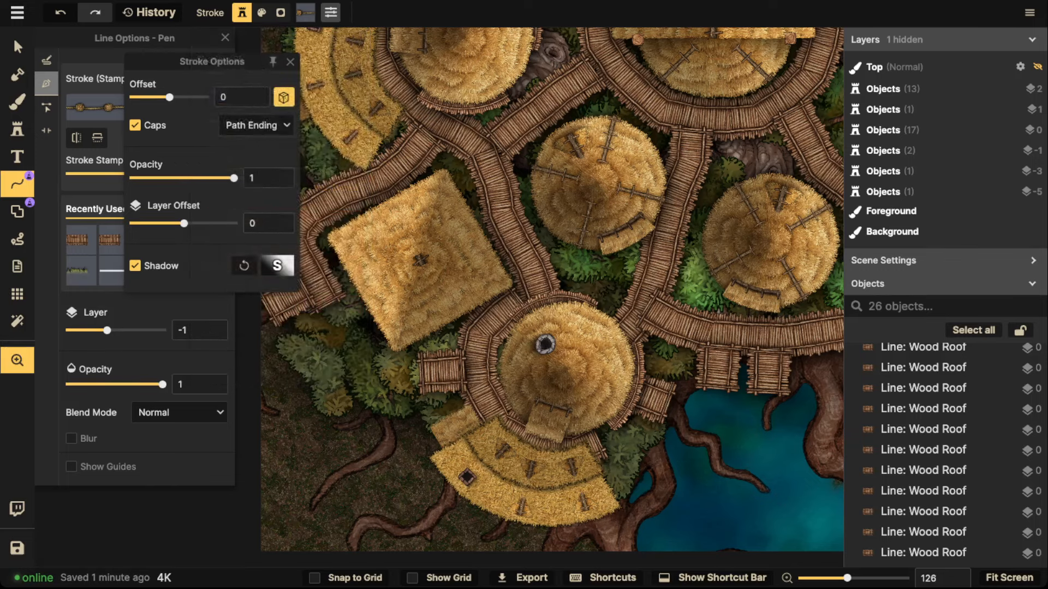
key("Escape")
Draw a rope fence along the outer edge of the walkway bend northwest of the square house and raise it to layer 0.
scroll(330, 217, "up", 2)
scroll(330, 190, "up", 3)
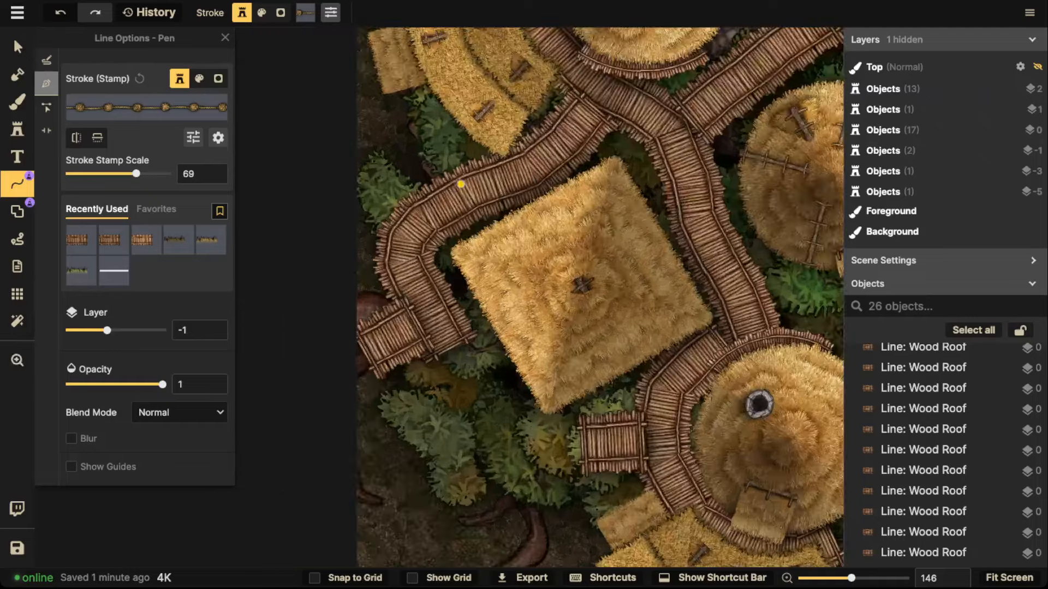
left_click(444, 182)
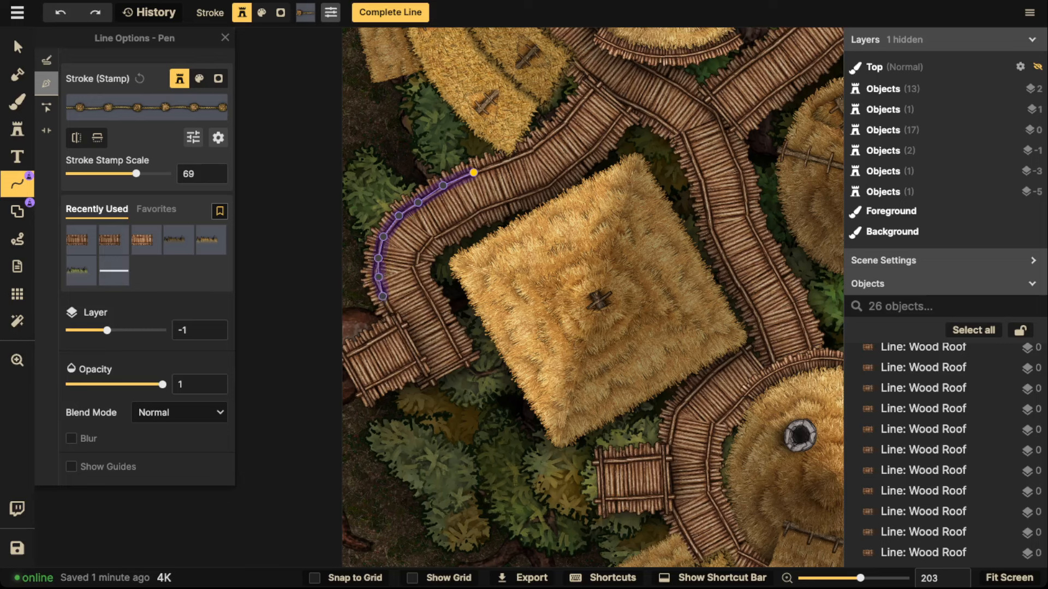
key("Return")
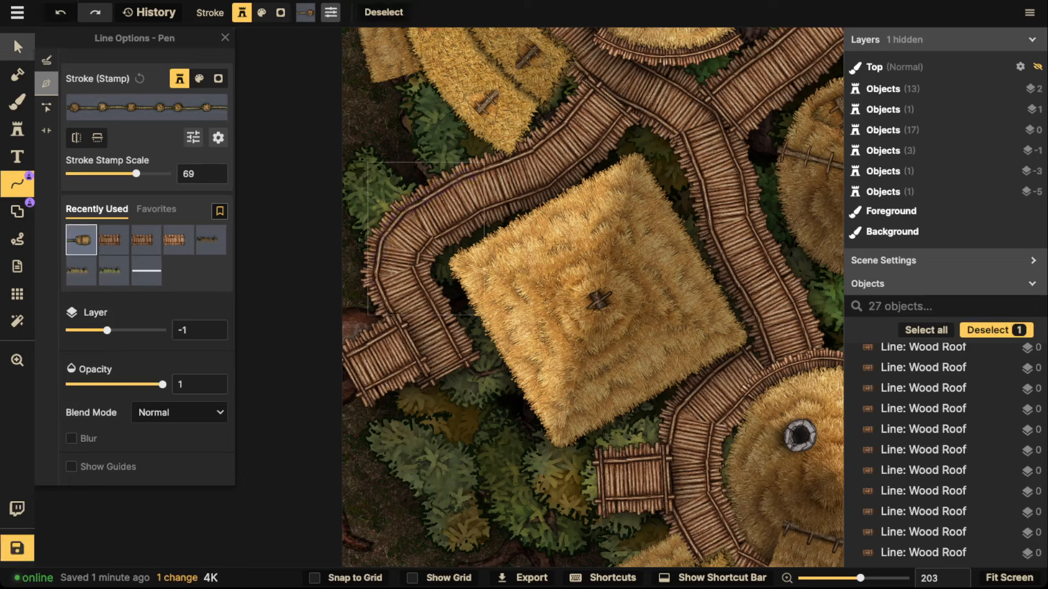
left_click(17, 47)
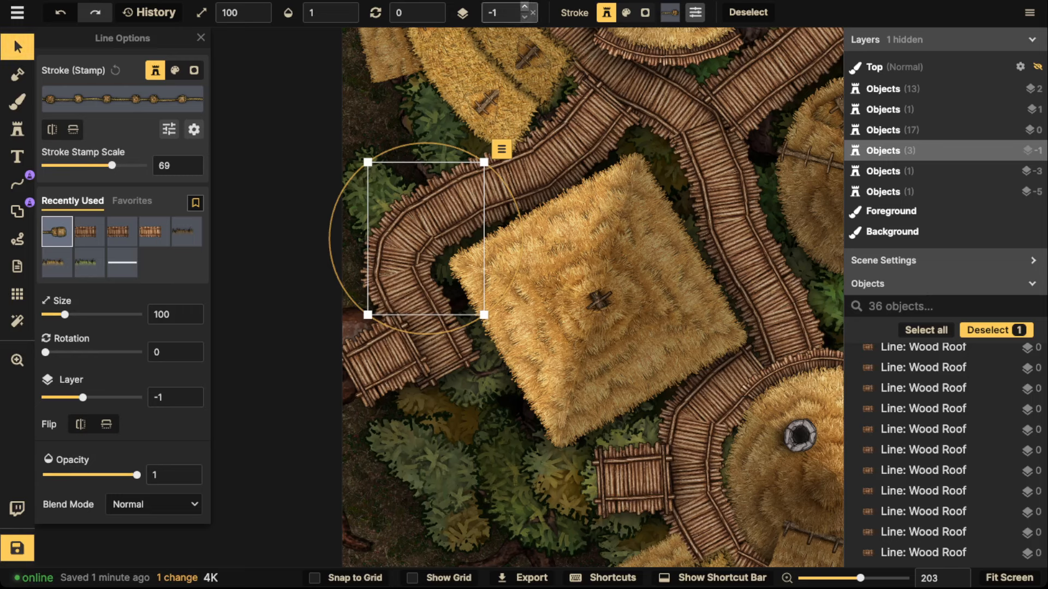
left_click(524, 7)
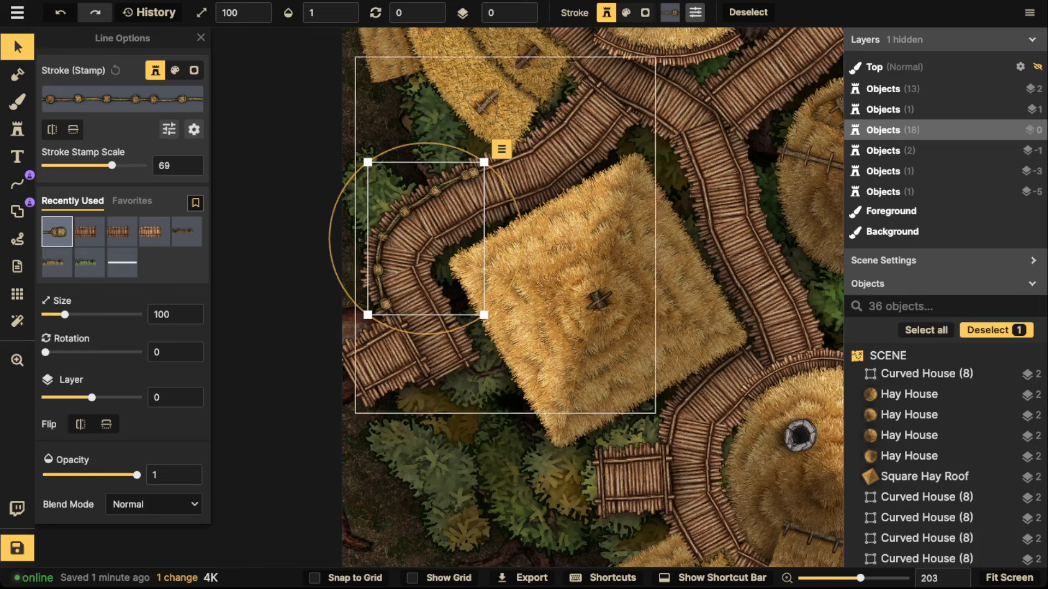
Draw a rope fence along the south edge of the lakeside walkway, from the docks to its eastern end.
left_click(16, 184)
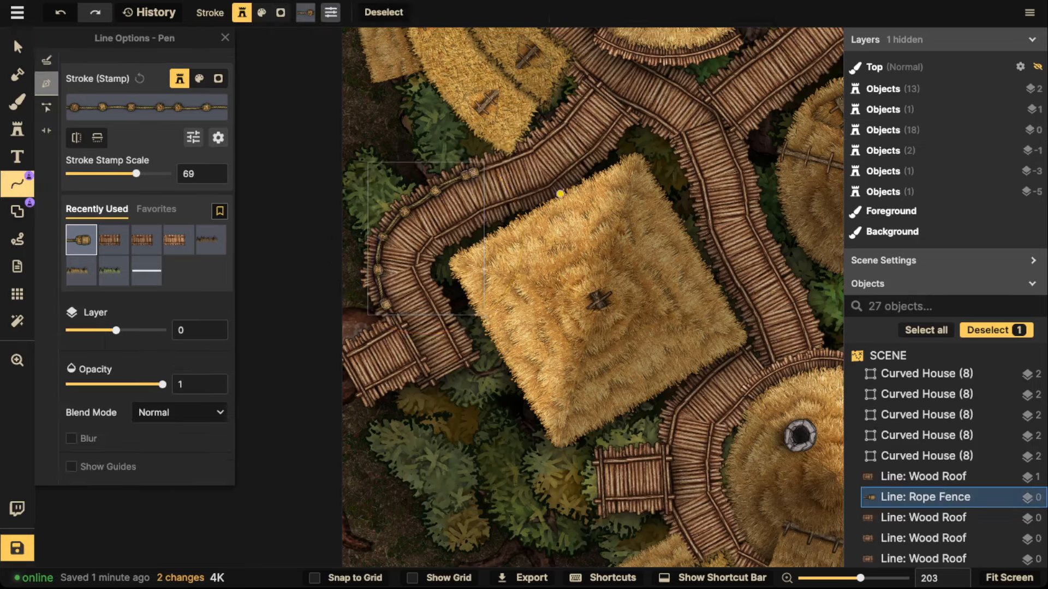
scroll(661, 295, "down", 5)
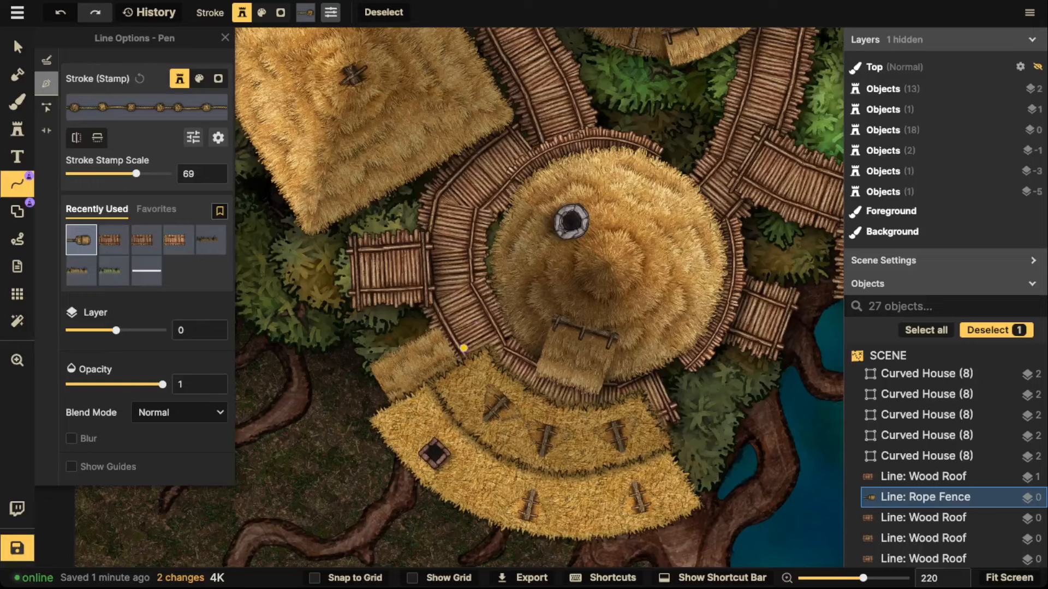
scroll(577, 318, "right", 9)
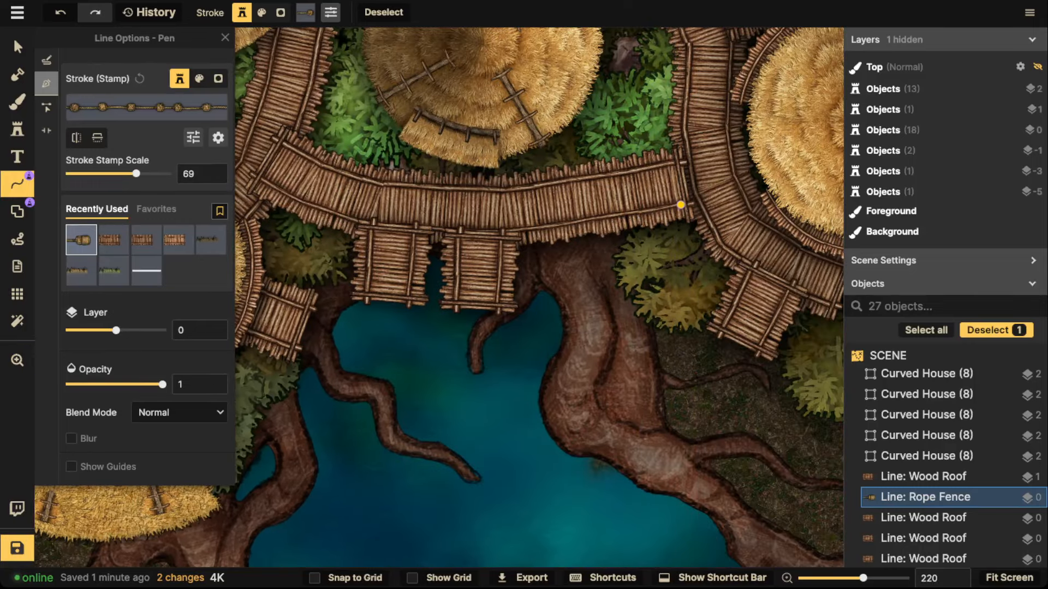
left_click(680, 205)
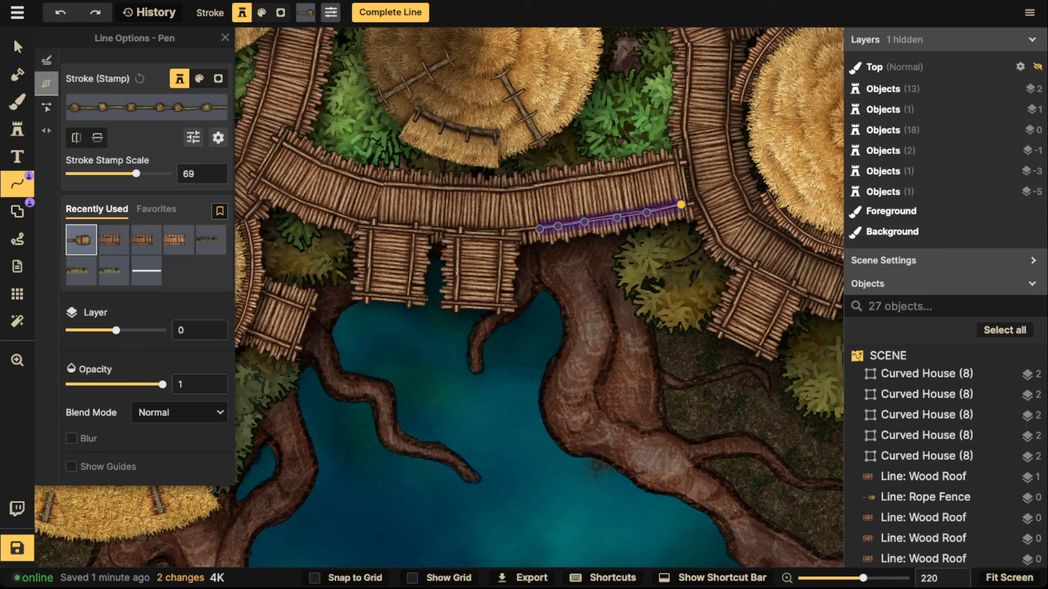
left_click(681, 205)
Draw a rope fence along the south edge of the lakeside walkway's western end, curving toward the southwestern round house and stopping at the docks.
left_click(347, 219)
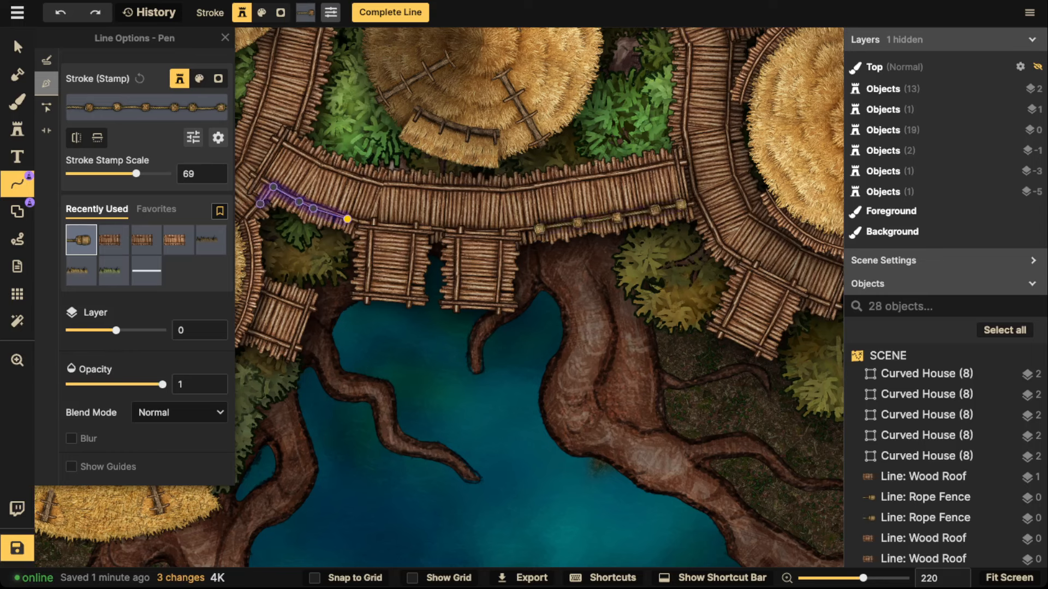
key("Return")
scroll(344, 193, "down", 3)
key("Escape")
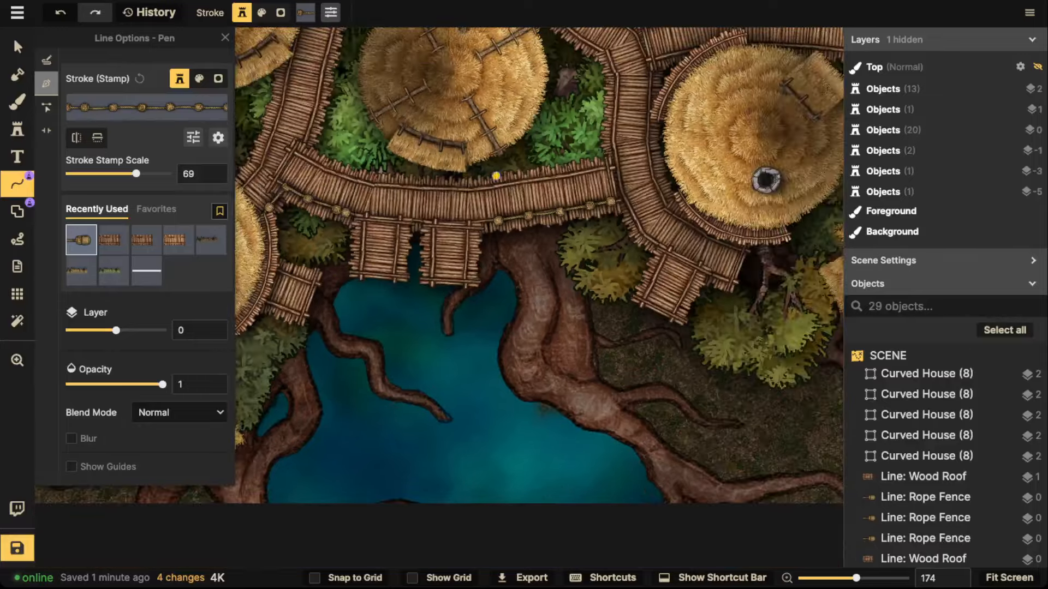
Draw a rope fence down the west edge of the walkway beside the southeastern round house, continuing west along the lakeside walkway's north edge.
left_click_drag(612, 178, 405, 274)
scroll(385, 200, "up", 3)
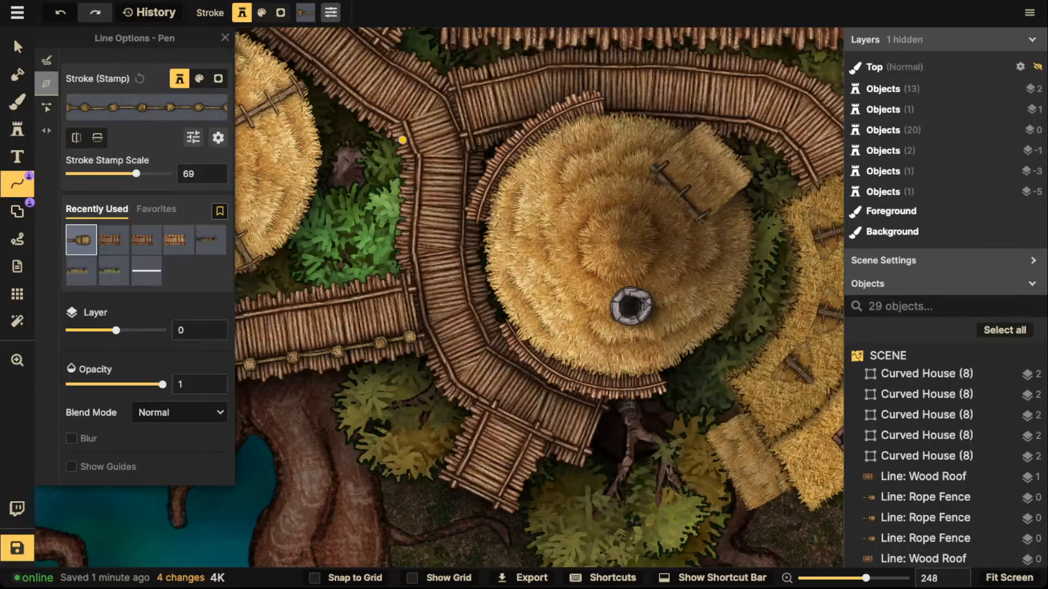
left_click(403, 139)
key("Escape")
left_click_drag(388, 132, 450, 152)
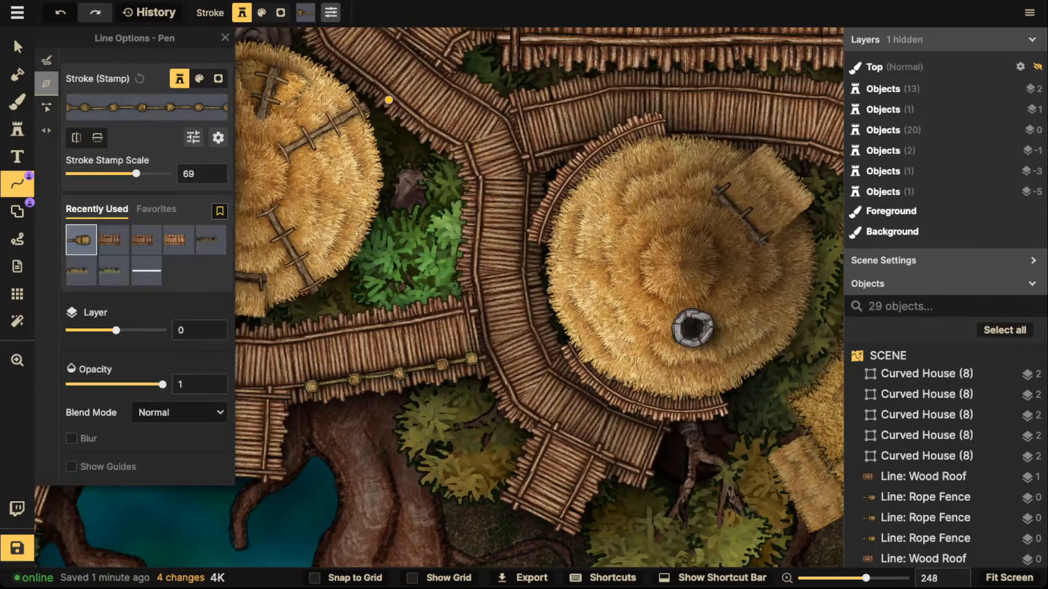
left_click(388, 100)
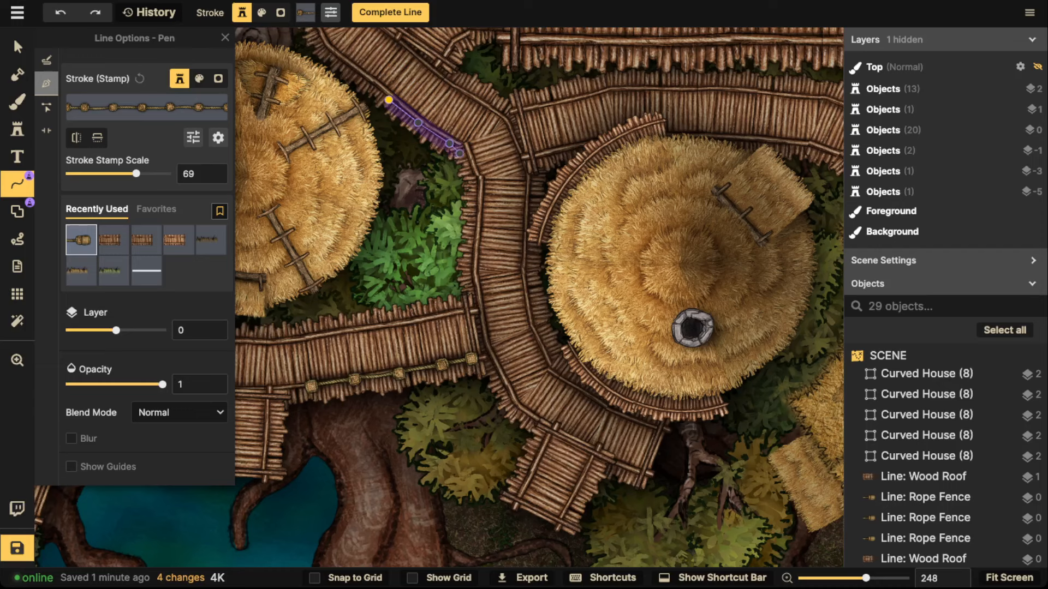
left_click(470, 259)
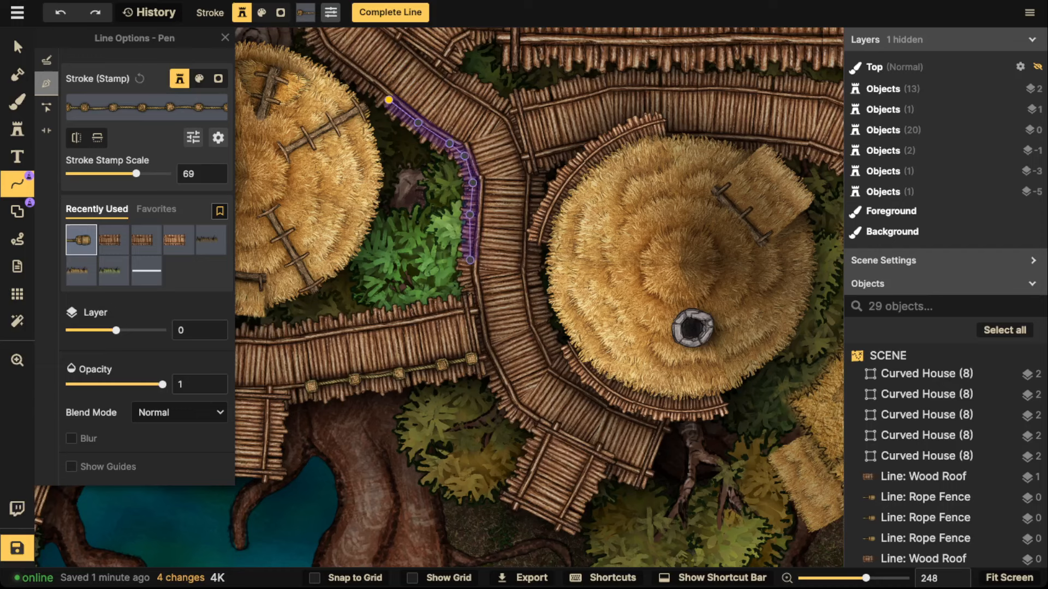
left_click(468, 288)
left_click(433, 307)
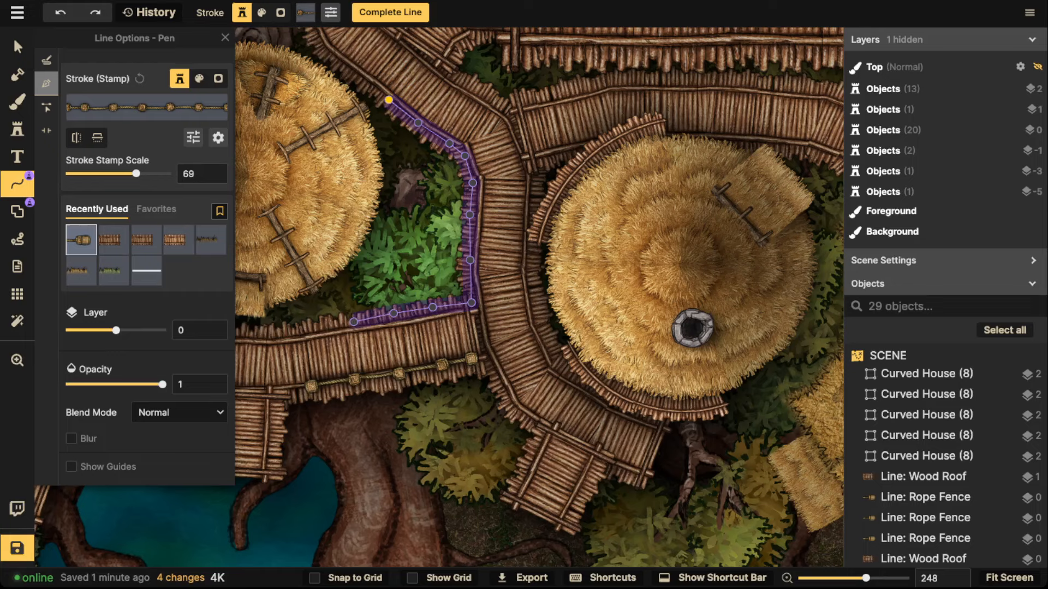
key("Return")
scroll(389, 100, "down", 5)
key("Escape")
Draw a rope fence from the walkway end northeast of the large hall, east along the adjoining walkway and up the small dock's west side.
left_click_drag(460, 158, 403, 256)
scroll(612, 250, "up", 5)
left_click_drag(477, 106, 778, 564)
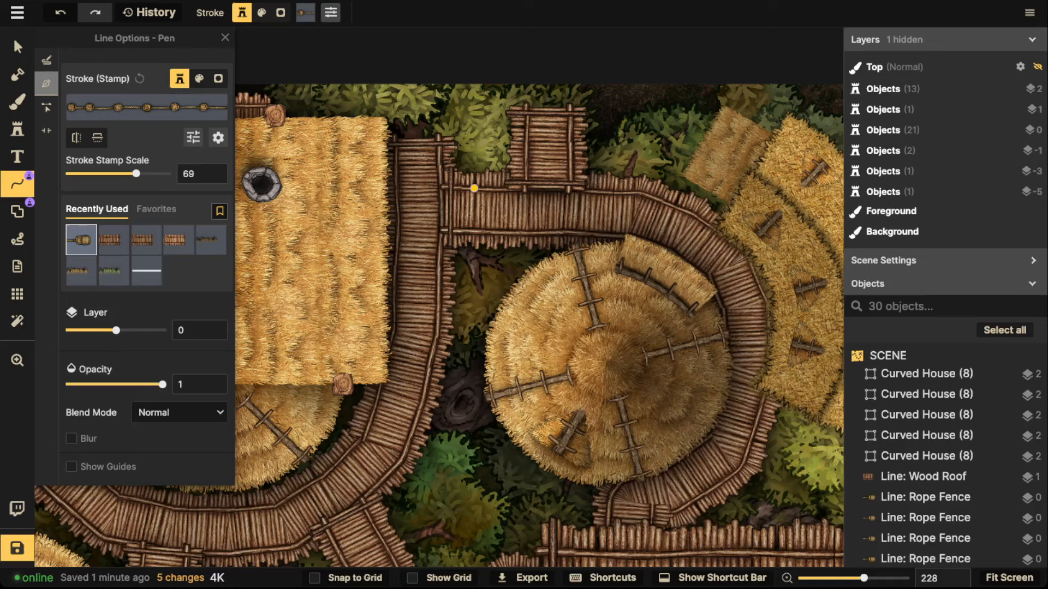
left_click(442, 147)
left_click(442, 187)
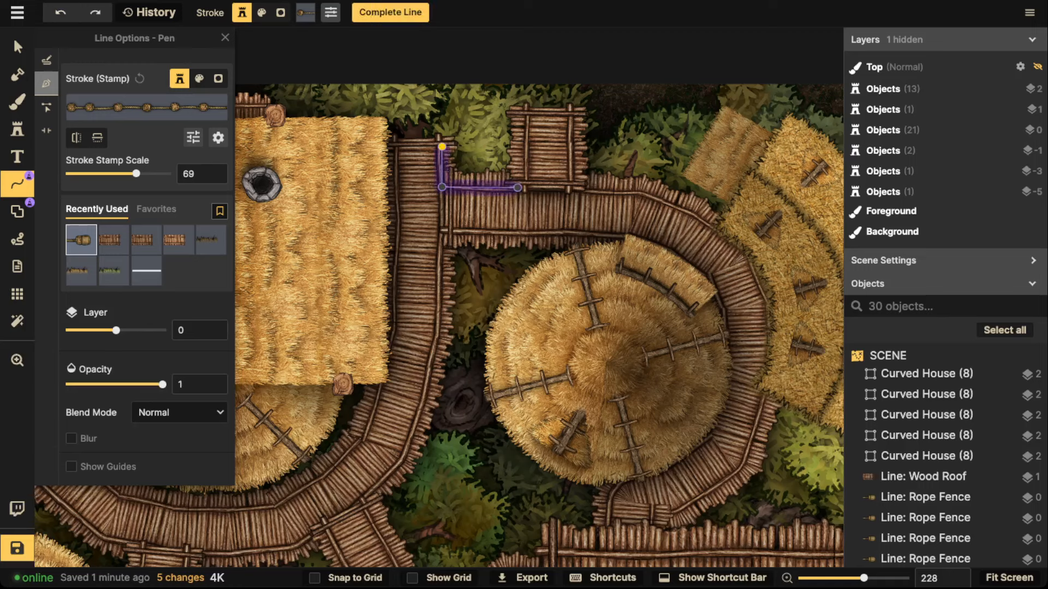
left_click(518, 187)
double_click(519, 122)
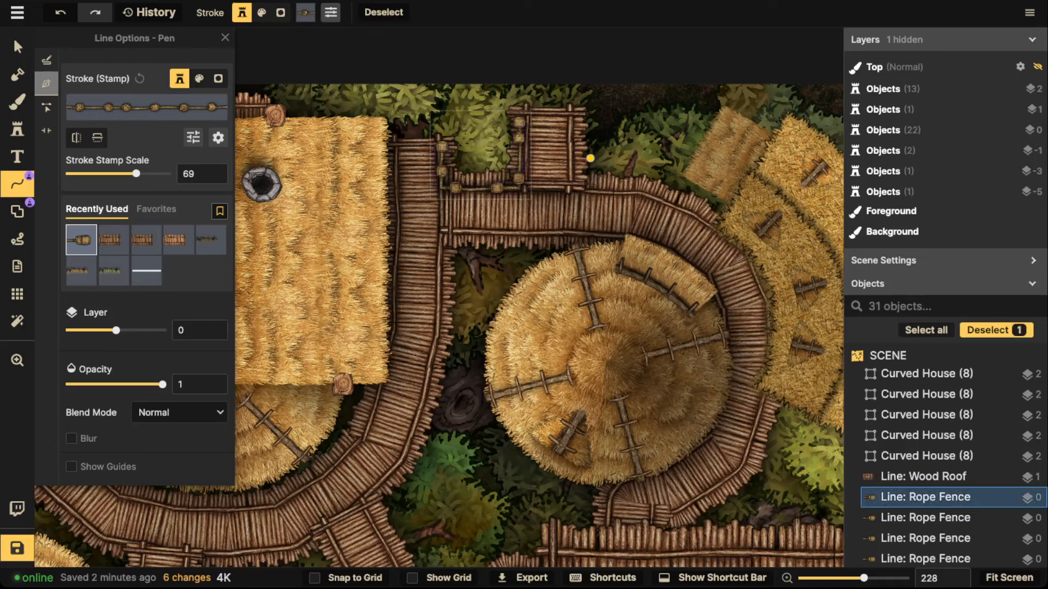
Draw a rope fence along the north edge of the northeastern walkway, from the small dock east to the curved house.
left_click(596, 178)
left_click(650, 187)
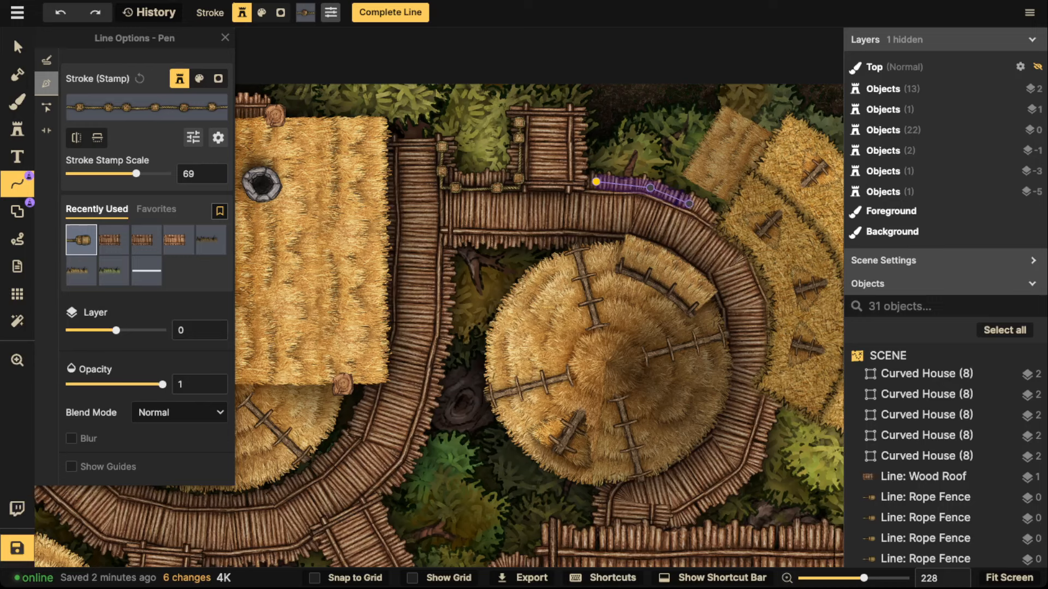
double_click(689, 203)
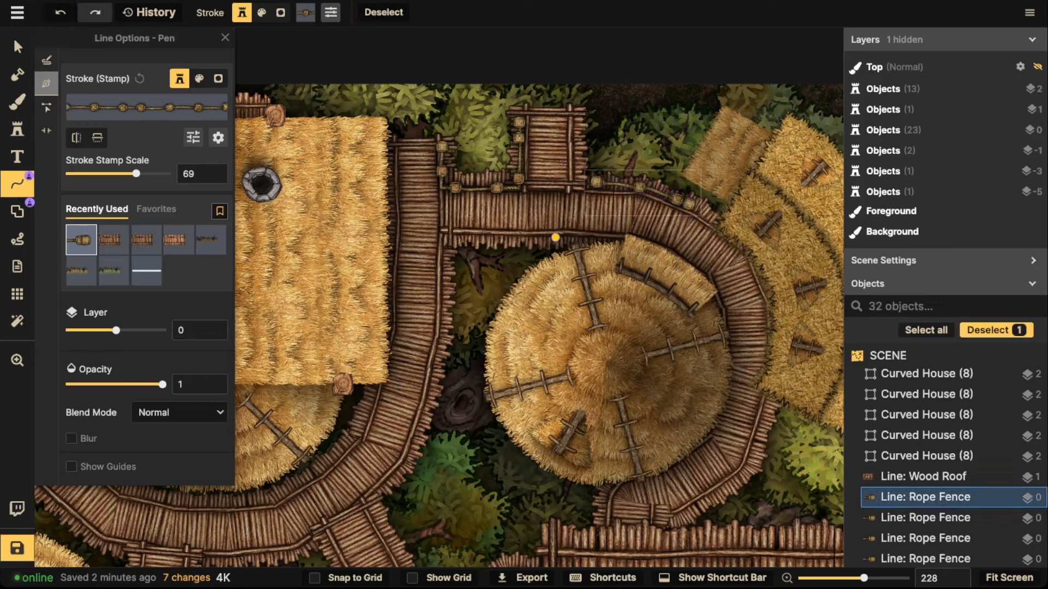
Draw a rope fence along the northeastern walkway's south edge and down the east edge of the large hall's walkway to the diagonal junction.
left_click(555, 238)
left_click(462, 239)
left_click(445, 237)
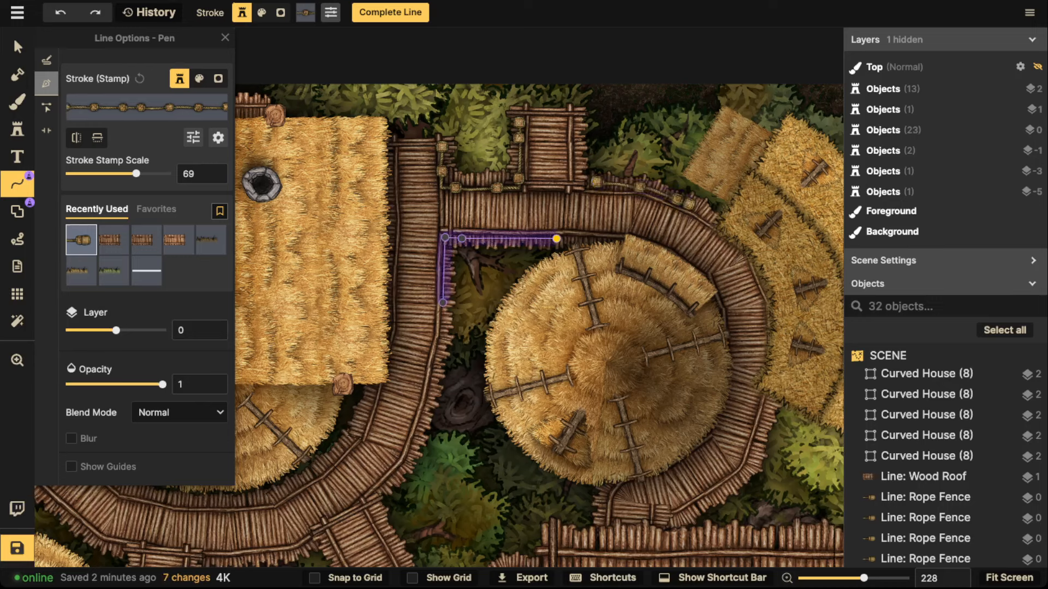
left_click(443, 304)
left_click(439, 355)
key("space")
left_click_drag(439, 355, 559, 206)
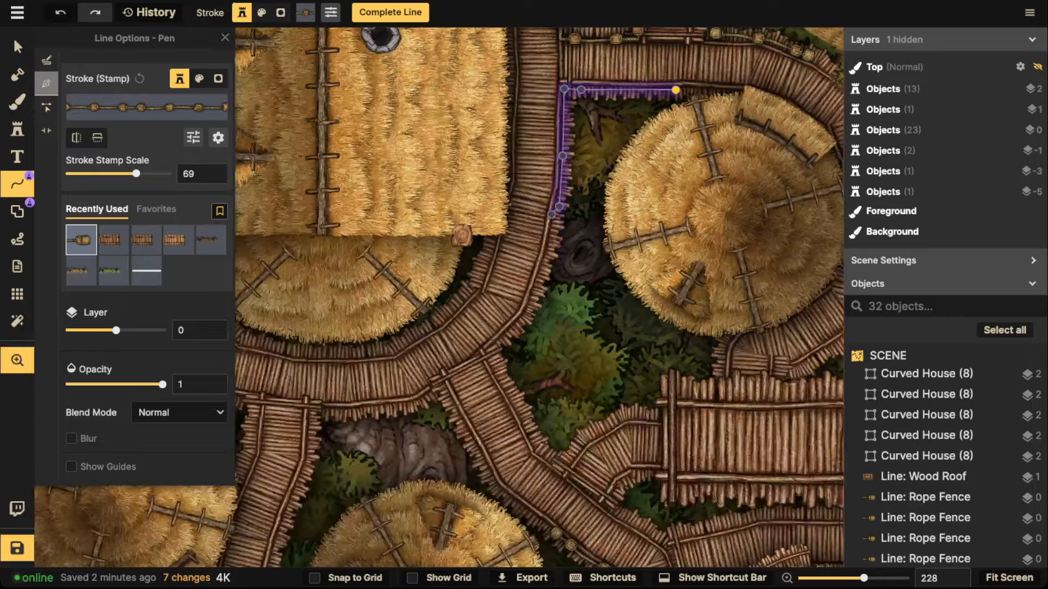
left_click(542, 273)
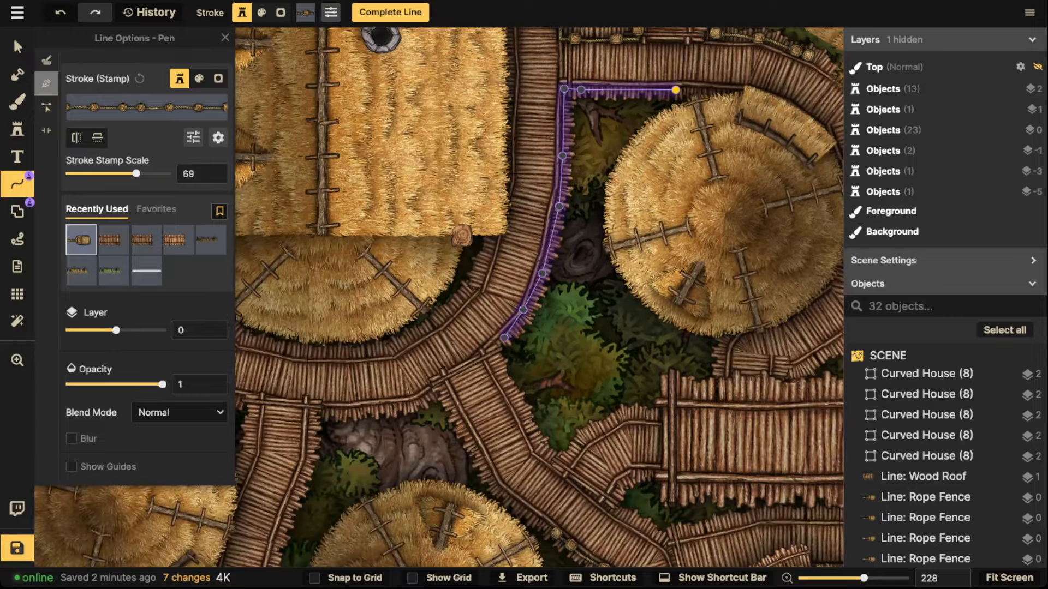
key("Return")
Draw a rope fence around the inner walkway corner north of the central-west round house.
scroll(360, 202, "down", 5)
key("space")
left_click_drag(360, 202, 638, 180)
scroll(478, 178, "up", 2)
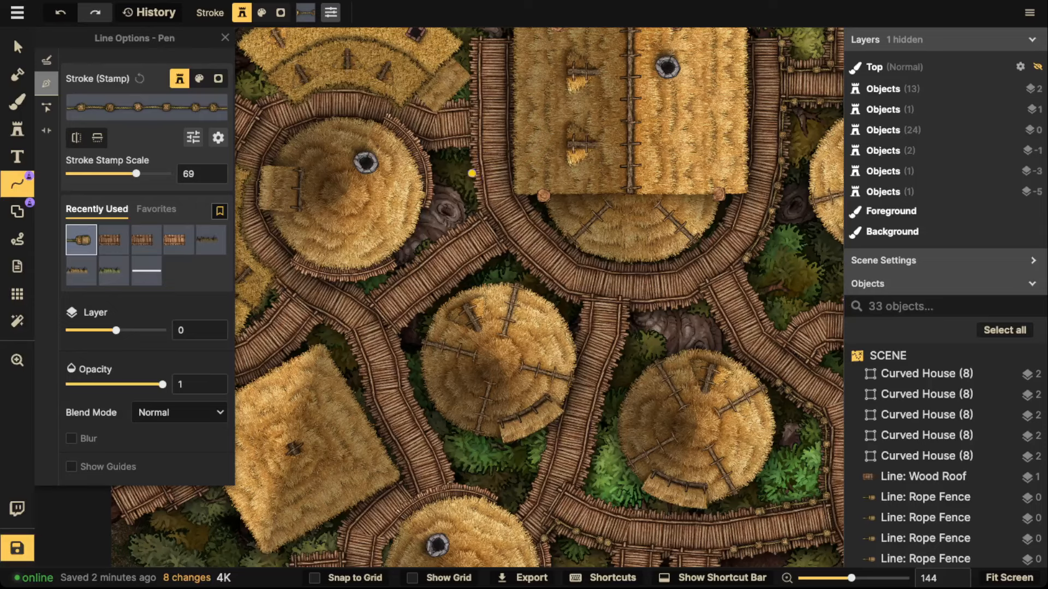
scroll(507, 263, "up", 3)
left_click(523, 256)
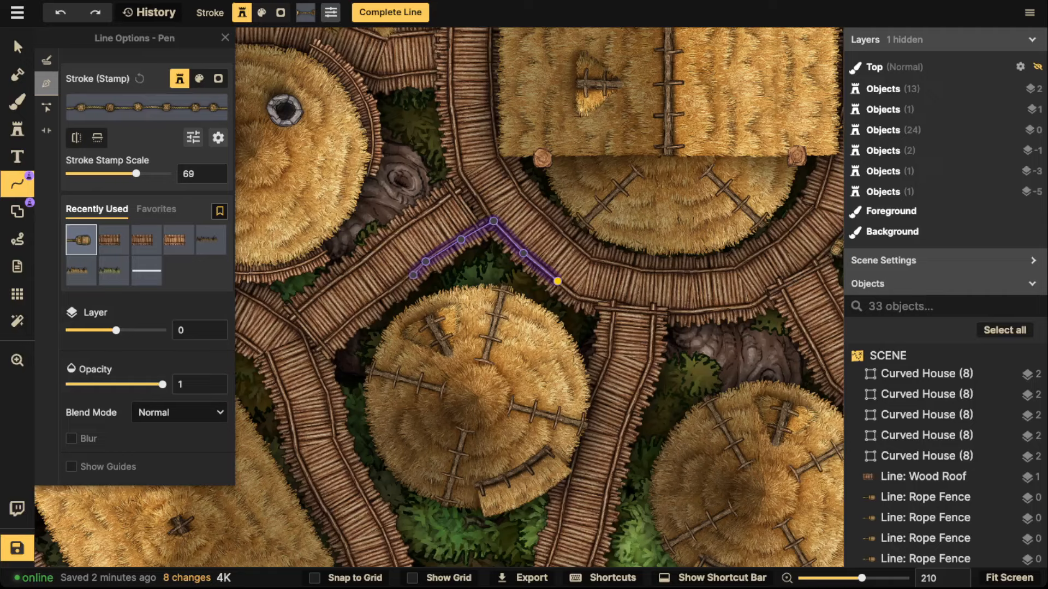
key("Return")
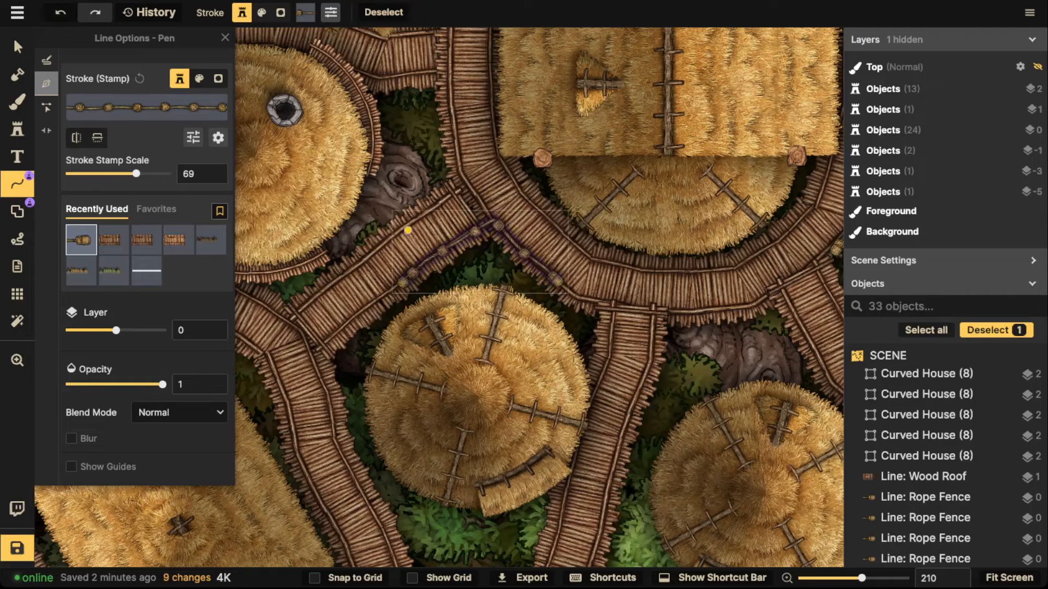
Draw a rope fence around the inner walkway corner northeast of the square house and down its east-side walkway.
scroll(406, 224, "down", 3)
left_click_drag(404, 176, 556, 43)
scroll(452, 192, "up", 2)
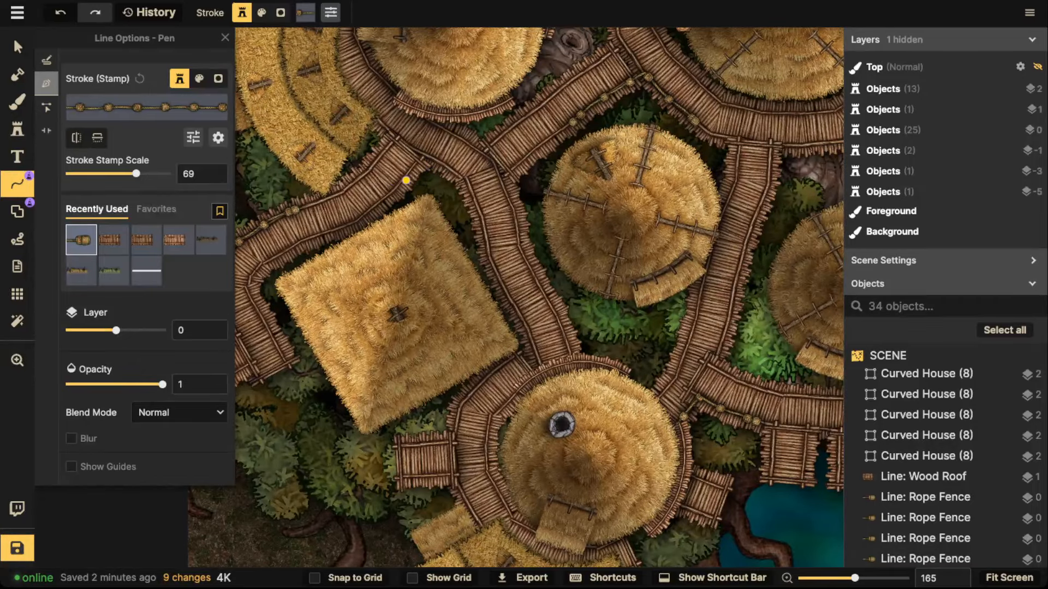
left_click(406, 180)
left_click(450, 169)
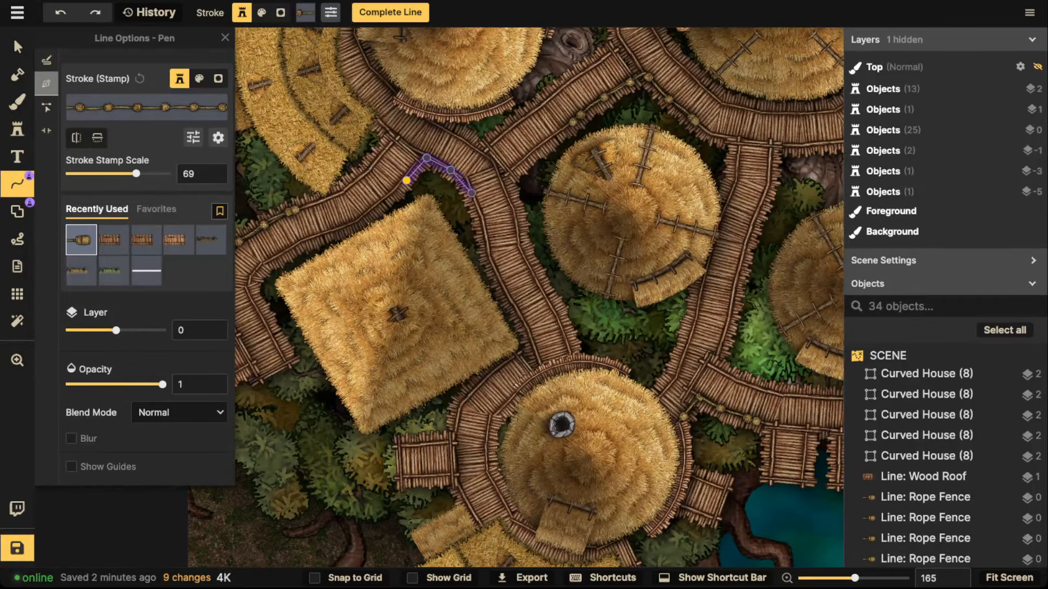
key("Return")
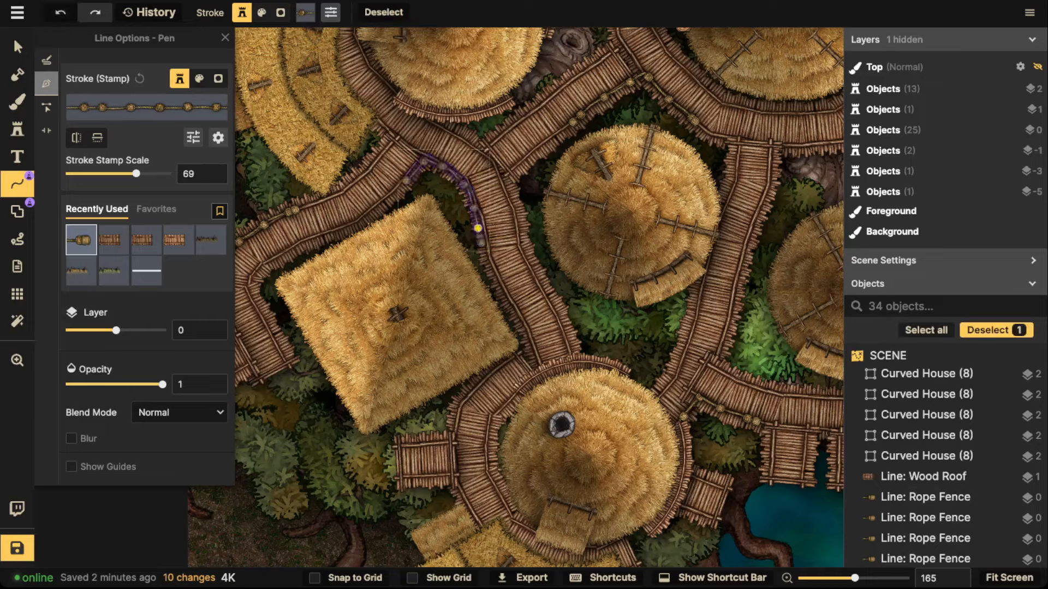
scroll(422, 208, "down", 2)
key("Escape")
Draw a rope fence along the east edge of the walkway between the two central round houses.
scroll(663, 168, "down", 2)
left_click_drag(662, 168, 451, 218)
scroll(451, 218, "up", 3)
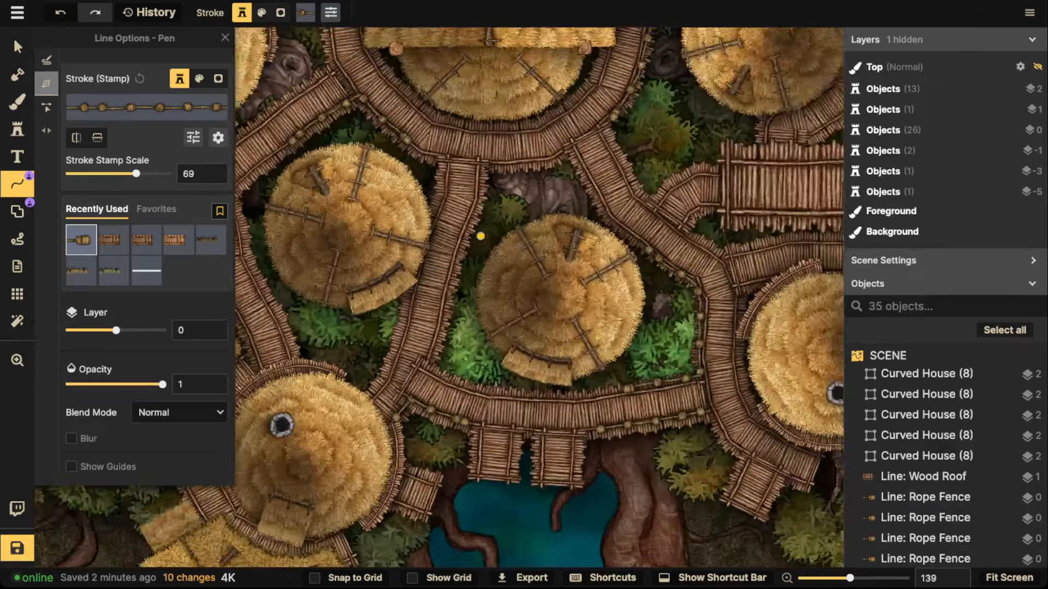
left_click(461, 251)
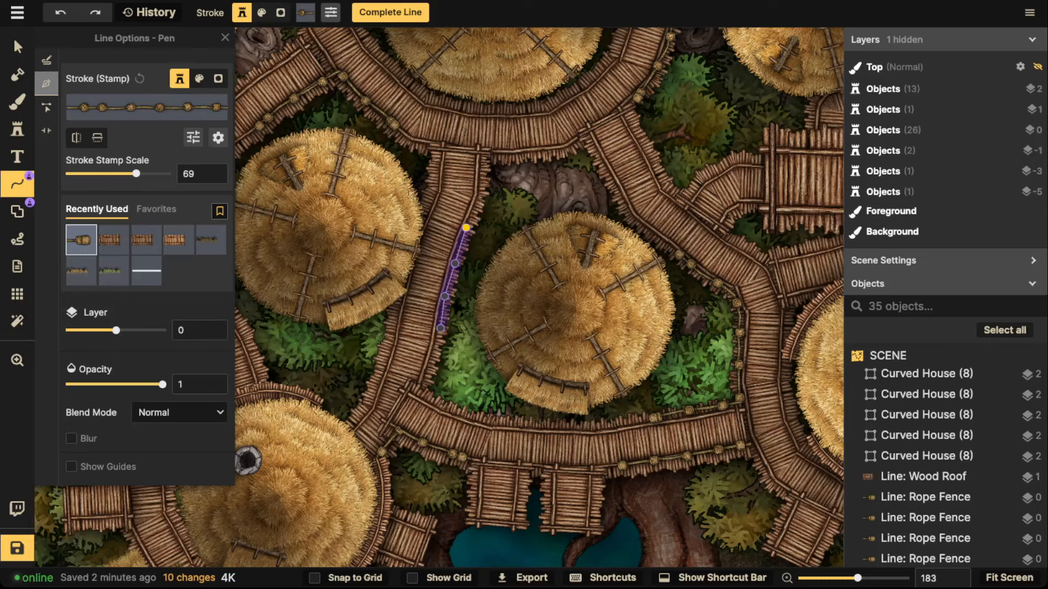
key("Return")
Draw rope fences on the northeast edge of the diagonal walkway and around the walkway corners above the rocks north of the central-east round house.
left_click(631, 116)
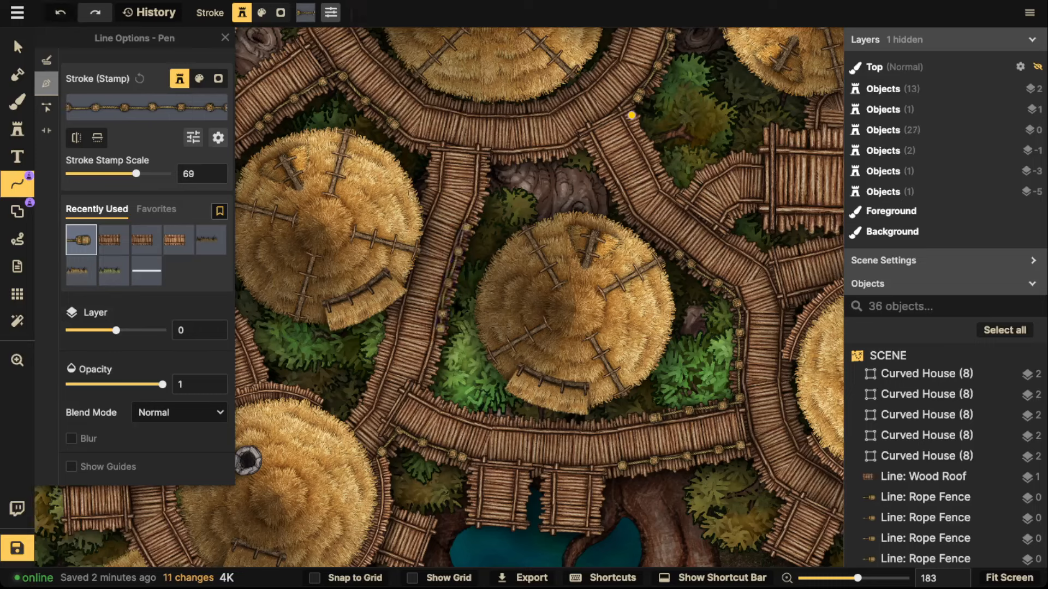
key("Return")
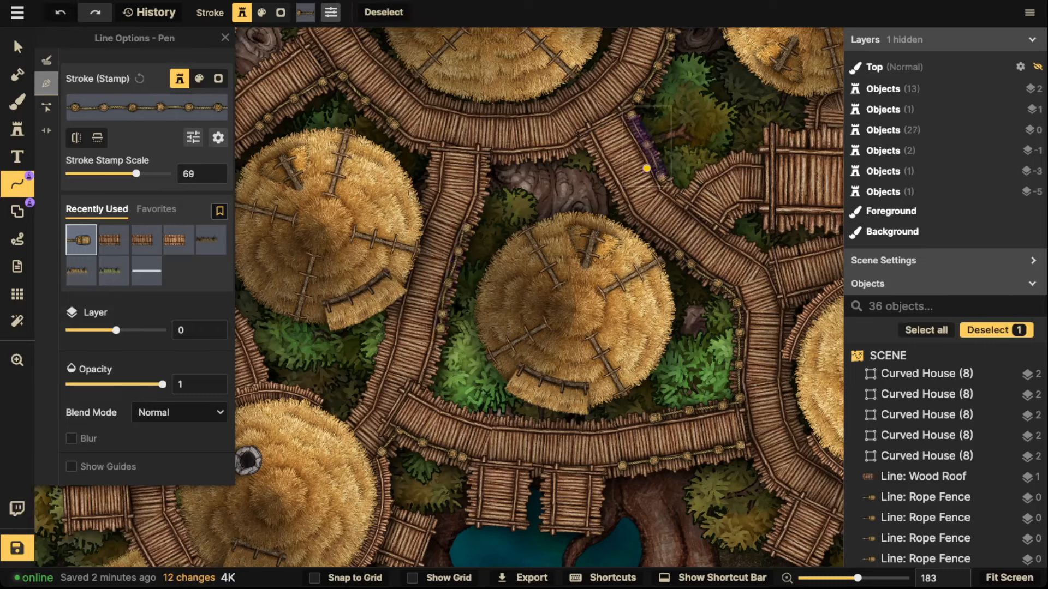
left_click(605, 174)
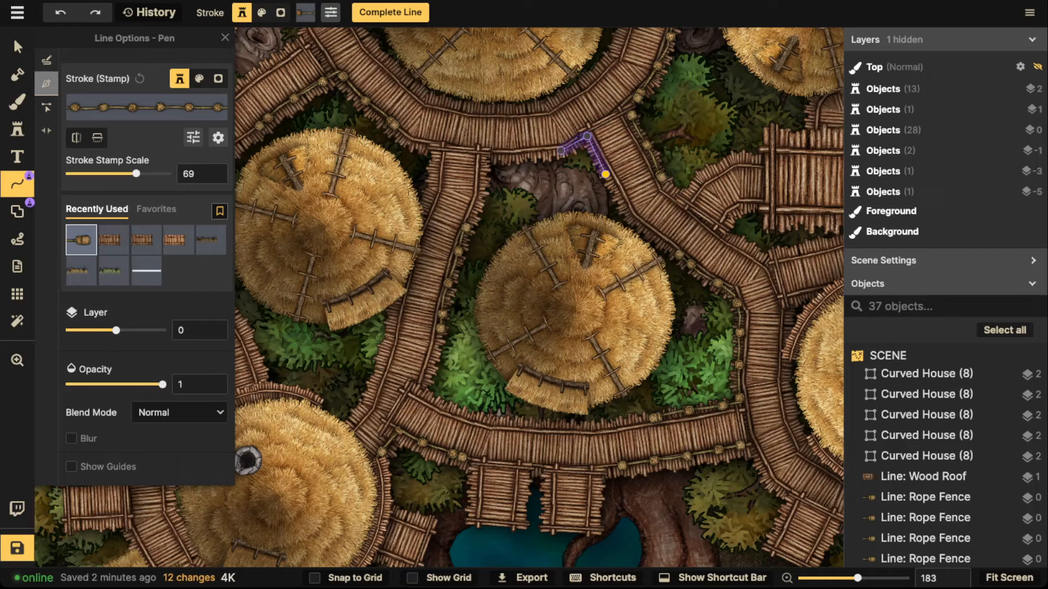
left_click(516, 156)
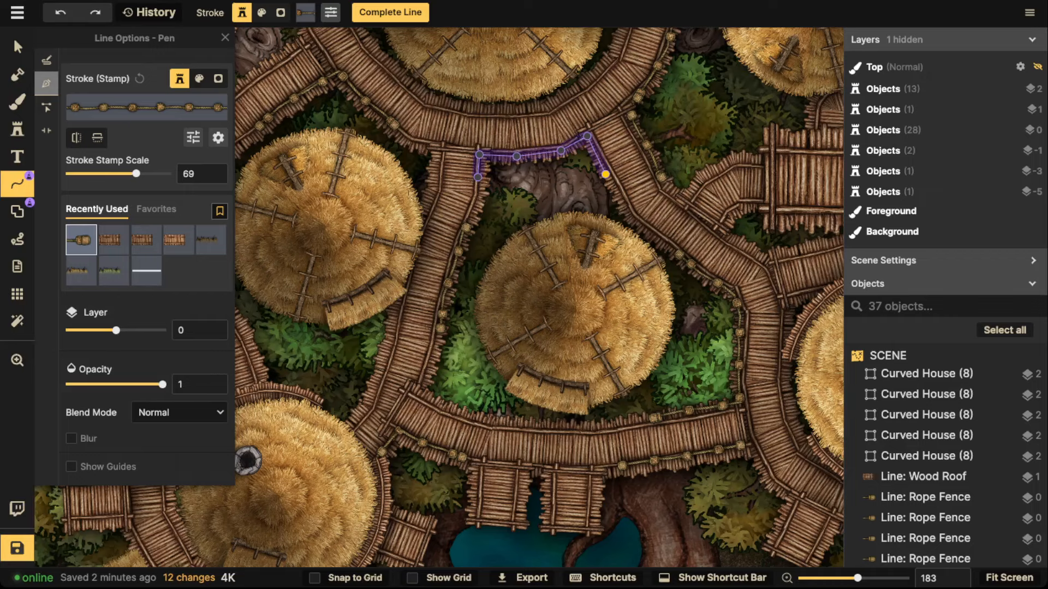
key("Return")
Search the Fantasy Battlemaps path catalog for "pole" and choose the wooden pole as the line's stroke stamp.
scroll(589, 174, "down", 5)
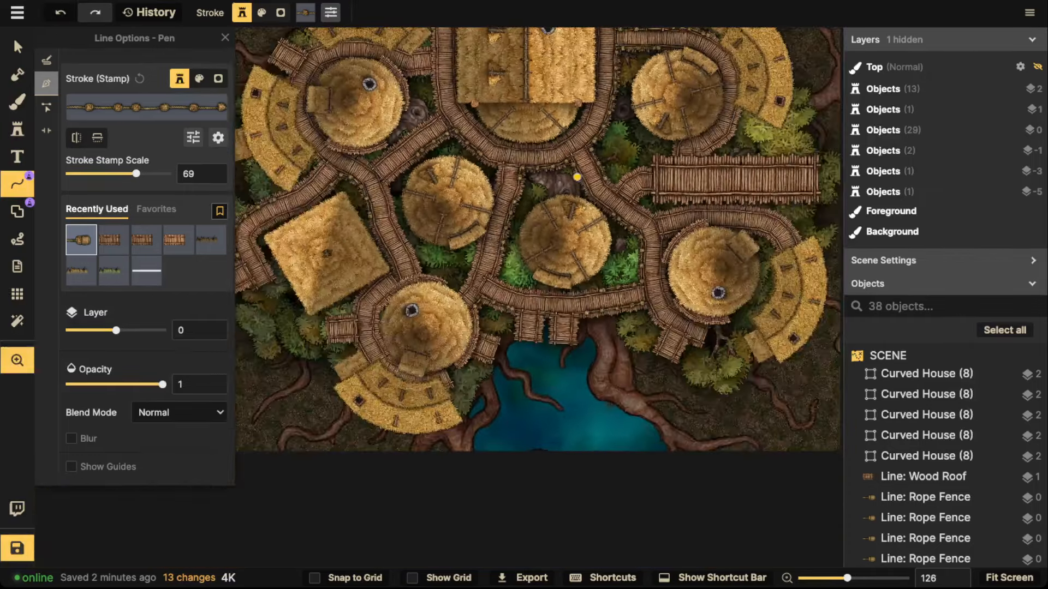
left_click_drag(576, 177, 578, 238)
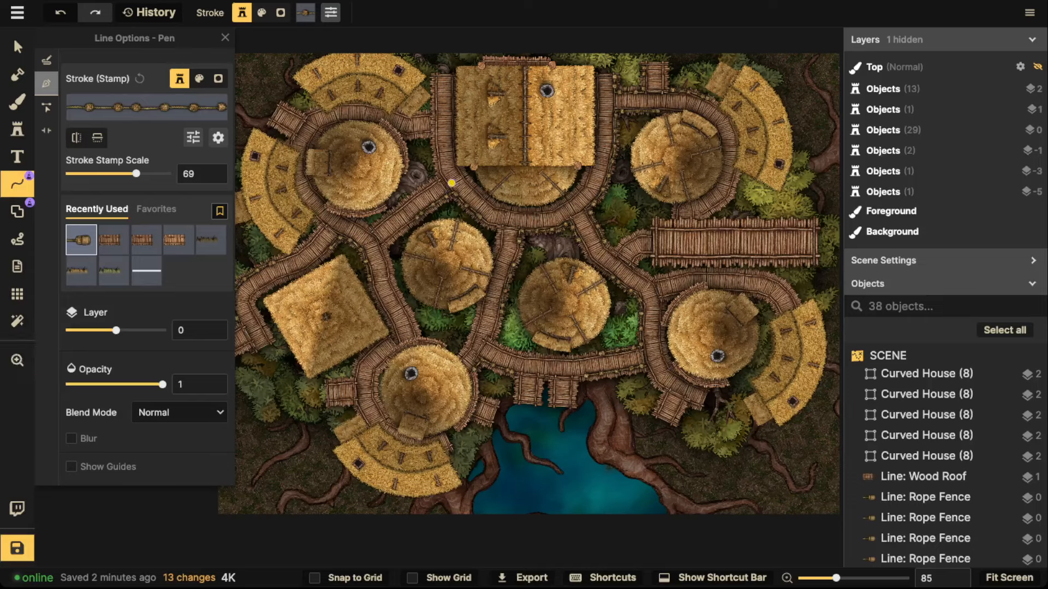
scroll(584, 307, "up", 2)
scroll(583, 308, "up", 5)
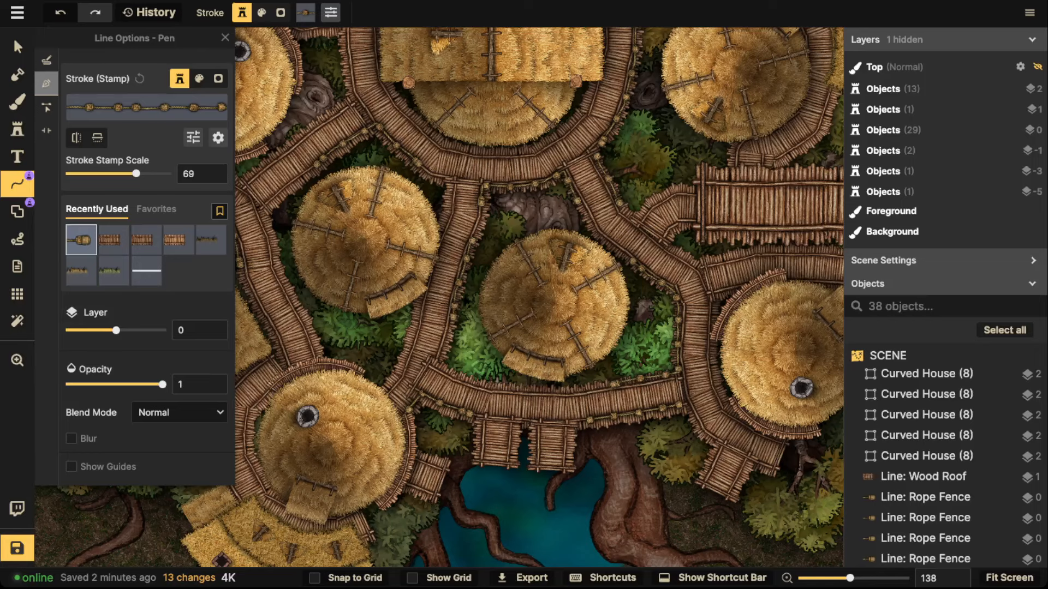
left_click(17, 128)
left_click(17, 184)
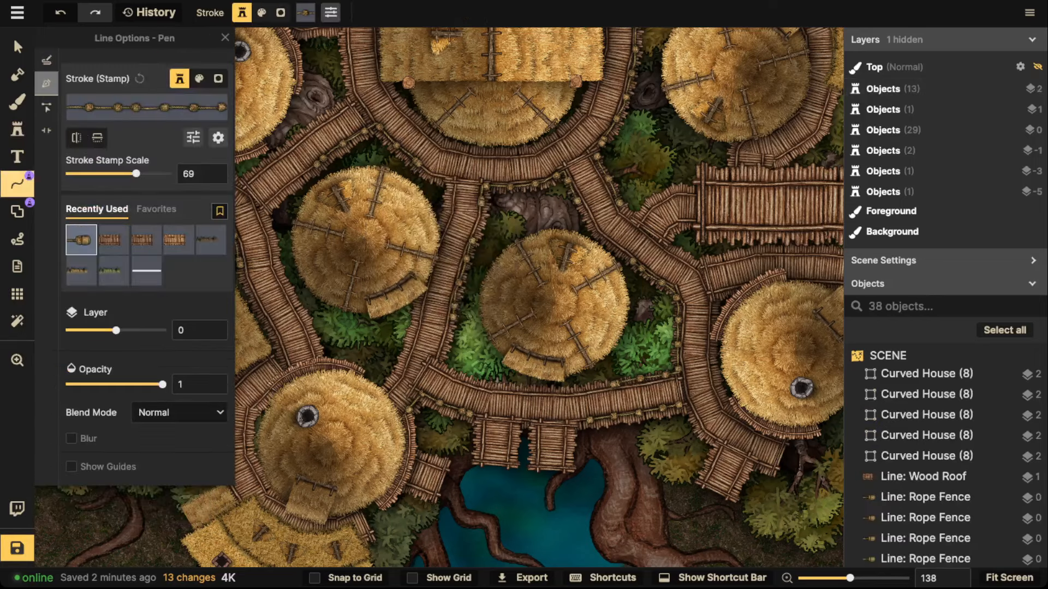
left_click(147, 107)
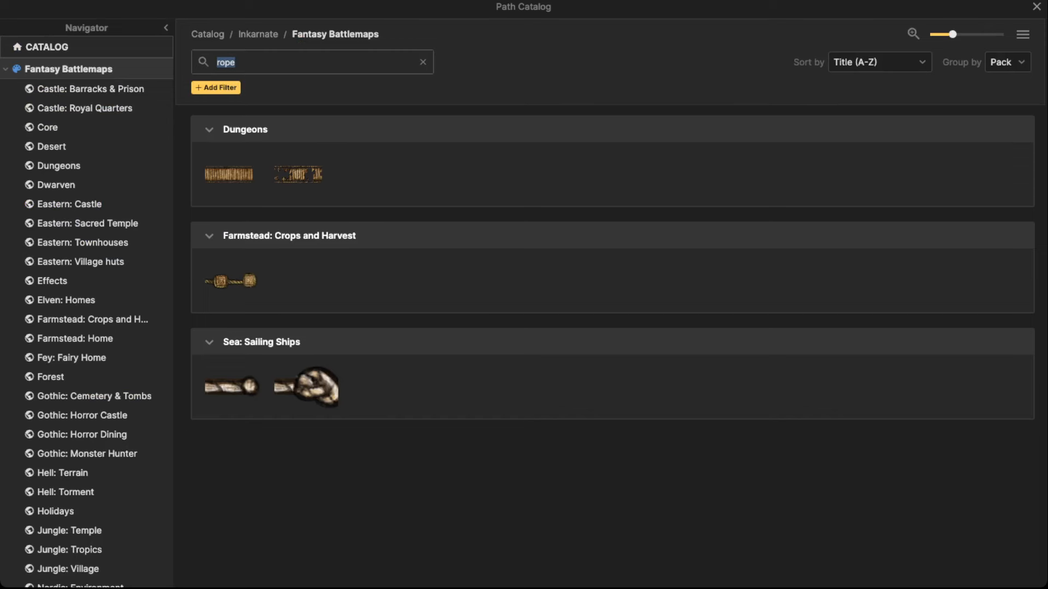
type("pole")
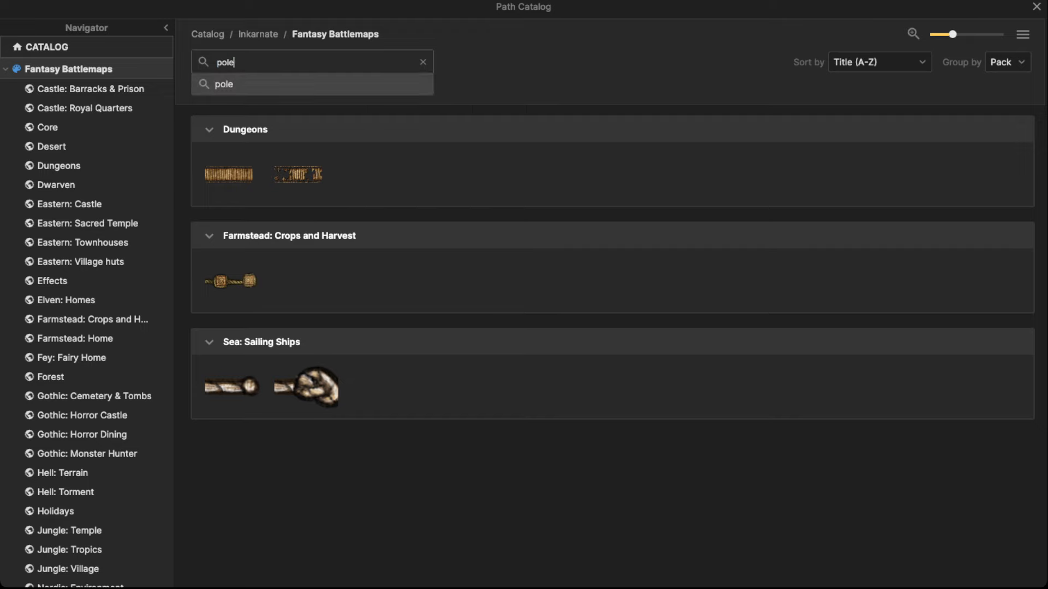
key("Return")
left_click(237, 174)
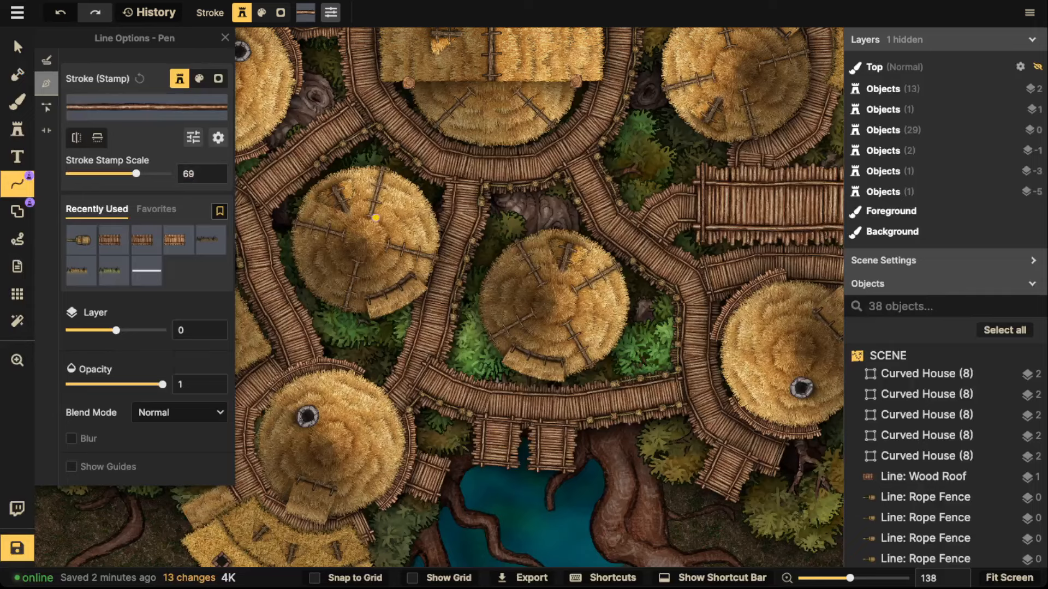
Set the pole line's layer to -2 and draw a pole from the walkway to the central-west round house's southwest side.
left_click_drag(356, 260, 499, 220)
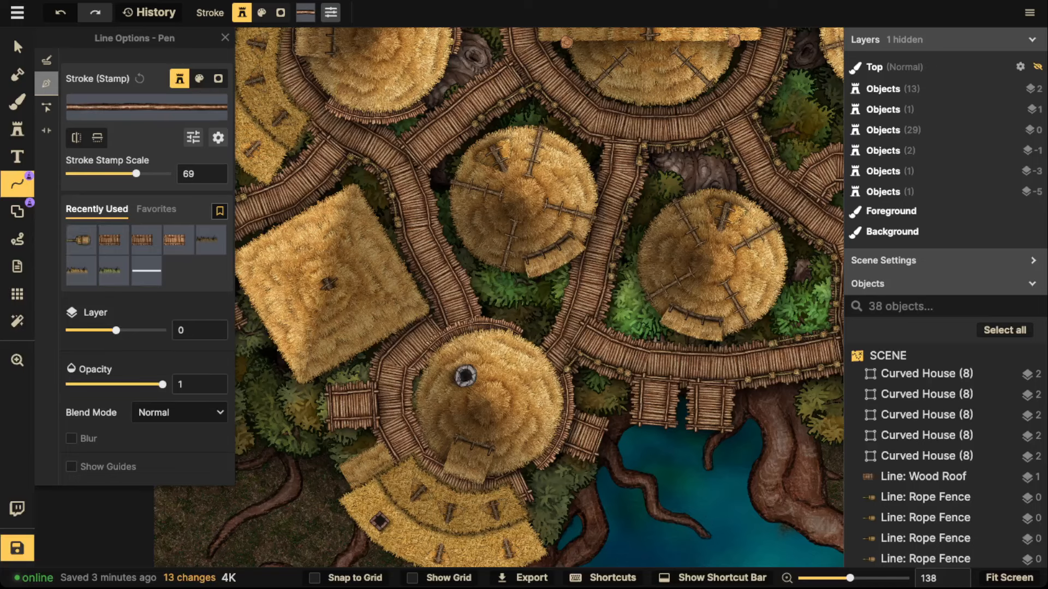
left_click(214, 335)
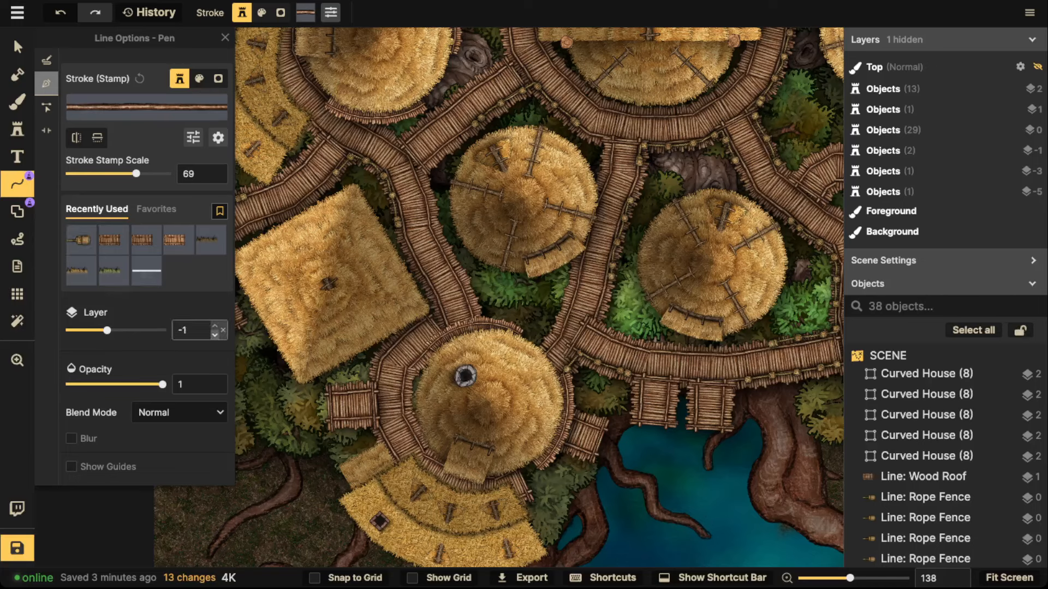
left_click(214, 335)
left_click(462, 301)
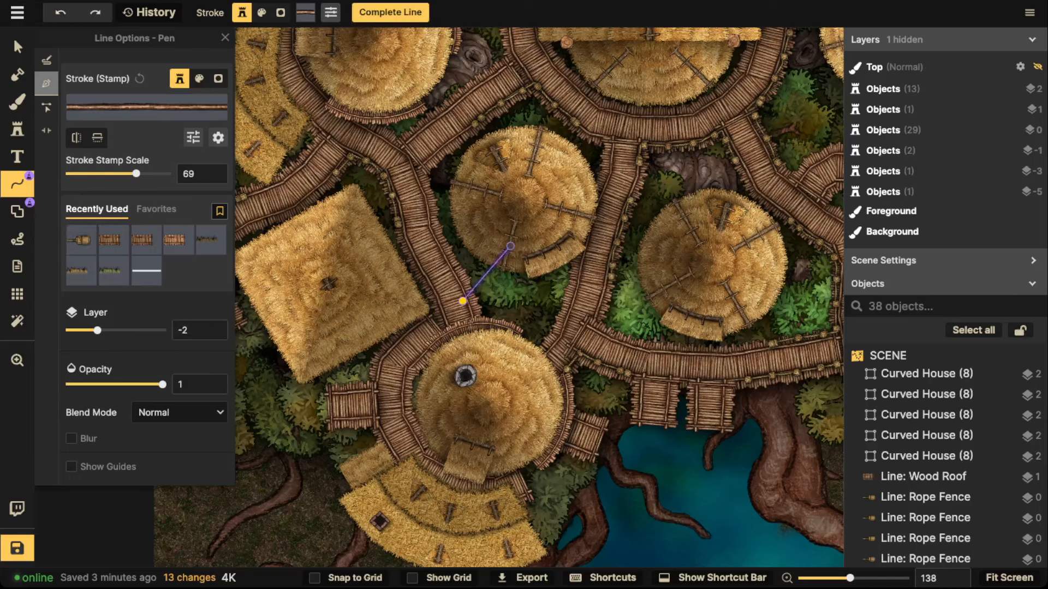
double_click(507, 249)
scroll(456, 261, "up", 3)
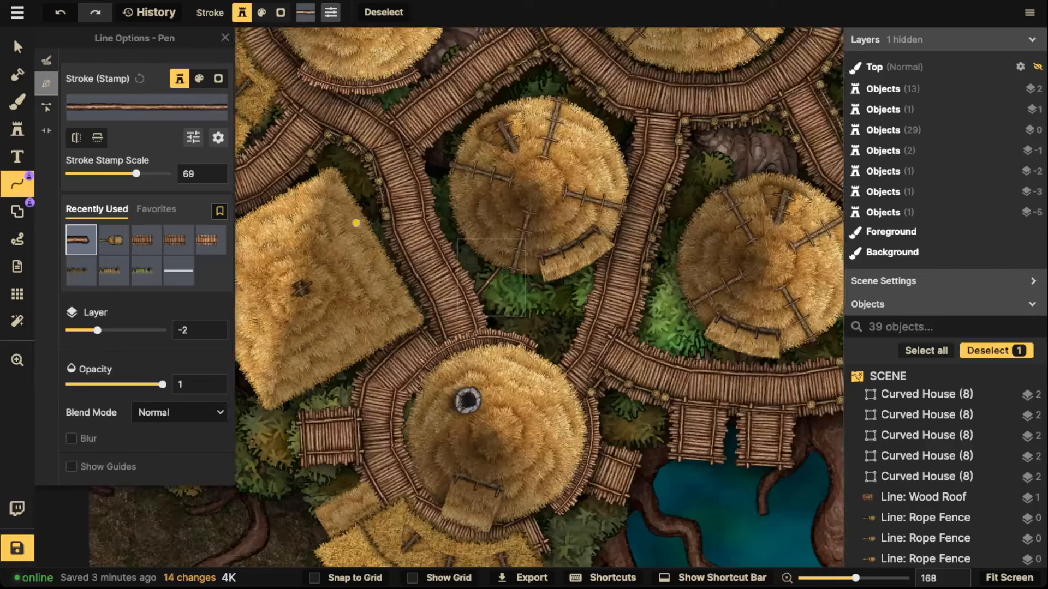
Set the pole's stroke stamp scale to 100 and its brightness to 65, and delete the trial pole.
mouse_move(136, 174)
left_mouse_down()
mouse_move(145, 173)
mouse_move(142, 140)
left_mouse_up()
left_click(193, 137)
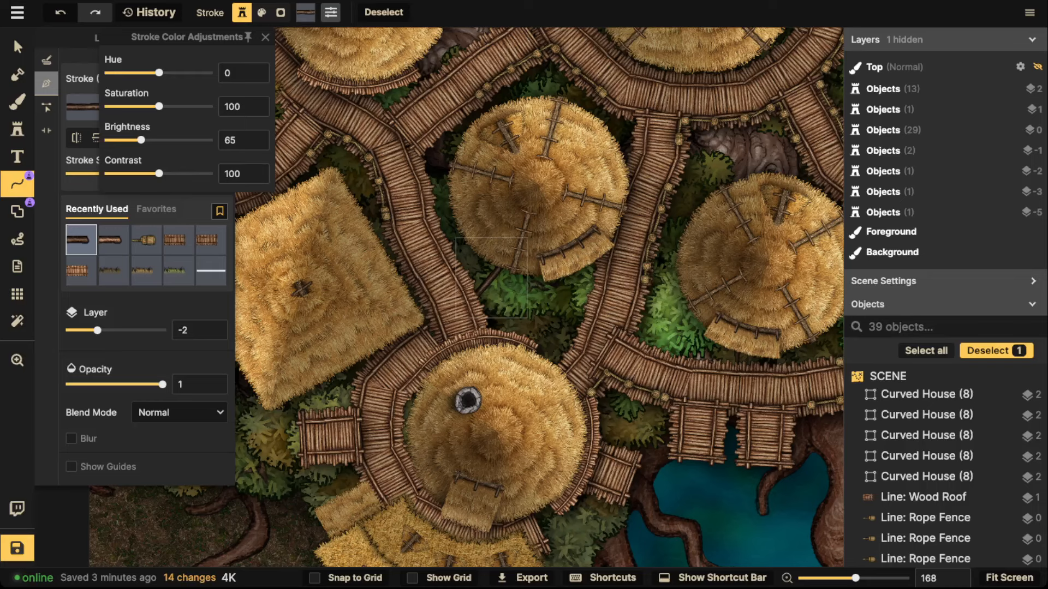
key("Delete")
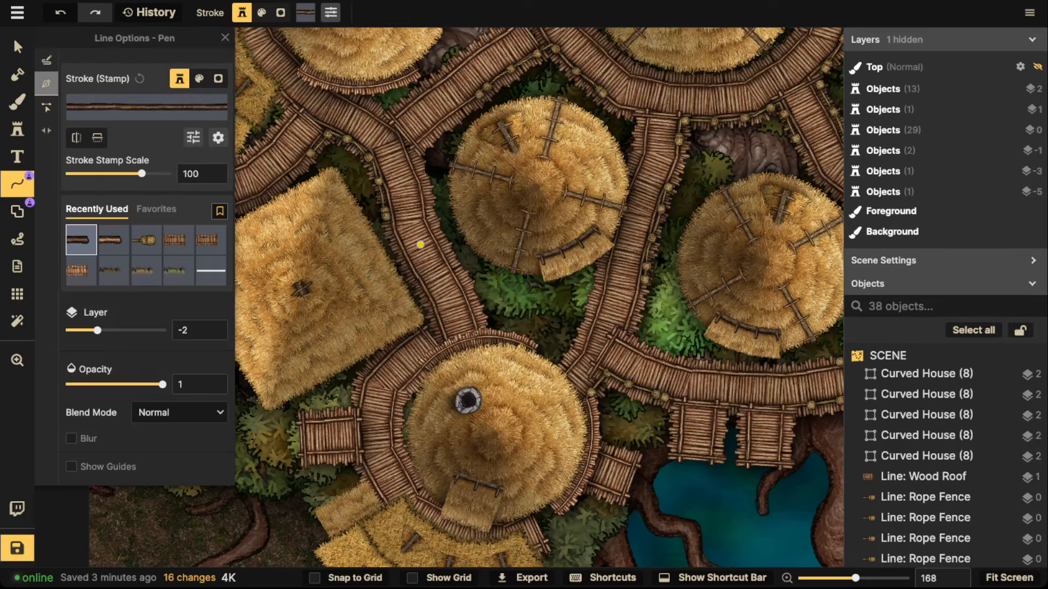
Draw three support poles from the walkway to the west side of the central-west round house.
left_click(453, 285)
double_click(496, 244)
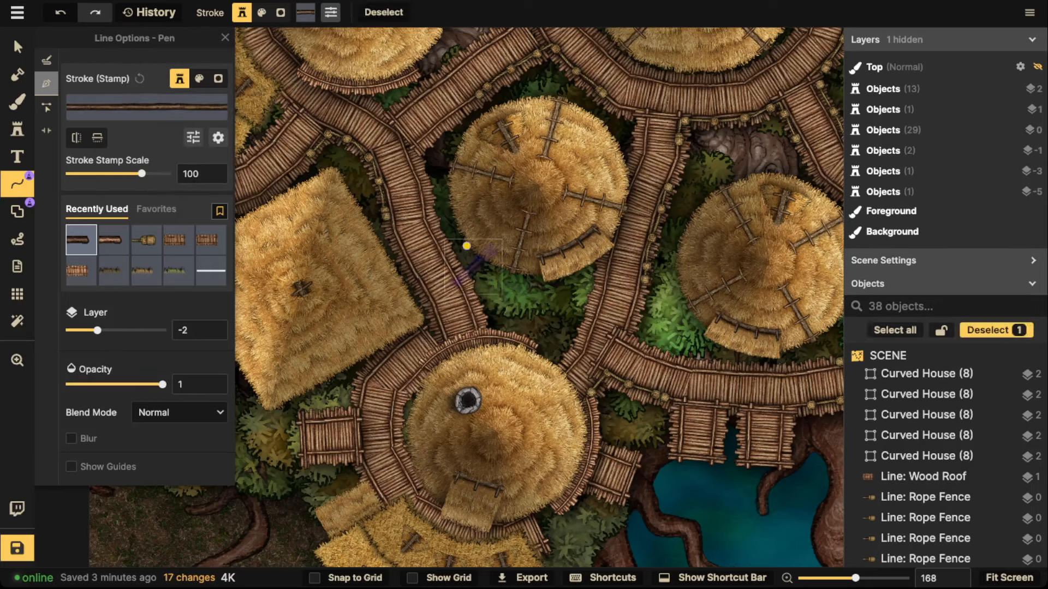
left_click(435, 241)
double_click(491, 228)
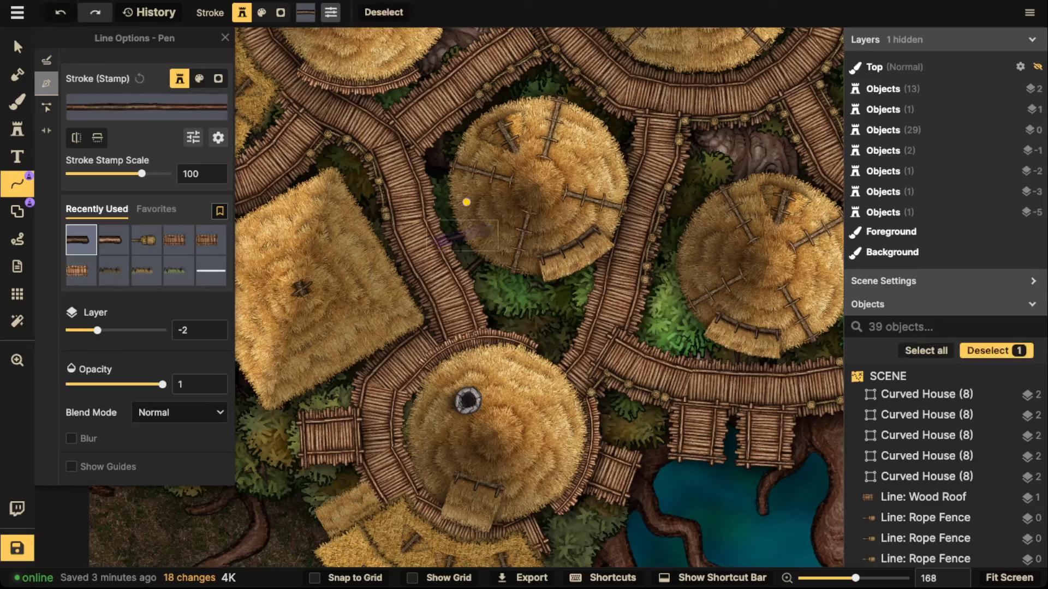
left_click(427, 177)
left_click(427, 176)
double_click(483, 197)
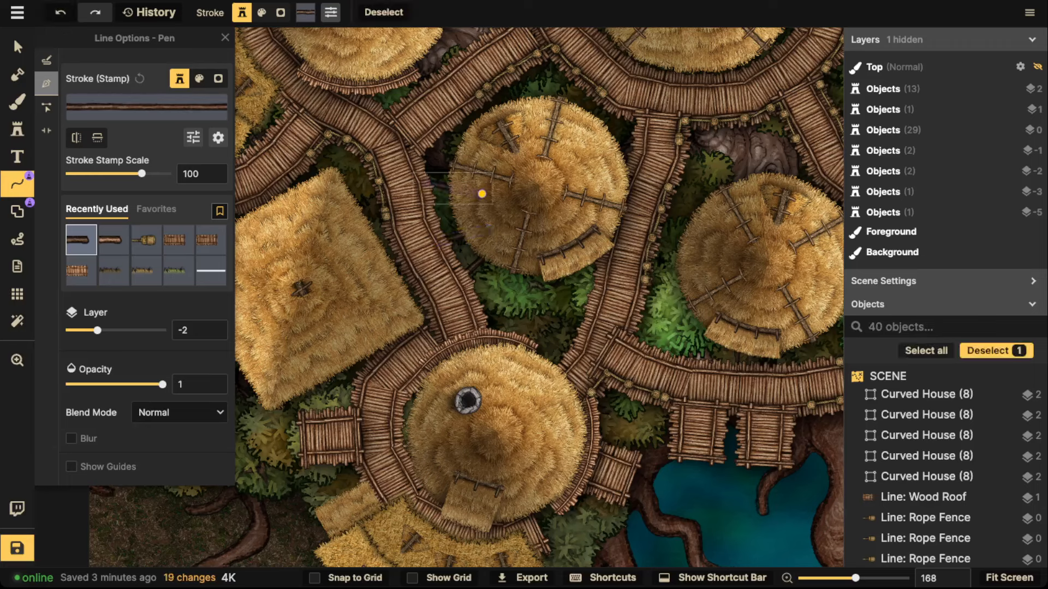
Draw two support poles from under the square house's northeast side to the neighbouring walkway.
left_click(339, 217)
left_click(339, 218)
double_click(382, 181)
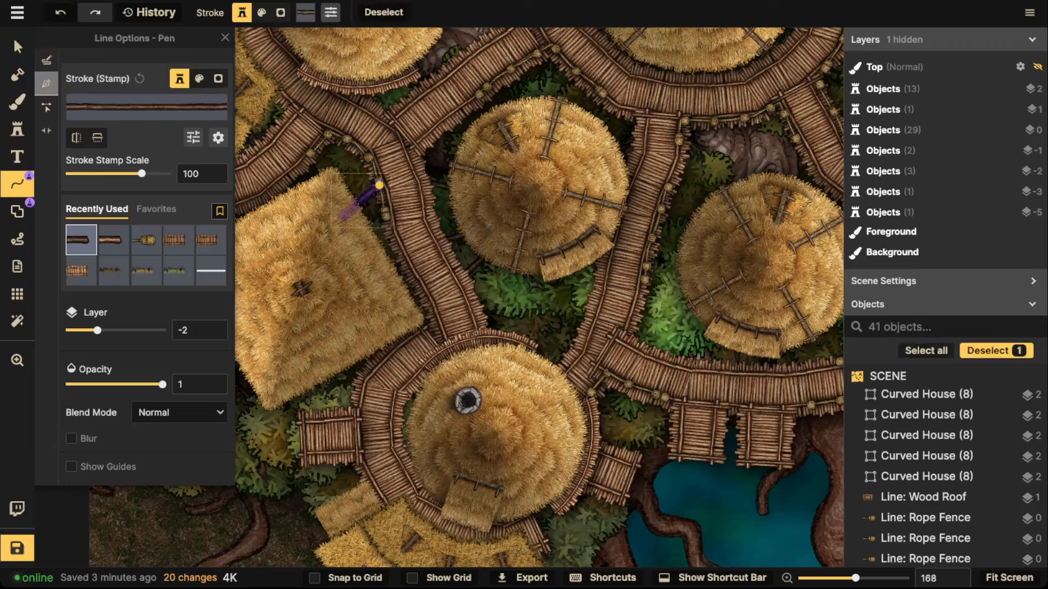
left_click(372, 249)
left_click(357, 252)
left_click(400, 233)
double_click(408, 235)
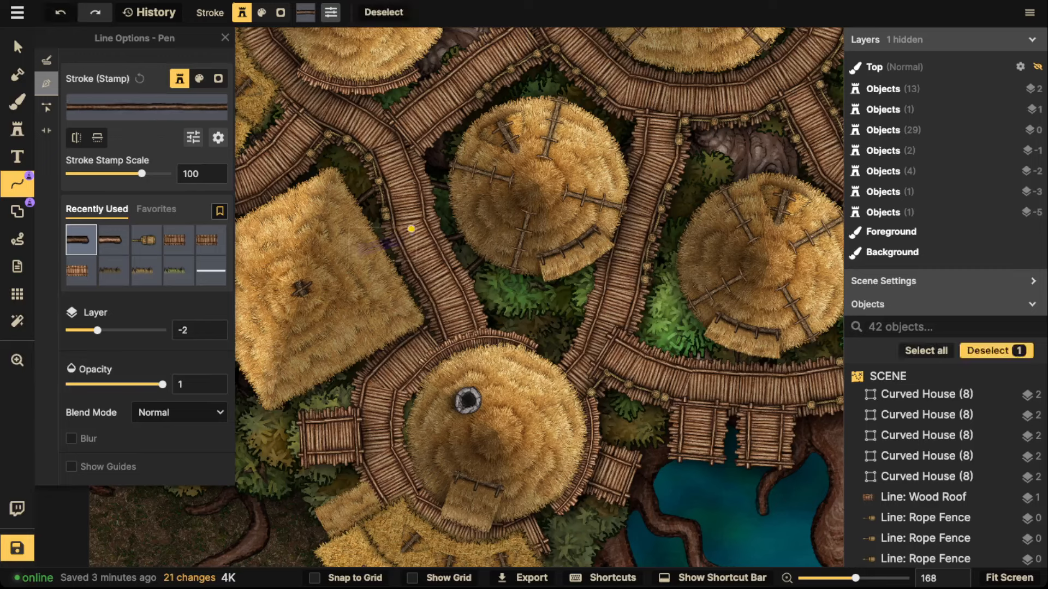
Draw support poles from the south side of the central-west round house to the walkways southeast and southwest of it.
left_click(468, 323)
left_click_drag(470, 324, 463, 253)
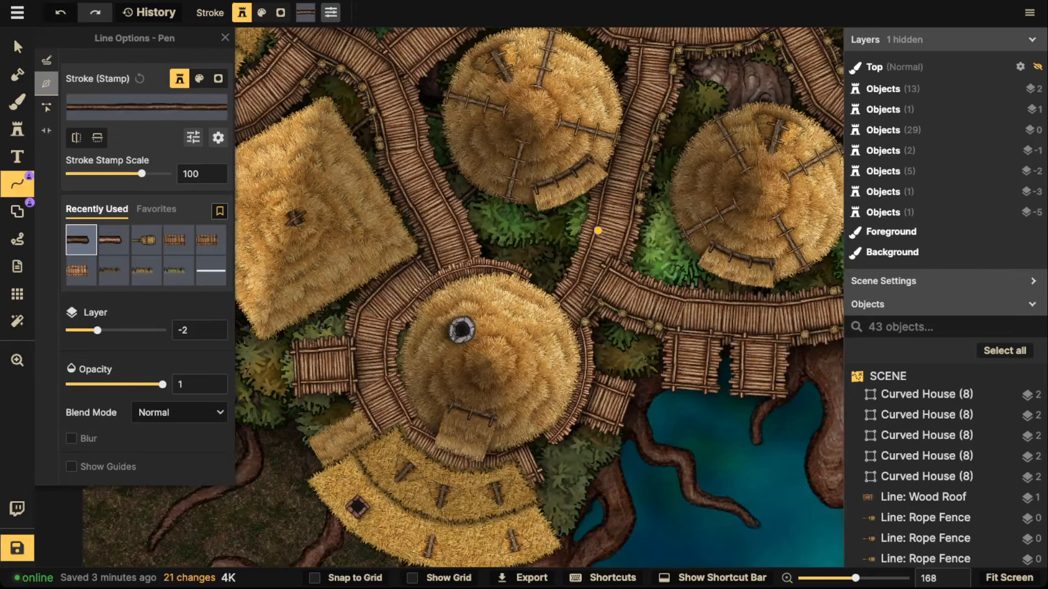
left_click(598, 231)
double_click(598, 230)
left_click(512, 212)
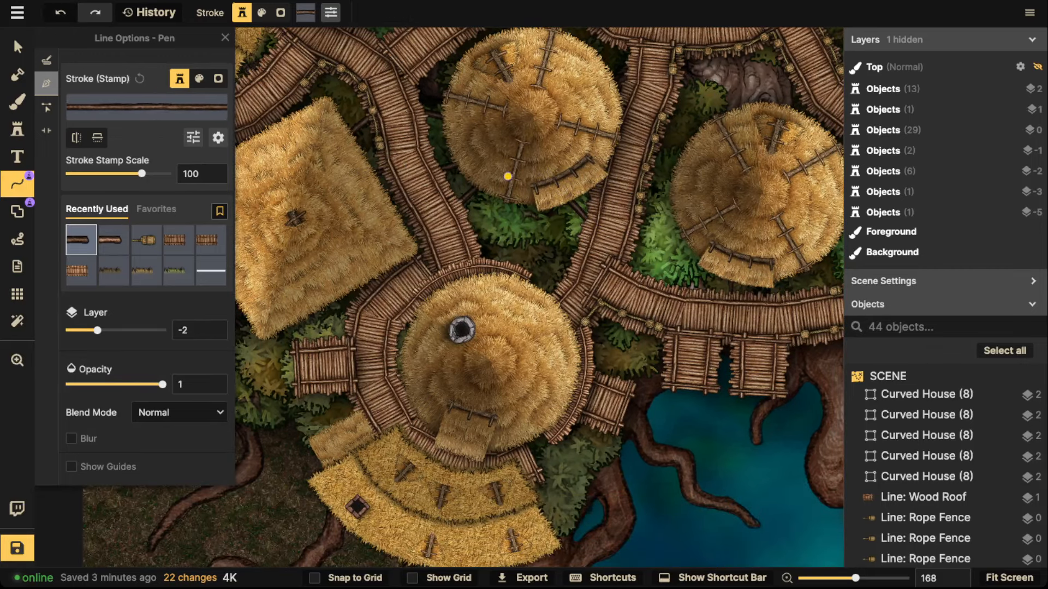
left_click(505, 184)
double_click(456, 245)
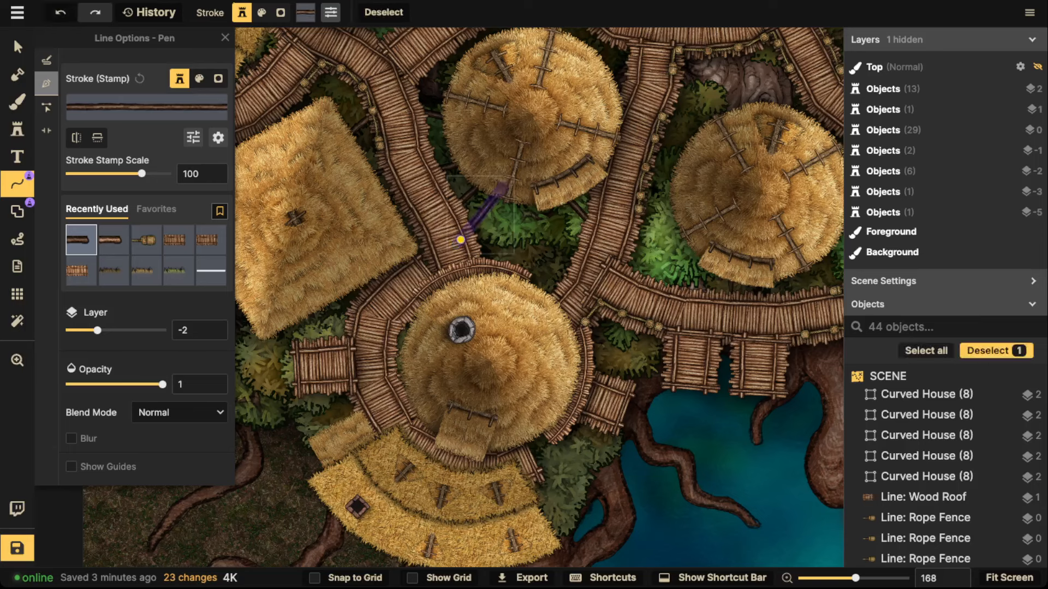
Draw a crossbeam pole between the two walkways south of the central-west round house and a pole from its middle up to the house.
left_click(554, 239)
left_click(585, 253)
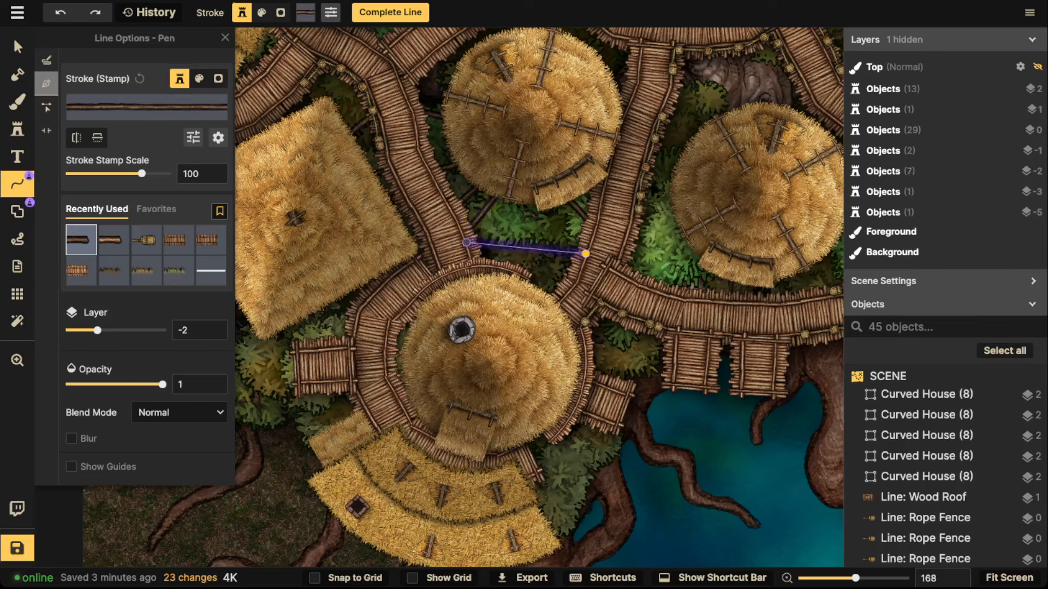
double_click(466, 242)
left_click(525, 245)
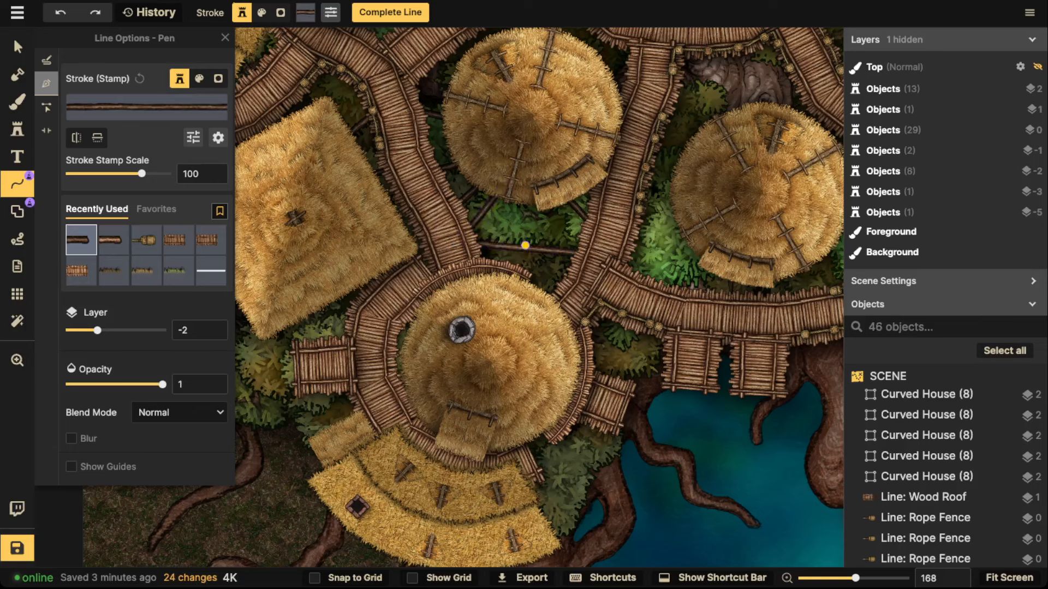
double_click(526, 187)
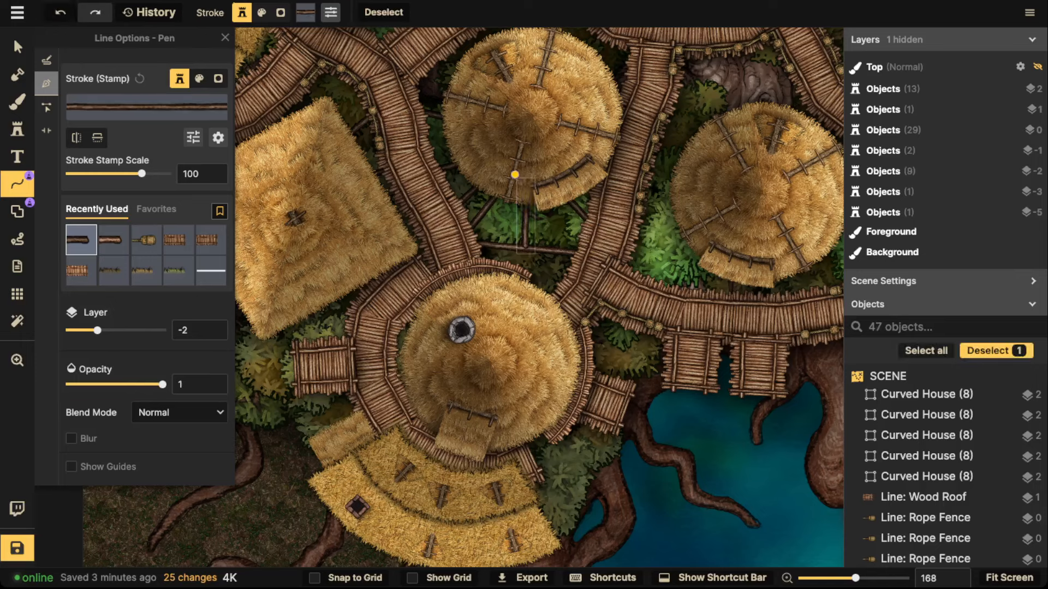
key("Escape")
Draw three support poles linking the west and southwest sides of the central-east round house to the adjacent walkways.
left_click_drag(731, 165, 595, 187)
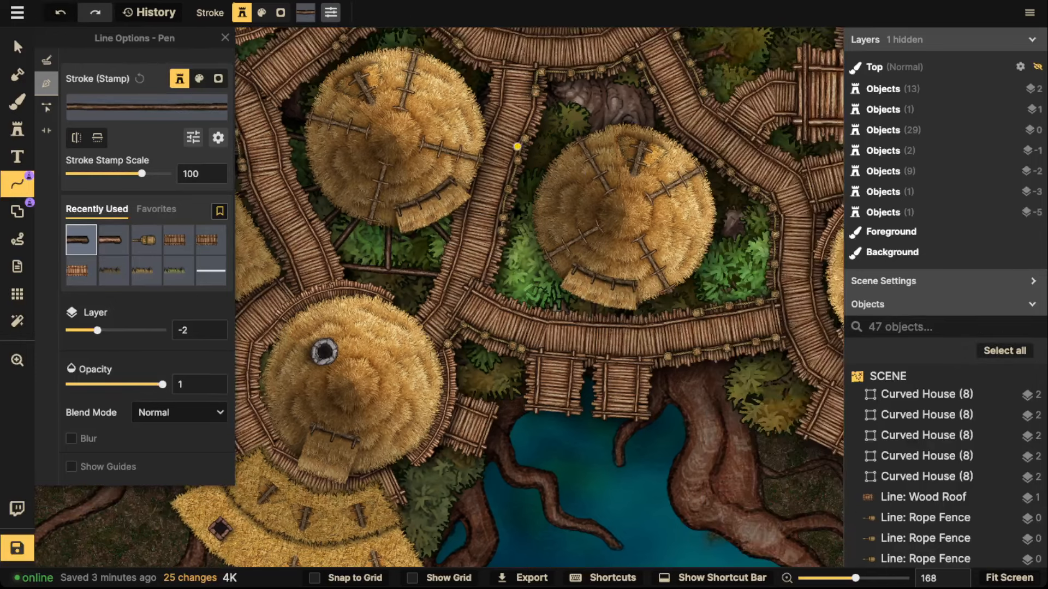
left_click(513, 146)
double_click(557, 177)
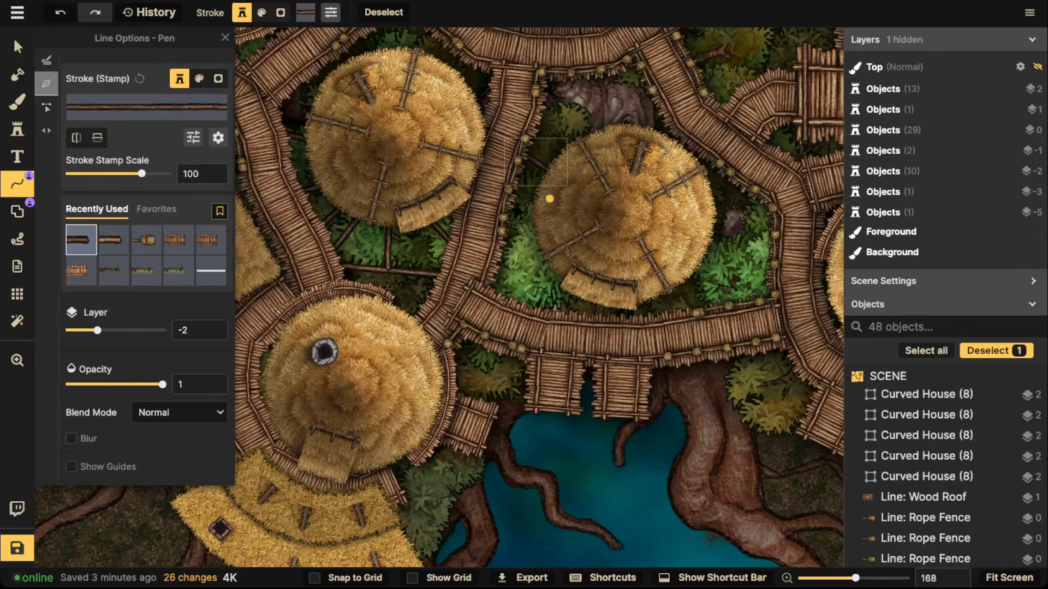
key("Escape")
left_click(551, 209)
double_click(551, 209)
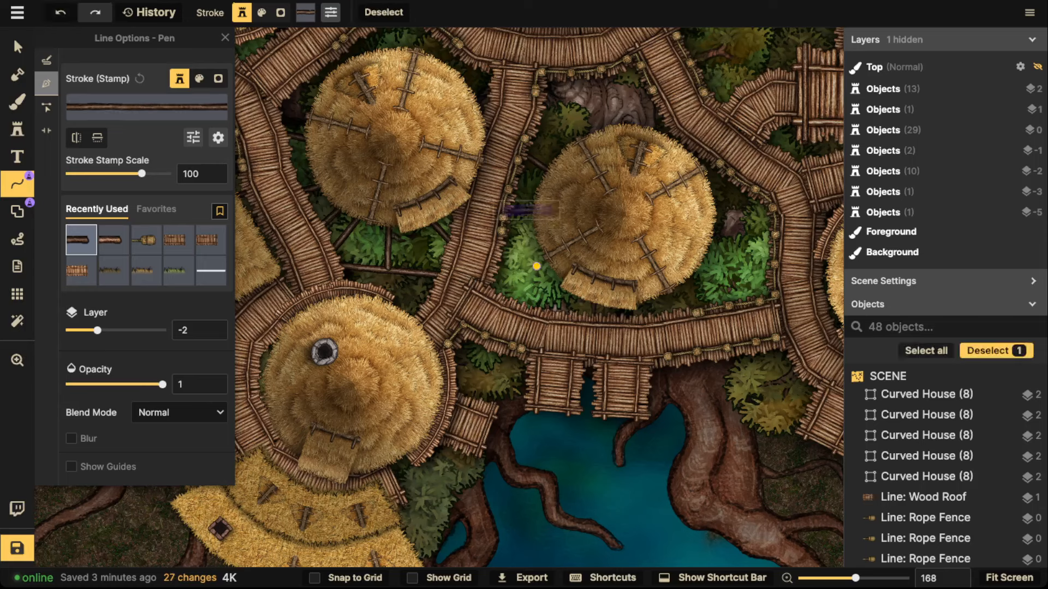
left_click(547, 268)
double_click(519, 305)
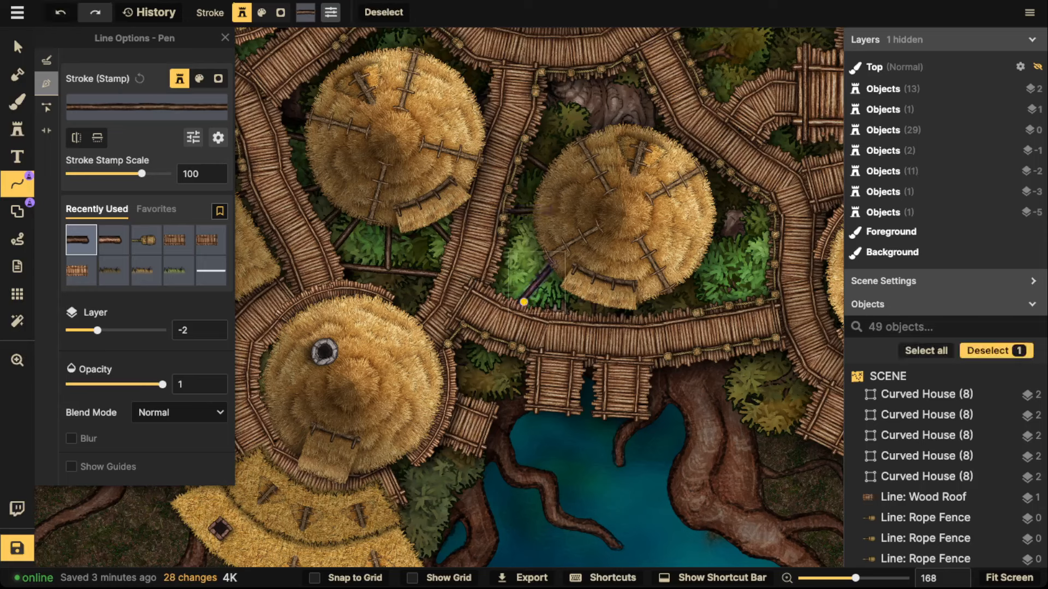
key("Escape")
Draw two support poles from the south and southeast sides of the central-east round house to the walkway south of it.
left_click(671, 249)
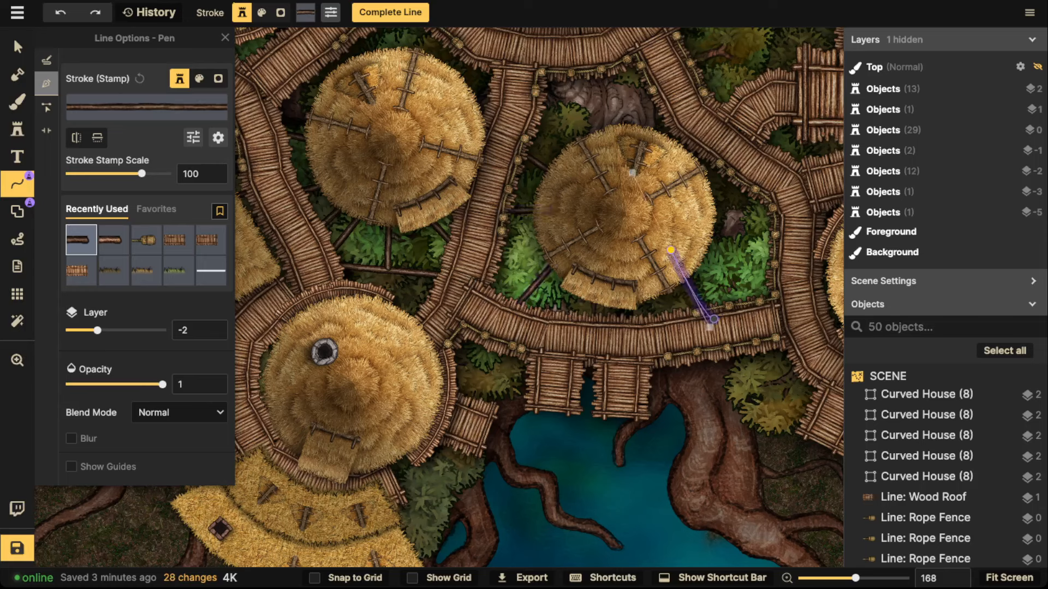
key("Escape")
left_click(676, 261)
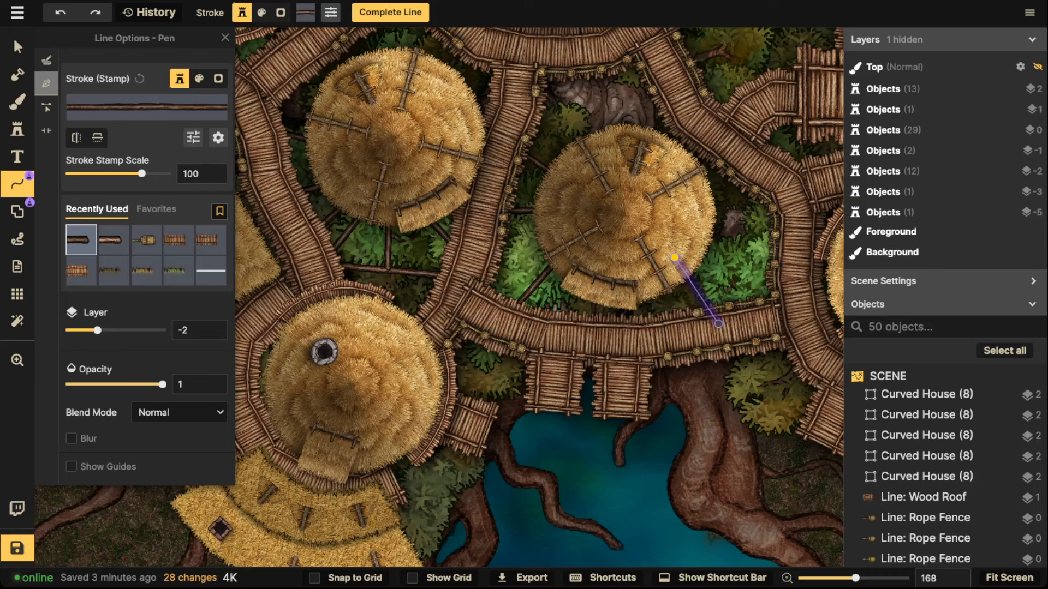
double_click(709, 312)
left_click(652, 283)
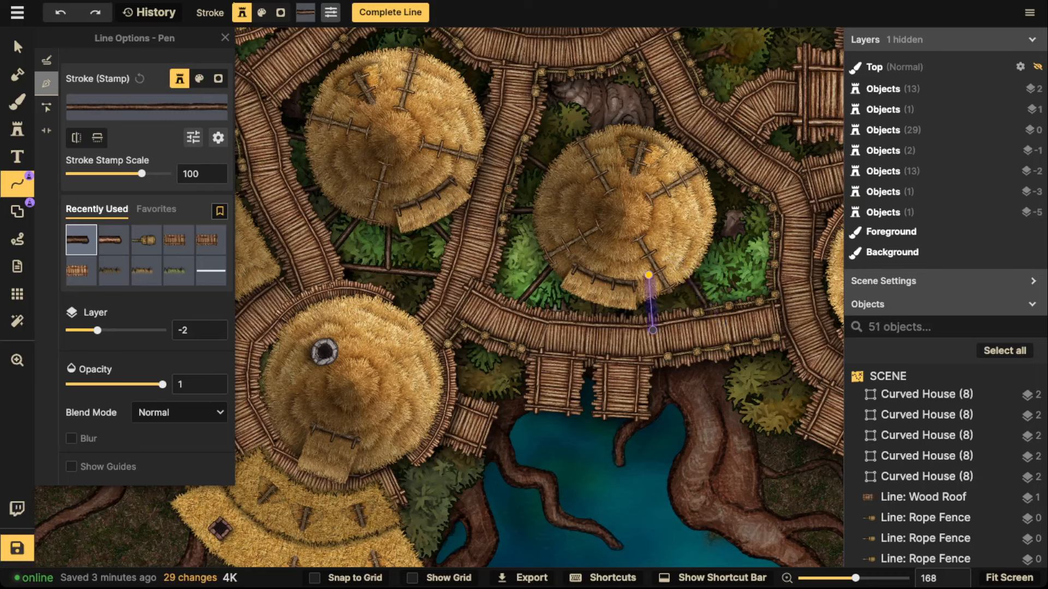
double_click(651, 327)
Draw support poles linking the east and northeast sides of the central-east round house to the diagonal walkway.
left_click(747, 181)
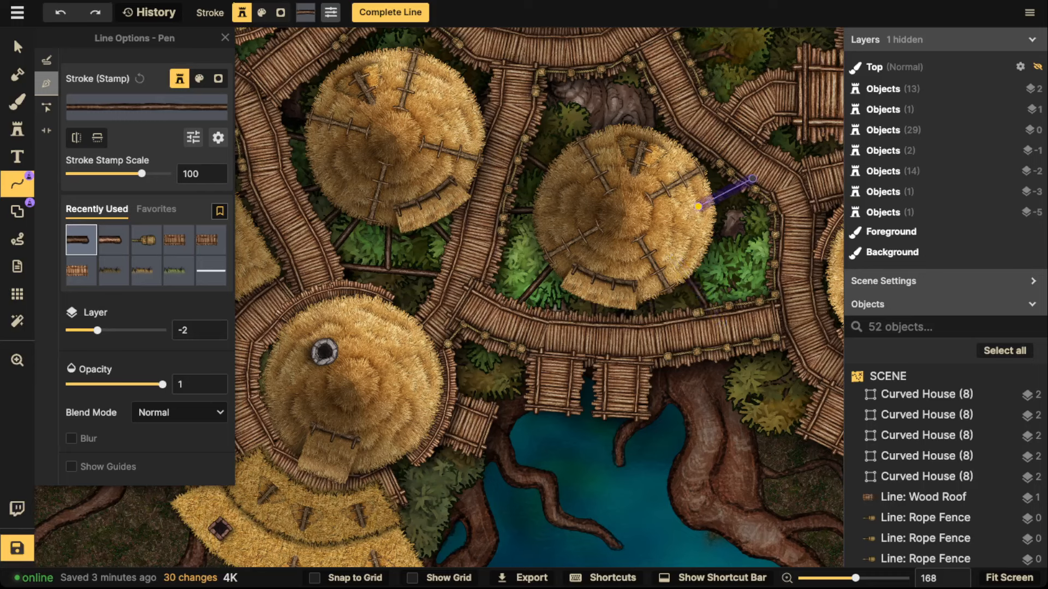
double_click(698, 206)
left_click(630, 151)
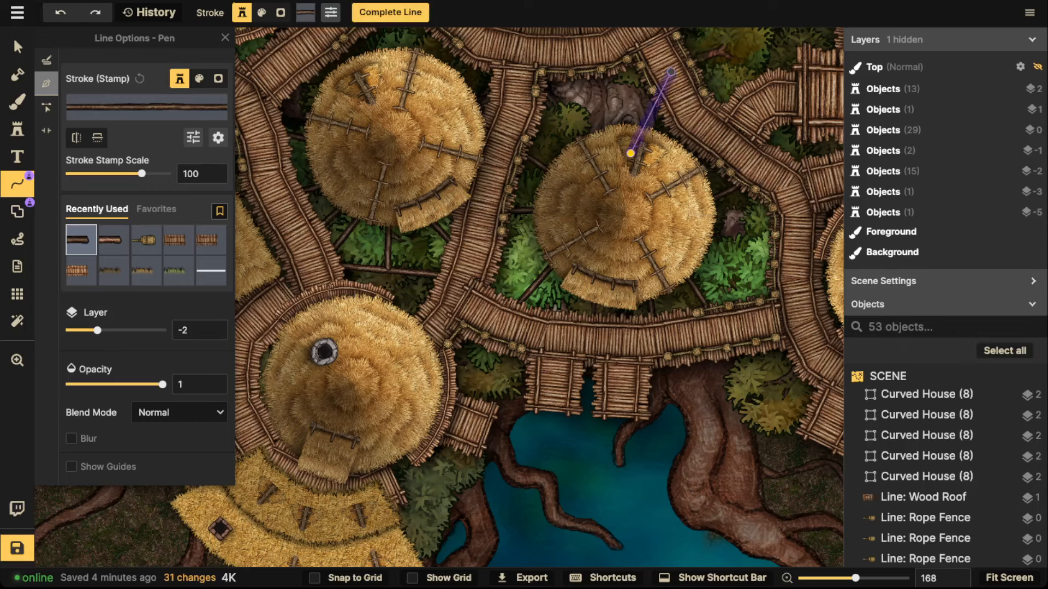
double_click(662, 87)
Draw a pole from the central-east round house's north side onto the rocks and a second pole from its end to the west walkway.
left_click(601, 144)
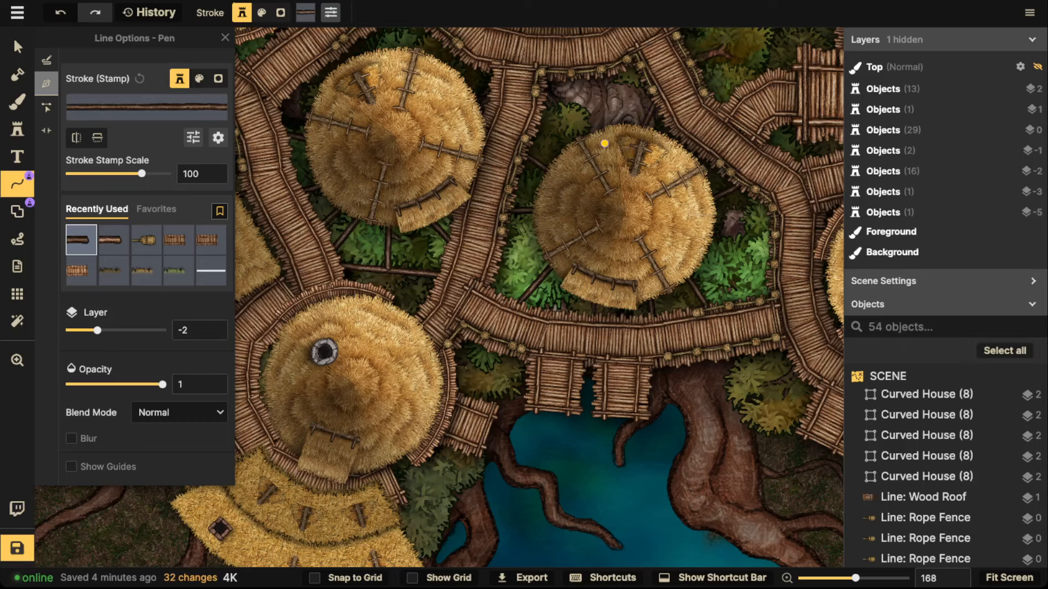
double_click(591, 101)
left_click(591, 101)
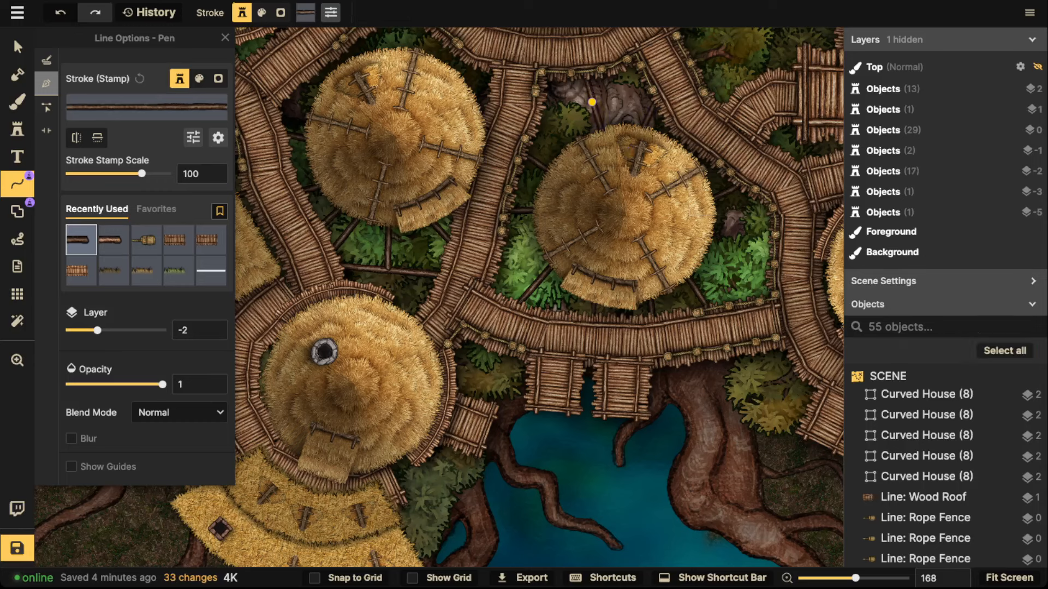
double_click(528, 101)
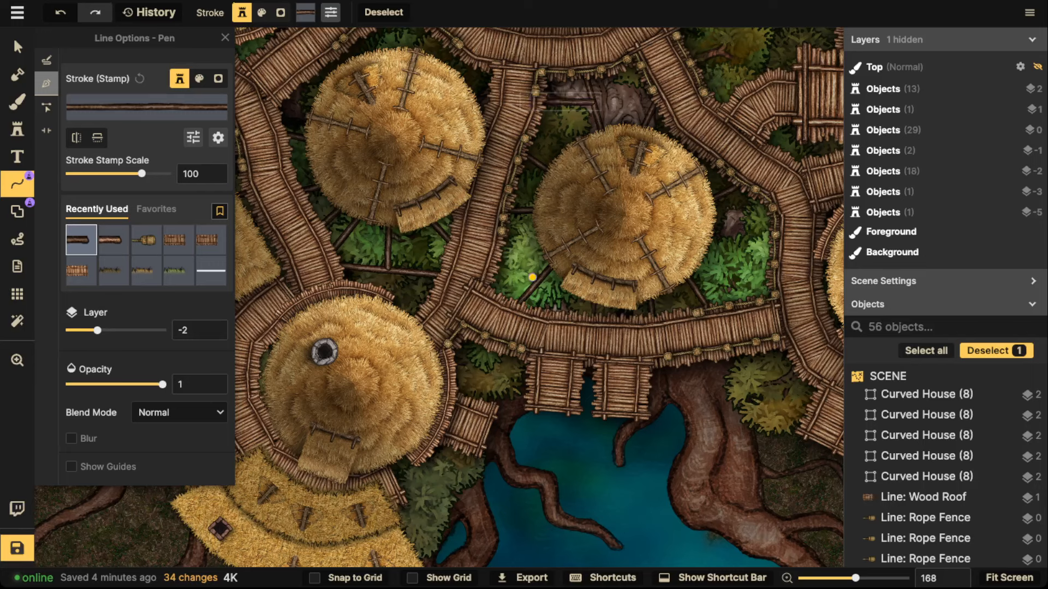
Draw a brace pole from the central-east round house's southwest support pole to the west walkway.
left_click(532, 278)
double_click(489, 266)
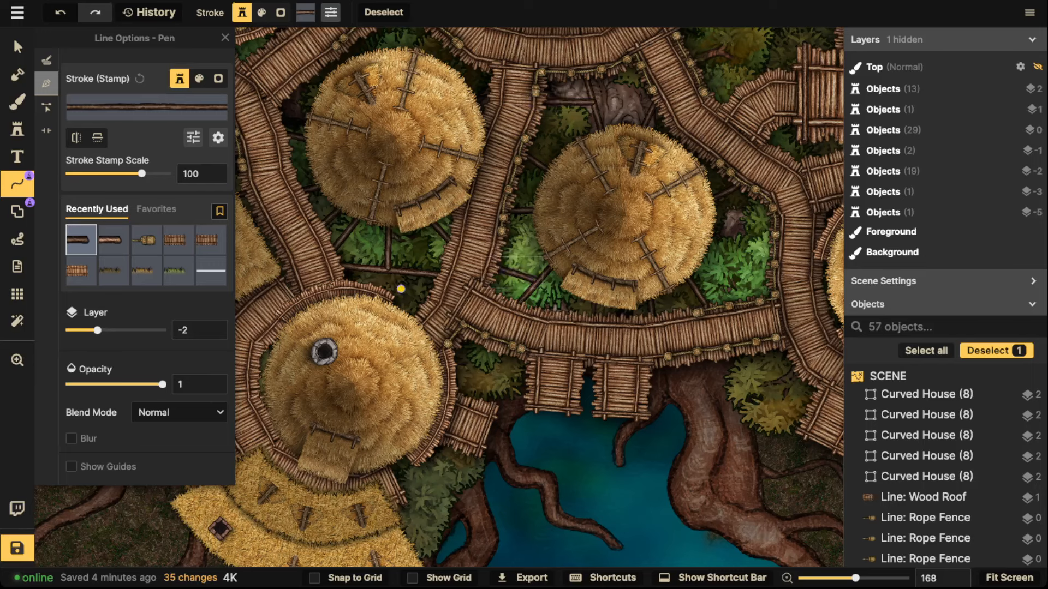
key("Escape")
Draw a pole from the crossbeam's middle to the southern round house's walkway and a brace from the central-east house's southeast pole to the east walkway.
left_click(387, 270)
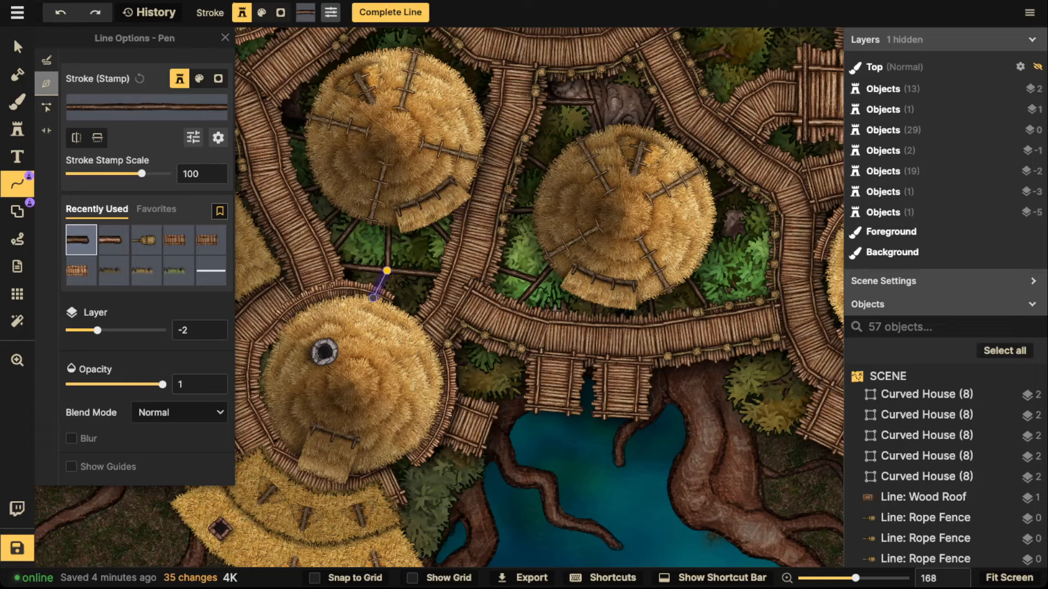
double_click(373, 297)
left_click(700, 290)
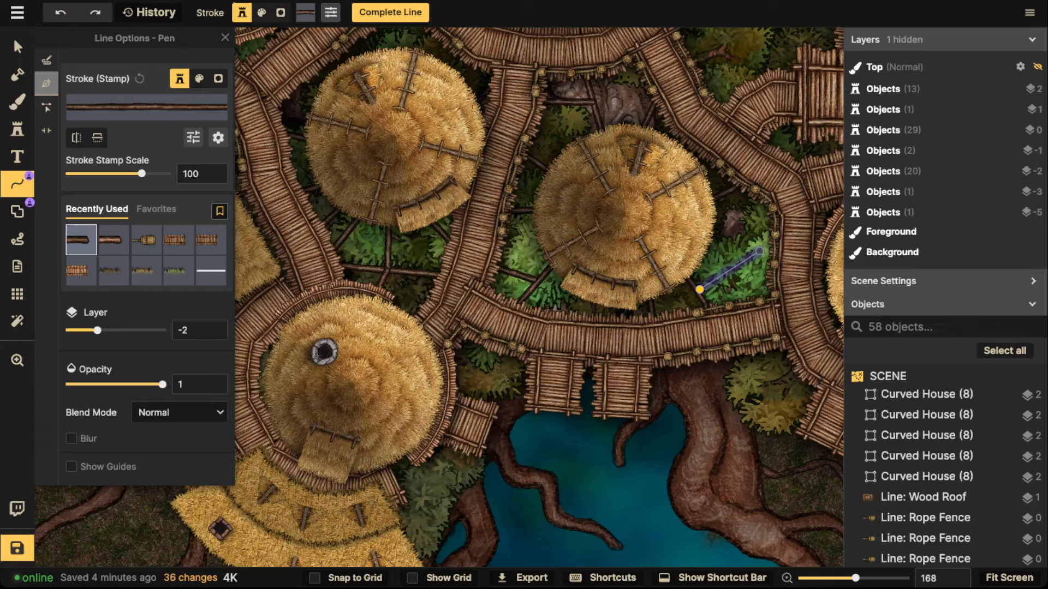
double_click(776, 245)
Draw three support poles linking the west walkway to the square hay-roofed house's west corner and adjoining sides.
scroll(709, 202, "down", 2)
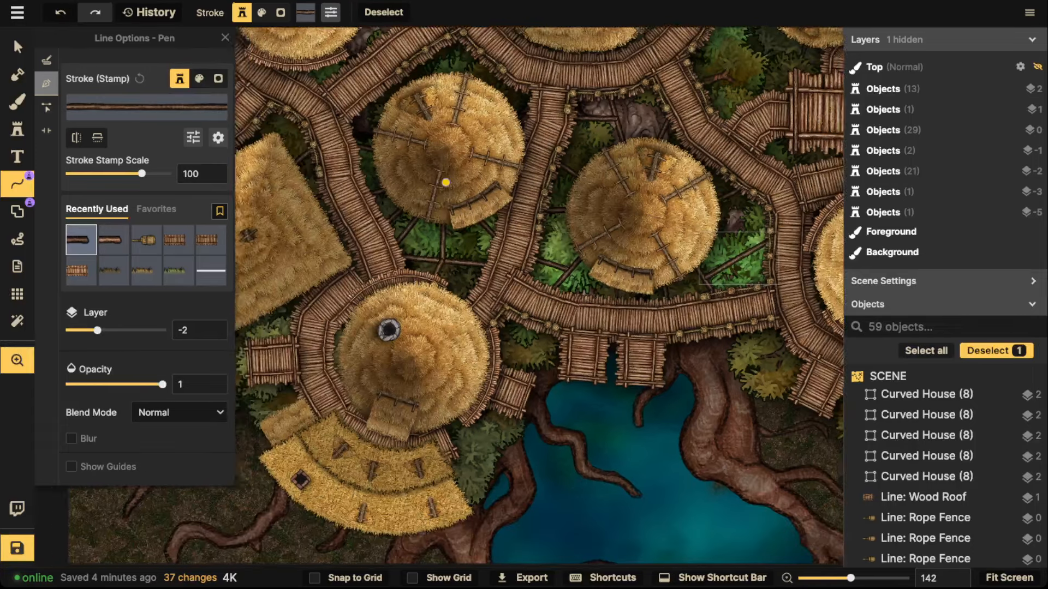
left_click_drag(444, 180, 730, 110)
scroll(443, 212, "up", 4)
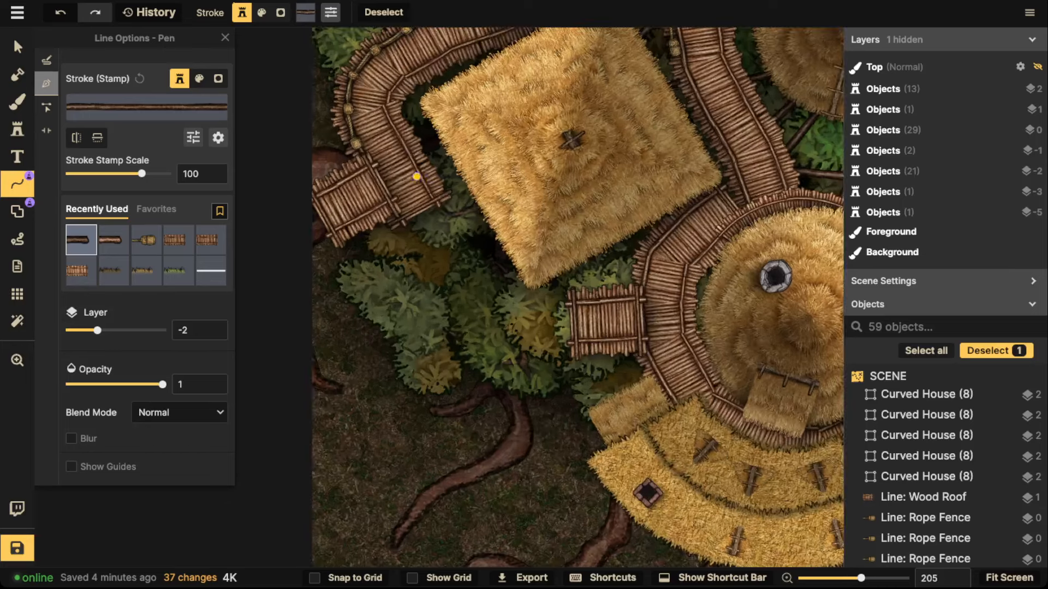
left_click(415, 175)
double_click(476, 158)
left_click(396, 124)
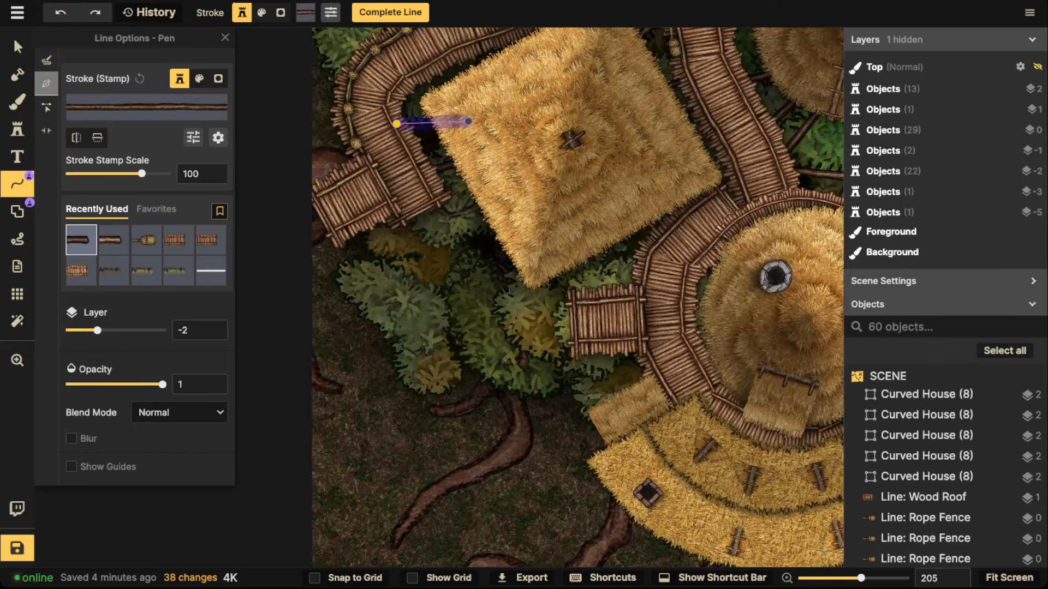
double_click(469, 120)
left_click(446, 51)
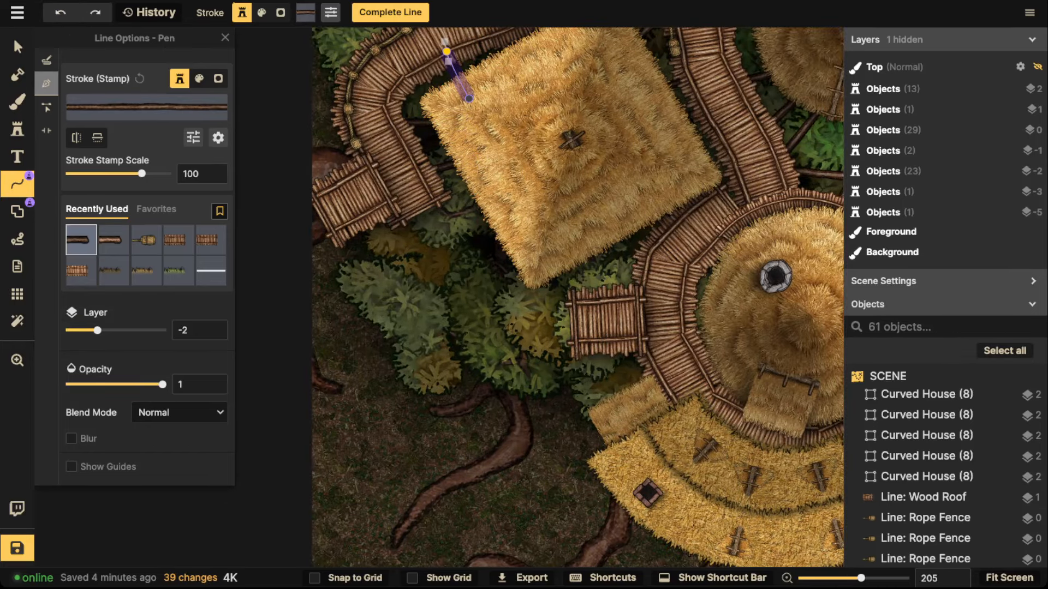
double_click(469, 98)
Draw a support pole from the walkway east of the square house to the house's northeast side.
key("space")
left_click_drag(641, 58, 643, 202)
left_click(697, 201)
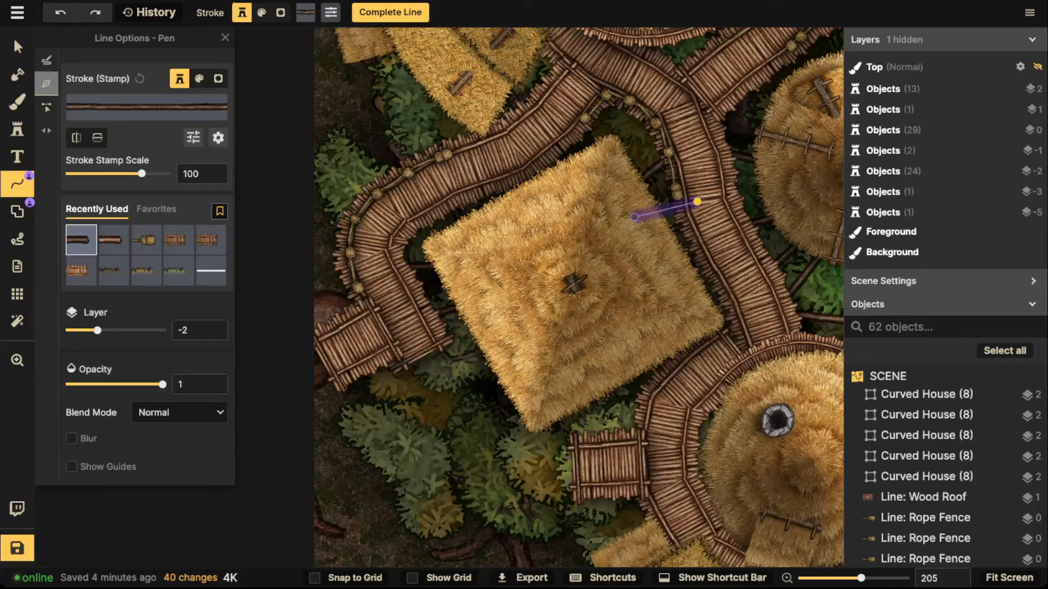
double_click(625, 216)
Draw two support poles from the northwest round house's east side across to the neighbouring walkway.
key("space")
left_click_drag(577, 168, 388, 506)
left_click(574, 227)
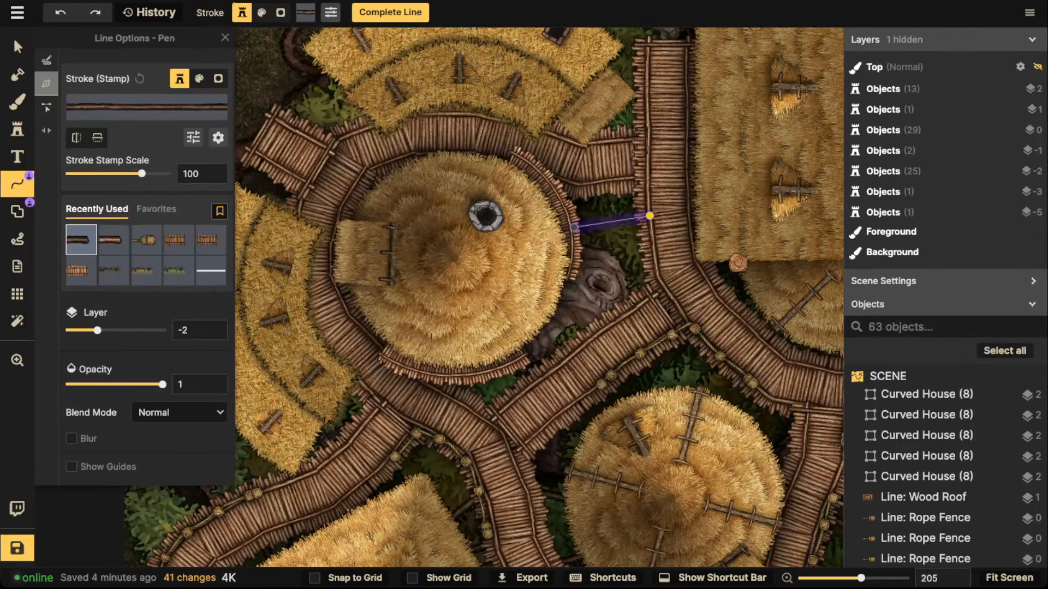
double_click(573, 227)
left_click(667, 258)
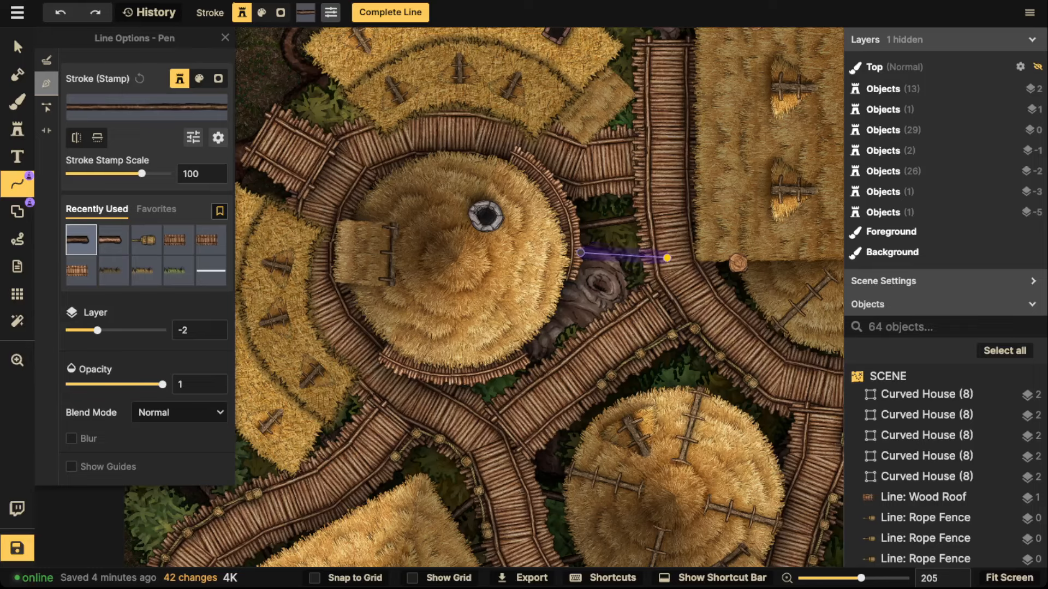
double_click(582, 252)
Draw two support poles over the rocks between the northeast round house's west side and the curved walkway.
left_click_drag(601, 77, 362, 167)
left_click_drag(829, 385, 562, 242)
left_click(587, 219)
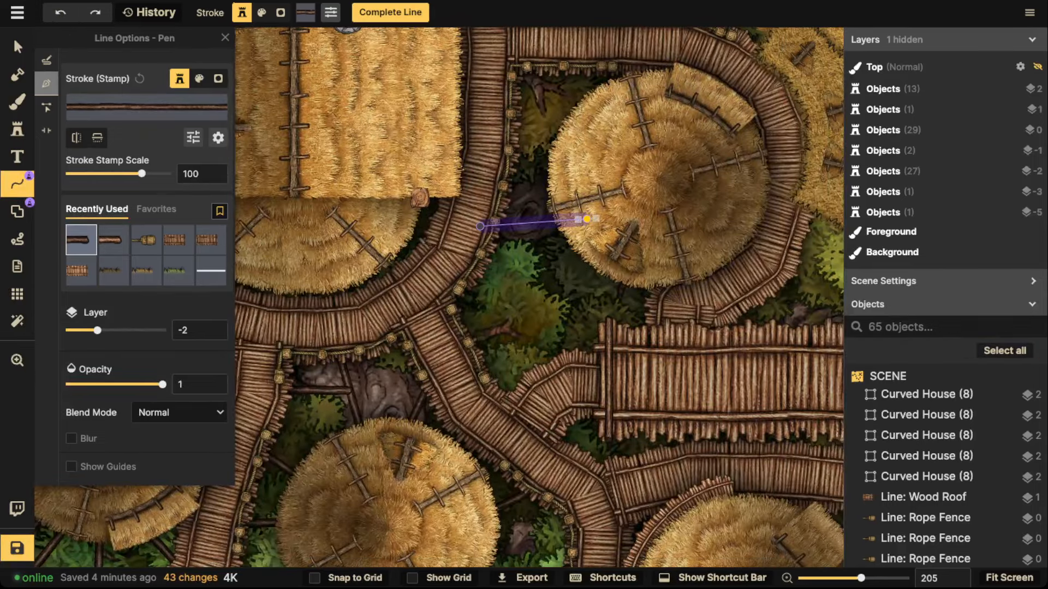
double_click(587, 219)
left_click(546, 178)
key("Escape")
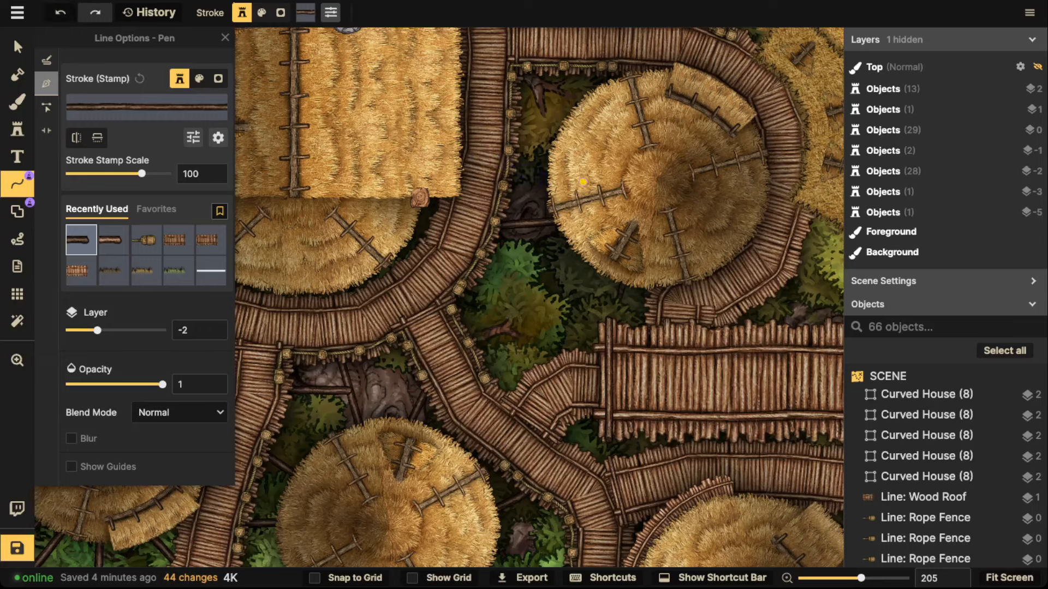
left_click(583, 182)
double_click(583, 182)
Draw poles from the northeast round house's northwest side to the north and west walkways, plus one from its south side to the wide platform.
left_click(526, 59)
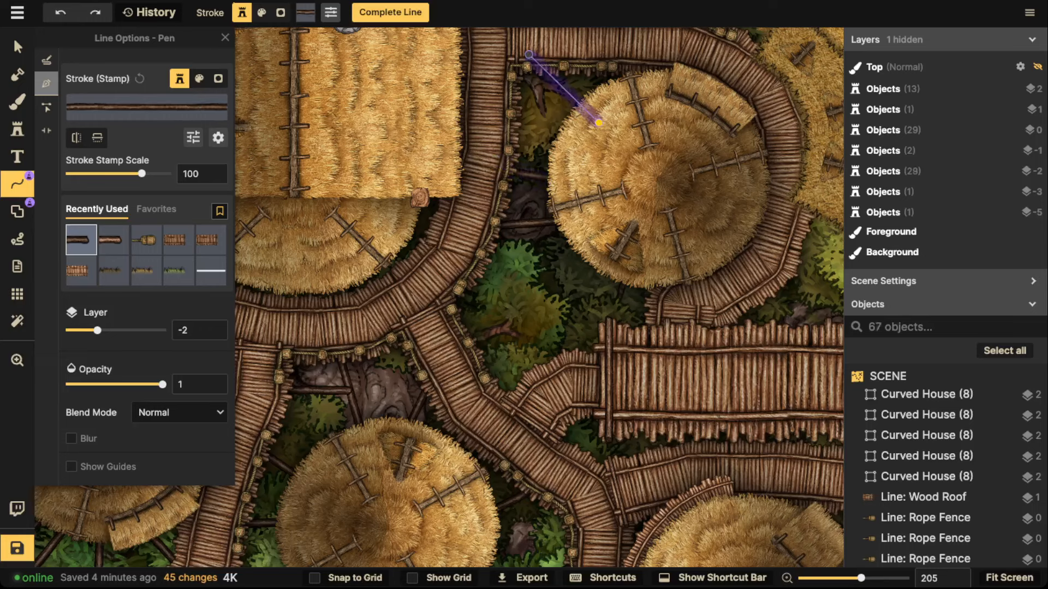
double_click(603, 128)
left_click(592, 132)
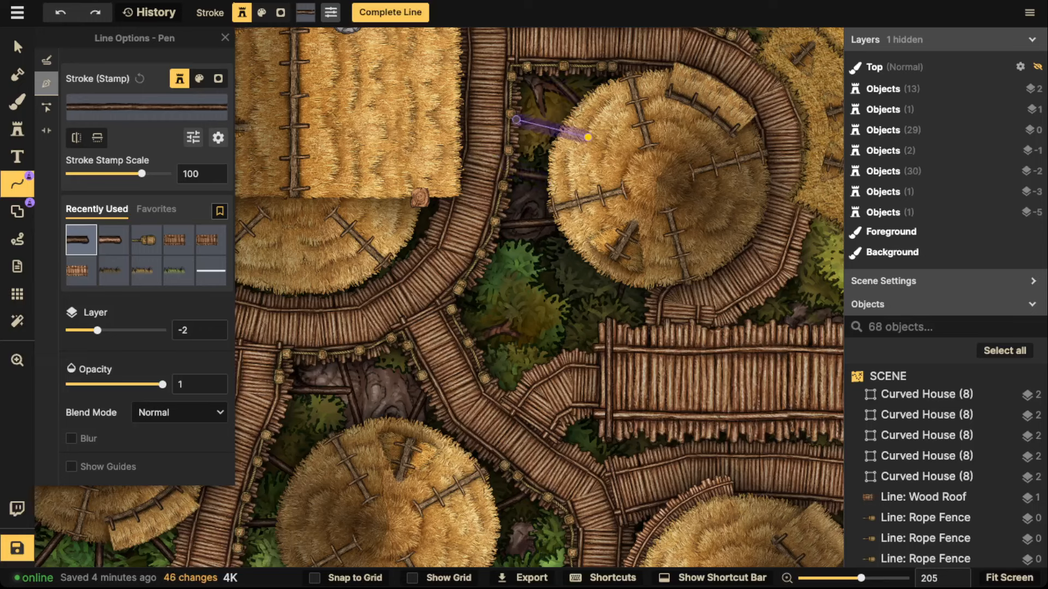
double_click(505, 117)
left_click(627, 257)
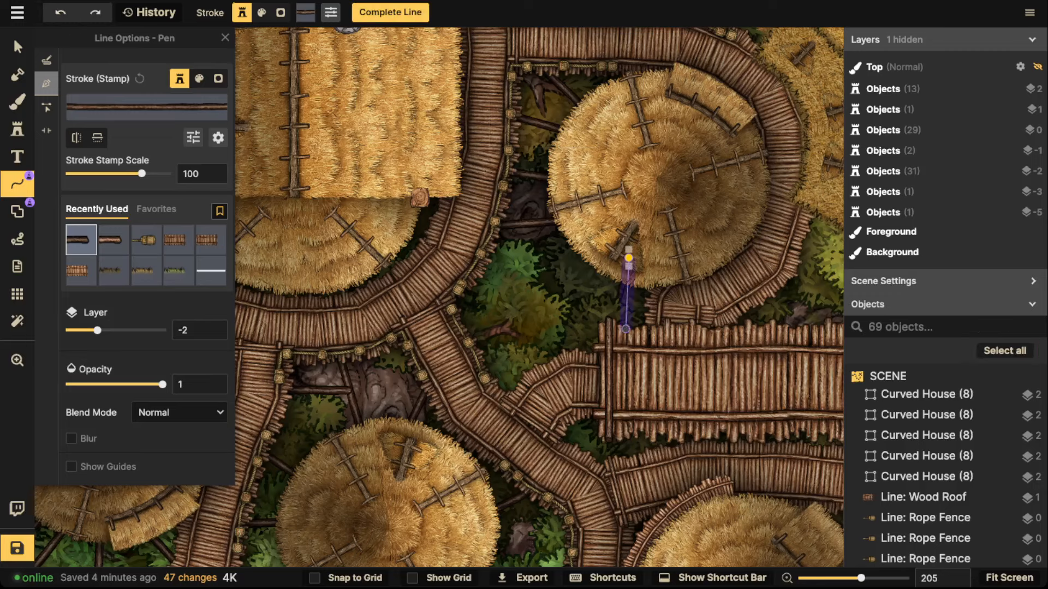
double_click(625, 331)
Draw a pole from the wide platform's curved ramp across to the diagonal walkway.
left_click_drag(600, 214, 653, 176)
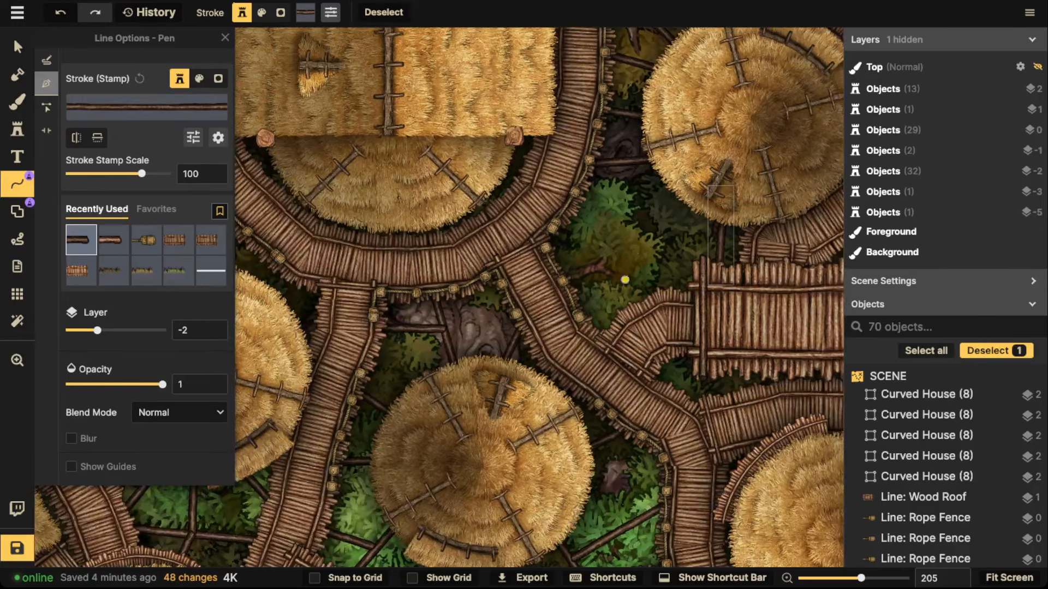
left_click(644, 315)
double_click(562, 303)
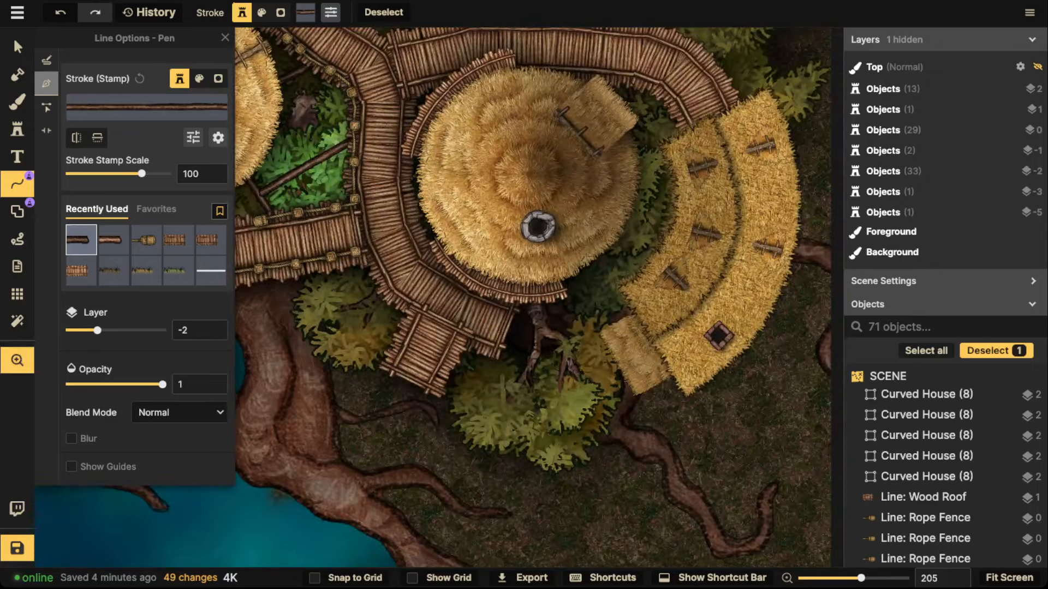
Draw three support poles from the southeast round house's east side to the curved hay-roofed house beside it.
left_click(587, 230)
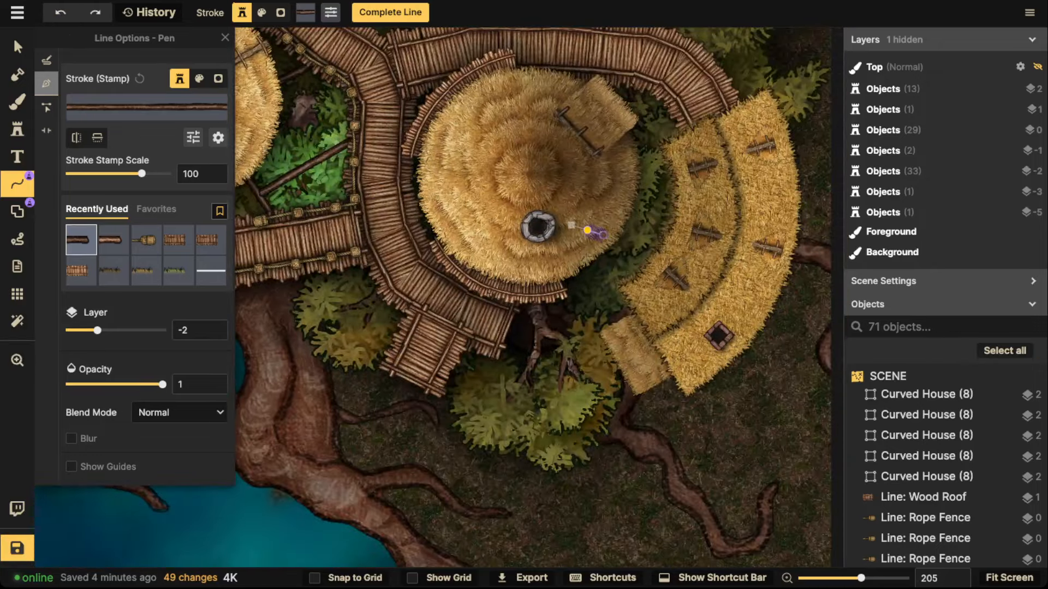
double_click(655, 269)
key("Escape")
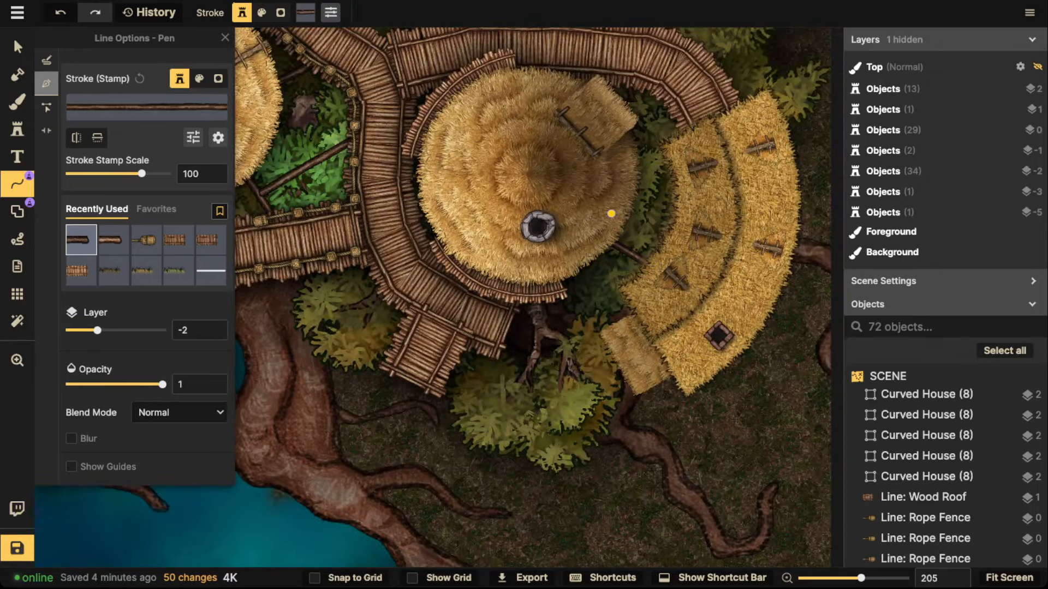
left_click(611, 213)
double_click(676, 232)
left_click(619, 186)
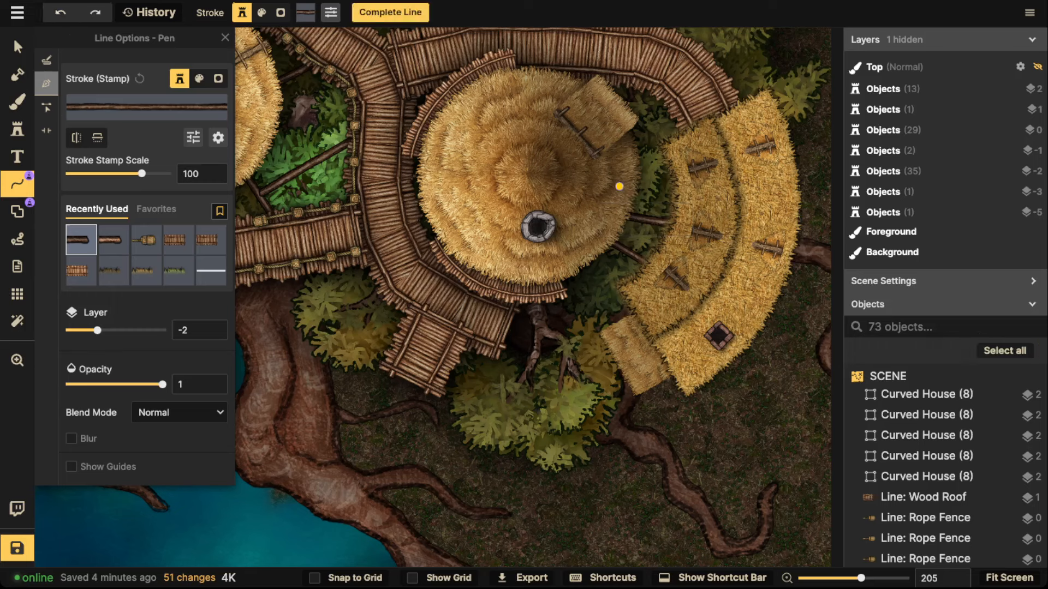
double_click(738, 177)
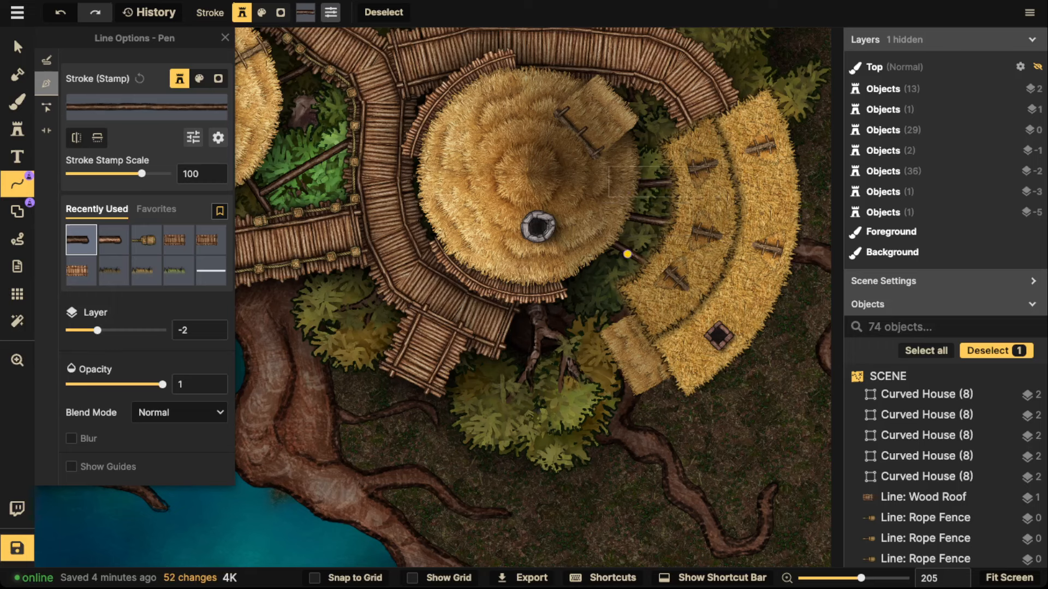
Draw a short brace from the southernmost of the three poles to the curved house and another between the two upper poles.
left_click(627, 254)
double_click(633, 283)
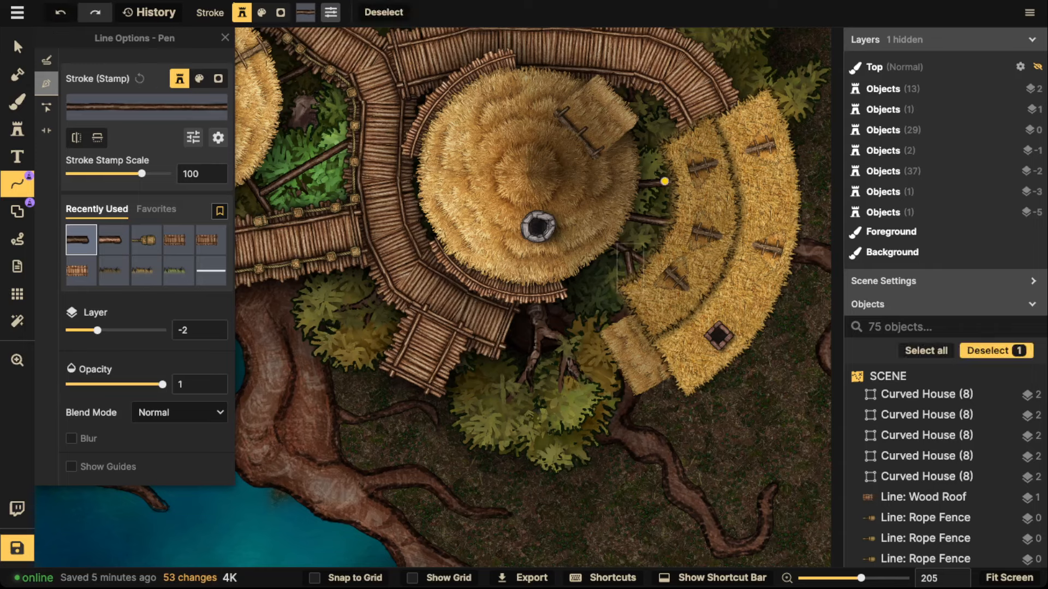
left_click(648, 217)
double_click(669, 185)
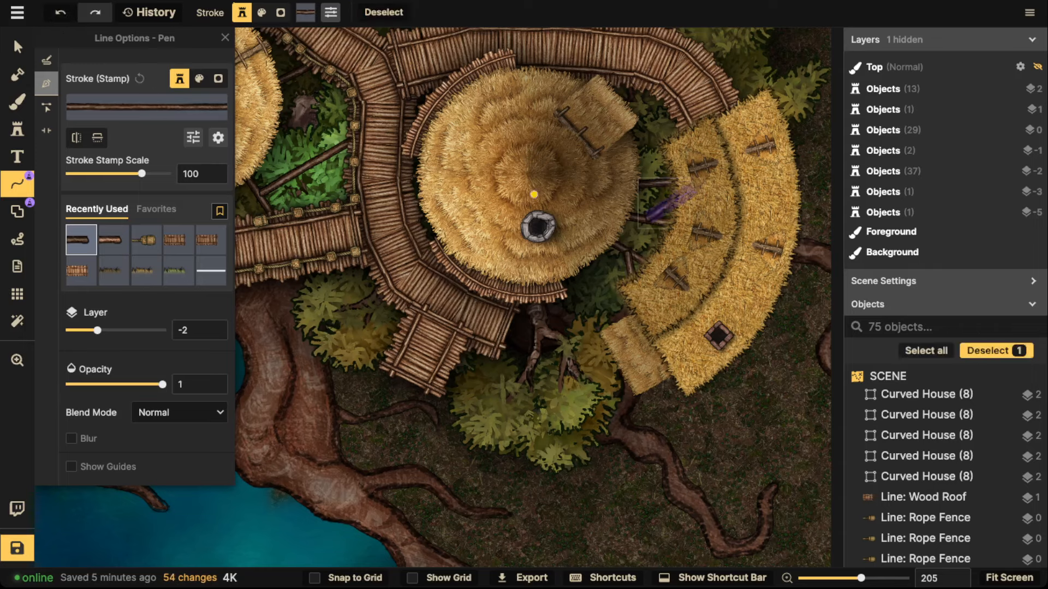
Draw a pole from the southern walkway to the southern round house and another from that walkway to the paired docks' west side.
scroll(532, 186, "down", 2)
left_click_drag(453, 200, 880, 170)
scroll(474, 253, "up", 3)
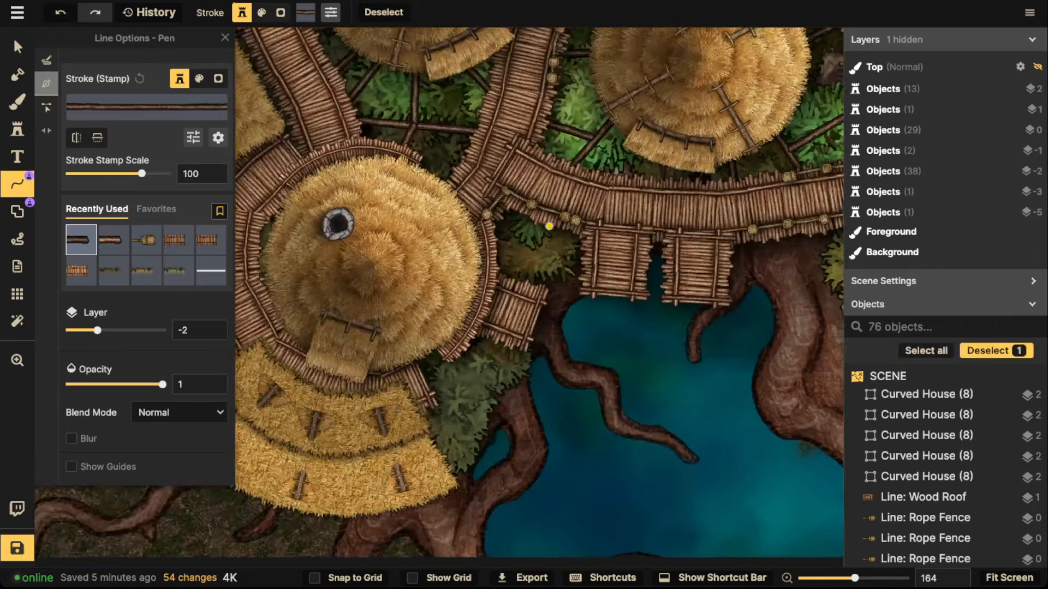
left_click(540, 210)
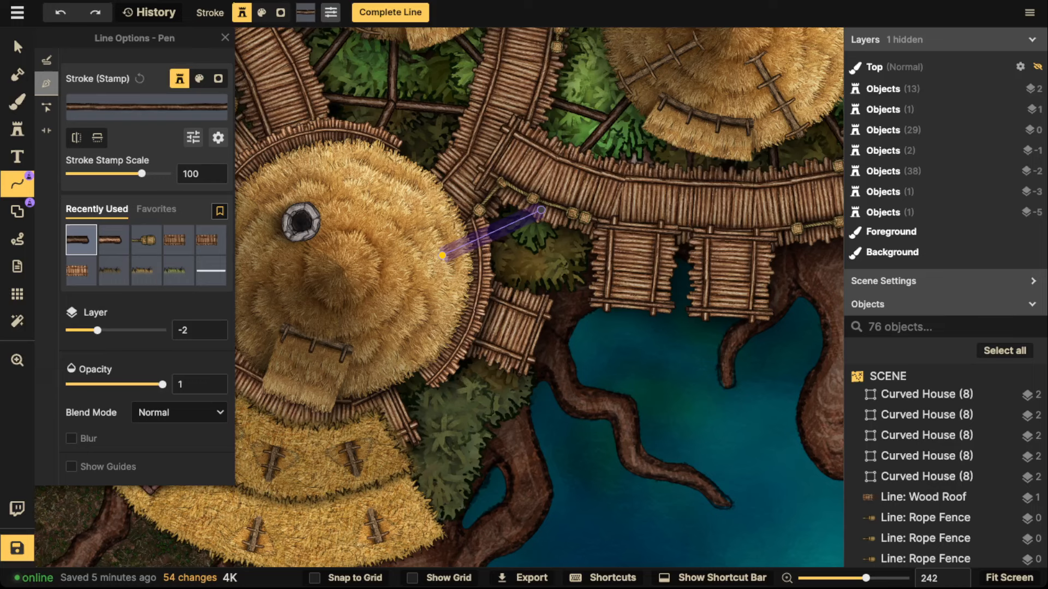
double_click(541, 210)
left_click_drag(564, 213, 582, 247)
key("ctrl+z")
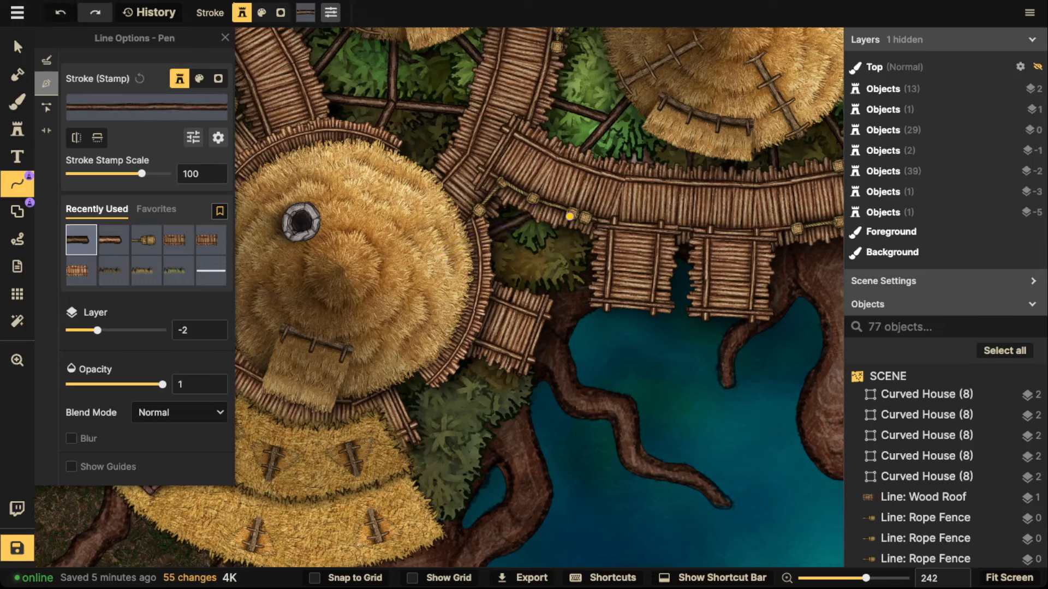
left_click(568, 214)
double_click(599, 279)
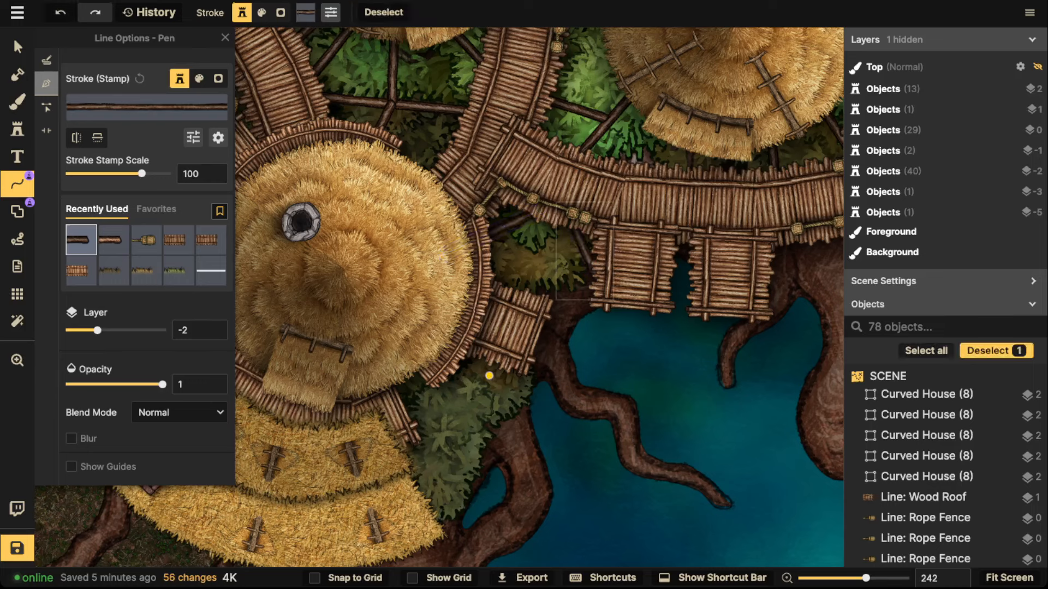
Draw two poles from the southern round house's edge to its small east dock, one on each side of the dock.
left_click(446, 371)
double_click(510, 365)
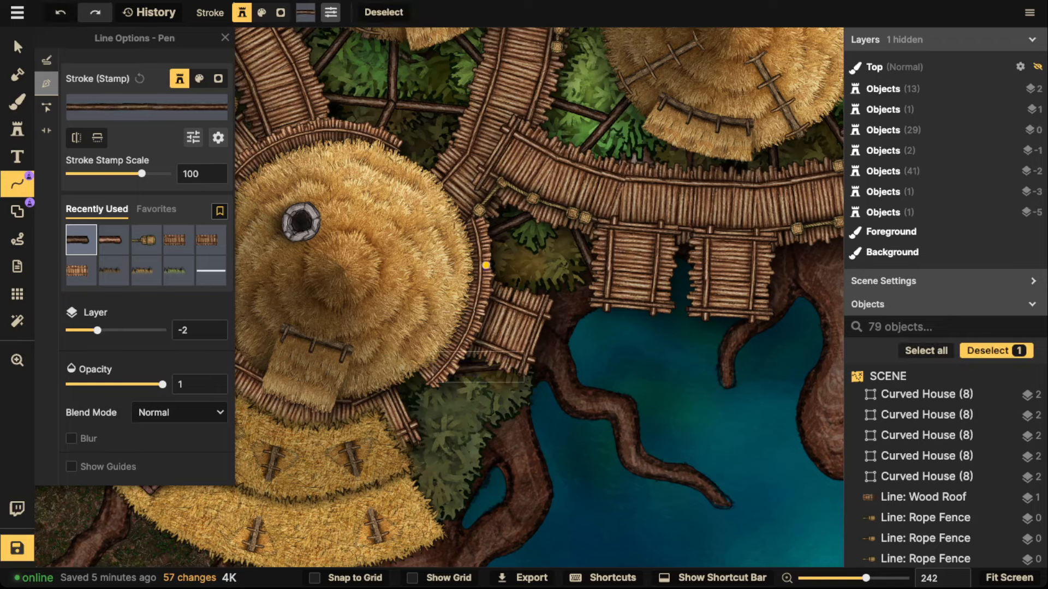
left_click(485, 255)
double_click(532, 300)
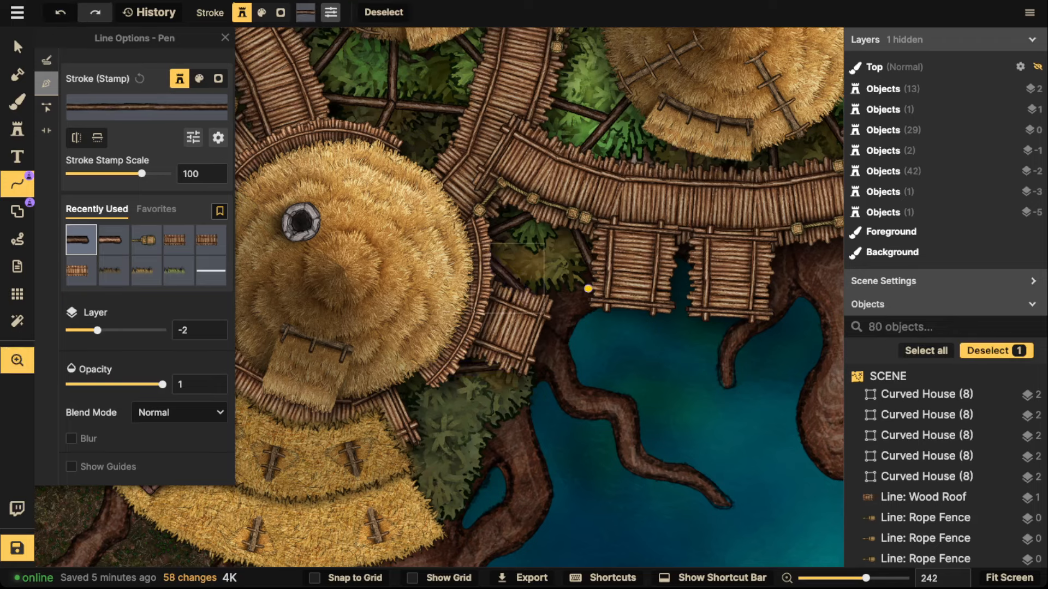
Draw a brace pole from the paired docks' east side up to the southern walkway.
left_click_drag(760, 286, 623, 279)
left_click(619, 293)
double_click(670, 228)
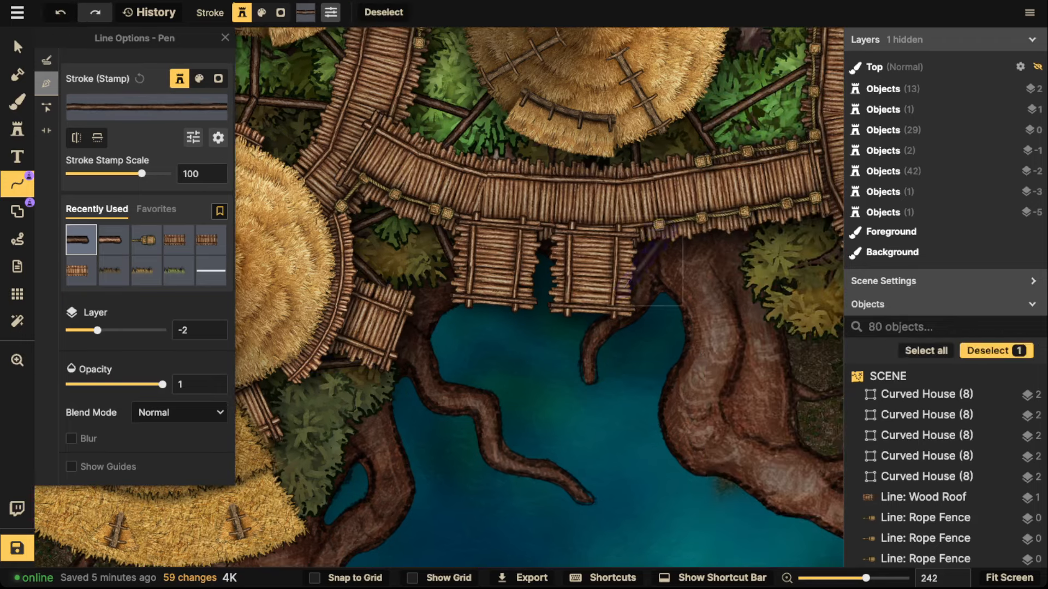
Draw two diagonal poles from the southern round house's west dock to the ring walkway, one on the dock's south side and one on its north.
scroll(655, 229, "down", 2)
left_click_drag(305, 256, 686, 259)
left_click_drag(450, 271, 537, 260)
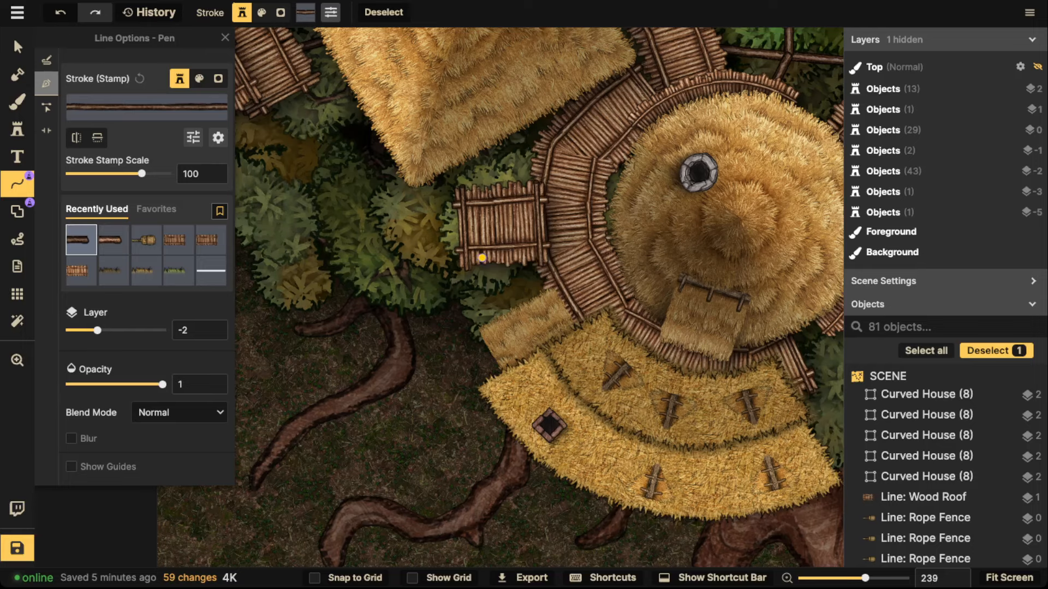
left_click(481, 256)
double_click(550, 285)
left_click(474, 201)
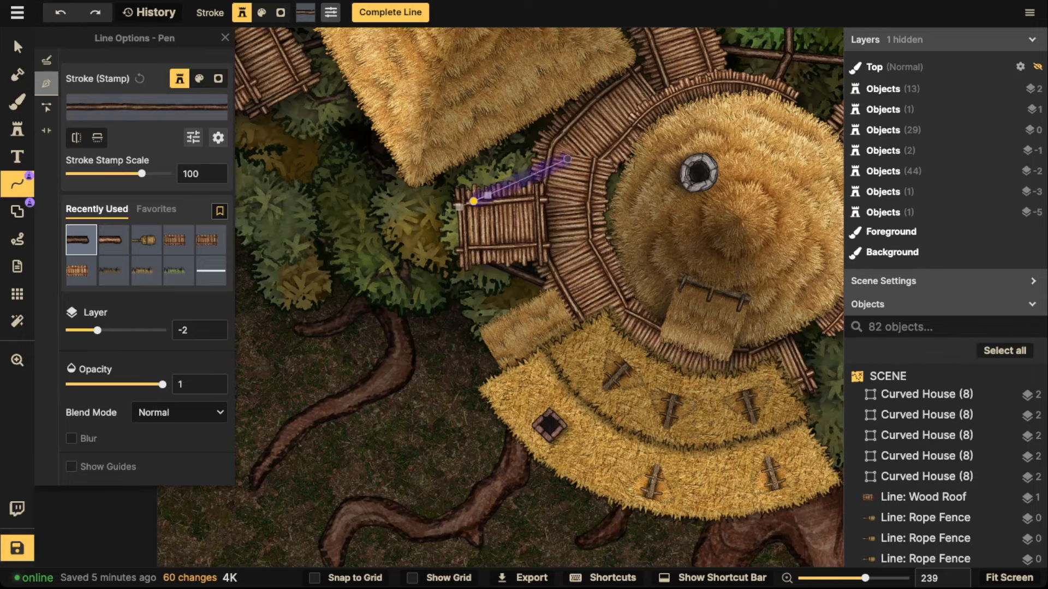
double_click(557, 148)
Draw a brace pole from the dock at the map's west edge to the adjoining walkway's outer side.
scroll(529, 166, "down", 2)
left_click_drag(370, 102, 432, 156)
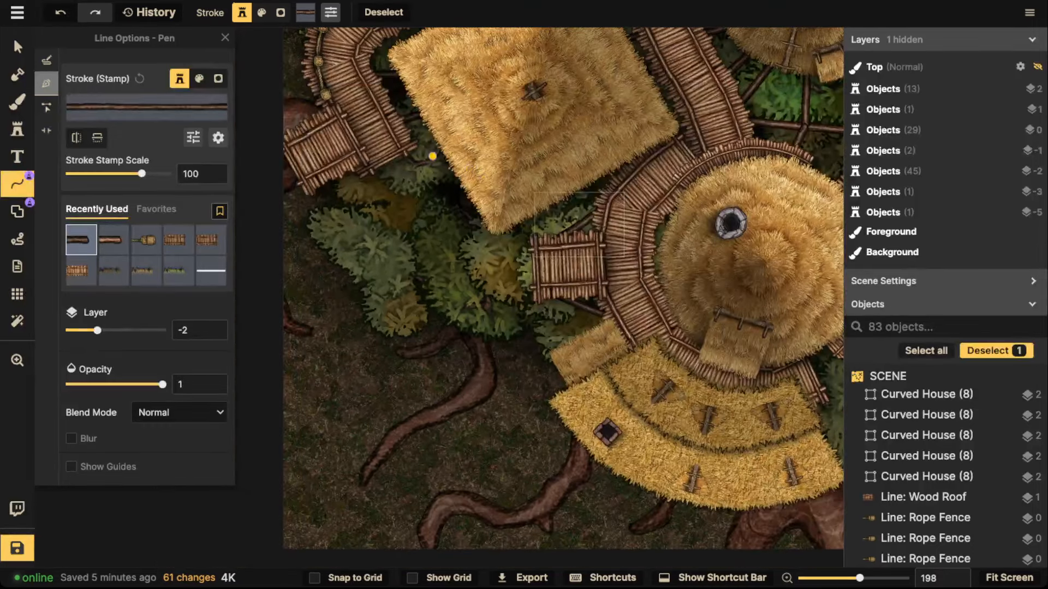
left_click_drag(341, 160, 493, 277)
left_click(446, 246)
double_click(481, 177)
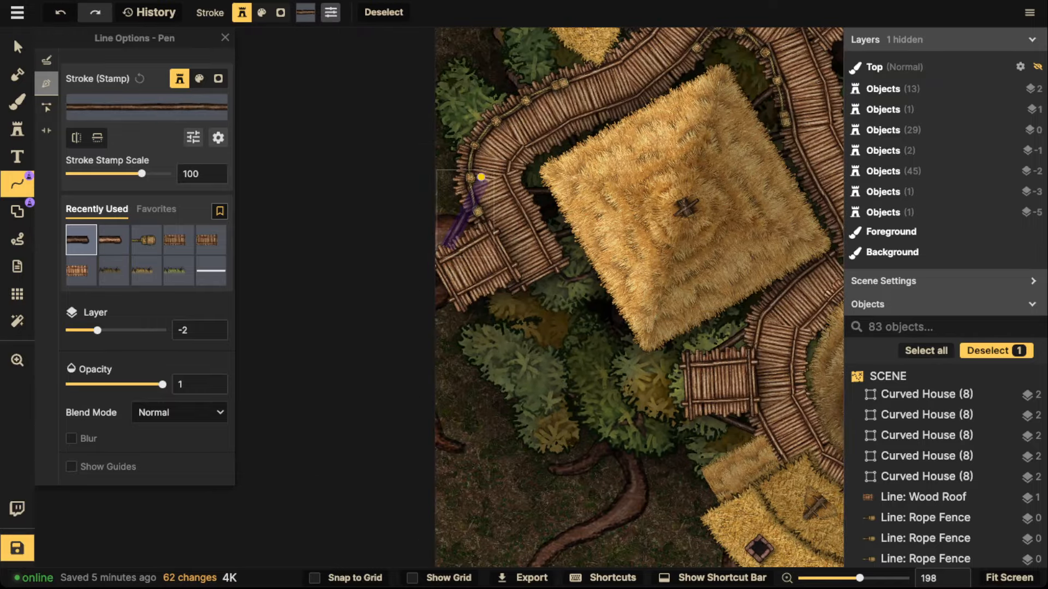
Draw two short support poles from the western curved house's south end to the walkway below it.
left_click_drag(558, 192, 413, 517)
left_click(483, 322)
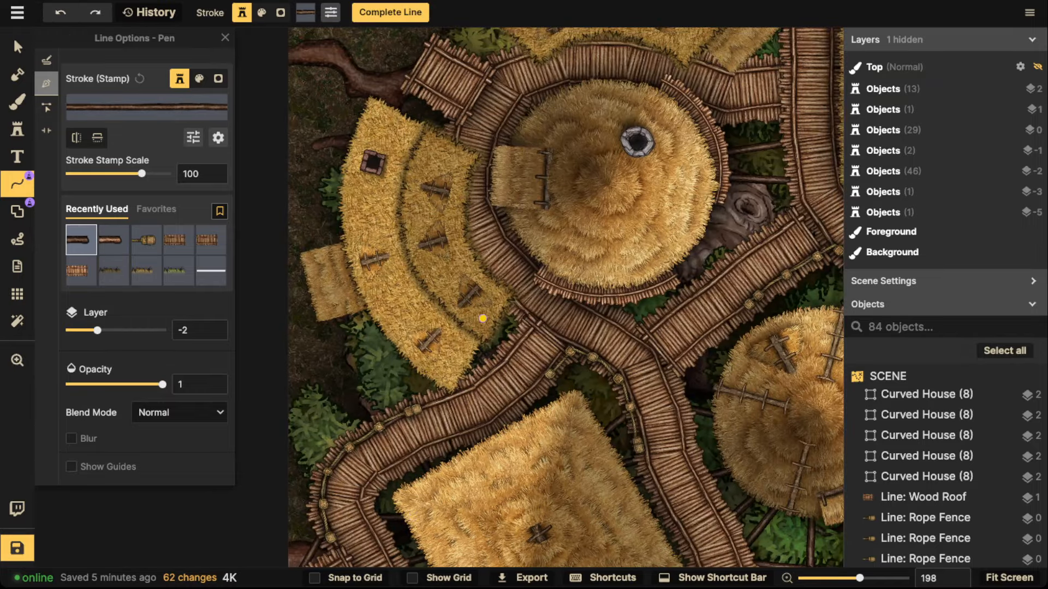
double_click(519, 357)
left_click(504, 365)
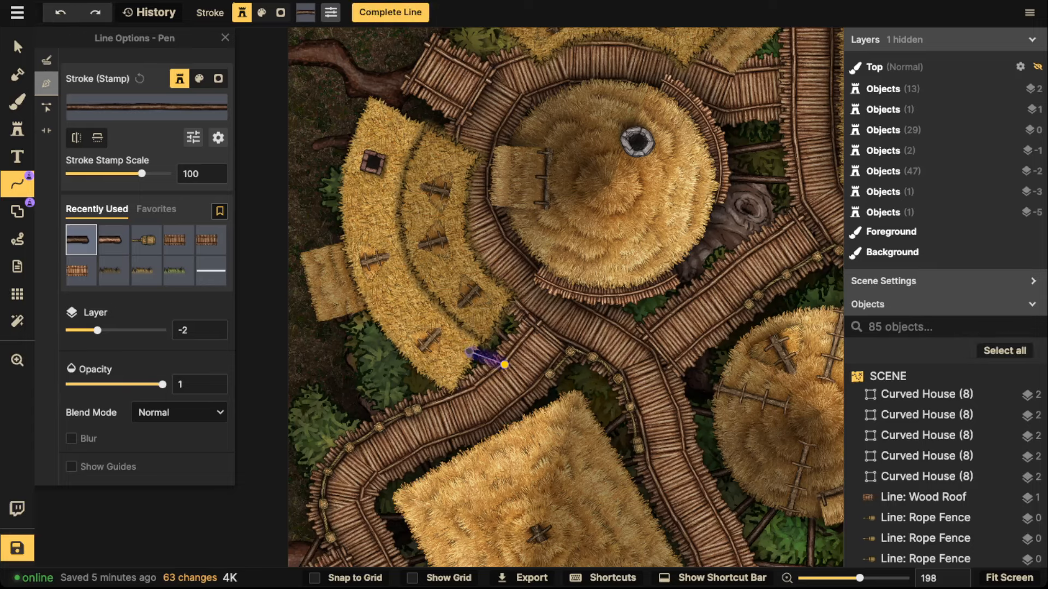
double_click(463, 348)
Draw two support poles from the northern curved house's east end, both reaching the walkway beside the large rectangular house.
scroll(480, 340, "down", 2)
left_click_drag(617, 339, 210, 537)
left_click(355, 242)
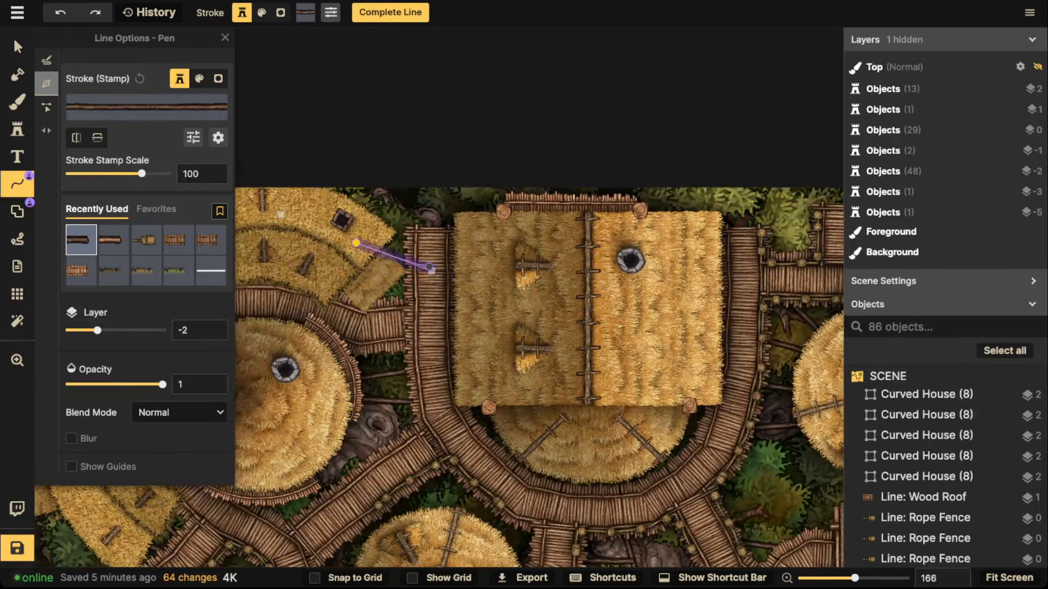
double_click(430, 266)
left_click(377, 271)
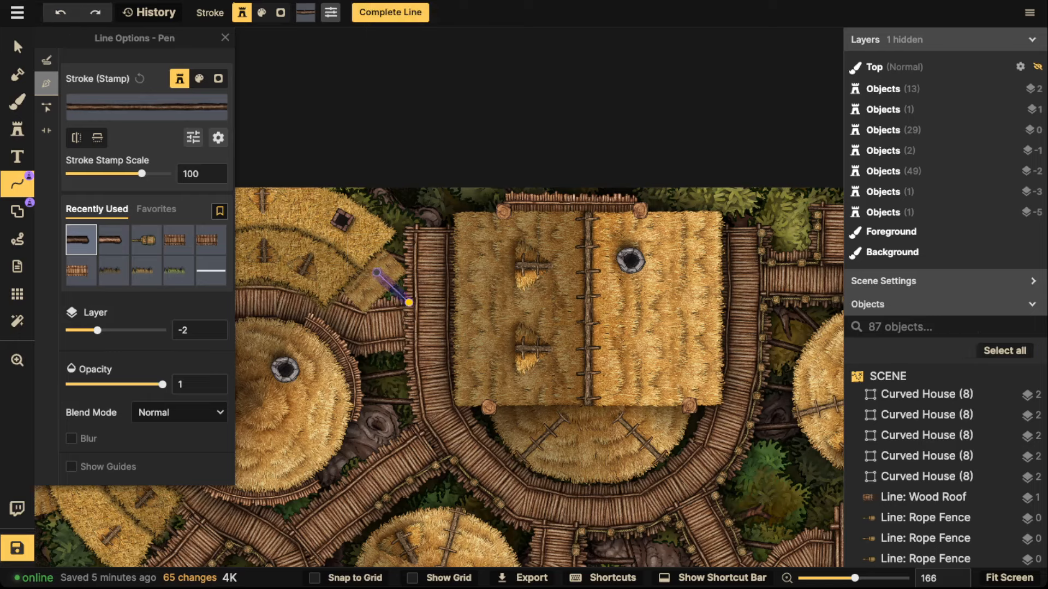
double_click(409, 302)
Draw two diagonal brace poles between the dock at the map's northeast edge and the walkway below, one on each side of the dock.
scroll(545, 256, "down", 2)
left_click_drag(783, 230, 560, 198)
scroll(559, 197, "up", 5)
left_click(525, 227)
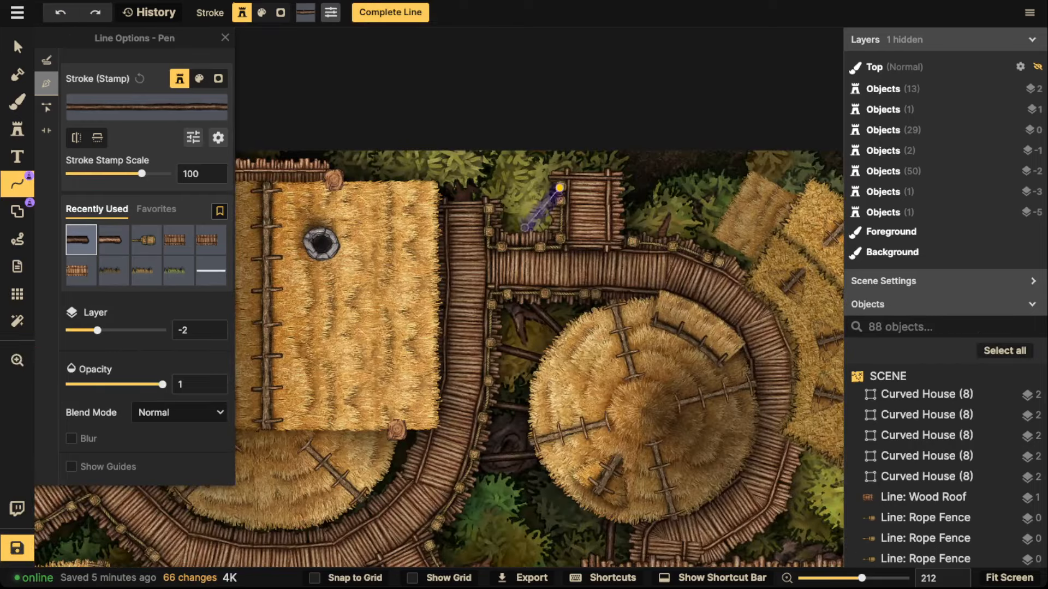
double_click(559, 188)
left_click(608, 185)
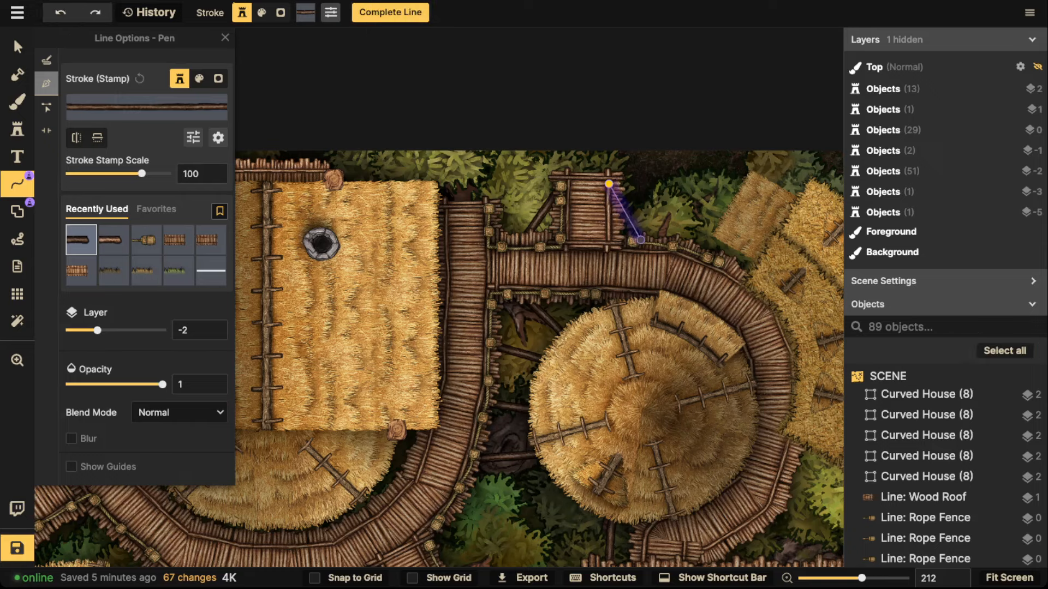
double_click(633, 238)
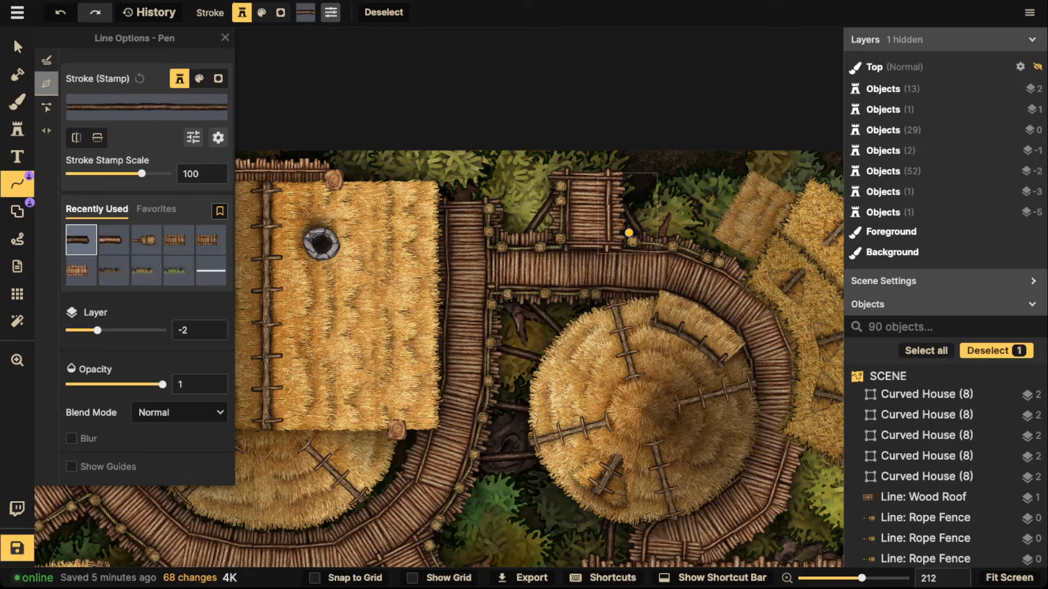
Examine the walkways, docks and houses across the whole map for places that still need support poles.
left_click(18, 47)
scroll(496, 290, "down", 3)
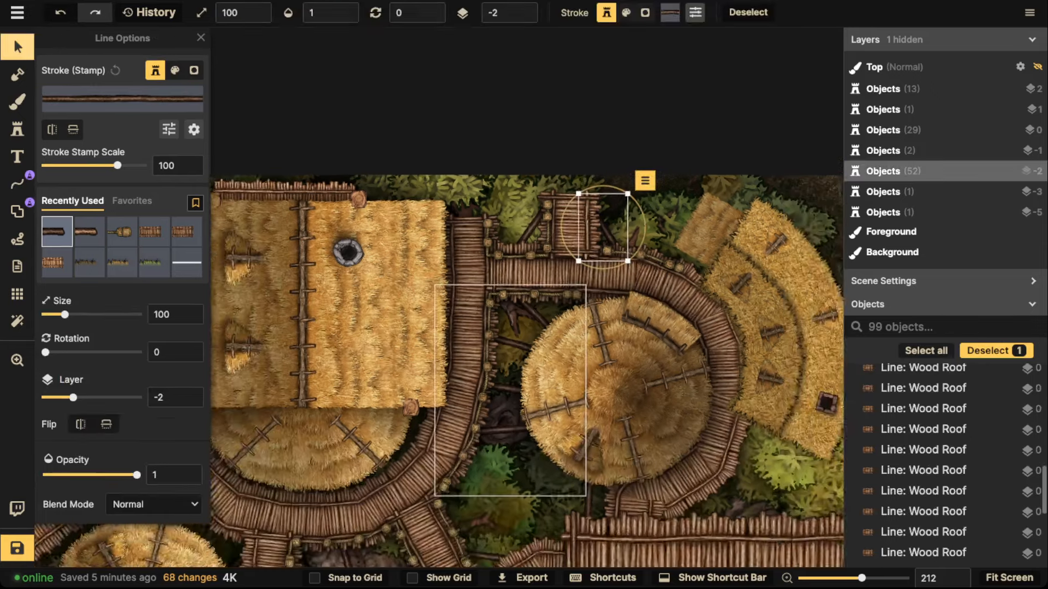
key("space")
left_click_drag(497, 290, 435, 194)
left_click_drag(456, 463, 739, 236)
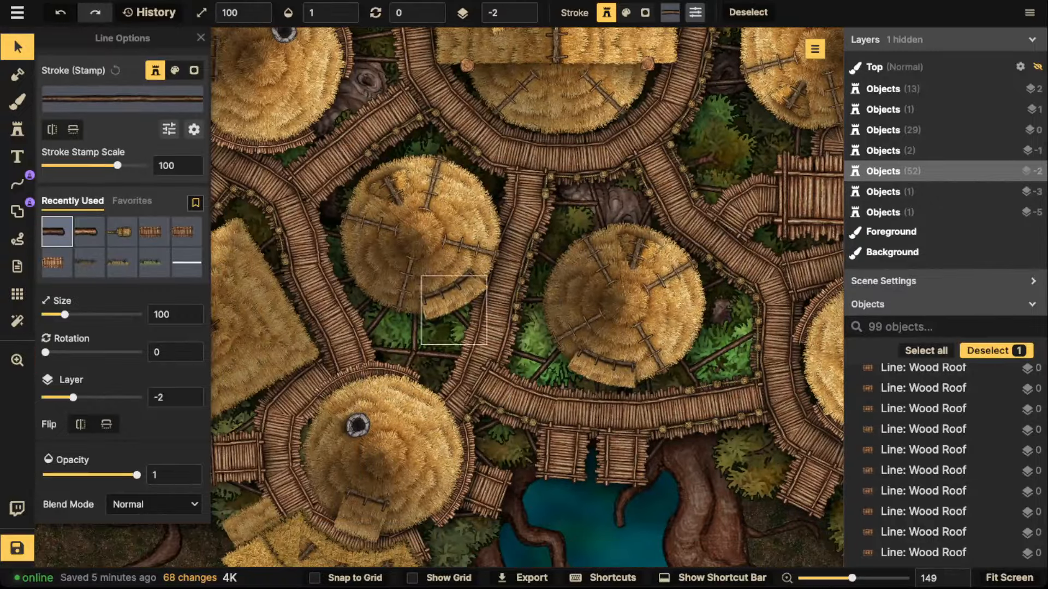
scroll(540, 357, "down", 2)
key("space")
left_click_drag(540, 357, 657, 353)
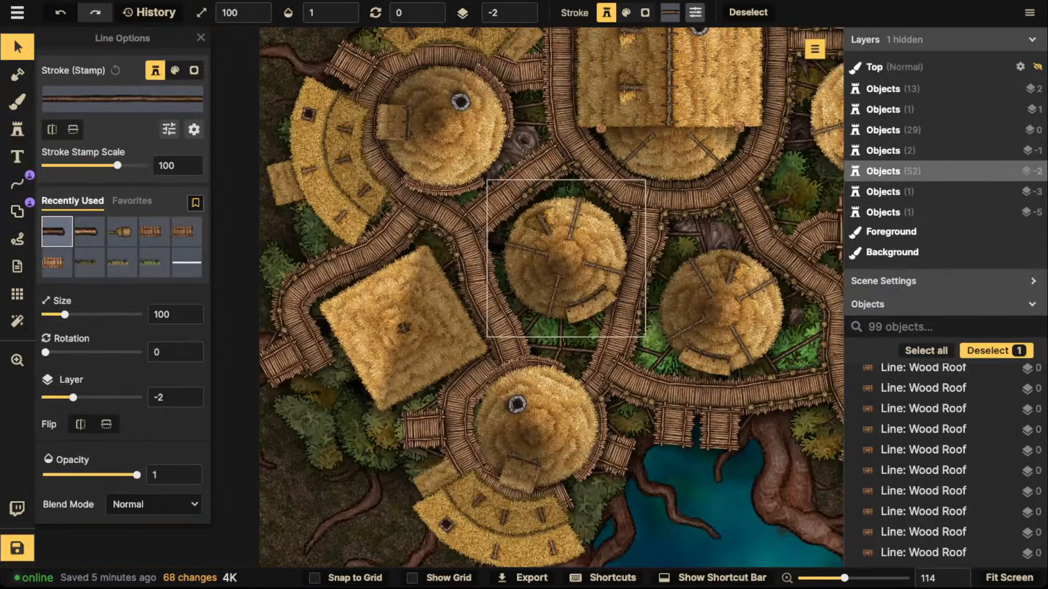
scroll(436, 249, "down", 1)
key("space")
left_click_drag(737, 328, 517, 243)
scroll(560, 229, "left", 3)
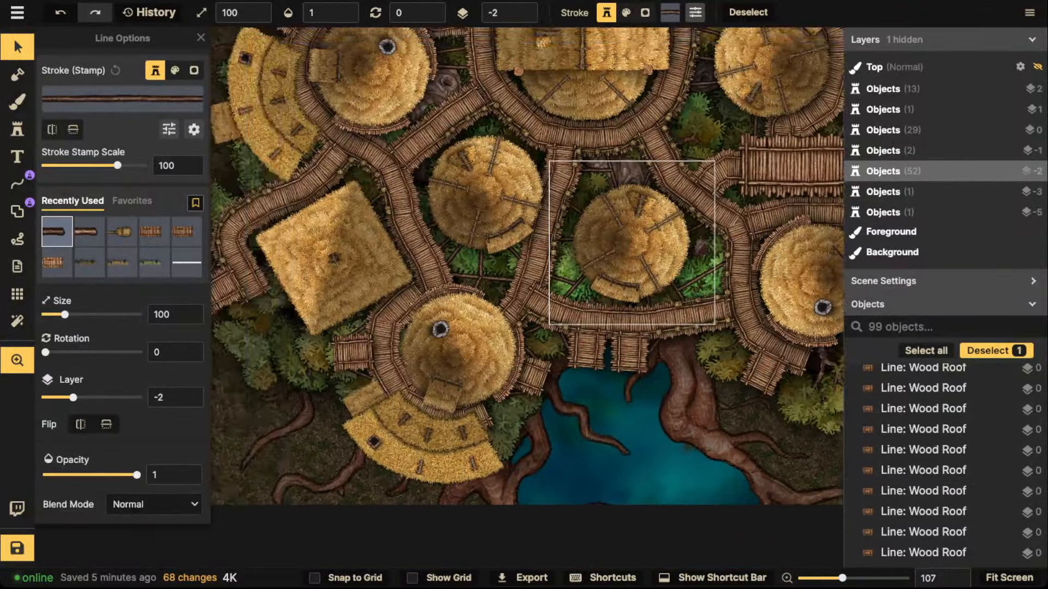
scroll(559, 229, "down", 4)
scroll(569, 273, "up", 2)
scroll(569, 273, "left", 1)
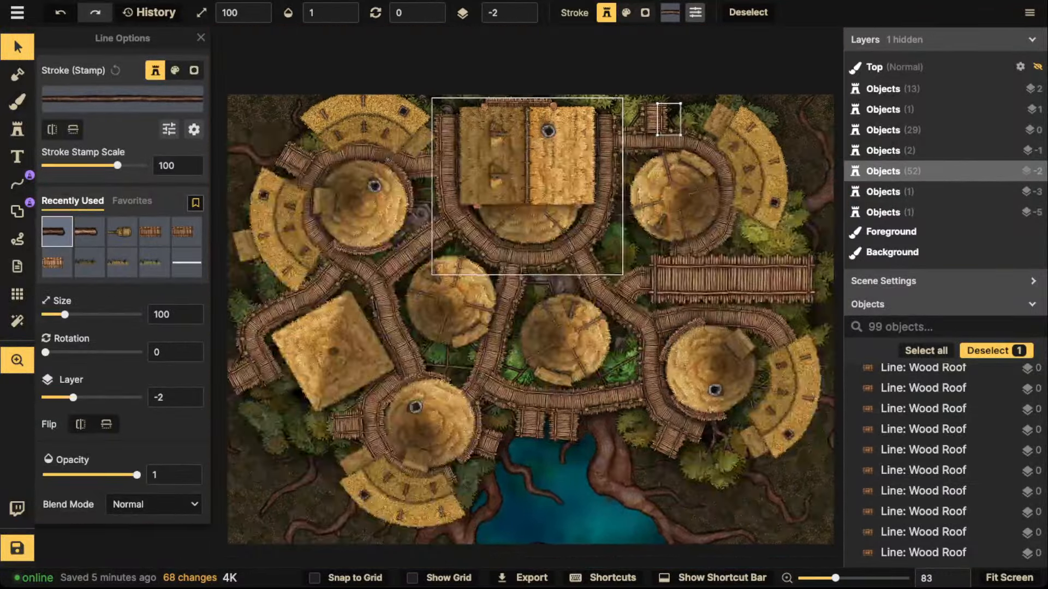
scroll(569, 273, "down", 1)
scroll(569, 278, "left", 2)
scroll(569, 279, "up", 2)
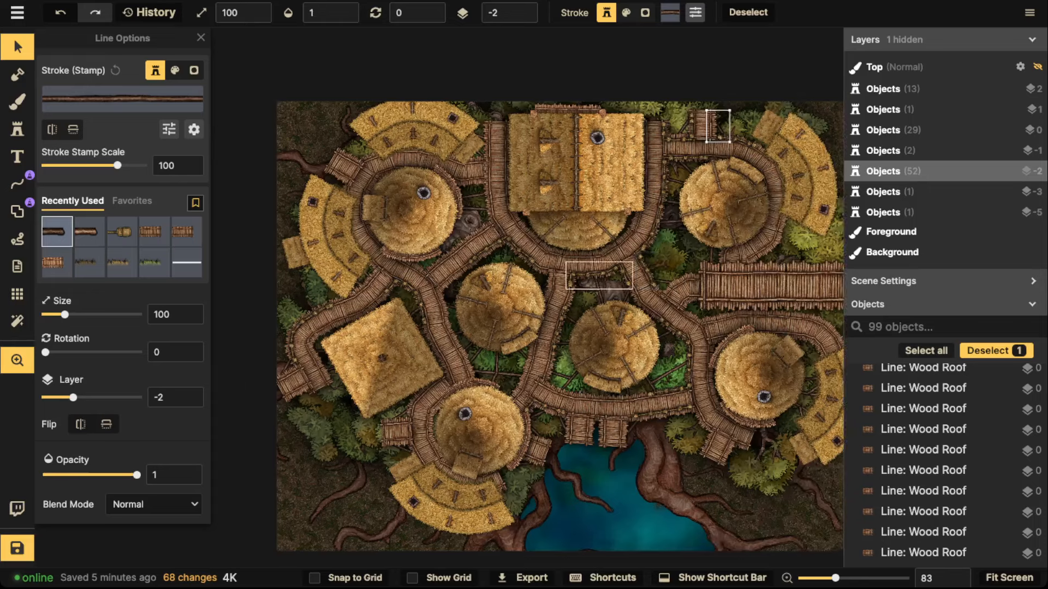
scroll(622, 262, "right", 5)
scroll(622, 262, "up", 2)
scroll(573, 251, "up", 5)
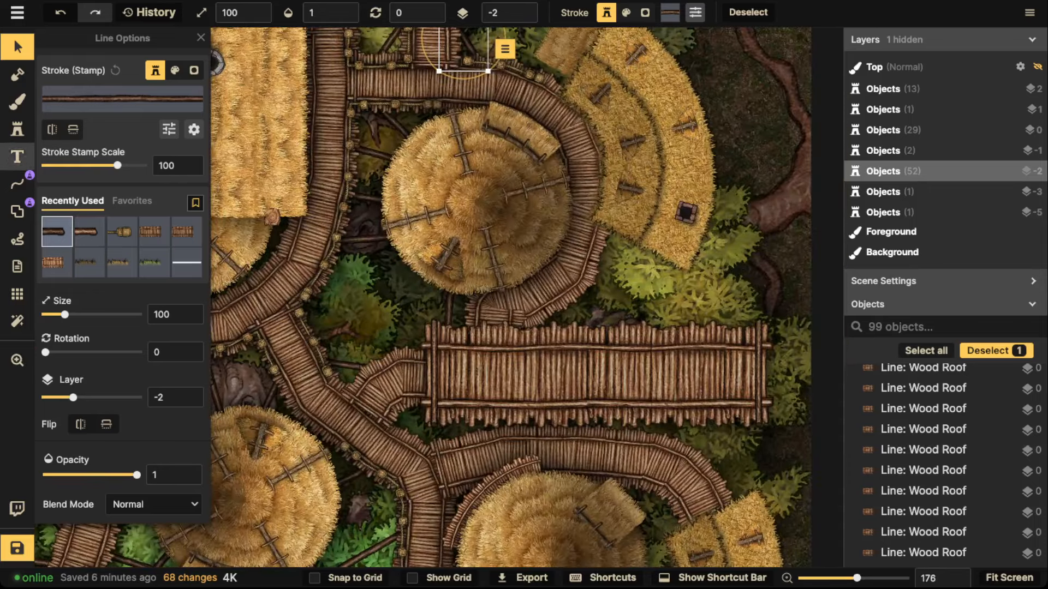
Draw a pole from the northeastern curved house's south end to the ring walkway, plus a short pole linking it to the house.
left_click(17, 184)
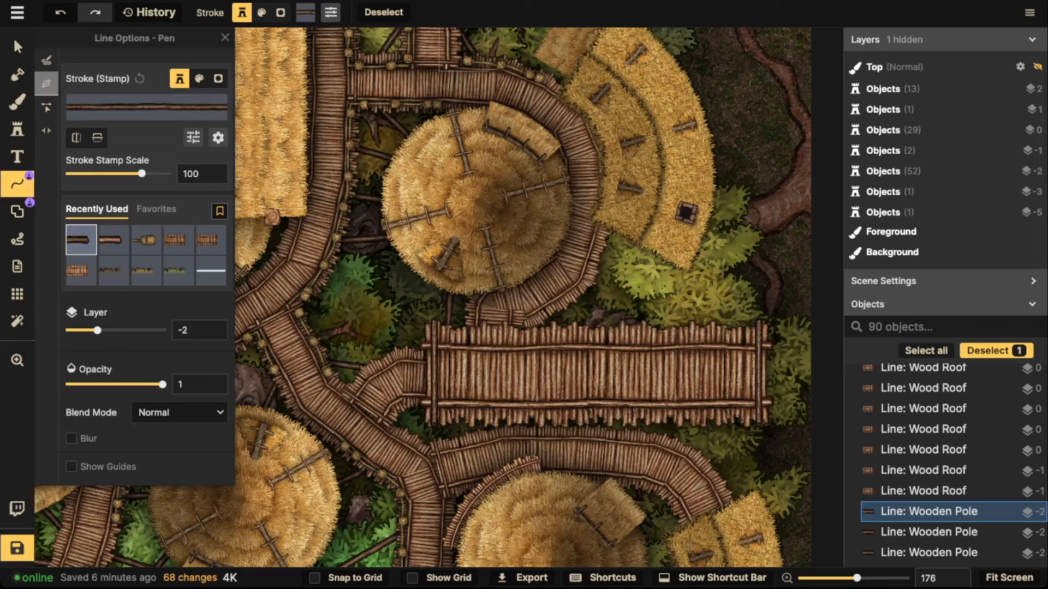
left_click(670, 252)
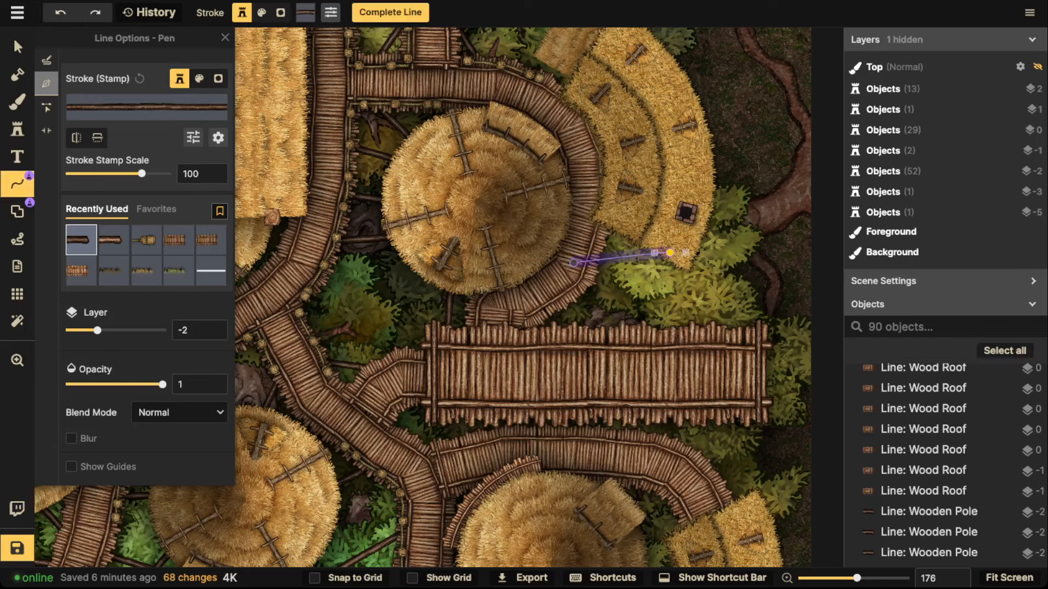
double_click(573, 262)
left_click(625, 254)
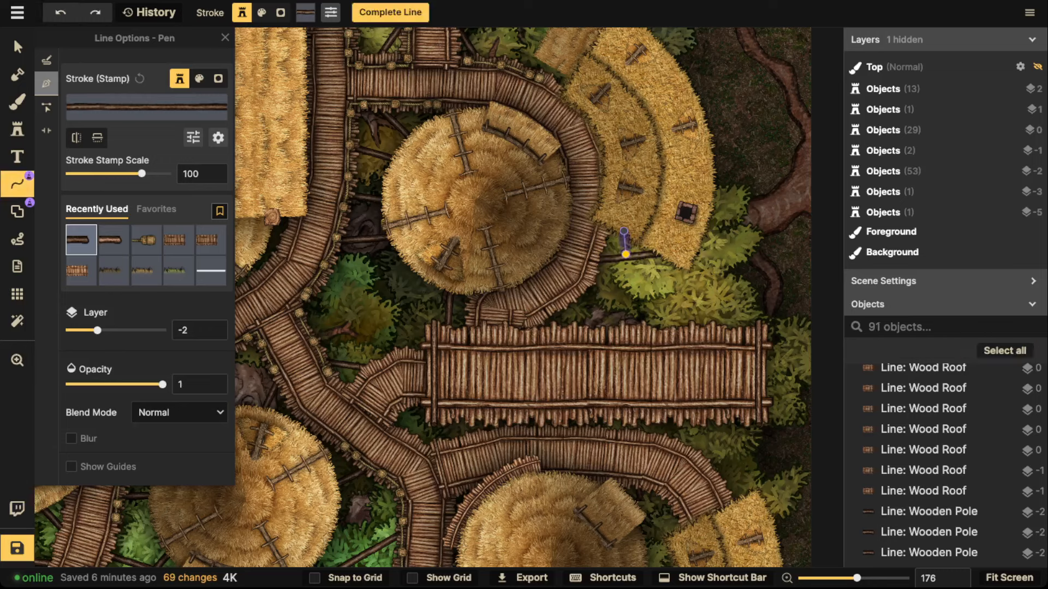
double_click(626, 255)
Draw two poles down to the long platform's north edge, one from the ring walkway and one from the curved house's cross pole.
double_click(575, 287)
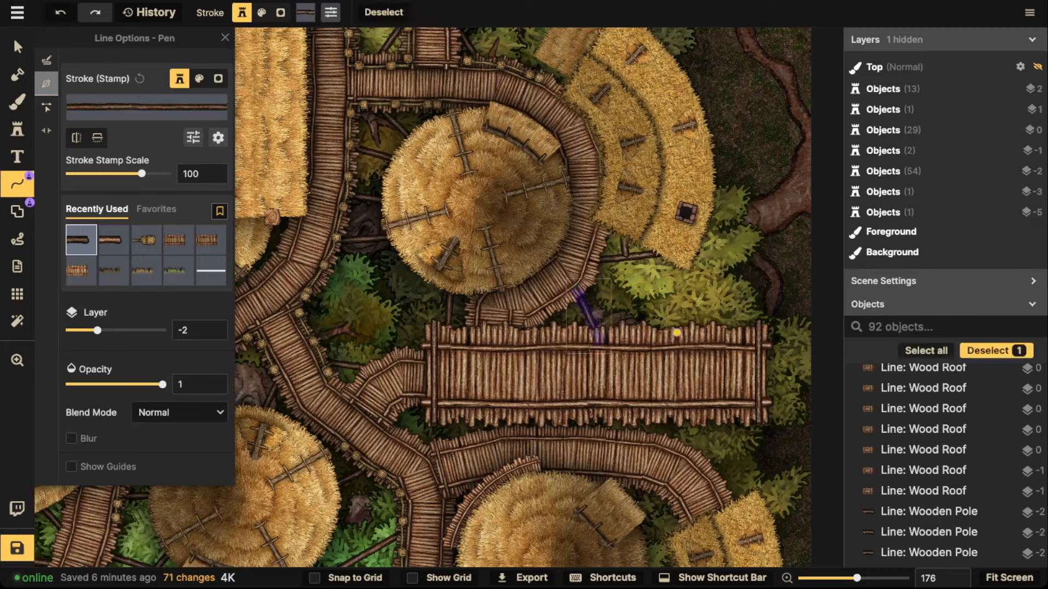
left_click_drag(657, 342, 657, 323)
double_click(656, 343)
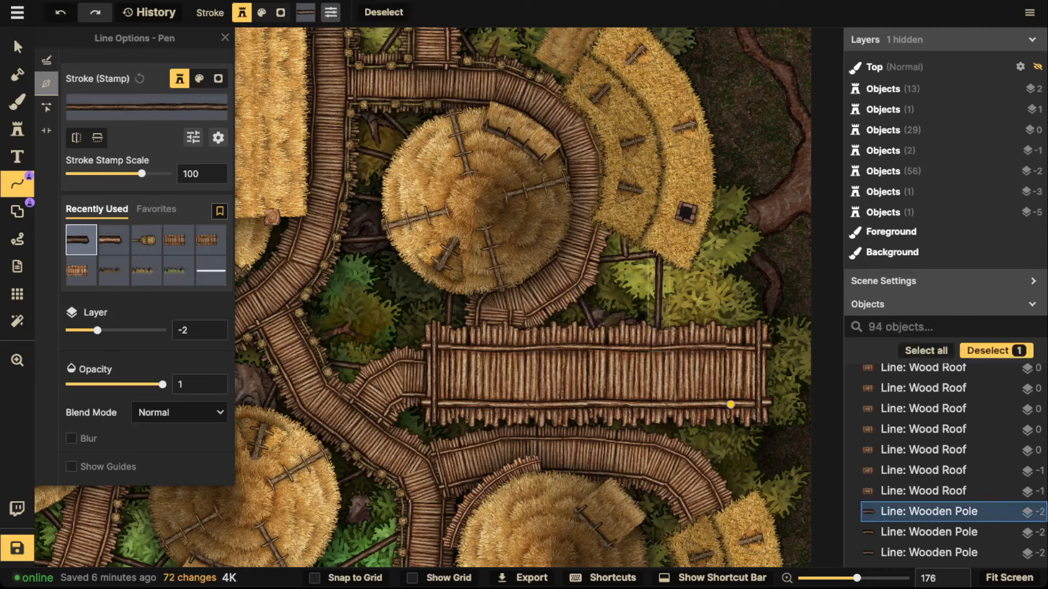
Draw a pole between the long platform's south edge and the curved walkway, and two diagonal braces from its northern vertical pole to the platform.
left_click_drag(696, 459, 718, 428)
double_click(718, 416)
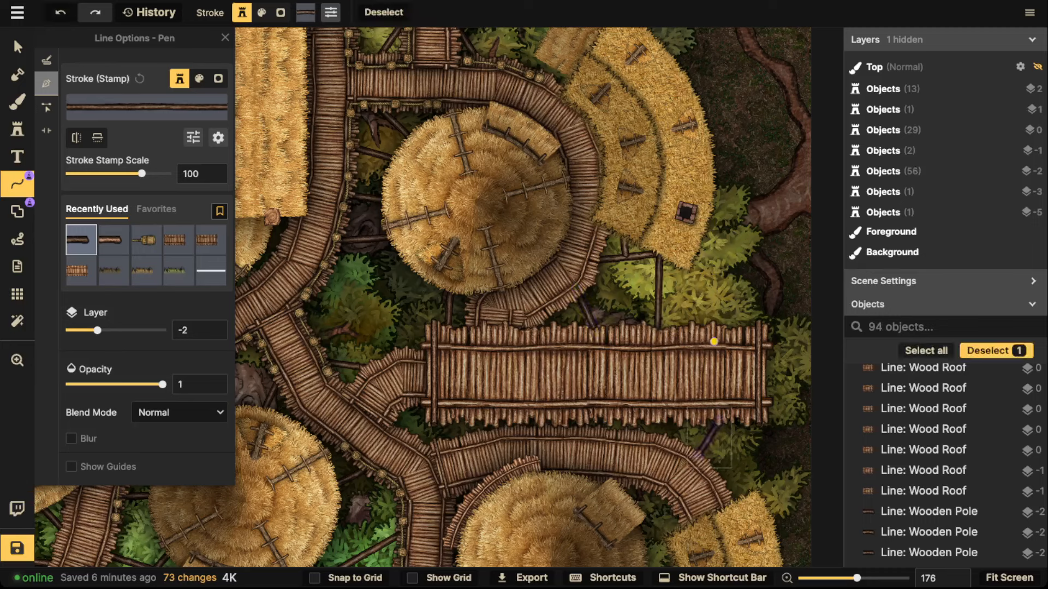
left_click_drag(692, 320, 719, 334)
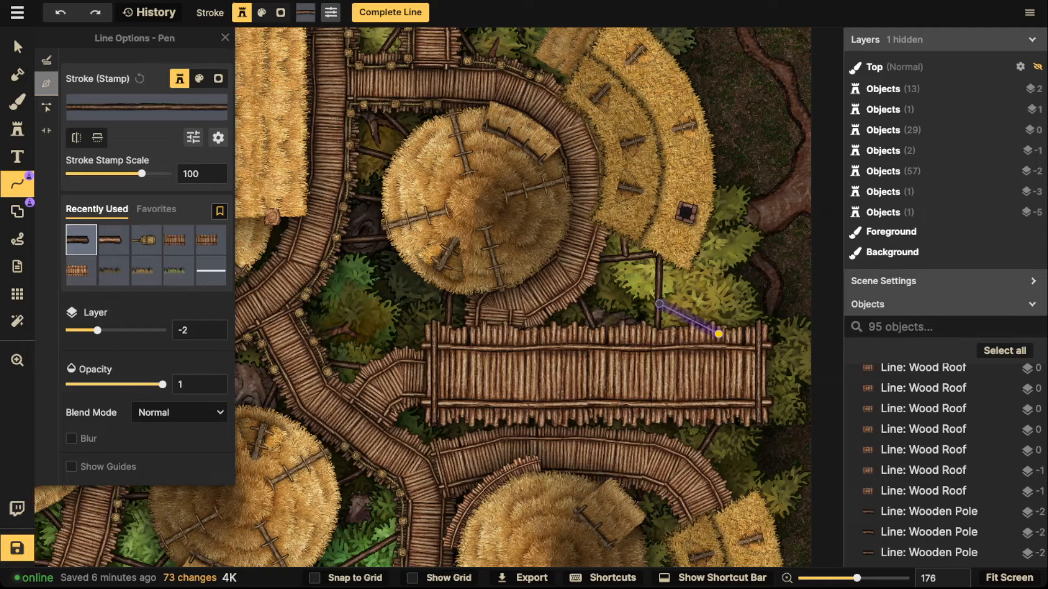
double_click(659, 304)
left_click(611, 333)
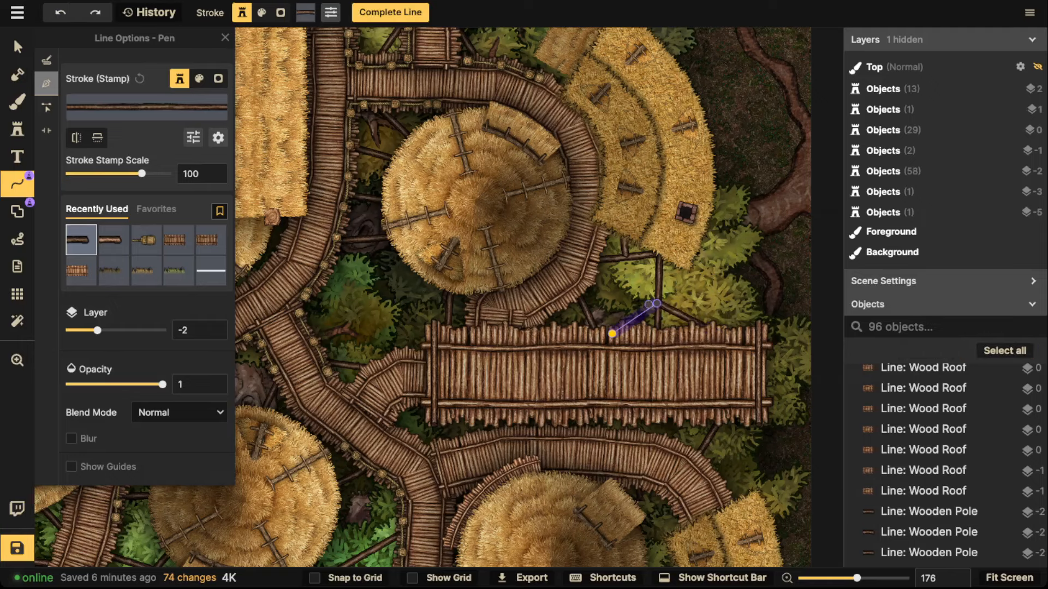
double_click(656, 303)
Save the map with the finished support poles.
scroll(643, 201, "down", 2)
left_click_drag(511, 199, 827, 1)
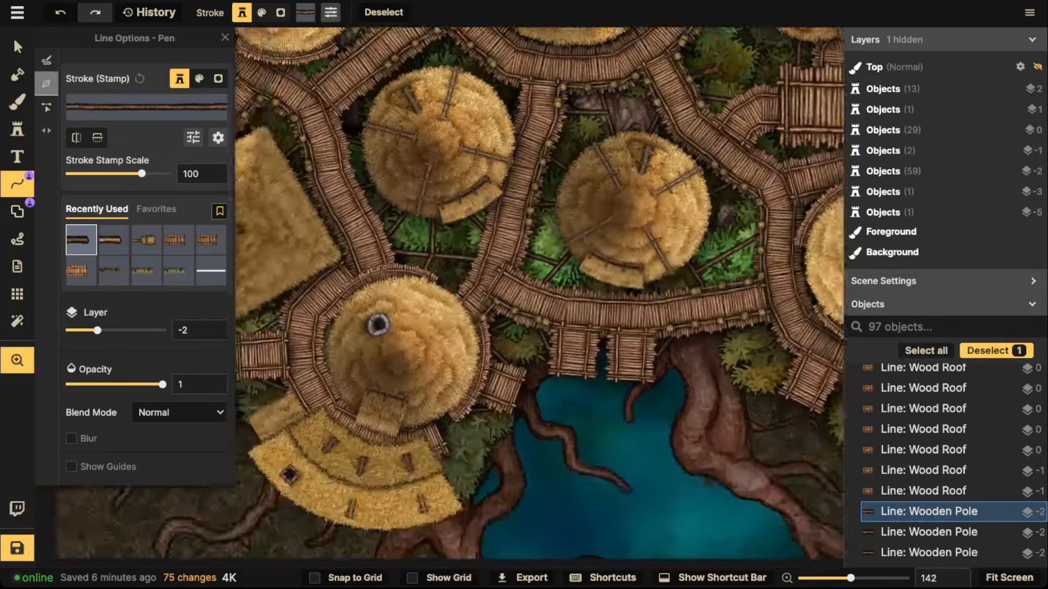
left_click_drag(600, 346, 535, 414)
scroll(617, 218, "down", 4)
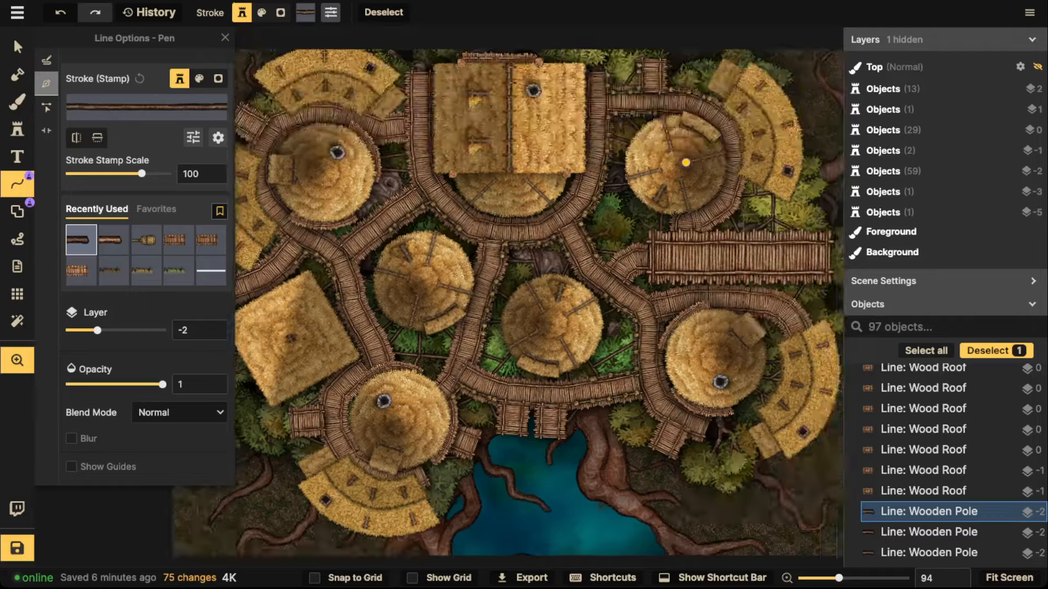
scroll(685, 163, "down", 1)
key("ctrl+s")
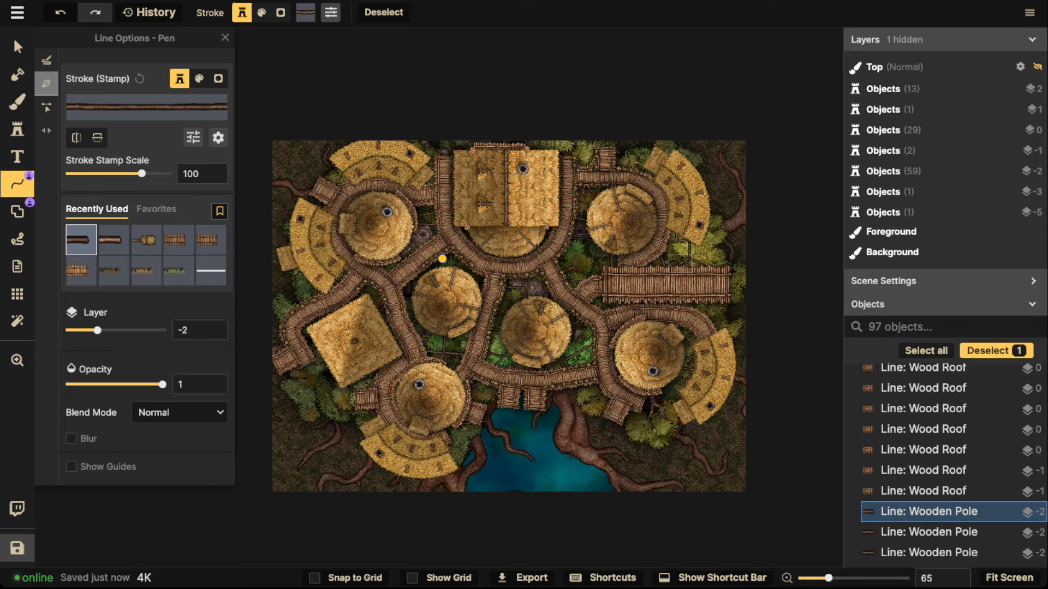
Select all the houses, walkways, fences and poles on the map, lock them and clear the selection.
scroll(558, 264, "up", 4)
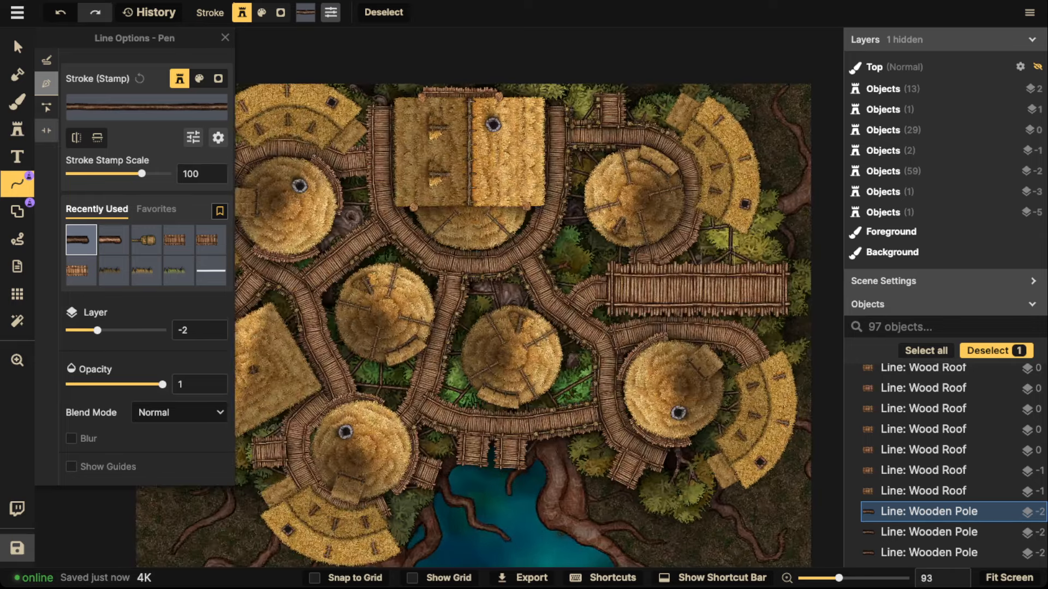
left_click(17, 46)
scroll(798, 325, "down", 2)
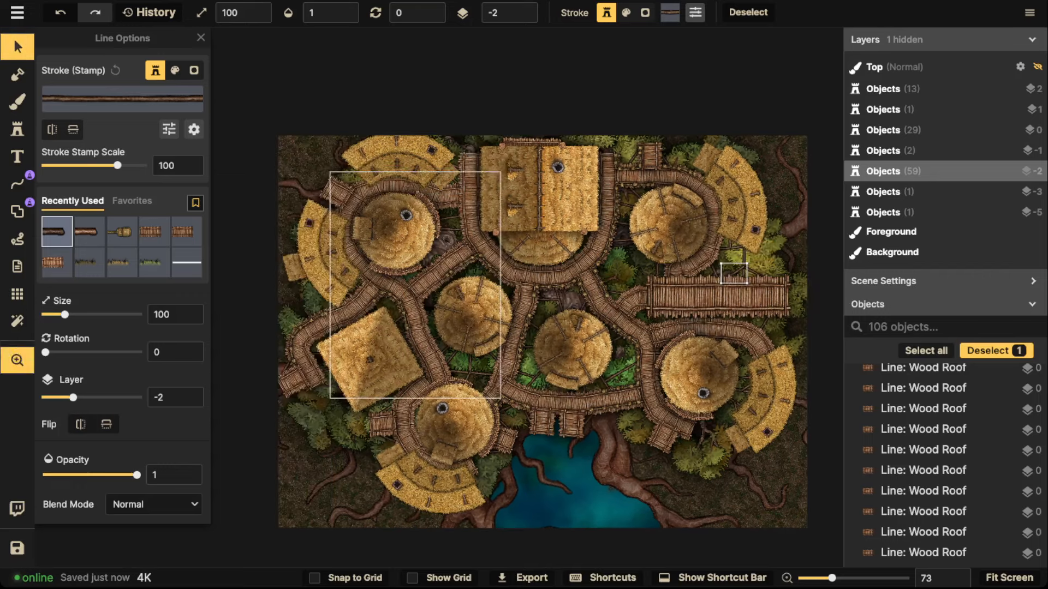
left_click_drag(243, 77, 843, 567)
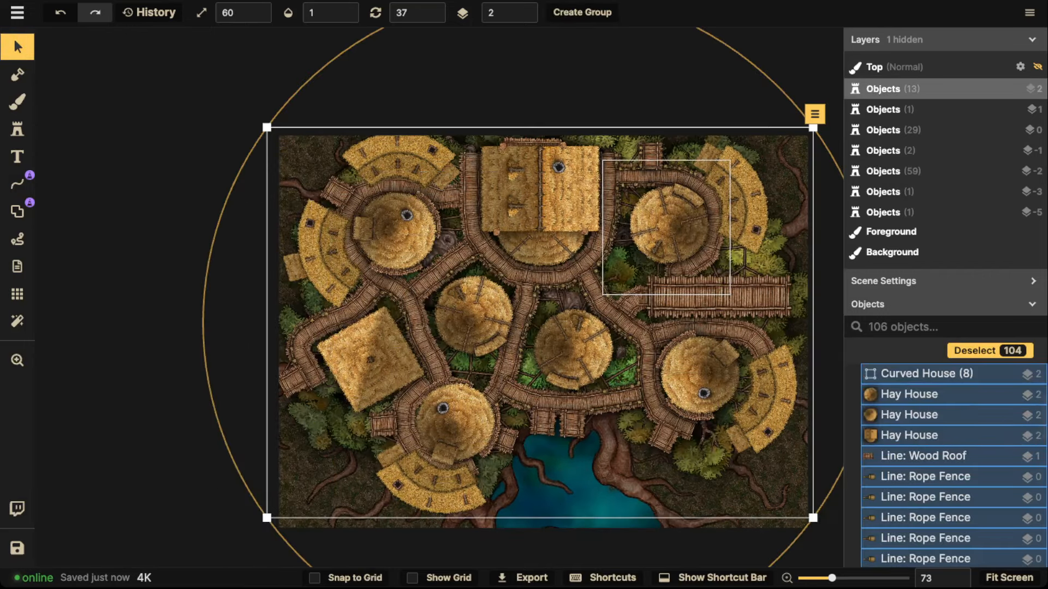
key("ctrl+l")
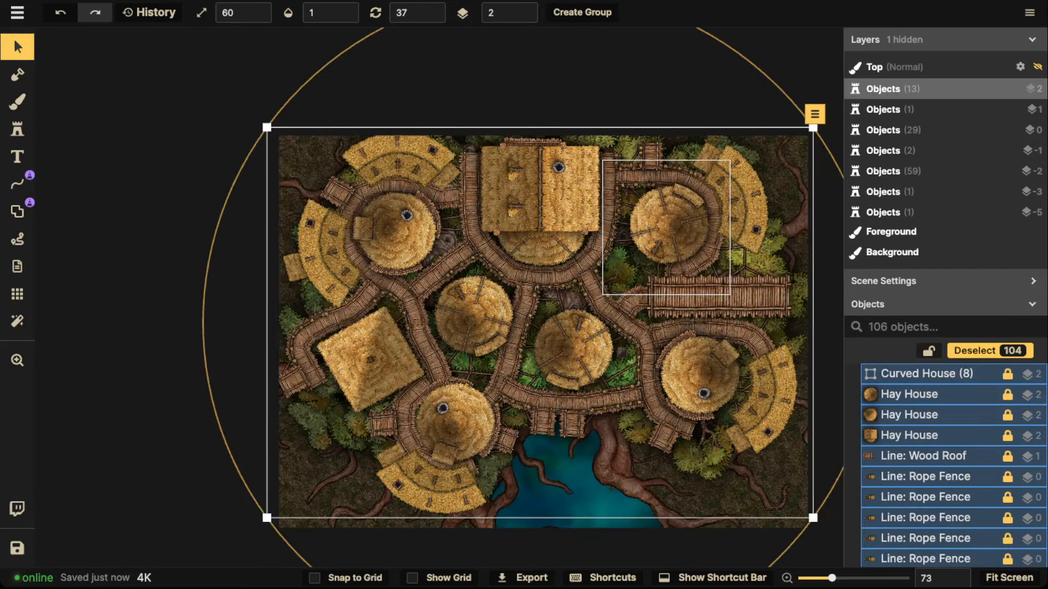
key("Escape")
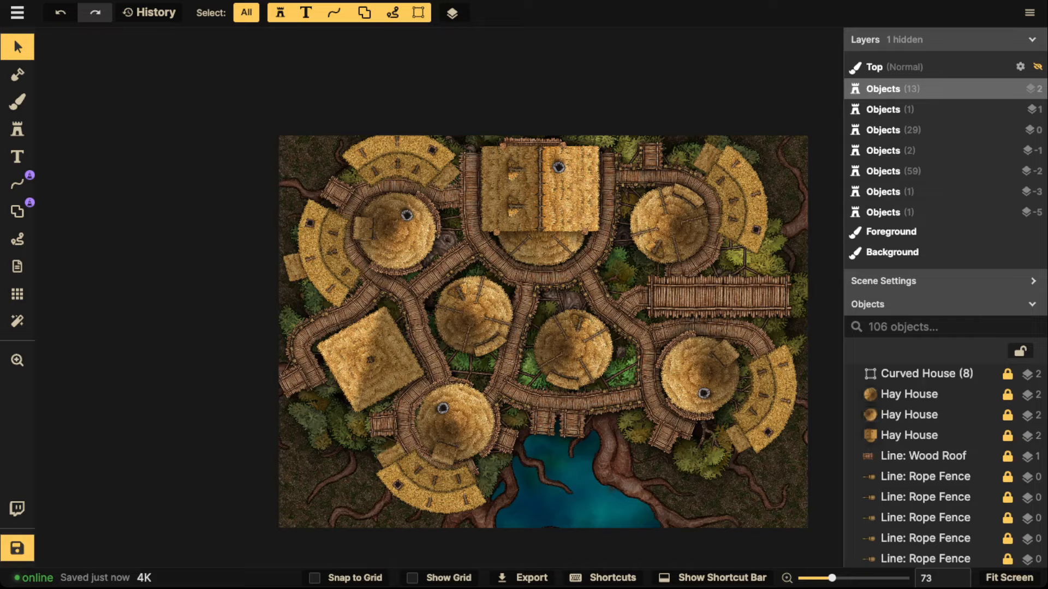
Search the stamp catalog for "wheel" and choose the wheelbarrow stamp from Farmstead: Crops and Harvest for the long eastern platform.
scroll(619, 262, "down", 1)
left_click_drag(619, 262, 506, 257)
scroll(513, 260, "up", 3)
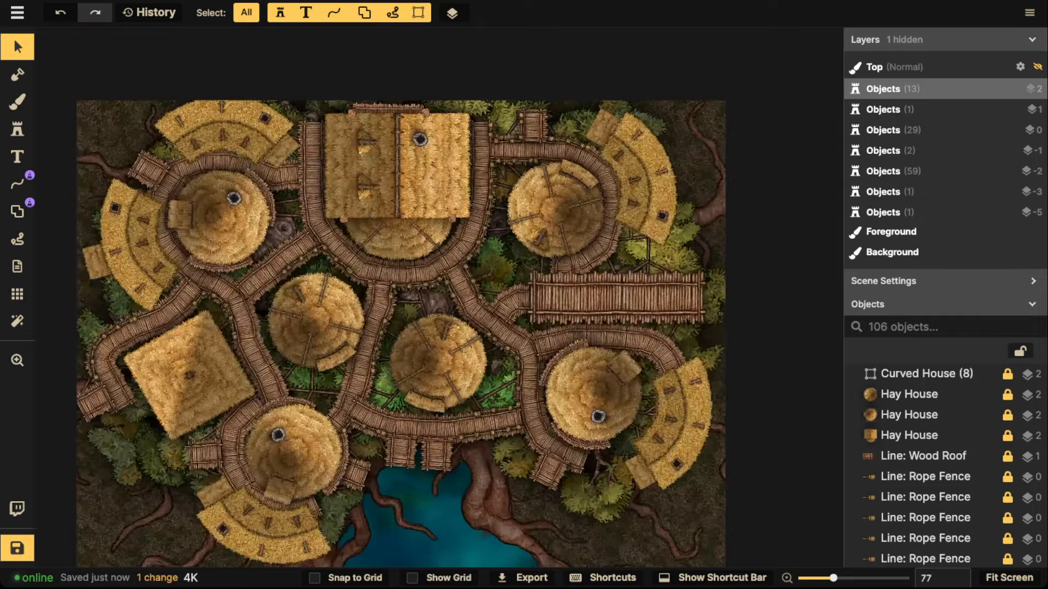
scroll(595, 264, "up", 7)
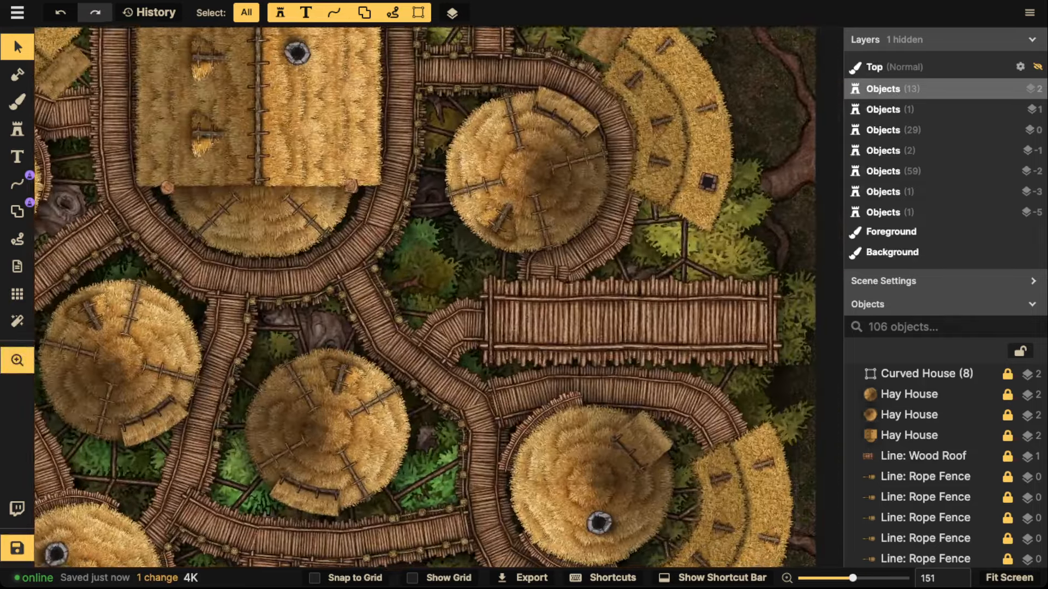
left_click_drag(627, 304, 490, 297)
scroll(584, 303, "up", 2)
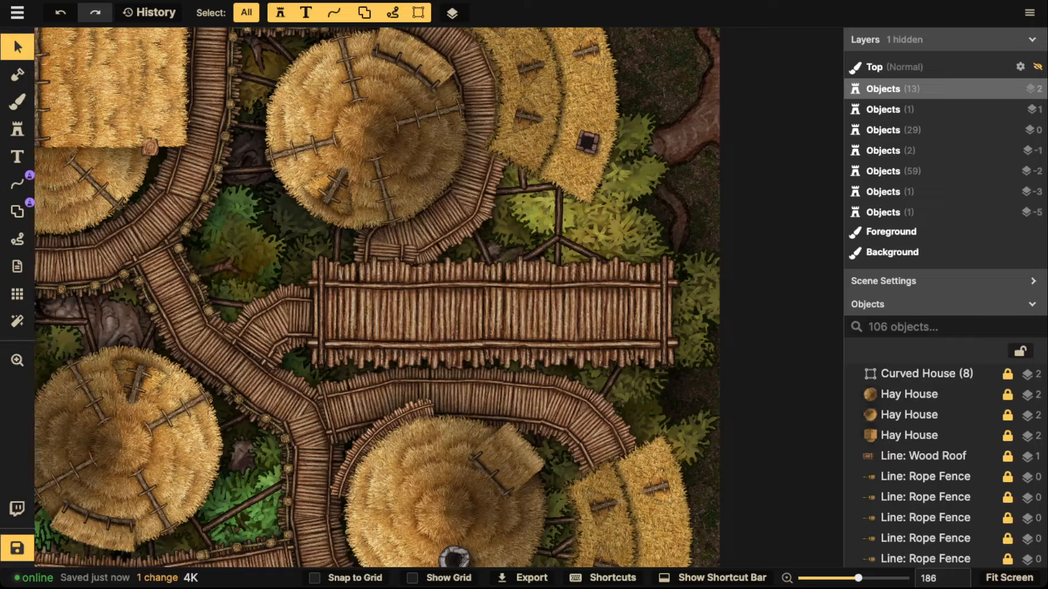
scroll(616, 295, "up", 3)
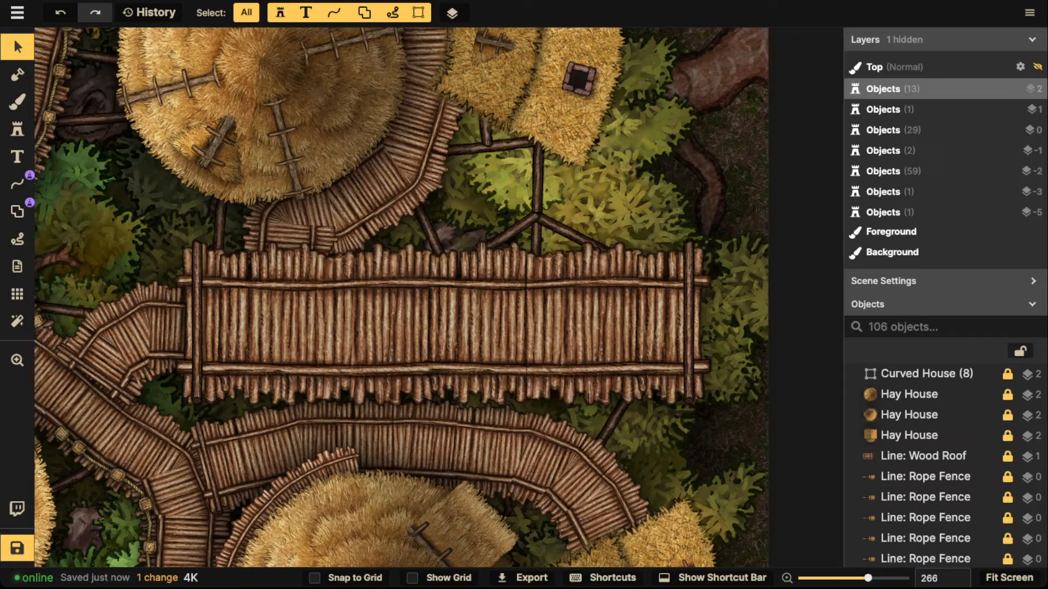
left_click(16, 129)
left_click(87, 97)
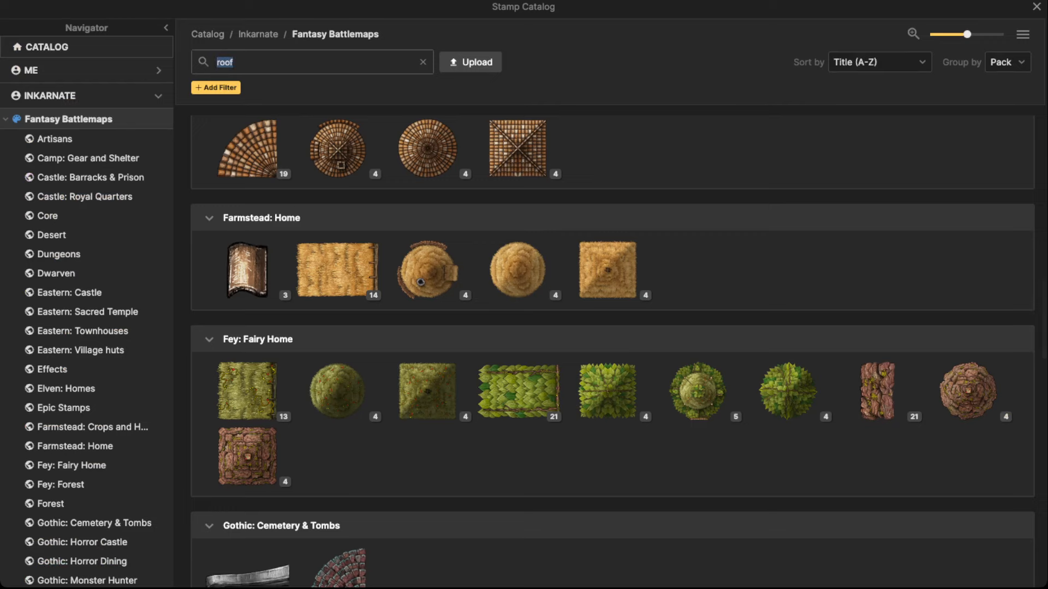
type("wheel")
key("Return")
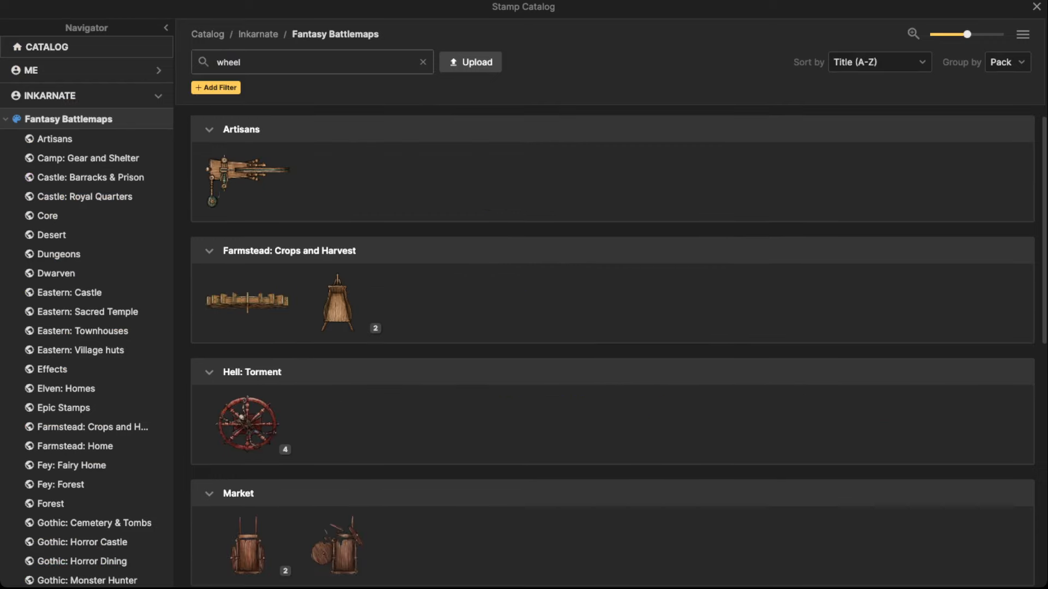
left_click(337, 303)
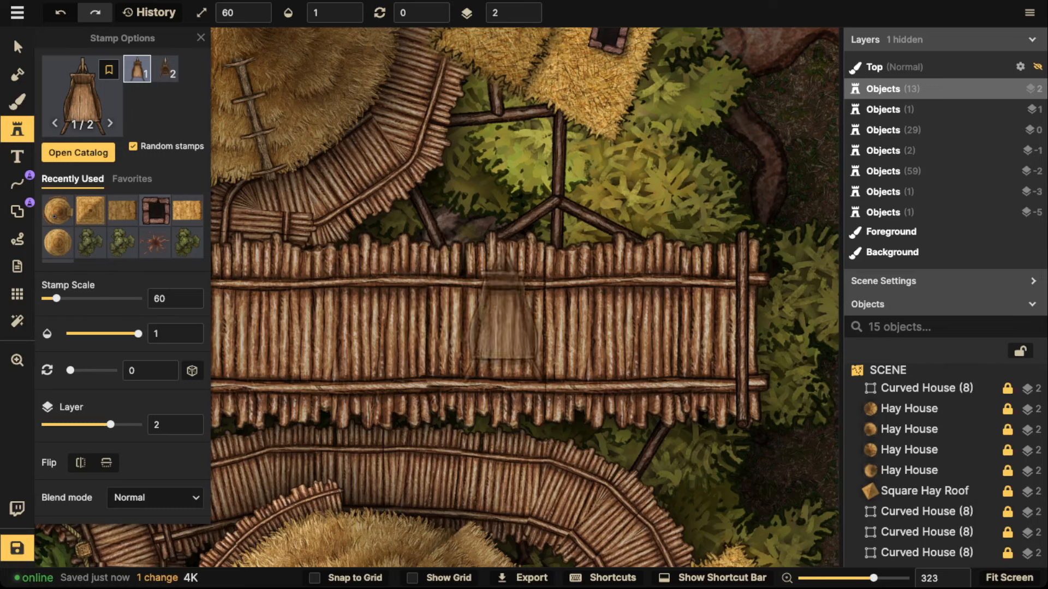
Place the wheelbarrow stamp at scale 60 toward the eastern half of the long platform and clear its selection.
left_click(538, 300)
key("v")
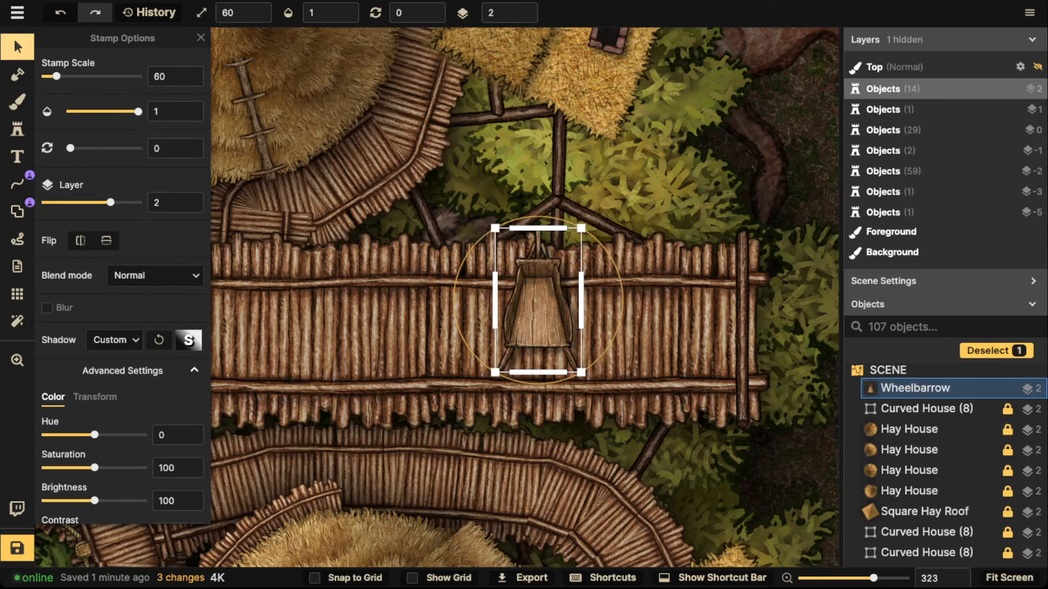
key("Escape")
Draw a closed, curved wing outline west of the wheelbarrow with the Pen shape, using the favorite golden grass stroke and hay fill.
left_click(17, 211)
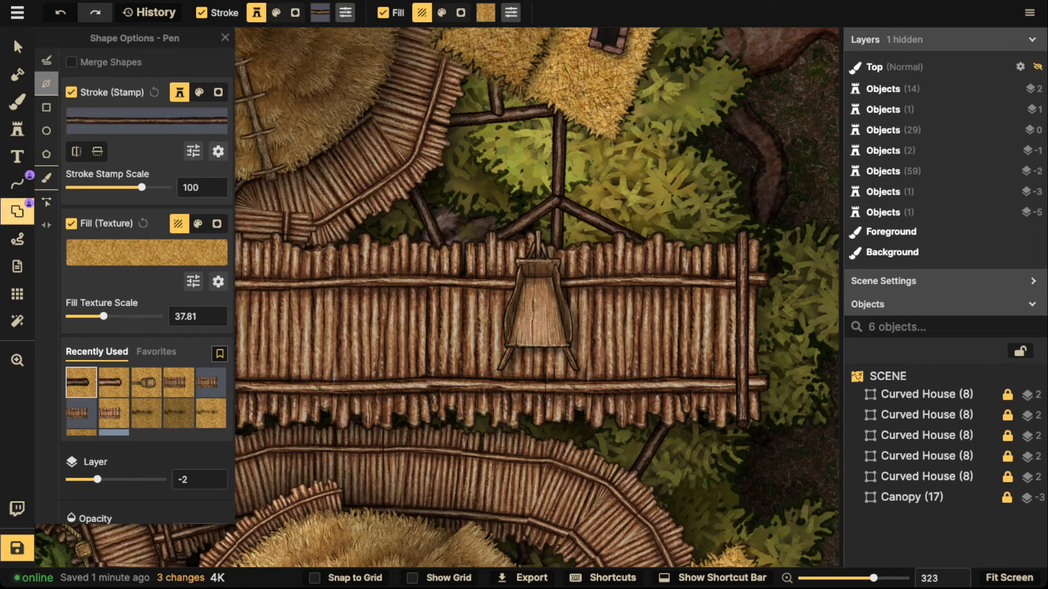
left_click(156, 352)
left_click(113, 382)
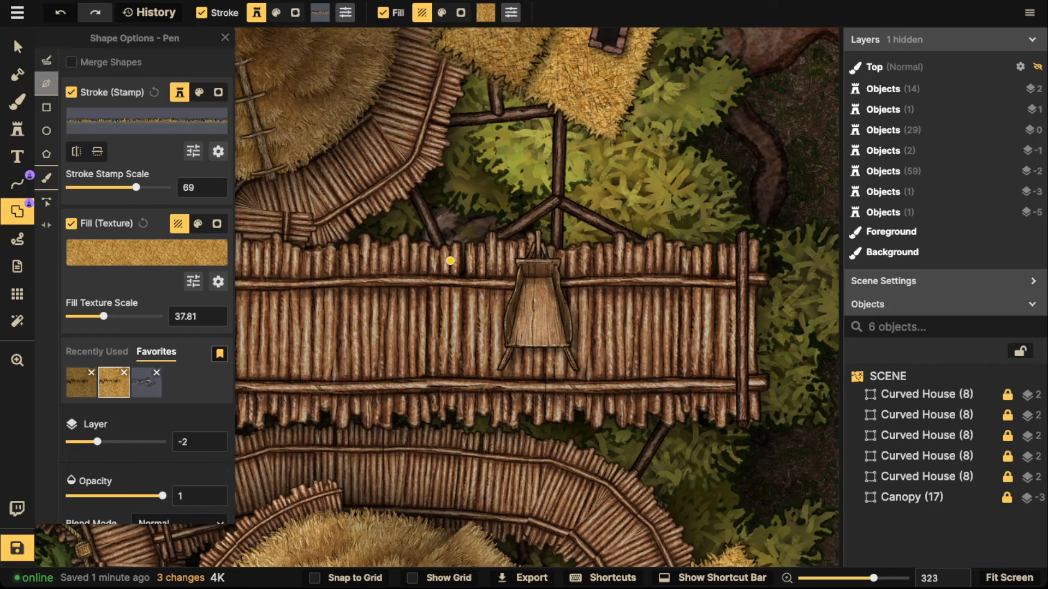
scroll(450, 260, "up", 2)
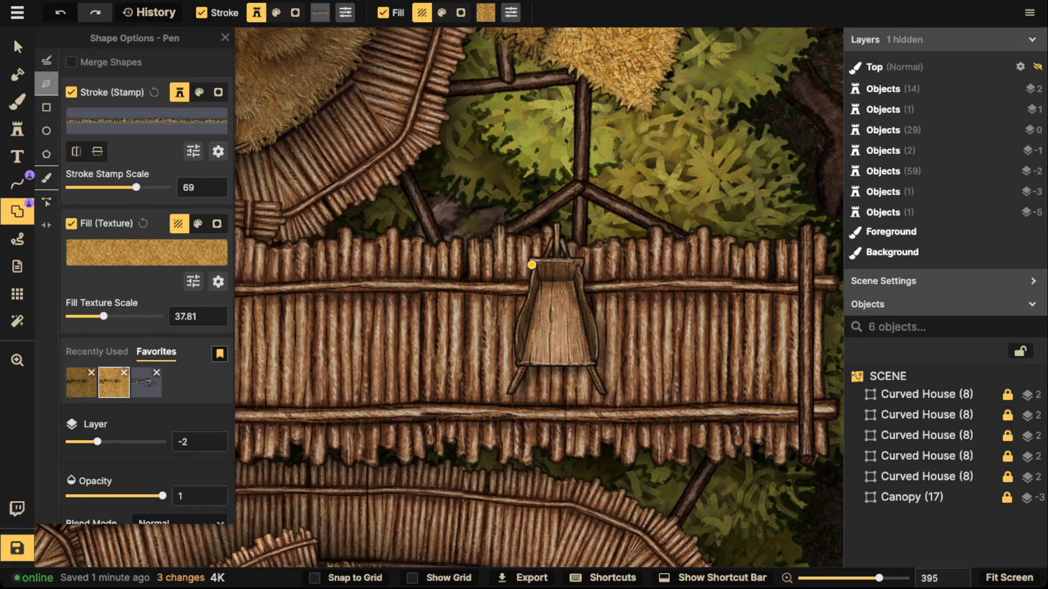
left_click(450, 227)
left_click(398, 210)
left_click(338, 213)
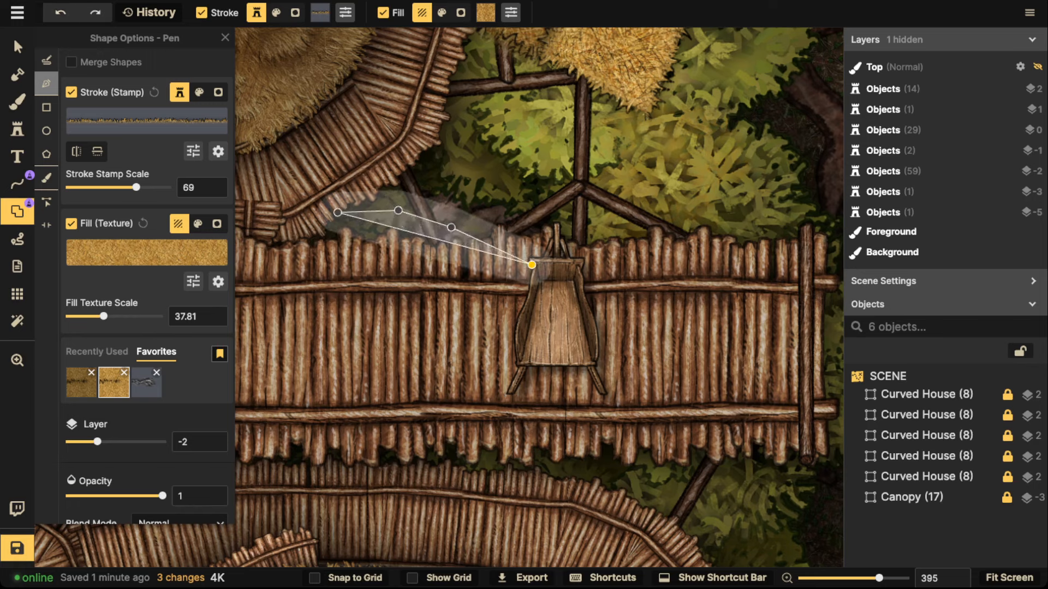
left_click(291, 240)
left_click(273, 274)
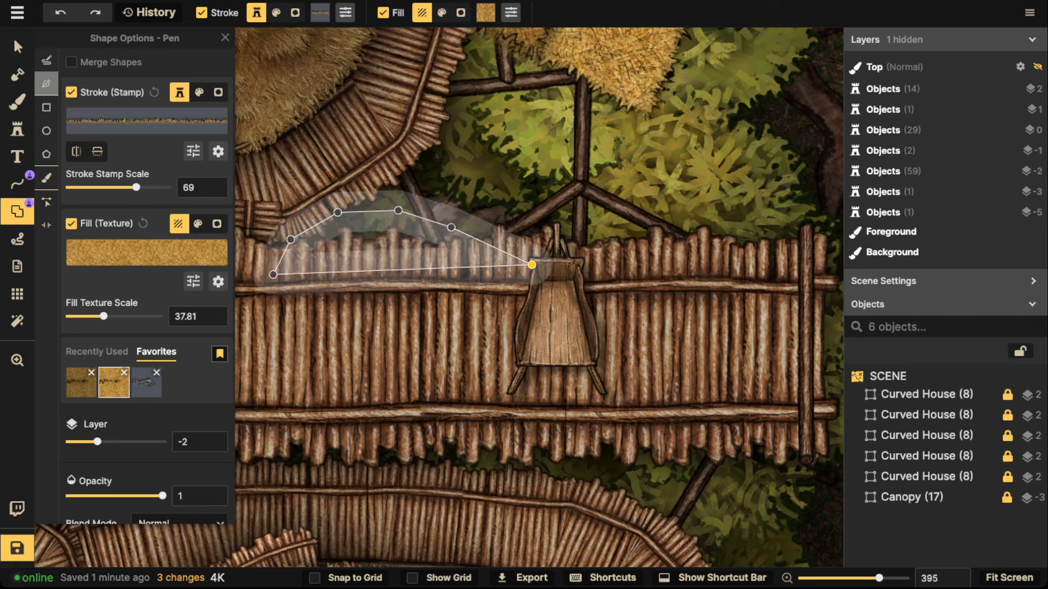
left_click(258, 294)
left_click(289, 297)
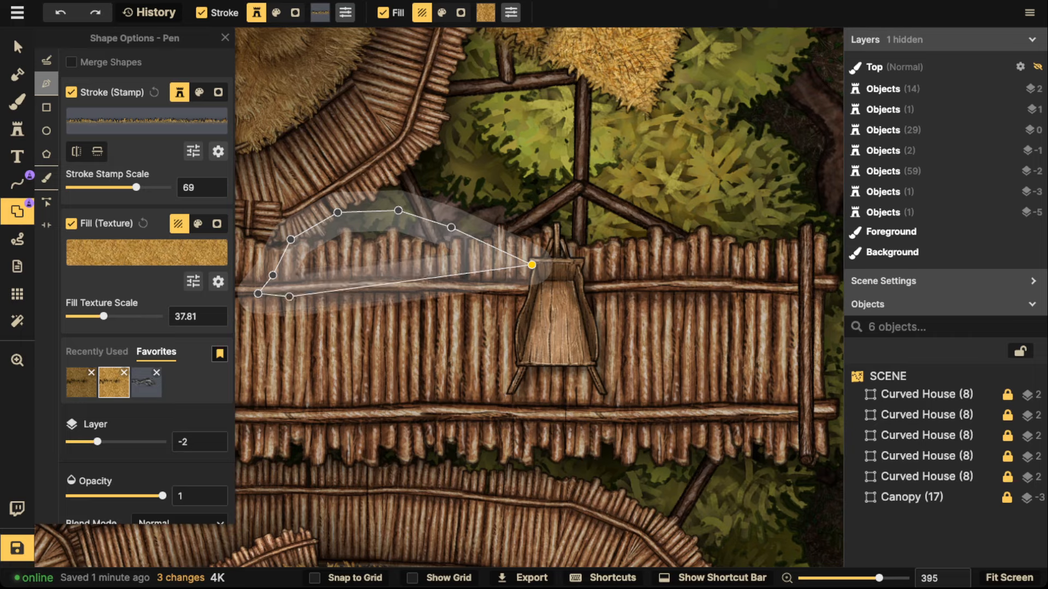
left_click(335, 298)
left_click(351, 294)
left_click(385, 285)
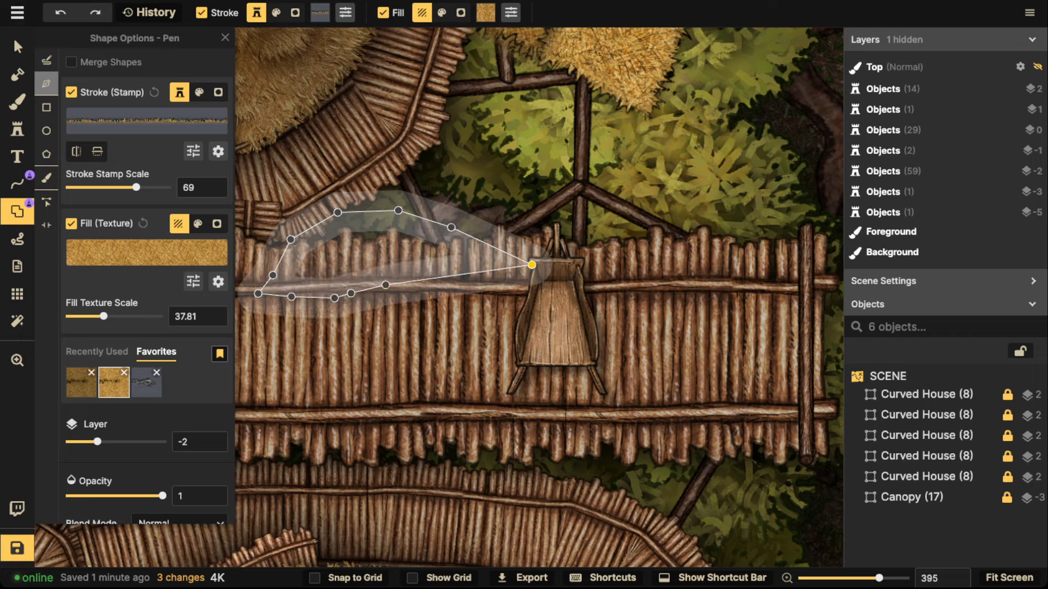
left_click(413, 284)
left_click(459, 292)
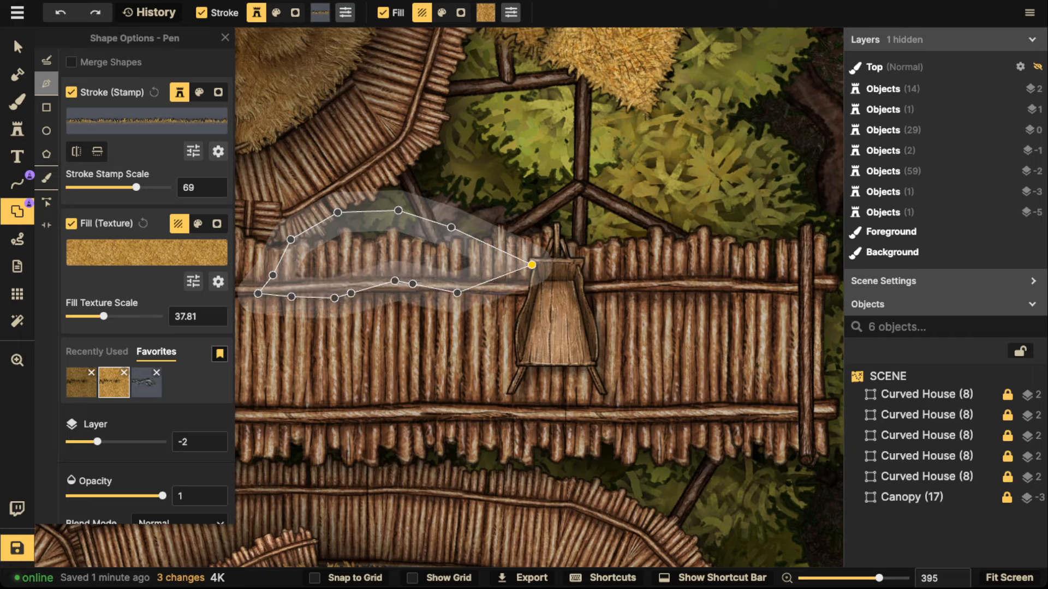
left_click(486, 308)
left_click(475, 346)
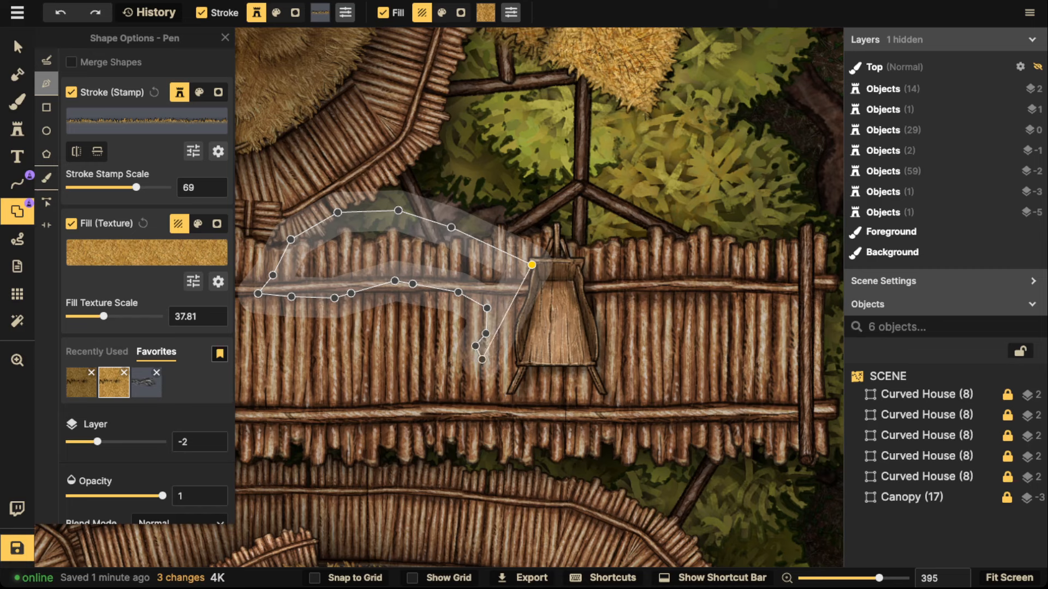
left_click(487, 366)
left_click(503, 370)
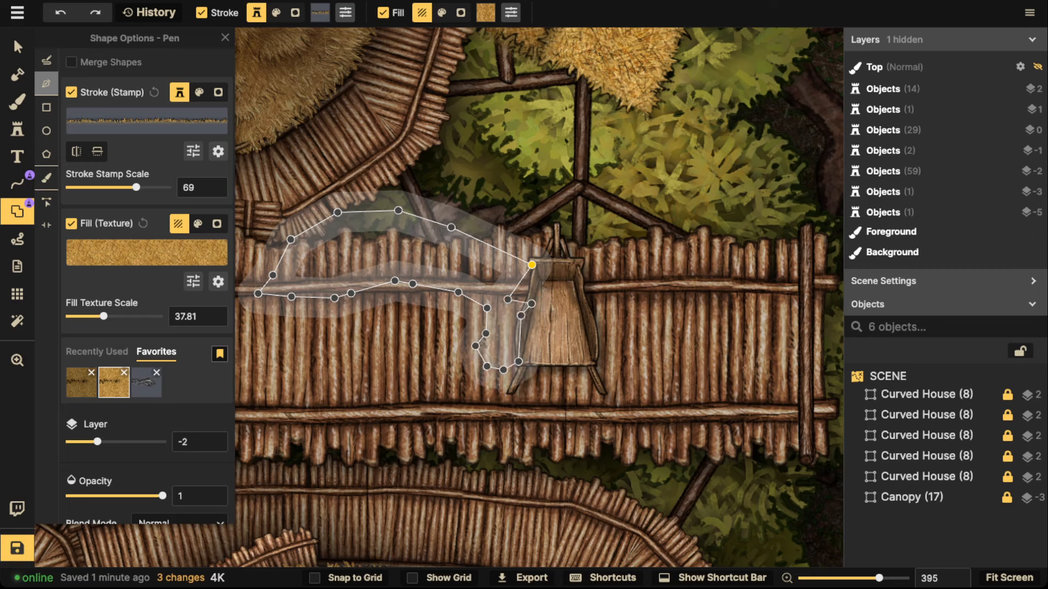
left_click(531, 264)
left_click(381, 394)
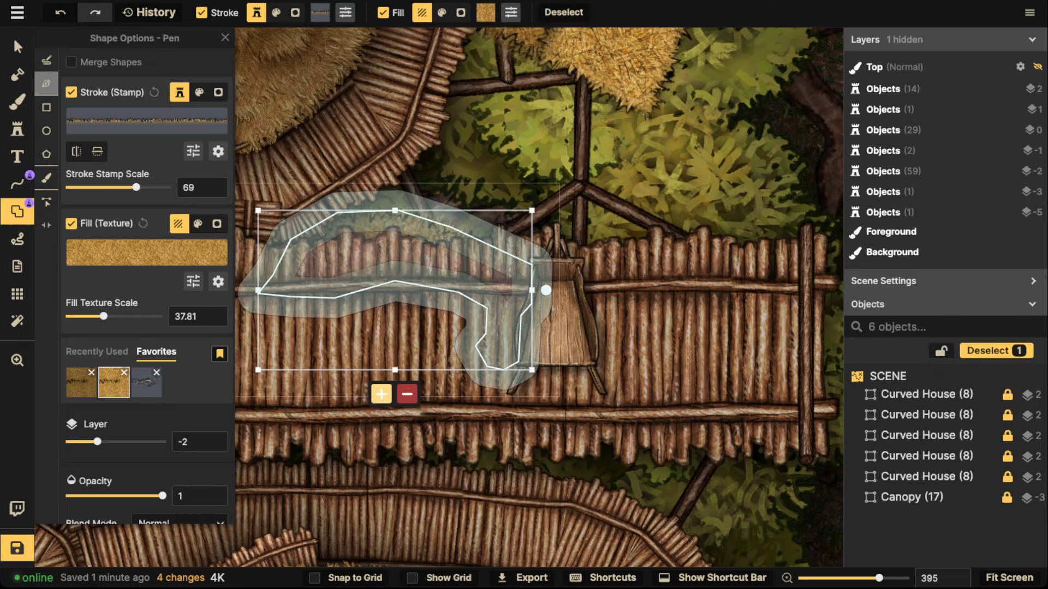
Raise the hay wing shape to layer 1 and flip its stroke stamp vertically.
scroll(147, 278, "down", 1)
left_click(17, 47)
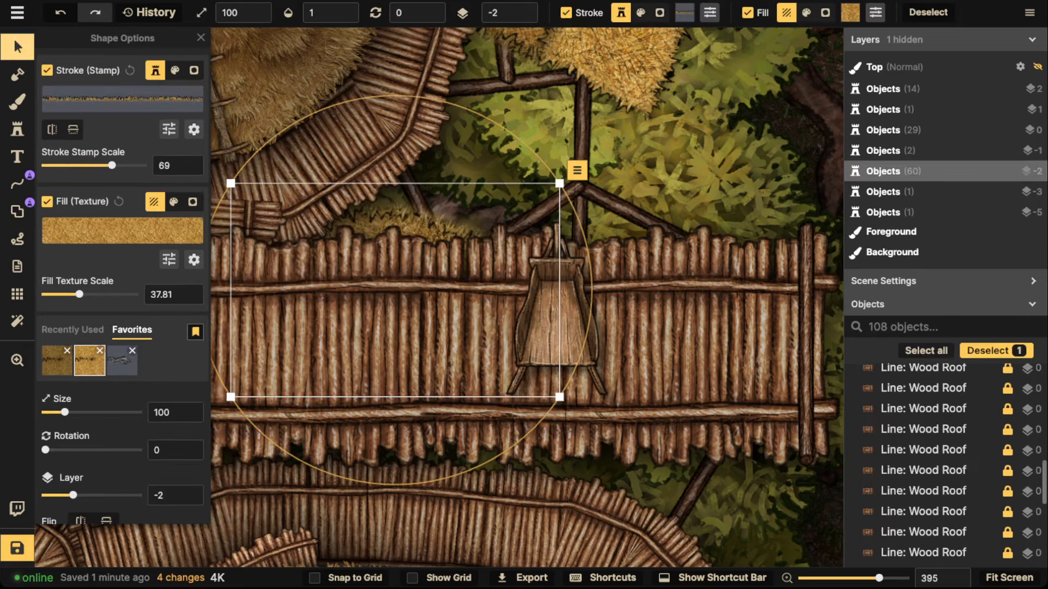
left_click(525, 8)
left_click(524, 8)
left_click(524, 8)
scroll(496, 192, "down", 2)
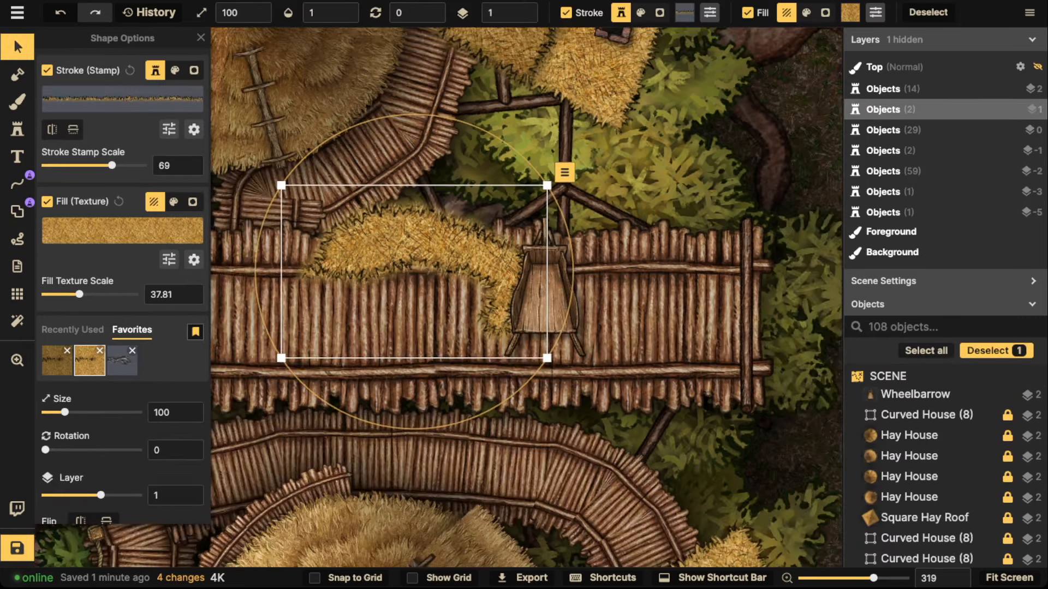
left_click_drag(394, 292, 399, 294)
scroll(399, 294, "up", 3)
scroll(423, 181, "up", 3)
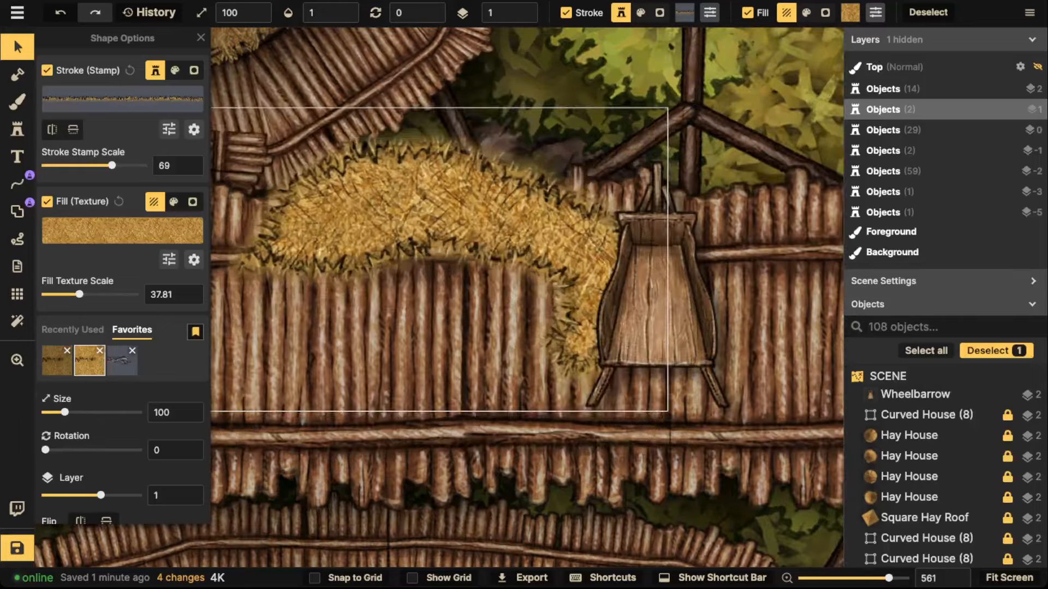
left_click(72, 129)
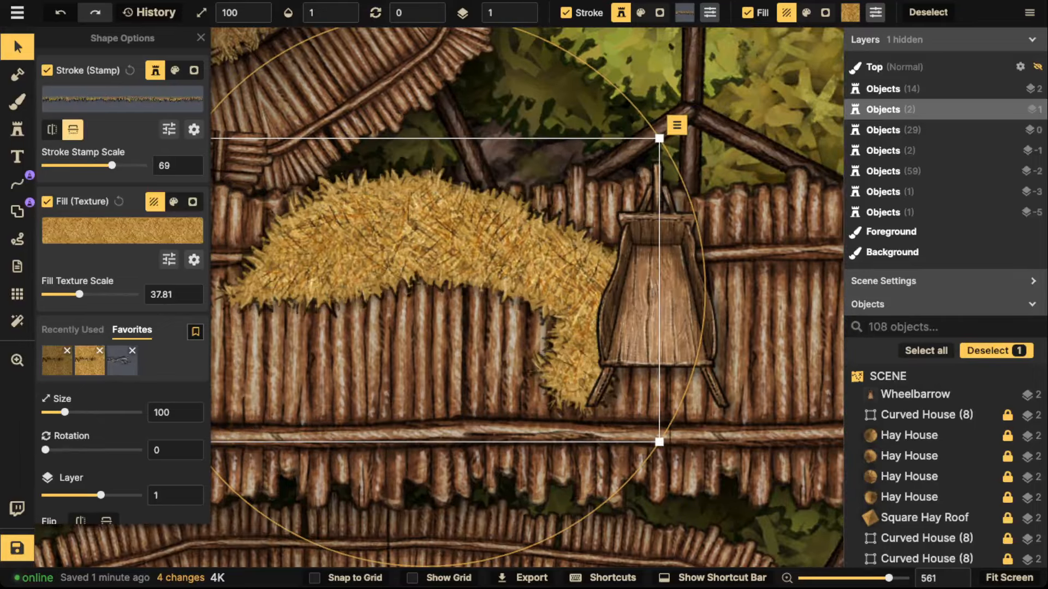
Reduce the hay wing's size to 90 and fit it against the wheelbarrow's west side.
scroll(506, 201, "down", 2)
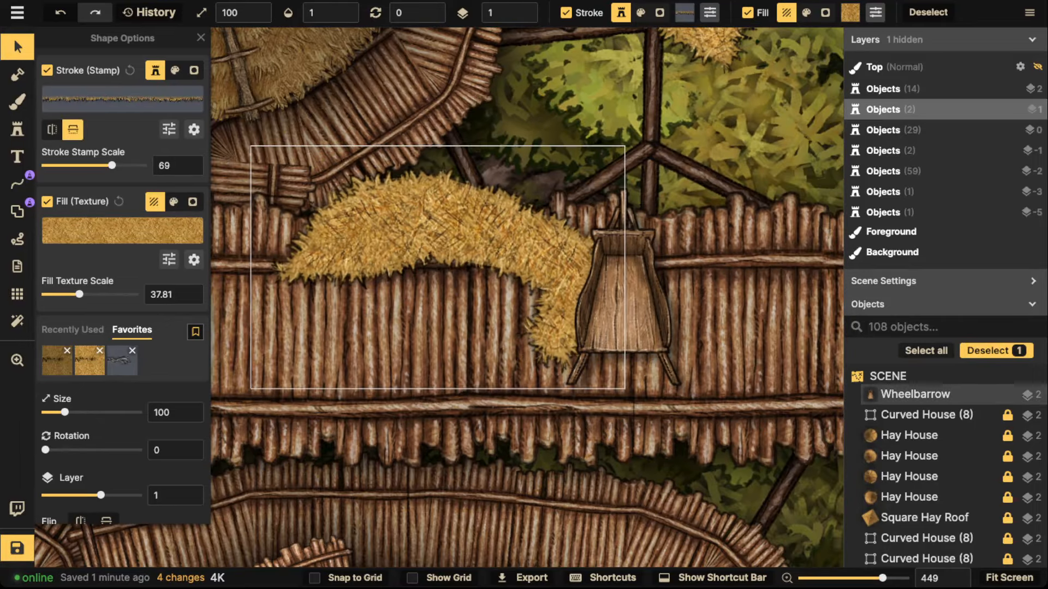
scroll(571, 273, "down", 4)
key("bracketleft")
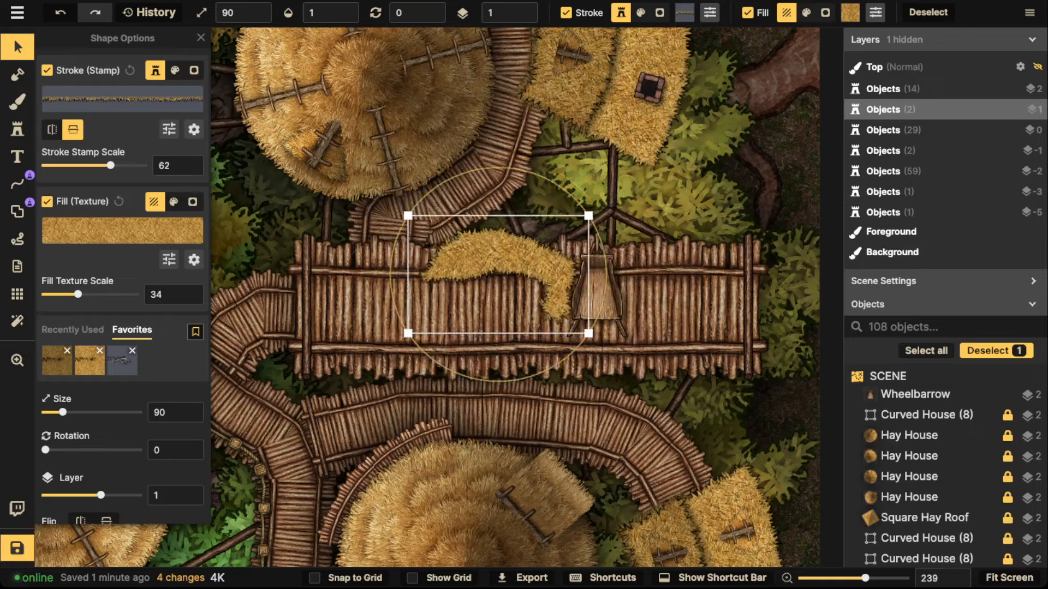
left_click_drag(505, 252, 511, 257)
Duplicate the hay wing, mirror the copy horizontally and place it against the wheelbarrow's east side.
key("ctrl+c")
key("ctrl+v")
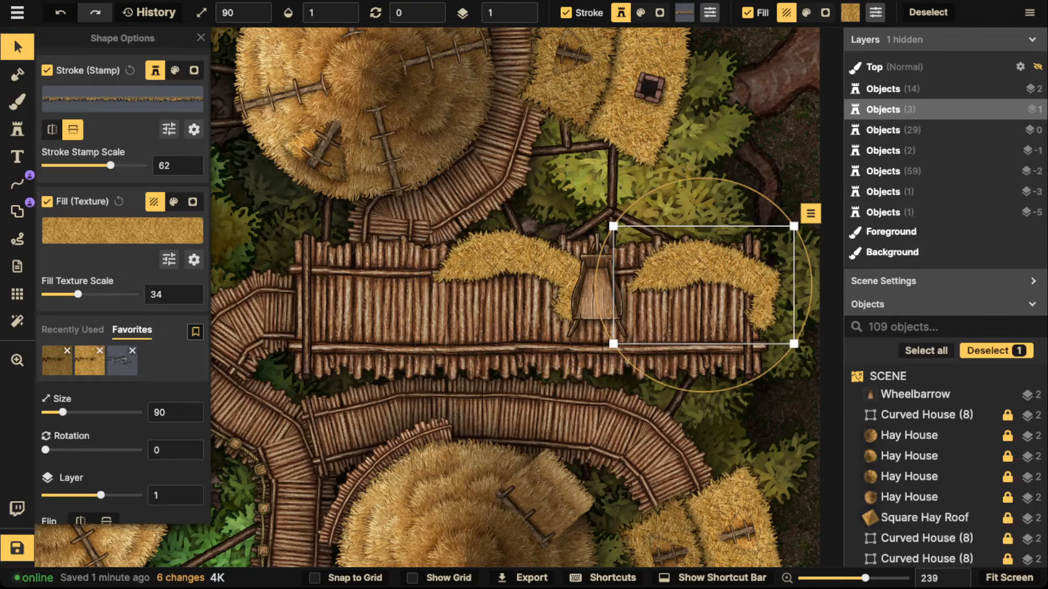
scroll(122, 275, "down", 3)
left_click(81, 366)
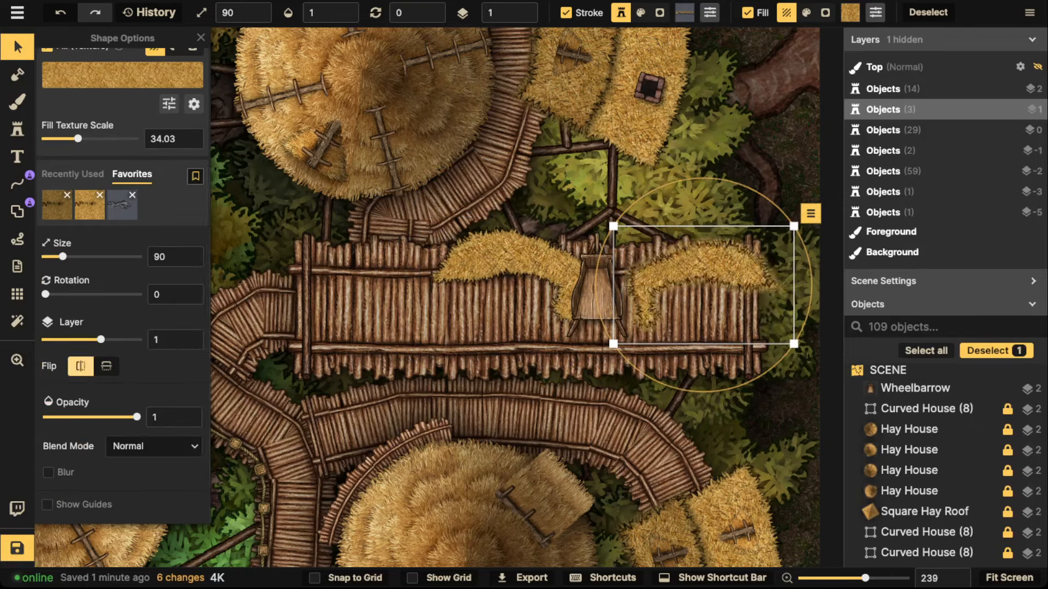
left_click_drag(703, 262, 685, 255)
scroll(123, 204, "up", 4)
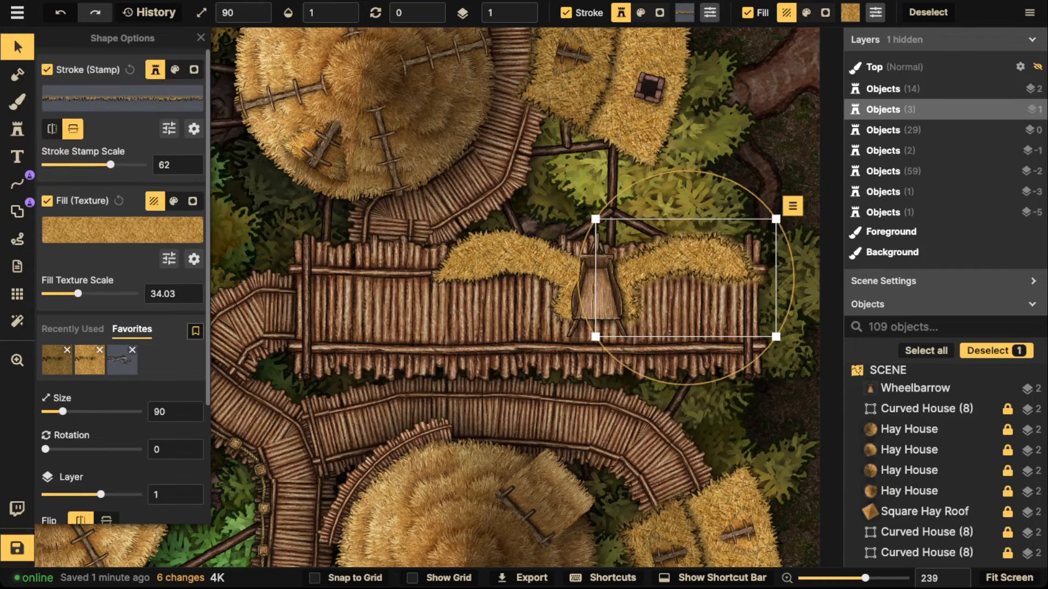
Turn off the vertical stroke flip on the east wing and shift the west wing closer to the wheelbarrow.
scroll(123, 204, "down", 4)
scroll(122, 205, "up", 4)
left_click(73, 130)
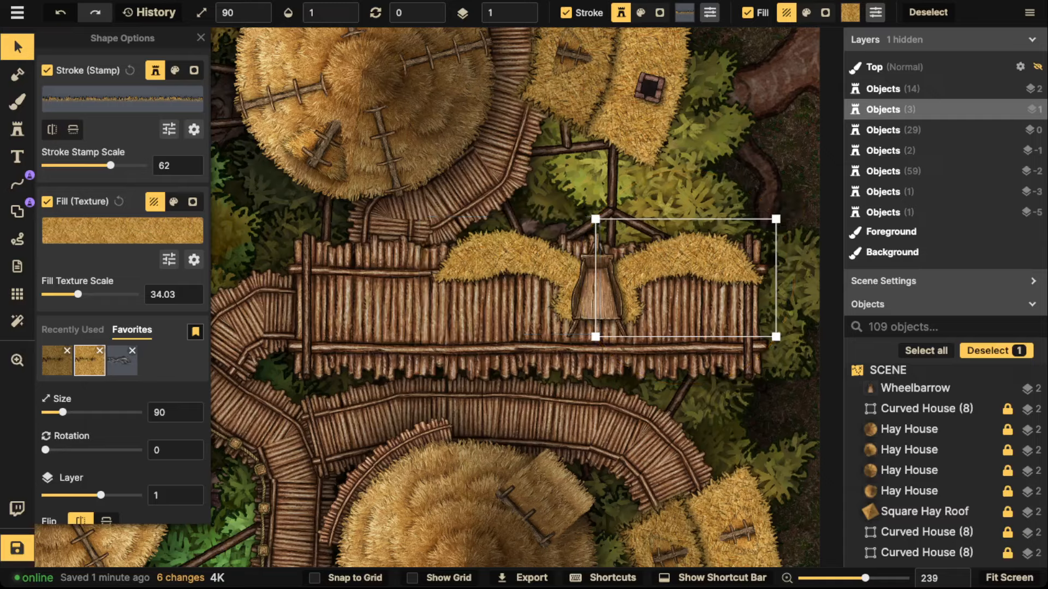
left_click(512, 257, "shift")
left_click_drag(513, 256, 522, 254)
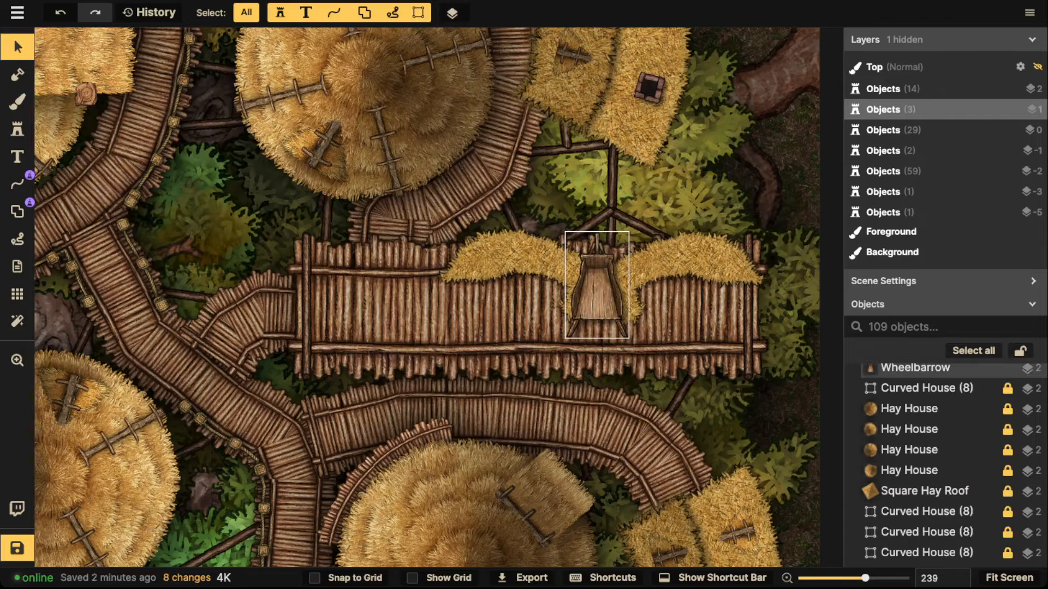
Select both hay wings and the wheelbarrow and combine them into one group.
left_click(521, 254)
left_click(689, 256, "shift")
left_click(595, 290, "shift")
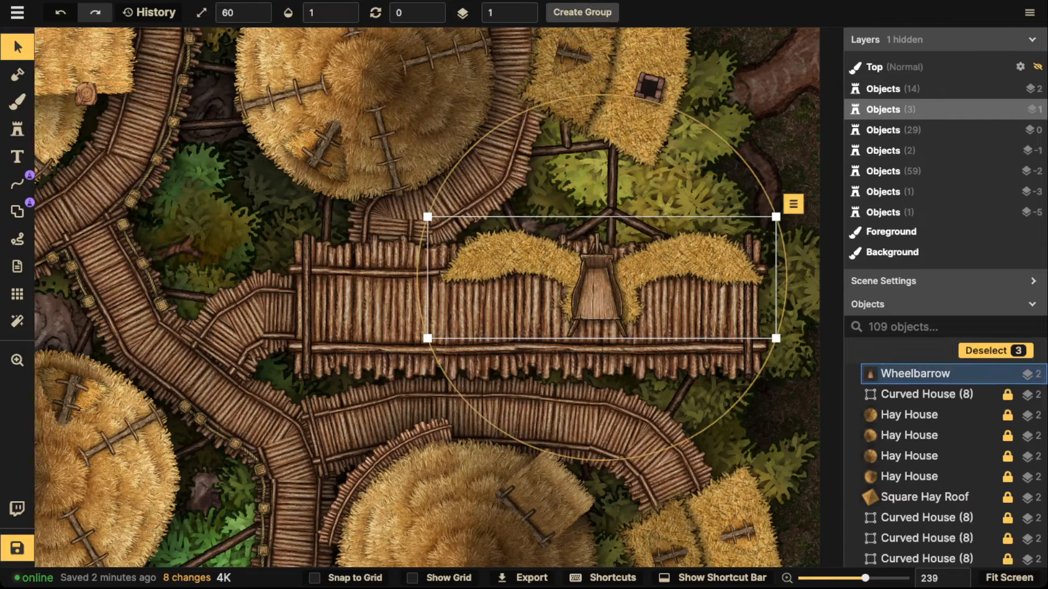
left_click(581, 12)
Rotate the winged wheelbarrow group to 90 degrees, scale it to 80 and center it across the long platform.
left_click(601, 340)
scroll(602, 340, "down", 7)
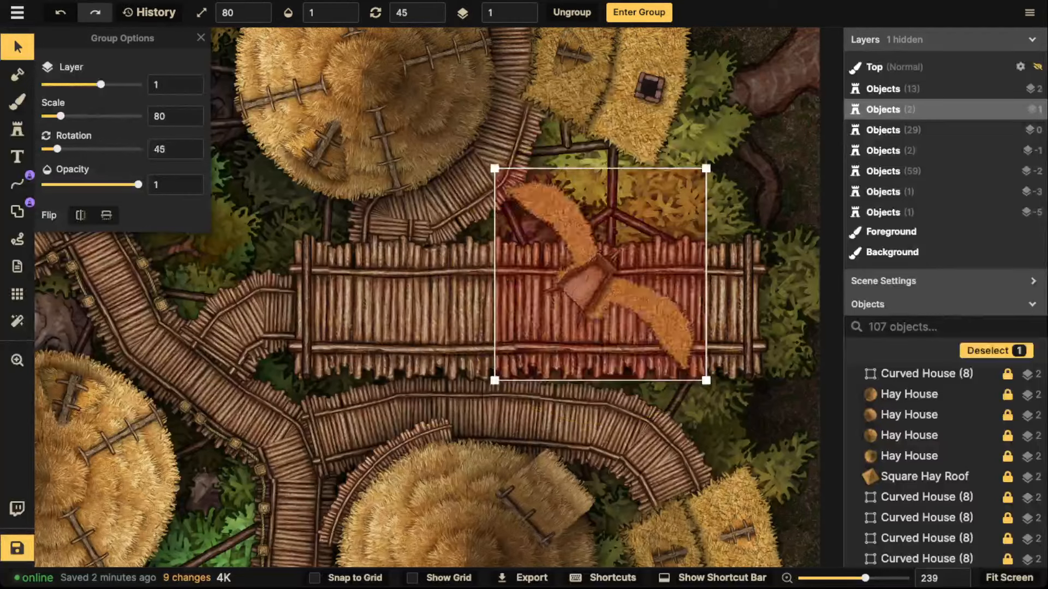
scroll(602, 340, "up", 1)
mouse_move(601, 340)
left_mouse_down()
mouse_move(366, 375)
mouse_move(657, 375)
left_mouse_up()
left_click_drag(753, 303, 558, 303)
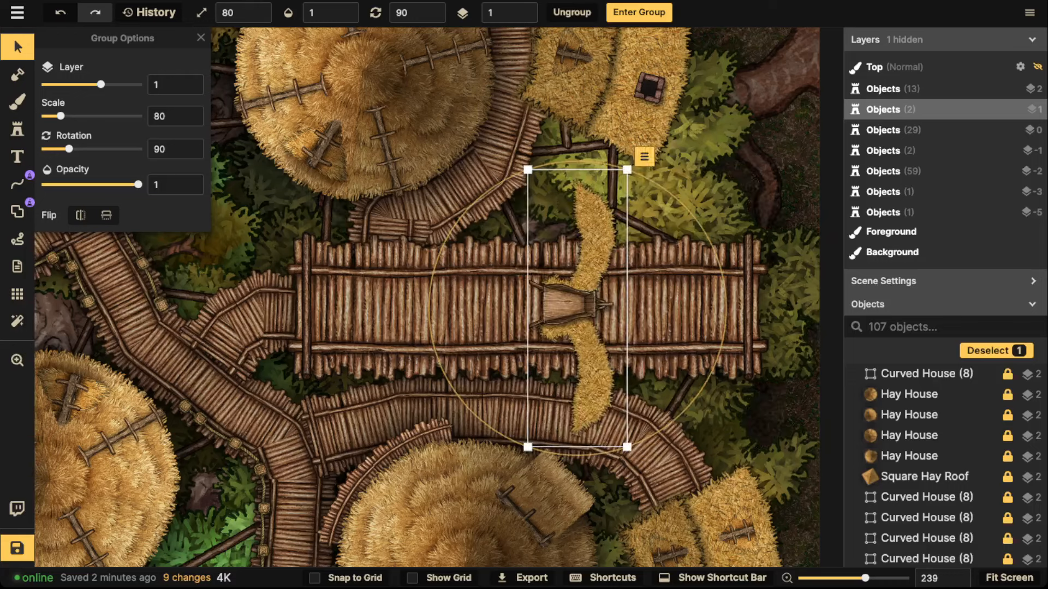
left_click_drag(627, 169, 632, 152)
mouse_move(577, 303)
left_mouse_down()
mouse_move(564, 303)
mouse_move(574, 303)
left_mouse_up()
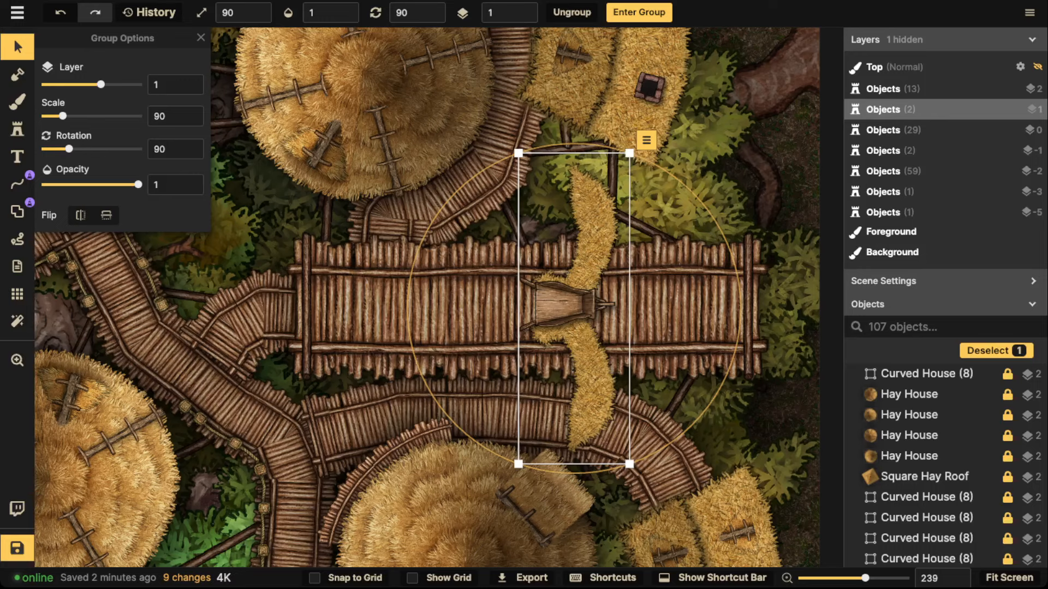
key("[")
Shift the round hay house north of the platform slightly north and move the winged wheelbarrow group a little west.
left_click_drag(574, 307, 599, 427)
scroll(541, 310, "down", 2)
key("Escape")
key("Escape")
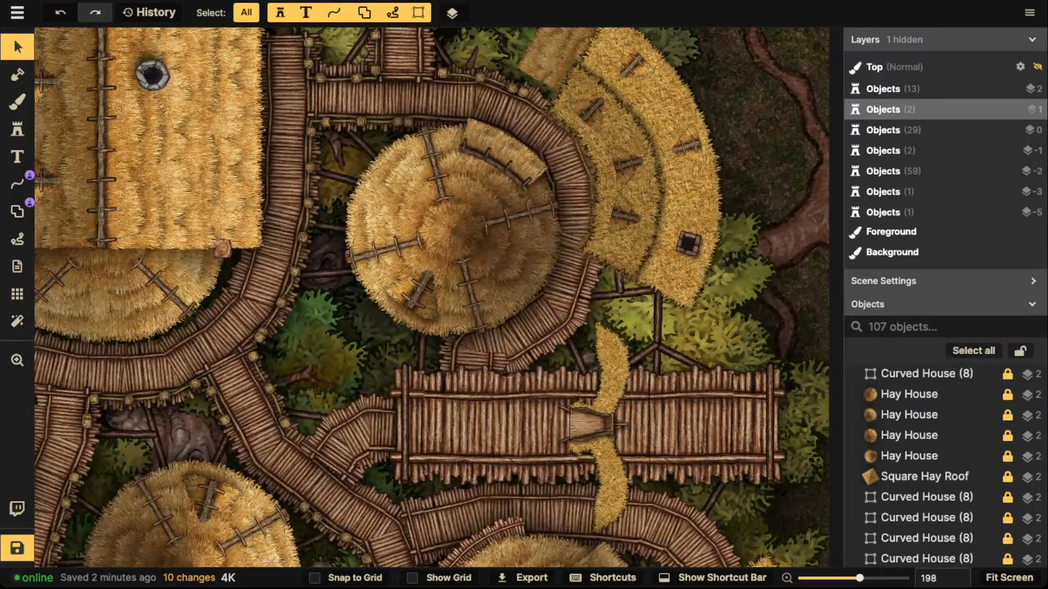
left_click_drag(451, 227, 450, 217)
key("Escape")
left_click_drag(578, 360, 552, 369)
double_click(564, 426)
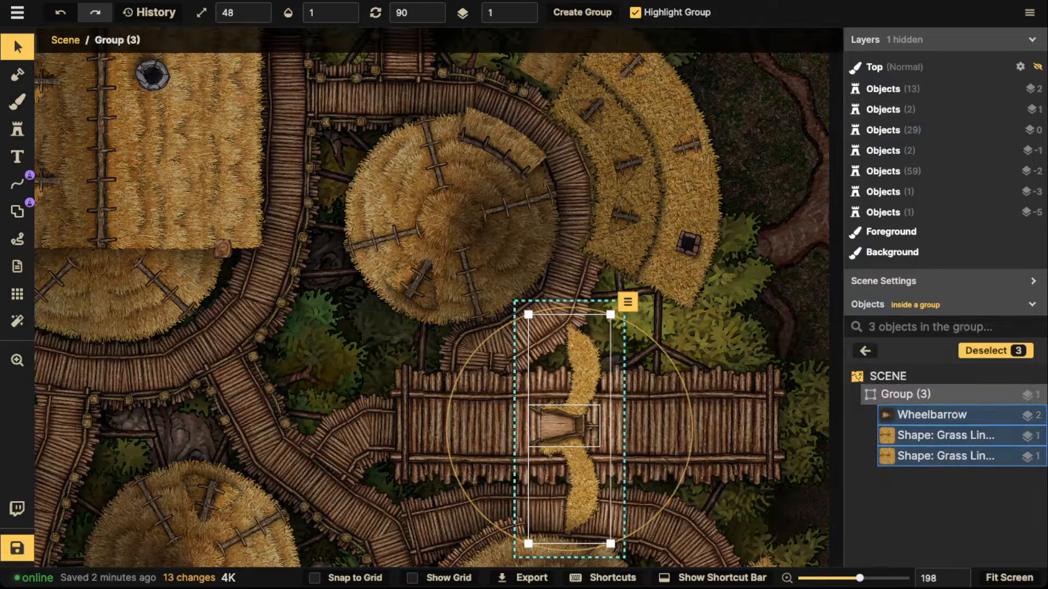
key("Escape")
key("Escape")
key("Escape")
Search the stamp catalog for "spring", choose the spring stamp from the Wizard pack and rotate it to 270 degrees.
left_click(570, 422)
scroll(569, 423, "up", 4)
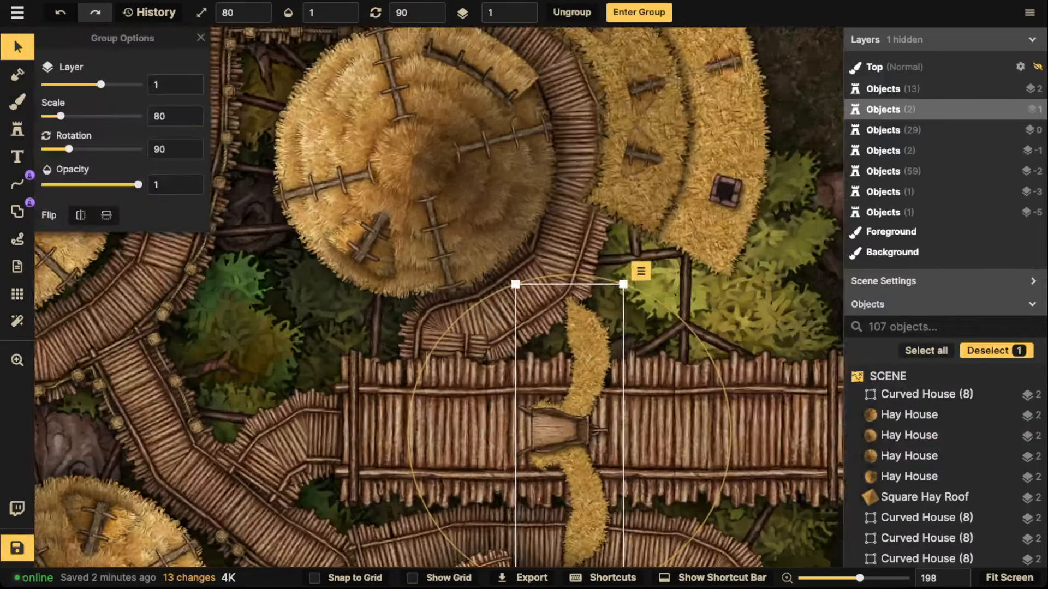
left_click_drag(569, 423, 565, 313)
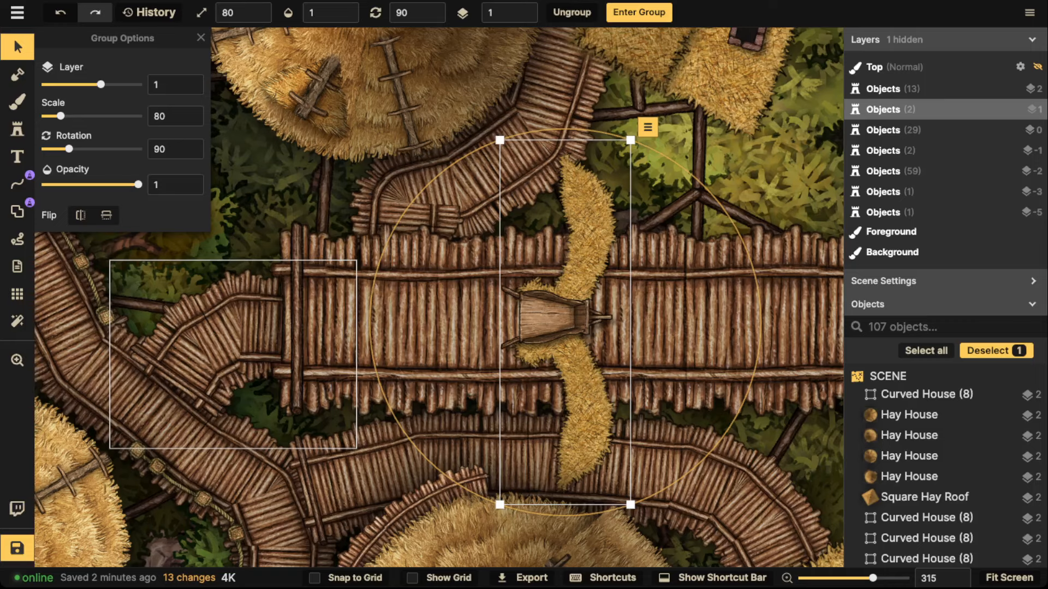
left_click(18, 129)
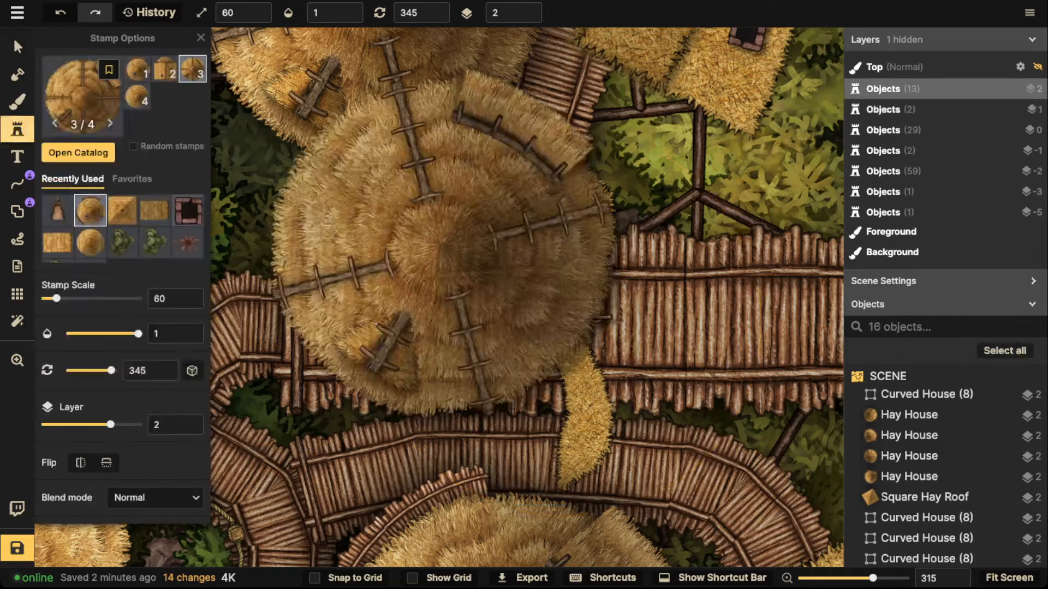
type("f")
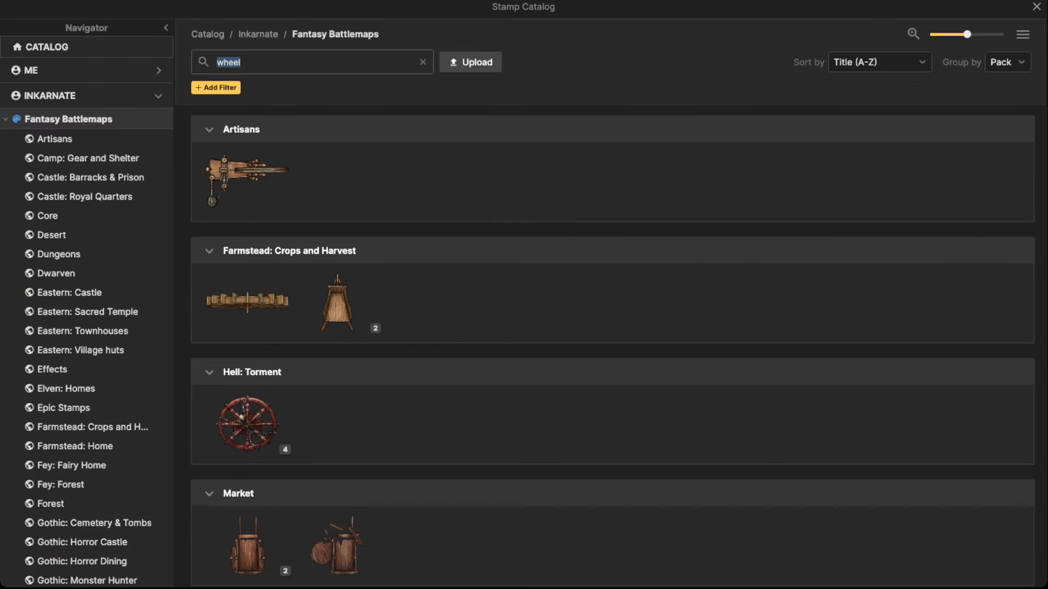
type("spring")
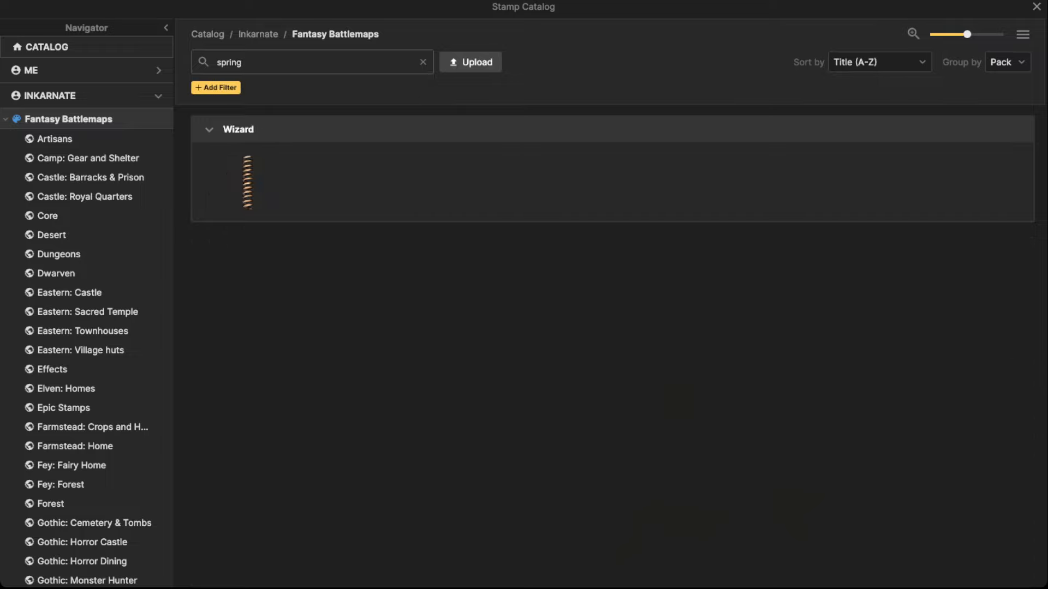
left_click(247, 182)
scroll(358, 321, "down", 6)
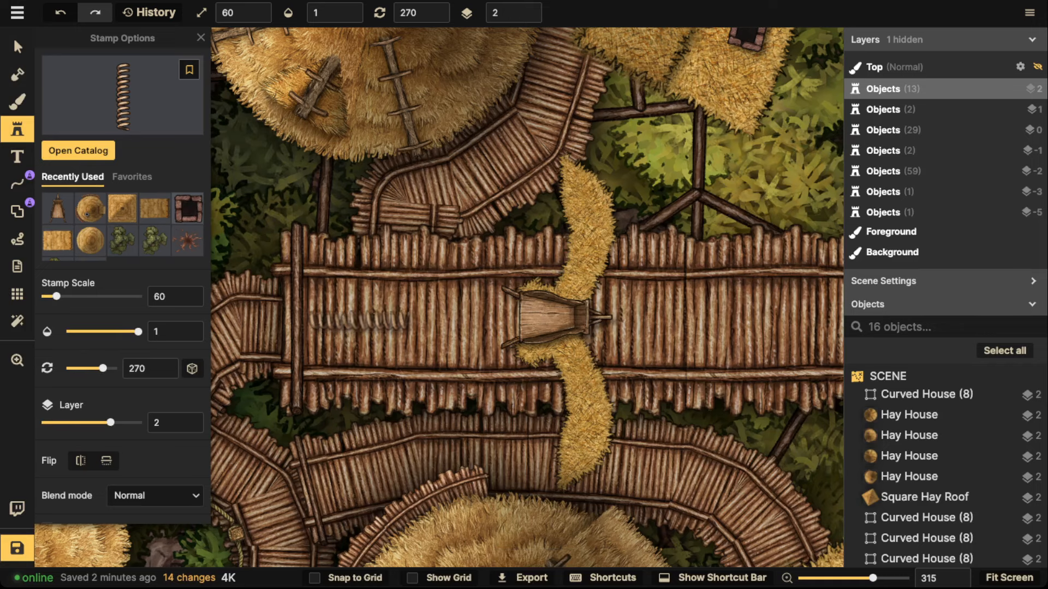
Place the spring stamp horizontally on the long platform, west of the winged wheelbarrow, at scale 60 and layer 2.
left_click(359, 321)
Search the stamp catalog for "wood" and browse the packs from Artisans to Eastern: Village huts for a suitable wooden piece.
left_click(122, 92)
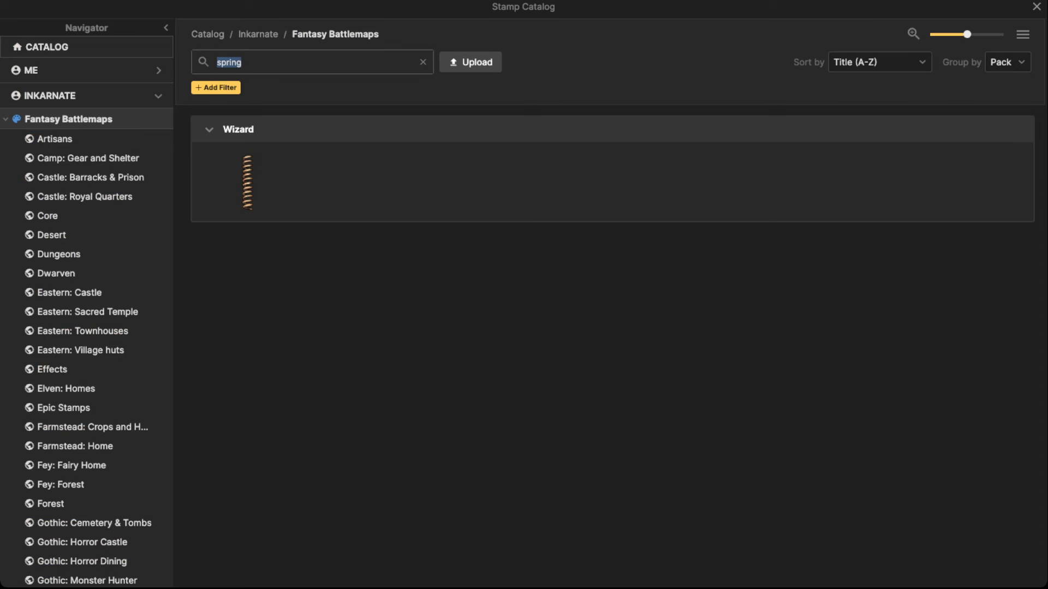
type("wood")
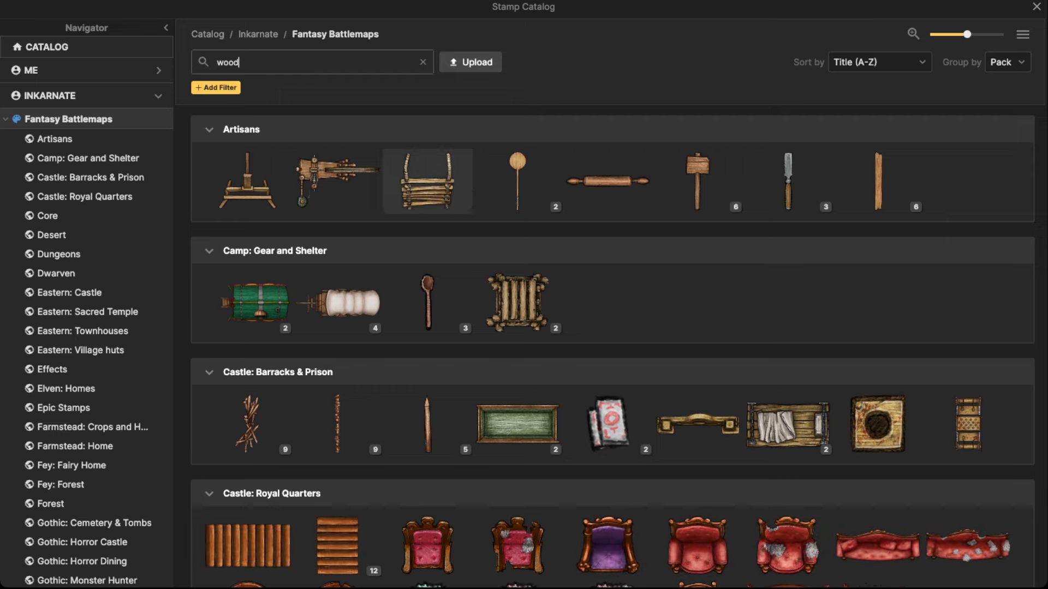
scroll(517, 262, "down", 12)
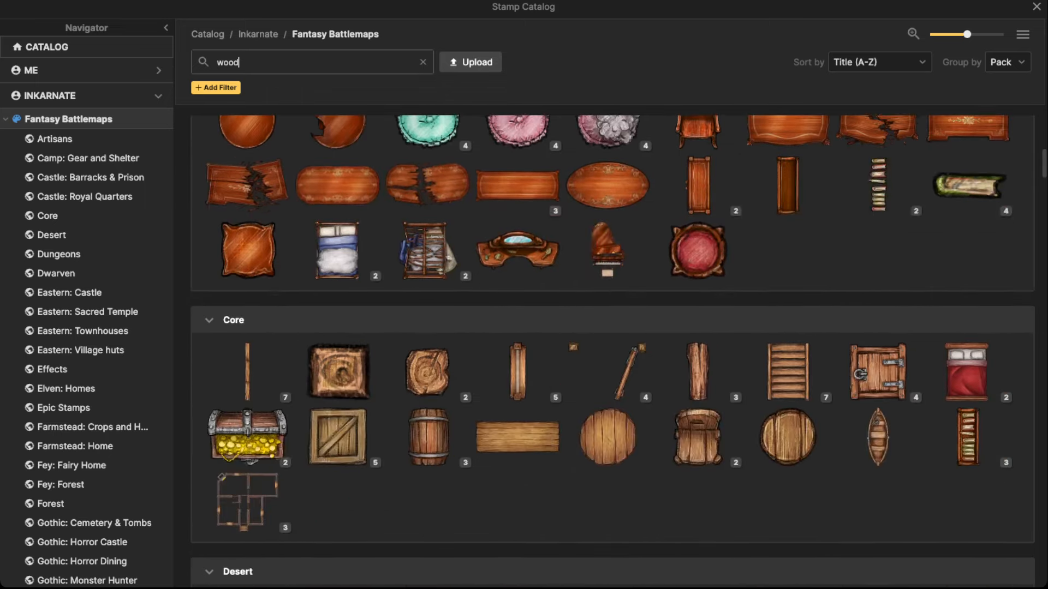
scroll(517, 262, "down", 12)
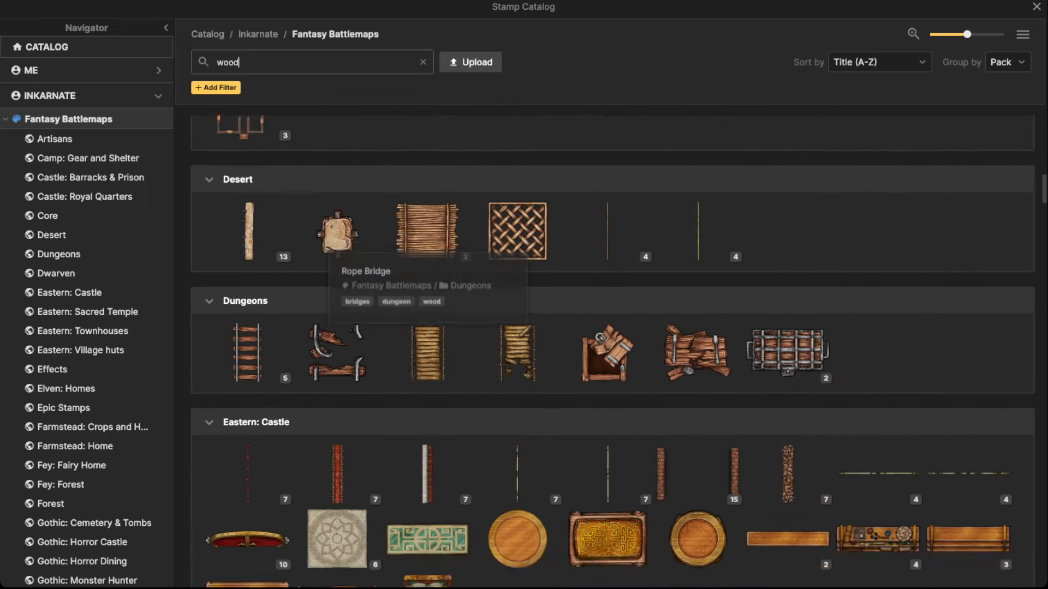
scroll(517, 262, "down", 4)
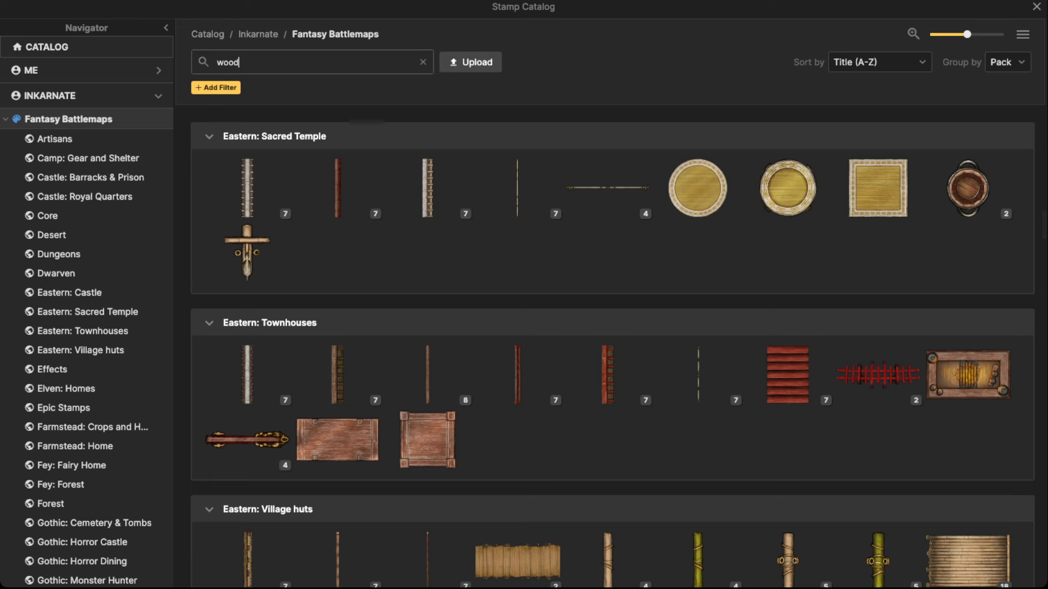
Replace the catalog search term with "bench" and run the search.
type("be")
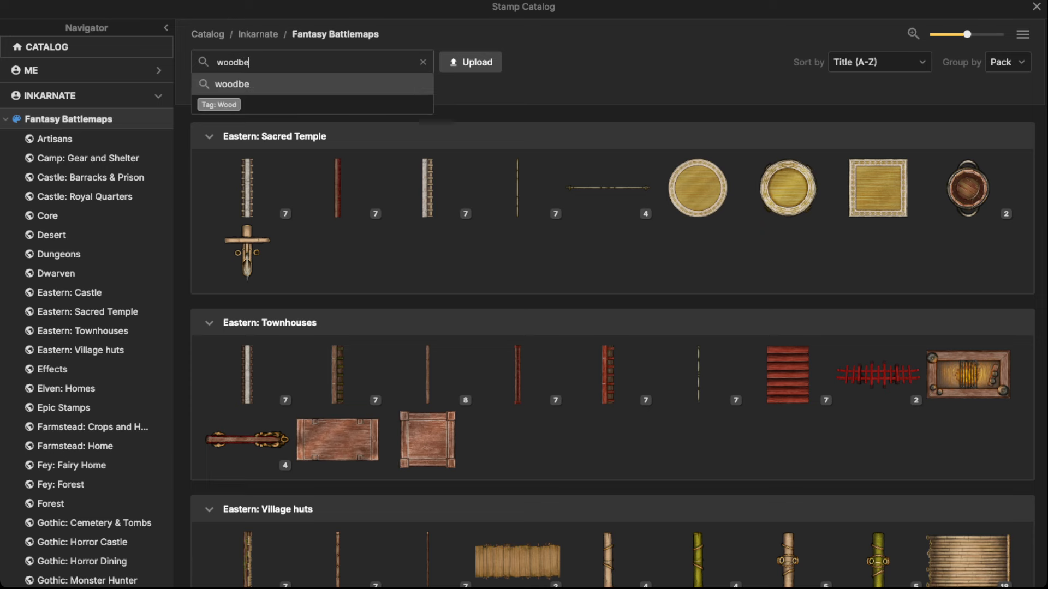
key("BackSpace")
key("BackSpace")
key("BackSpace")
key("BackSpace")
key("BackSpace")
key("BackSpace")
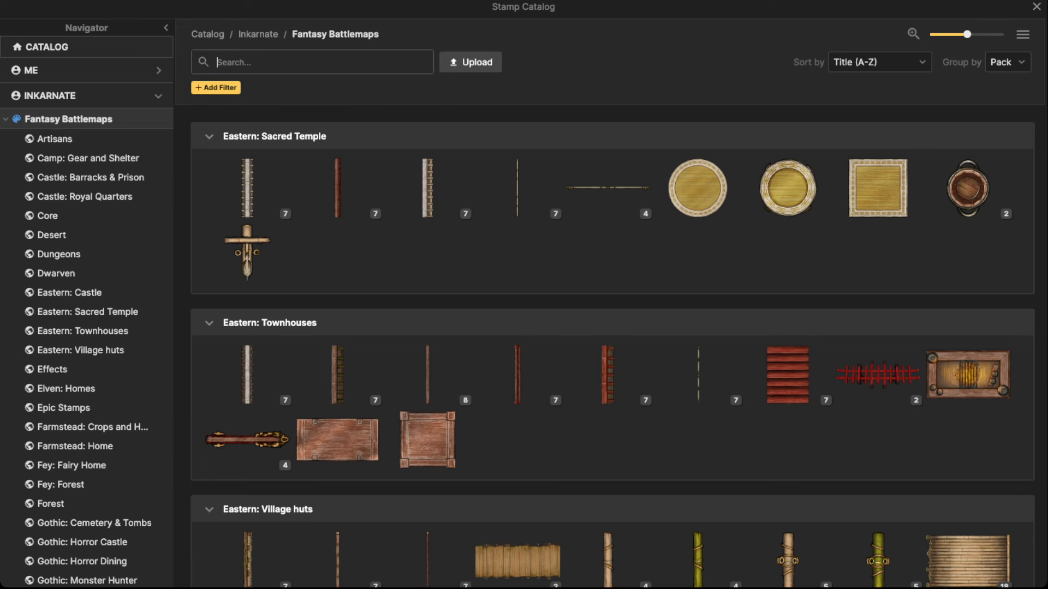
type("bench")
key("Return")
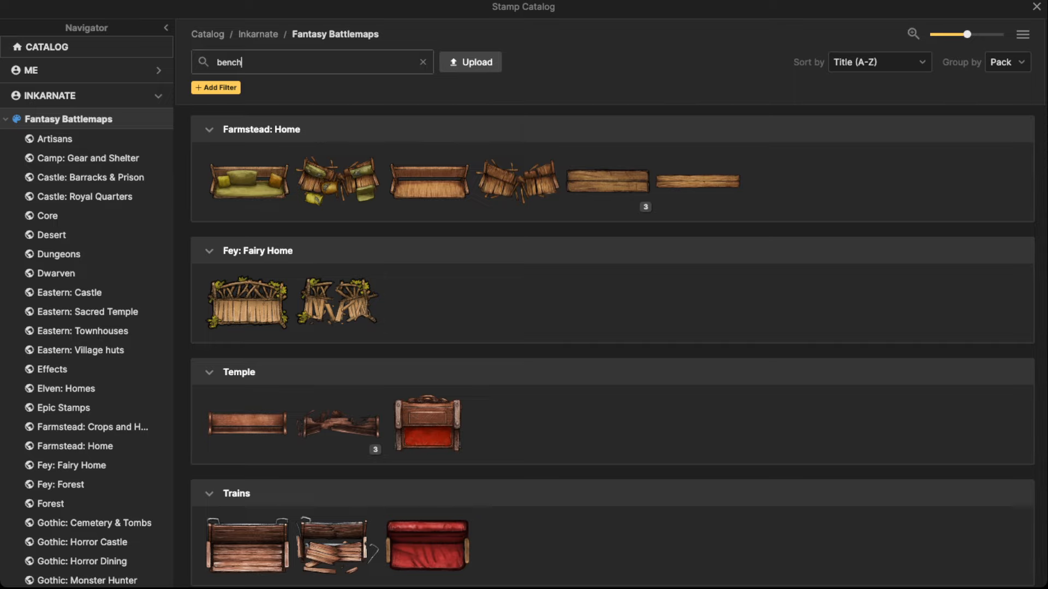
Place the plain Farmstead: Home bench stamp at the spring's free end, with scale 40 and rotation 270.
left_click(607, 181)
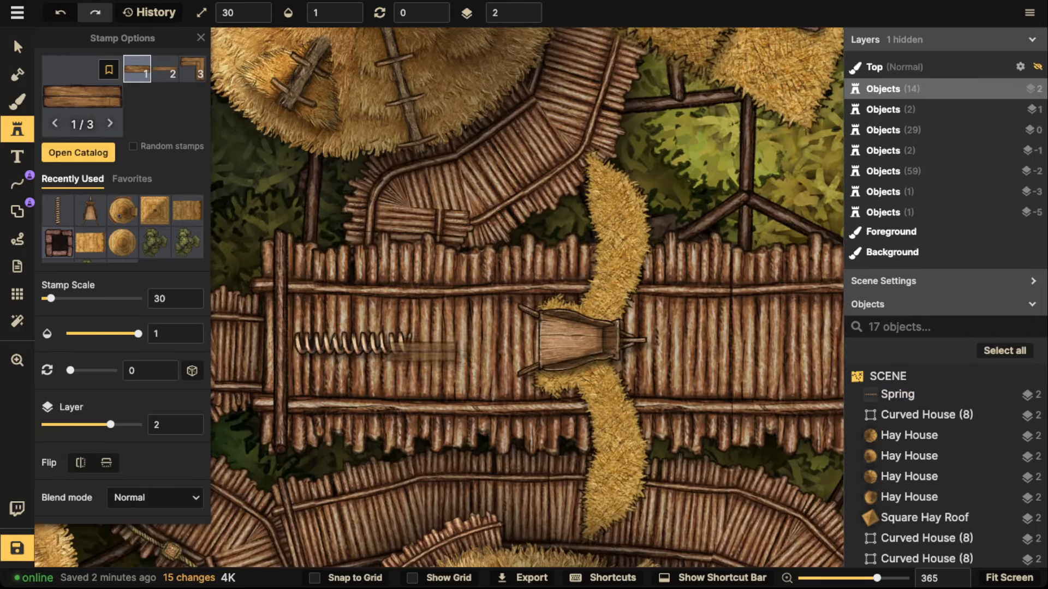
scroll(420, 350, "down", 6)
left_click(409, 342)
scroll(407, 341, "up", 2)
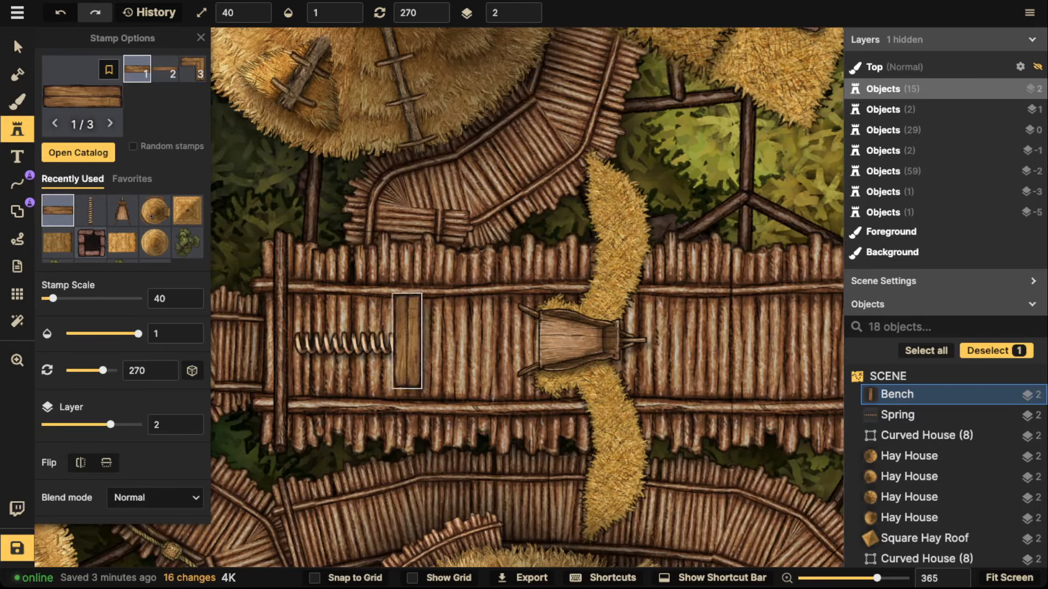
Select the bench and spring and move them right along the platform, closer to the cart.
left_click(13, 38)
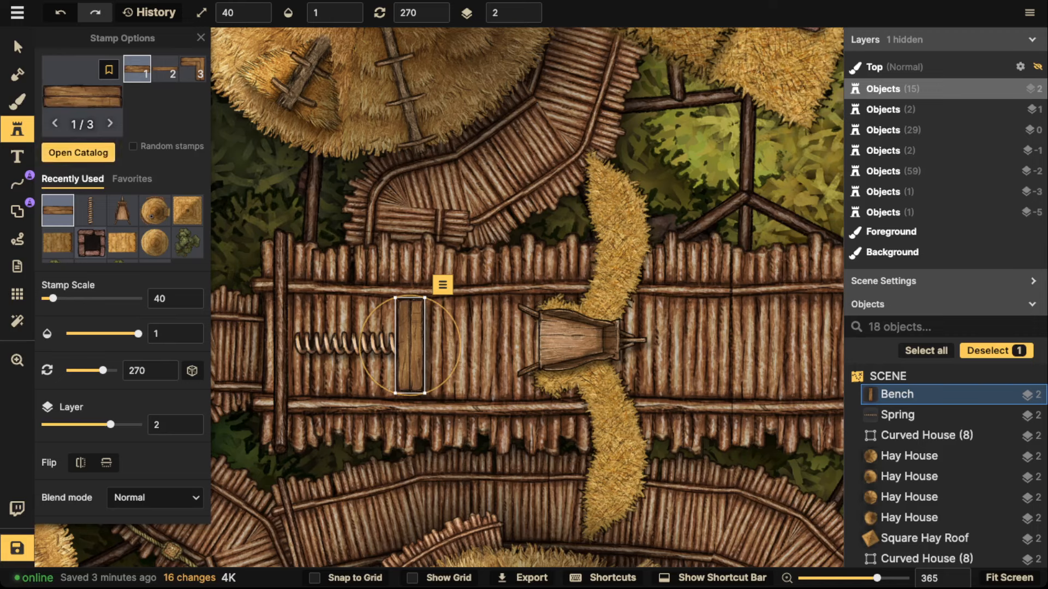
left_click_drag(349, 342, 416, 345)
key("Escape")
left_click(355, 344, "shift")
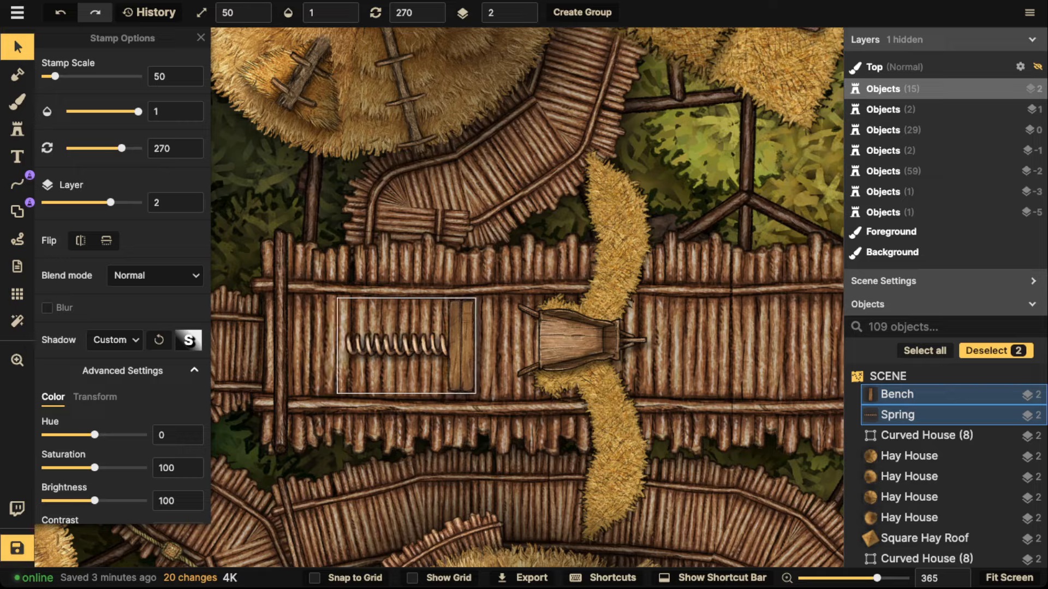
Search the stamp catalog for "crate" and place the metal-reinforced Core crate at the spring's left end, at scale 50.
left_click(17, 129)
left_click(82, 97)
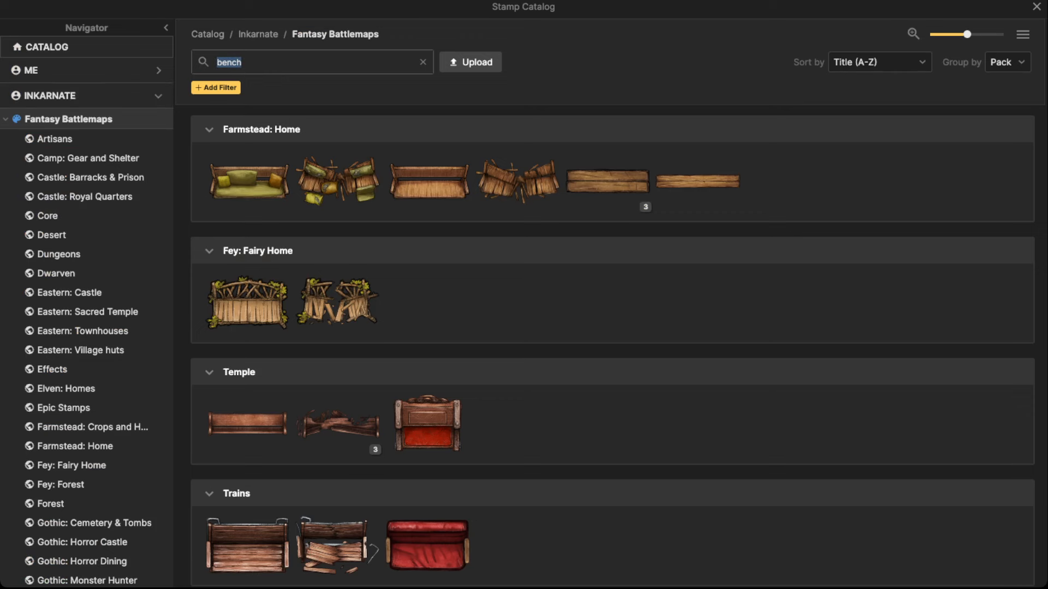
type("crate")
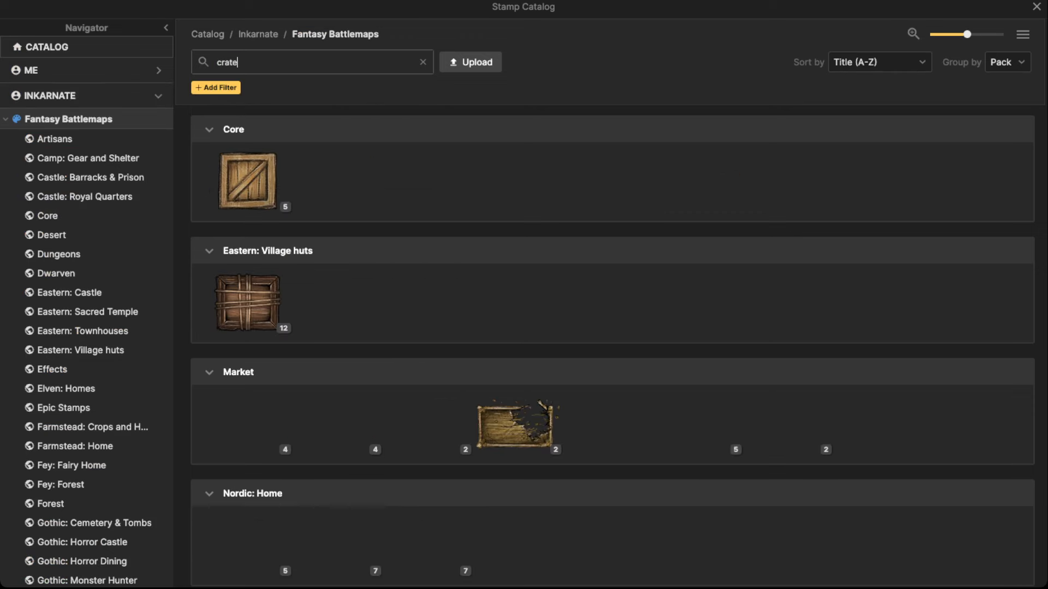
scroll(608, 424, "down", 3)
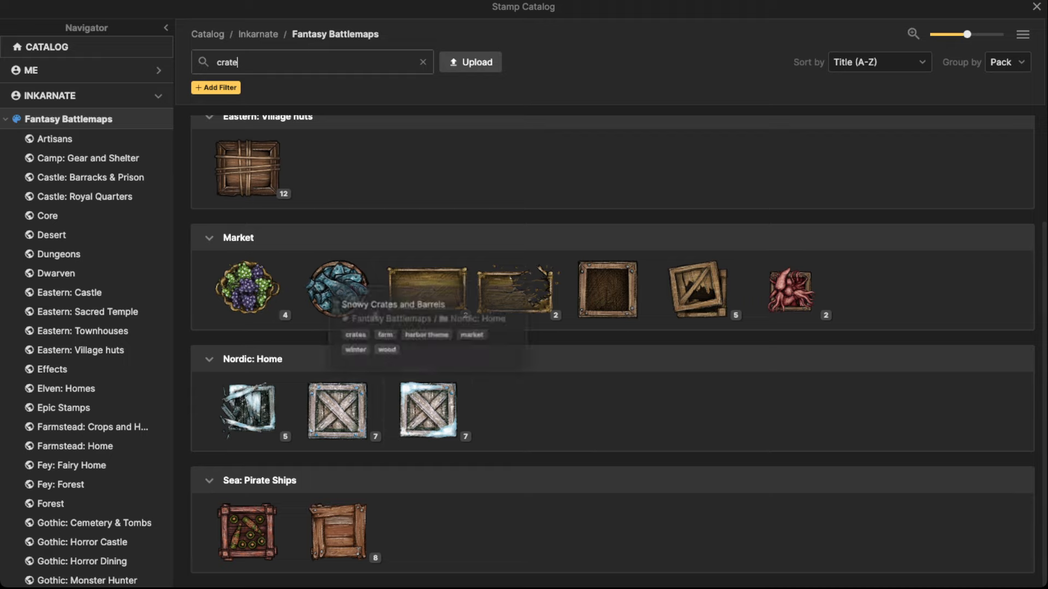
scroll(339, 281, "up", 3)
left_click(248, 181)
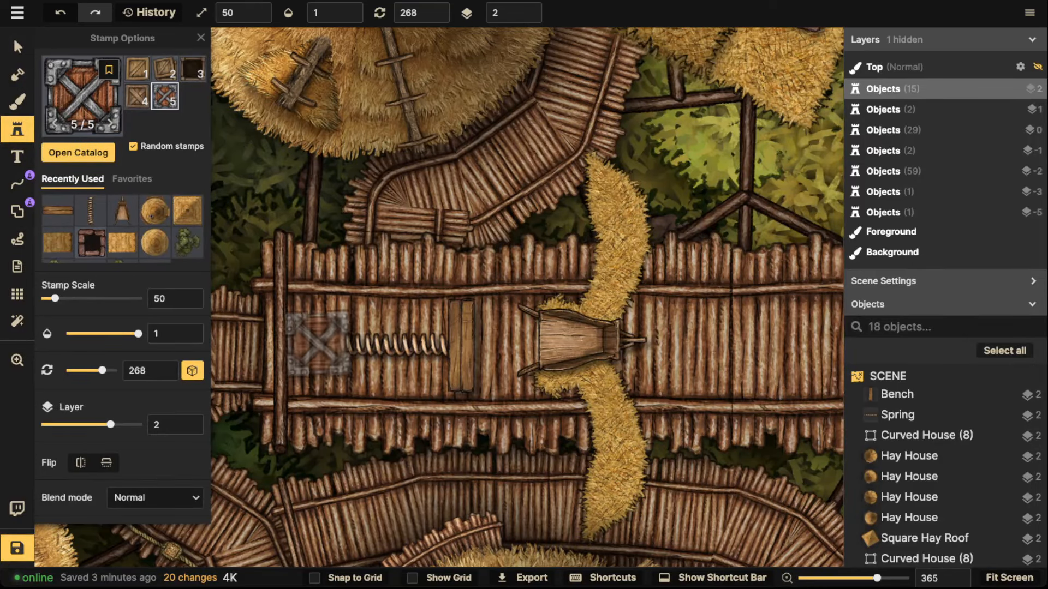
left_click(326, 344)
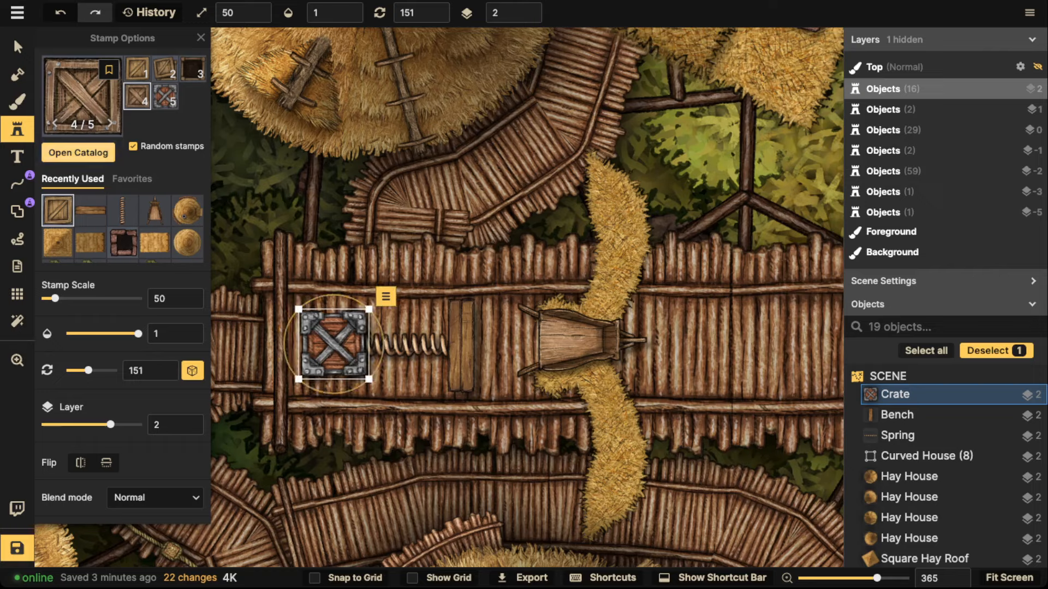
Search for "gear" and place the metal side-view gear along the crate's upper edge and the cog on its upper-left corner, at scale 60 and rotation 270.
left_click(82, 93)
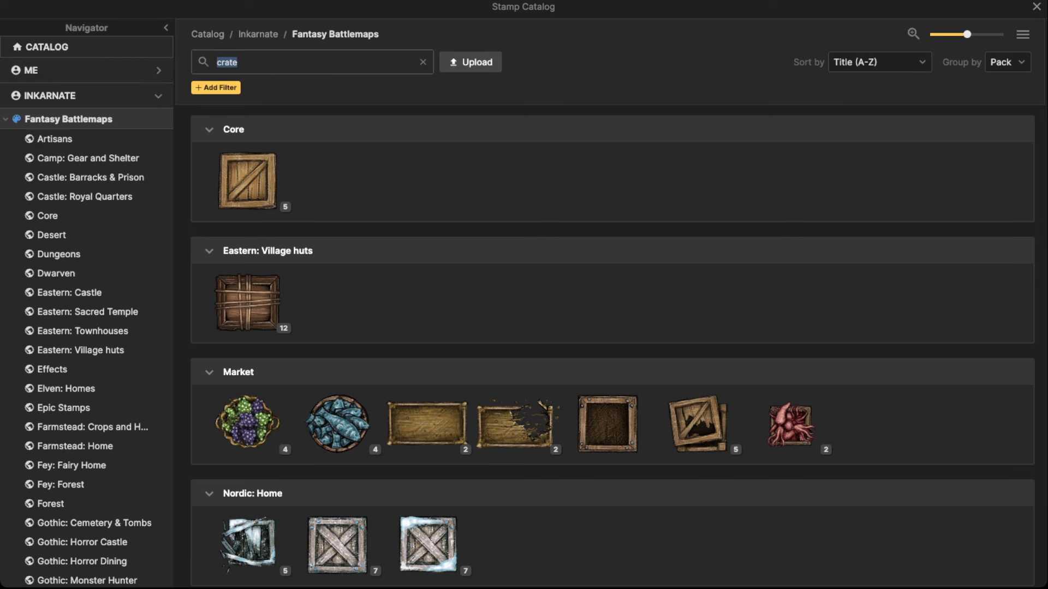
type("gear")
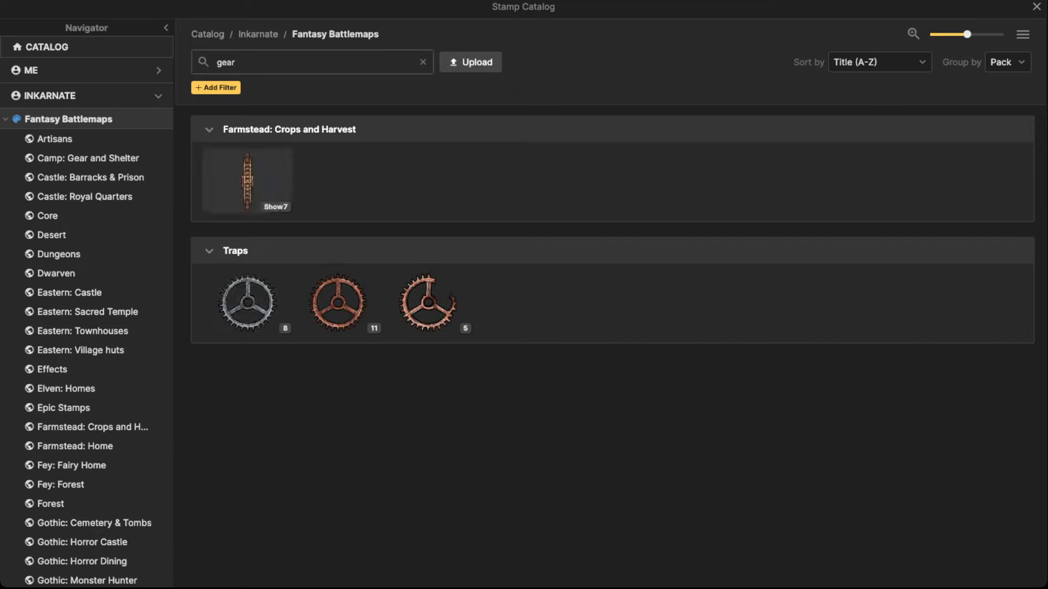
left_click(247, 303)
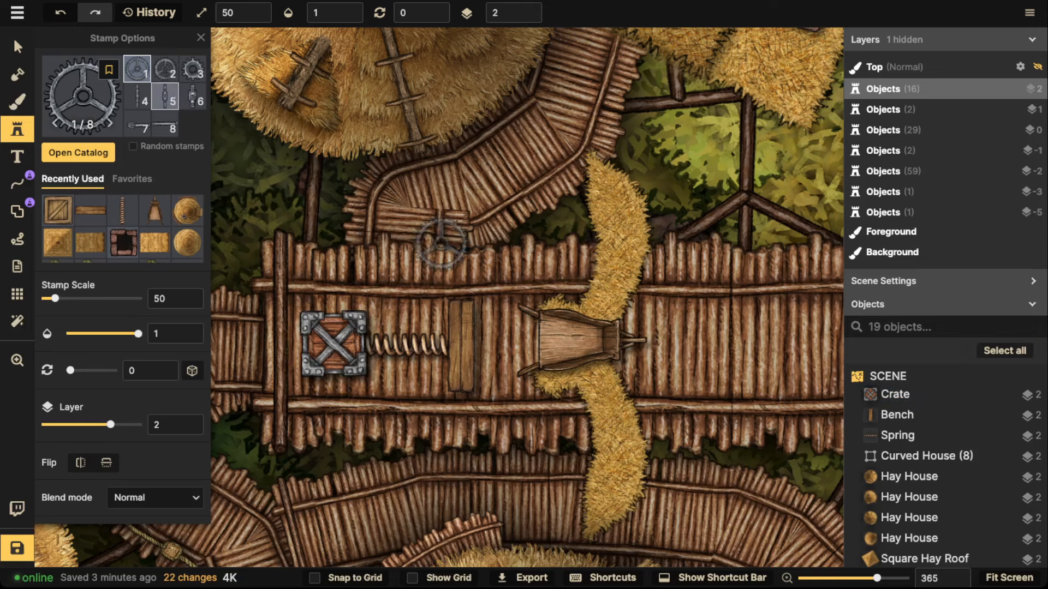
left_click(137, 96)
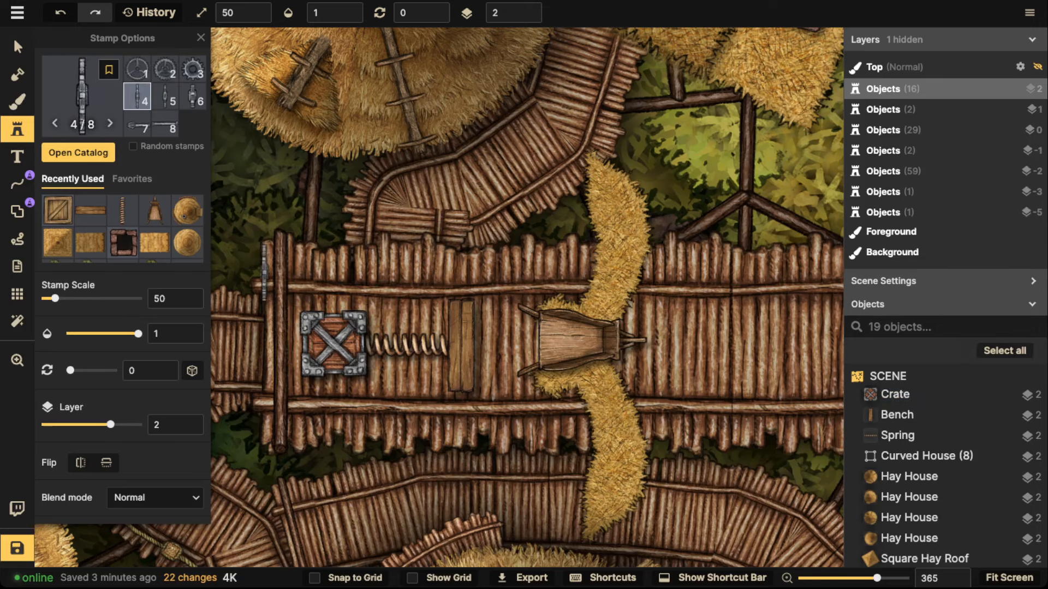
scroll(267, 274, "up", 3)
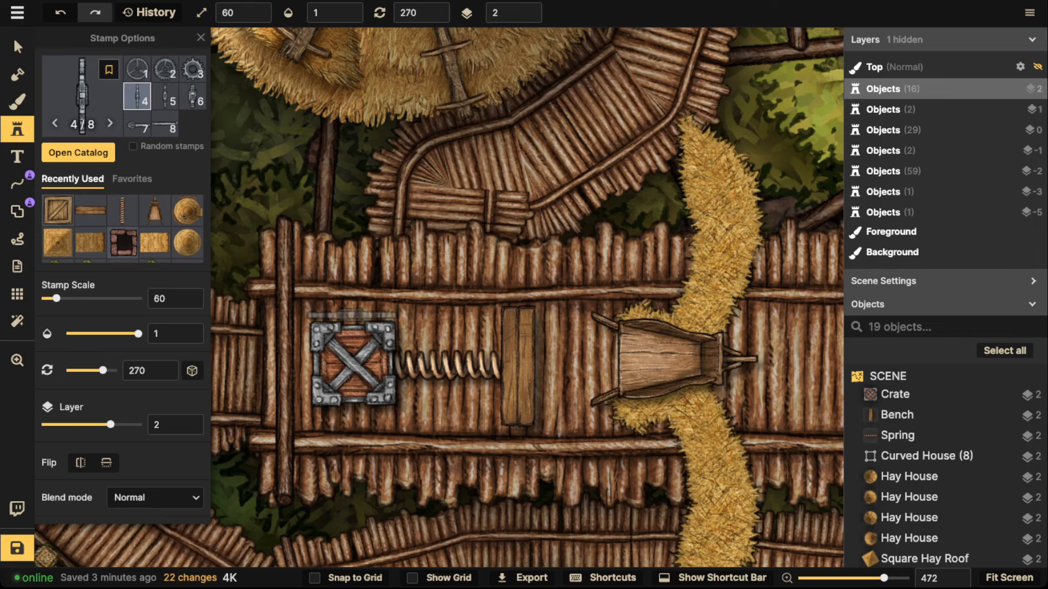
left_click(352, 316)
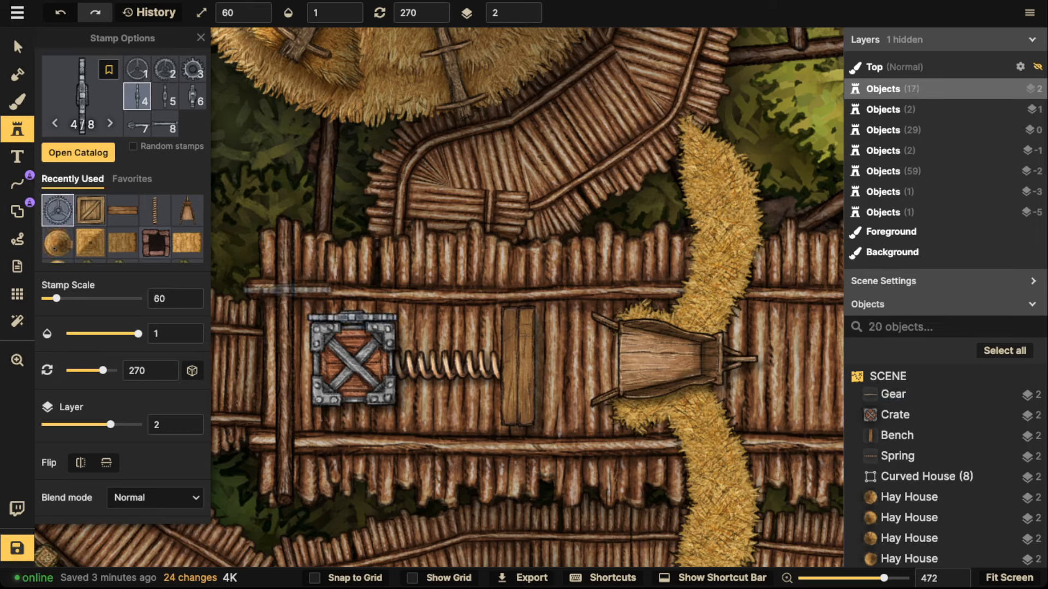
key("3")
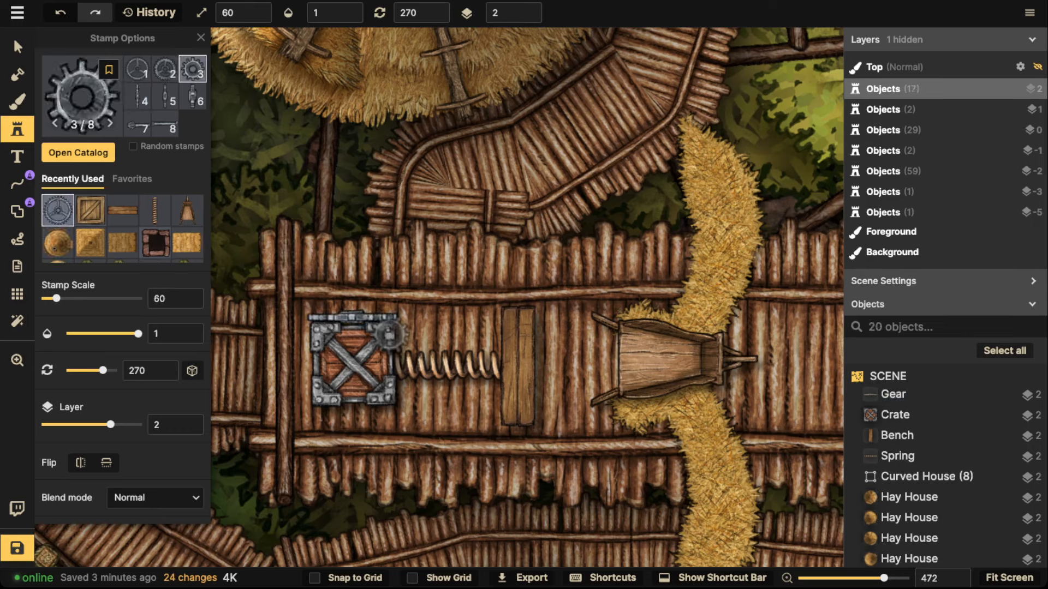
left_click(325, 335)
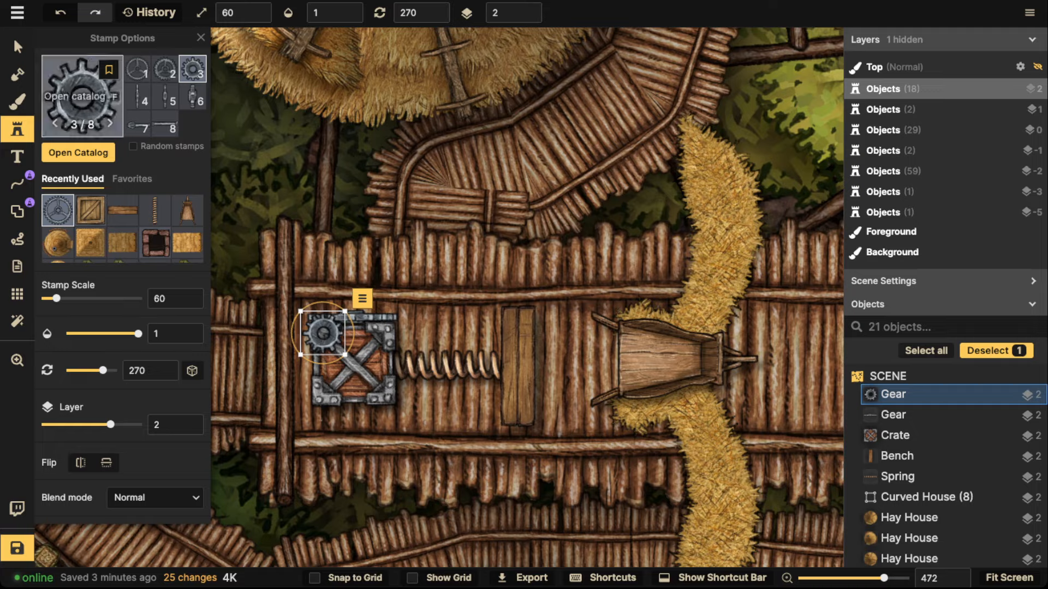
Search the catalog for "lever" and place the lever on the crate's lower-left part at scale 40 and rotation 270.
left_click(91, 95)
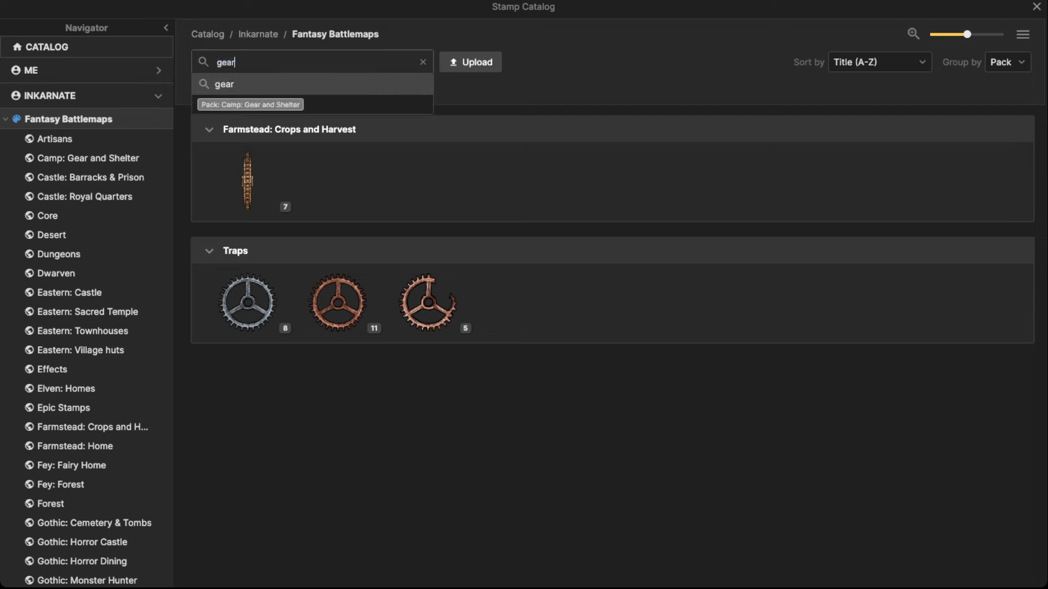
type("lever")
left_click(248, 300)
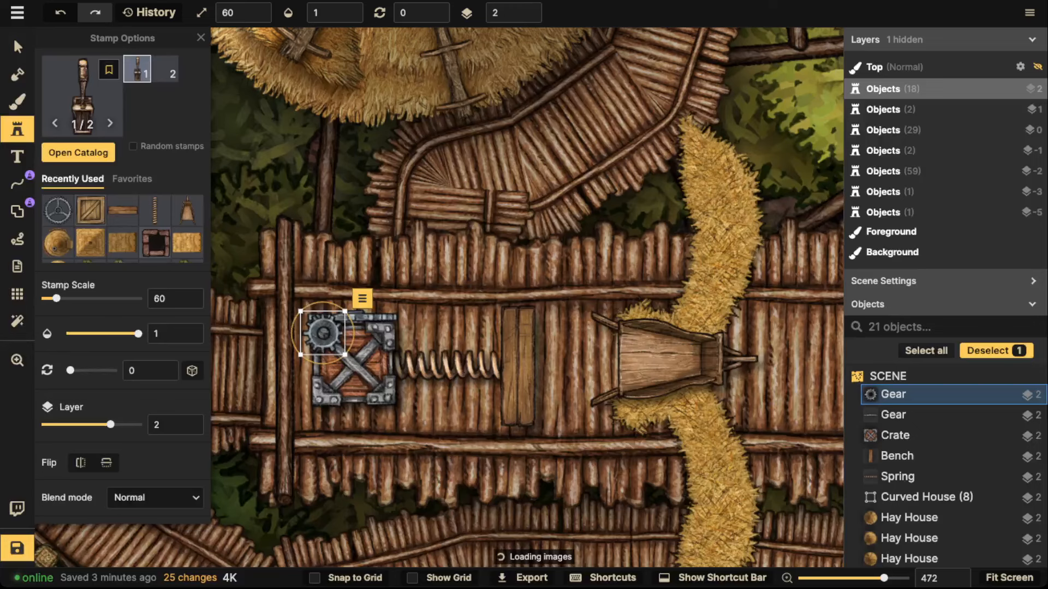
key("[")
key("[")
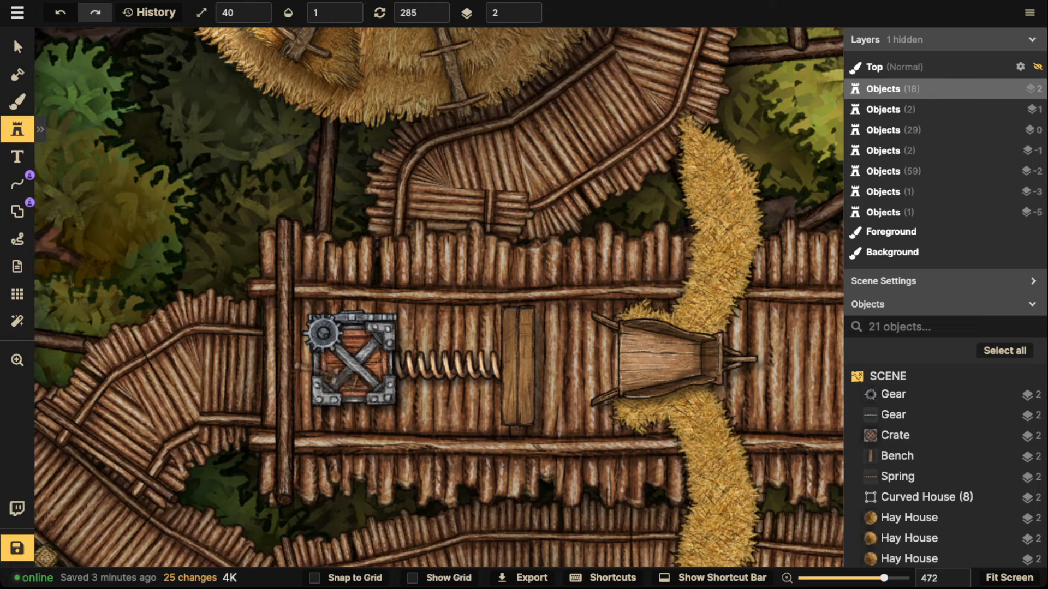
left_click(323, 376)
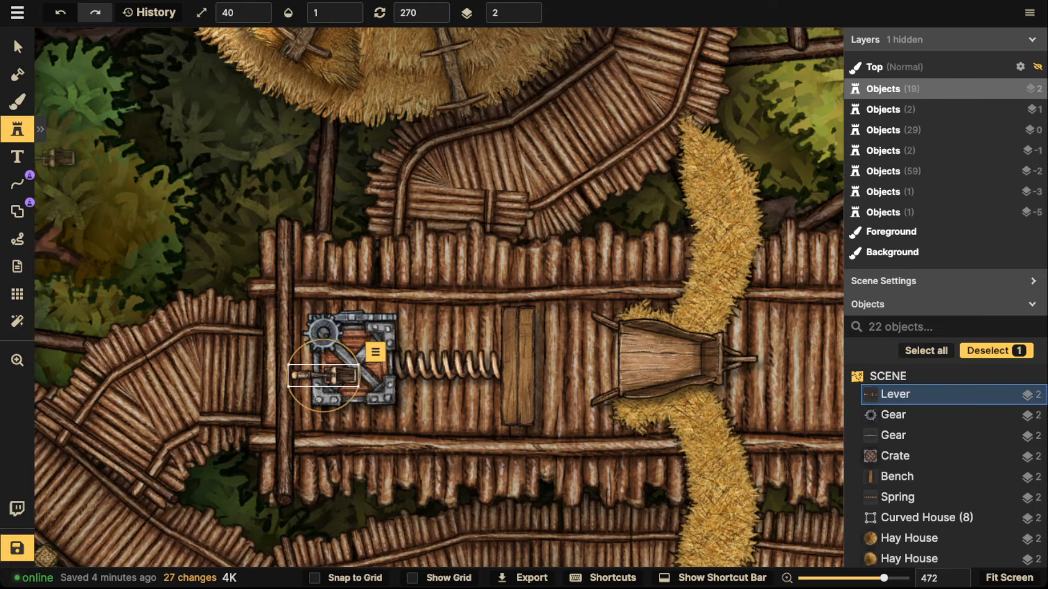
Apply Custom Object Shadow to the lever, round gear, crate, spring and bench together, and check its shadow options.
left_click(17, 46)
key("Escape")
scroll(238, 308, "down", 2)
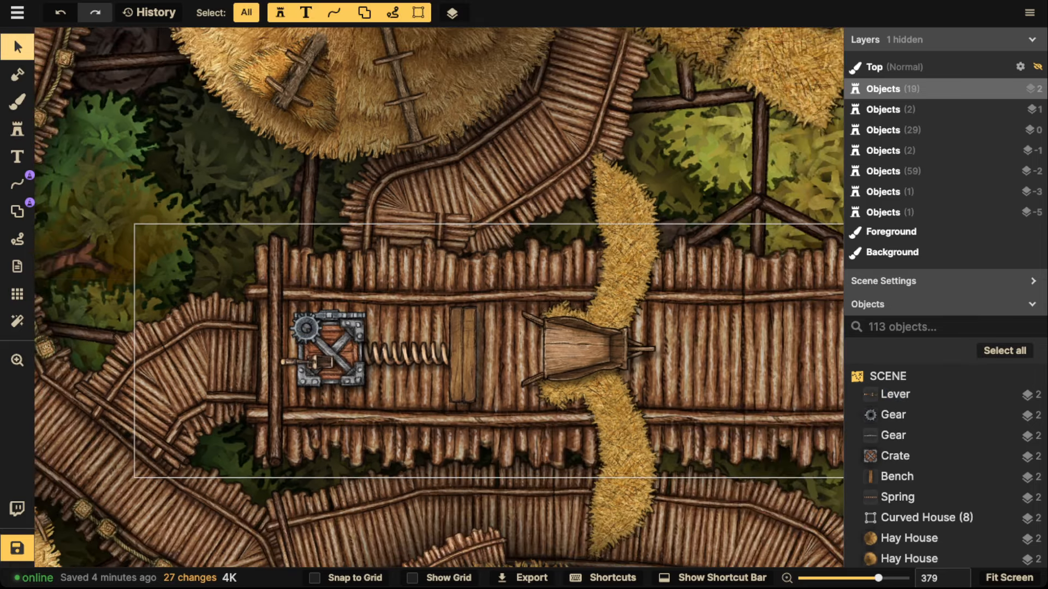
left_click(305, 328)
left_click(305, 362, "shift")
left_click(345, 377, "shift")
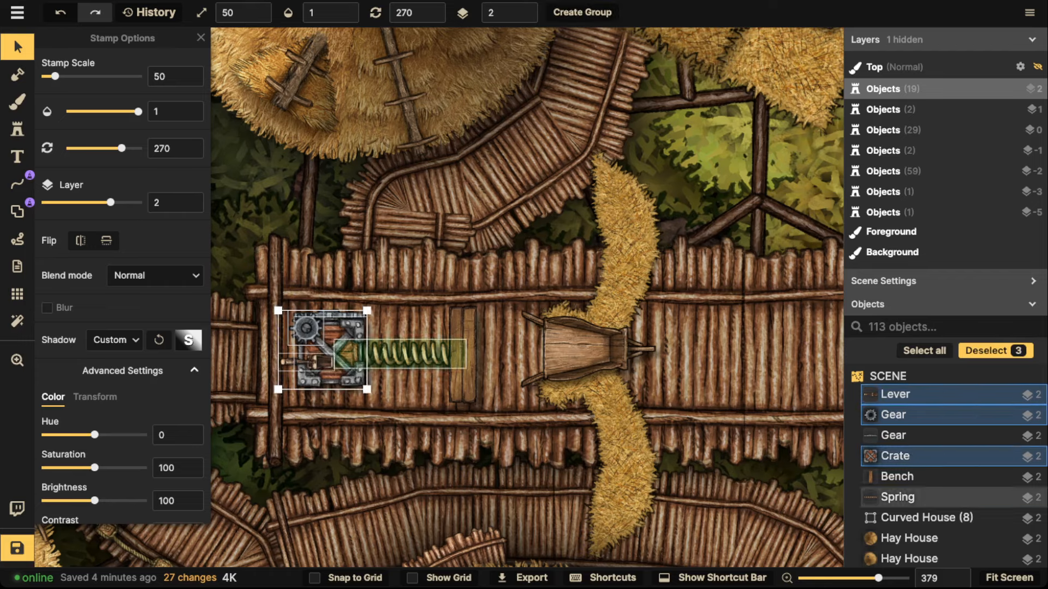
left_click(406, 353, "shift")
left_click(462, 355, "shift")
left_click(115, 339)
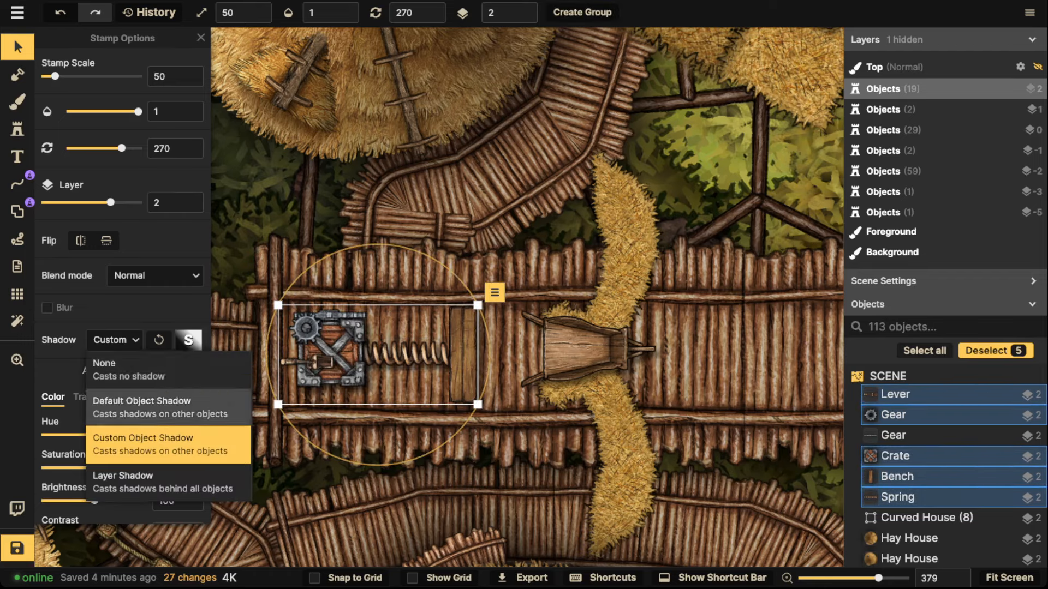
left_click(159, 407)
left_click(115, 339)
left_click(159, 444)
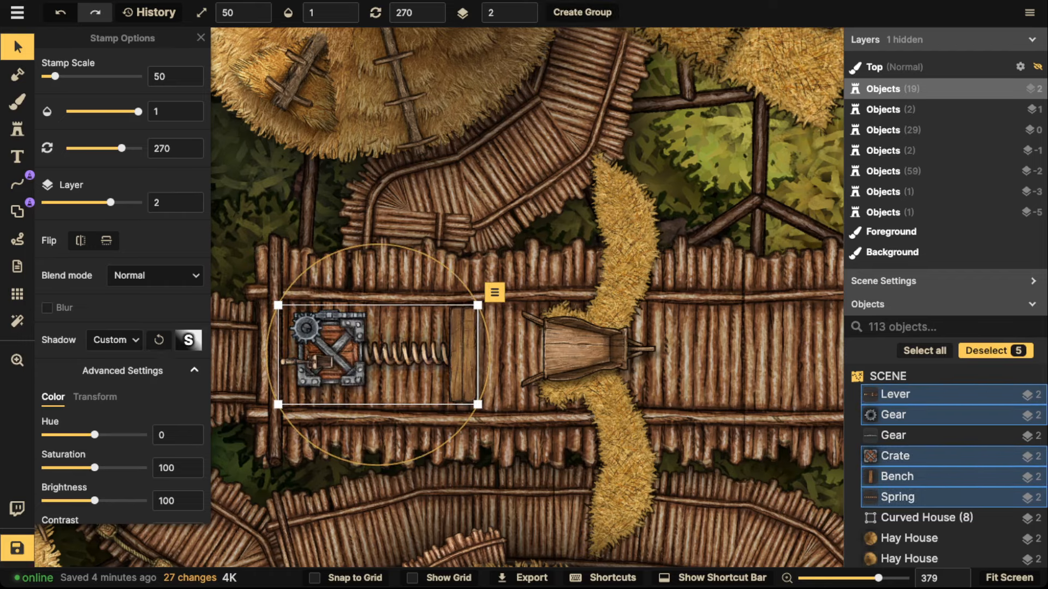
left_click(188, 339)
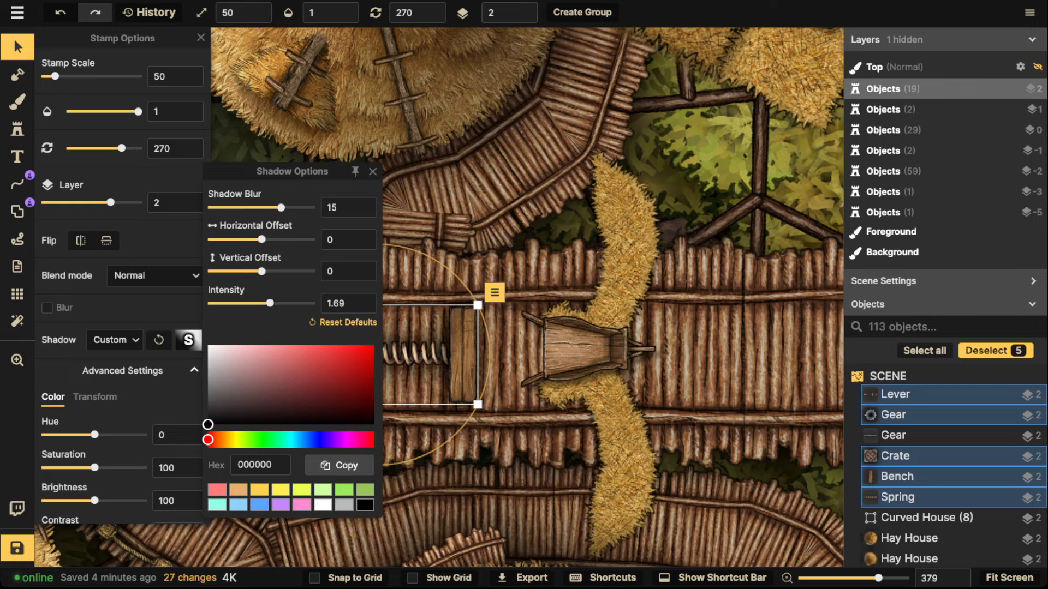
left_click(373, 171)
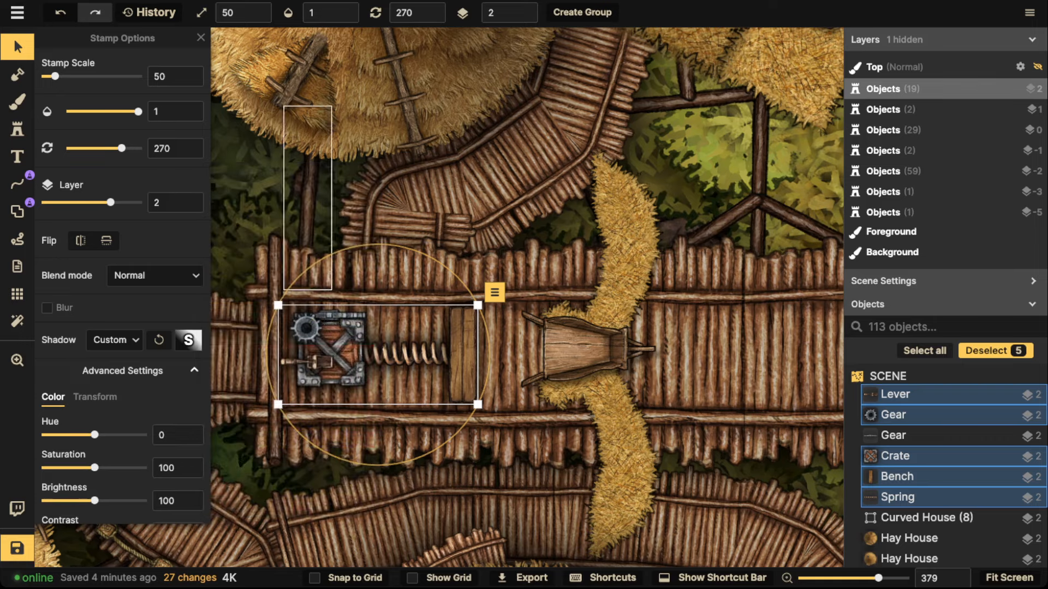
Move the spring and bench left so that they sit closer to the crate.
left_click_drag(402, 354, 434, 354)
key("Escape")
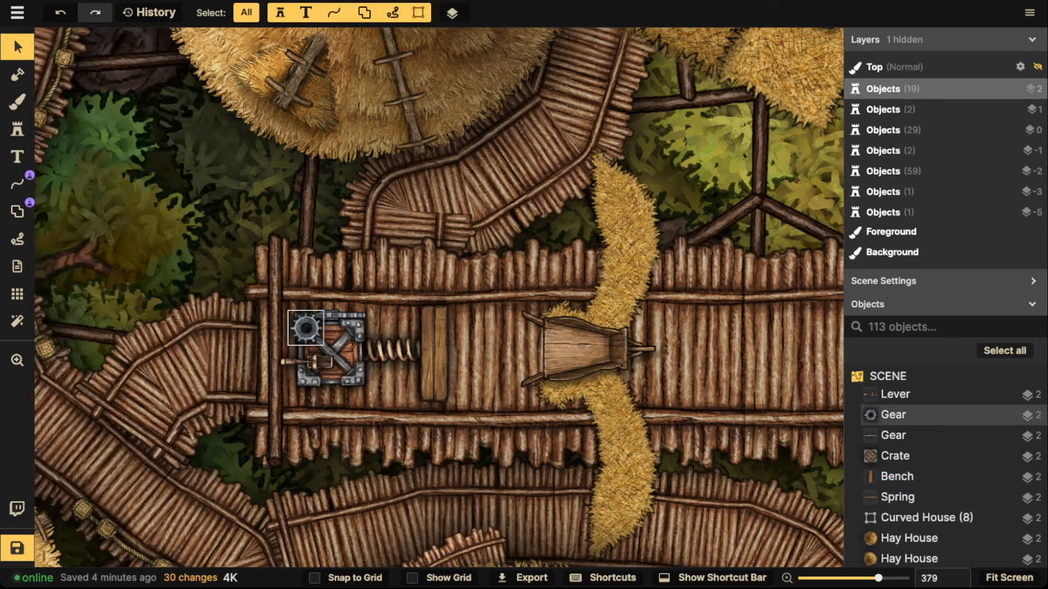
Group the lever, both gears, crate, bench and spring under the name "Mechanism".
left_click(306, 328)
left_click(343, 327, "shift")
left_click(294, 361, "shift")
left_click(393, 350, "shift")
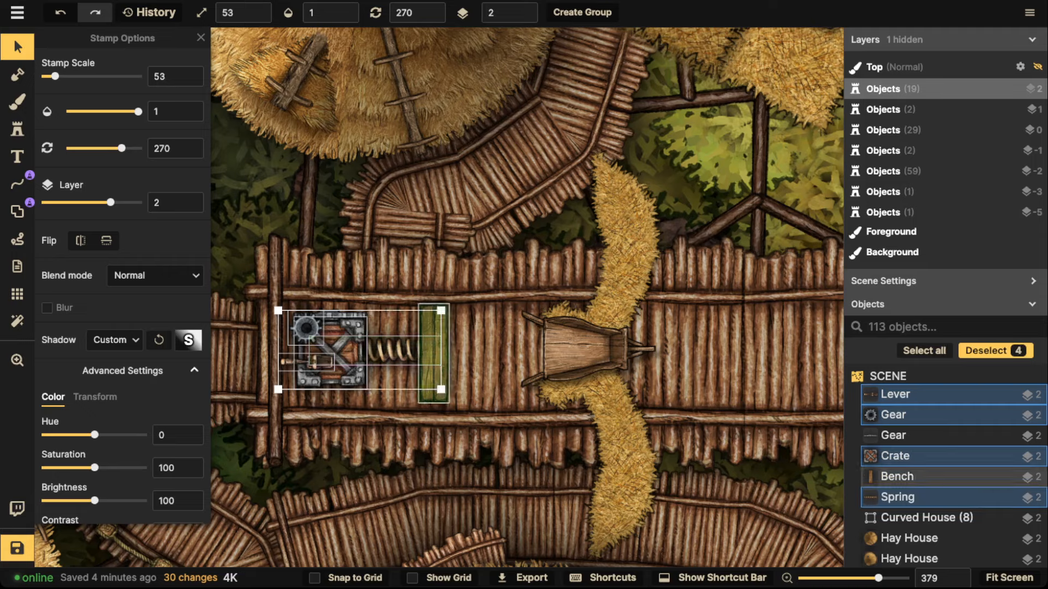
left_click(434, 355, "shift")
left_click(327, 315, "shift")
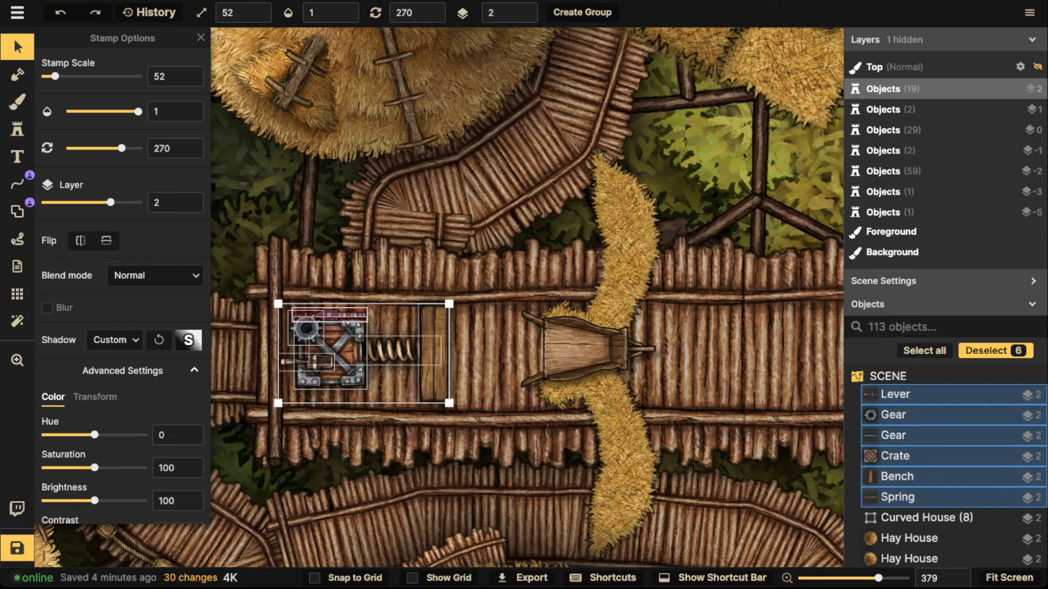
key("ctrl+g")
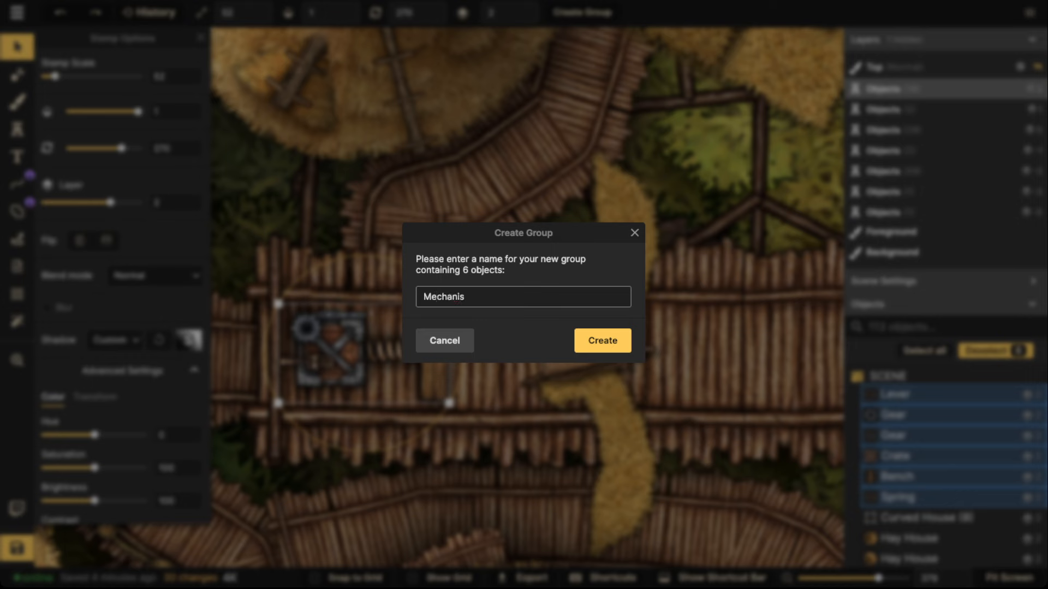
type("Mechanism")
key("Return")
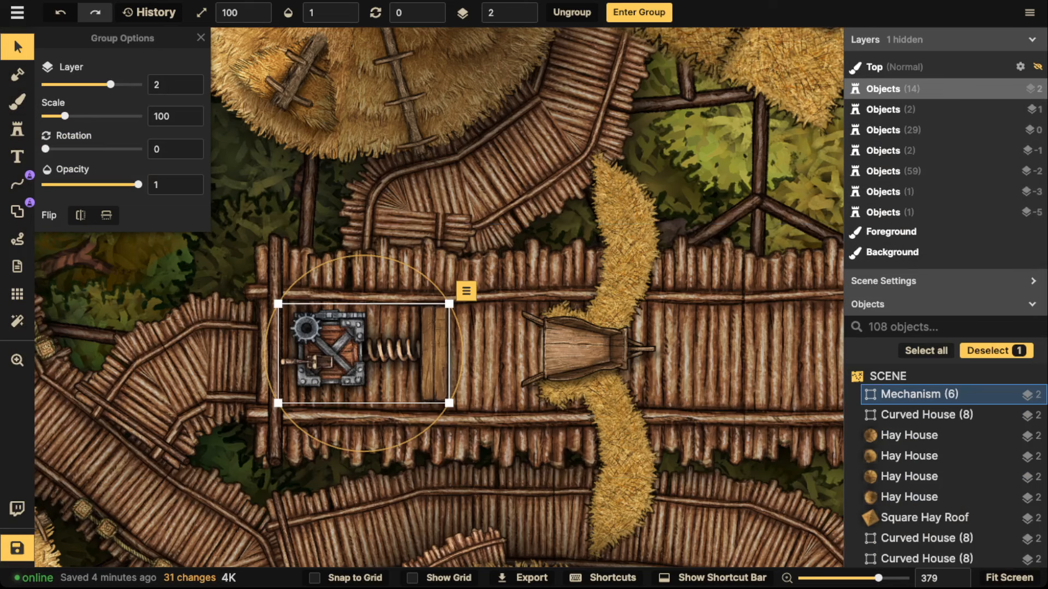
Shift the Mechanism group slightly left on the platform.
left_click_drag(364, 353, 359, 354)
double_click(359, 354)
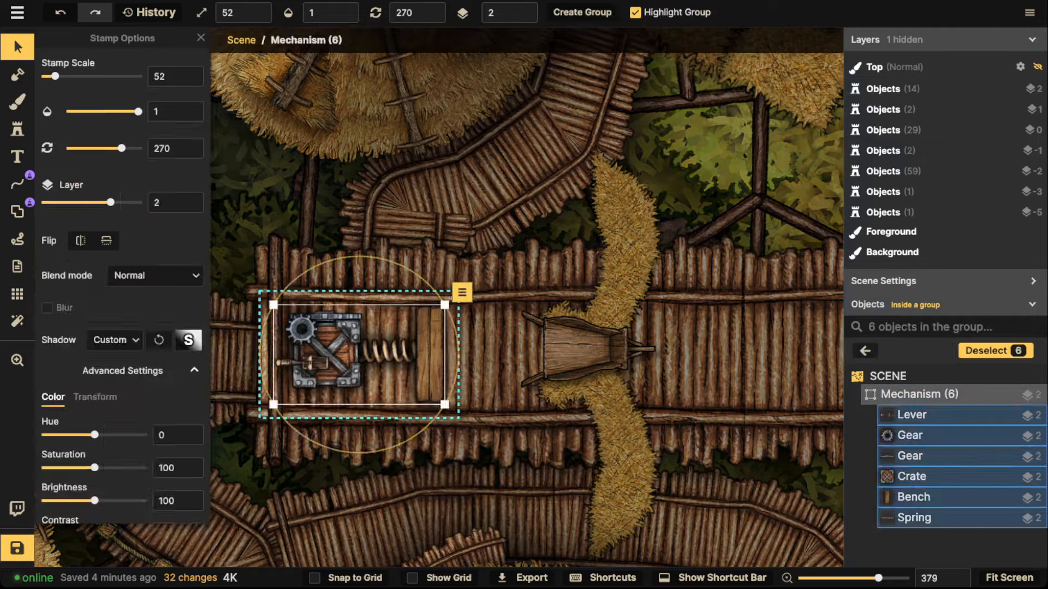
key("Escape")
Move the cart group with its hay wings left against the mechanism's bench.
left_click_drag(582, 349, 479, 355)
double_click(479, 355)
scroll(480, 356, "down", 3)
key("Escape")
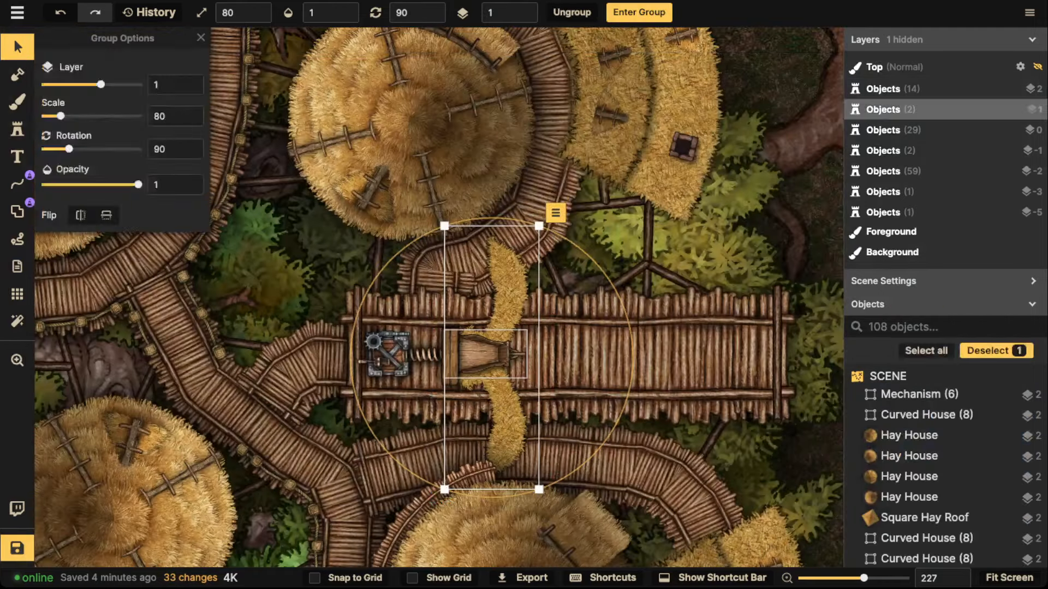
key("Escape")
scroll(435, 357, "down", 1)
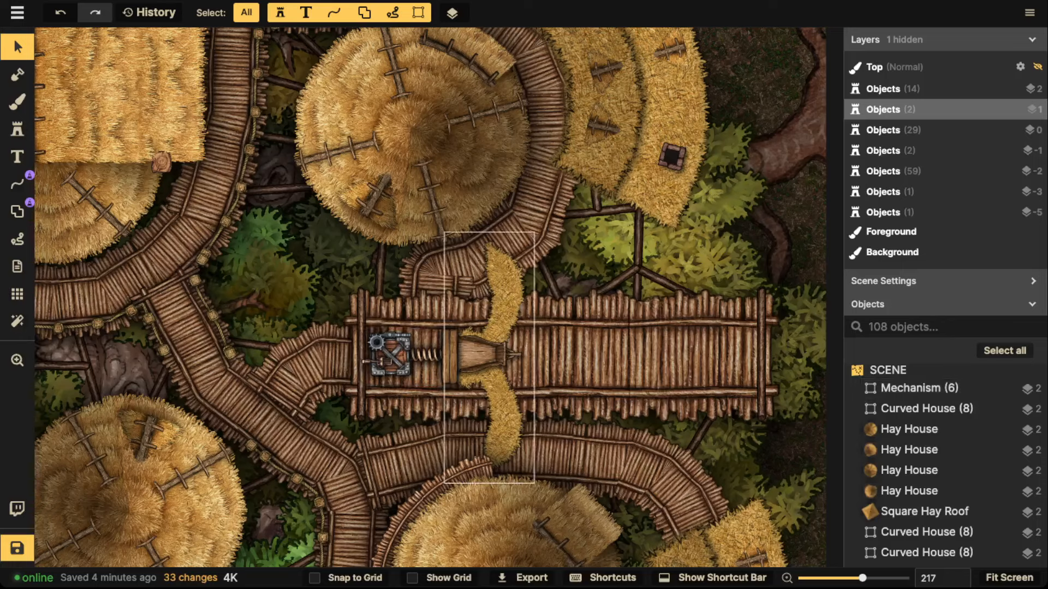
Move the winged cart group slightly east along the platform, leaving a small gap to the mechanism's bench.
left_click_drag(485, 356, 510, 358)
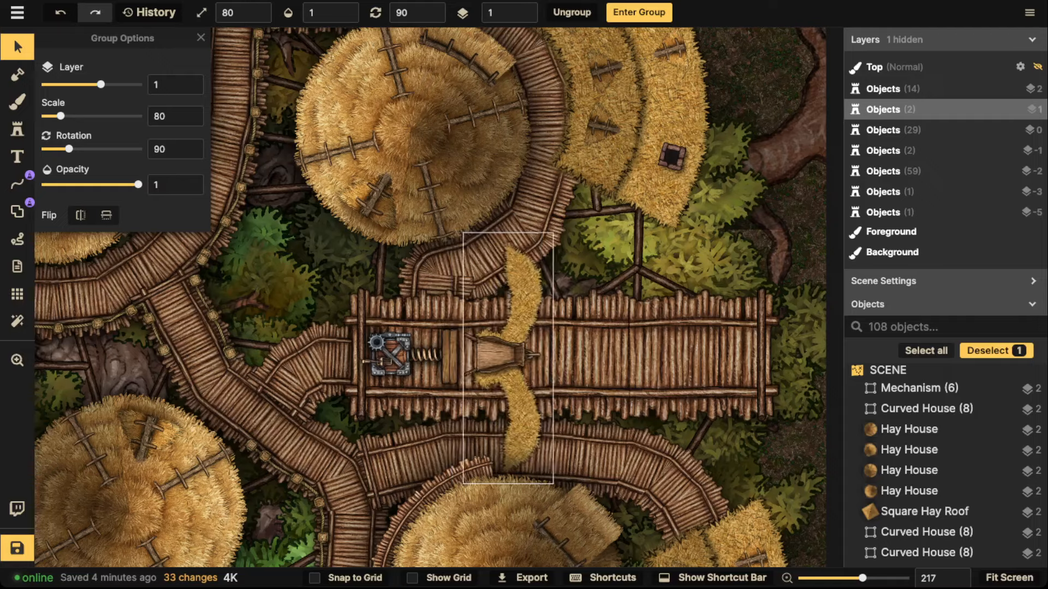
double_click(510, 357)
scroll(451, 332, "down", 2)
key("Escape")
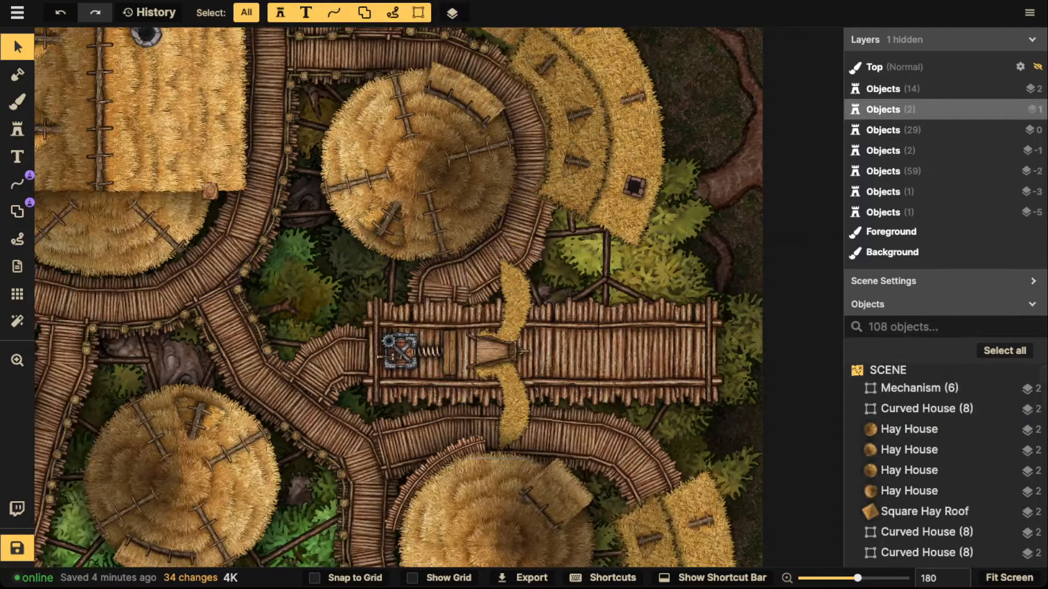
left_click(486, 341)
key("Escape")
scroll(474, 330, "down", 4)
left_click_drag(474, 330, 622, 302)
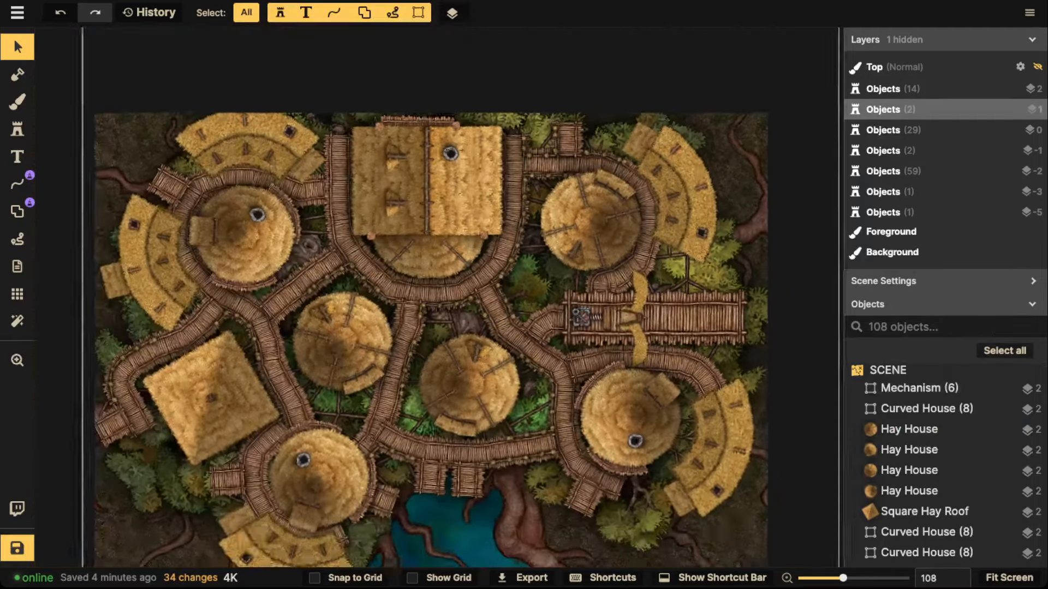
scroll(491, 295, "down", 2)
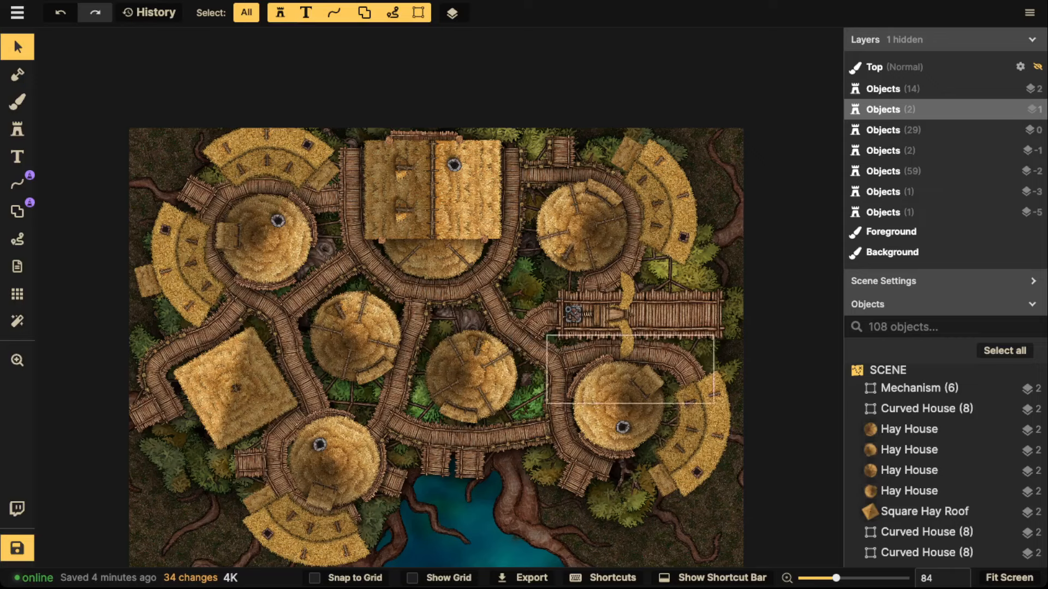
left_click(622, 316)
scroll(633, 320, "up", 1)
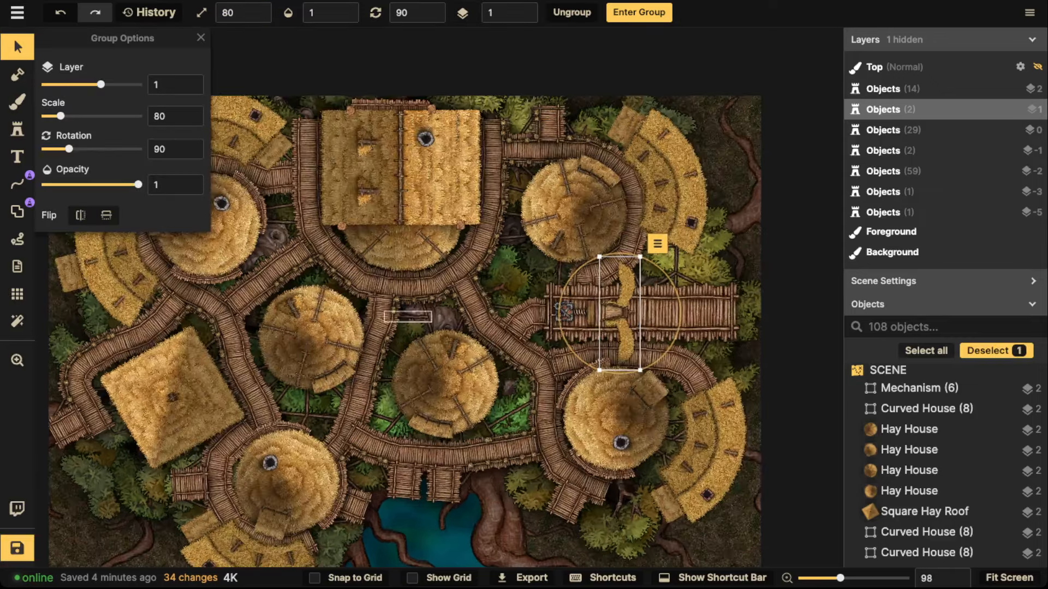
key("Escape")
scroll(417, 330, "down", 3)
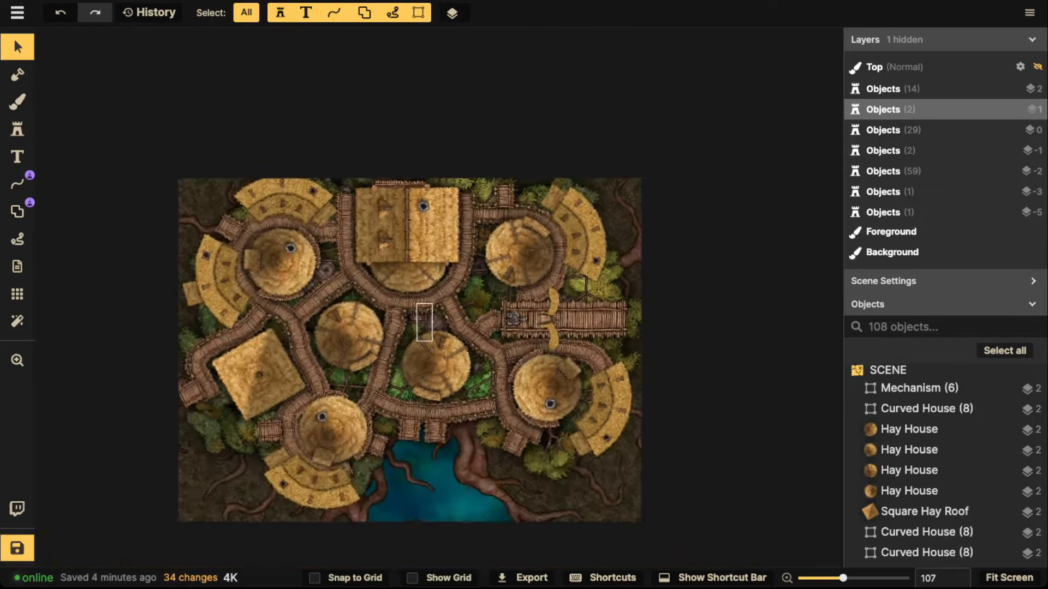
Select every object on the map and lock them all.
scroll(424, 322, "down", 3)
key("ctrl+a")
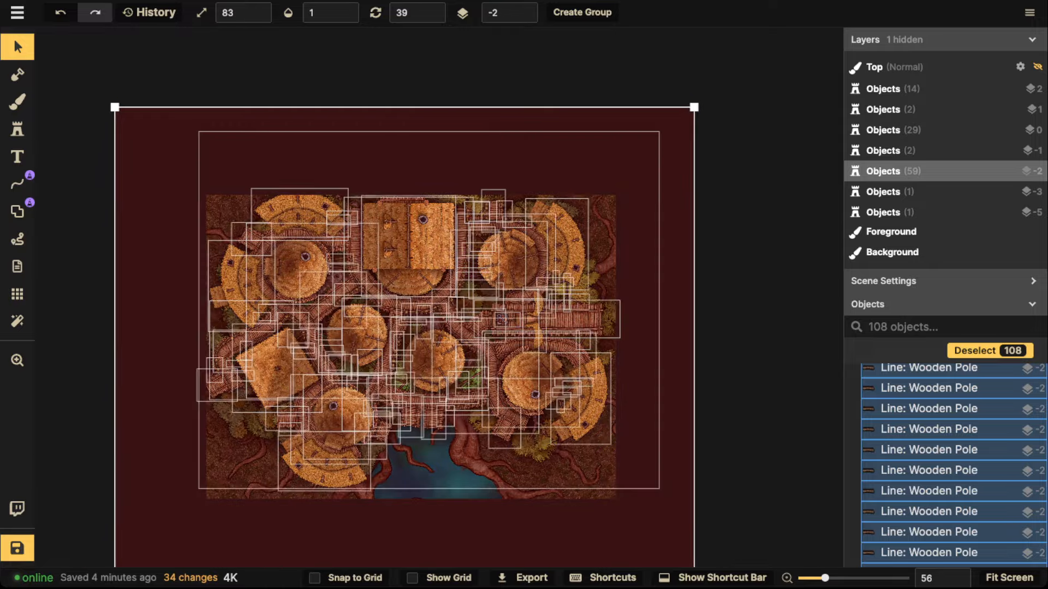
key("Escape")
scroll(421, 434, "up", 2)
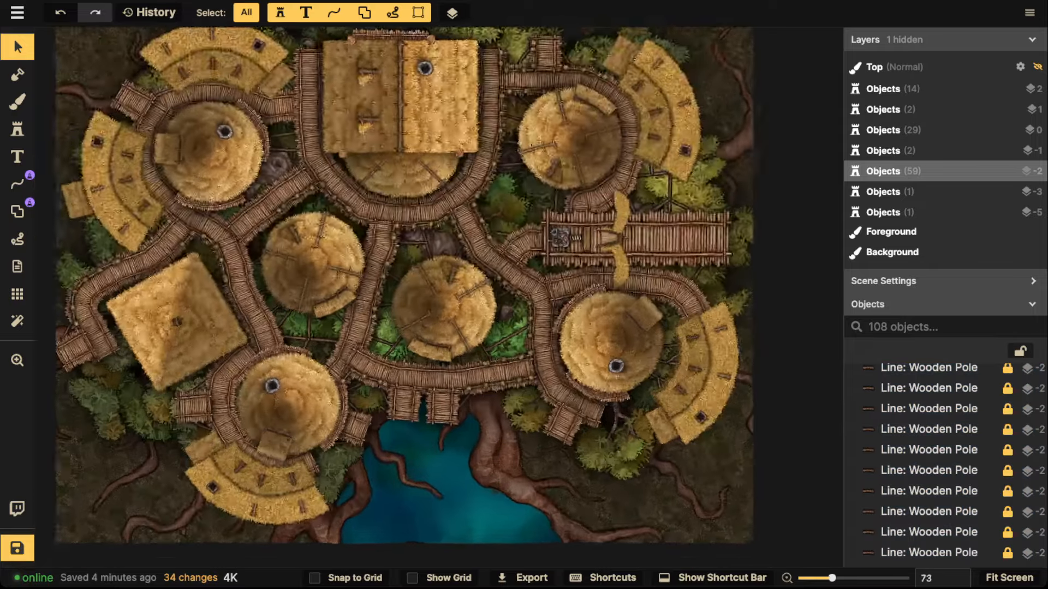
Search the stamp catalog for "ladder" and choose the short log ladder from the Sea: Pirate Ships pack.
scroll(284, 401, "up", 5)
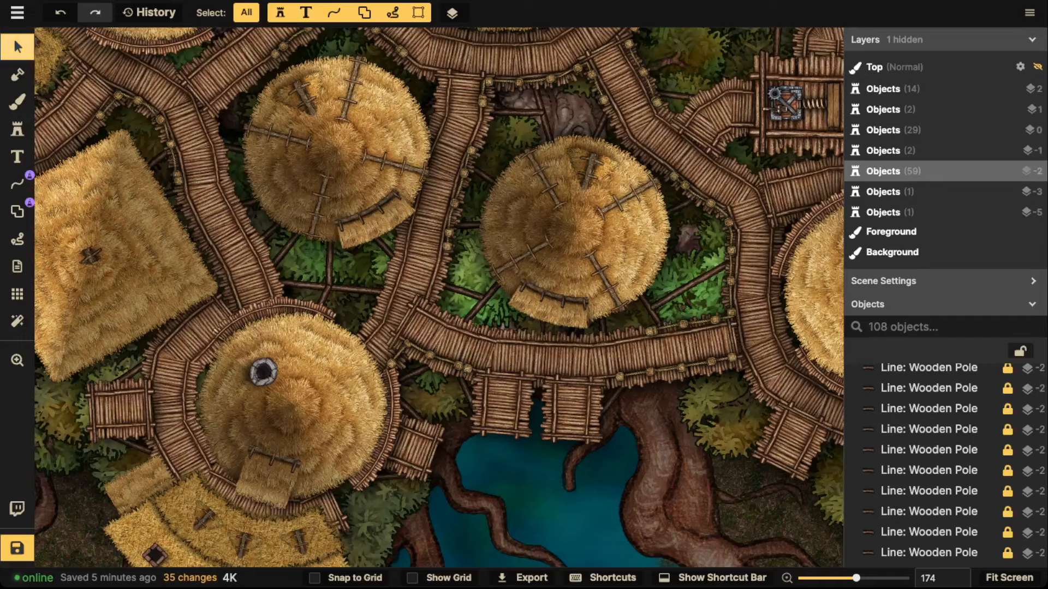
left_click(17, 129)
type("f")
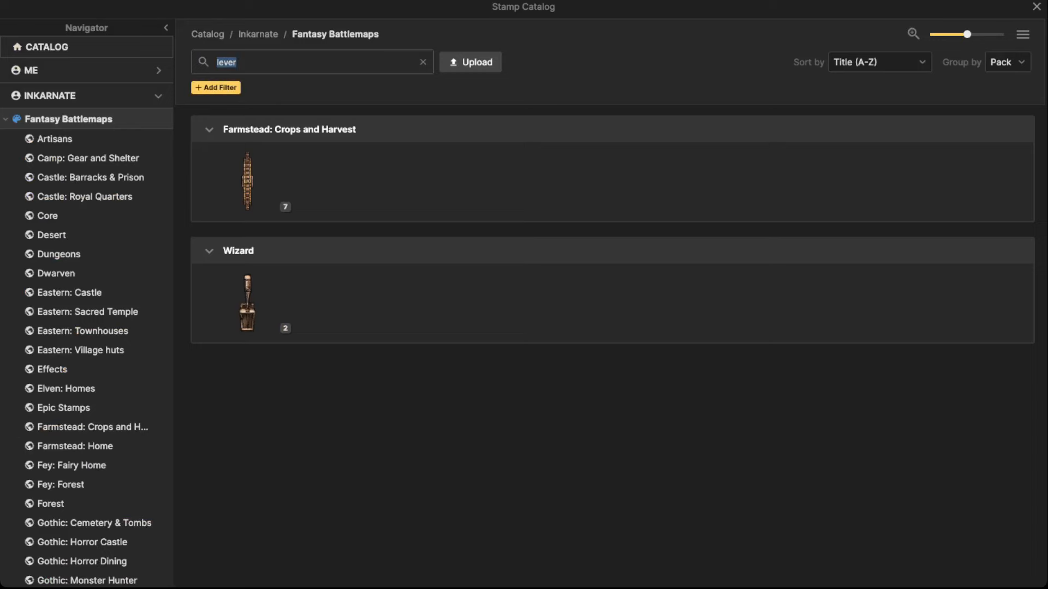
type("ladder")
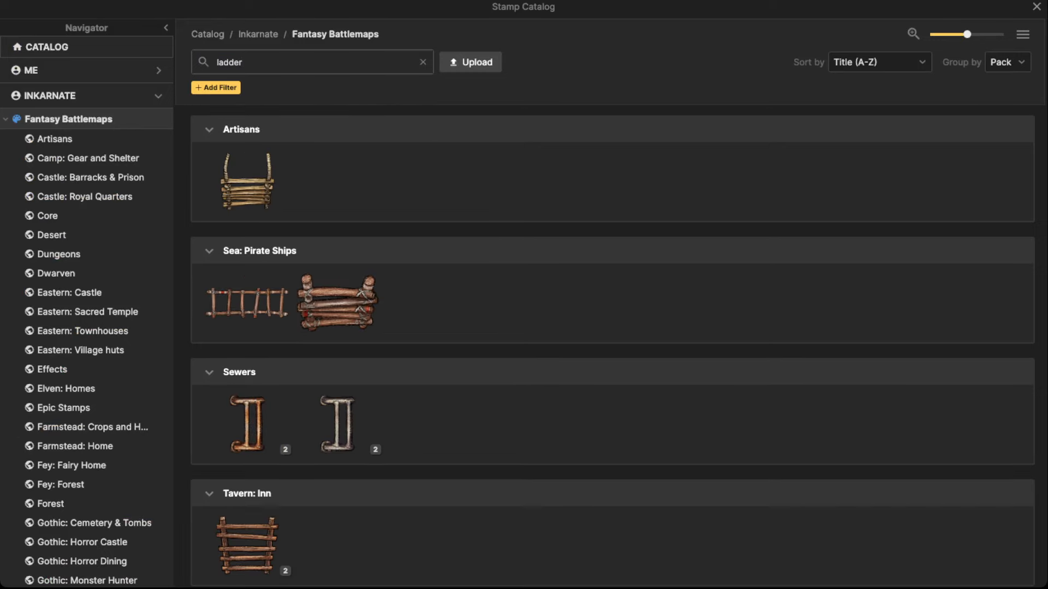
left_click(337, 302)
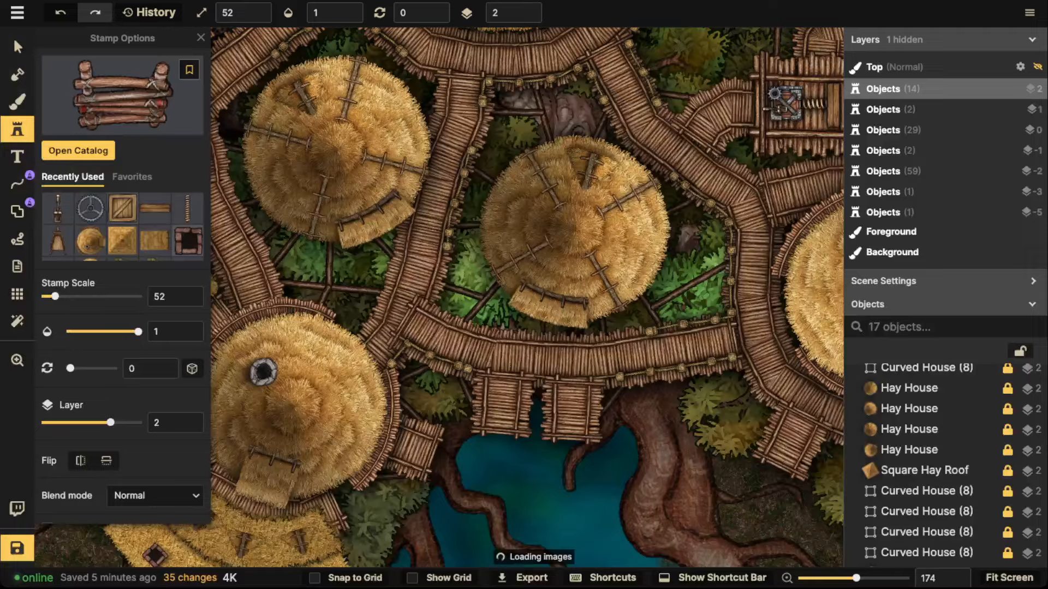
Place the ladder at scale 32 and rotation 270 between the southwestern round house's walkway and its western side platform.
scroll(289, 309, "up", 4)
left_click_drag(299, 305, 449, 310)
left_click_drag(615, 337, 662, 320)
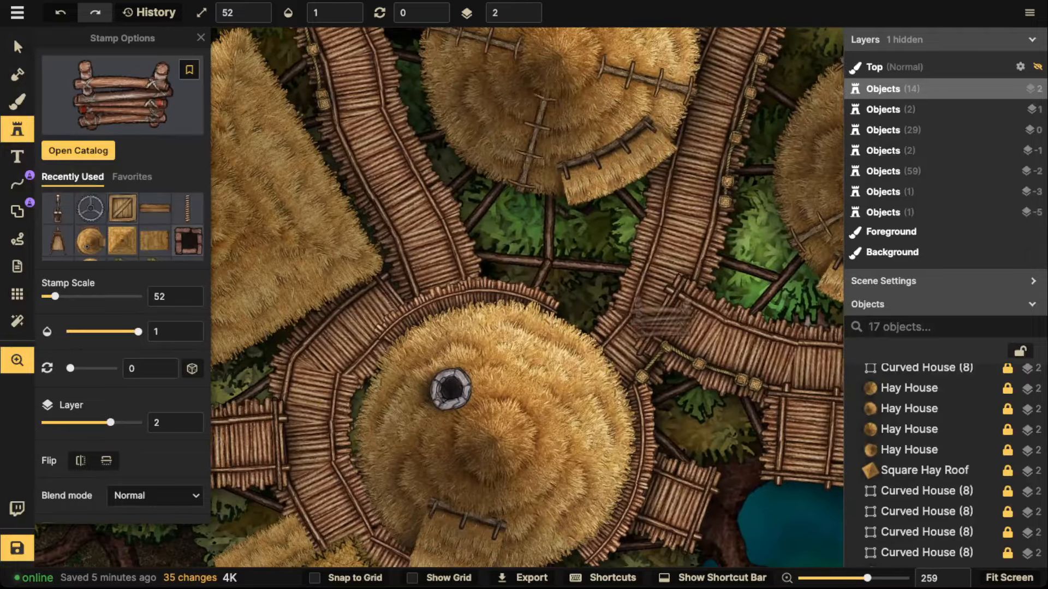
scroll(412, 298, "down", 3)
left_click_drag(350, 343, 406, 255)
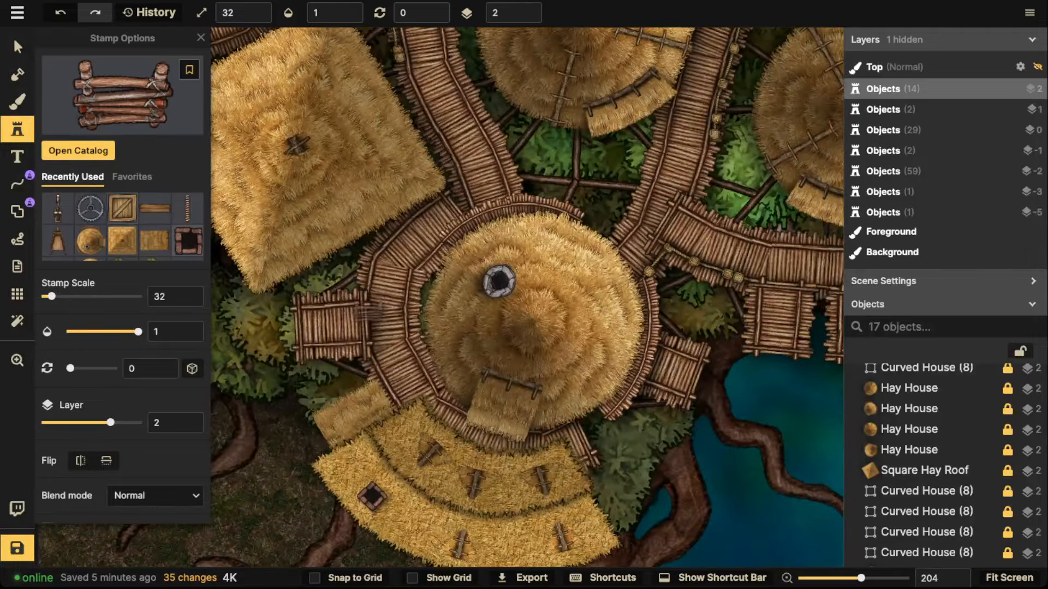
scroll(381, 354, "up", 2)
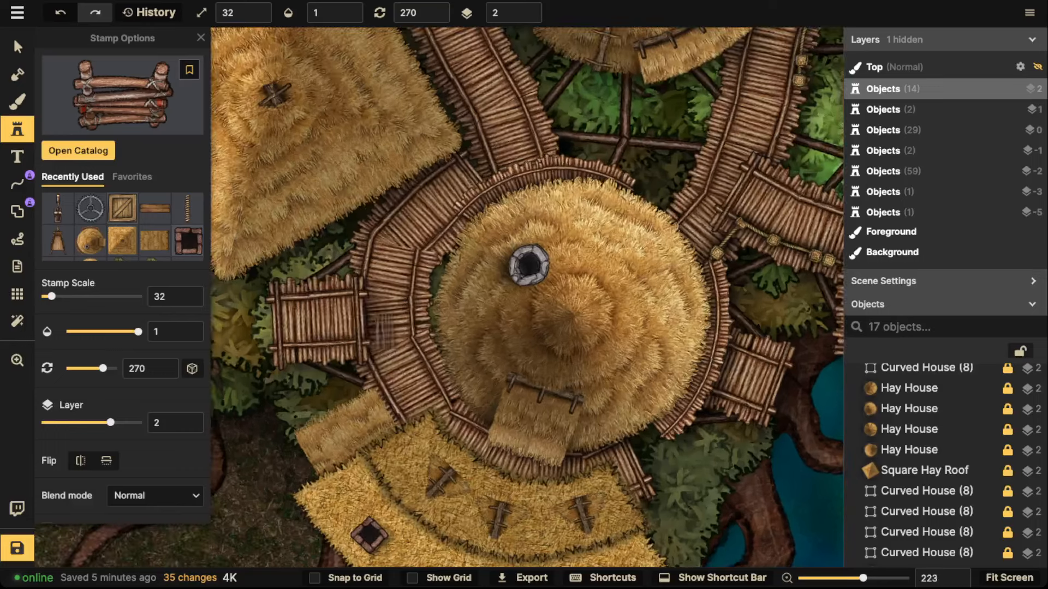
left_click(369, 316)
key("Escape")
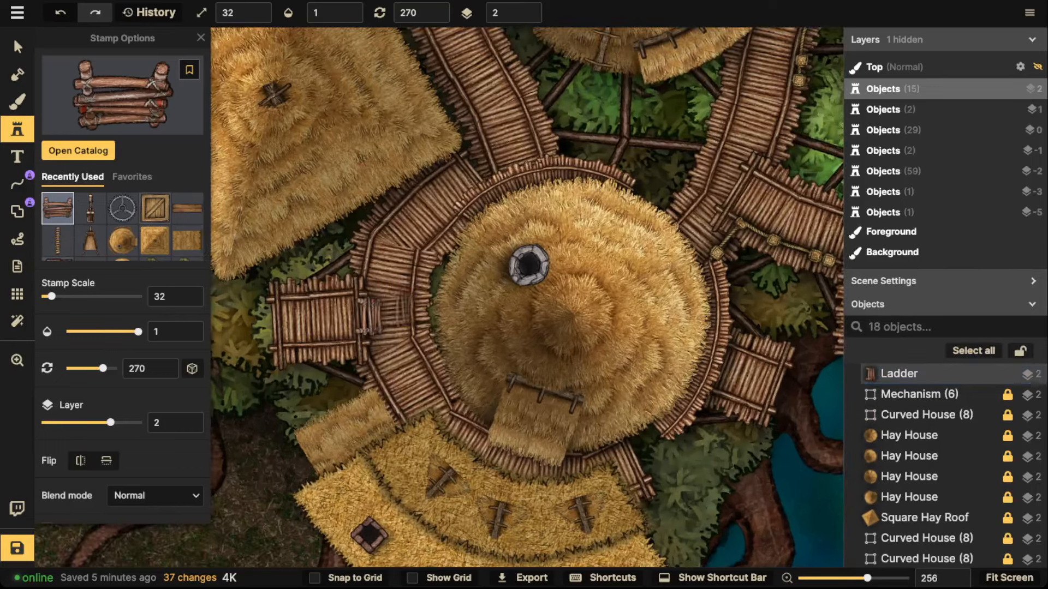
Place a second ladder at scale 32, angled to join the southeastern house's walkway to the small platform south of it.
scroll(739, 178, "down", 2)
left_click_drag(739, 178, 411, 267)
scroll(410, 266, "up", 3)
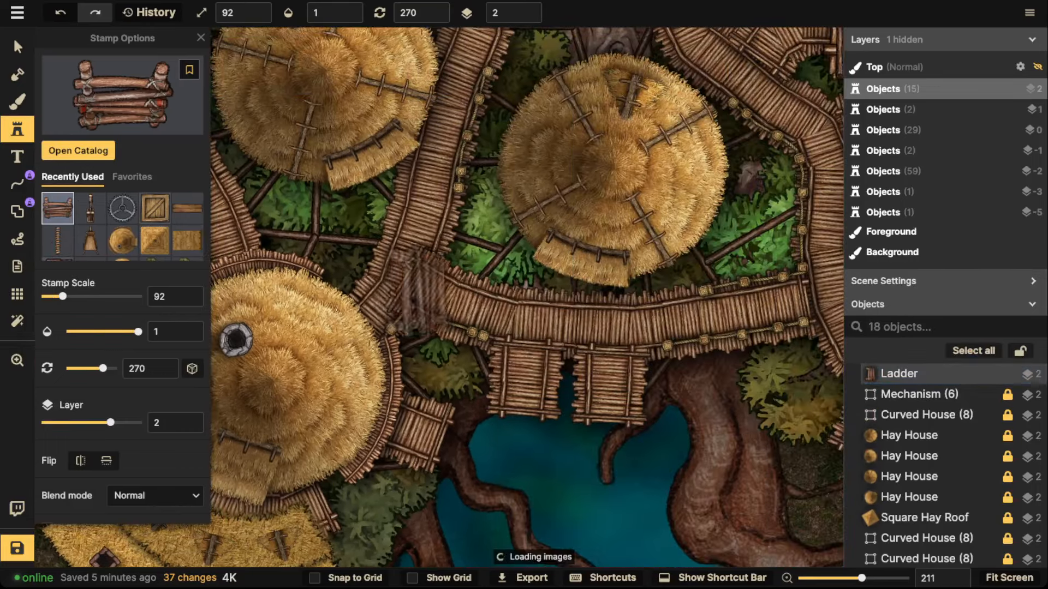
left_click_drag(609, 274, 625, 255)
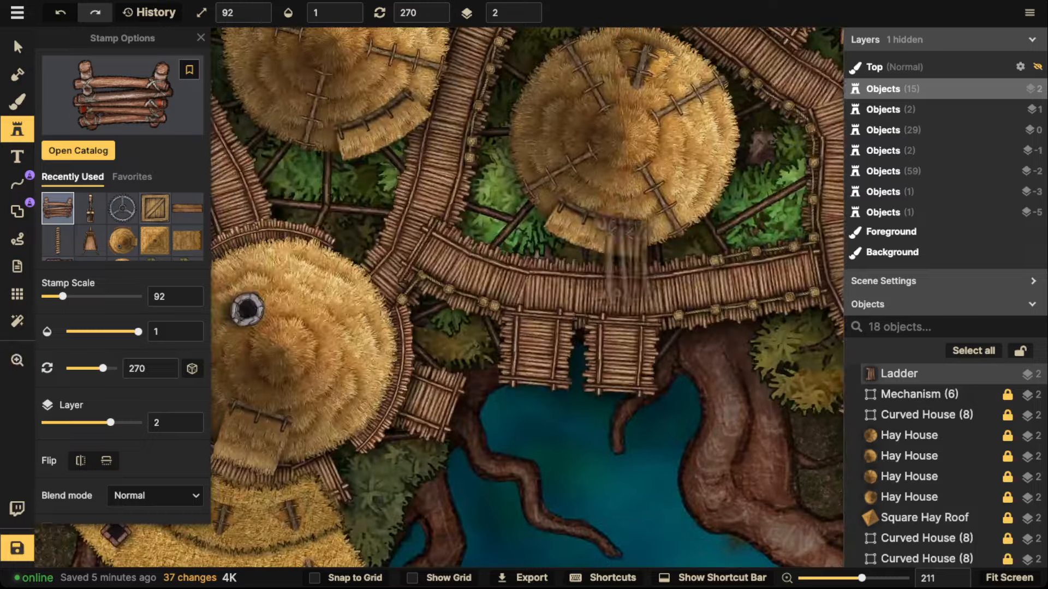
scroll(311, 317, "down", 5)
left_click_drag(267, 319, 478, 304)
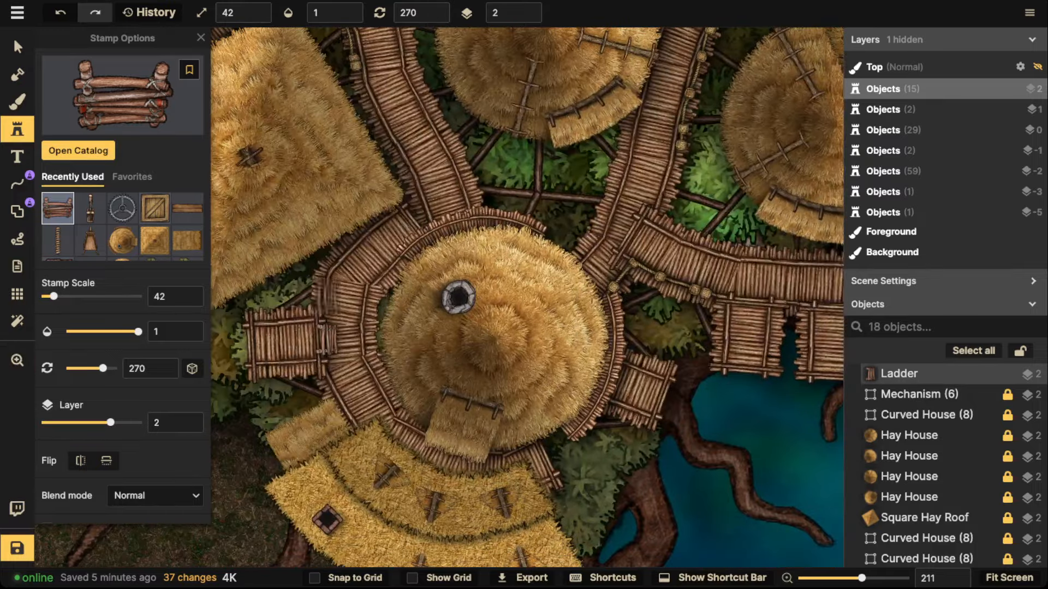
left_click_drag(791, 314, 439, 308)
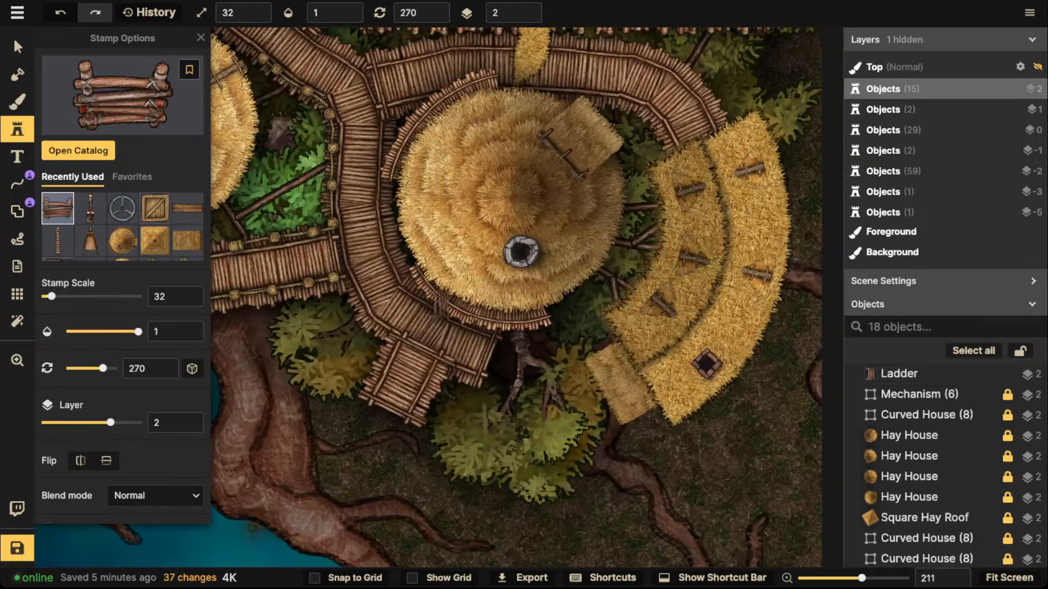
key("Escape")
Place four ladders around the launch platform: one at its western entrance, two along its southern edge and one at its northern walkway.
left_click_drag(406, 149, 453, 447)
left_click(405, 272)
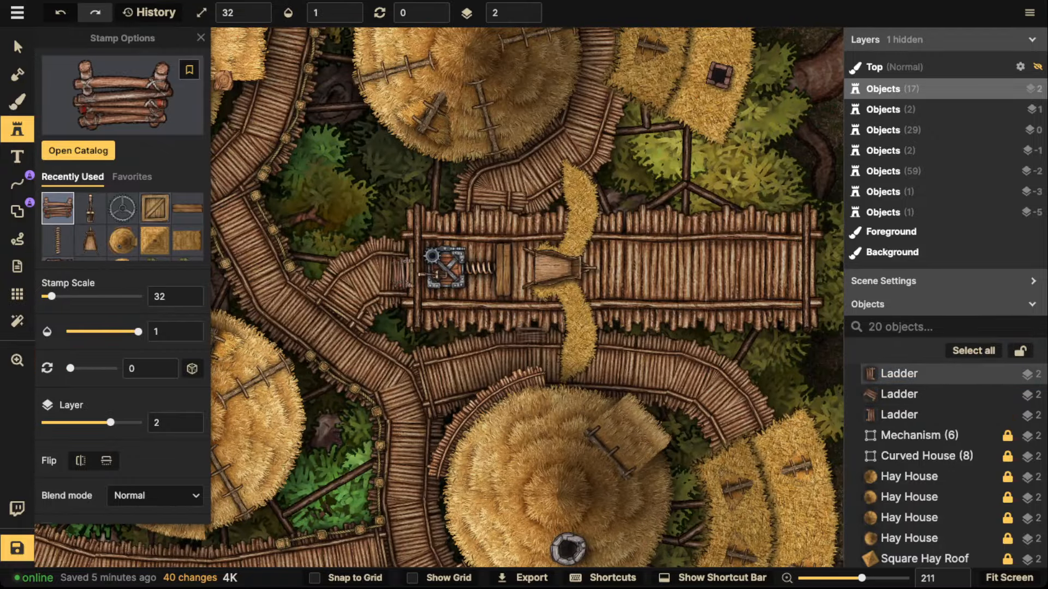
left_click(540, 330)
left_click(654, 333)
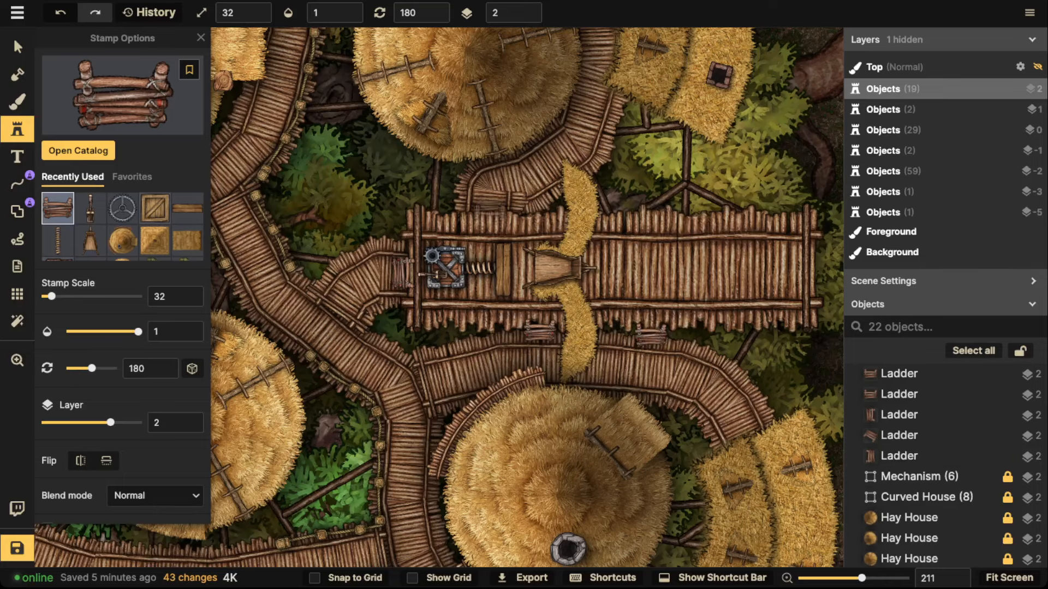
left_click(490, 209)
Place an angled ladder where the launch platform's curved access path branches off the central diagonal walkway.
scroll(490, 209, "down", 2)
left_click_drag(269, 179, 477, 254)
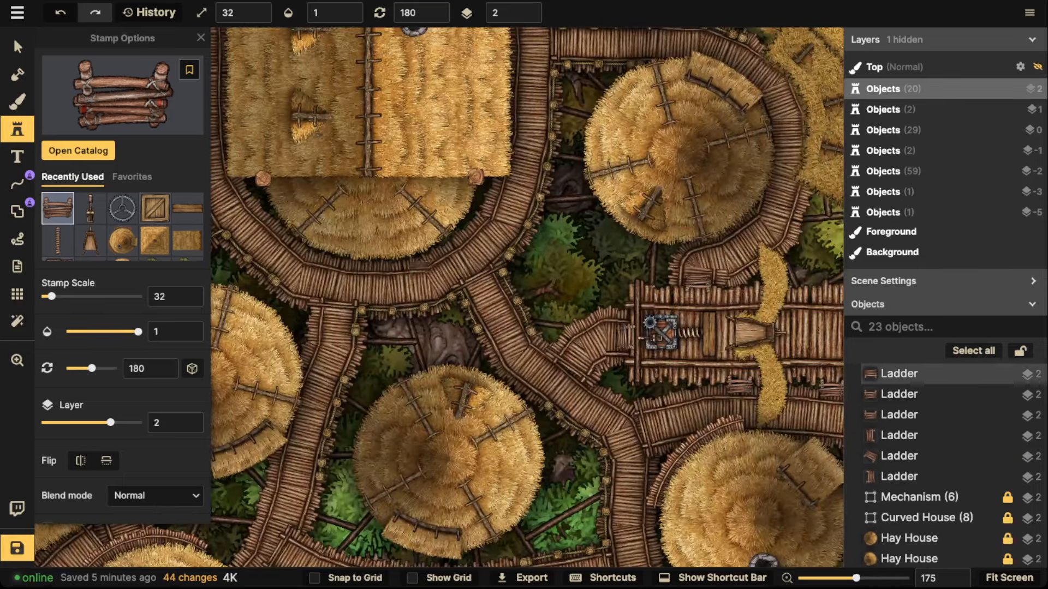
left_click_drag(389, 299, 604, 306)
scroll(641, 323, "up", 3)
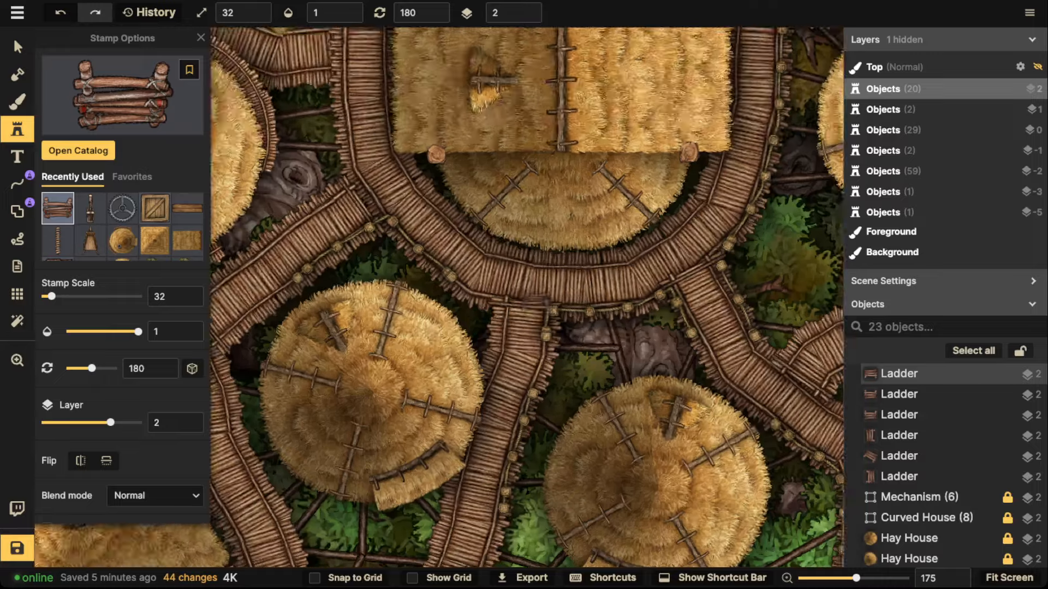
left_click_drag(680, 313, 539, 304)
scroll(688, 388, "down", 5)
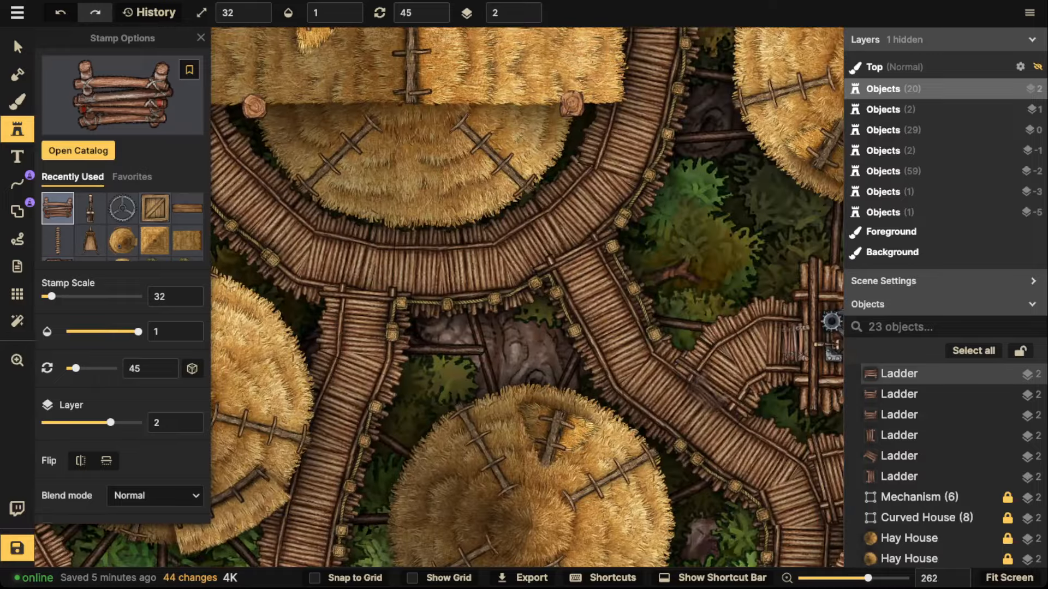
left_click(709, 392)
Place a ladder at rotation 300 between the northwestern round house's walkway and its small outer platform.
scroll(759, 244, "down", 2)
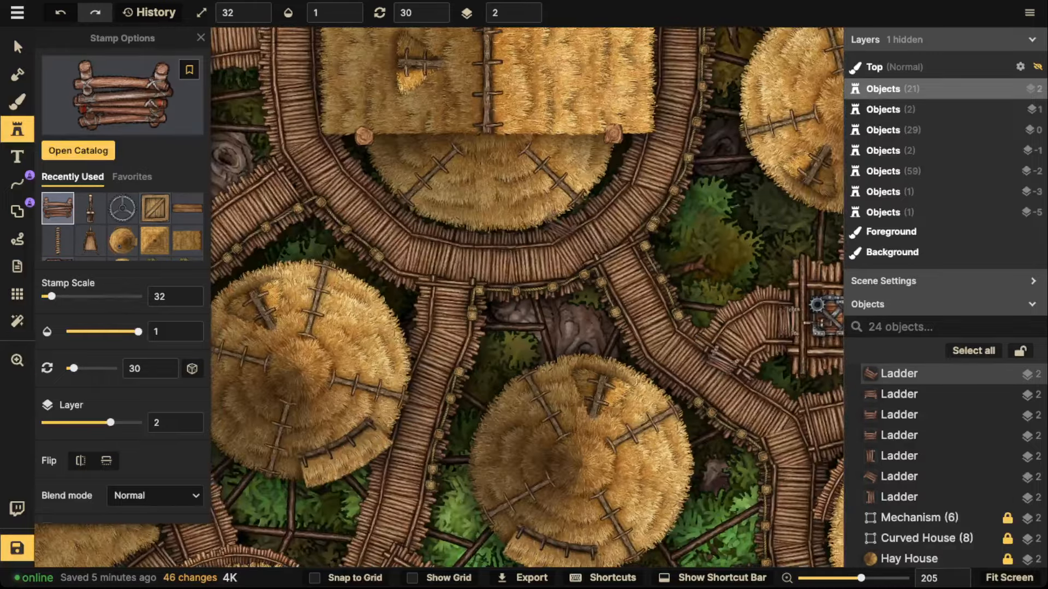
scroll(455, 318, "down", 2)
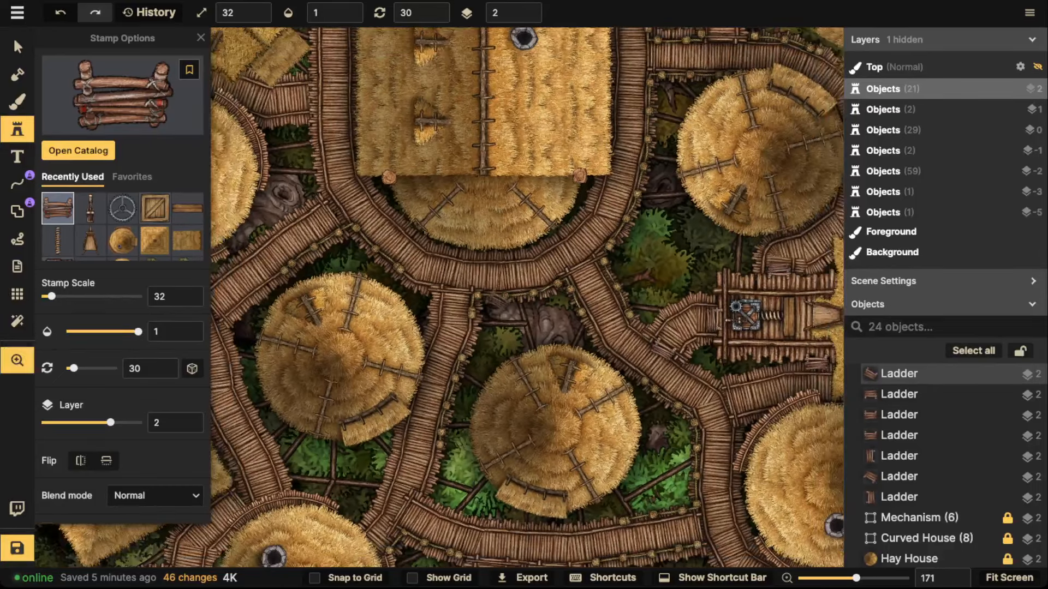
scroll(840, 366, "down", 1)
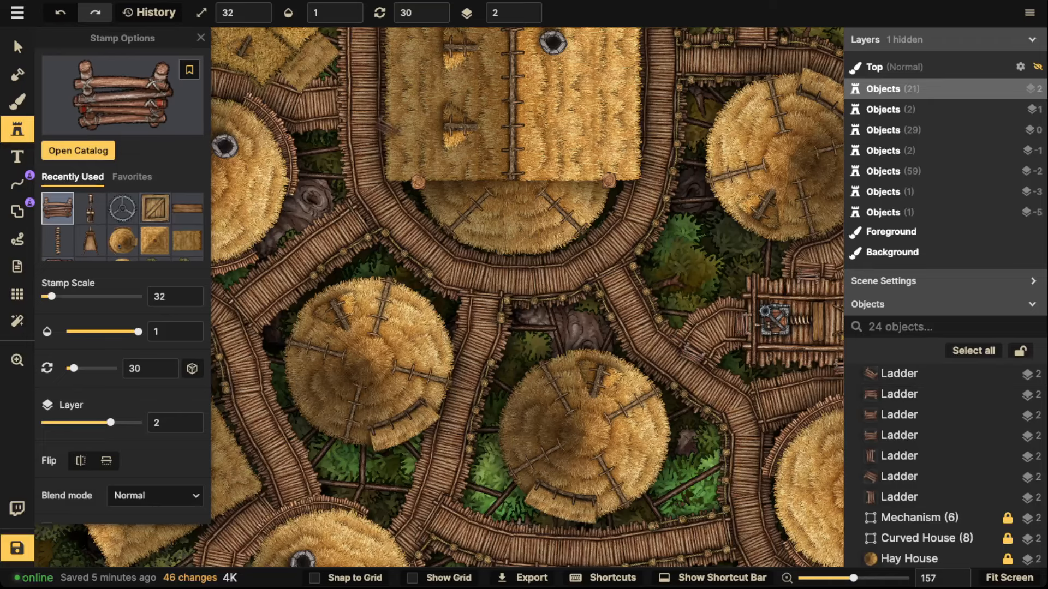
left_click_drag(395, 144, 681, 194)
scroll(367, 155, "up", 9)
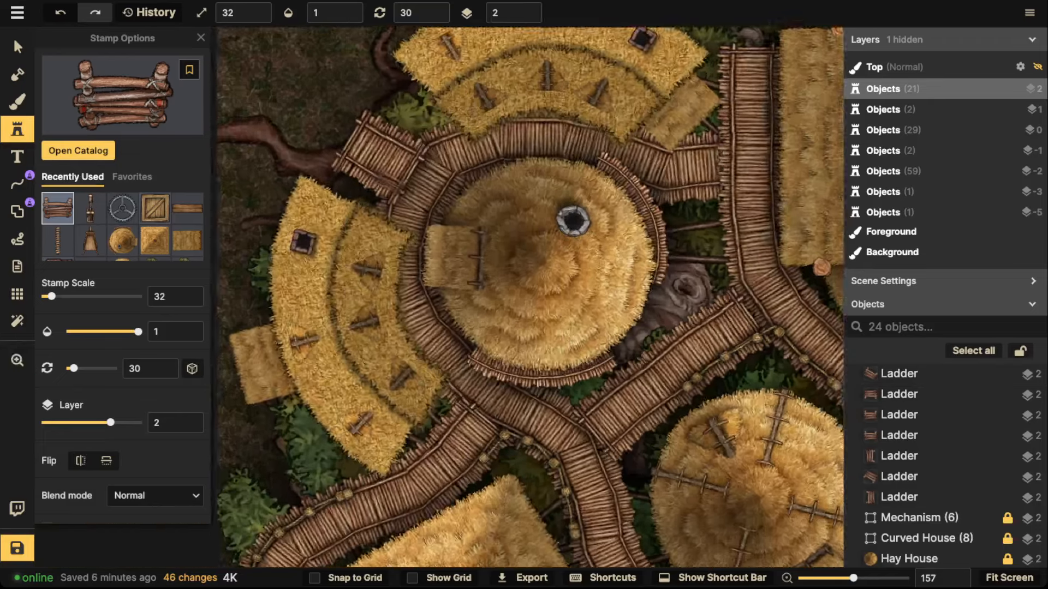
scroll(424, 175, "down", 4)
scroll(419, 173, "up", 1)
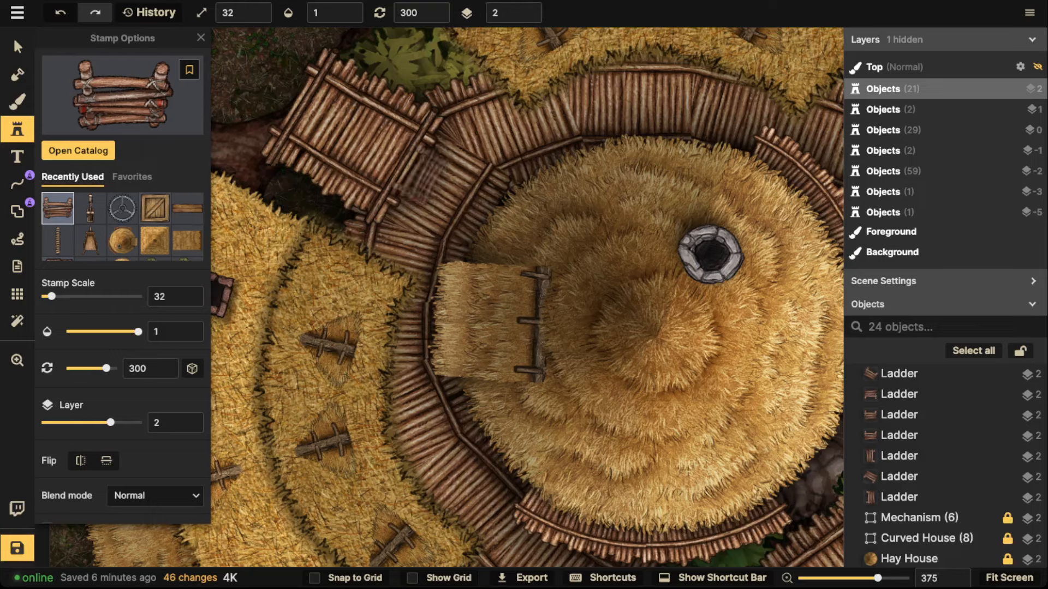
left_click(418, 173)
Place a ladder at rotation 240 between the walkway west of the square-roofed house and the small platform at its end.
scroll(394, 174, "down", 3)
left_click_drag(415, 446, 418, 174)
left_click_drag(224, 561, 385, 255)
left_click(400, 246)
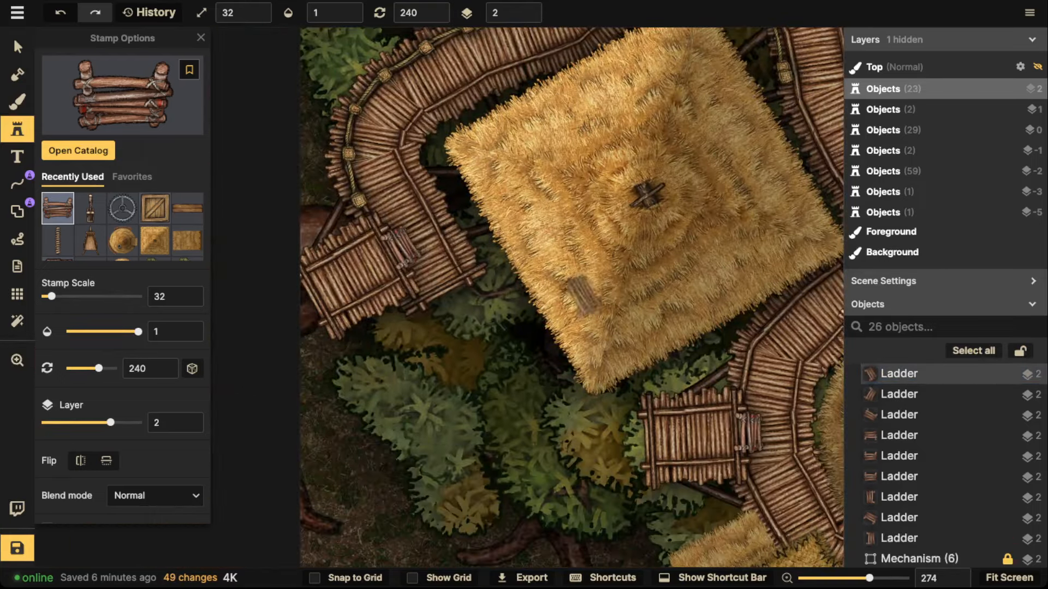
Place two ladders at rotation 0, one at the walkway end of each dock above the pond.
left_click_drag(819, 415, 52, 163)
left_click_drag(486, 226, 485, 228)
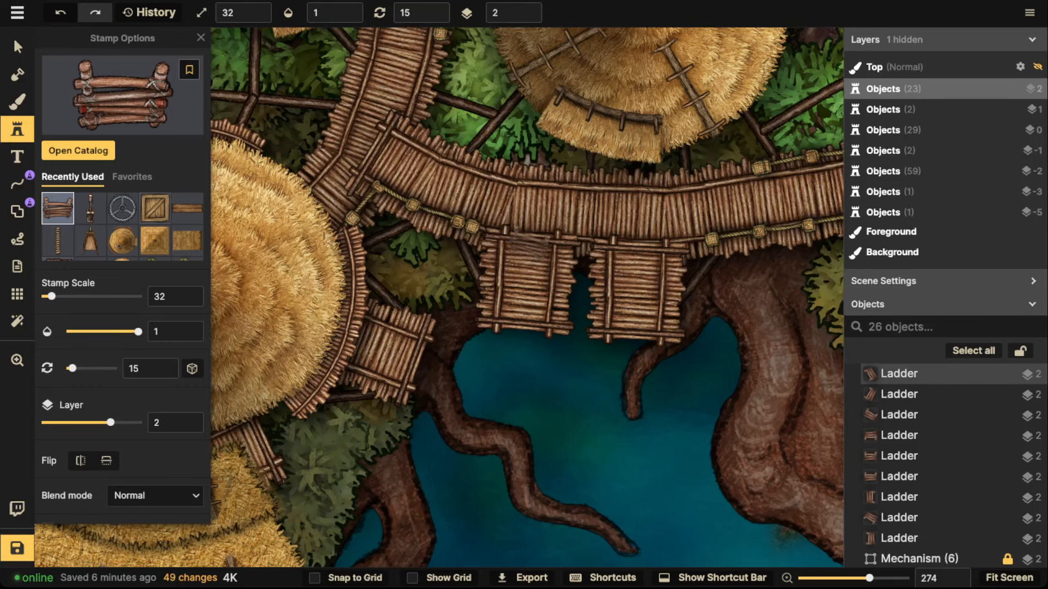
left_click(529, 242)
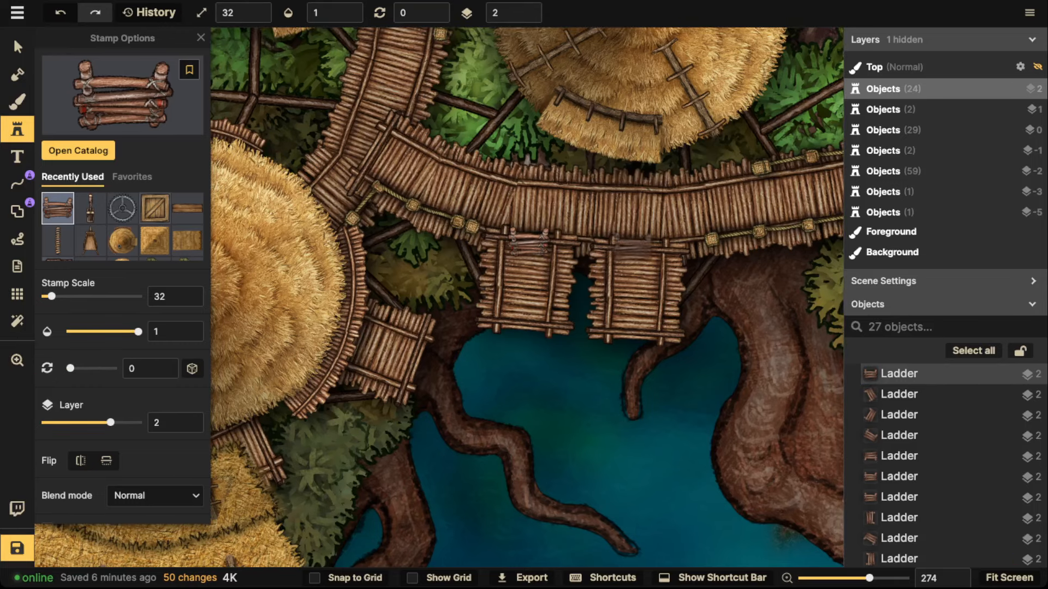
left_click(633, 244)
Place a ladder at rotation 0 between the northeastern walkway and the small platform north of it.
scroll(579, 219, "down", 3)
left_click_drag(835, 273, 364, 519)
left_click_drag(394, 91, 659, 474)
left_click(577, 187)
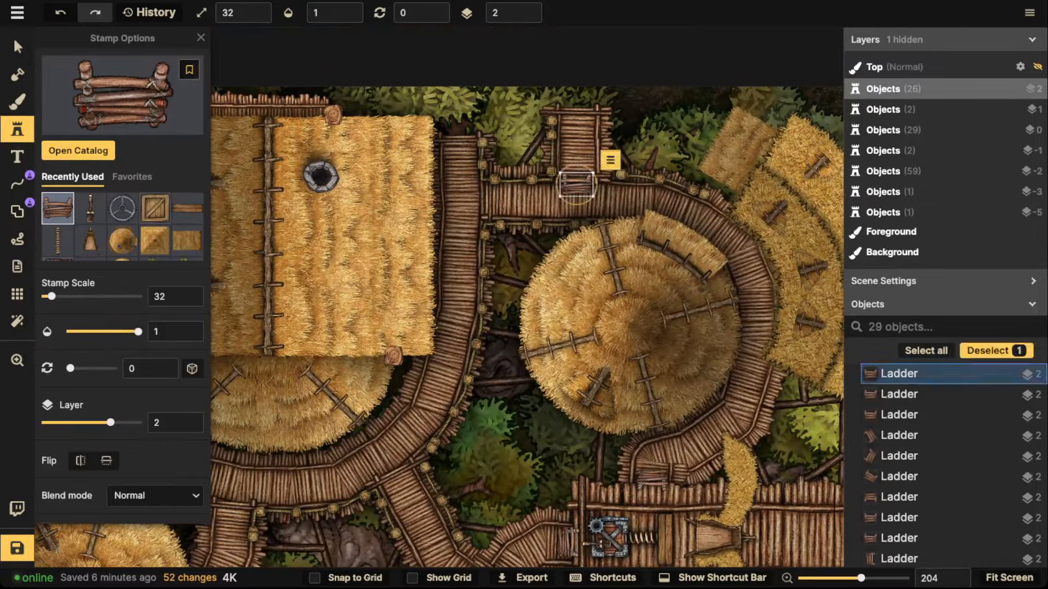
Place a ladder at rotation 240 on layer 1 where the walkway beside the square-roofed house meets the southwestern round house's walkway.
scroll(551, 186, "down", 2)
left_click_drag(525, 189, 832, 170)
scroll(477, 225, "up", 2)
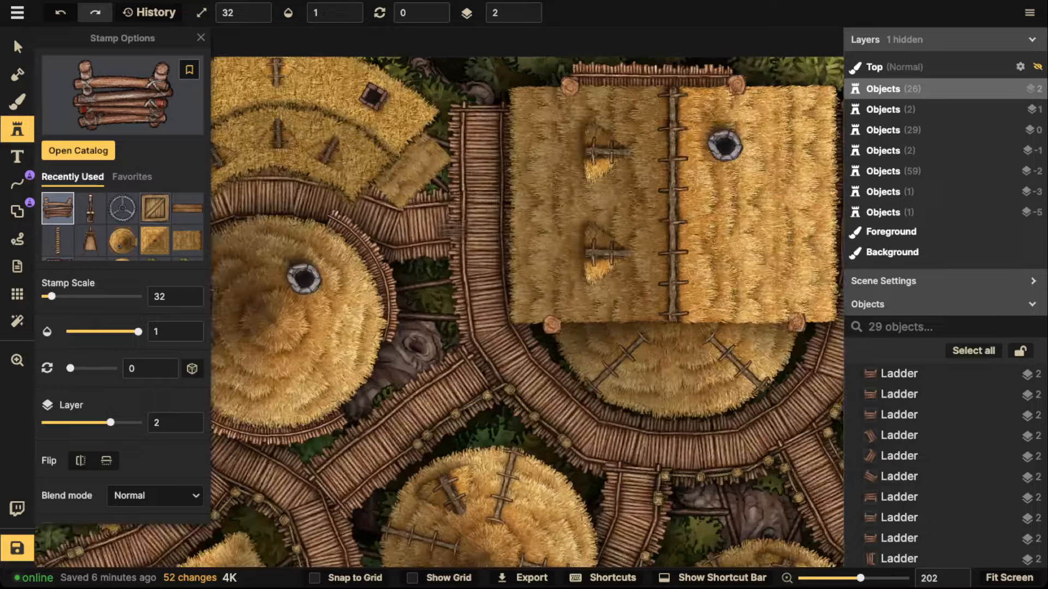
left_click_drag(513, 228, 660, 144)
left_click_drag(379, 168, 545, 143)
left_click_drag(546, 338, 439, 158)
left_click_drag(550, 239, 510, 218)
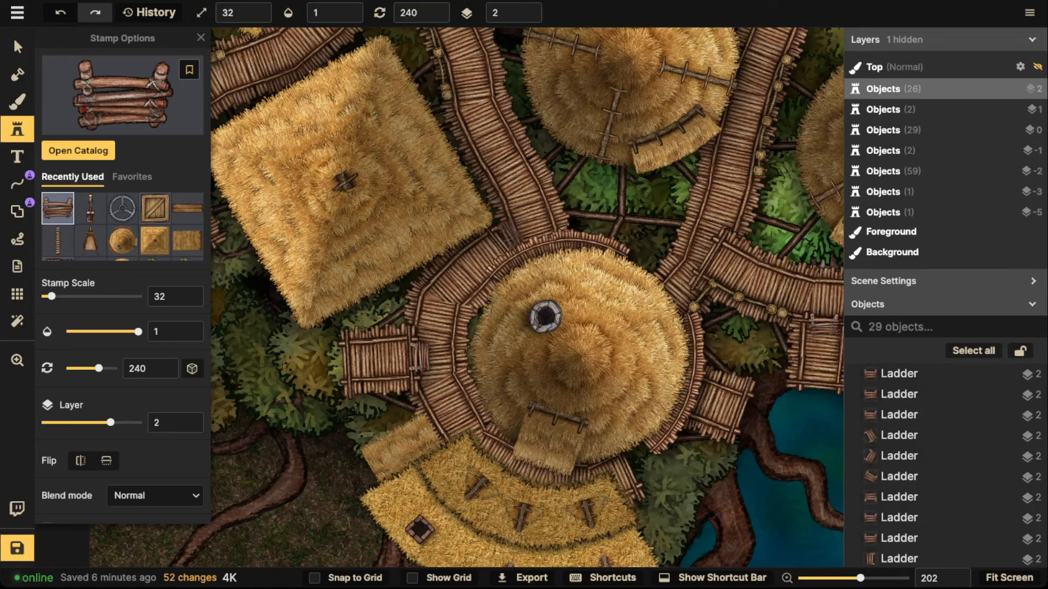
left_click(508, 237)
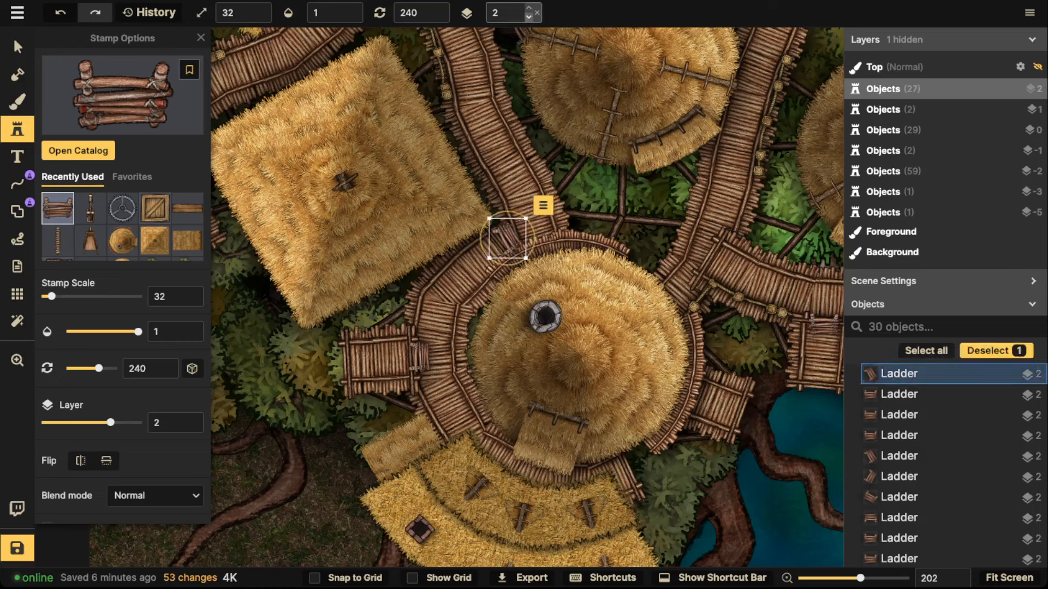
left_click(528, 16)
key("Escape")
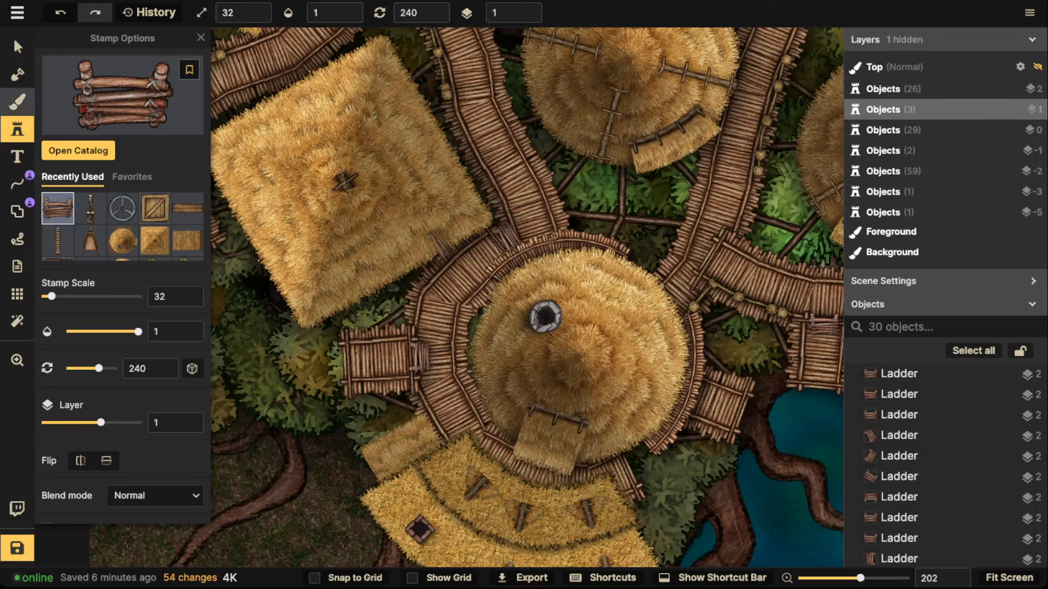
left_click(17, 47)
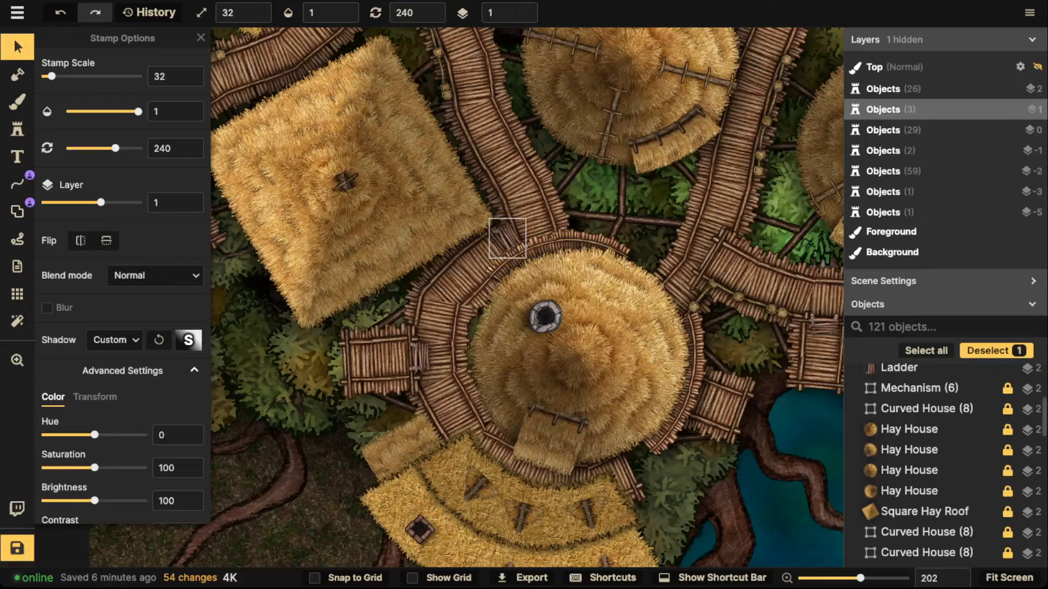
key("Escape")
Search the stamp catalog for "crane" and choose the Steampunk crane as the stamp.
scroll(508, 241, "down", 4)
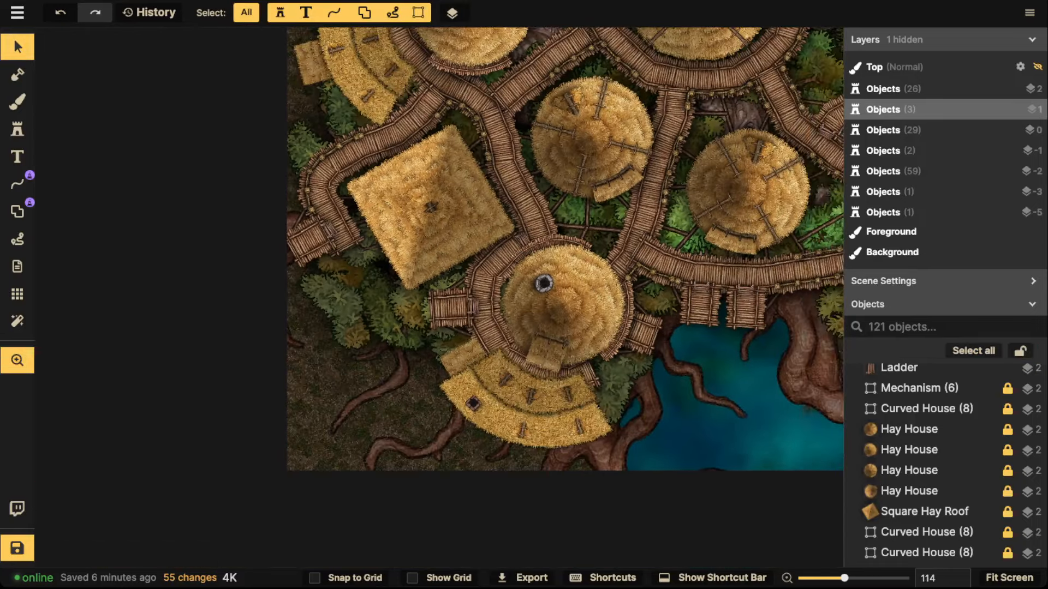
left_click_drag(782, 315, 638, 304)
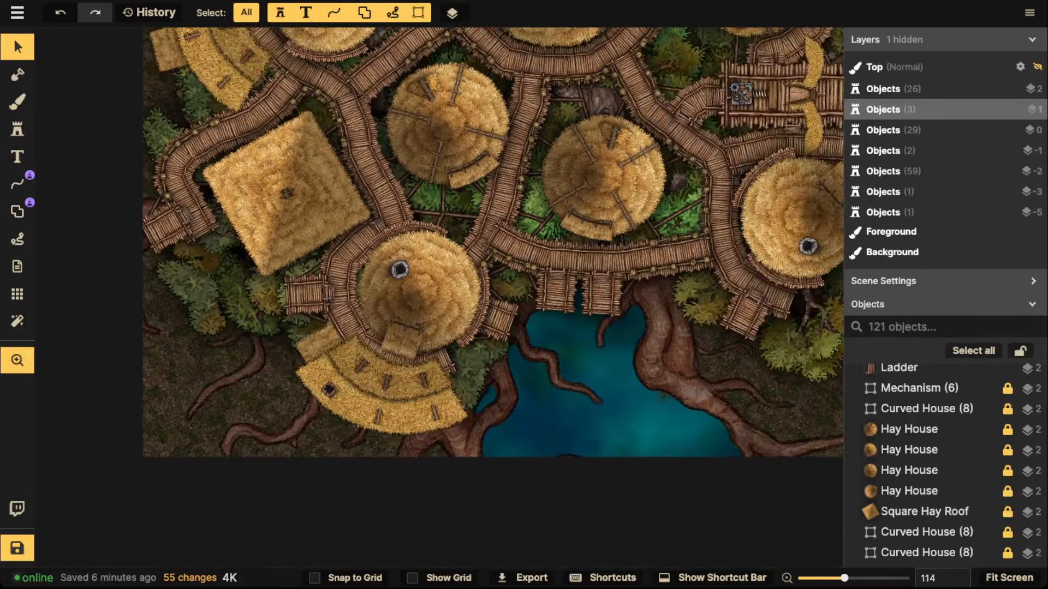
scroll(638, 303, "up", 4)
left_click(17, 129)
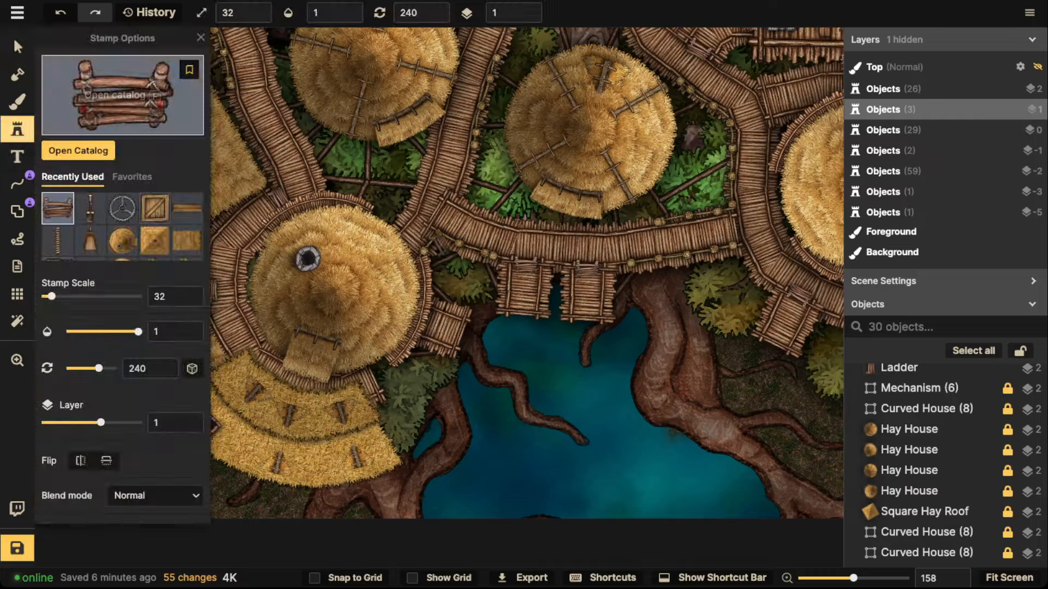
left_click(105, 87)
type("crane")
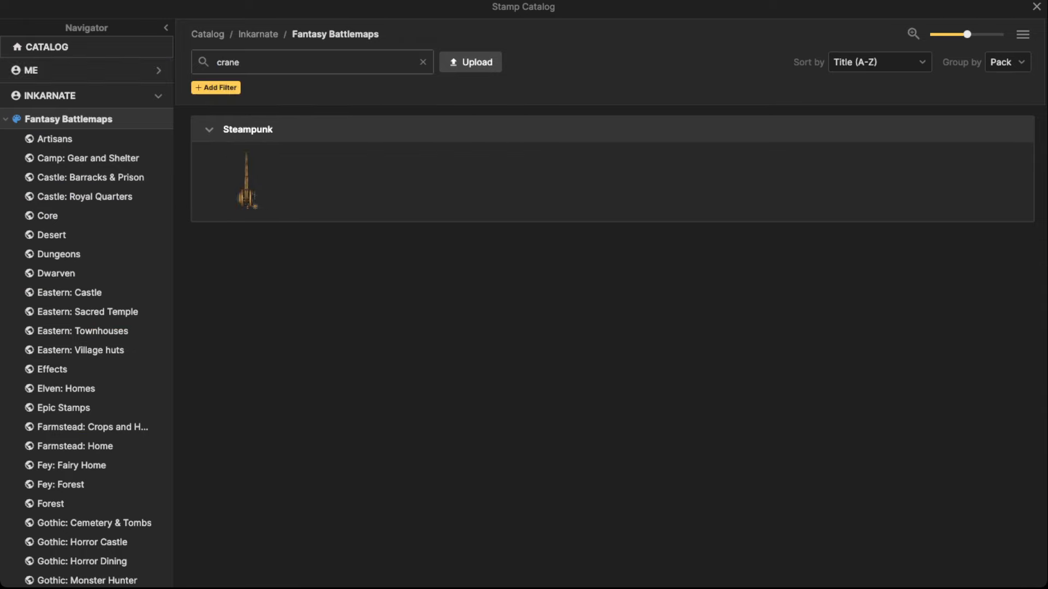
left_click(246, 180)
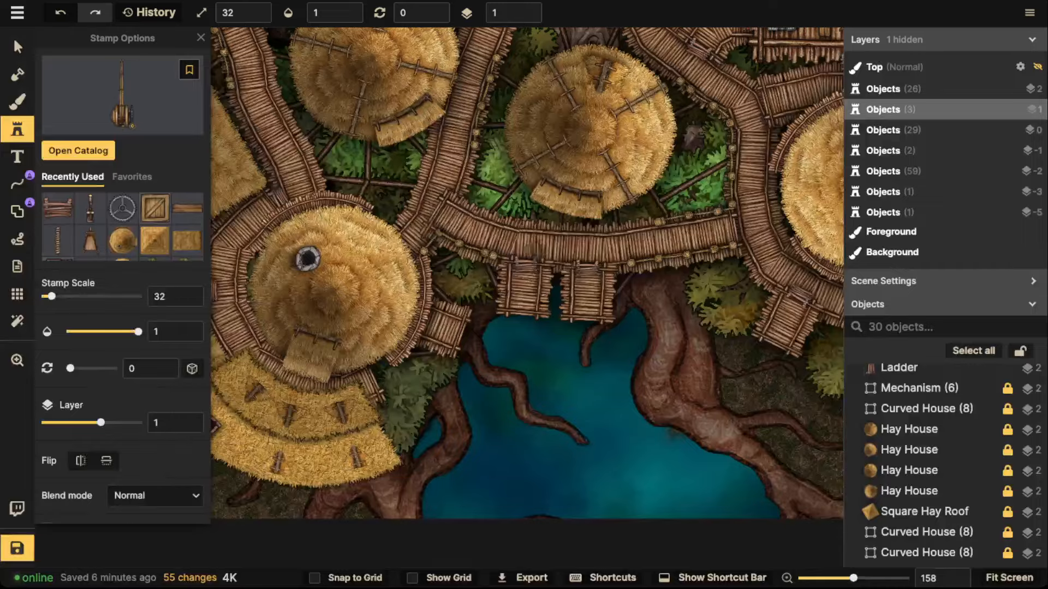
Place a crane at scale 52 and rotation 185 on each dock above the pond, with the arms reaching over the water.
scroll(521, 299, "up", 5)
scroll(521, 251, "up", 13)
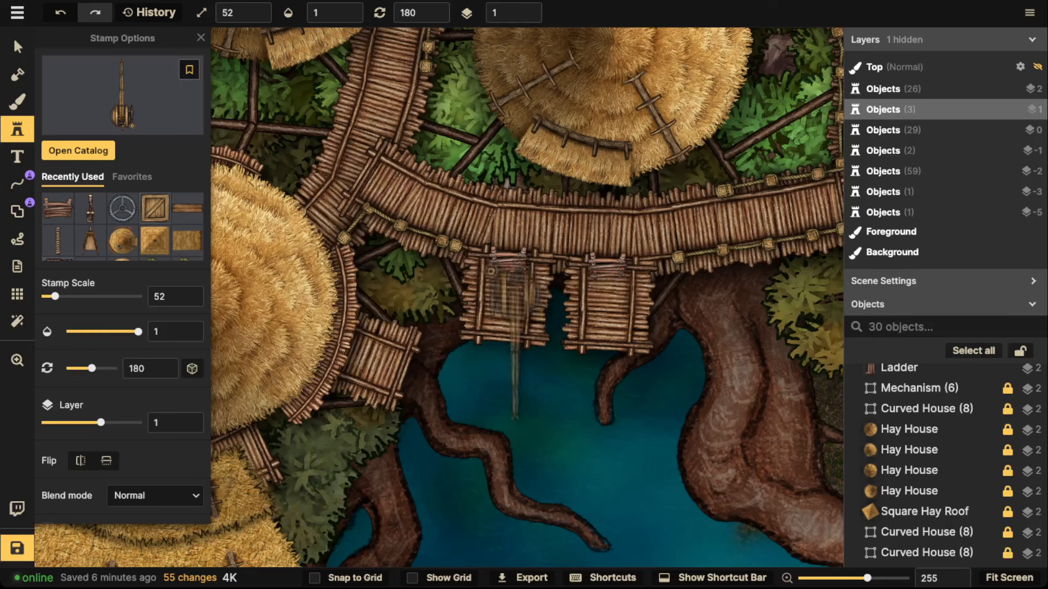
left_click(495, 340)
left_click_drag(594, 344, 587, 327)
left_click_drag(496, 311, 503, 307)
key("Escape")
left_click(602, 349)
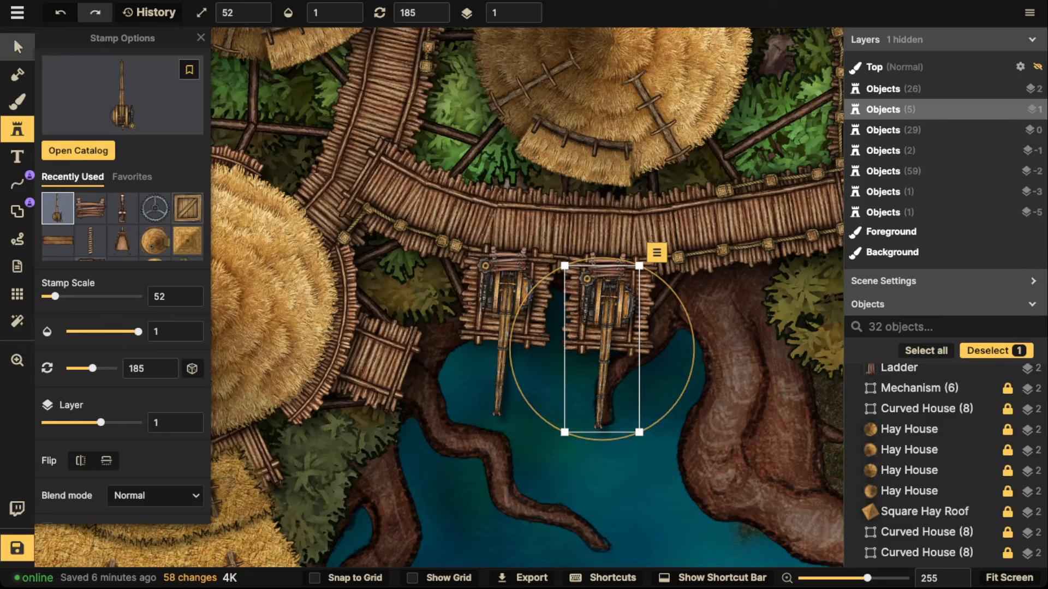
Switch both cranes to Default Object Shadow and back to Custom Object Shadow.
left_click(18, 47)
left_click(502, 308, "shift")
left_click(115, 340)
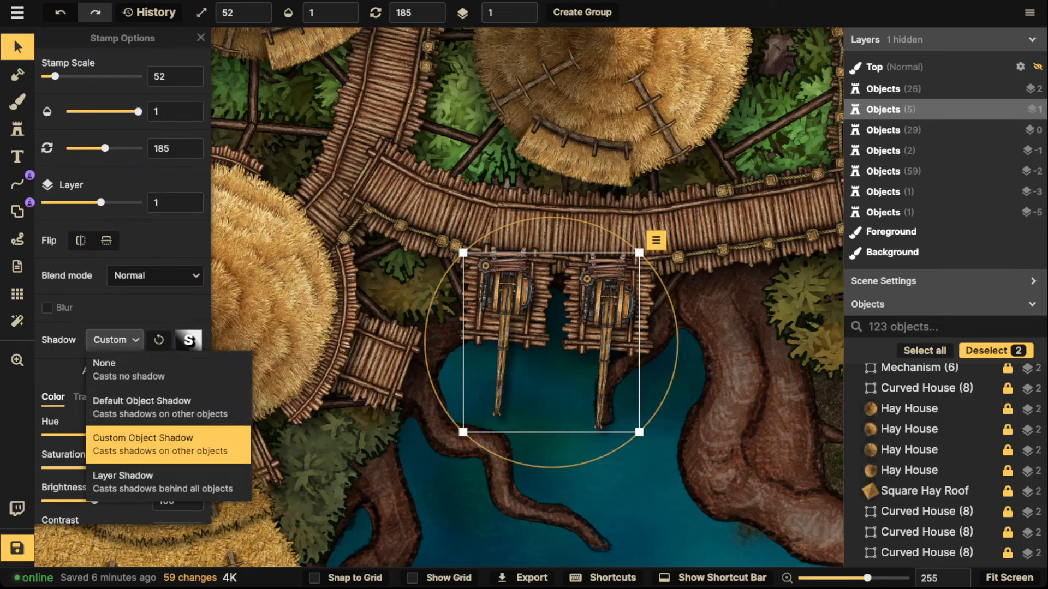
left_click(158, 406)
left_click(115, 340)
left_click(143, 444)
scroll(565, 345, "down", 2)
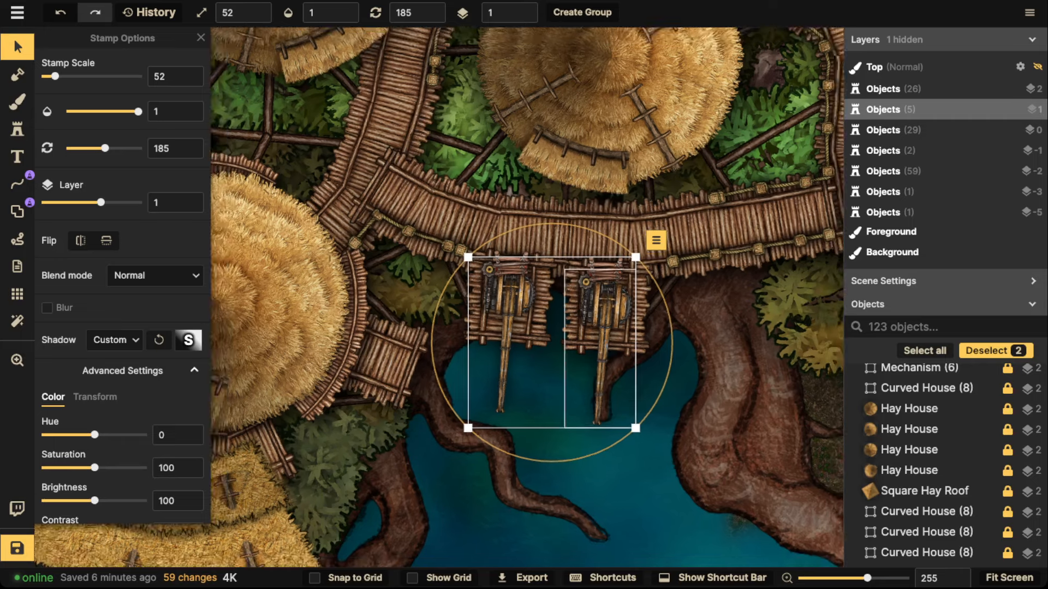
left_click(115, 340)
left_click(143, 444)
Nudge each of the two cranes slightly to align it on its dock.
left_click(600, 308)
left_click_drag(600, 309, 600, 307)
left_click(510, 308)
left_click_drag(510, 308, 510, 310)
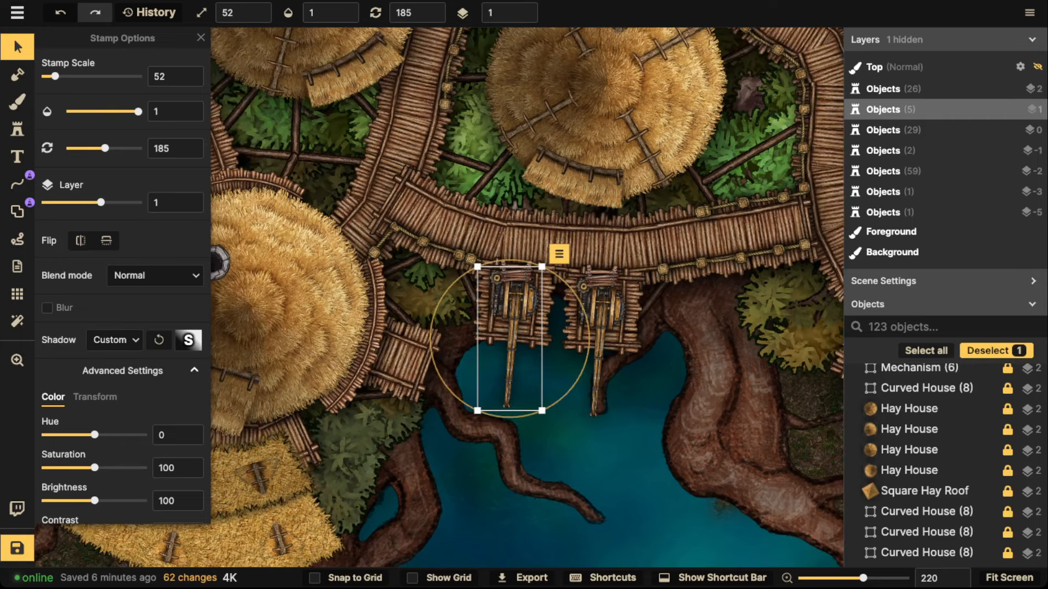
Search the stamp catalog for "table" and choose the Rustic Nordic Table as the stamp.
left_click(17, 130)
left_click(122, 95)
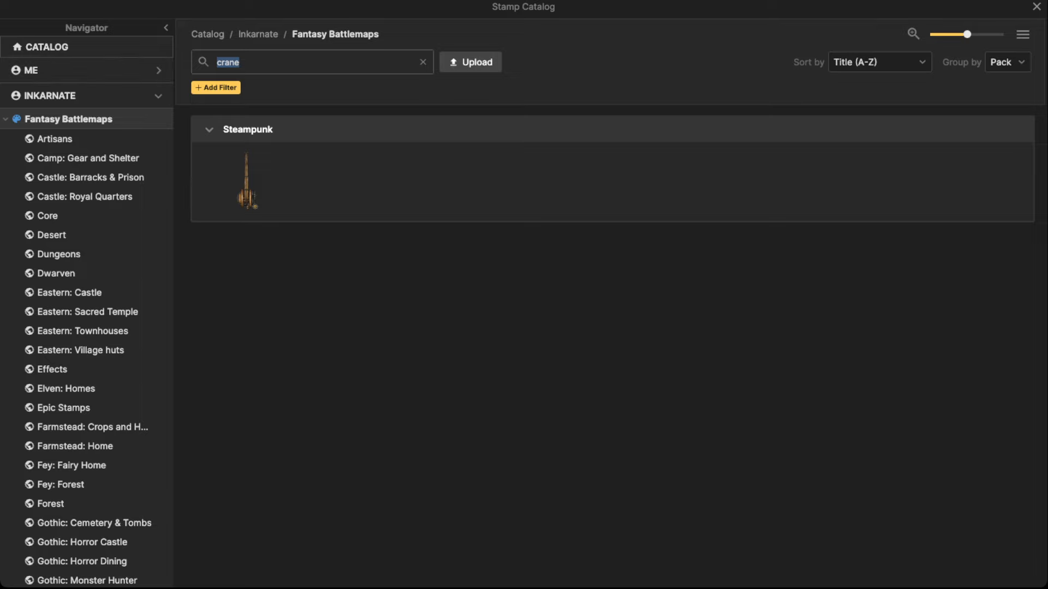
double_click(228, 62)
type("table")
key("Return")
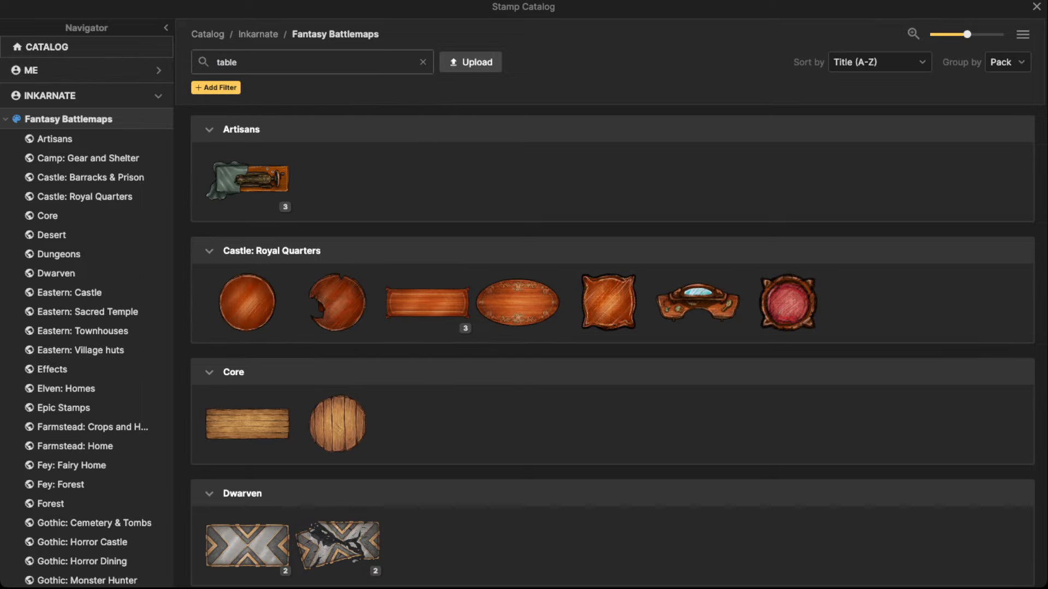
scroll(613, 349, "down", 10)
scroll(612, 349, "down", 10)
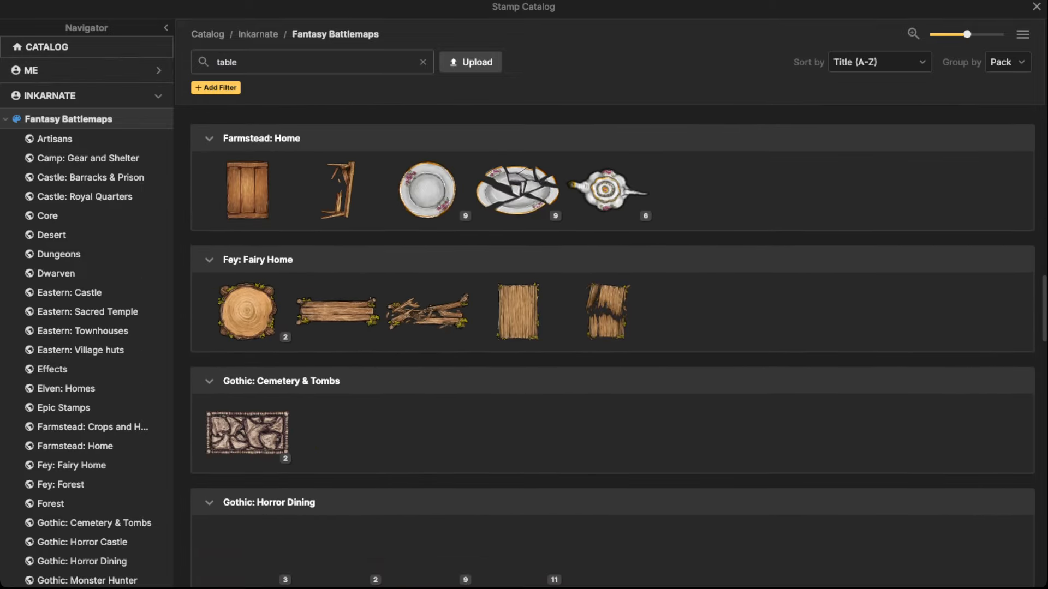
scroll(612, 349, "up", 10)
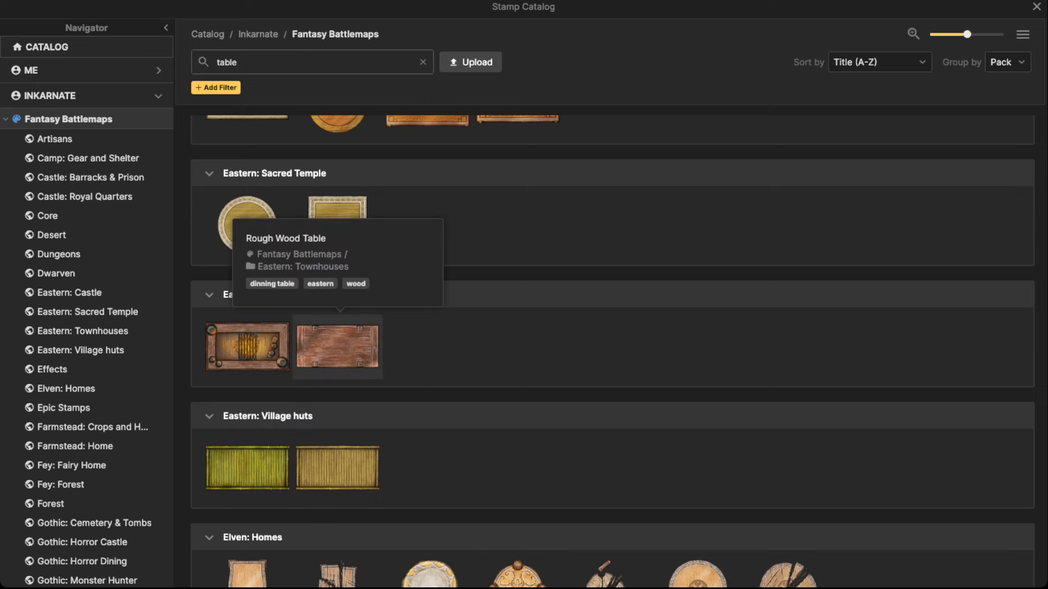
scroll(337, 339, "up", 5)
scroll(249, 420, "down", 2)
scroll(248, 420, "up", 5)
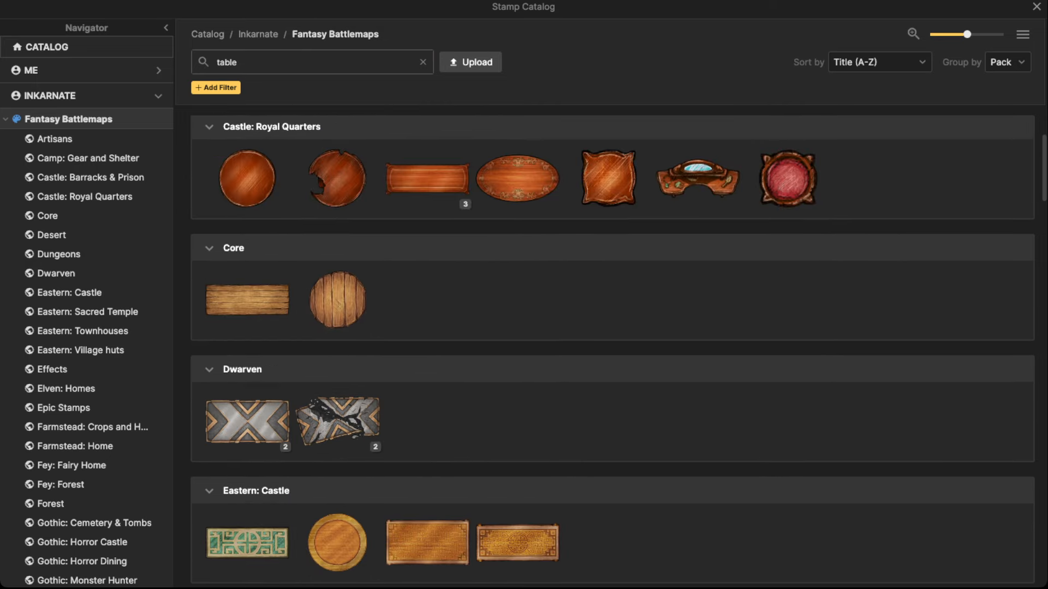
scroll(248, 421, "down", 20)
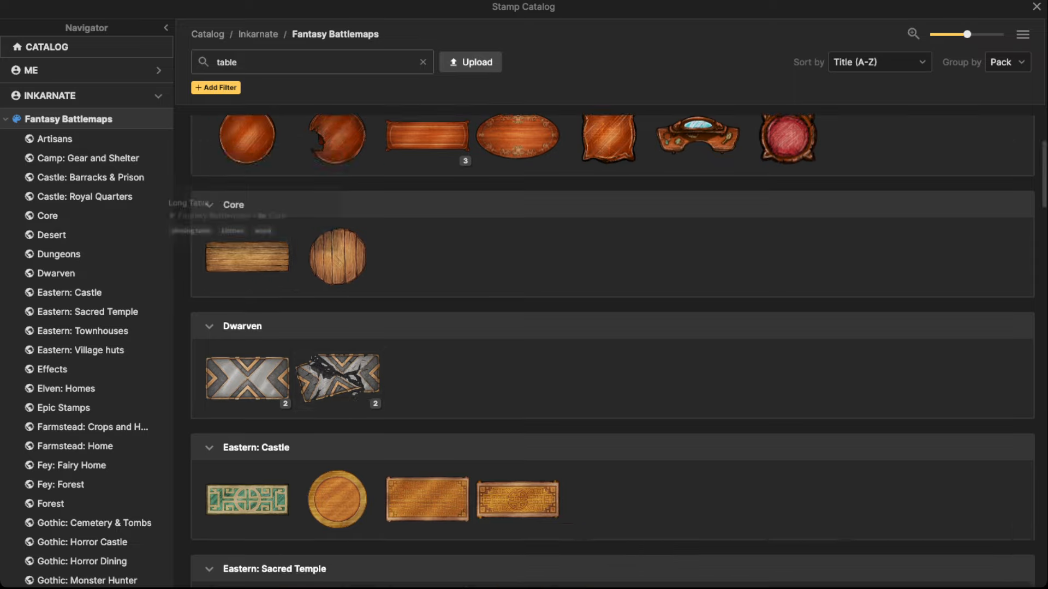
scroll(248, 420, "down", 20)
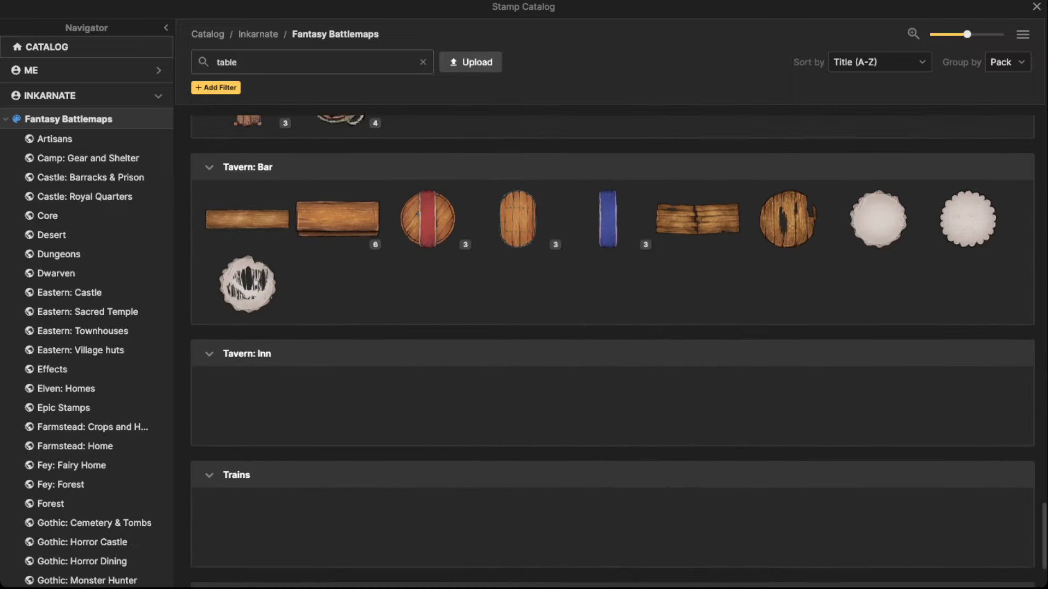
scroll(337, 364, "up", 5)
scroll(337, 163, "up", 1)
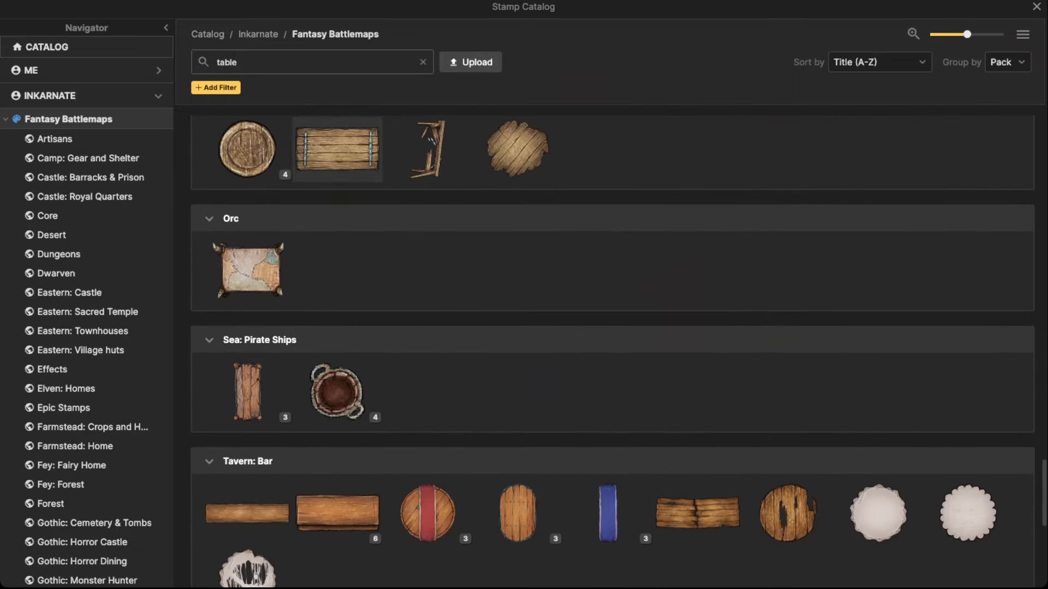
left_click(338, 143)
Place the table at scale 62 over the pond beneath the crane arms, on layer -1 with rotation 3.
key("]")
left_click(545, 424)
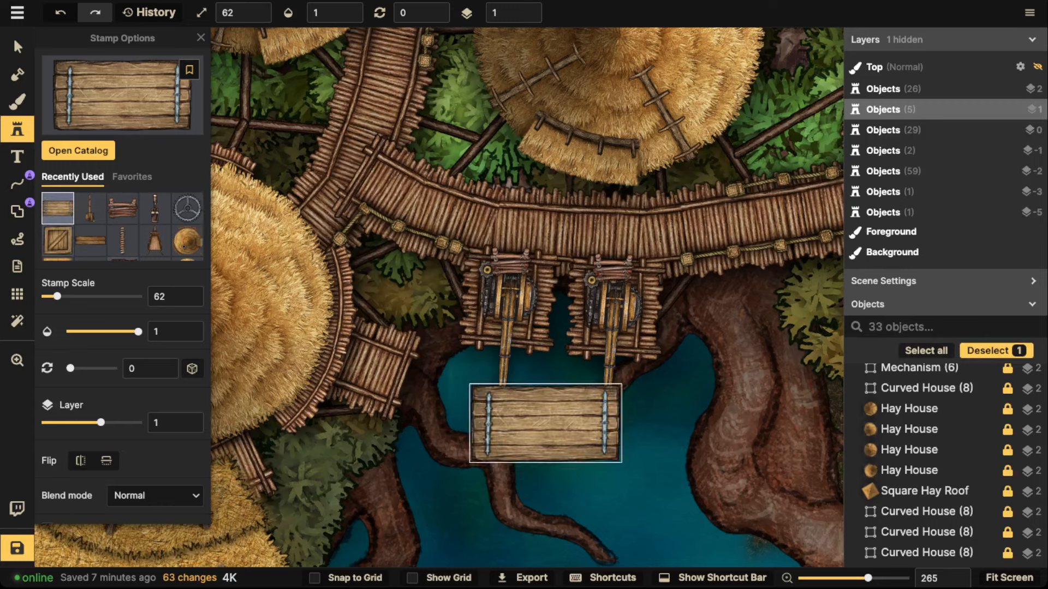
left_click(533, 16)
left_click(533, 16)
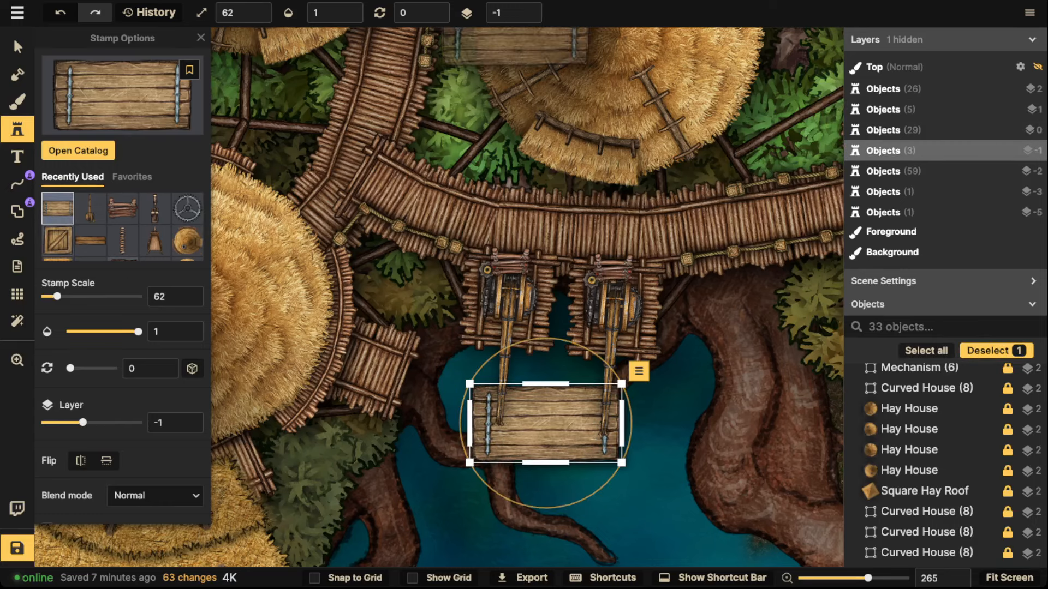
left_click_drag(527, 508, 522, 504)
mouse_move(546, 424)
left_mouse_down()
mouse_move(581, 426)
mouse_move(552, 422)
left_mouse_up()
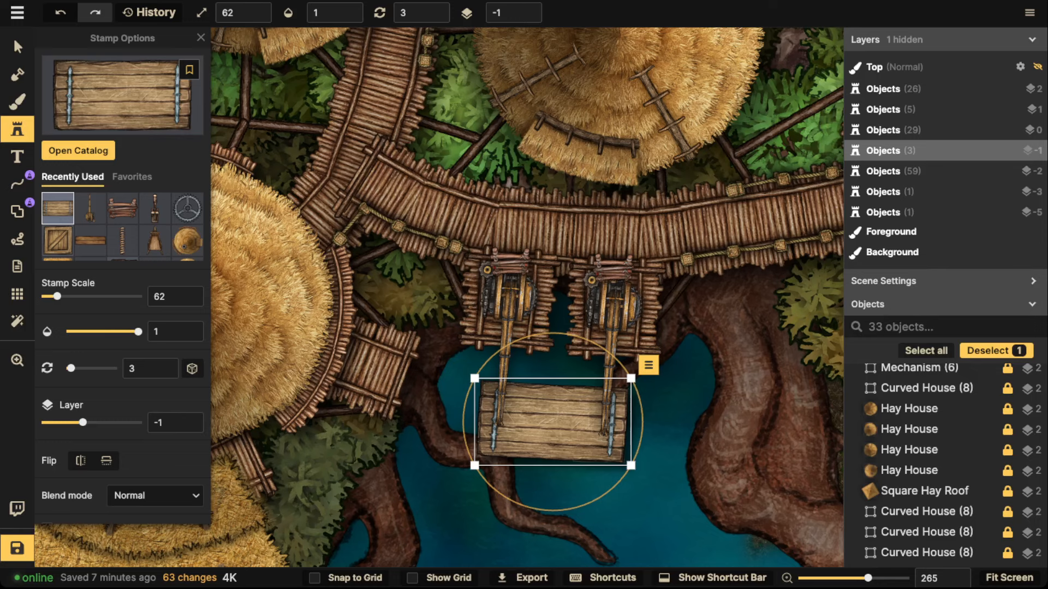
Scale the table down to 32, darken it to brightness 54, and position it between the crane arm tips.
scroll(552, 422, "down", 3)
left_click_drag(553, 422, 551, 427)
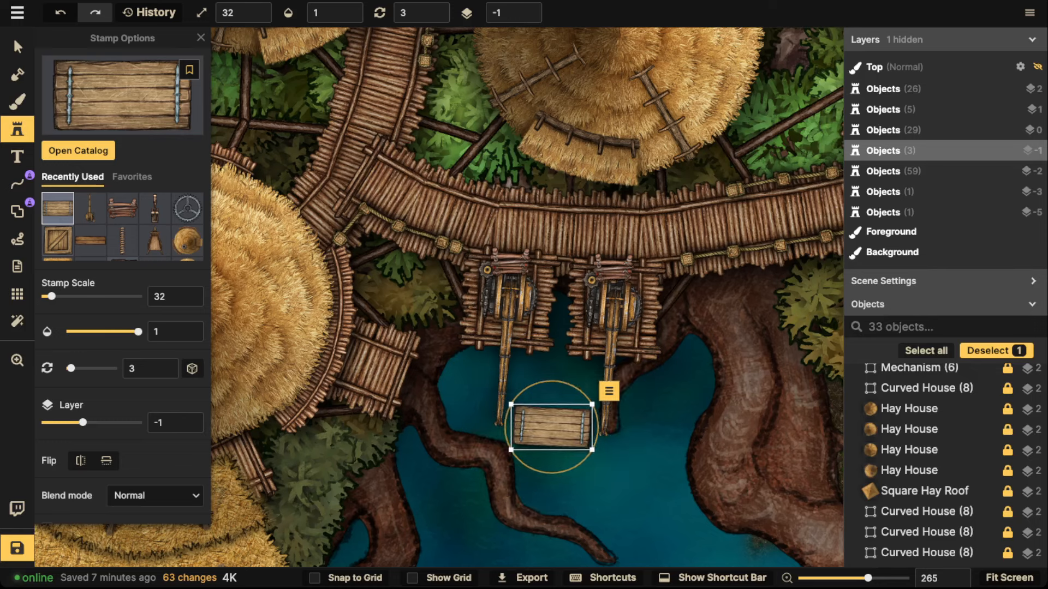
scroll(90, 209, "down", 4)
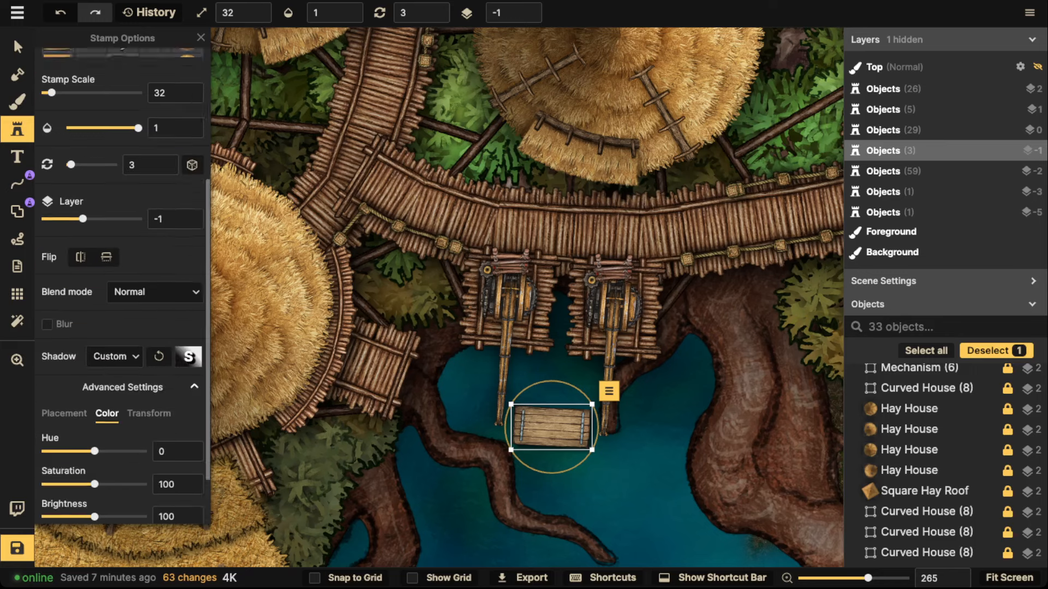
scroll(91, 209, "down", 1)
left_click_drag(94, 454, 72, 454)
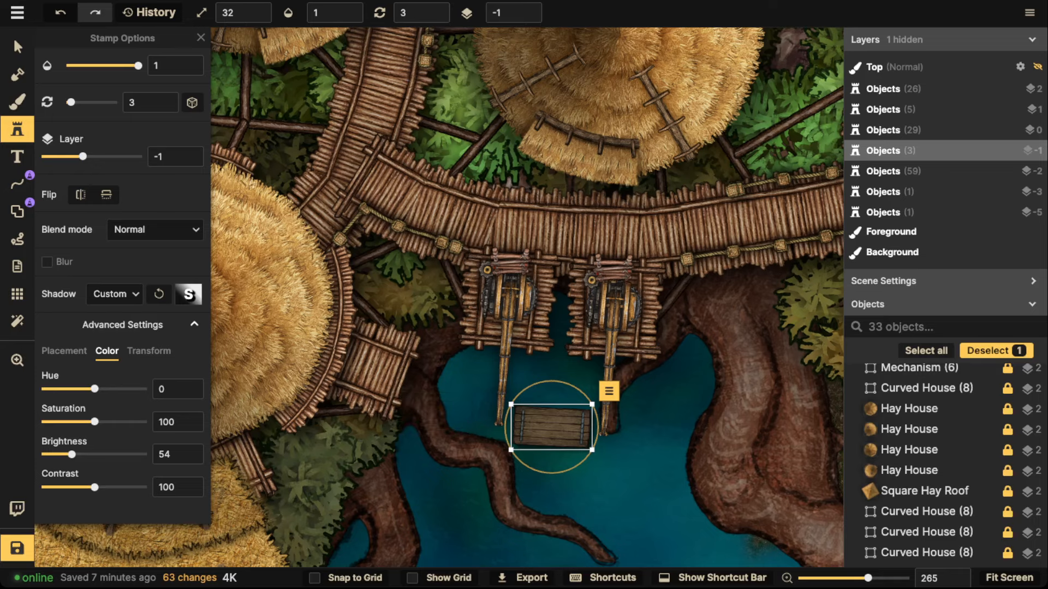
left_click_drag(551, 427, 550, 431)
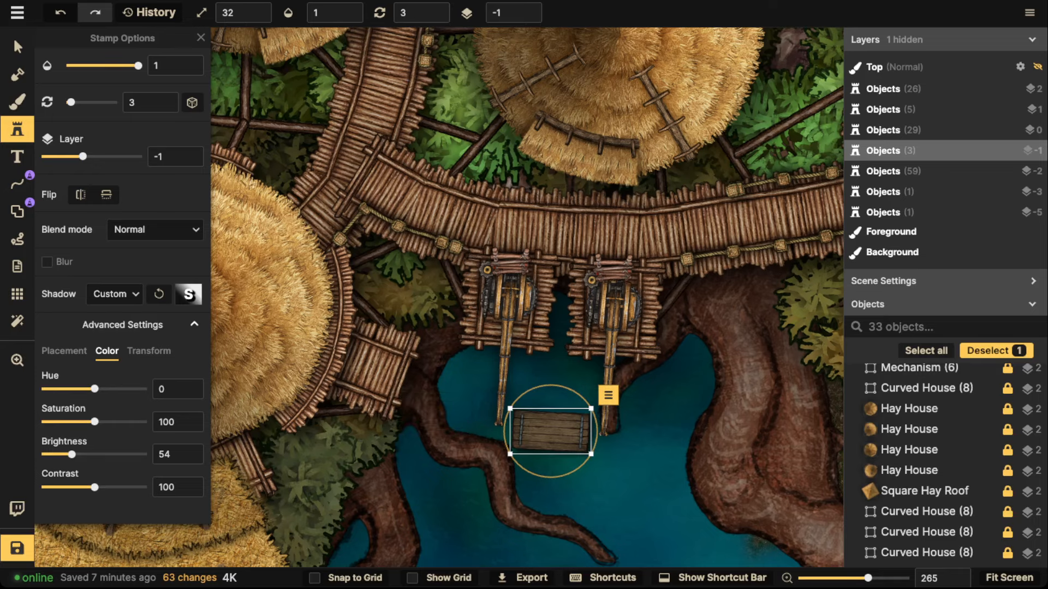
Remove the wooden table's shadow and lower the table to layer -2.
left_click(17, 184)
scroll(589, 431, "up", 3)
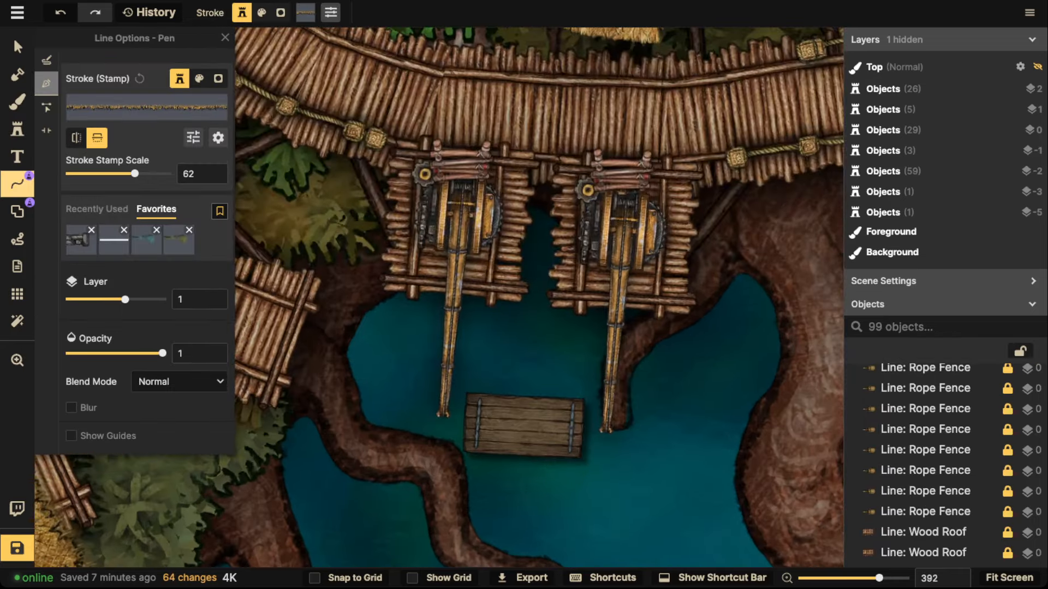
left_click(17, 47)
left_click(524, 436)
scroll(523, 443, "up", 2)
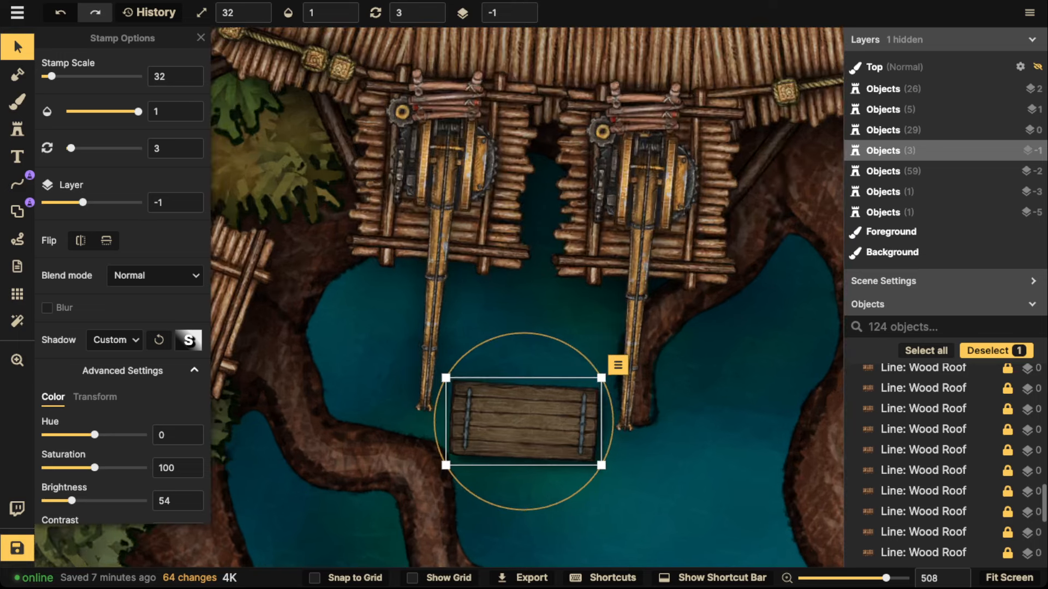
left_click(114, 339)
left_click(106, 364)
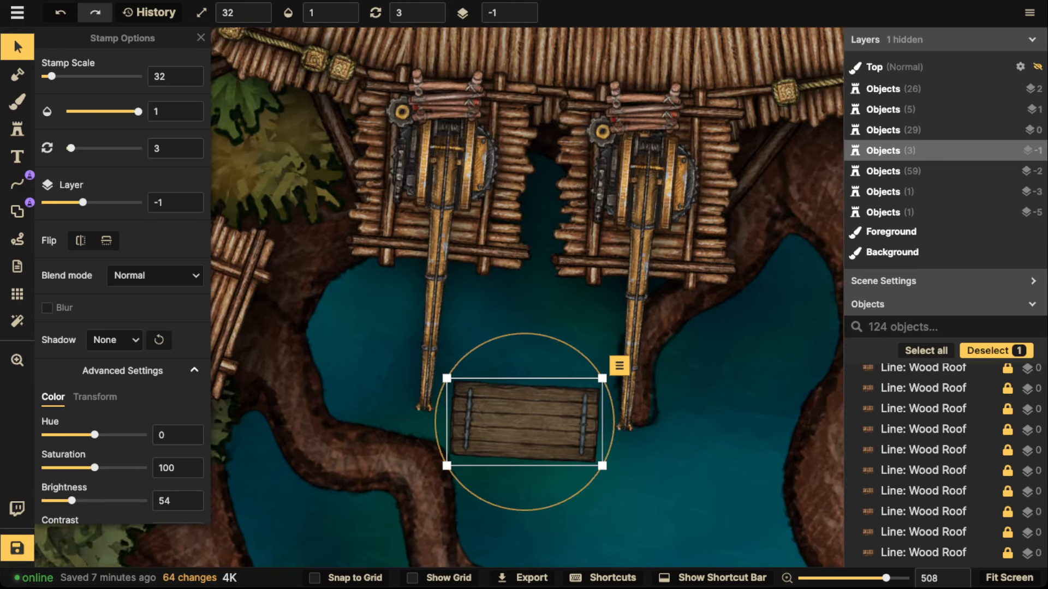
left_click(523, 17)
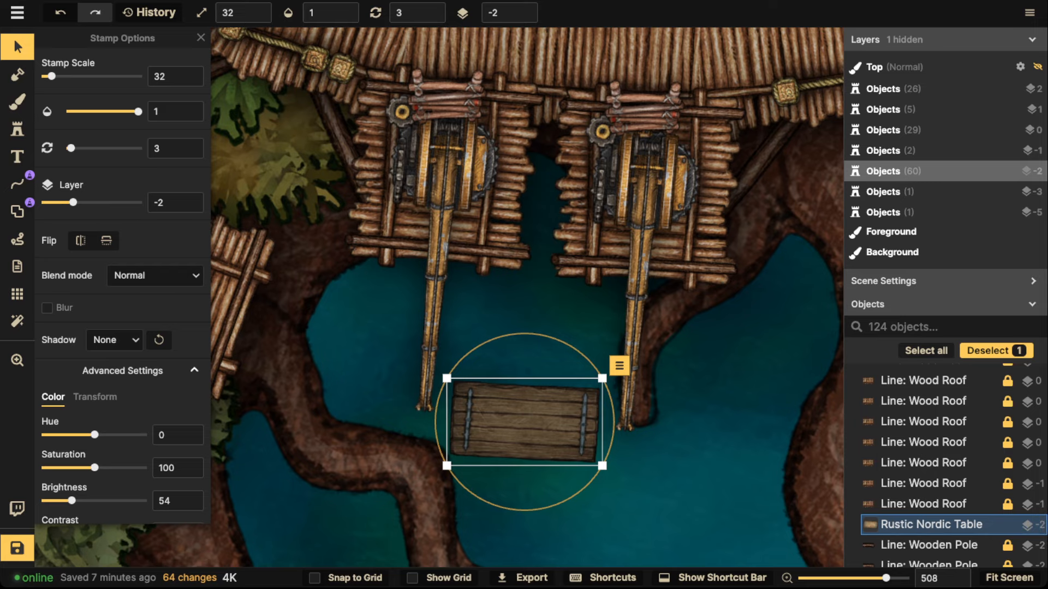
Search the path catalog for "rope" and choose the plain rope from the Sea: Sailing Ships pack as the line stroke.
left_click(17, 184)
left_click(146, 107)
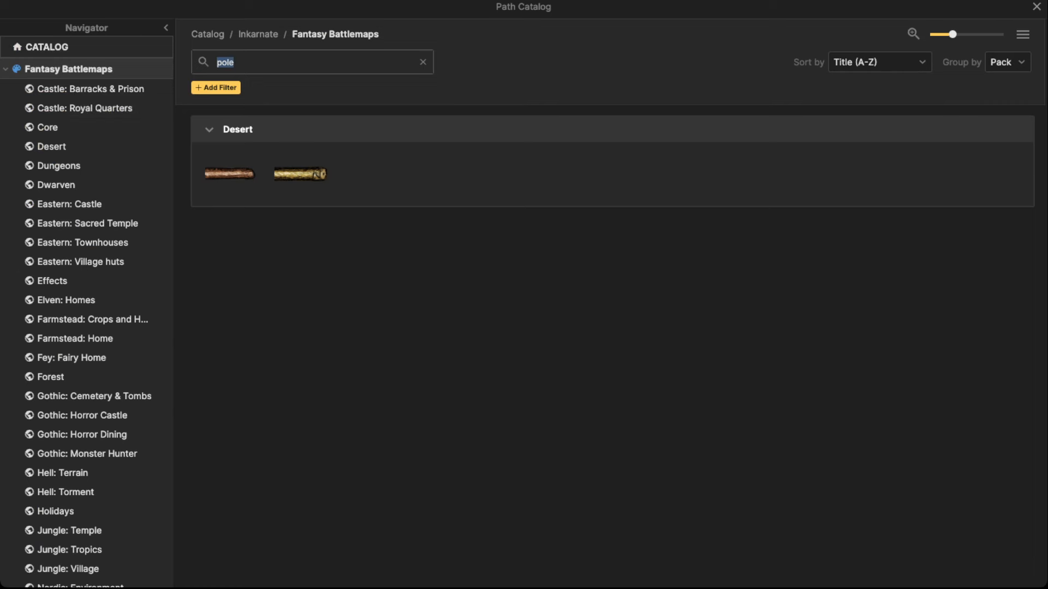
type("rope")
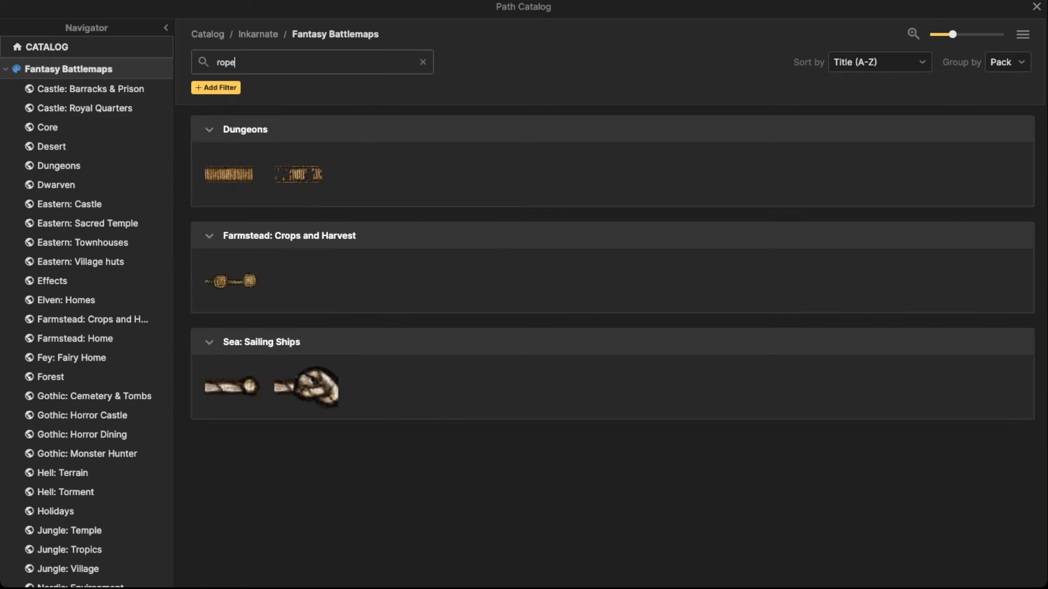
left_click(231, 387)
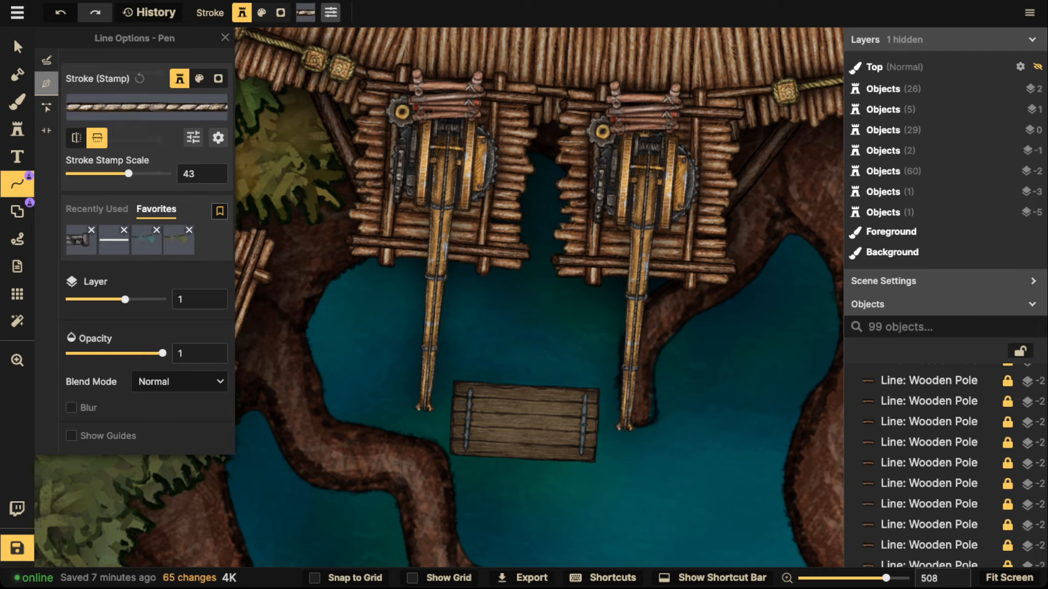
Darken the rope stroke and draw a V-shaped rope line from the wooden platform's western corners to the western crane's tip.
left_click(193, 137)
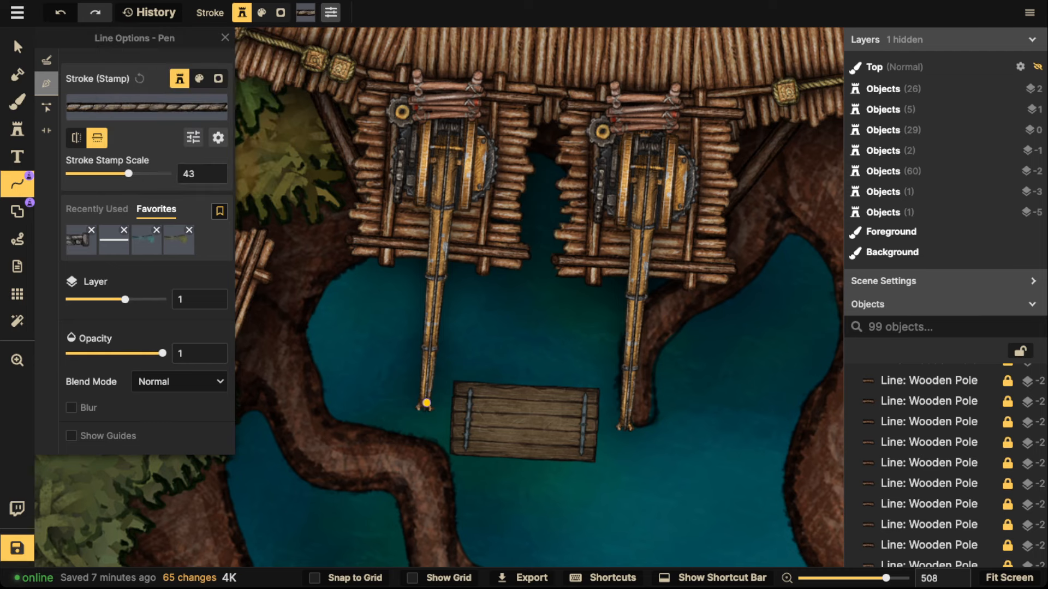
left_click(423, 403)
key("Escape")
left_click(465, 444)
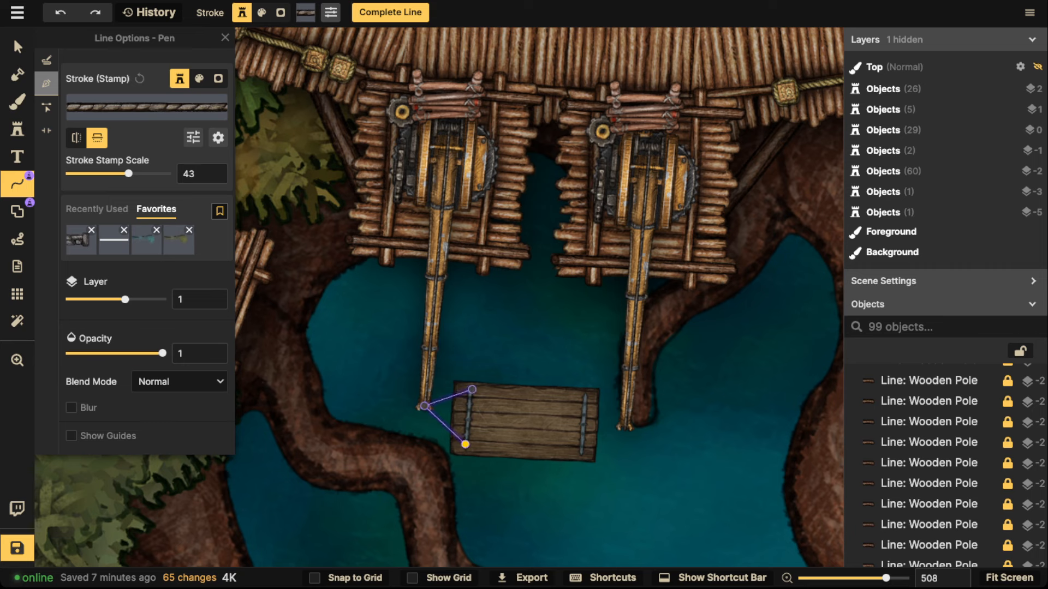
key("Return")
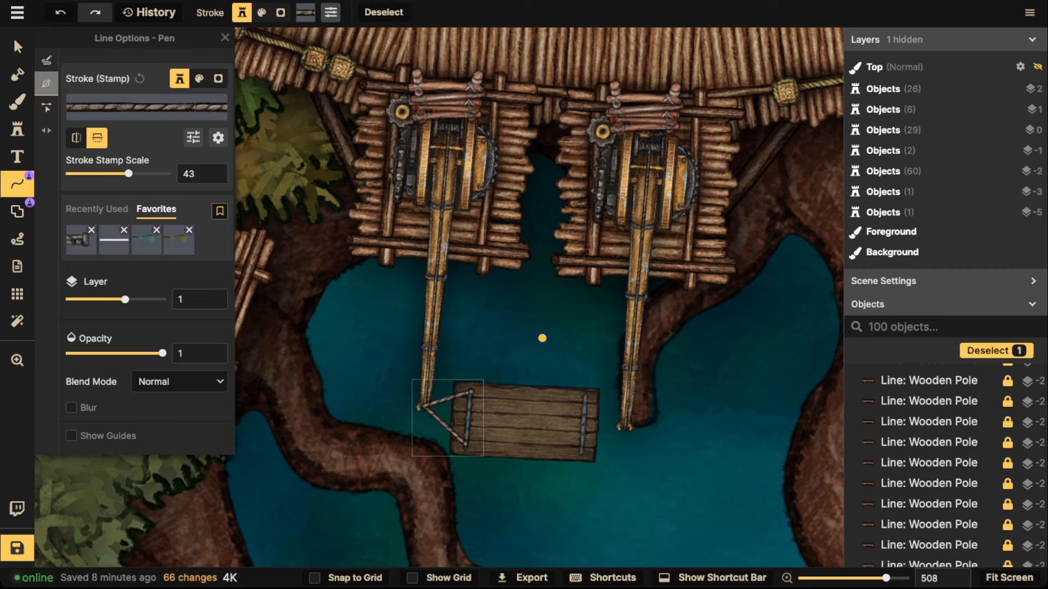
Move the new rope line to layer 0 and thin it to a stroke stamp scale of 19.
left_click(18, 46)
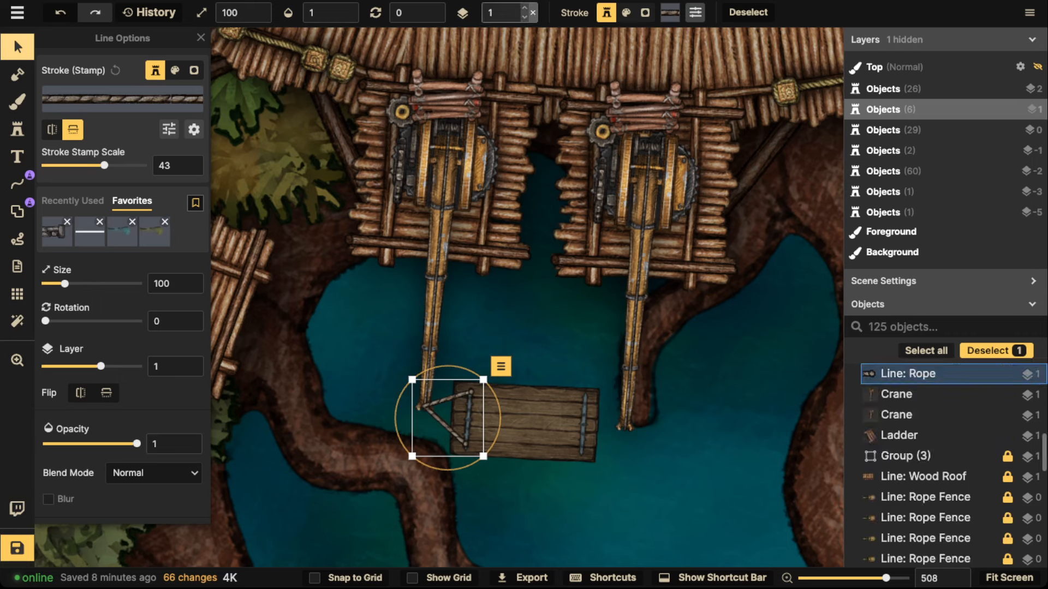
left_click(524, 18)
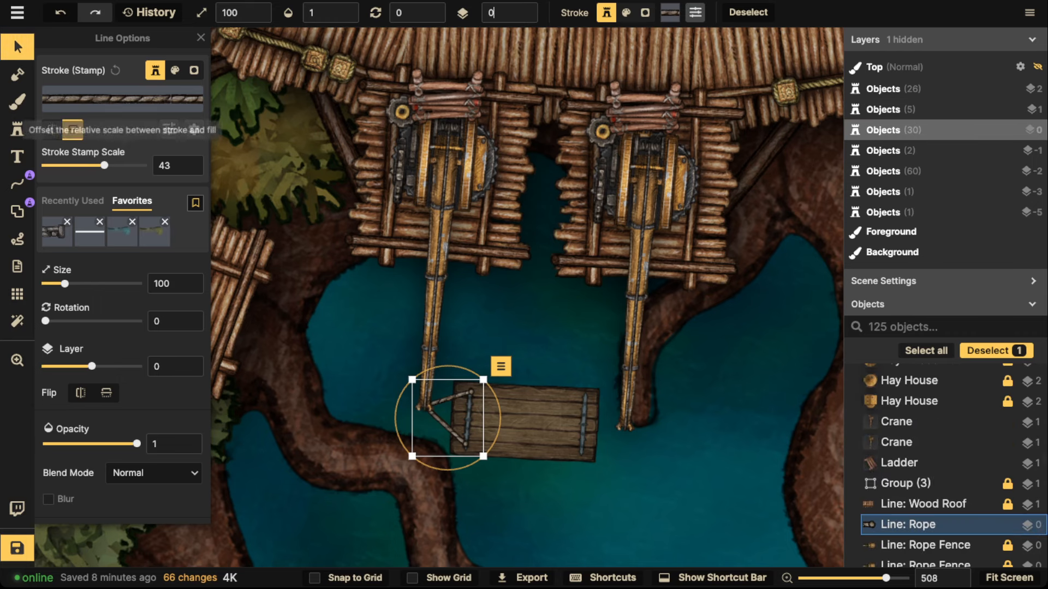
left_click_drag(104, 165, 96, 165)
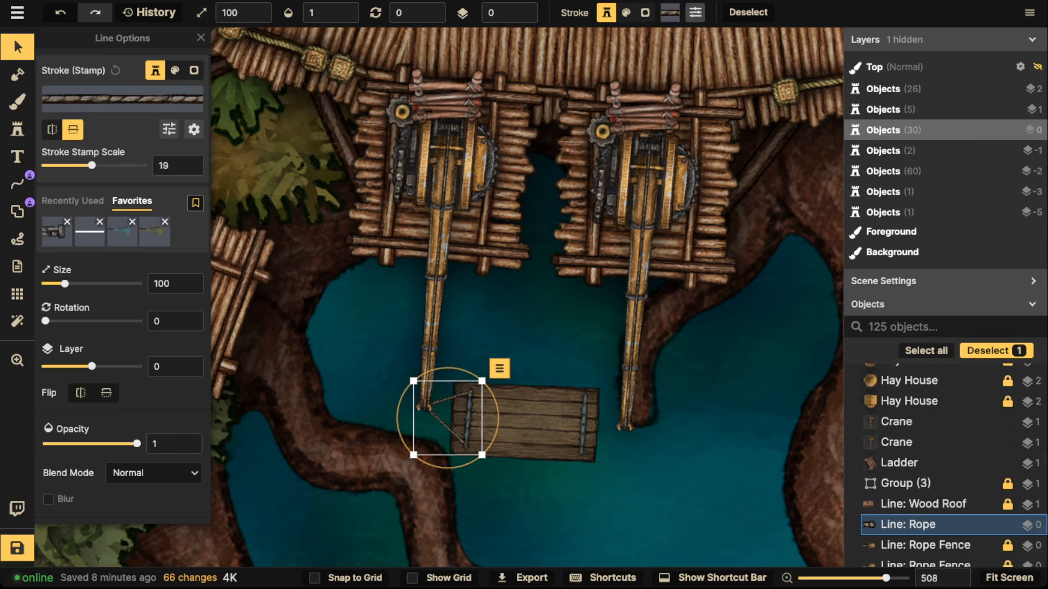
key("Escape")
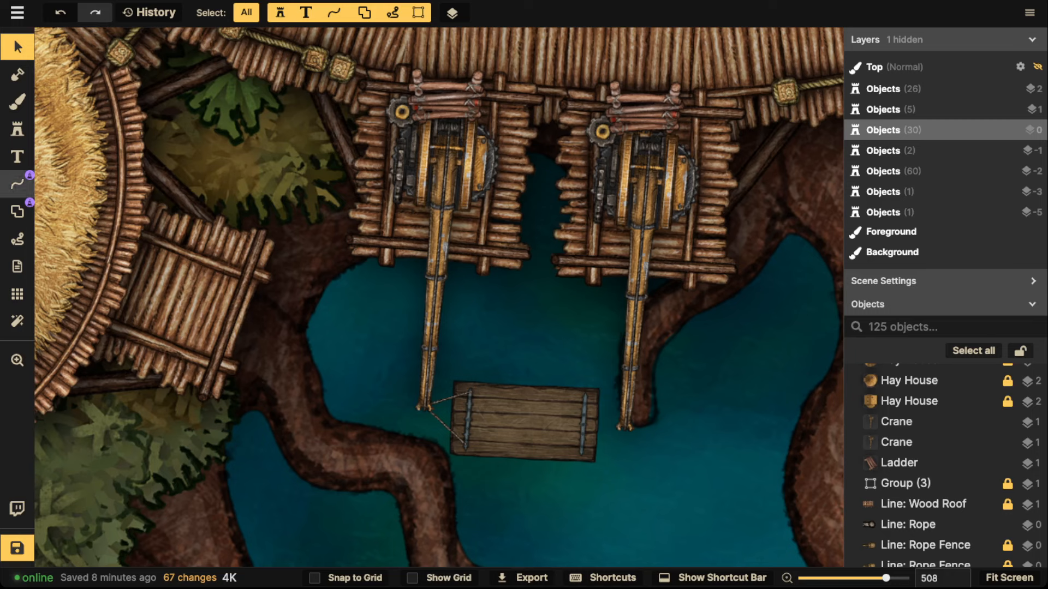
Draw a matching scale 19 rope line on layer 0 from the wooden platform's eastern corners to the eastern crane's tip.
left_click(17, 184)
left_click(581, 452)
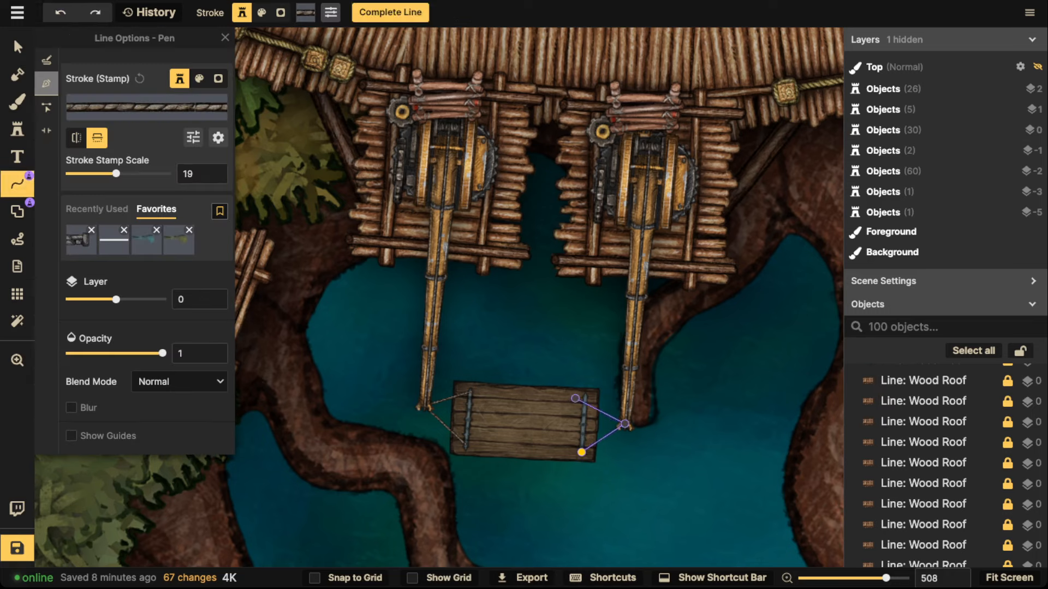
key("Return")
scroll(377, 282, "down", 4)
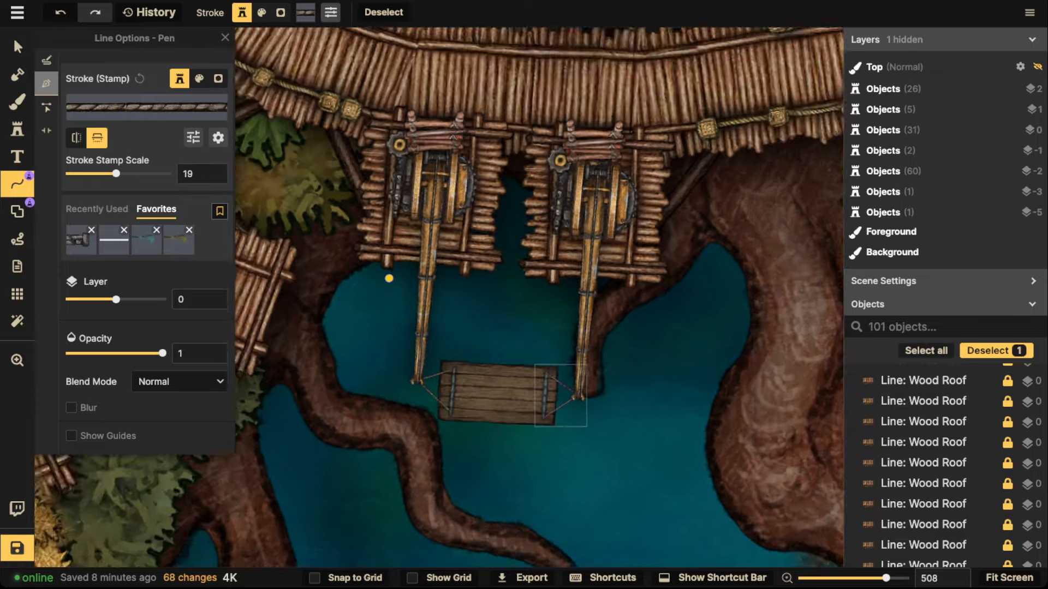
left_click(17, 47)
Examine the whole village map, comparing the crane platform over the pond with the surrounding walkways and huts.
scroll(417, 257, "down", 2)
left_click_drag(416, 257, 547, 254)
scroll(570, 338, "down", 2)
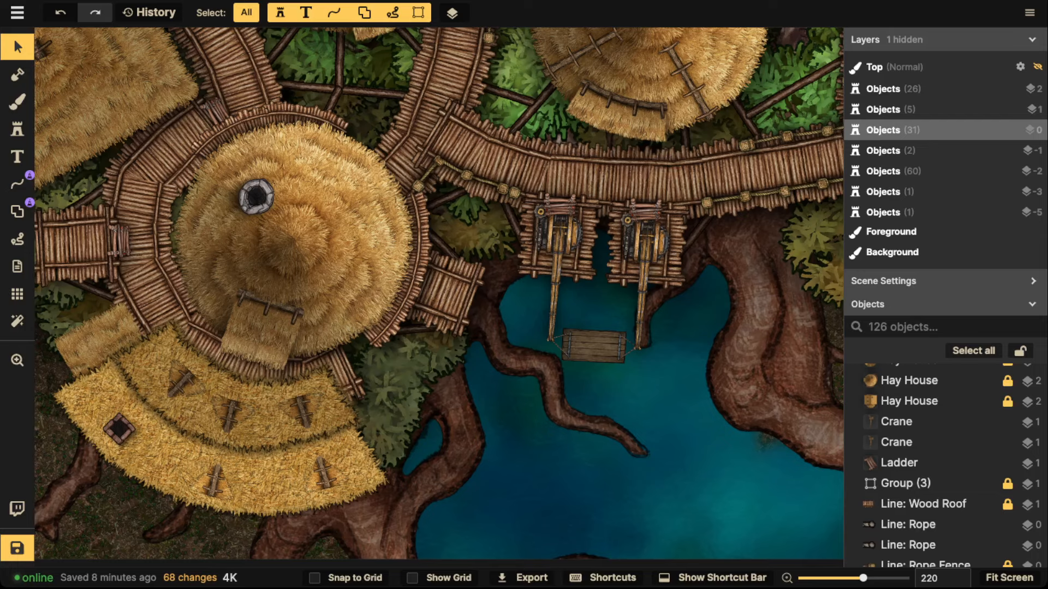
scroll(492, 292, "down", 2)
left_click_drag(492, 292, 397, 441)
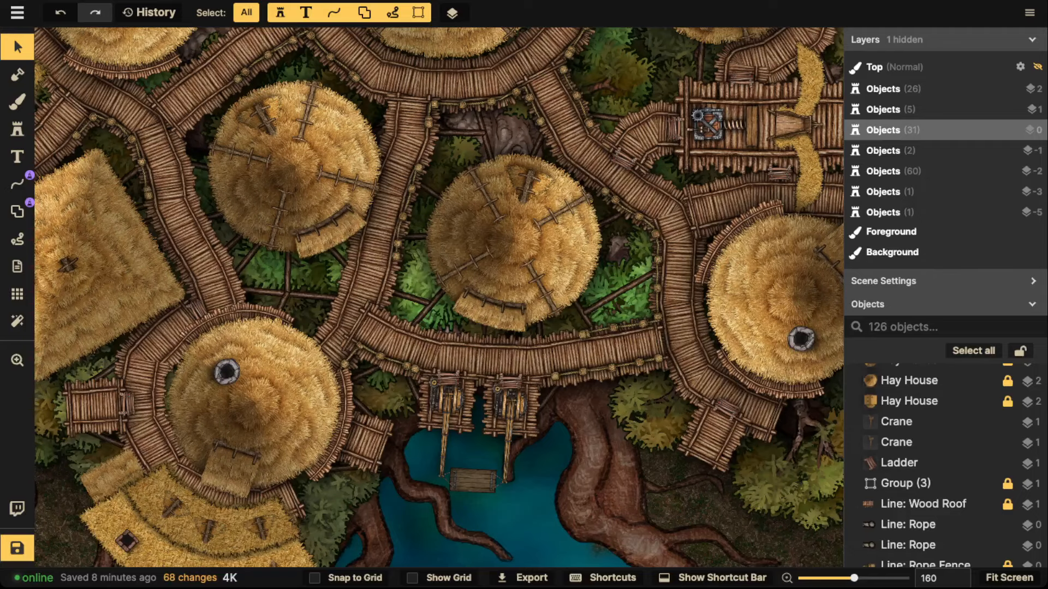
scroll(482, 232, "down", 2)
left_click_drag(483, 232, 546, 165)
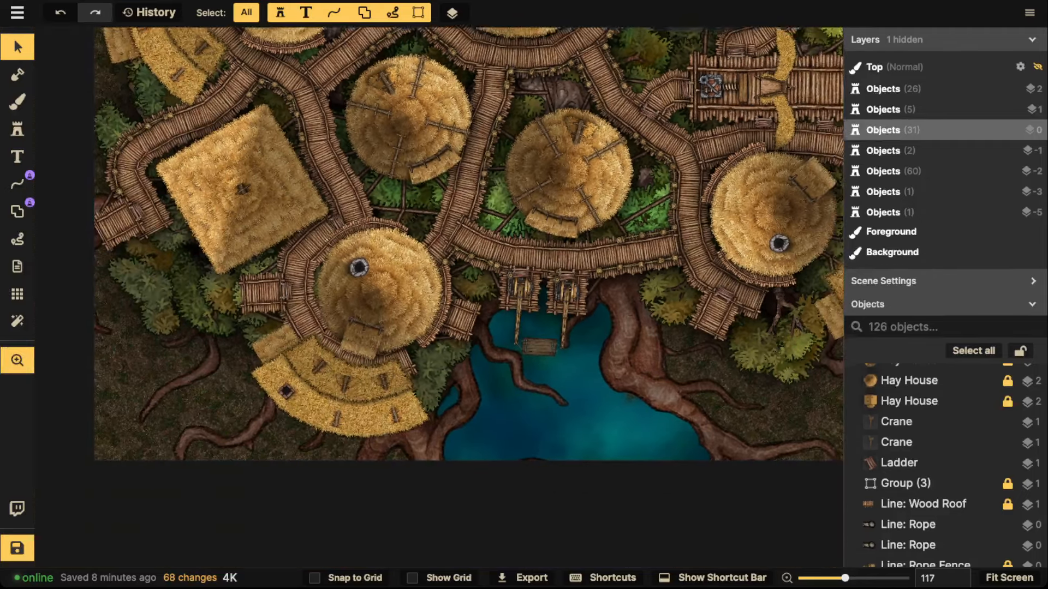
left_click_drag(525, 274, 485, 247)
scroll(471, 391, "up", 2)
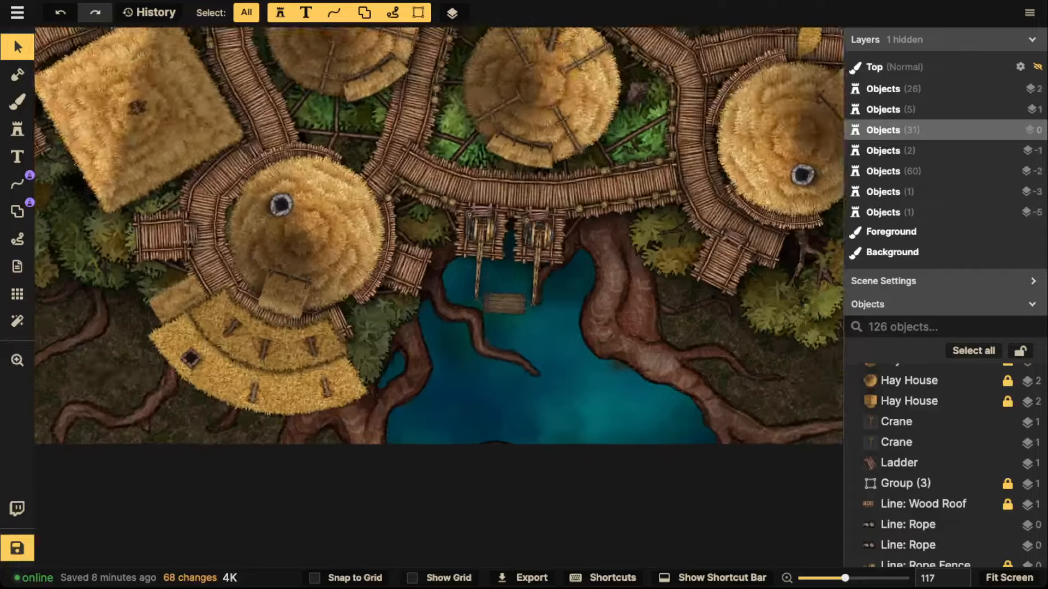
scroll(474, 341, "up", 2)
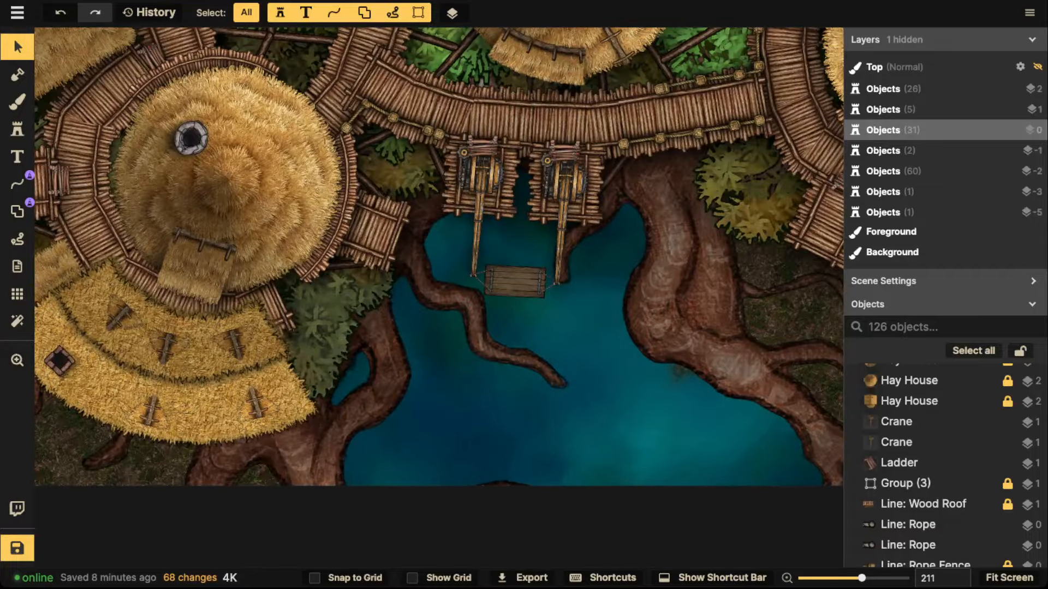
scroll(453, 238, "down", 1)
left_click_drag(463, 238, 439, 482)
scroll(509, 350, "down", 2)
scroll(482, 379, "down", 1)
left_click_drag(482, 378, 518, 414)
scroll(425, 305, "down", 3)
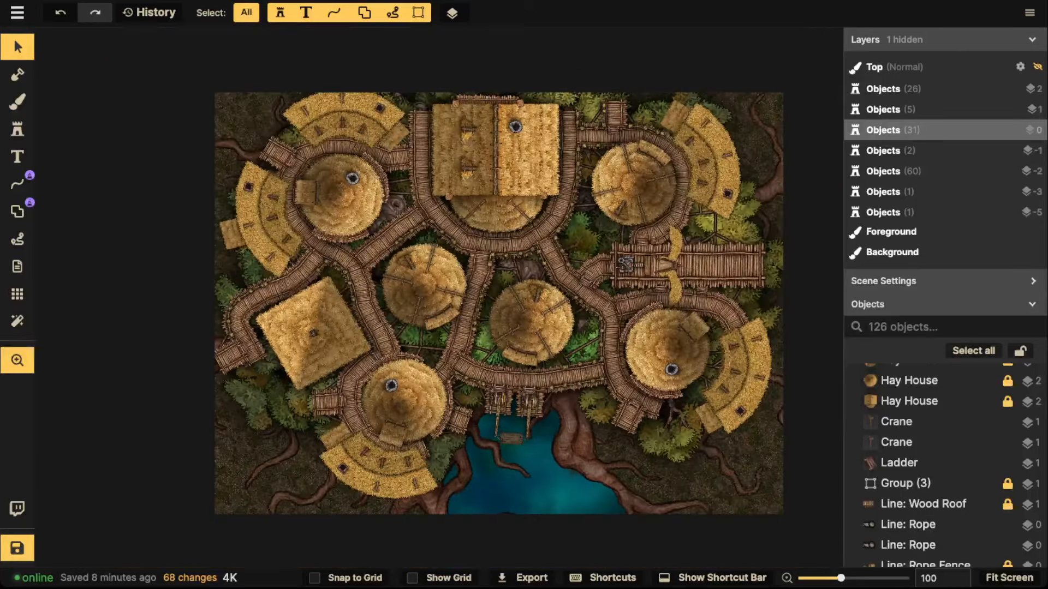
scroll(499, 314, "up", 2)
scroll(481, 335, "up", 3)
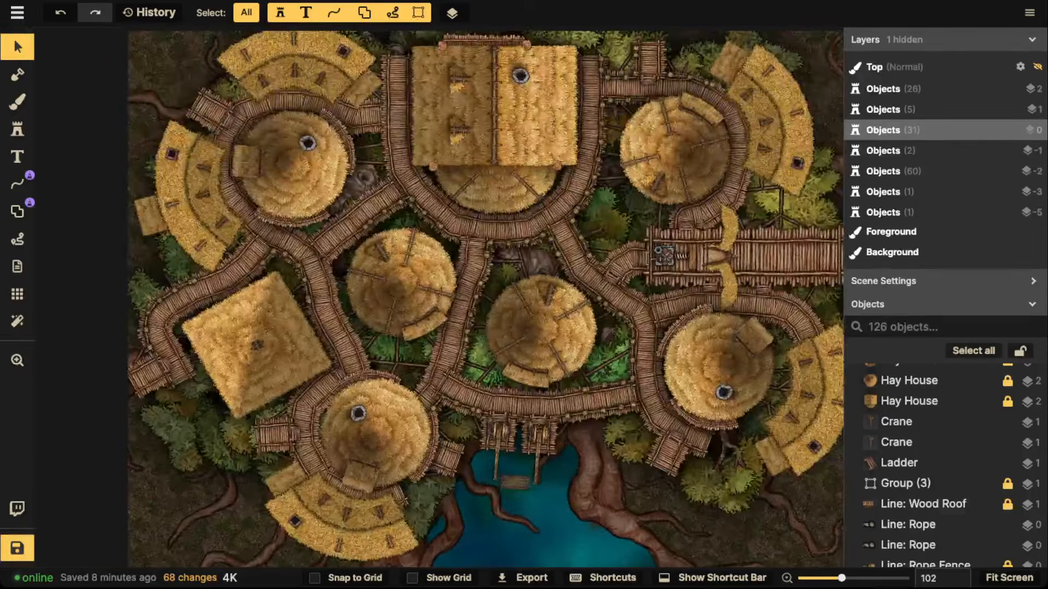
scroll(476, 304, "up", 1)
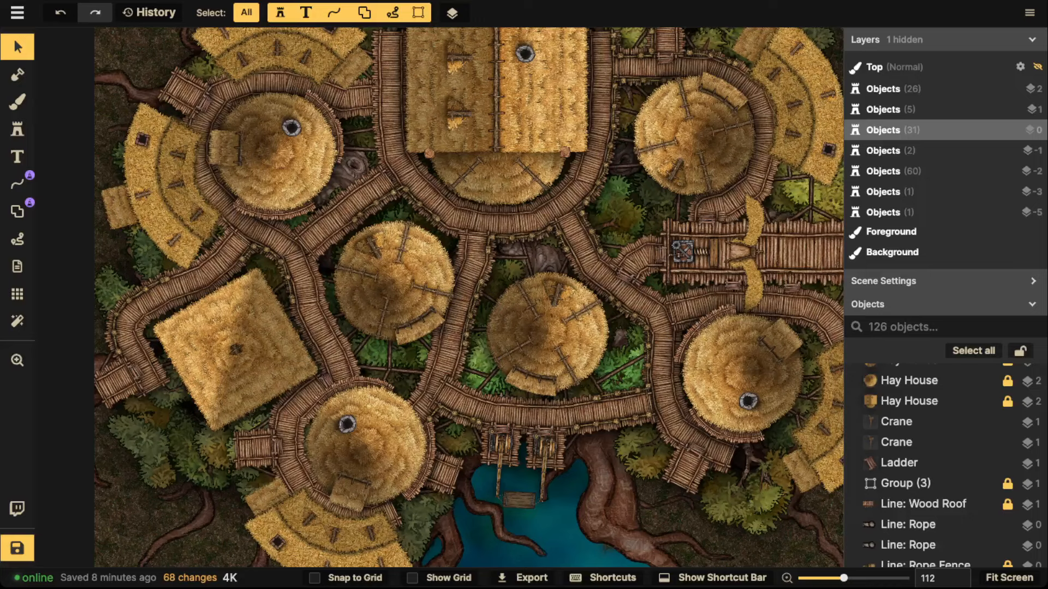
scroll(469, 297, "down", 2)
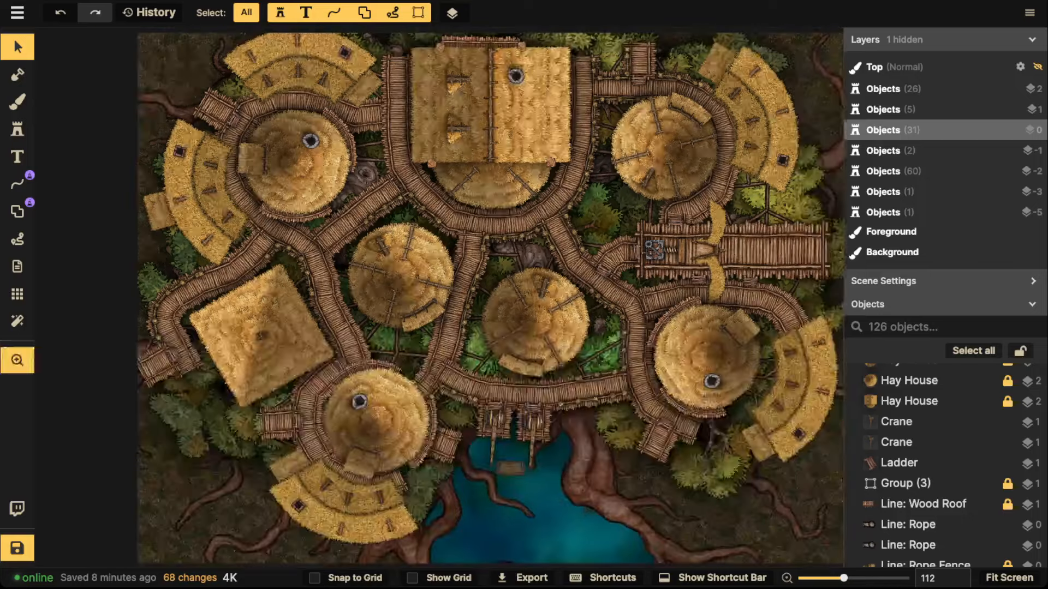
left_click_drag(469, 297, 595, 255)
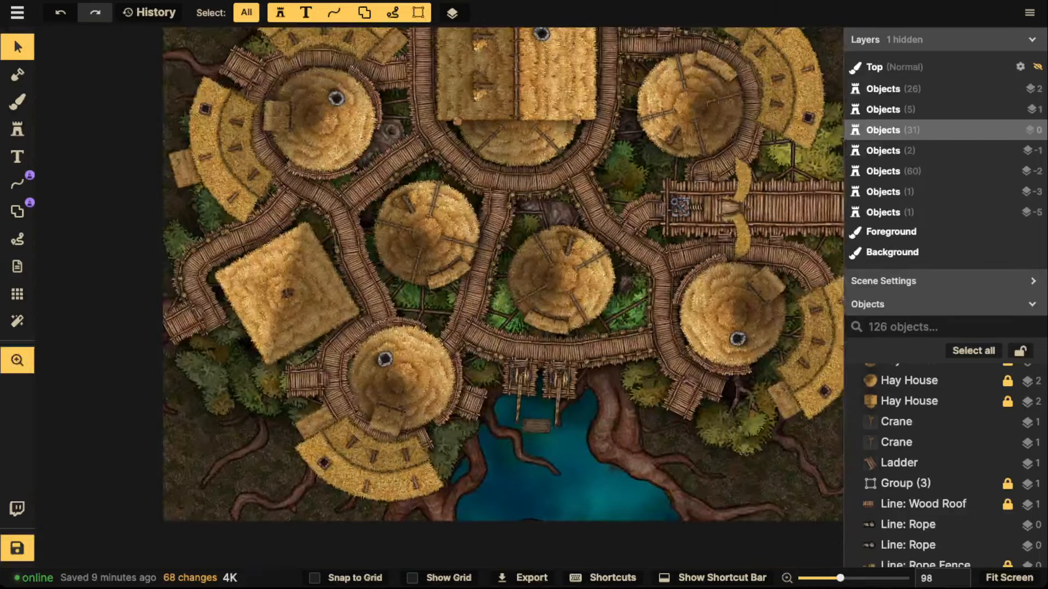
Duplicate a dock crane and place the copy on the walkway platform east of the pond, rotated to 215.
scroll(543, 379, "up", 3)
scroll(570, 392, "up", 1)
left_click_drag(570, 393, 780, 304)
left_click(505, 273)
scroll(504, 273, "up", 4)
key("ctrl+d")
left_click_drag(781, 304, 657, 285)
left_click_drag(657, 285, 679, 316)
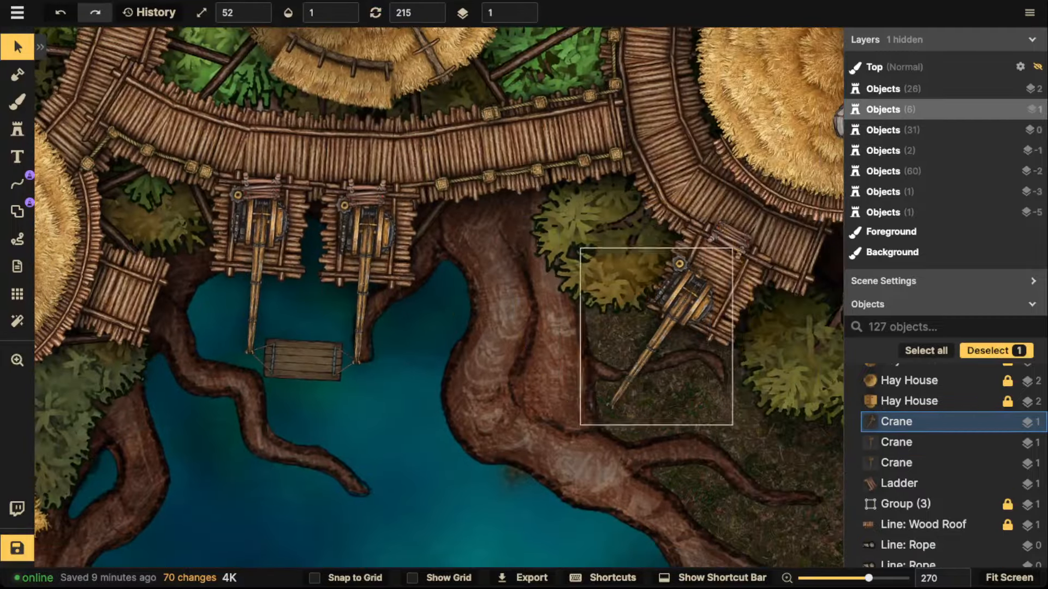
key("Escape")
Inspect the southwestern huts, the docks and the pond shore for spots that need more detail.
scroll(679, 273, "down", 4)
left_click_drag(382, 272, 556, 421)
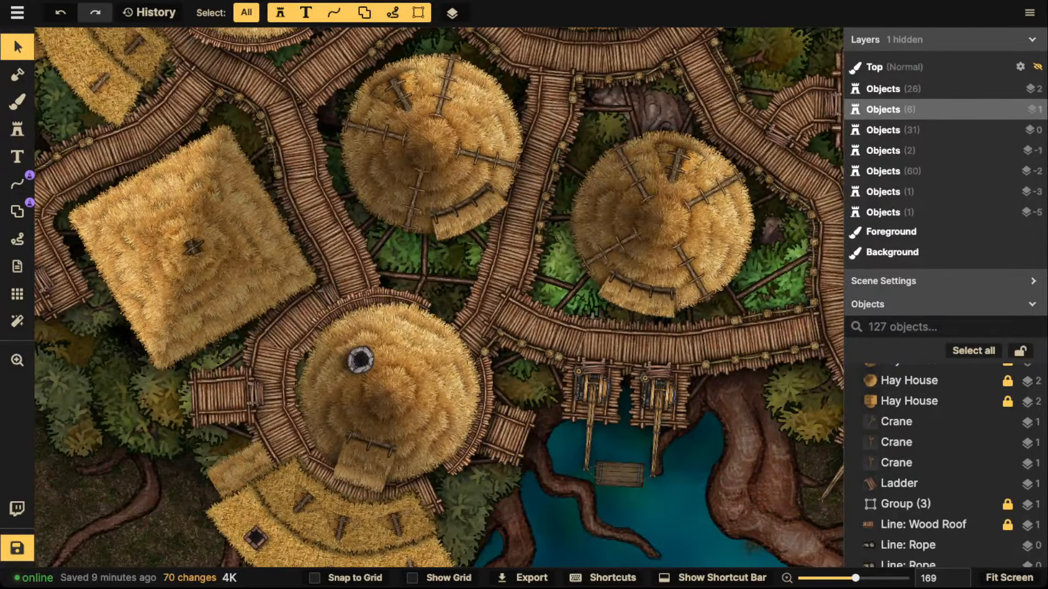
scroll(579, 281, "up", 1)
scroll(562, 270, "down", 2)
mouse_move(562, 270)
left_mouse_down()
mouse_move(543, 186)
mouse_move(604, 182)
mouse_move(613, 190)
mouse_move(554, 289)
mouse_move(563, 251)
left_mouse_up()
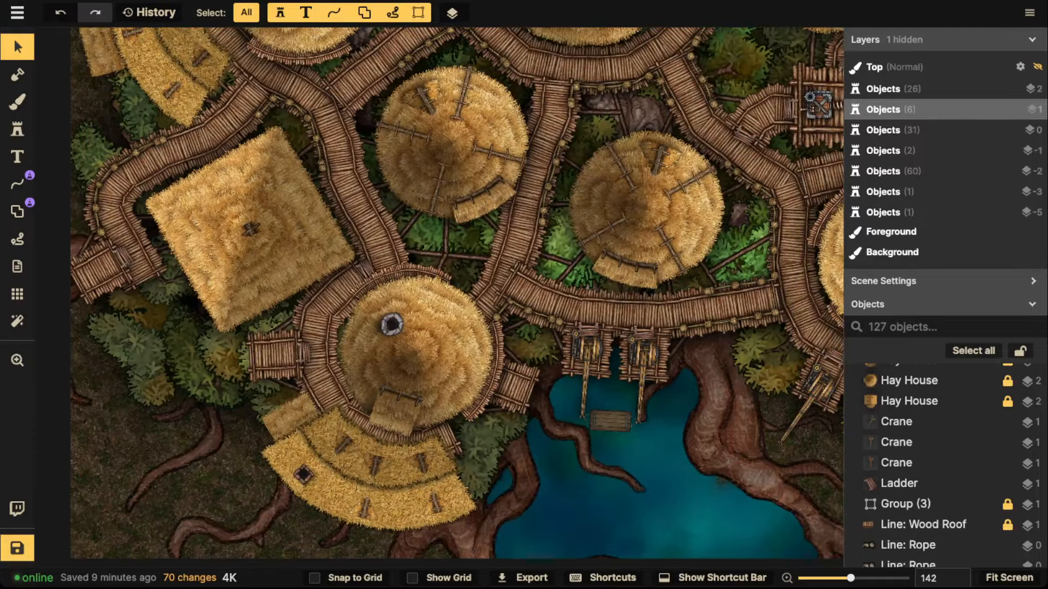
scroll(553, 221, "up", 2)
left_click_drag(659, 352, 480, 167)
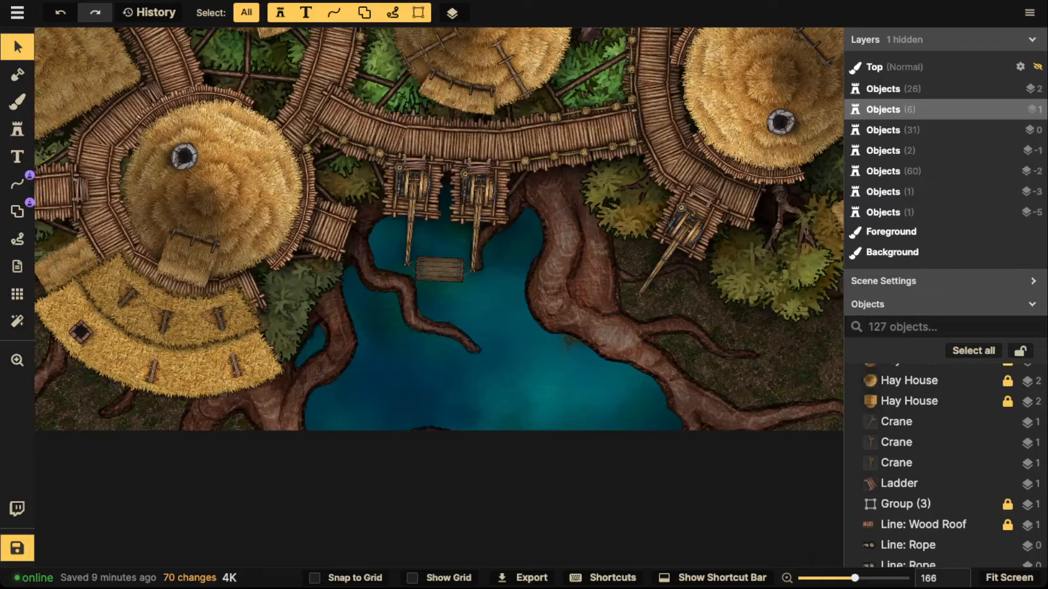
left_click_drag(475, 218, 583, 251)
scroll(547, 309, "up", 5)
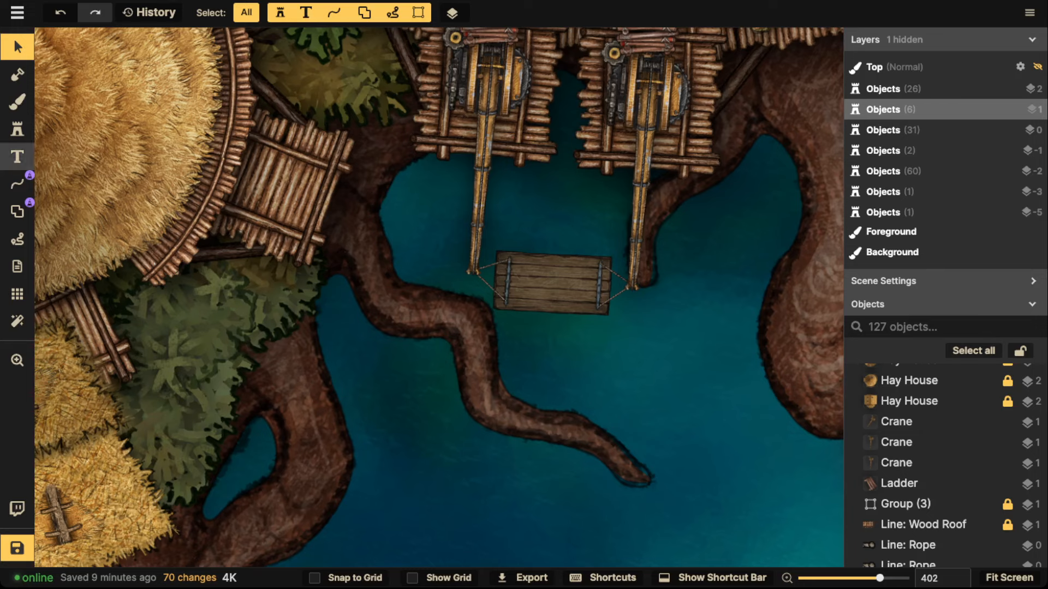
Draw a short wooden plank line at stroke scale 69 on layer 0 across the root at the pond's western shore.
left_click(17, 211)
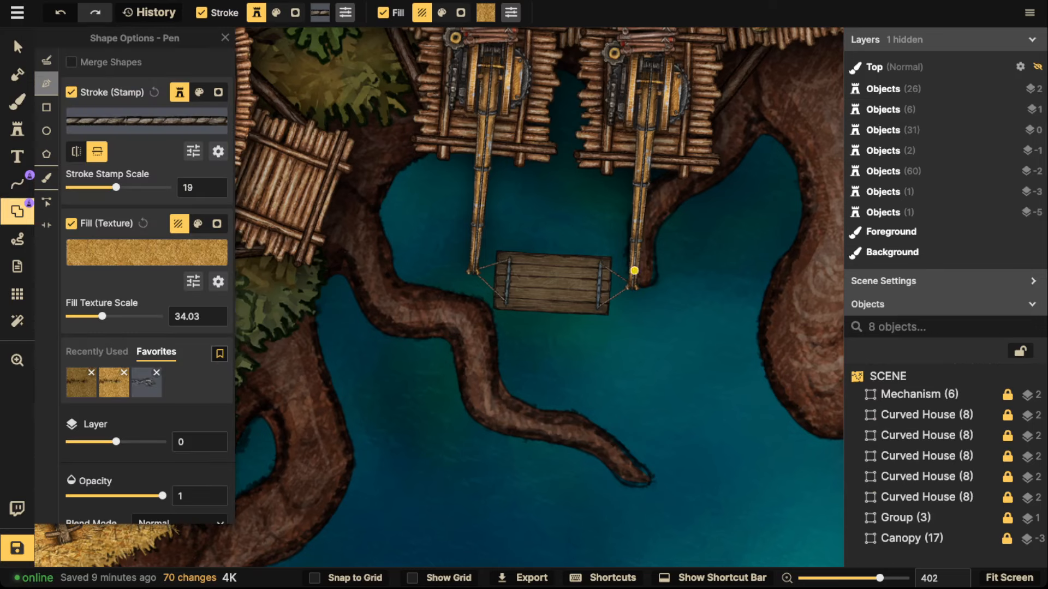
left_click(17, 184)
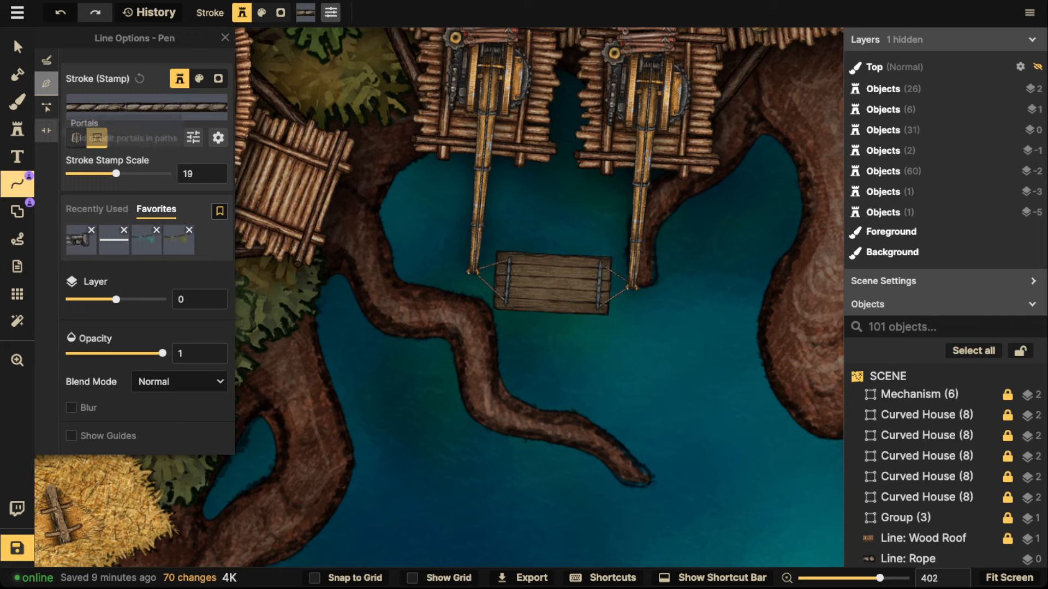
left_click(17, 184)
left_click(41, 184)
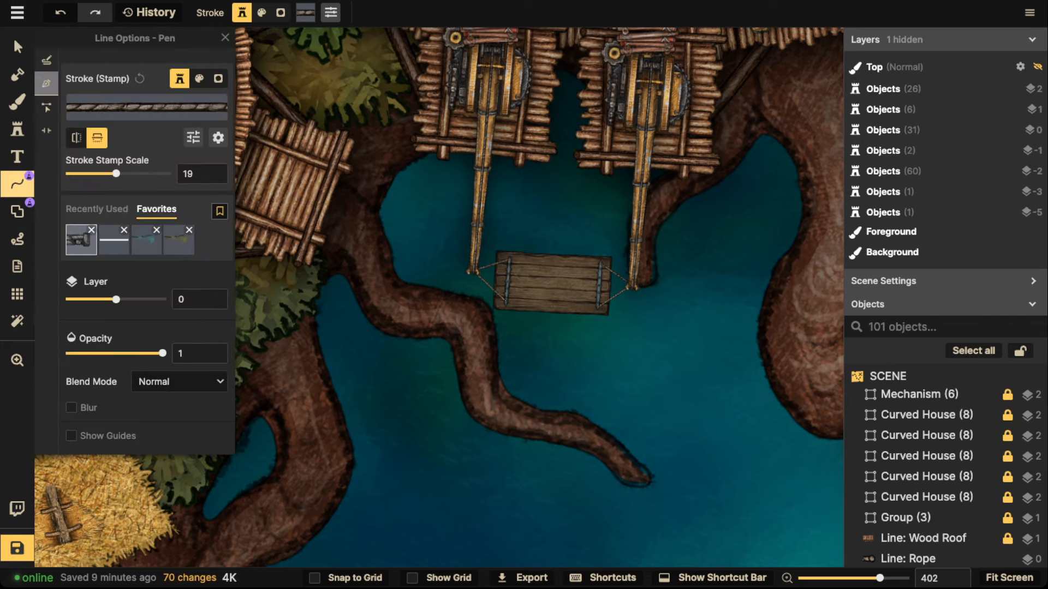
left_click(174, 270)
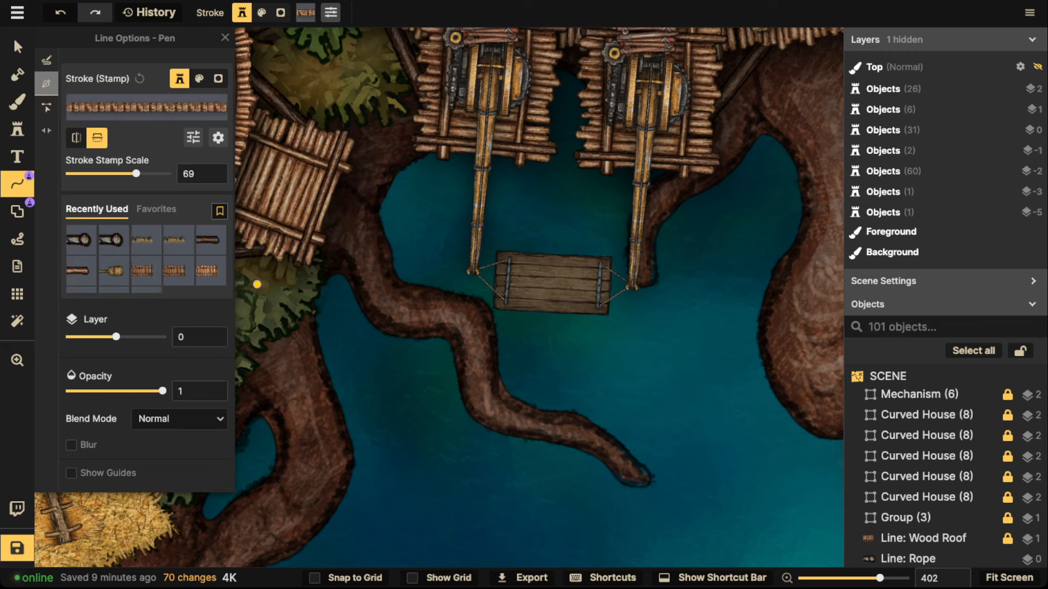
left_click(321, 354)
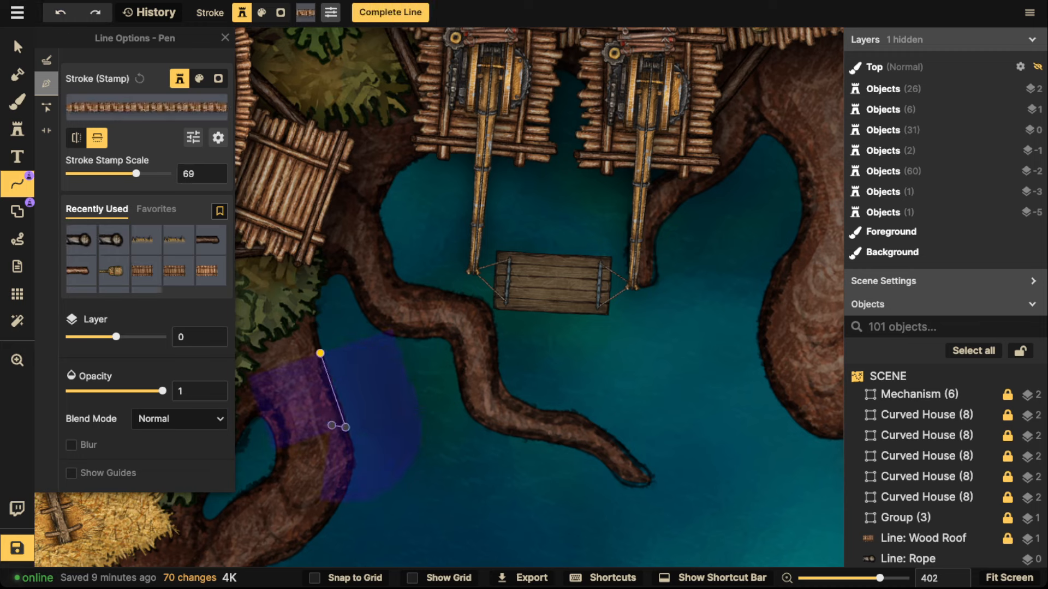
key("Return")
Reduce the new plank line's stroke stamp scale to 18 and darken its stroke to brightness 45.
left_click(17, 47)
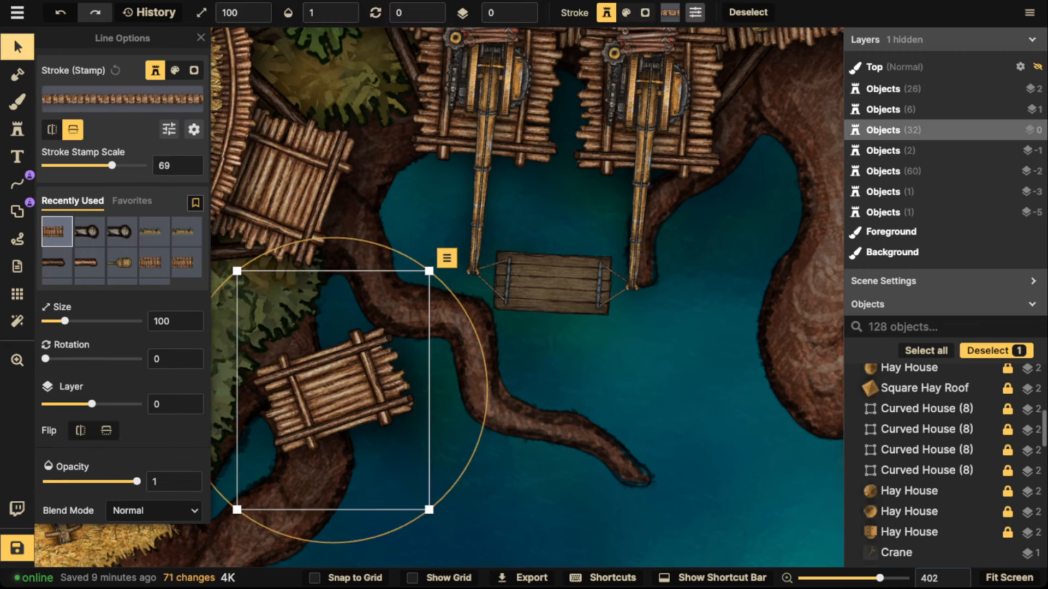
left_click_drag(112, 166, 91, 166)
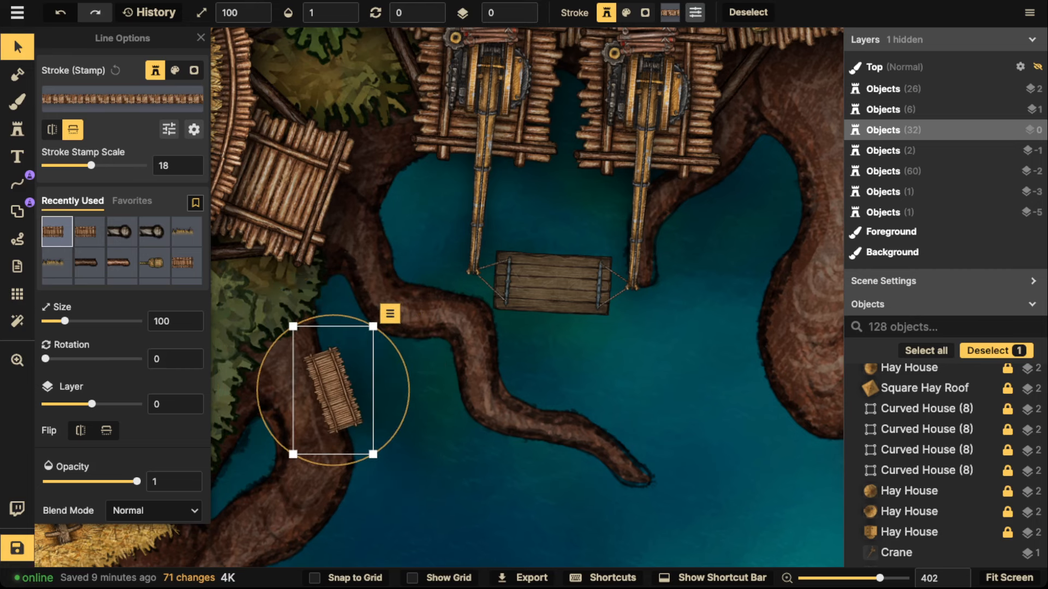
left_click(169, 130)
left_click_drag(125, 140, 107, 139)
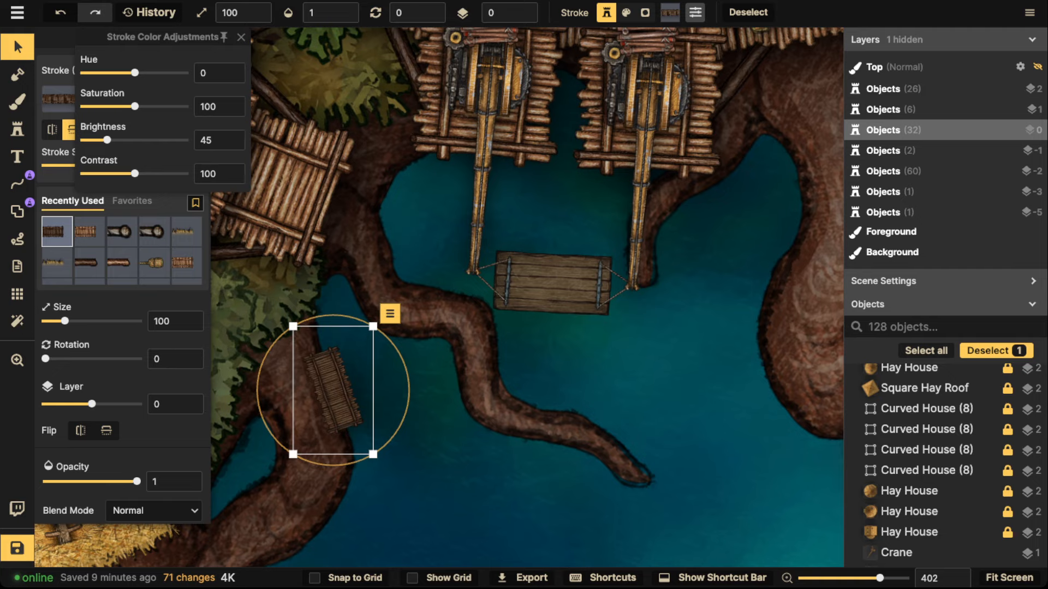
Scale the short plank line on the pond's western shore up to size 120, then delete it.
left_click_drag(373, 326, 387, 302)
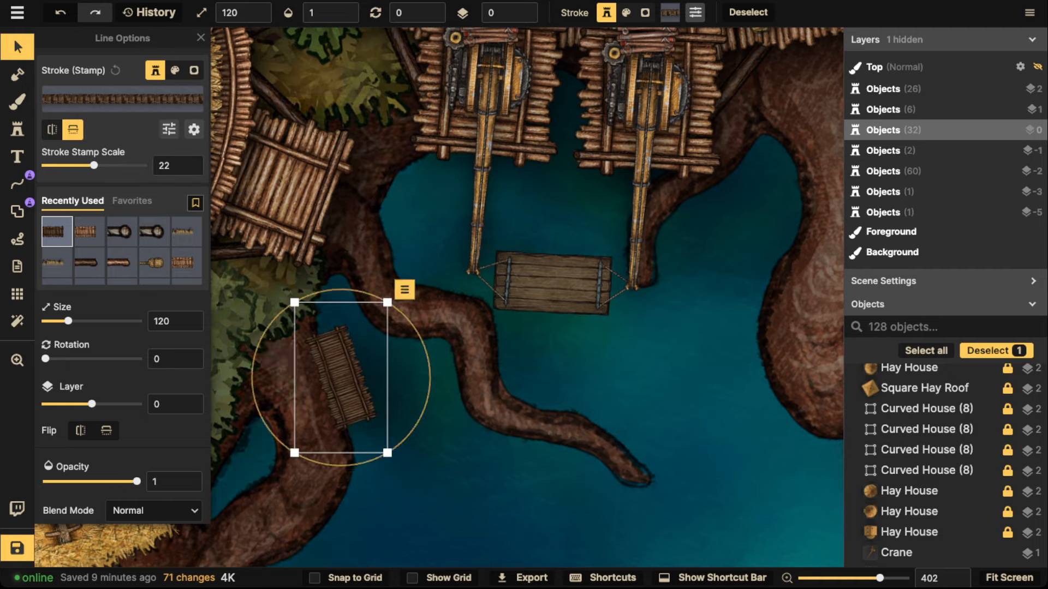
scroll(497, 290, "down", 5)
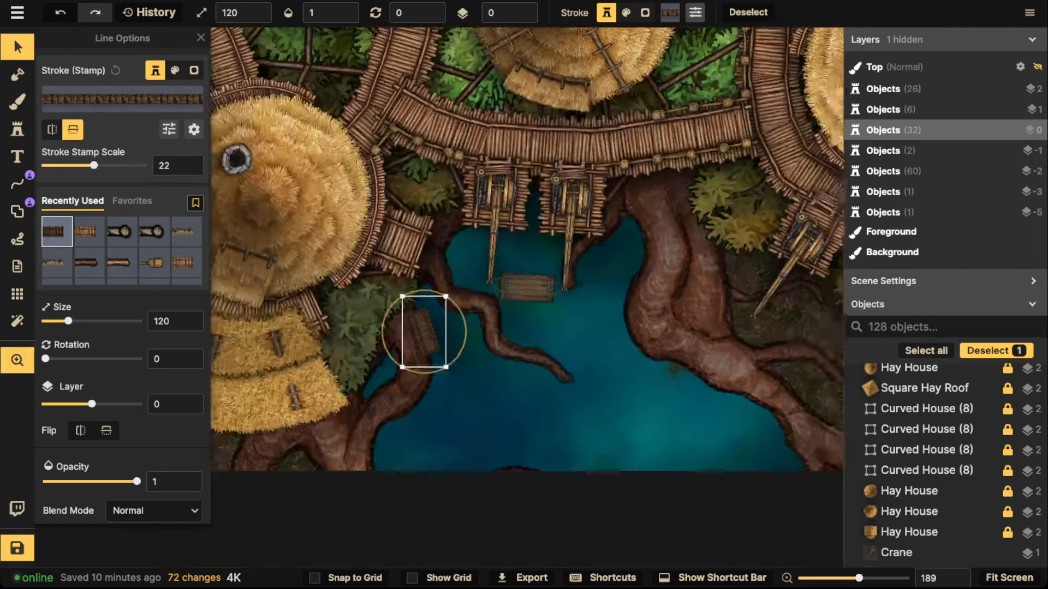
scroll(527, 250, "down", 1)
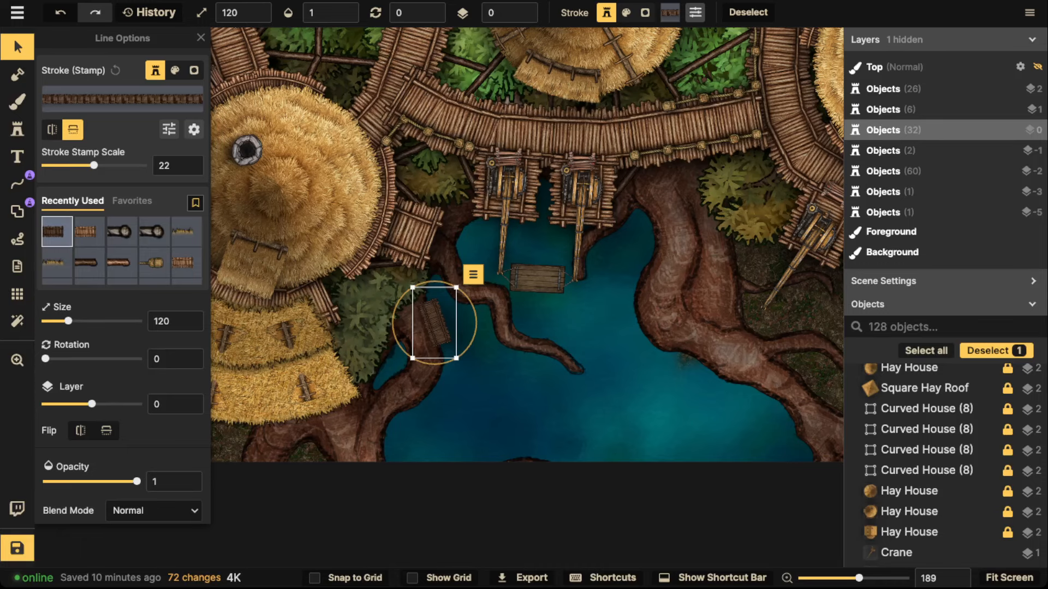
key("Delete")
Draw a curved plank walkway along the pond's western root shore with stroke stamp scale 22 on layer 0.
left_click(17, 184)
scroll(349, 389, "up", 1)
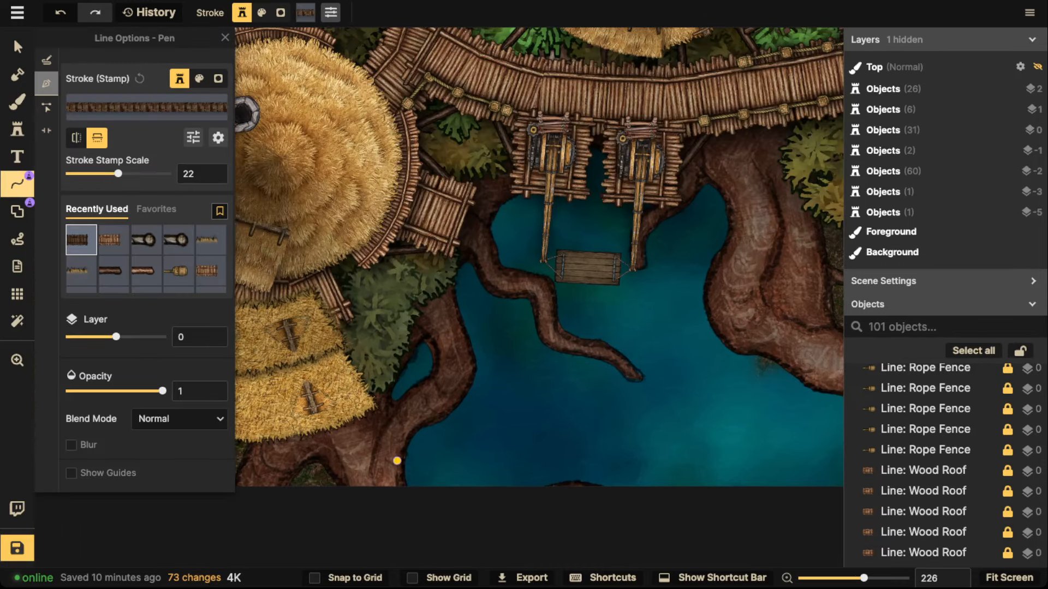
left_click(406, 468)
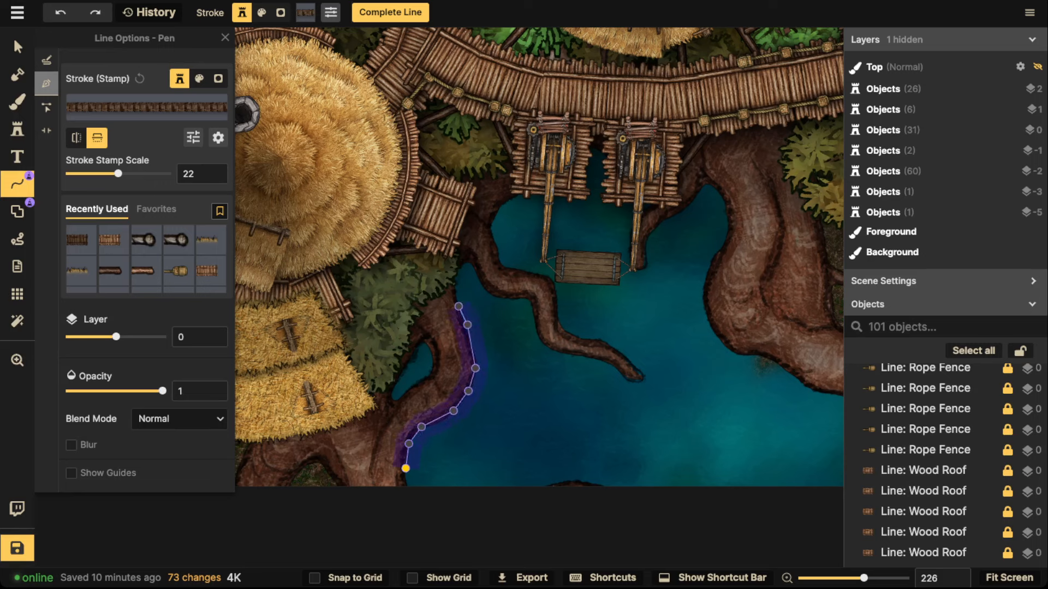
key("Return")
key("Escape")
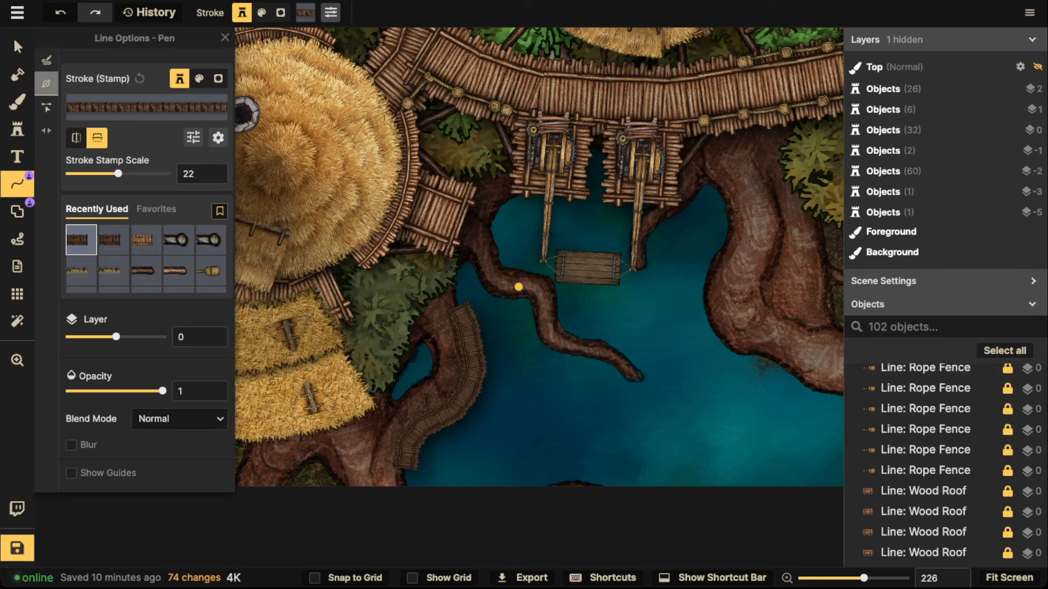
Draw a straight plank jetty from the central root eastward beneath the hanging crane platform.
left_click(513, 294)
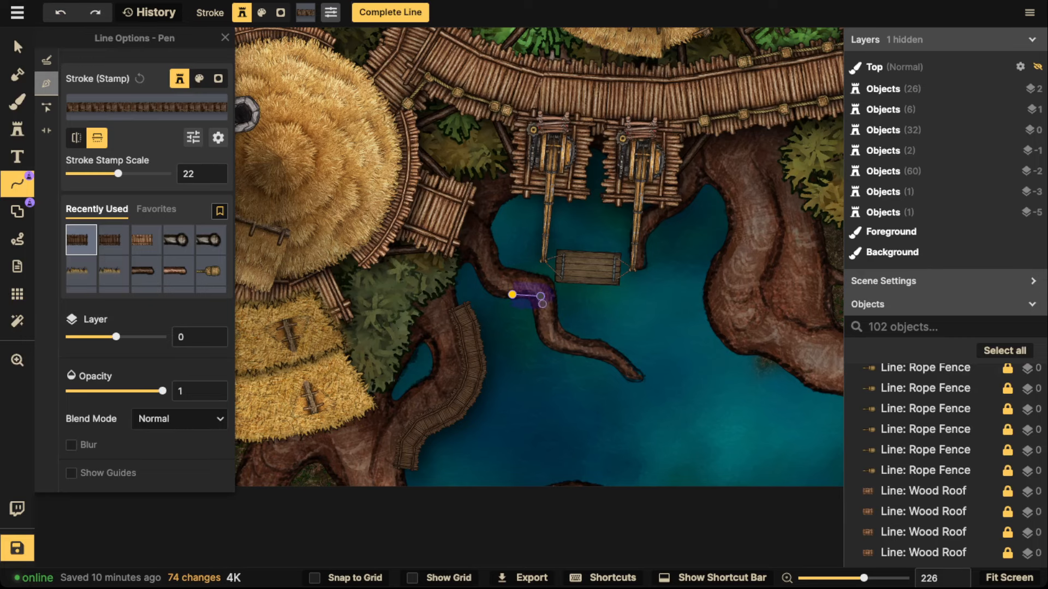
key("Escape")
scroll(525, 283, "up", 2)
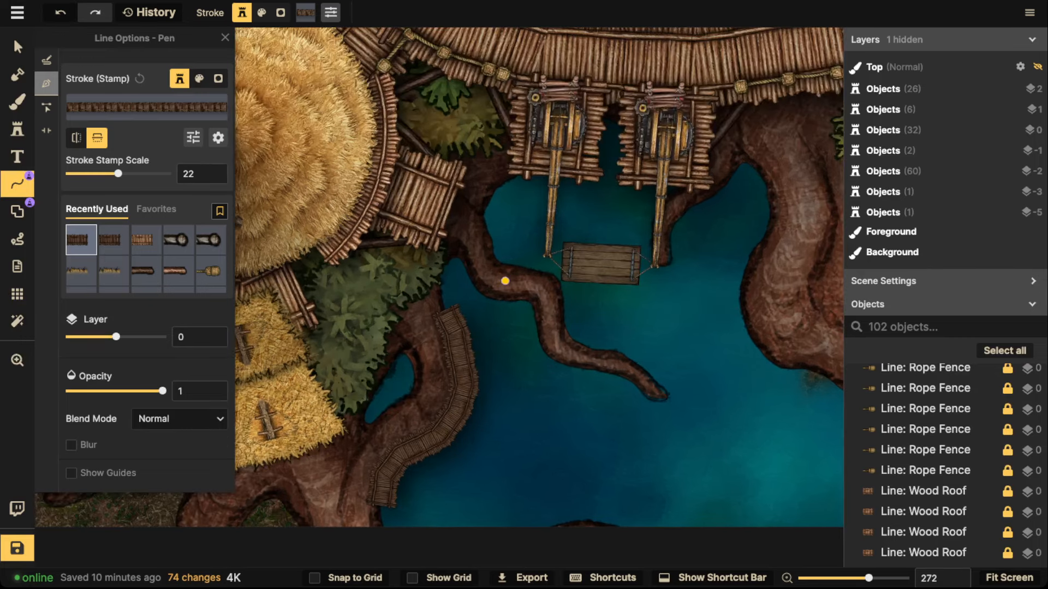
left_click(503, 280)
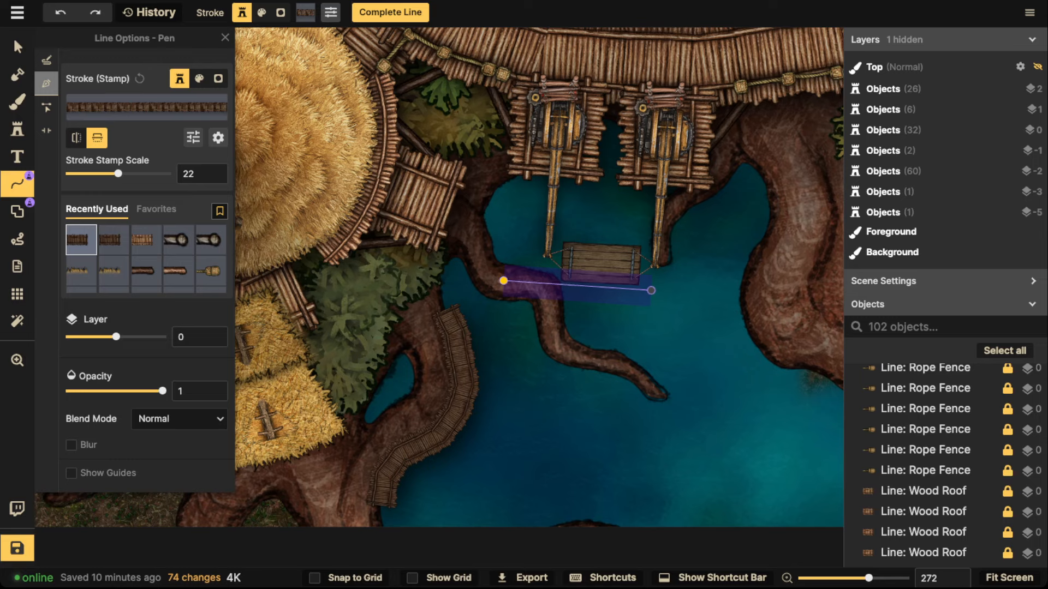
left_click(651, 291)
key("Return")
scroll(622, 281, "up", 2)
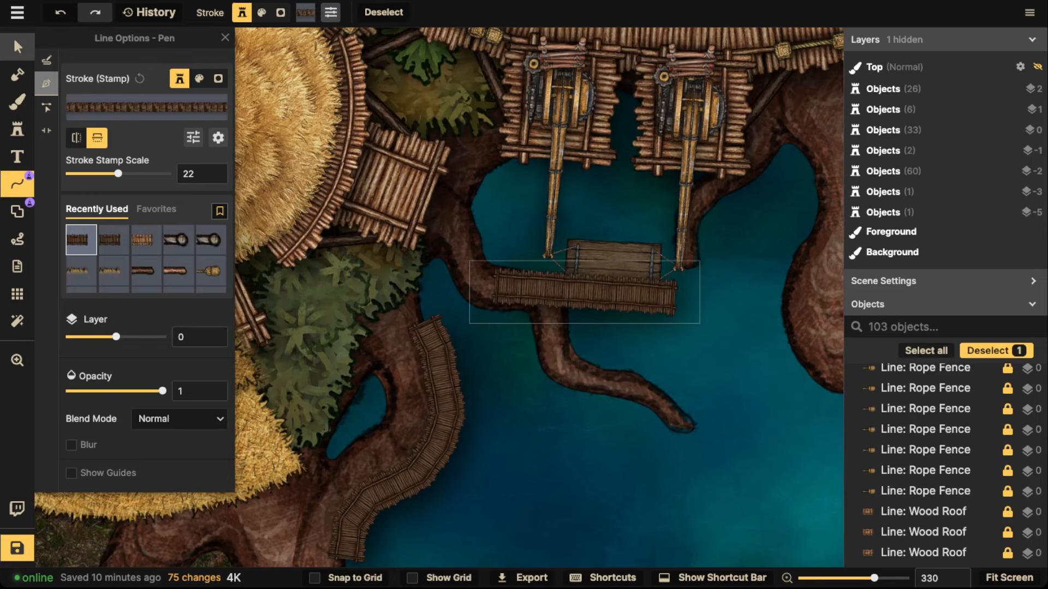
Lower the straight plank jetty to layer -3 so it lies beneath the hanging platform.
left_click(18, 46)
left_click(524, 17)
left_click(524, 17)
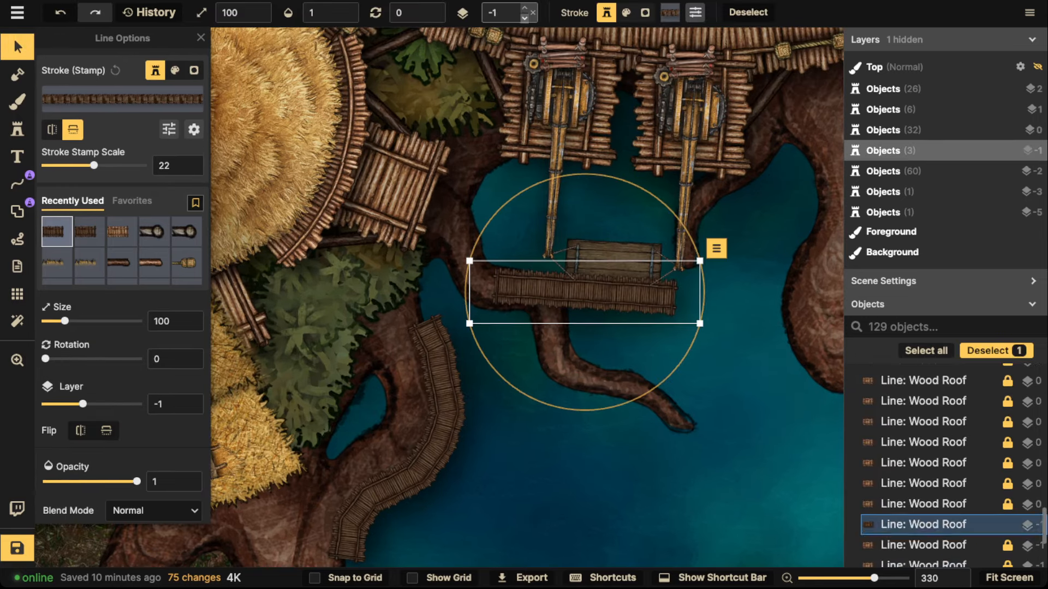
left_click(524, 16)
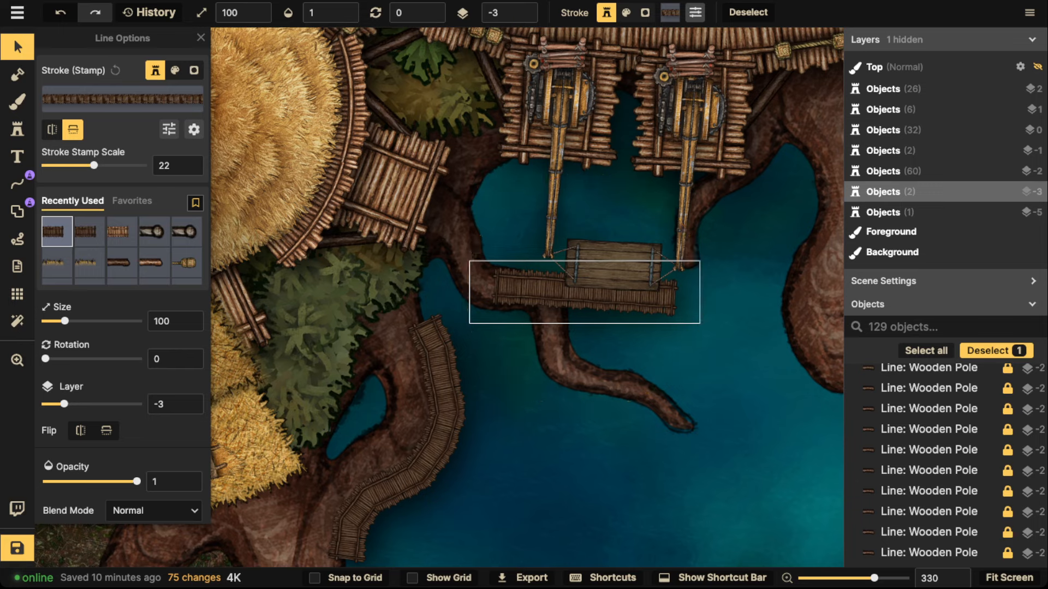
key("Escape")
left_click(18, 211)
scroll(512, 401, "up", 2)
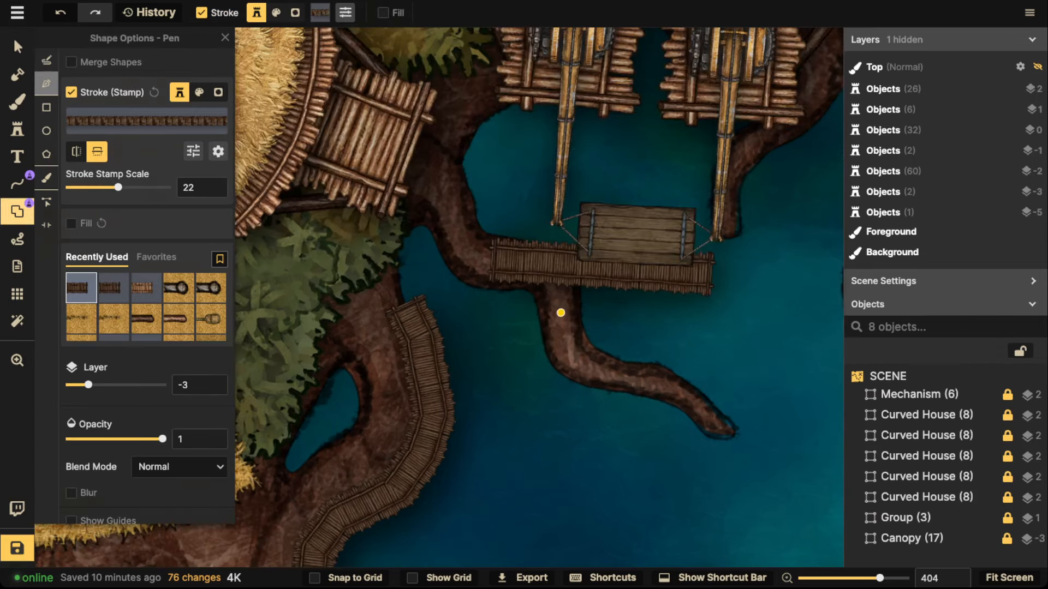
left_click(560, 285)
key("Escape")
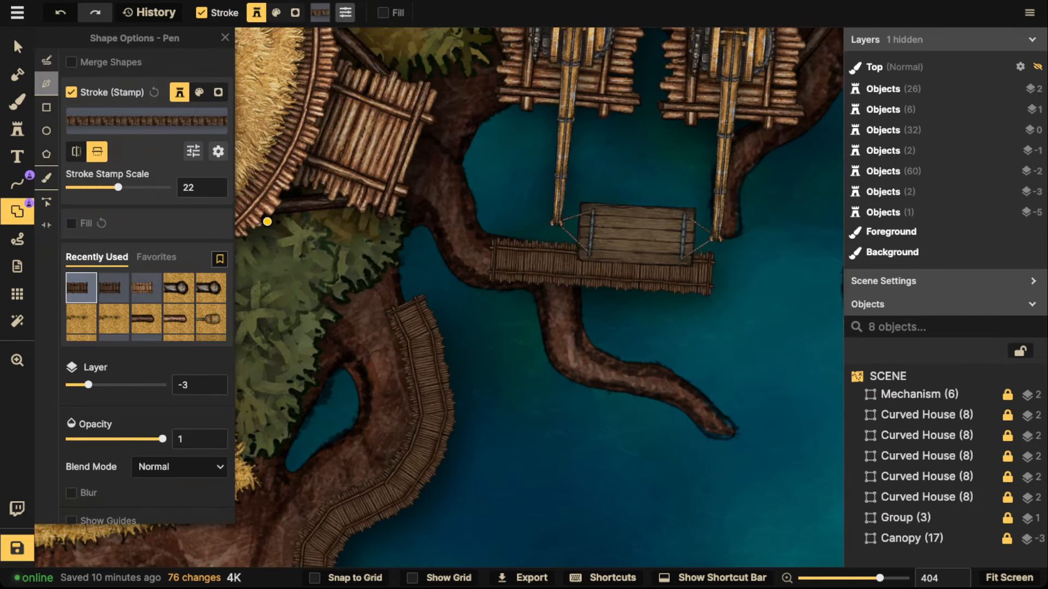
Draw a short plank line on layer -3 running south from the jetty along the central root.
left_click(18, 184)
left_click(561, 284)
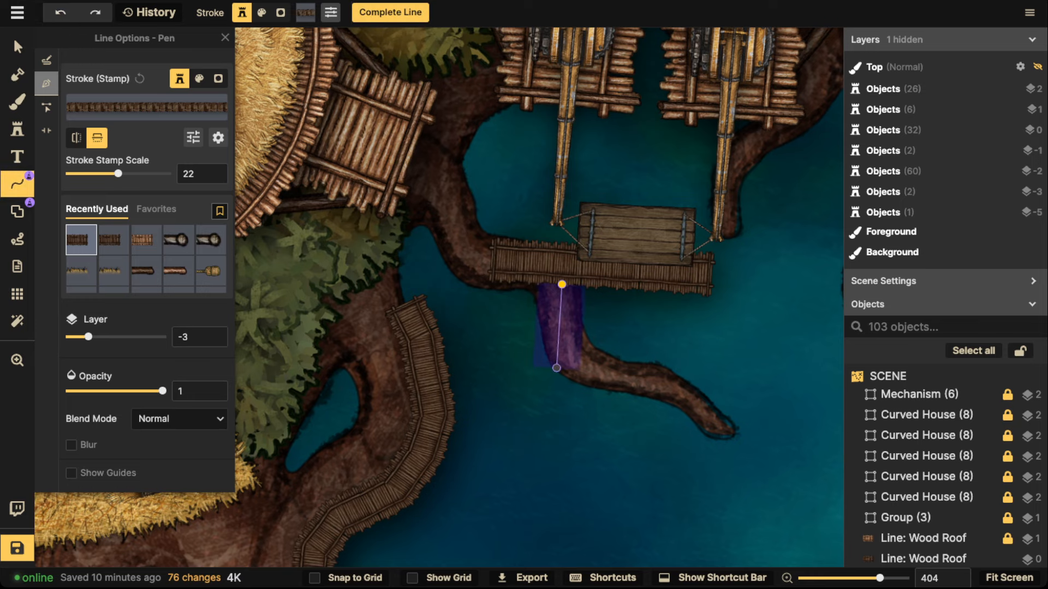
double_click(556, 369)
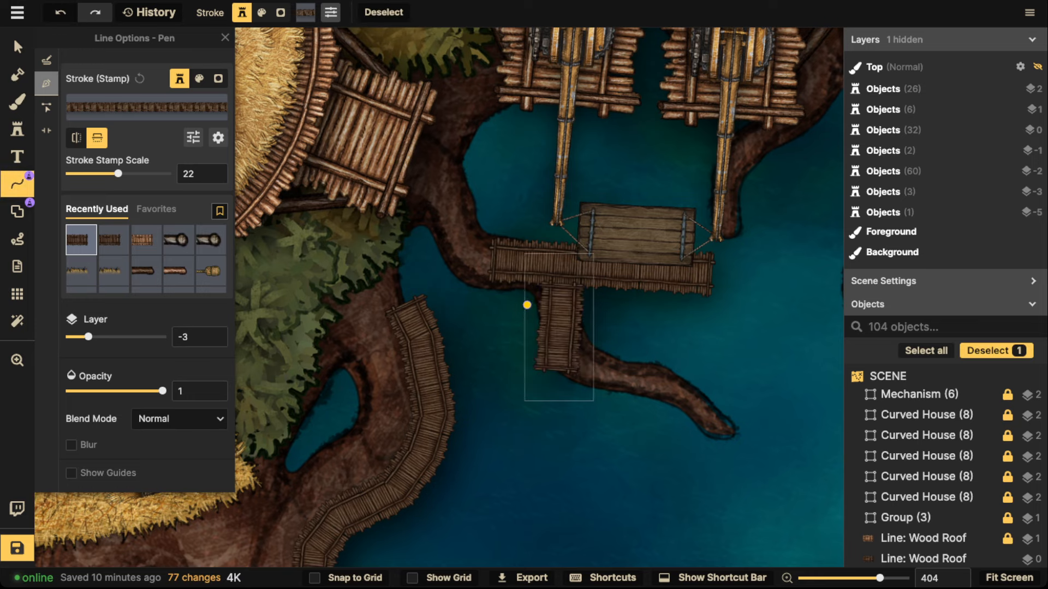
Draw a plank bridge linking the western shore walkway to the end of the short southward plank line.
left_click(446, 384)
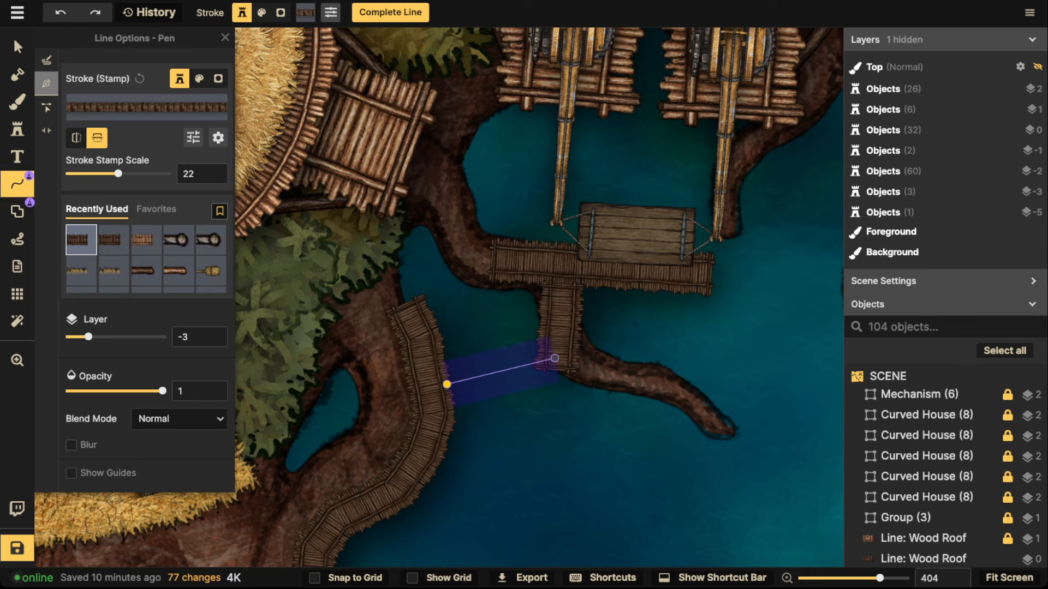
double_click(554, 359)
scroll(547, 355, "down", 5)
key("Escape")
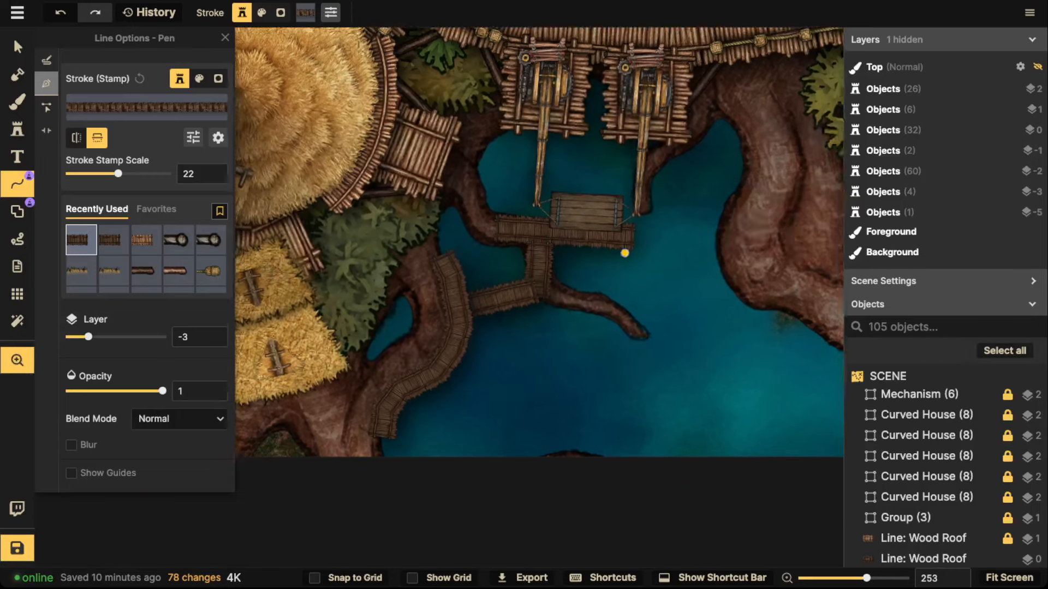
Draw a curved plank walkway along the large root on the pond's eastern shore, on layer -3.
left_click_drag(780, 235, 633, 239)
left_click(593, 175)
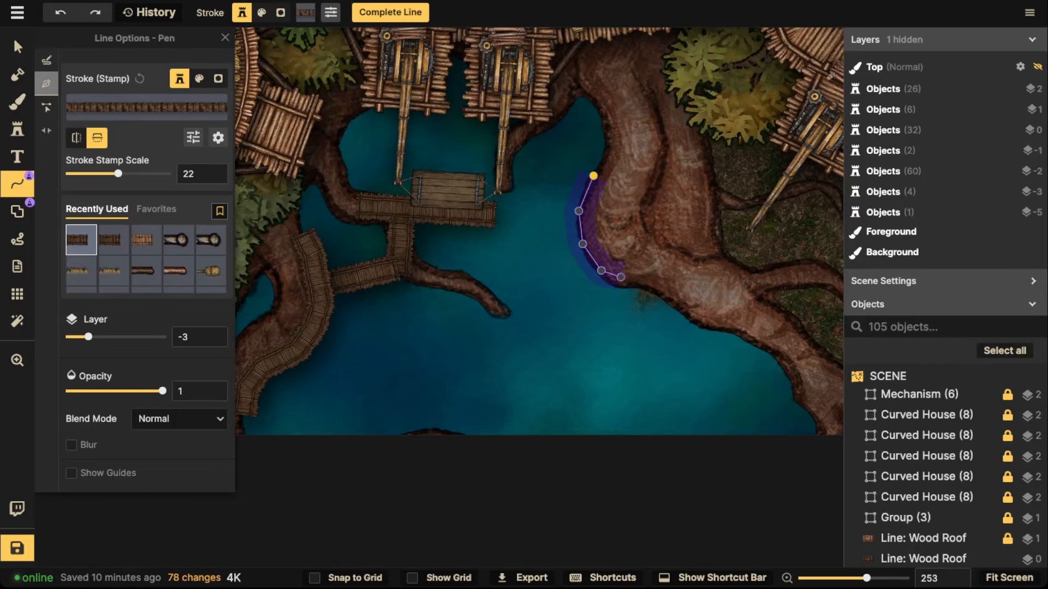
double_click(664, 300)
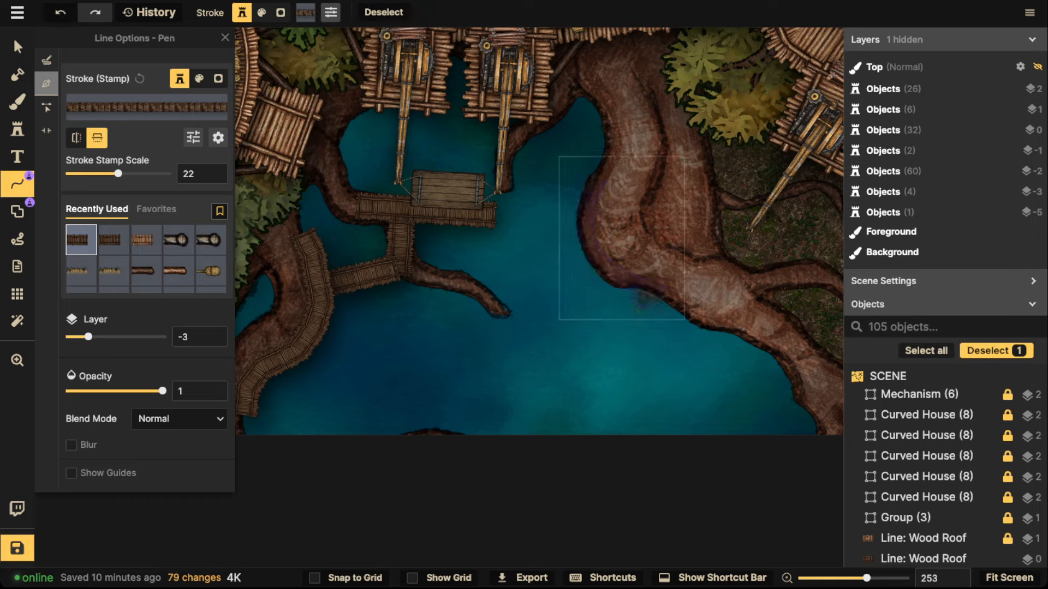
Search the stamp catalog for boat and pick the wooden rowboat from the Core pack.
scroll(568, 206, "down", 4)
left_click_drag(445, 145, 566, 145)
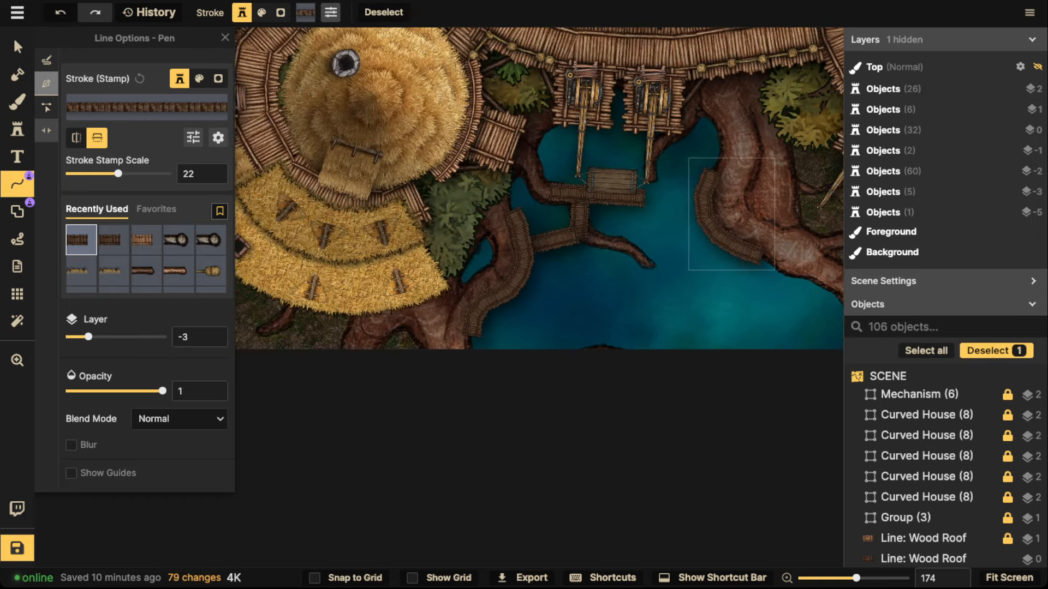
left_click(17, 129)
type("f")
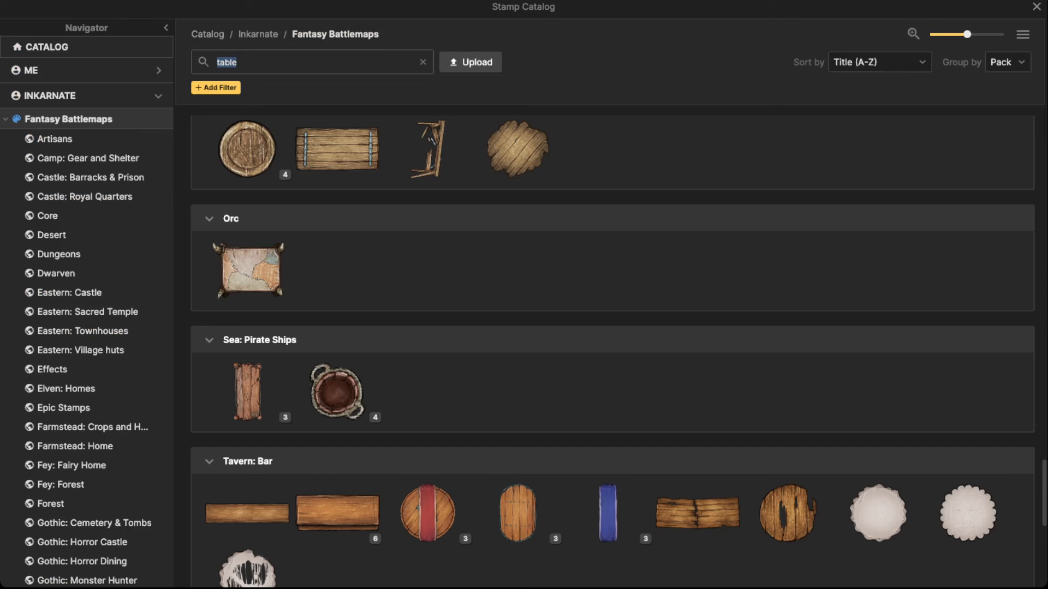
type("boat")
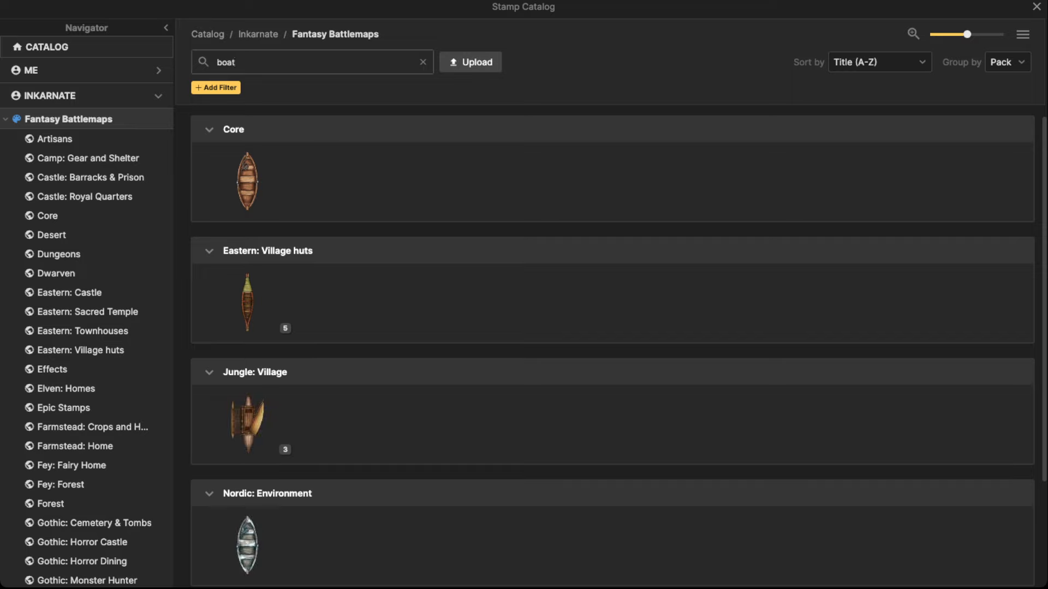
left_click(246, 181)
Place the rowboat in the water beside the western walkway at stamp scale 19 and rotation 30 on layer 1.
scroll(613, 243, "up", 5)
key("bracketleft")
key("bracketleft")
key("bracketleft")
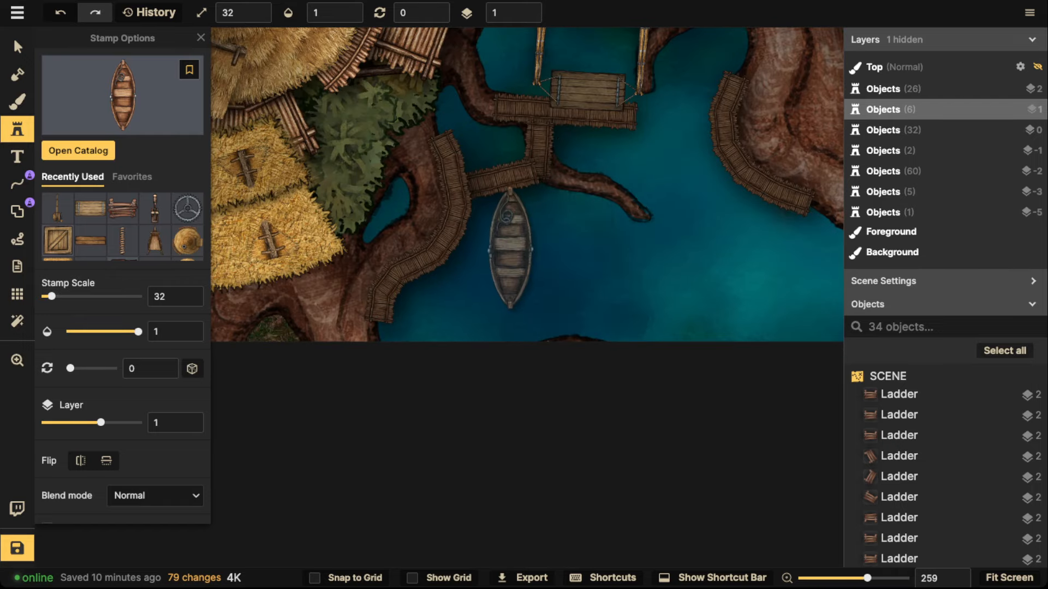
key("period")
key("period")
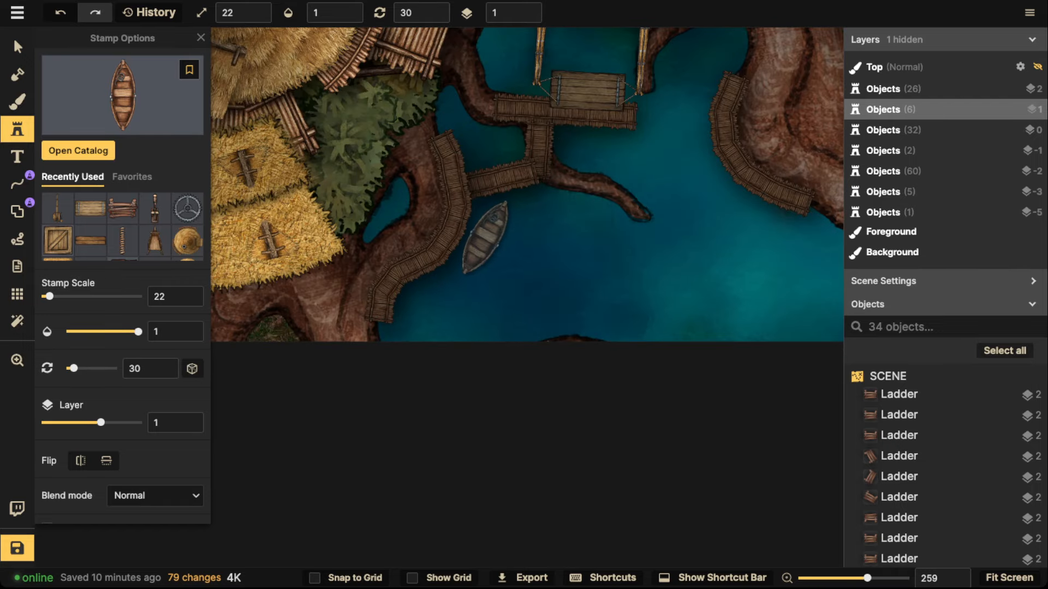
key("bracketleft")
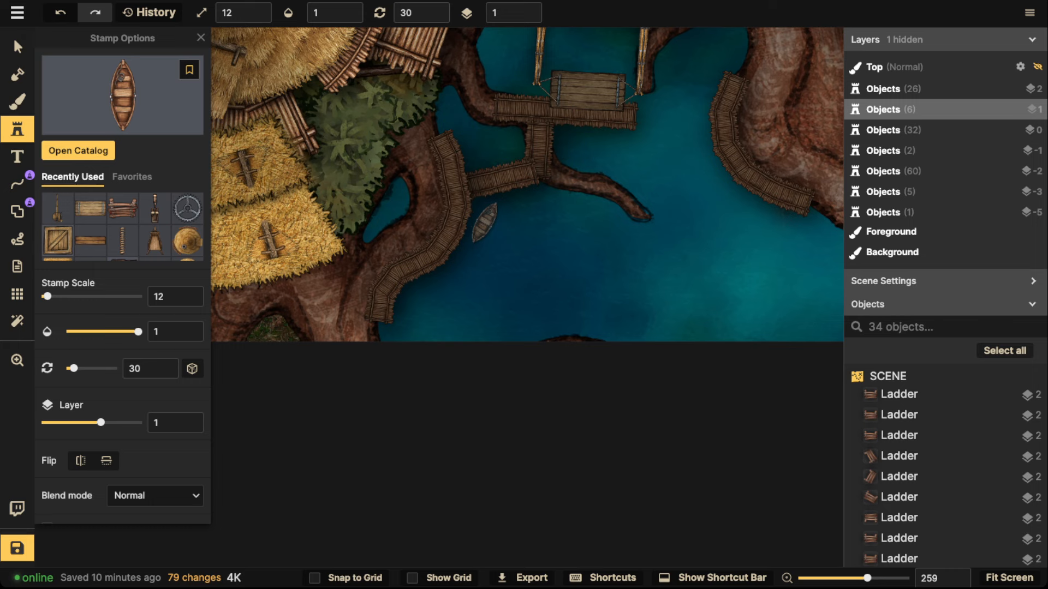
key("bracketright")
key("bracketleft")
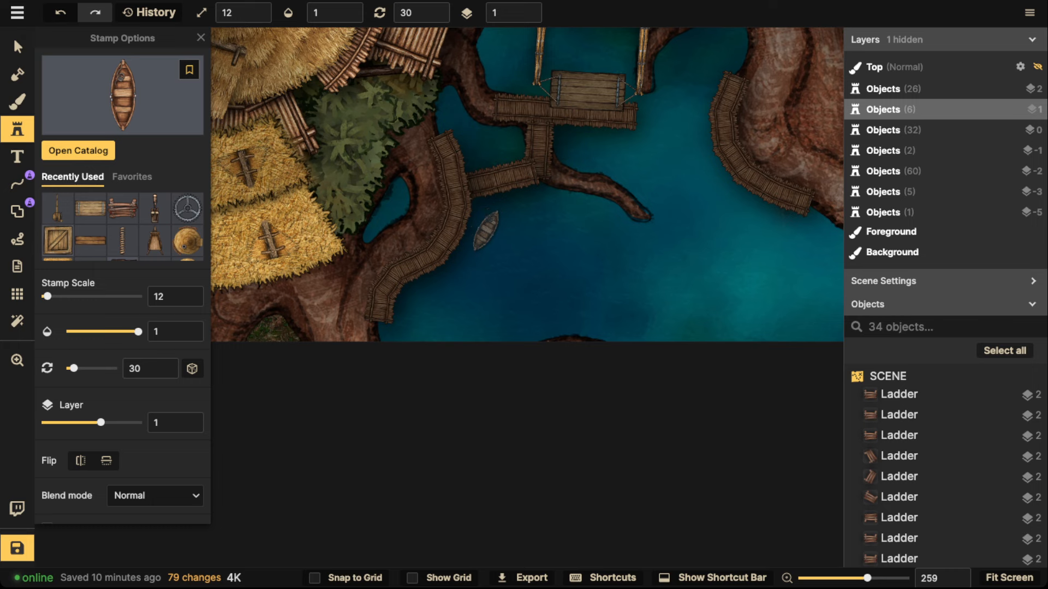
key("bracketright")
left_click(259, 17)
left_click(259, 17)
left_click(259, 17)
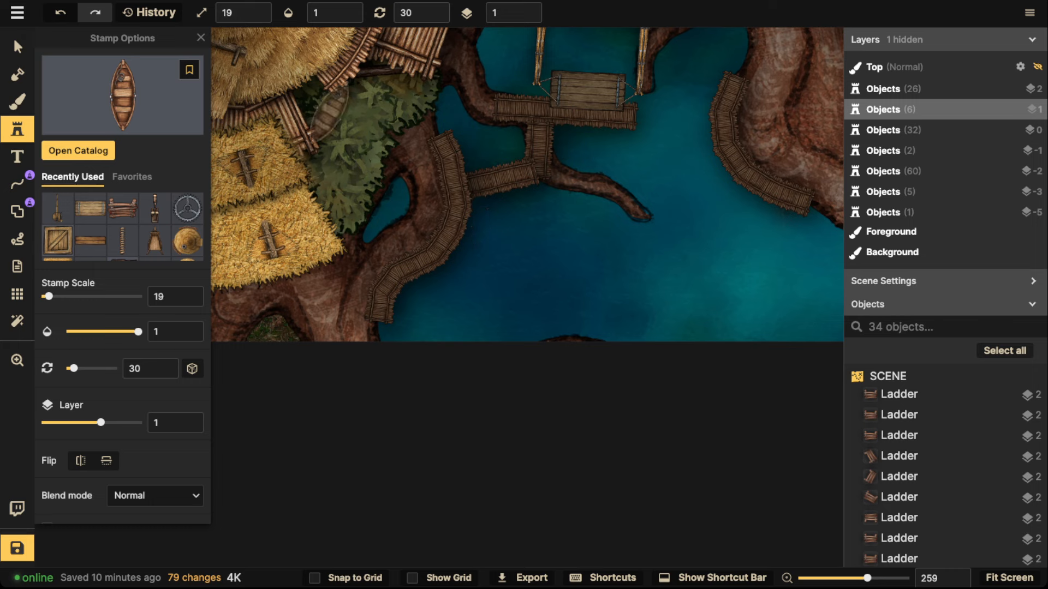
left_click(489, 232)
Adjust the placed rowboat to brightness 38, stamp scale 17 and no shadow.
left_click(18, 47)
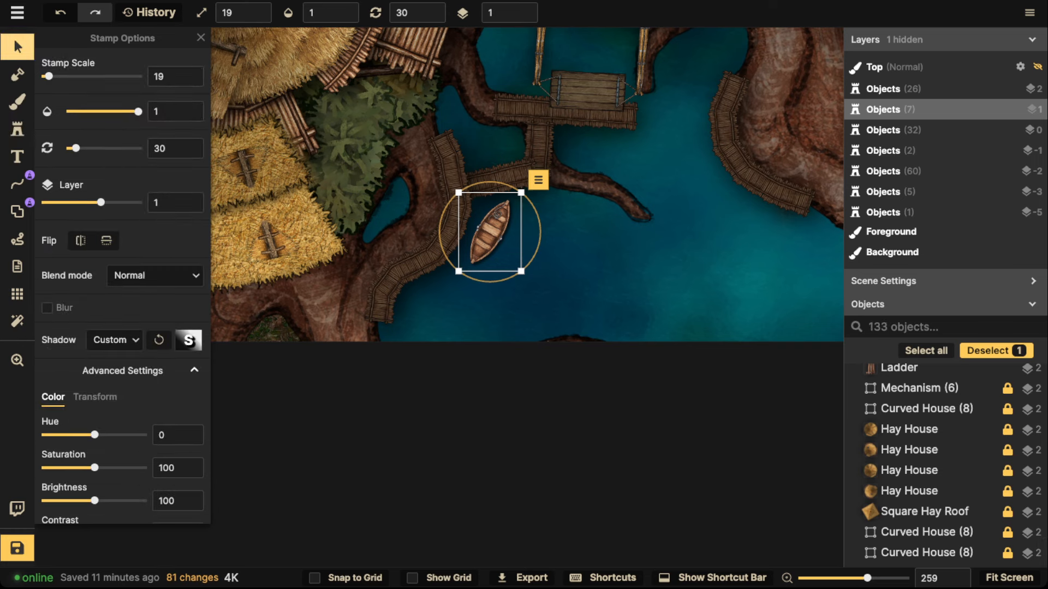
left_click_drag(94, 500, 64, 500)
scroll(562, 326, "up", 2)
left_click_drag(511, 257, 505, 249)
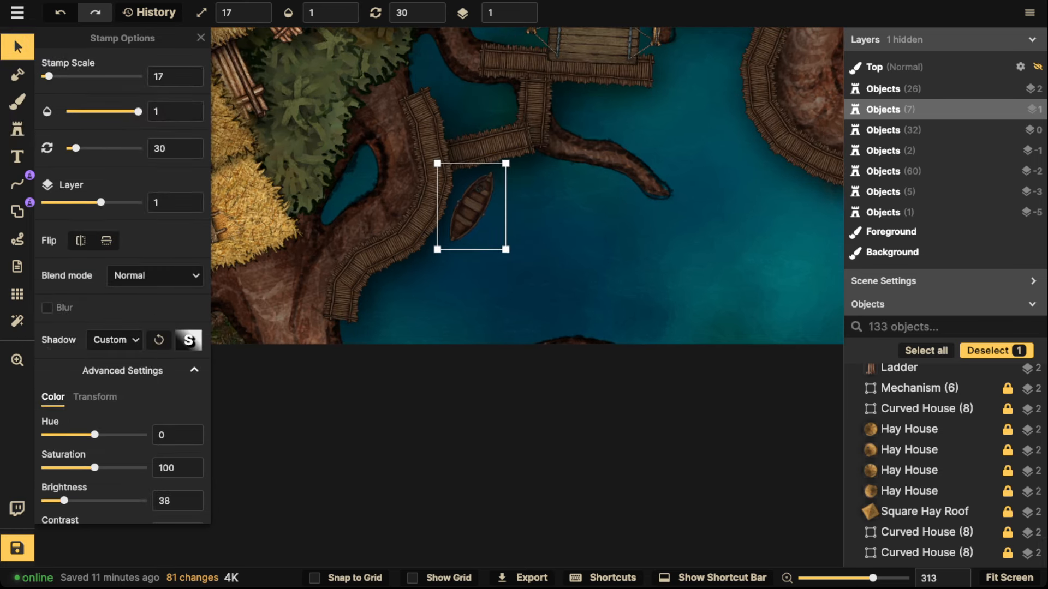
left_click(114, 339)
left_click(104, 363)
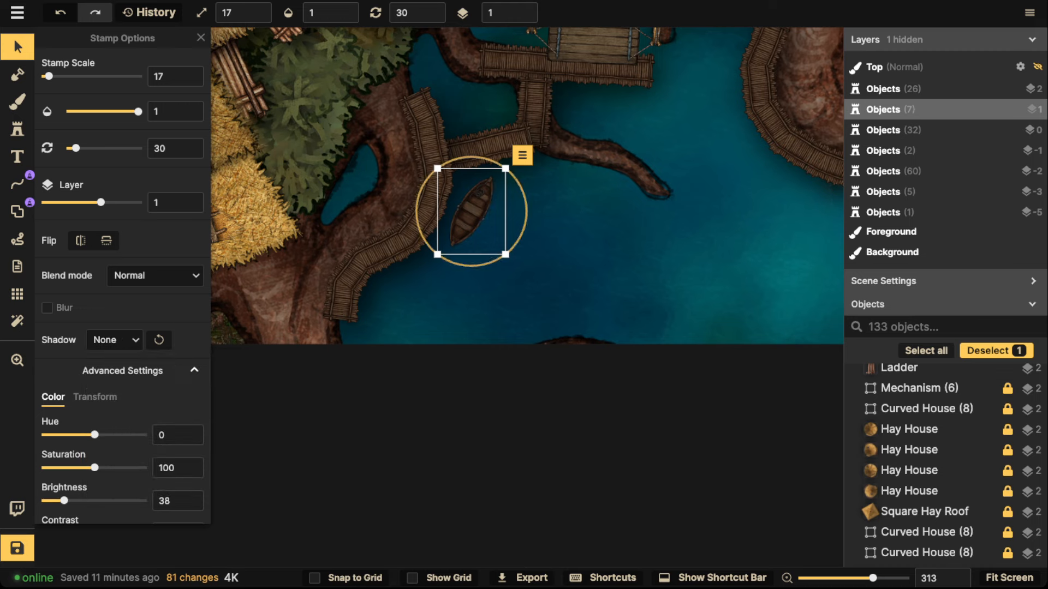
Rotate the rowboat to 285 and move it just south of the connecting plank bridge.
left_click_drag(526, 211, 471, 157)
left_click_drag(472, 211, 508, 186)
scroll(490, 207, "down", 3)
scroll(499, 190, "up", 2)
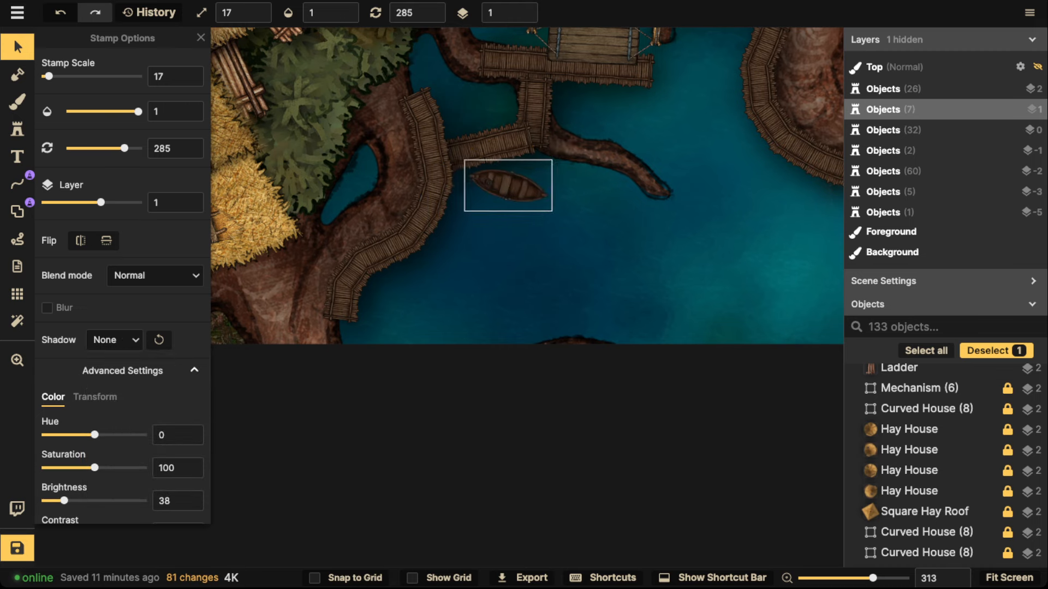
Duplicate the rowboat and place the copy between the plank jetty and the central root's tip.
scroll(507, 193, "down", 1)
key("ctrl+c")
key("ctrl+v")
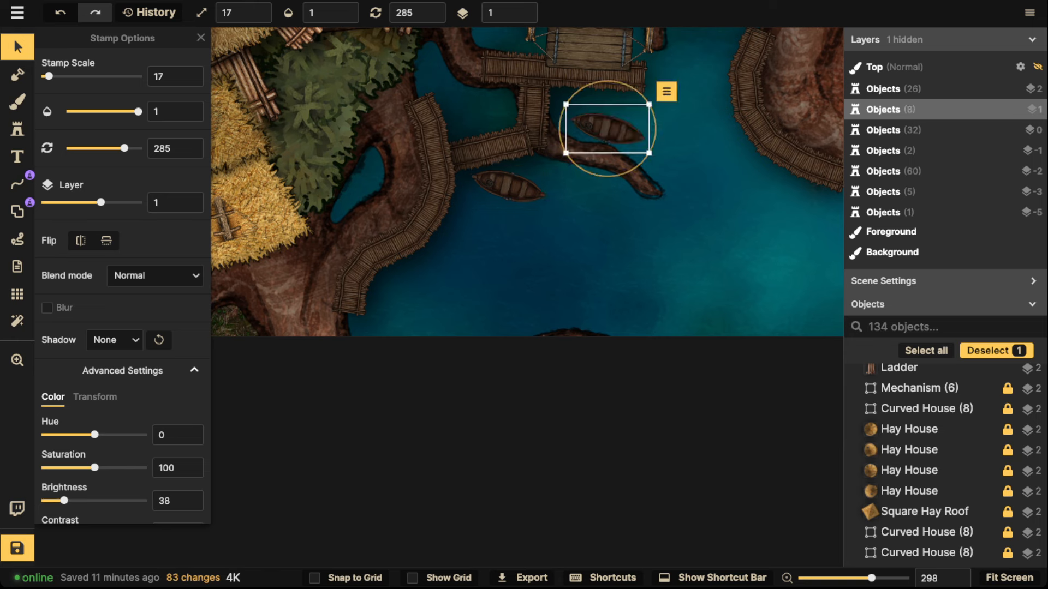
left_click_drag(608, 129, 602, 116)
Paste another rowboat near the southern end of the western walkway and rotate it to 330.
key("ctrl+v")
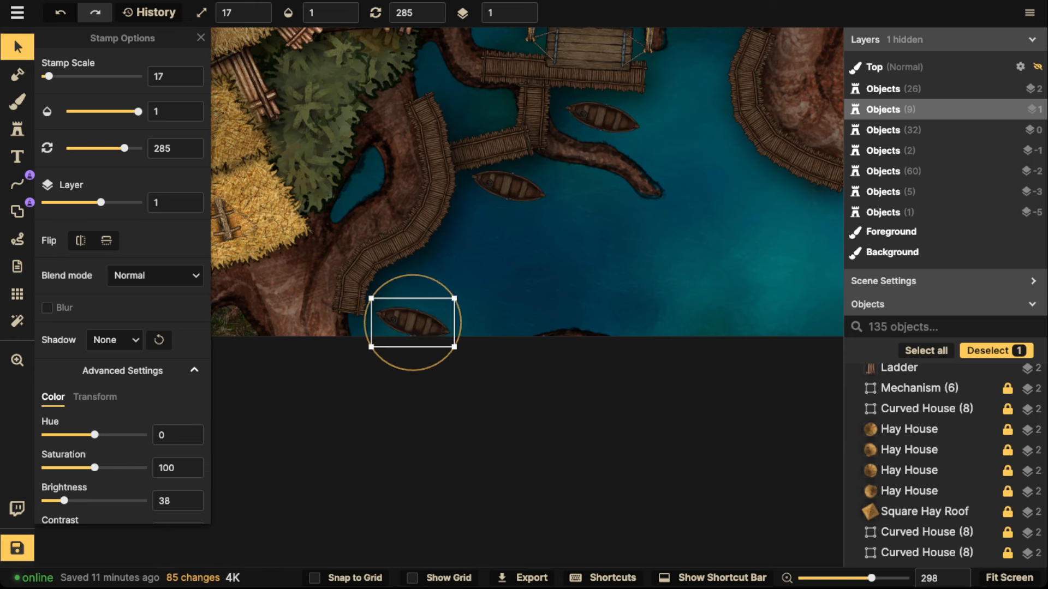
scroll(413, 323, "up", 3)
left_click_drag(414, 323, 440, 301)
key("ctrl+c")
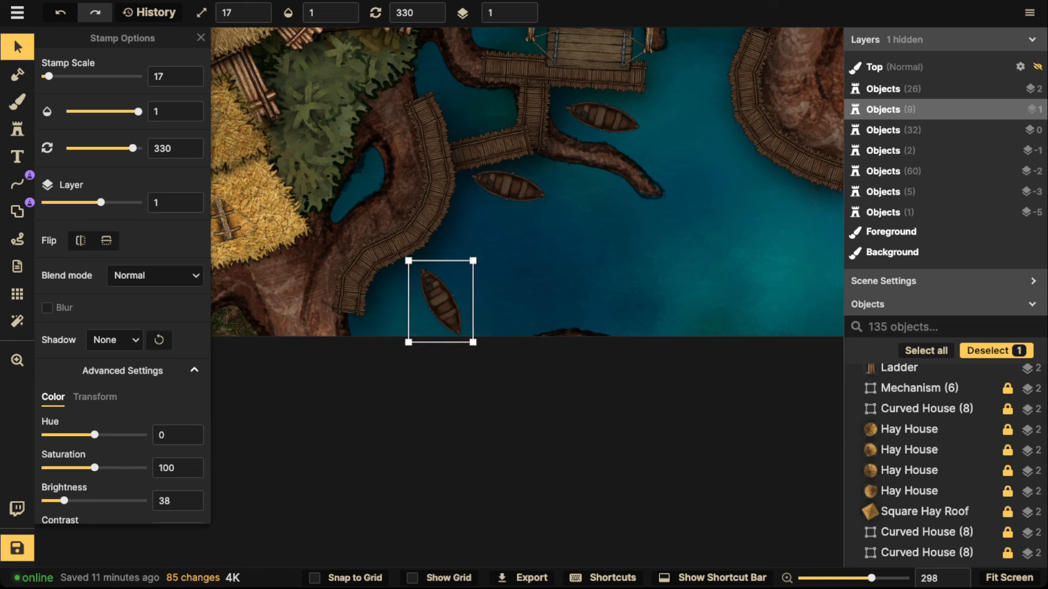
Paste two more rowboats, one just northeast of the southwestern boat and one near the pond's southeastern edge, rotating them differently.
key("ctrl+v")
scroll(485, 224, "down", 2)
left_click_drag(485, 225, 248, 179)
key("space")
key("ctrl+c")
key("ctrl+v")
scroll(555, 220, "up", 2)
left_click_drag(555, 220, 626, 254)
Duplicate the rowboat again, then rotate the copy and place it beside the southern end of the eastern walkway.
key("ctrl+c")
key("ctrl+v")
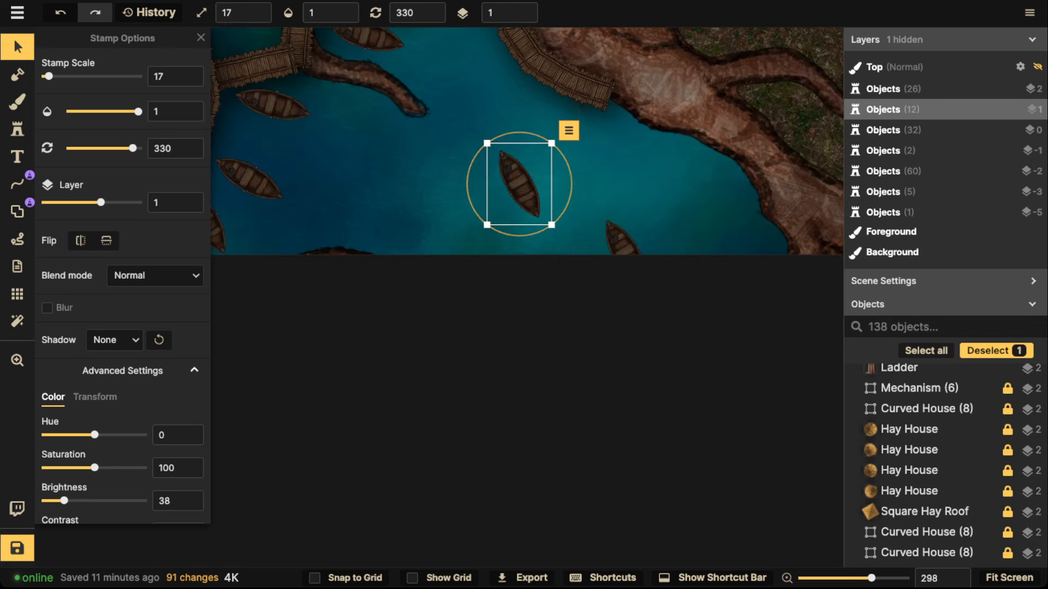
scroll(519, 184, "up", 3)
left_click_drag(519, 184, 491, 273)
scroll(511, 152, "down", 6)
scroll(529, 139, "up", 8)
key("Escape")
scroll(529, 126, "down", 3)
left_click_drag(416, 106, 602, 265)
scroll(602, 265, "down", 7)
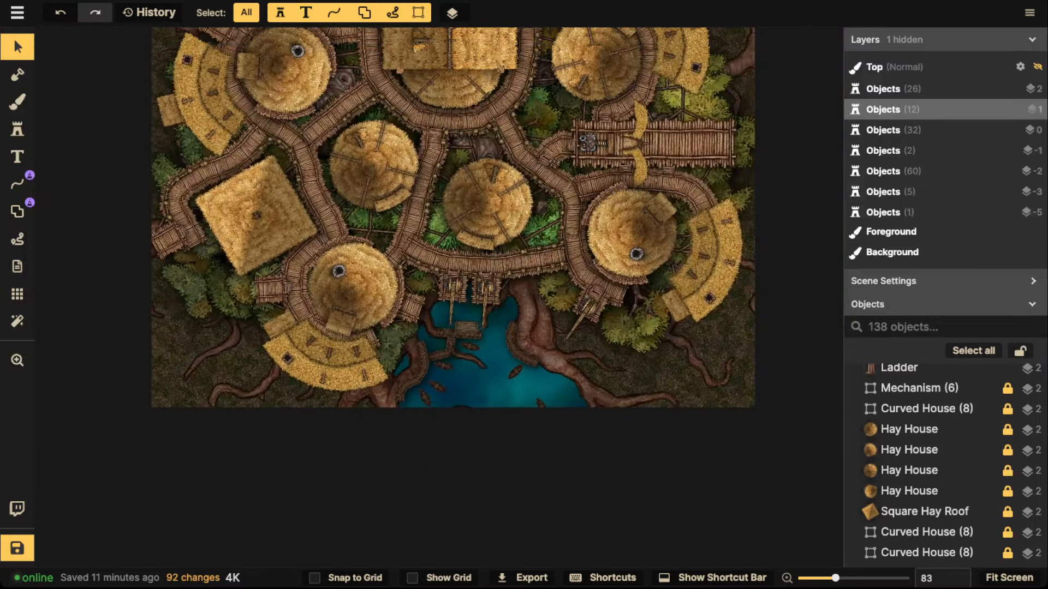
Save the map and look over the village's roofs, walkways and pond area.
left_click(17, 548)
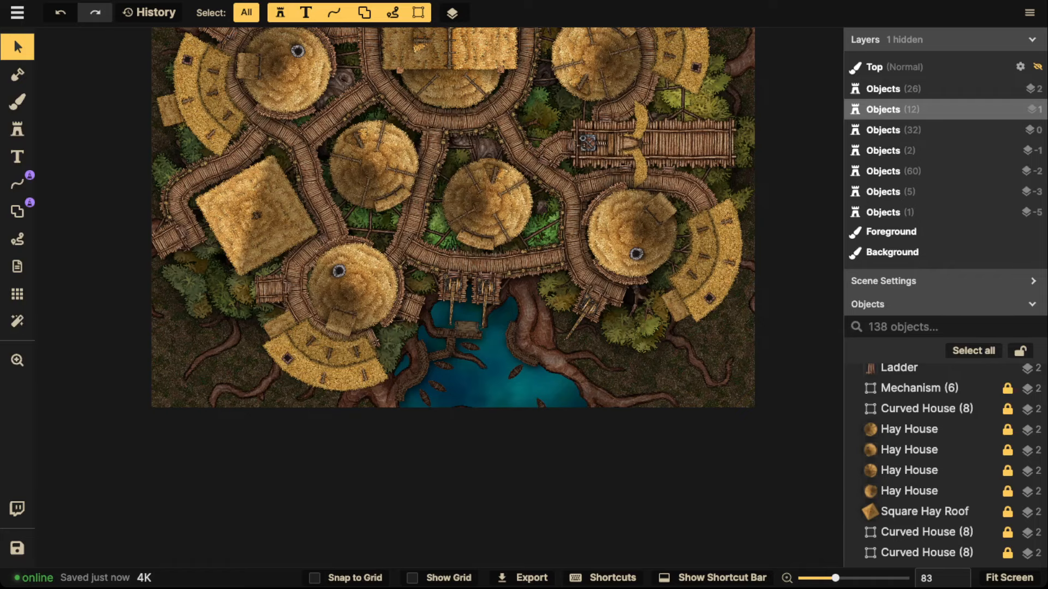
scroll(303, 65, "up", 3)
key("space")
left_click_drag(303, 65, 362, 204)
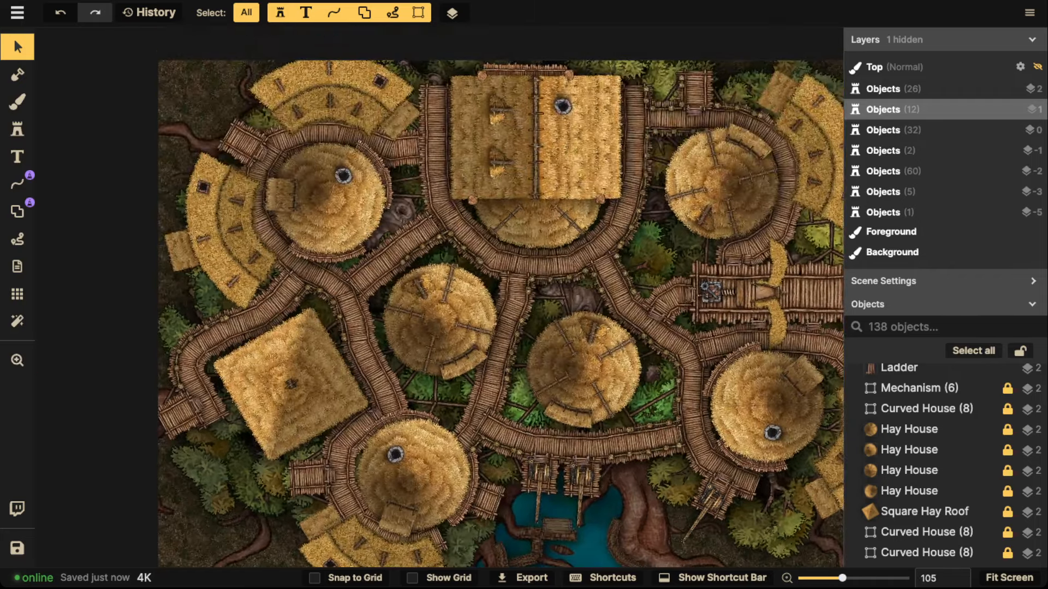
key("space")
left_click_drag(457, 213, 440, 104)
scroll(454, 137, "down", 2)
key("space")
key("space")
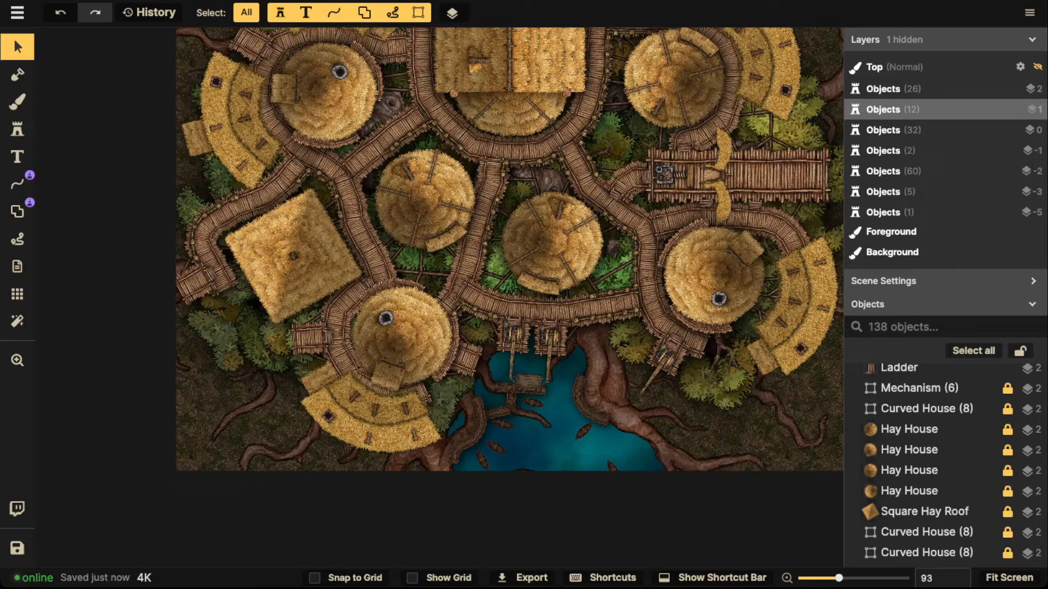
scroll(307, 307, "up", 4)
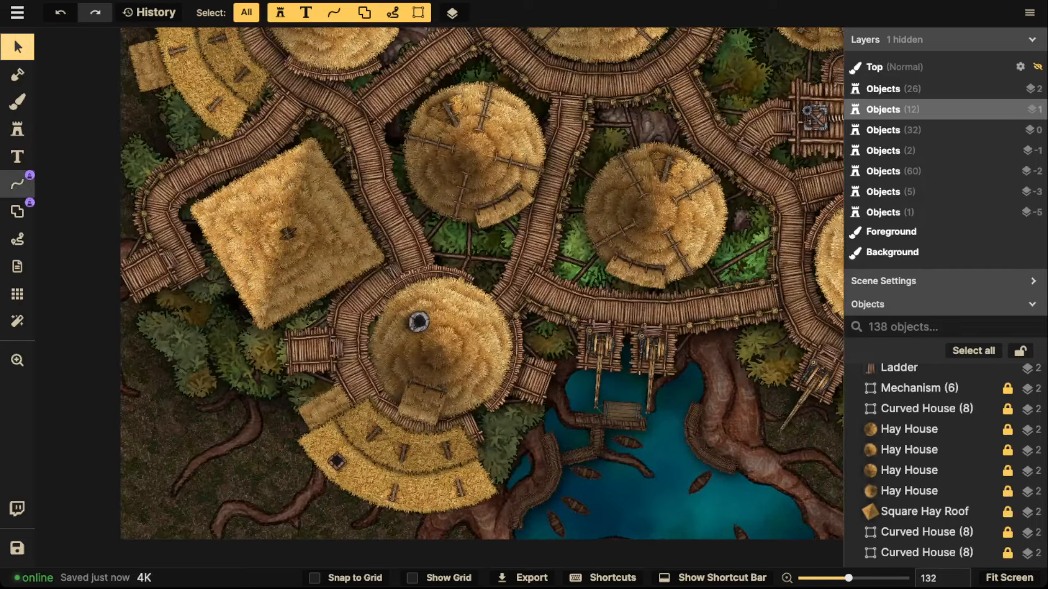
Draw a curved Wood Roof line at stroke stamp scale 69 along the eastern edge of the round hut west of the pond.
left_click(17, 184)
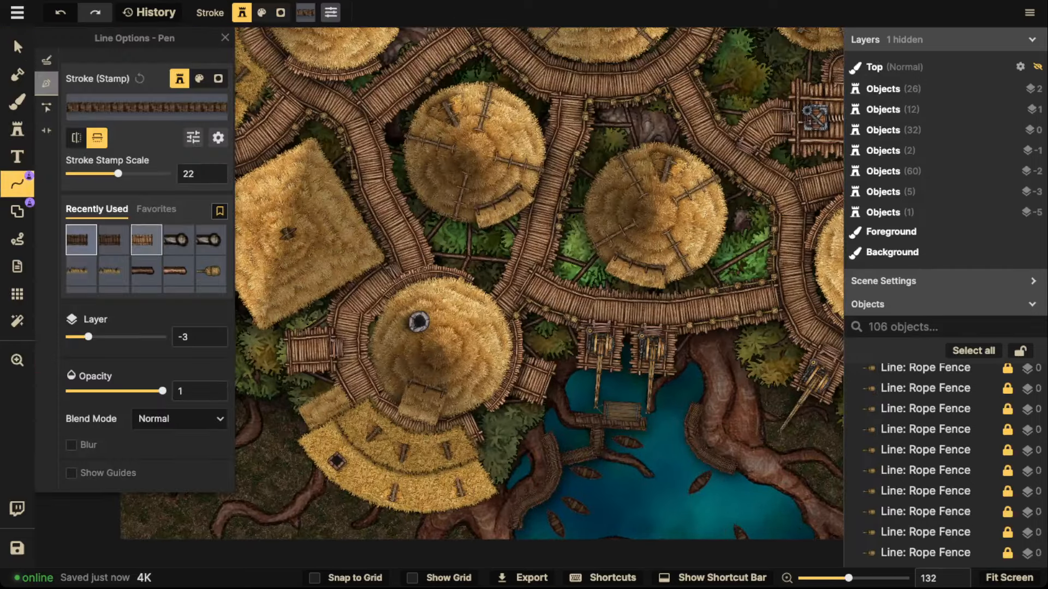
left_click_drag(298, 235, 365, 127)
scroll(403, 159, "up", 2)
left_click_drag(493, 240, 438, 159)
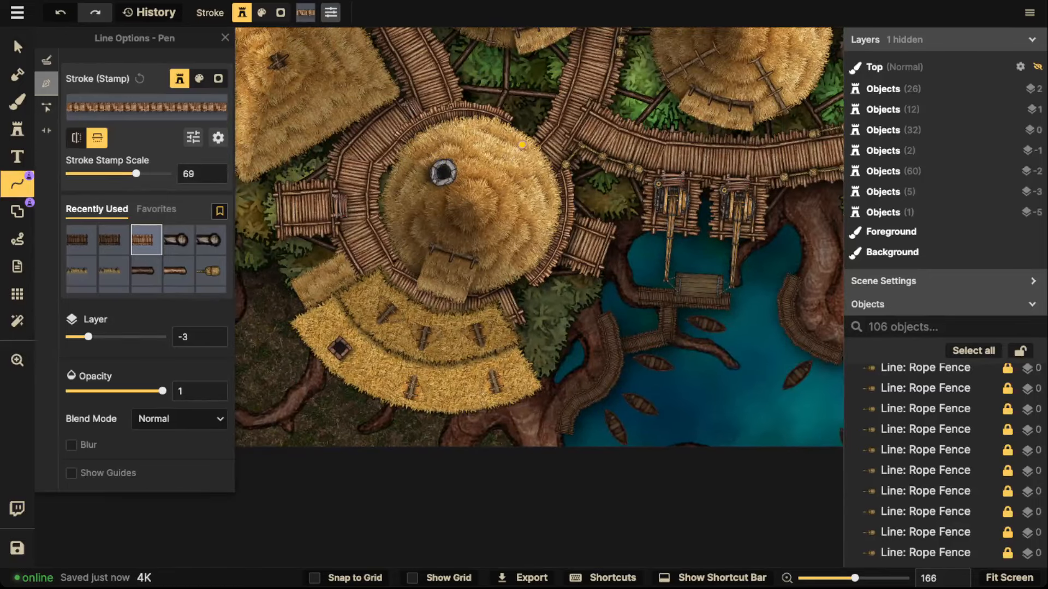
left_click(522, 144)
left_click(543, 172)
left_click(550, 198)
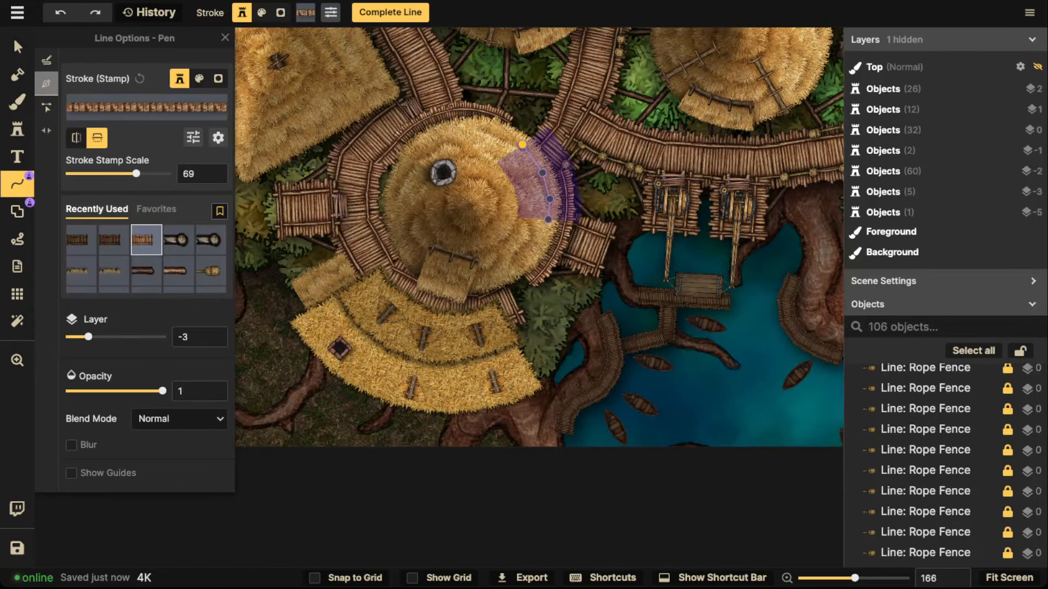
left_click(541, 244)
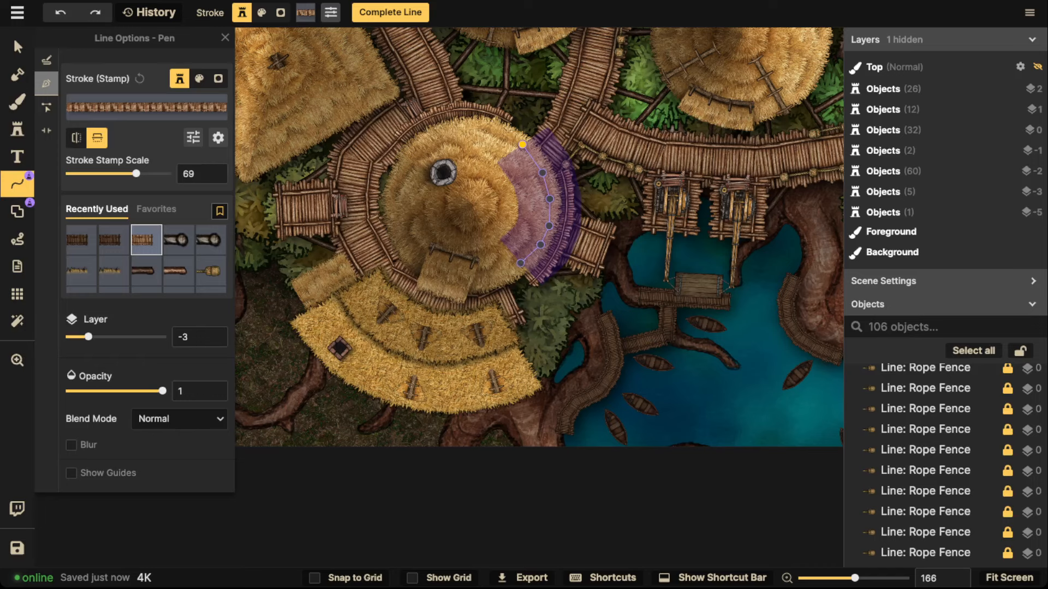
key("Return")
Raise the curved Wood Roof line to layer 3, above the hut's hay roof.
left_click(17, 46)
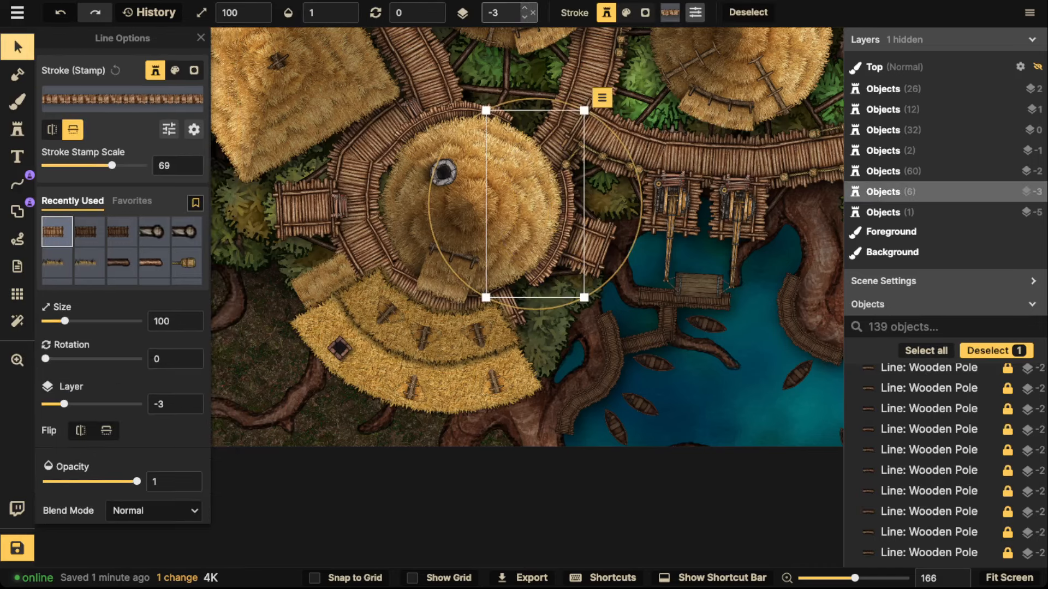
left_click(525, 9)
left_click(524, 9)
left_click(524, 8)
left_click(524, 9)
left_click(524, 9)
left_click(525, 9)
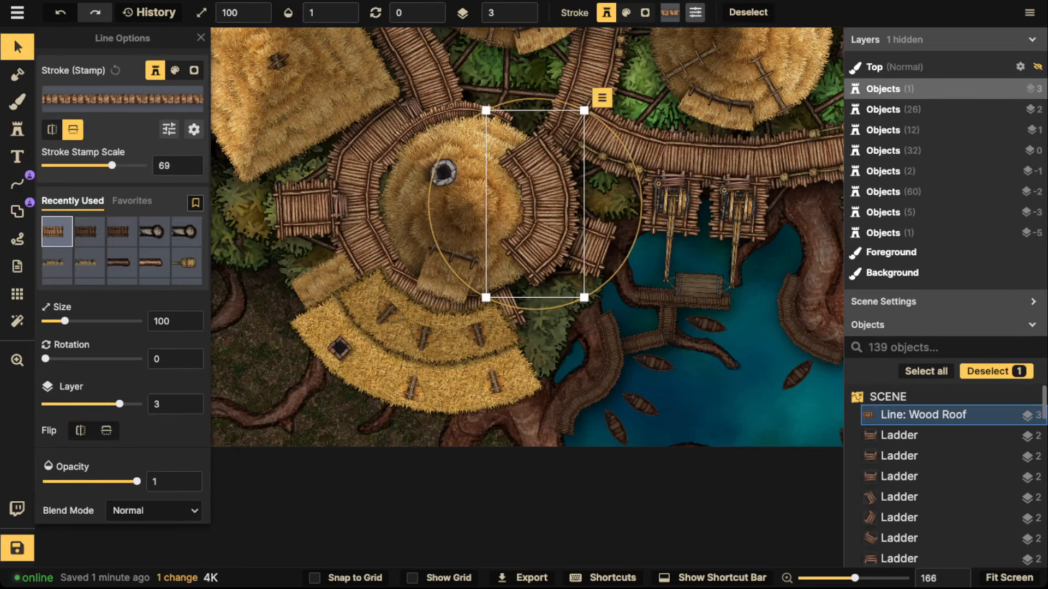
Set the curved roof line's brightness to 107 and stroke stamp scale to 58, and nudge it slightly east.
left_click(169, 129)
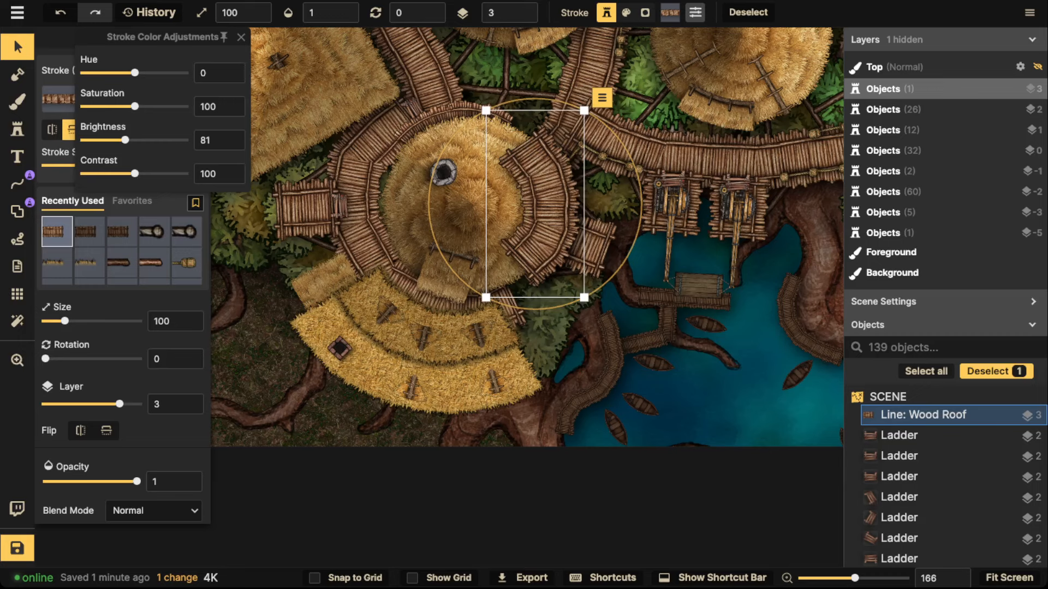
left_click_drag(125, 140, 134, 139)
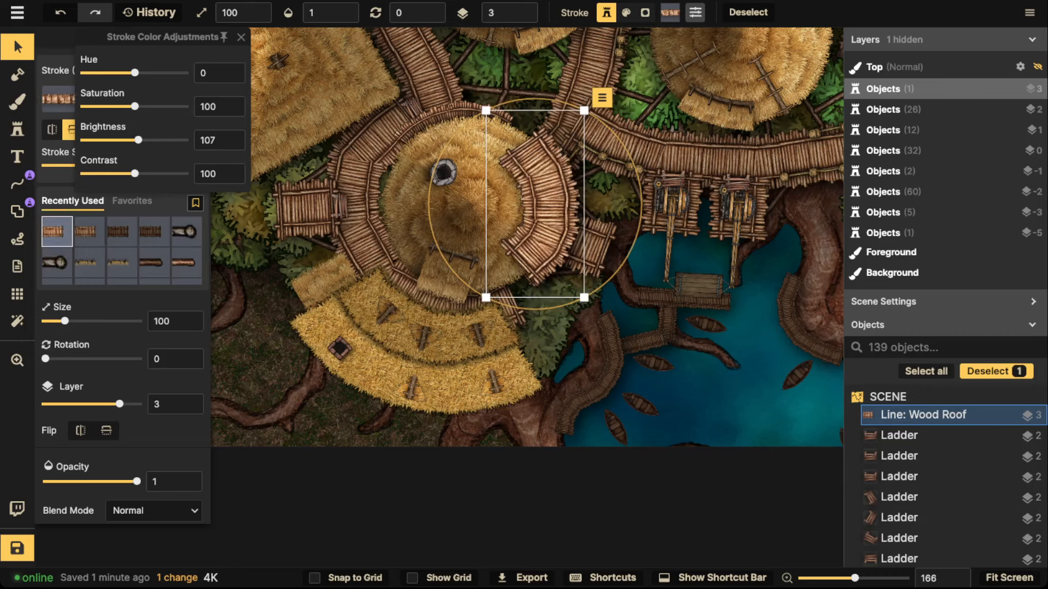
left_click(240, 37)
left_click_drag(113, 165, 109, 165)
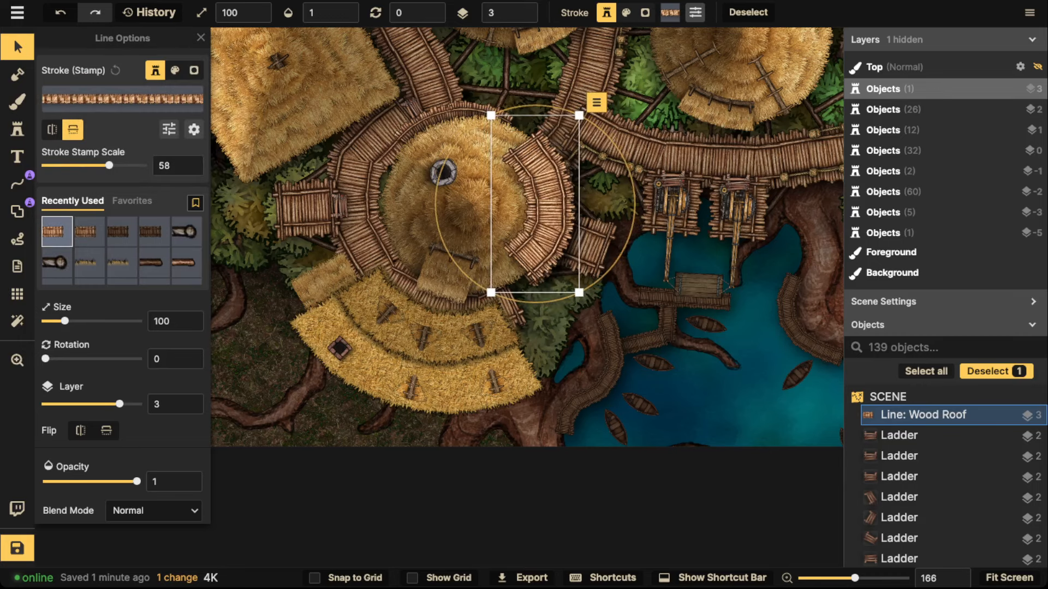
left_click_drag(540, 204, 436, 238)
scroll(548, 178, "down", 3)
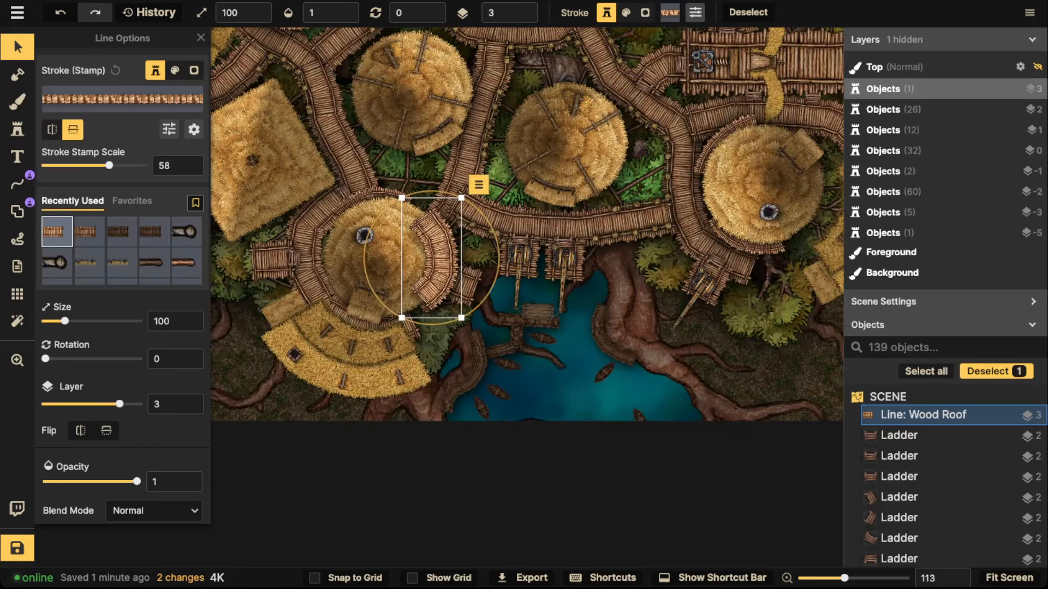
Set the roof line's stroke shadow to horizontal offset 0, vertical offset 0 and intensity 1.93.
left_click(194, 130)
left_click(253, 257)
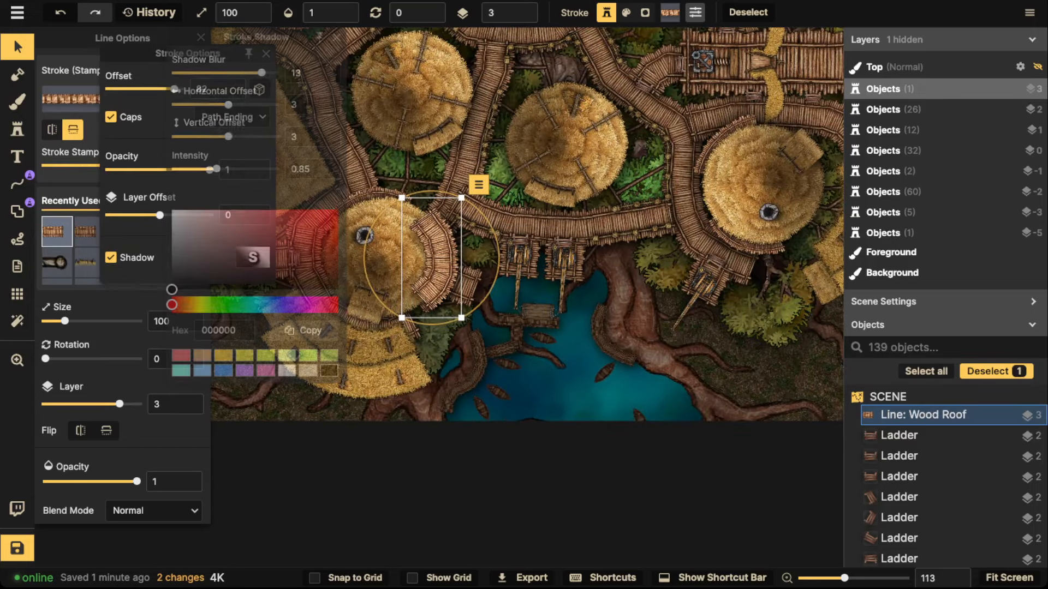
double_click(295, 104)
type("0")
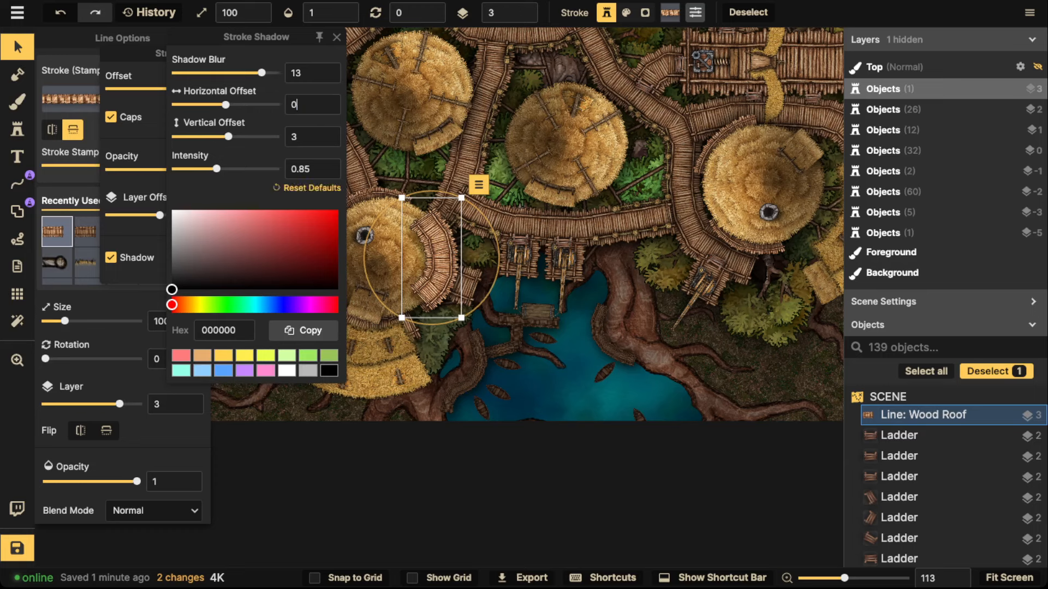
double_click(295, 137)
type("0")
key("Tab")
type("2.2")
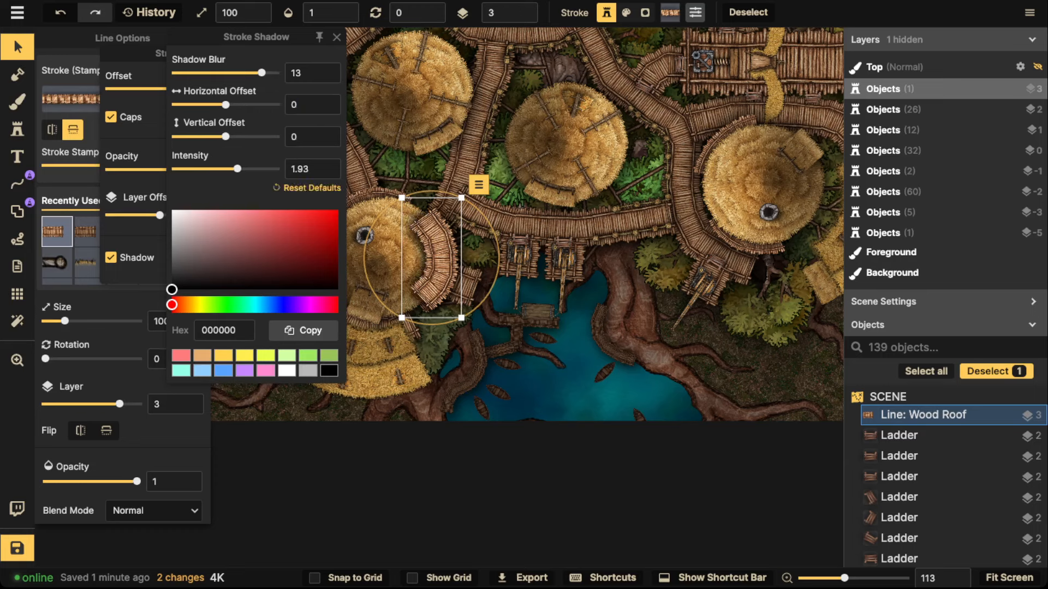
key("Escape")
key("Escape")
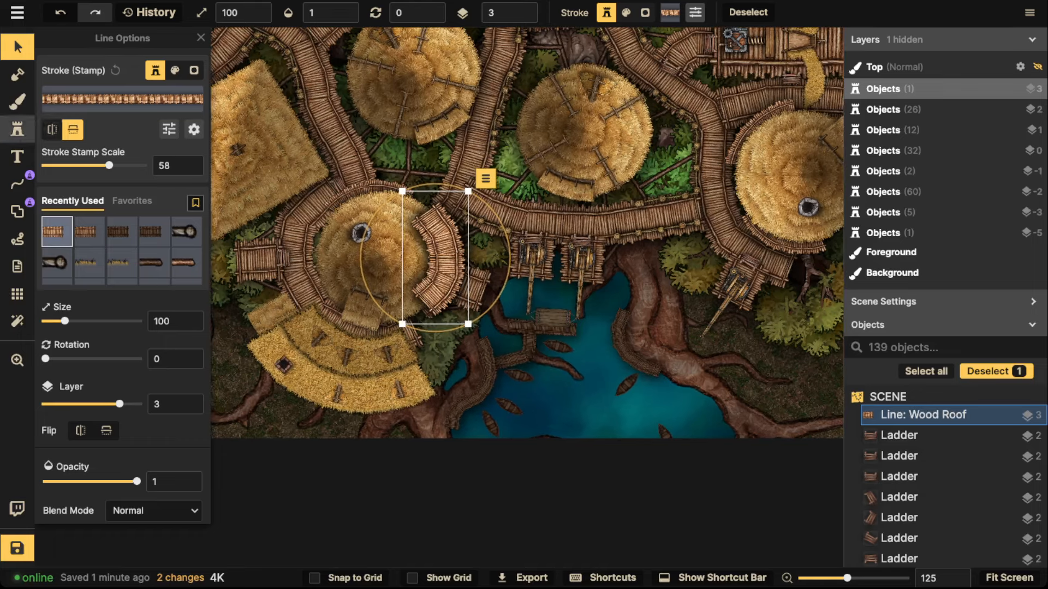
Search the stamp catalog for "crows" and pick the round crow's nest from Sea: Sailing Ships.
left_click(18, 129)
left_click(94, 94)
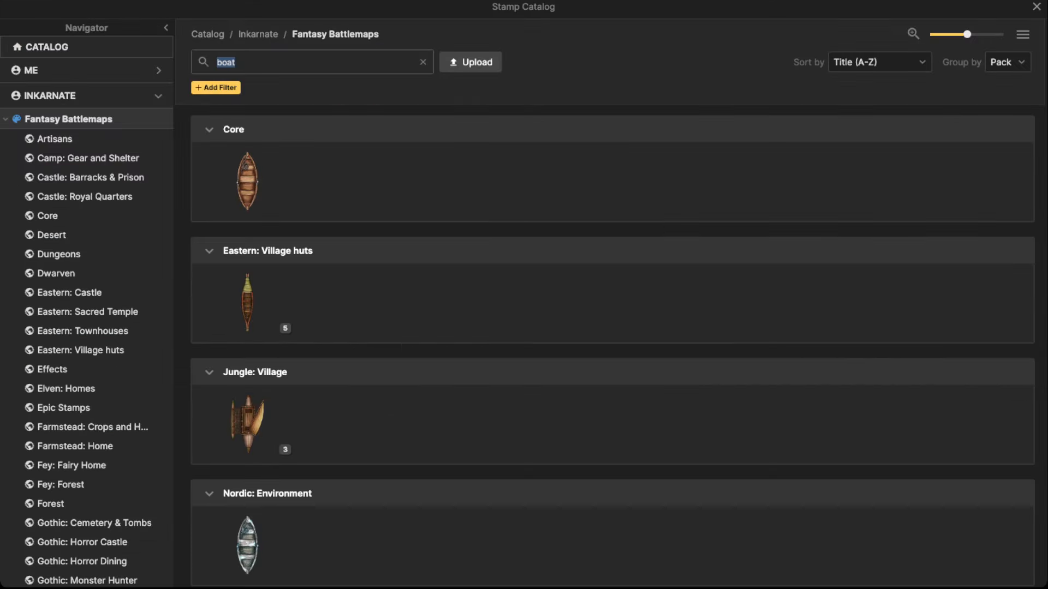
type("crows")
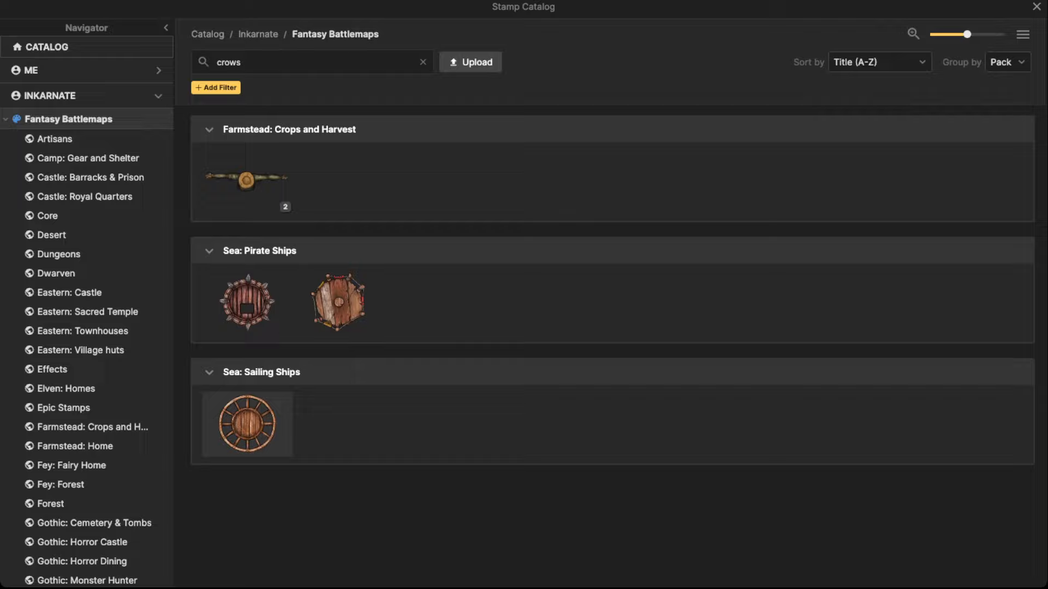
left_click(246, 421)
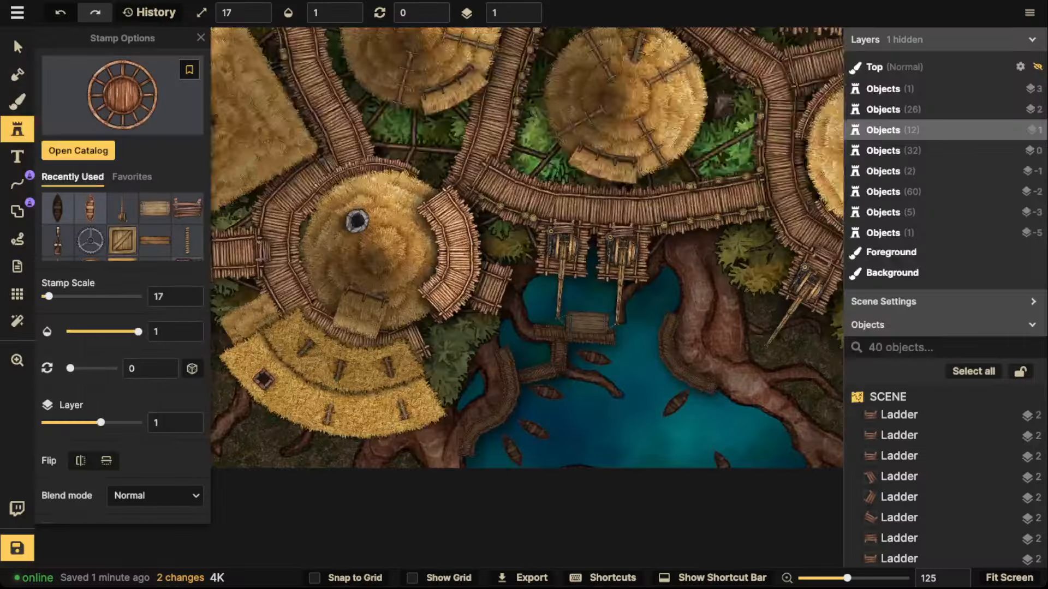
Place the crow's nest at stamp scale 67 on the centre of the round hay roof and raise it to layer 4.
scroll(380, 245, "up", 3)
key("bracketright")
key("bracketright")
key("bracketright")
key("bracketright")
key("bracketright")
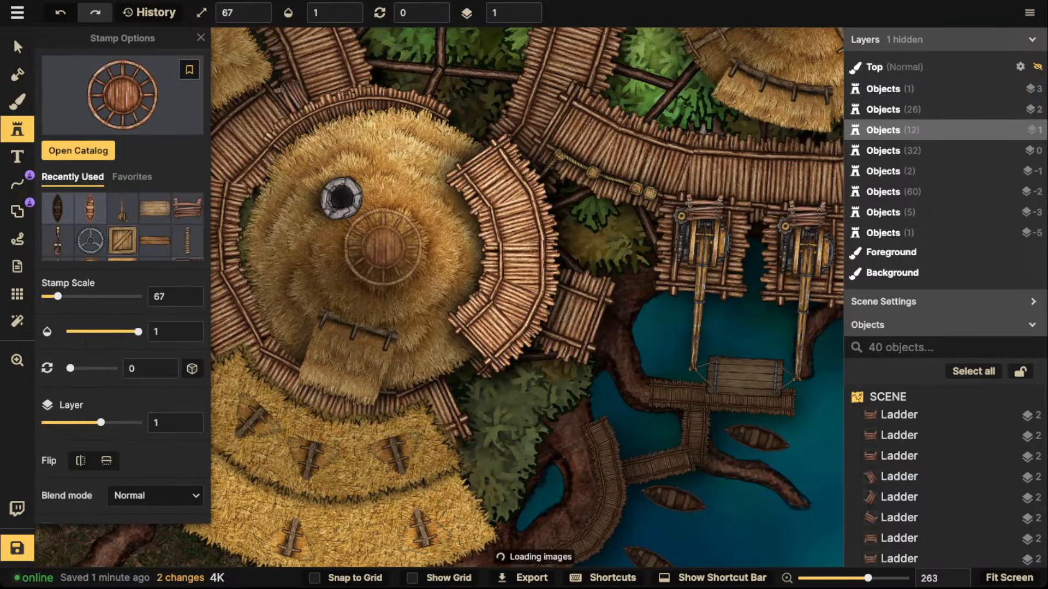
left_click(385, 246)
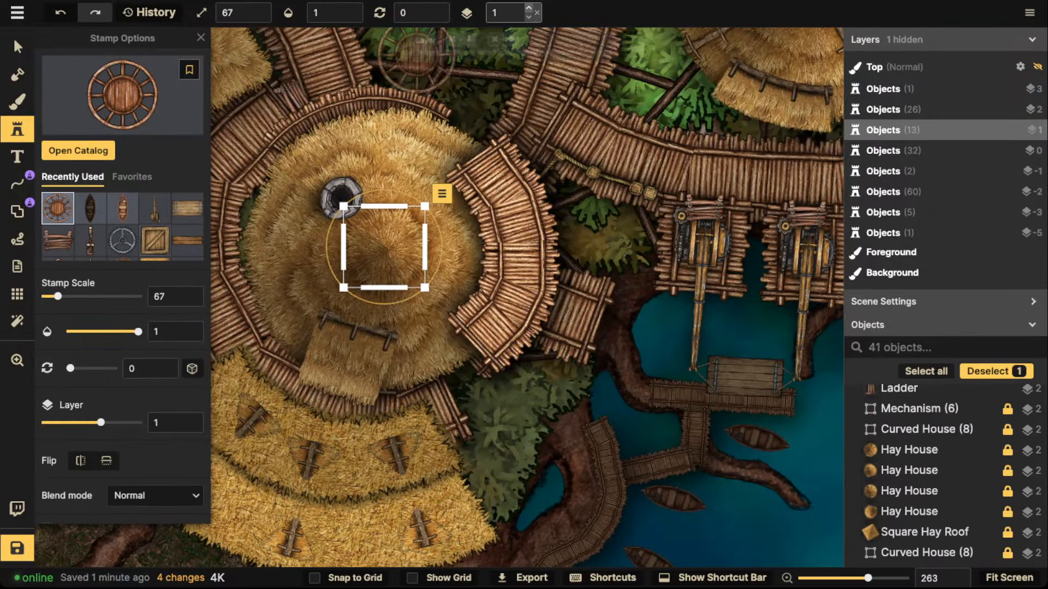
left_click(529, 7)
left_click(528, 6)
left_click(528, 6)
Search the stamp catalog for "net" and pick the triangular rope net stamp.
left_click(77, 151)
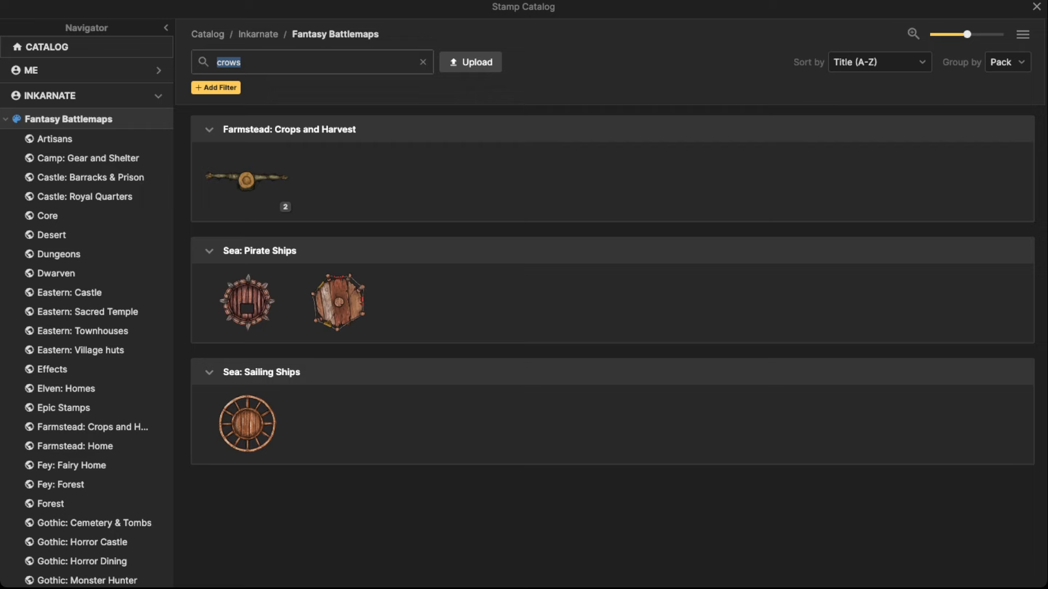
type("net")
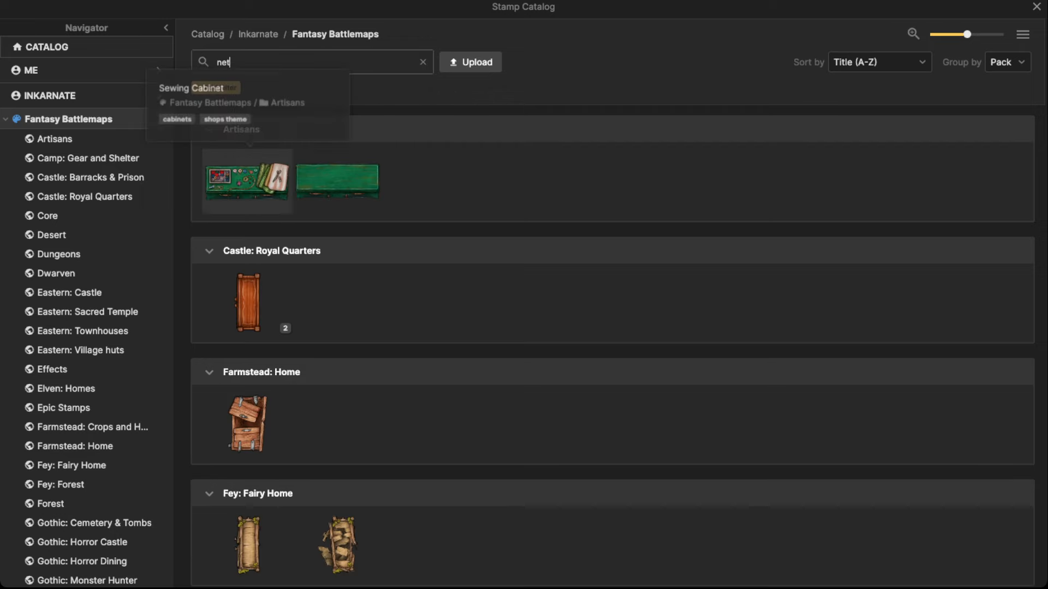
scroll(247, 180, "down", 10)
left_click(428, 422)
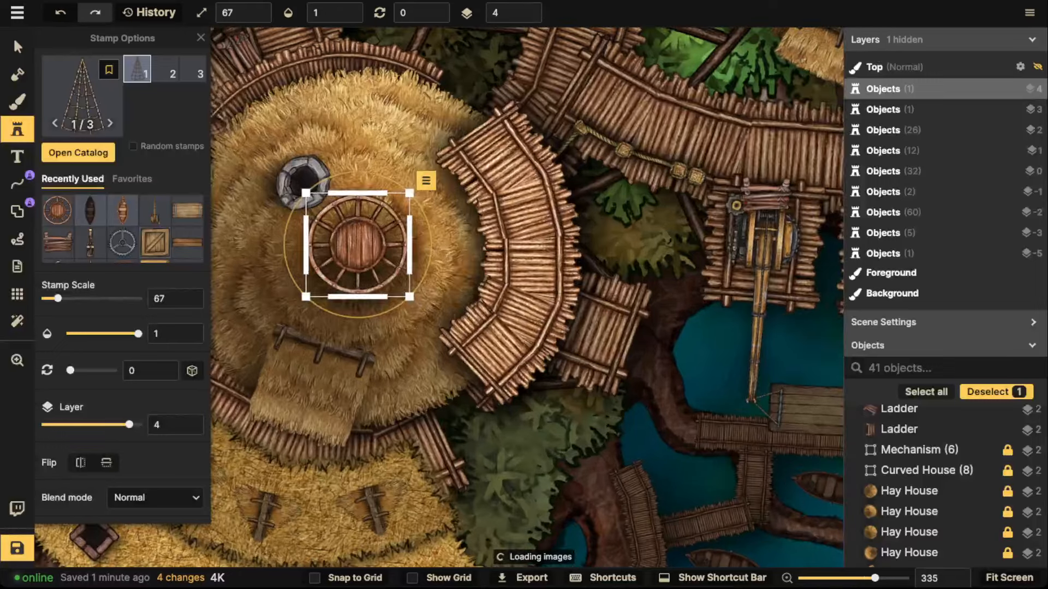
Place the net rotated to 270 between the crow's nest and the curved plank roof, and put it on layer 3.
scroll(382, 202, "down", 6)
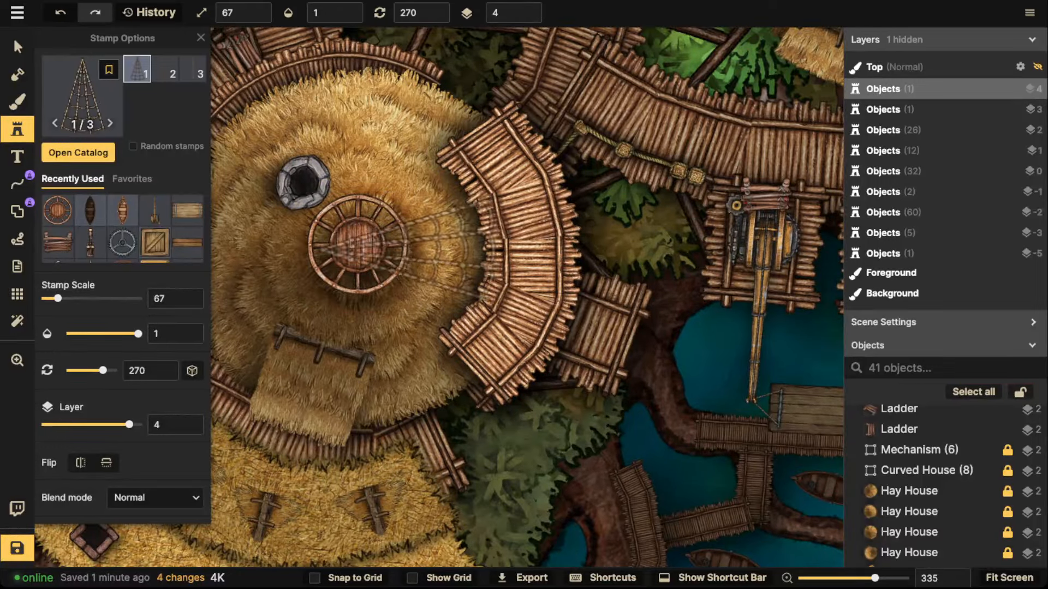
left_click(418, 251)
key("v")
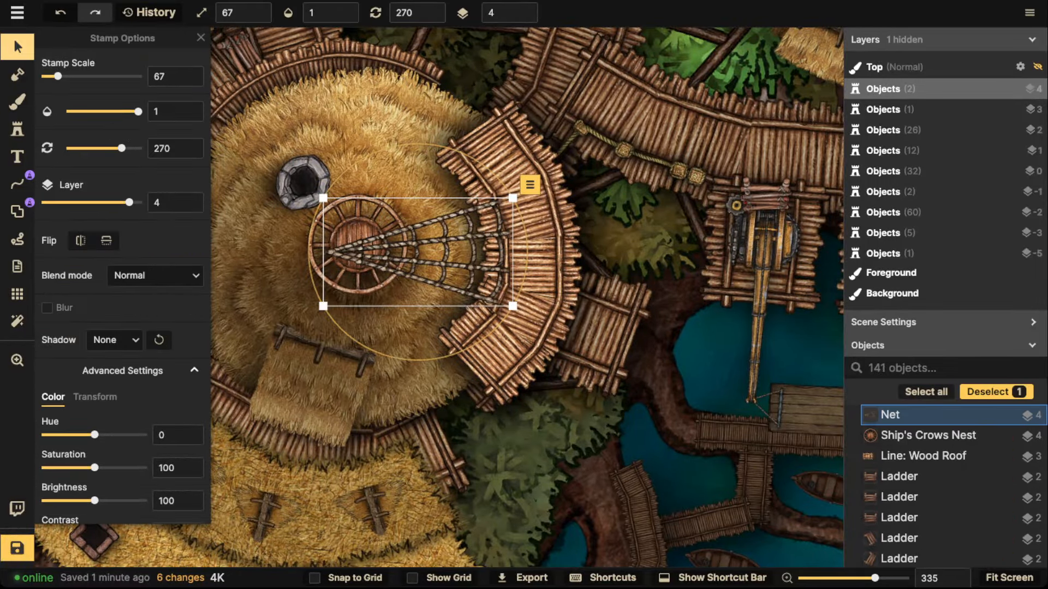
left_click(524, 17)
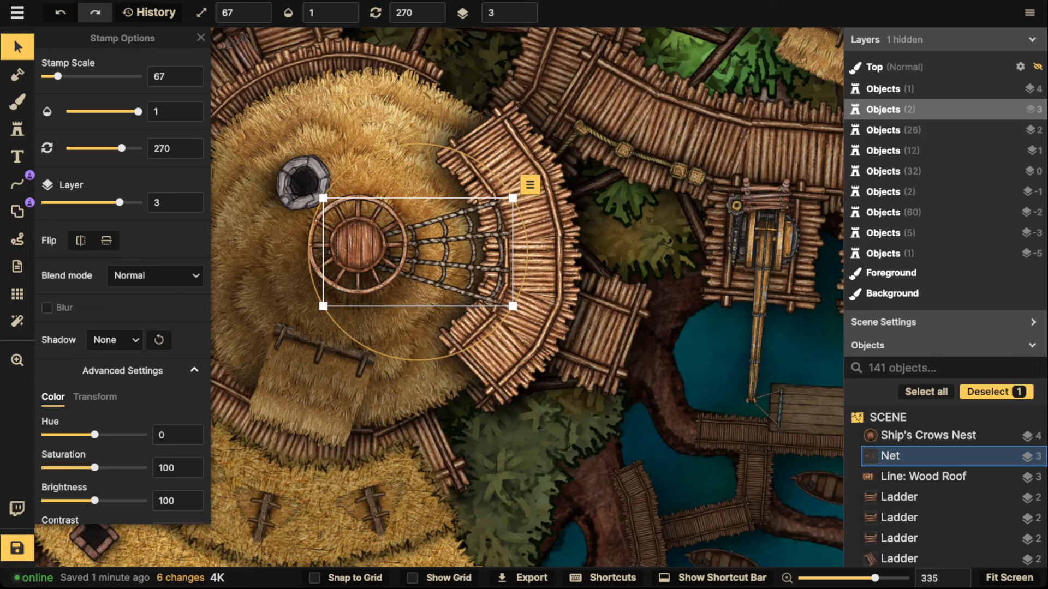
Set the net's transform height to 70 and move it to span from the crow's nest to the plank roof.
left_click(95, 397)
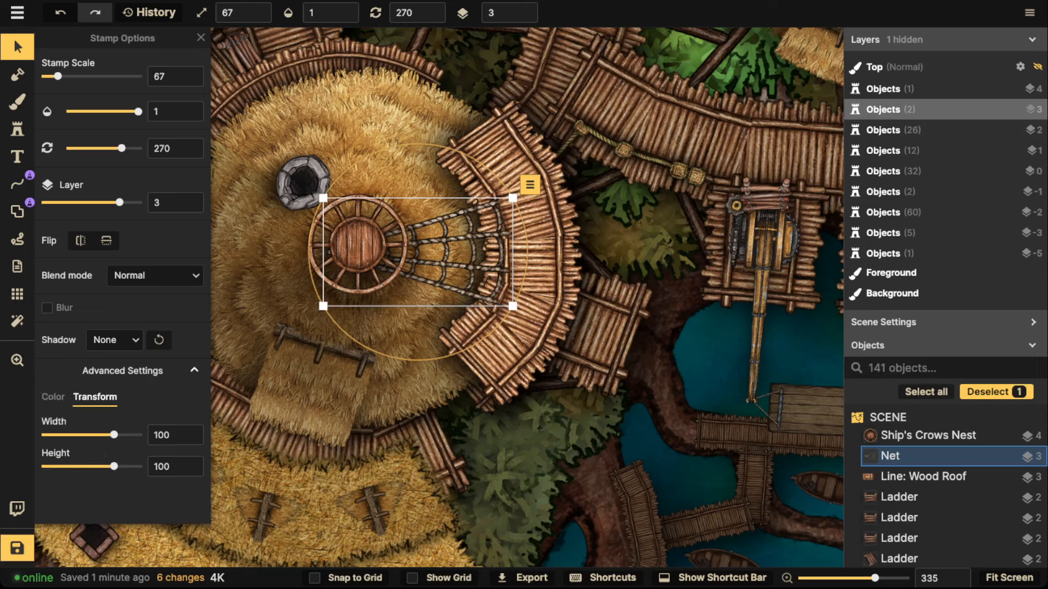
left_click_drag(114, 467, 109, 466)
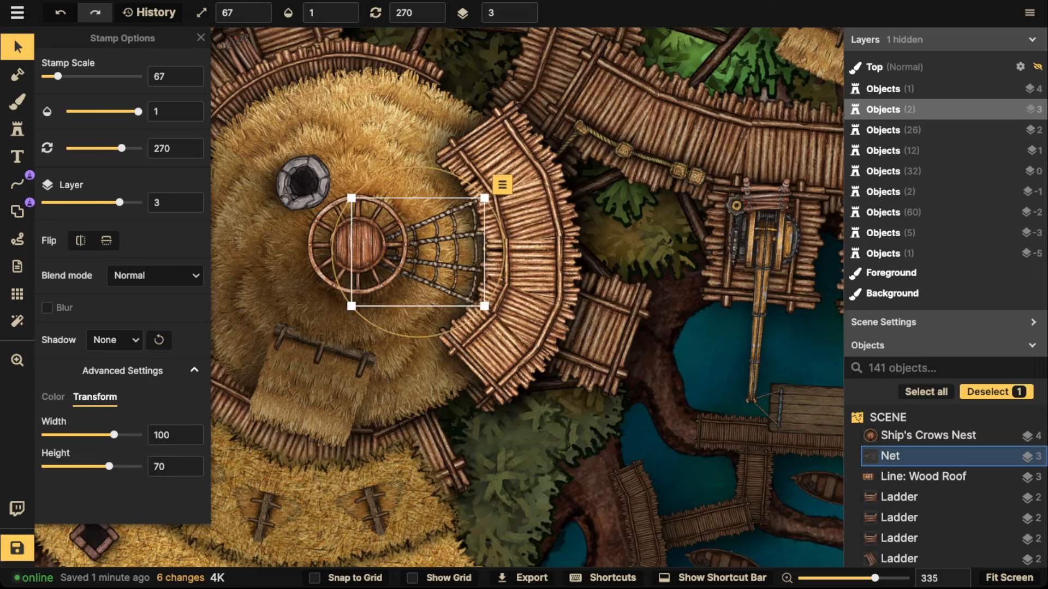
left_click_drag(418, 253, 433, 247)
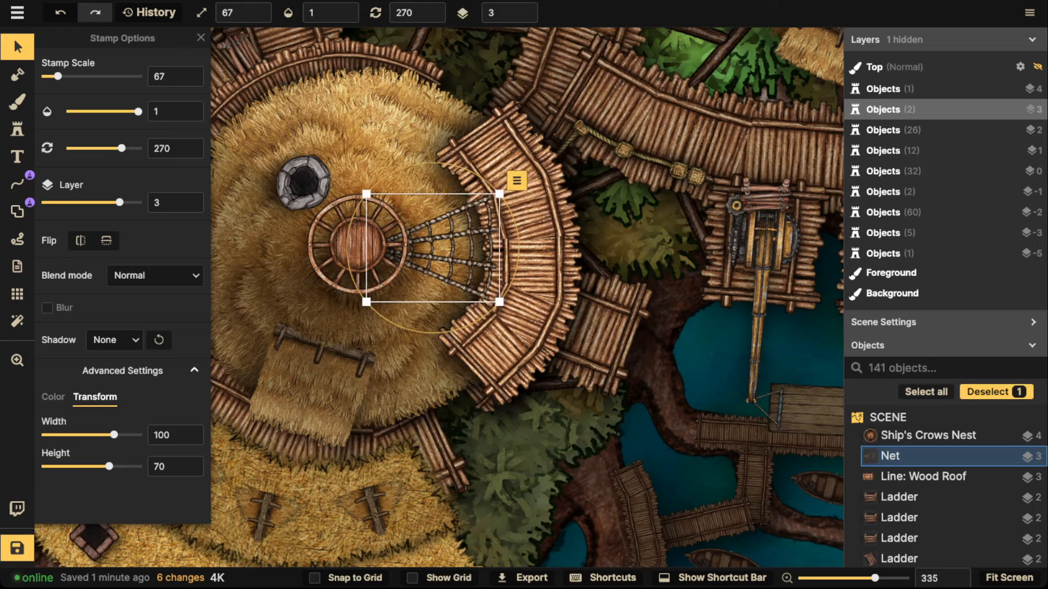
key("Escape")
left_click(358, 245)
key("Escape")
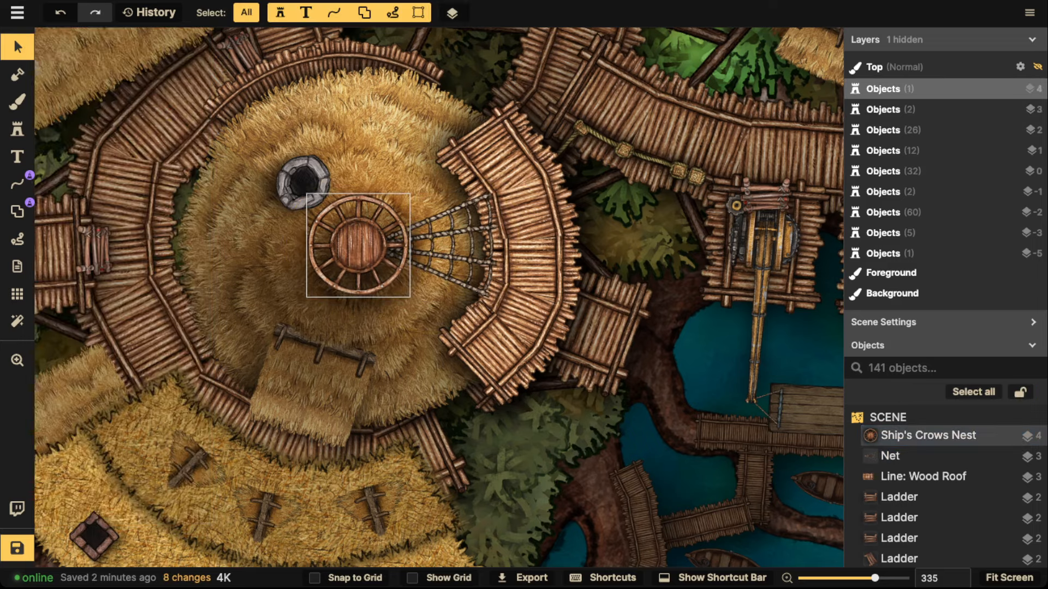
Copy the crow's nest onto the centres of the two round hay roofs directly north of the pond.
scroll(346, 233, "down", 5)
left_click(349, 238)
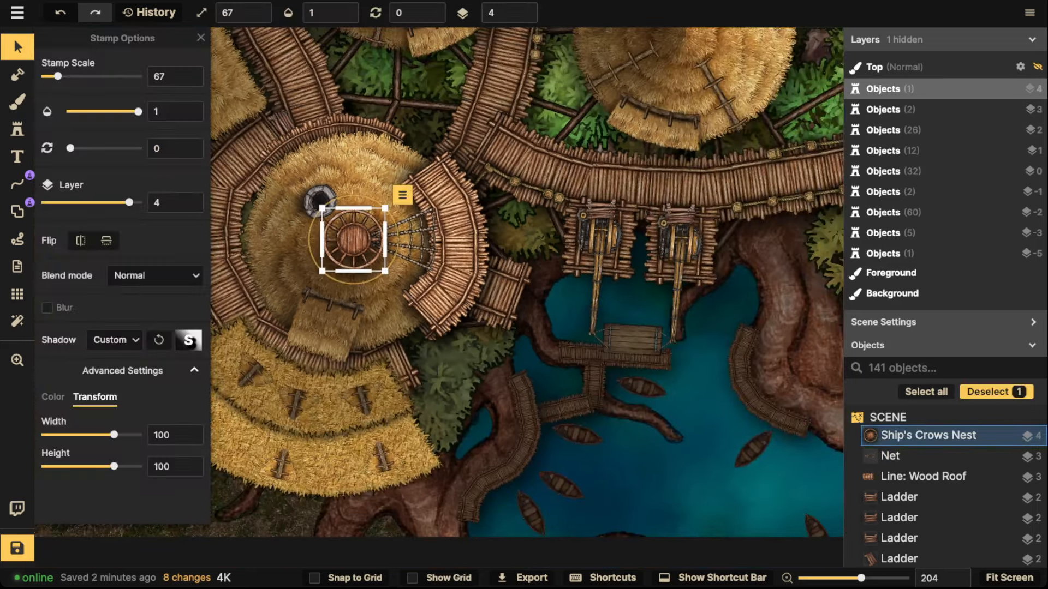
left_click_drag(375, 244, 471, 556)
key("ctrl+v")
left_click_drag(499, 258, 318, 253)
key("ctrl+v")
left_click_drag(597, 352, 600, 346)
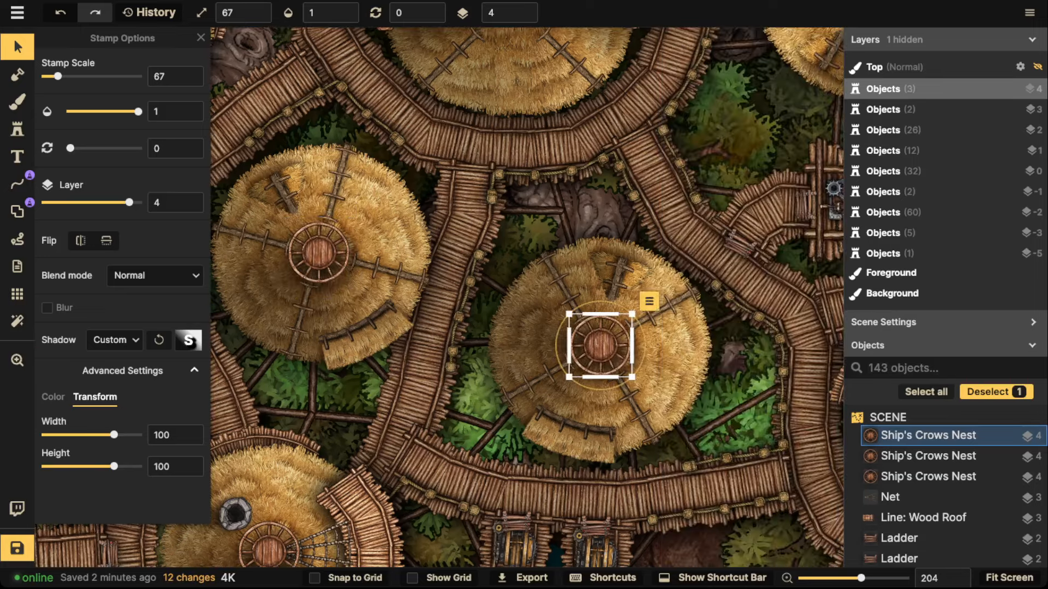
Place three more copies of the crow's nest on the remaining round hay roofs in the village's northwest, northeast and east.
left_click_drag(327, 229, 660, 533)
key("ctrl+v")
left_click_drag(436, 320, 78, 159)
left_click_drag(838, 263, 488, 59)
key("ctrl+v")
key("ctrl+v")
left_click_drag(563, 361, 574, 364)
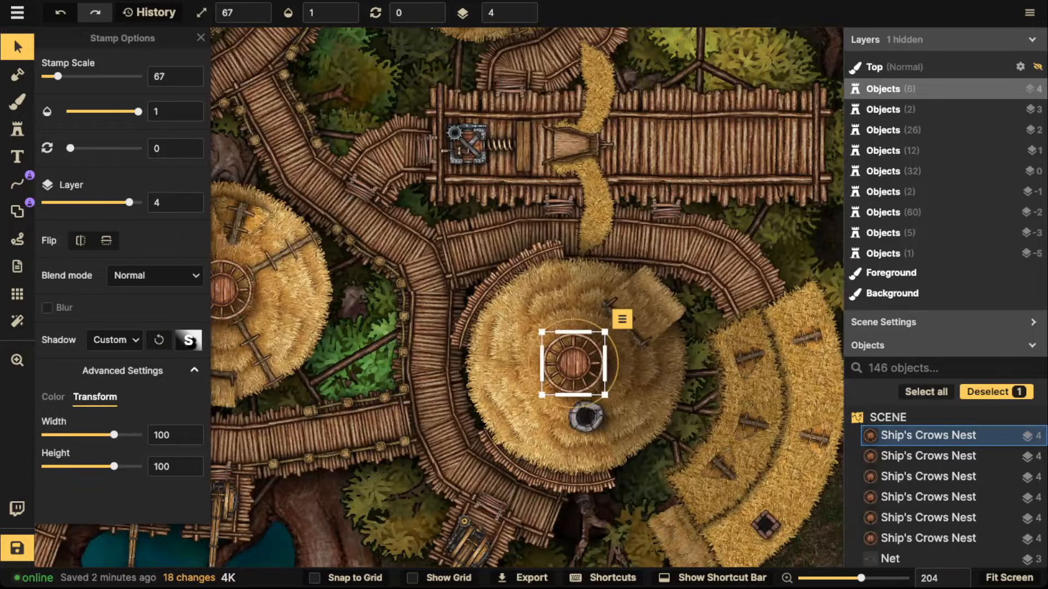
Try a copy of the curved plank roof rotated to 60 on the neighbouring round hay roof, and delete the copy.
scroll(439, 360, "down", 3)
left_click_drag(439, 361, 757, 343)
left_click_drag(470, 437, 492, 392)
left_click(492, 392)
scroll(492, 392, "up", 2)
scroll(500, 386, "up", 3)
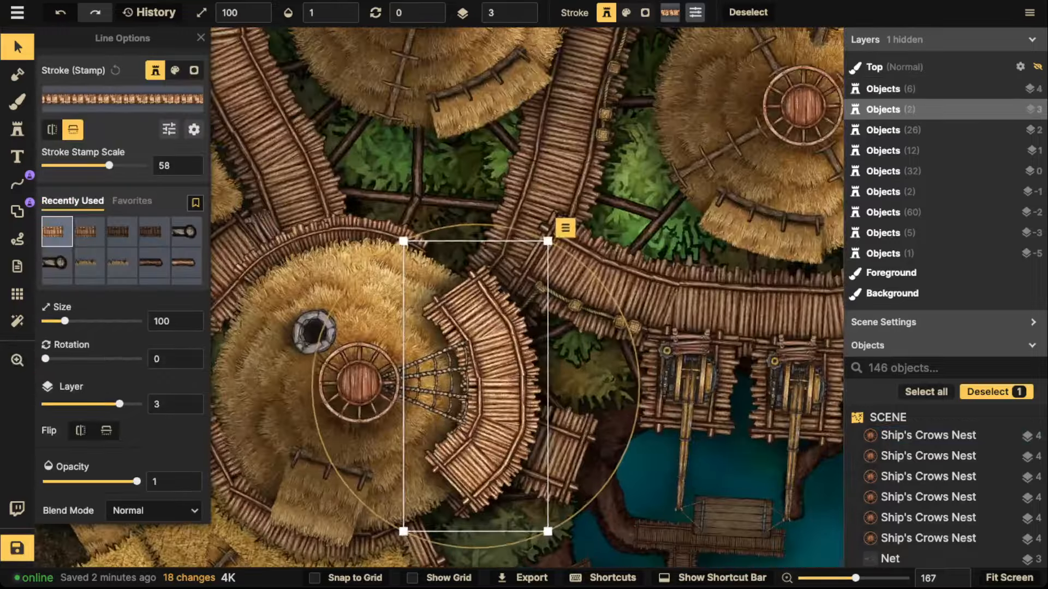
scroll(500, 386, "down", 4)
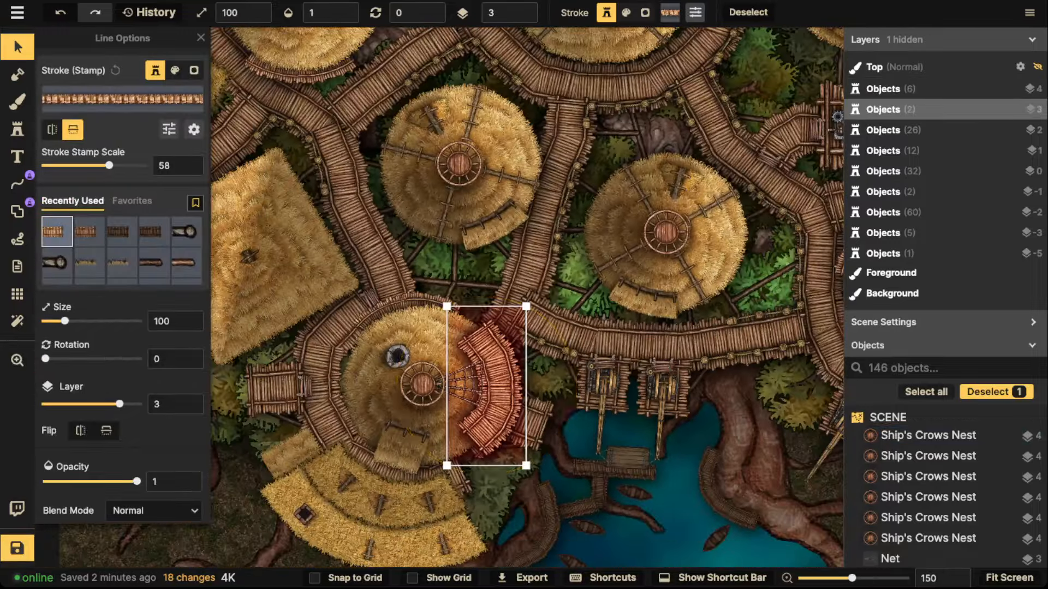
key("ctrl+v")
scroll(490, 252, "down", 4)
left_click_drag(490, 252, 491, 214)
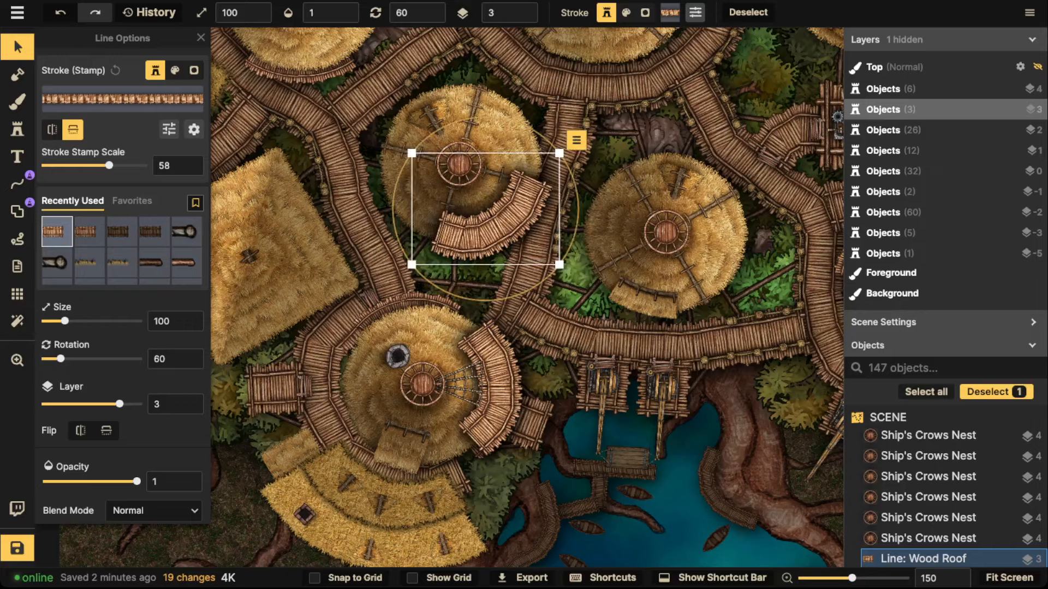
key("Delete")
Draw a curved Wood Roof line at stamp scale 58 on layer 3 along the southern edge of the northwestern round hay roof.
left_click(17, 184)
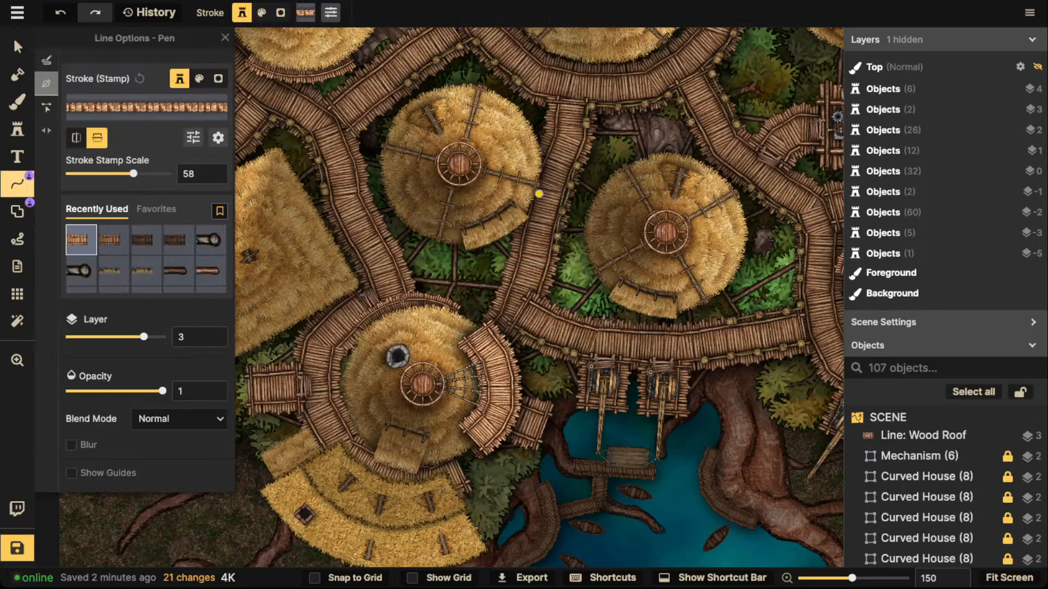
scroll(471, 206, "up", 1)
key("space")
left_click_drag(368, 246, 567, 509)
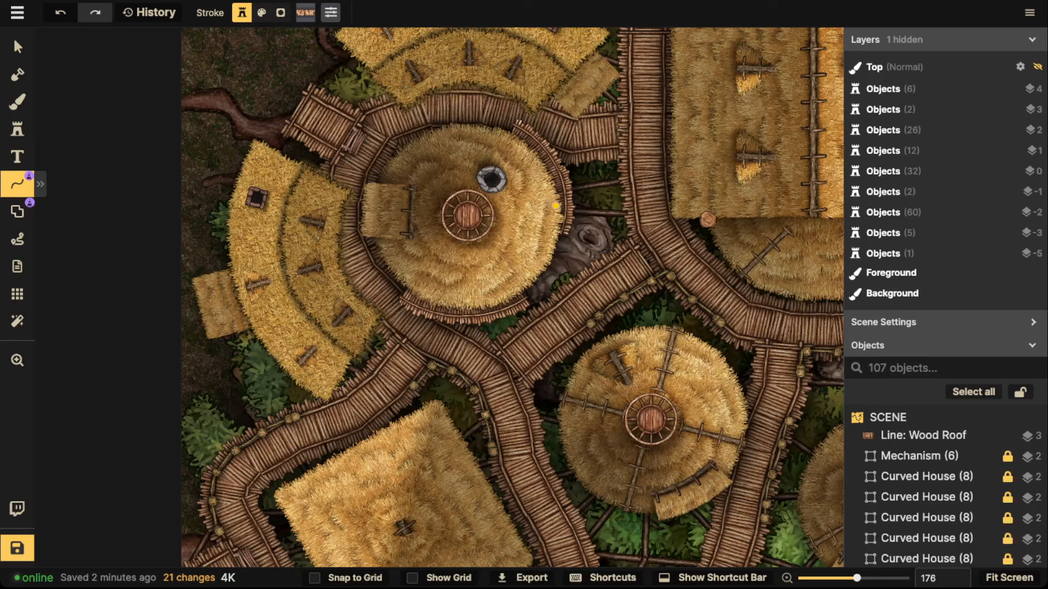
left_click(556, 216)
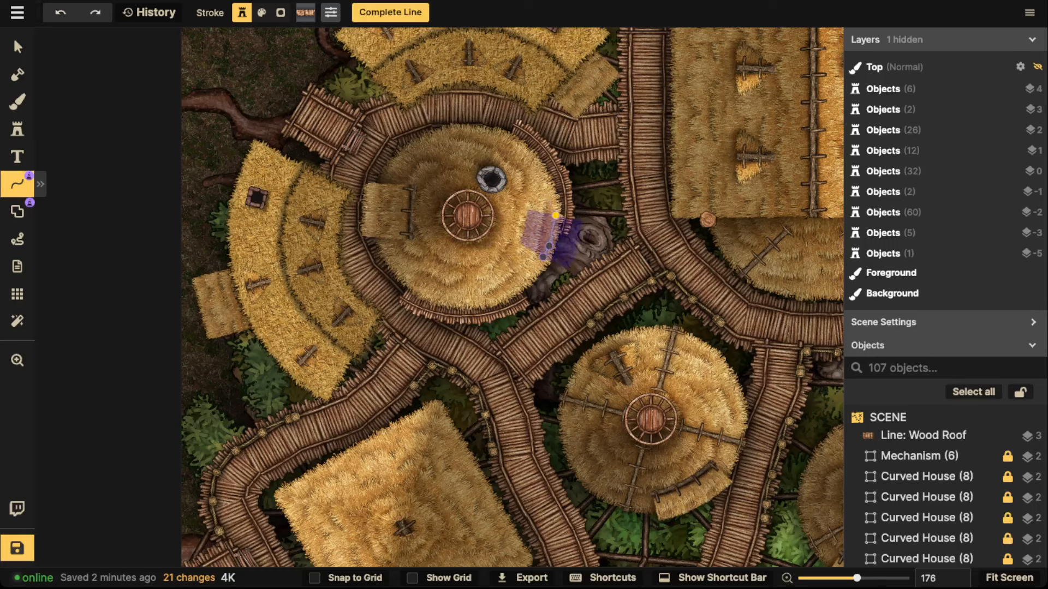
left_click(518, 280)
left_click(494, 295)
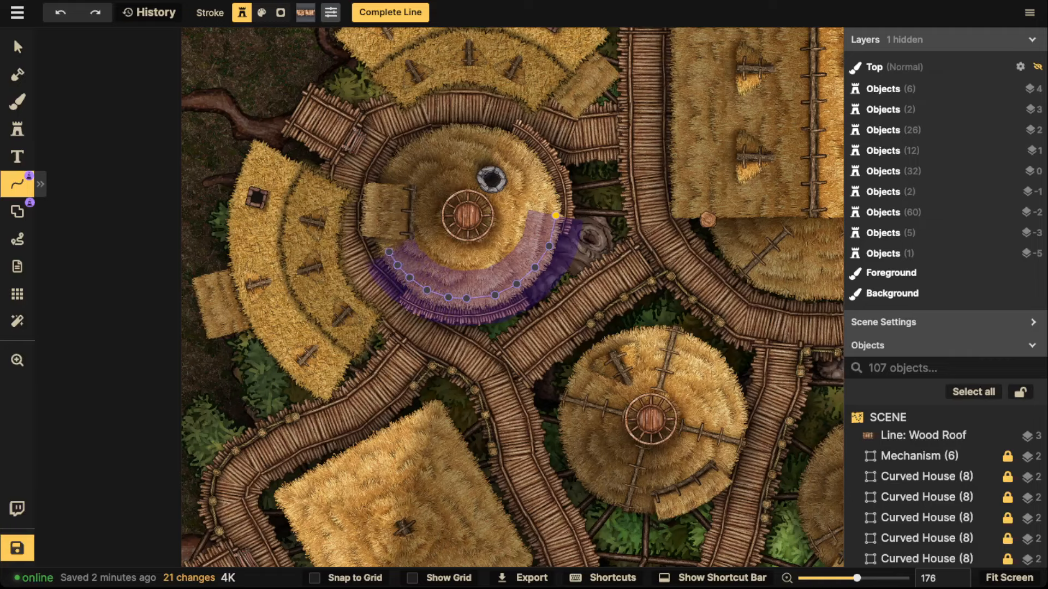
key("Return")
Draw a curved Wood Roof line along the southern edge of the round hay roof east of the square pyramid roof.
scroll(397, 213, "down", 2)
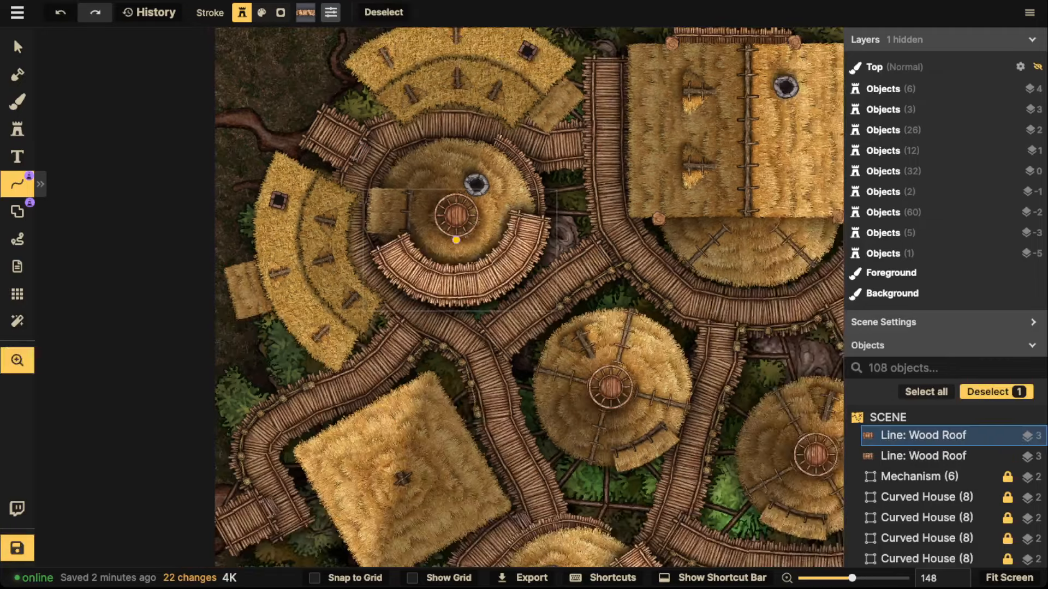
left_click_drag(397, 213, 207, 21)
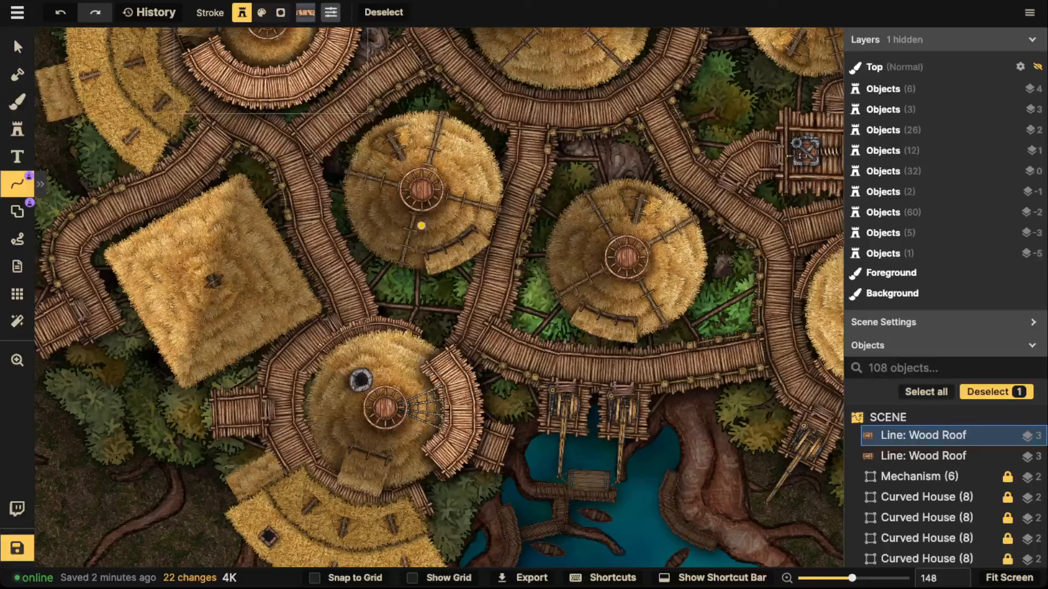
left_click(359, 244)
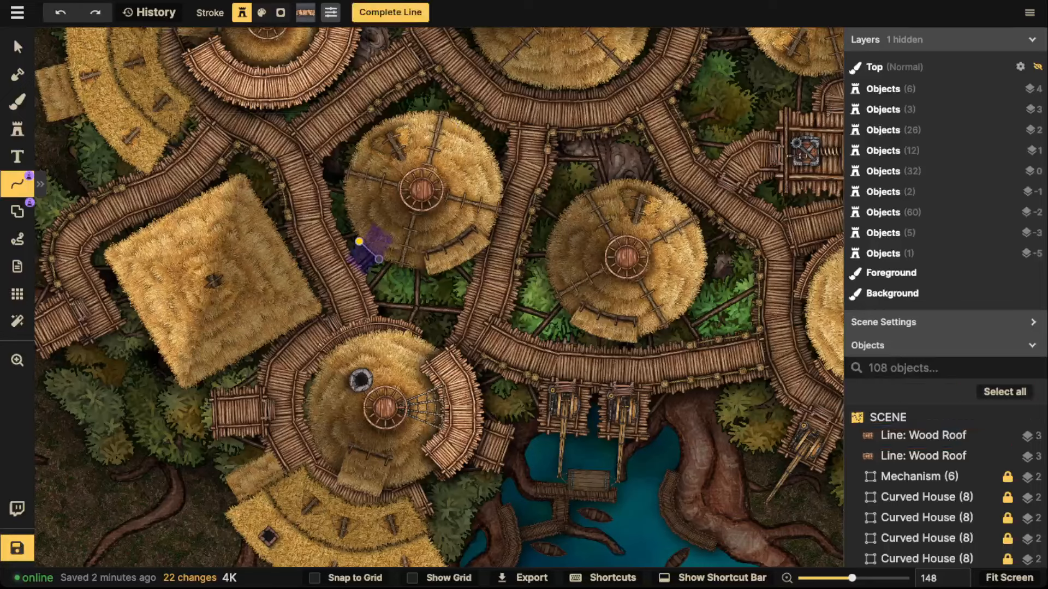
left_click(456, 270)
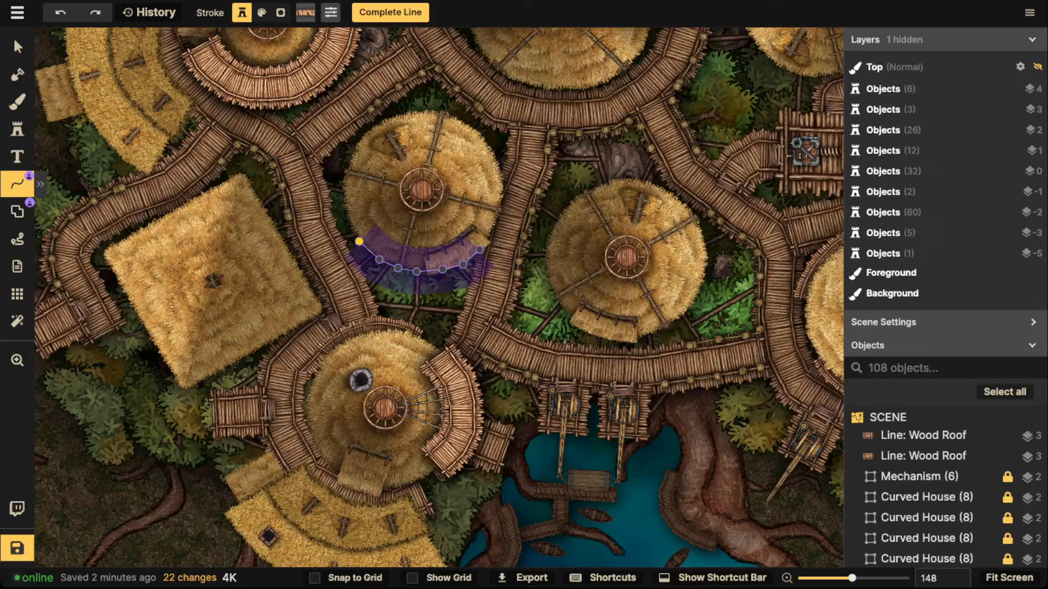
key("Return")
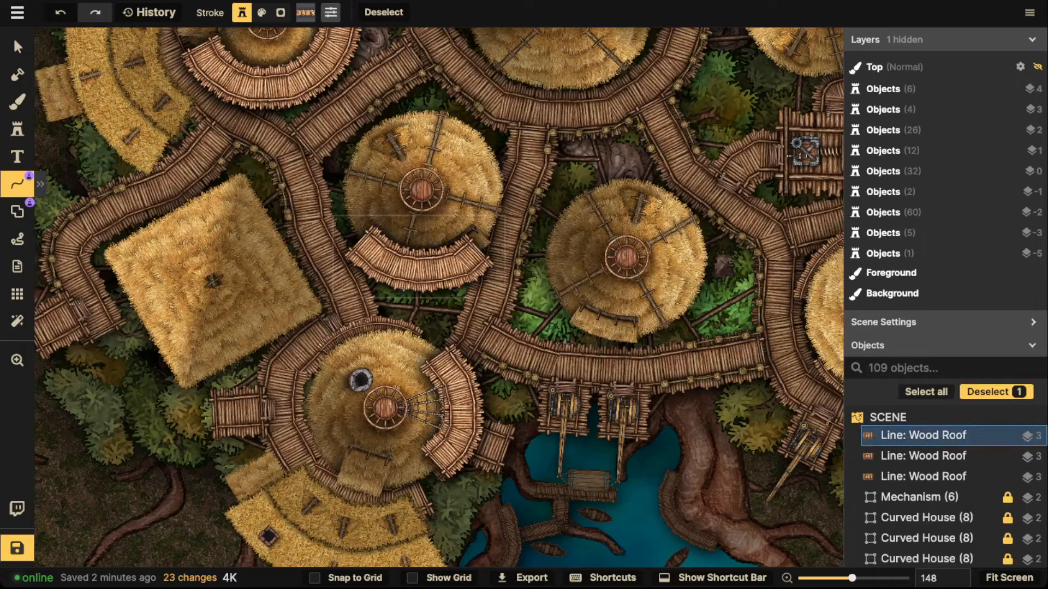
Reposition the new curved plank roof closer to its crow's nest on the hay roof's southern edge, with rotation 0.
key("v")
scroll(426, 330, "up", 4)
left_click_drag(417, 240, 312, 181)
scroll(329, 170, "down", 4)
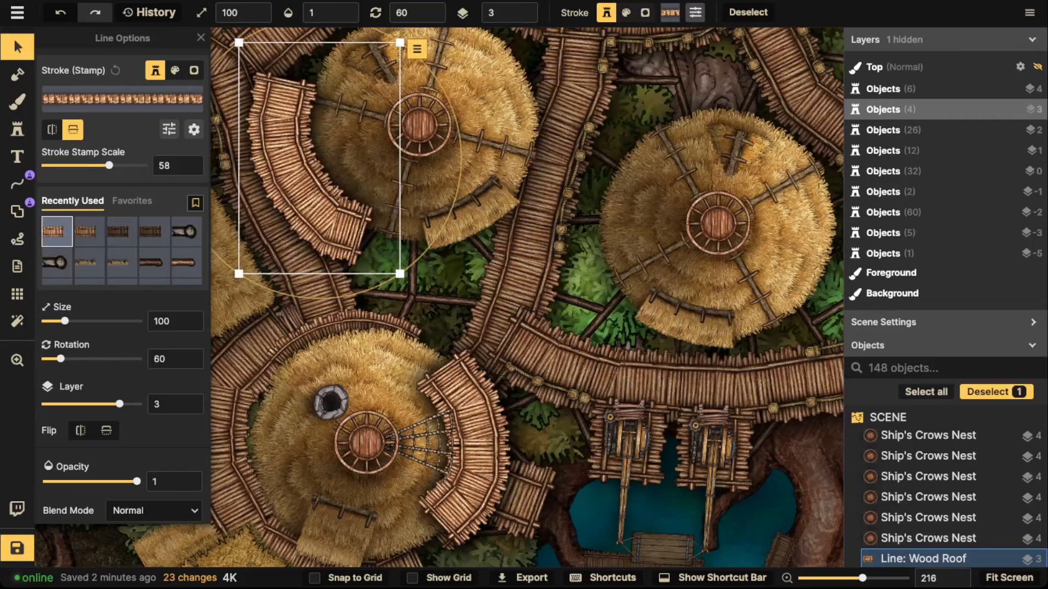
left_click_drag(313, 181, 390, 217)
scroll(394, 199, "up", 5)
scroll(394, 199, "down", 1)
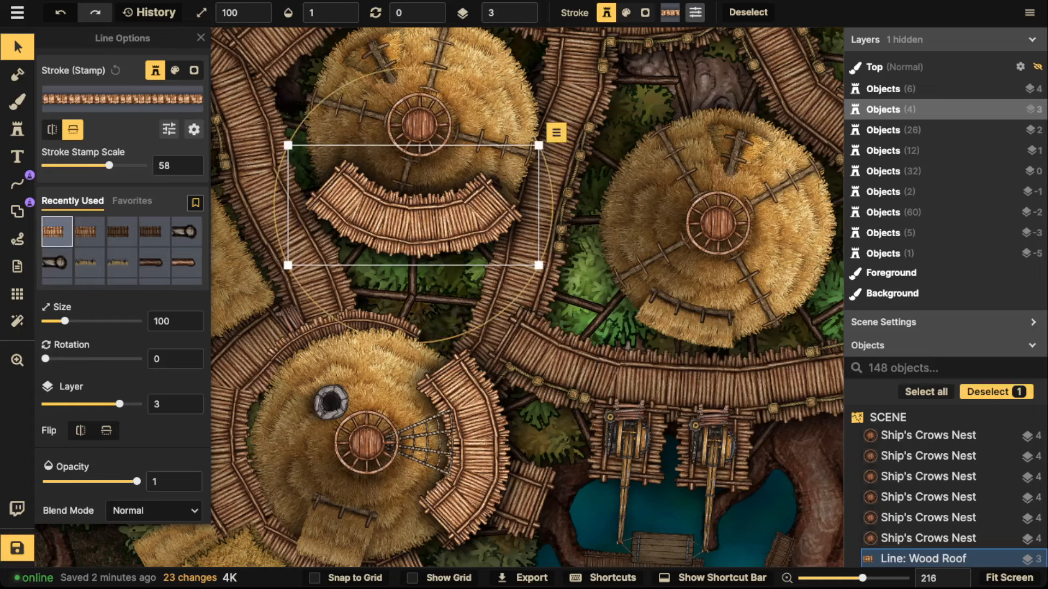
scroll(390, 217, "down", 2)
scroll(389, 221, "down", 2)
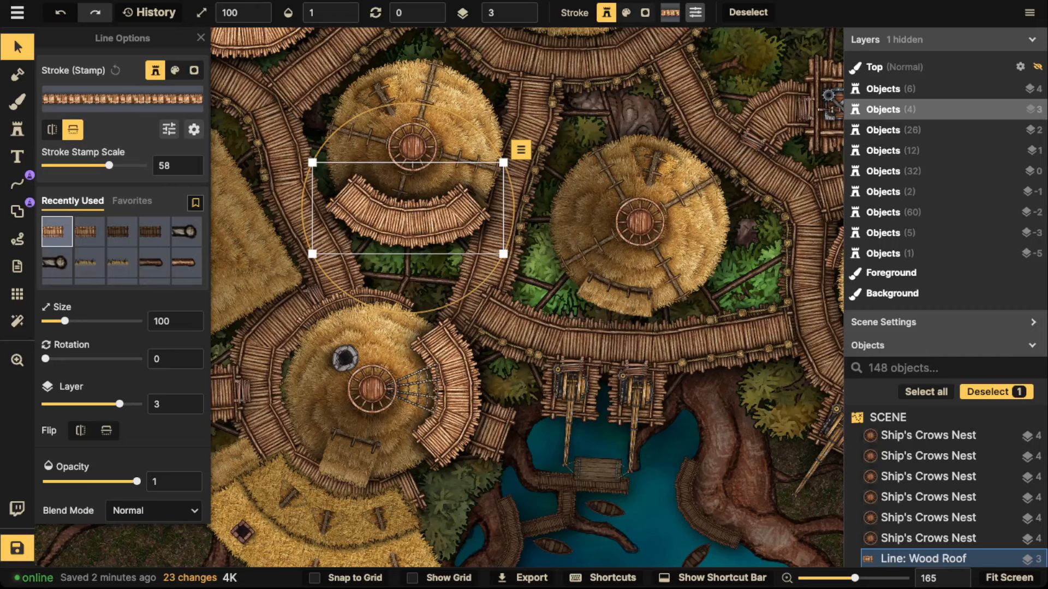
Draw a curved Wood Roof line along the eastern edge of the round hay roof north of the two pond cranes.
left_click(17, 184)
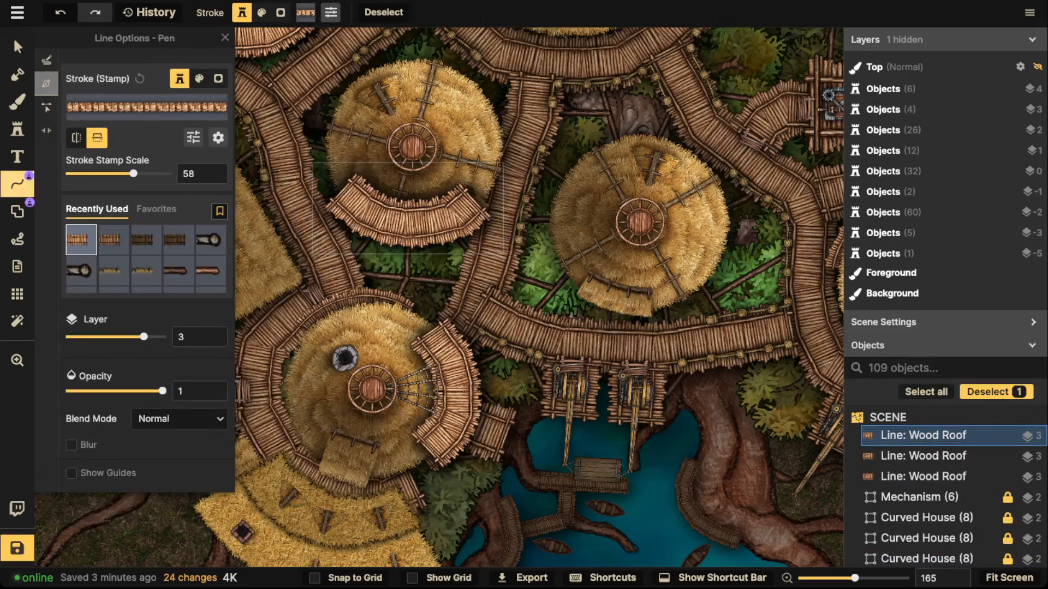
left_click(711, 176)
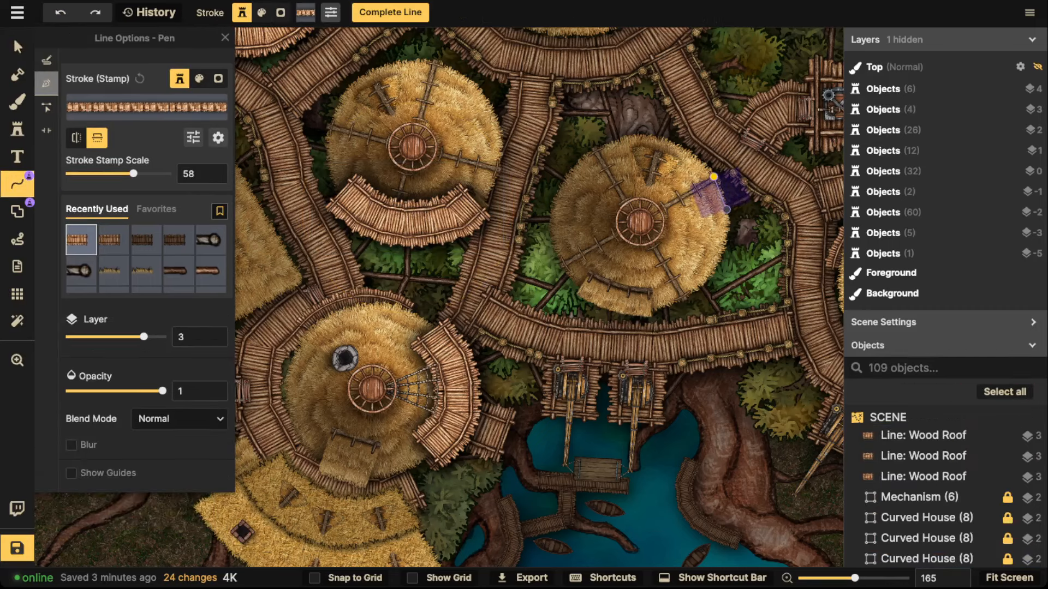
left_click(728, 240)
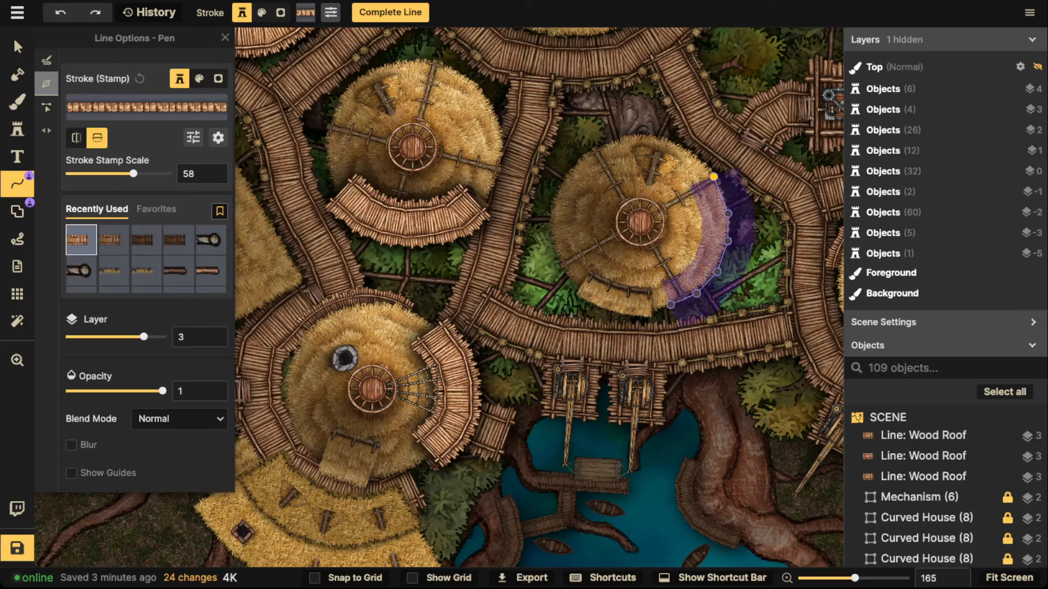
key("Return")
key("Escape")
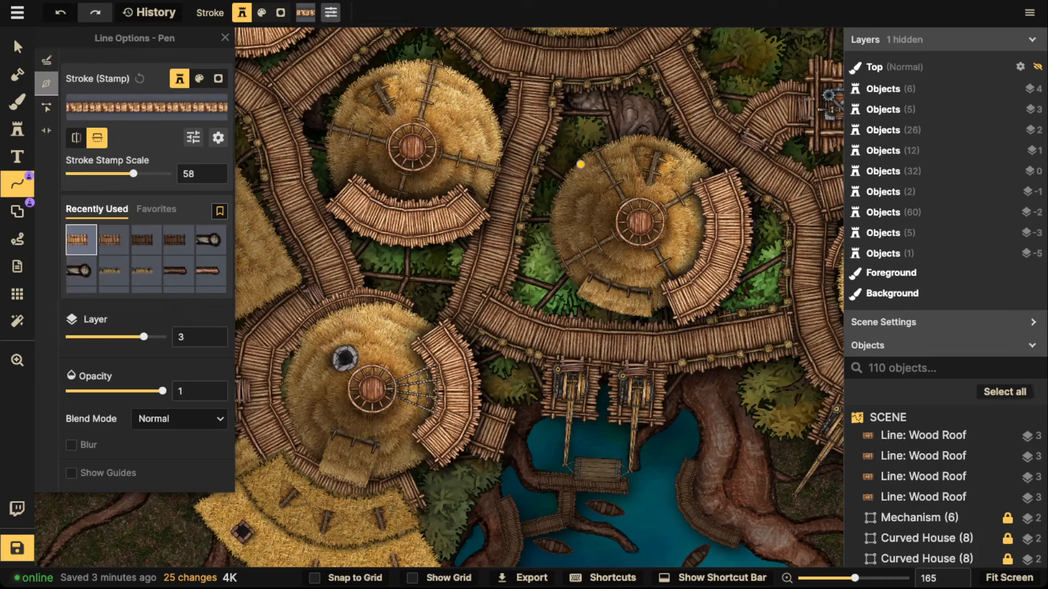
Add a short curved Wood Roof line on the northwestern edge of the same round hay roof.
left_click(566, 179)
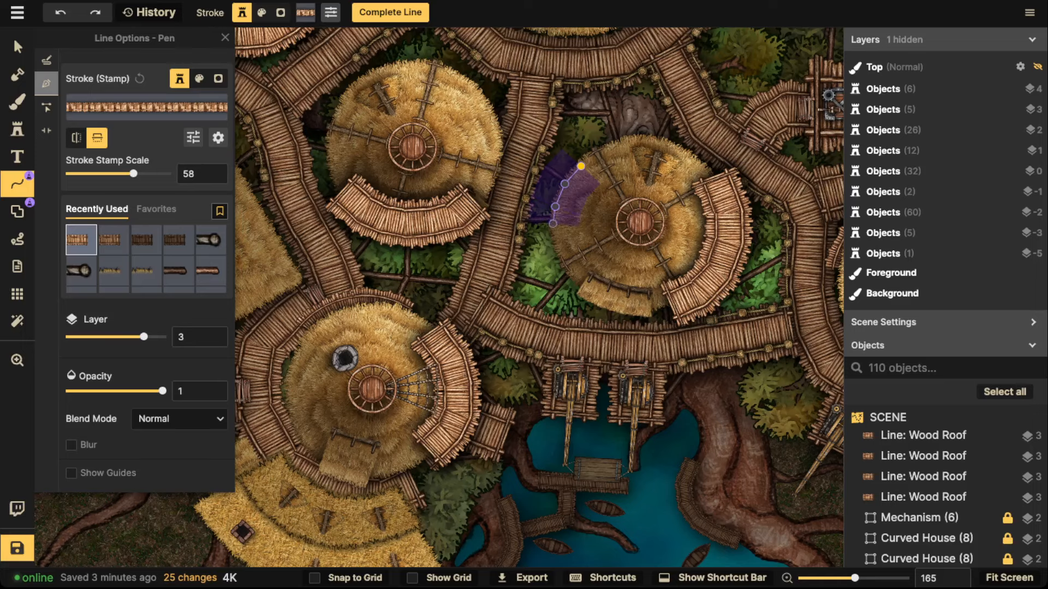
key("Return")
key("Escape")
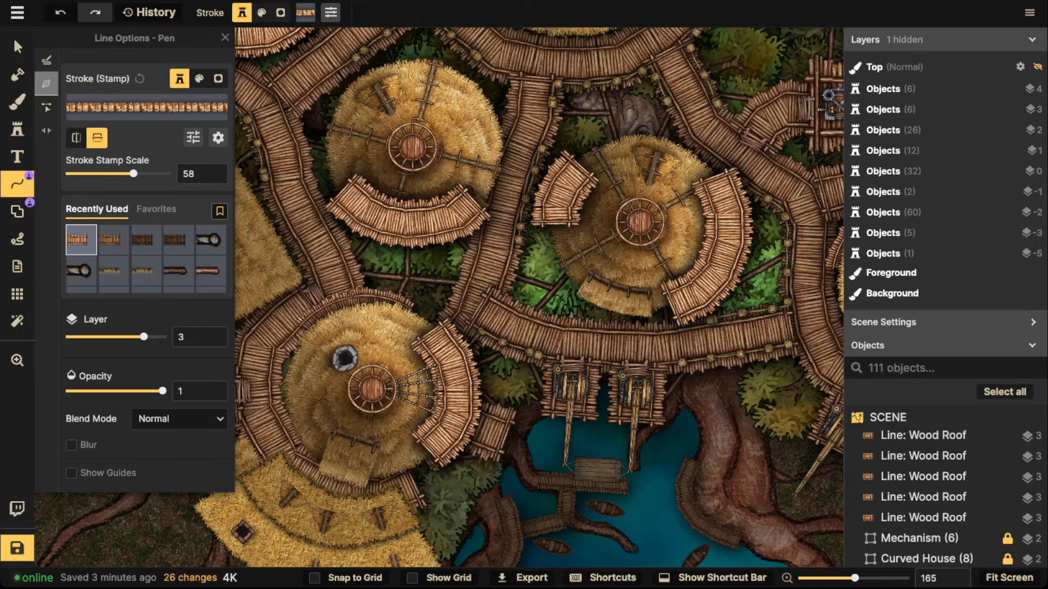
Draw a curved Wood Roof line along the eastern edge of the round hay roof beside the eastern curved house.
key("space")
left_click_drag(581, 165, 298, 208)
left_click_drag(702, 245, 576, 183)
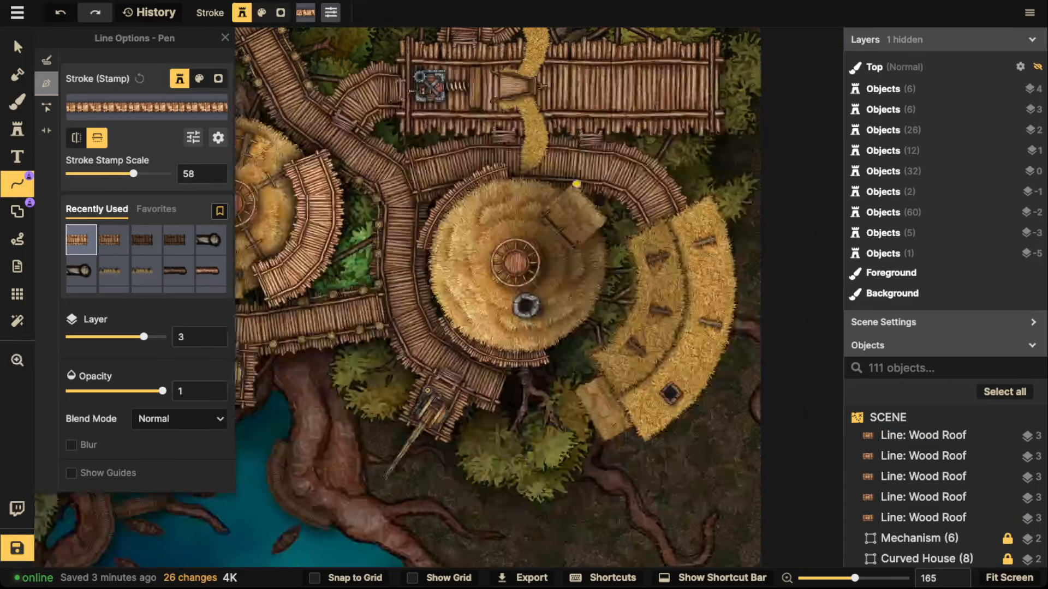
left_click(566, 199)
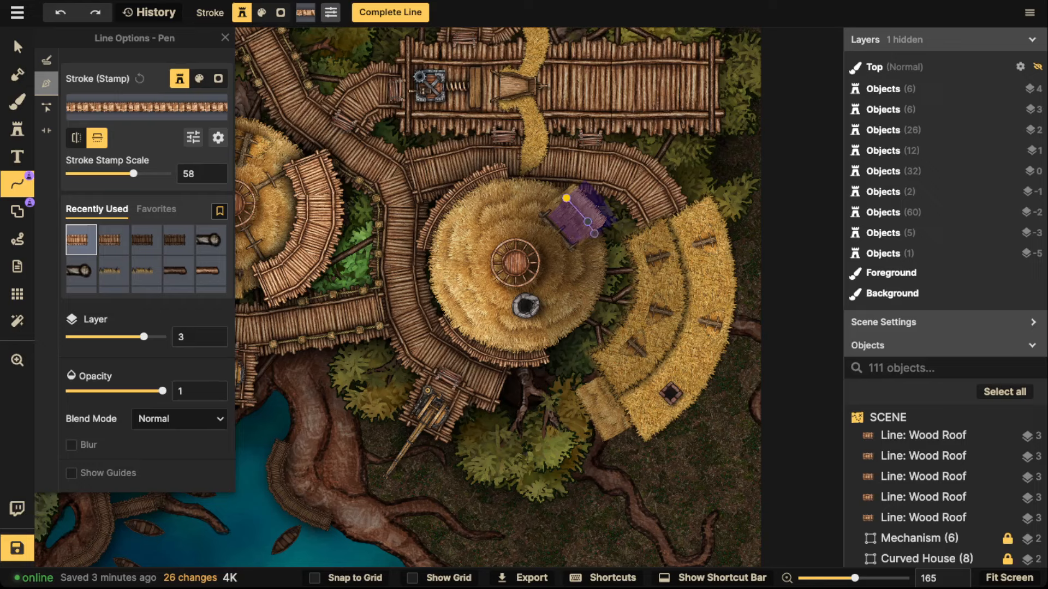
left_click(599, 247)
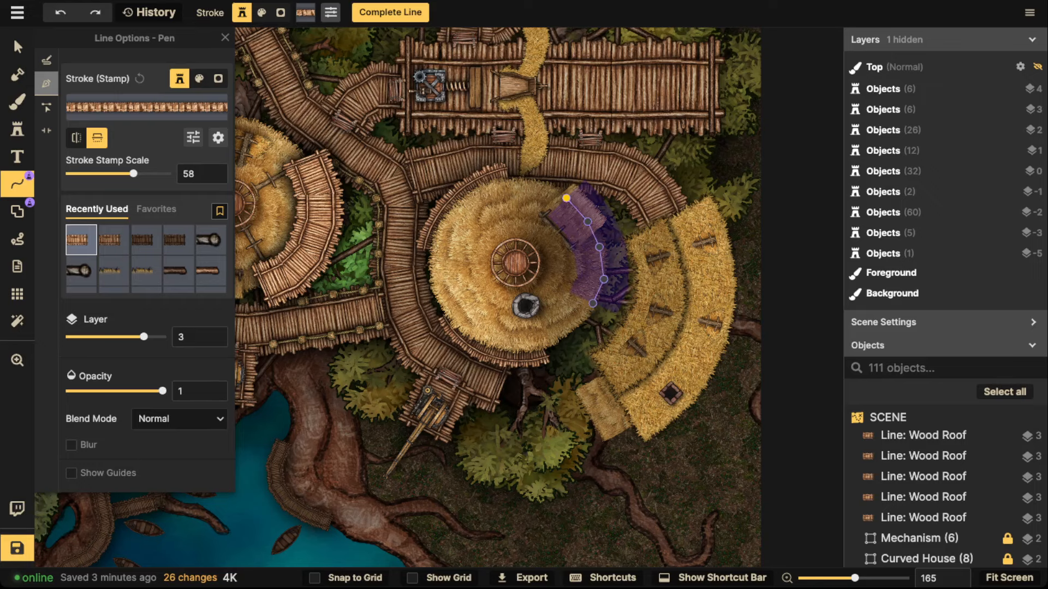
key("Return")
key("Escape")
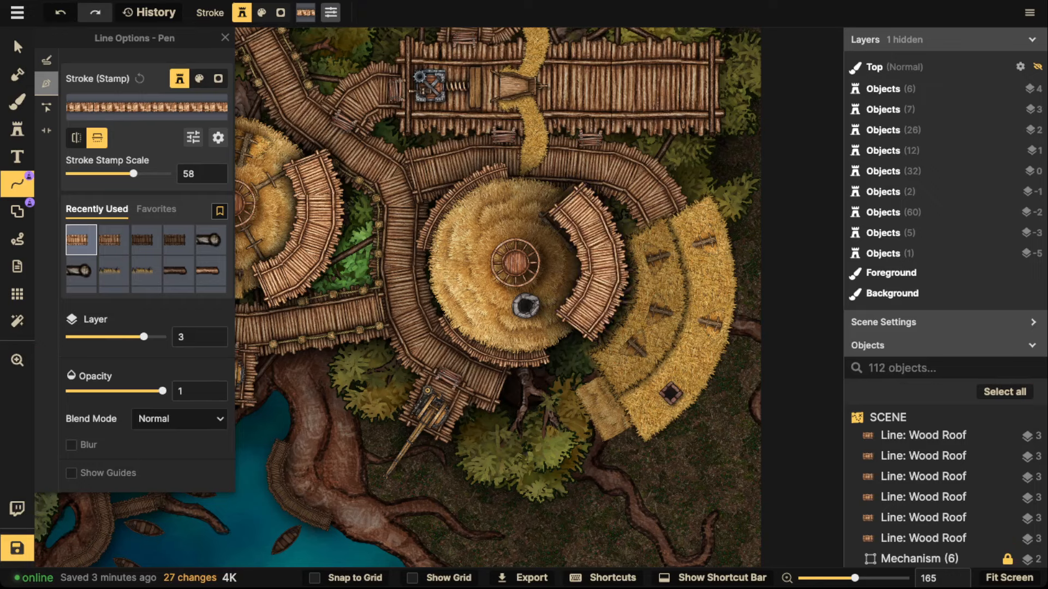
Draw a straight Wood Roof line across the southern edge of the large rectangular hay roof.
left_click_drag(415, 180, 687, 453)
left_click_drag(575, 96, 648, 201)
left_click_drag(494, 293, 542, 271)
left_click(483, 297)
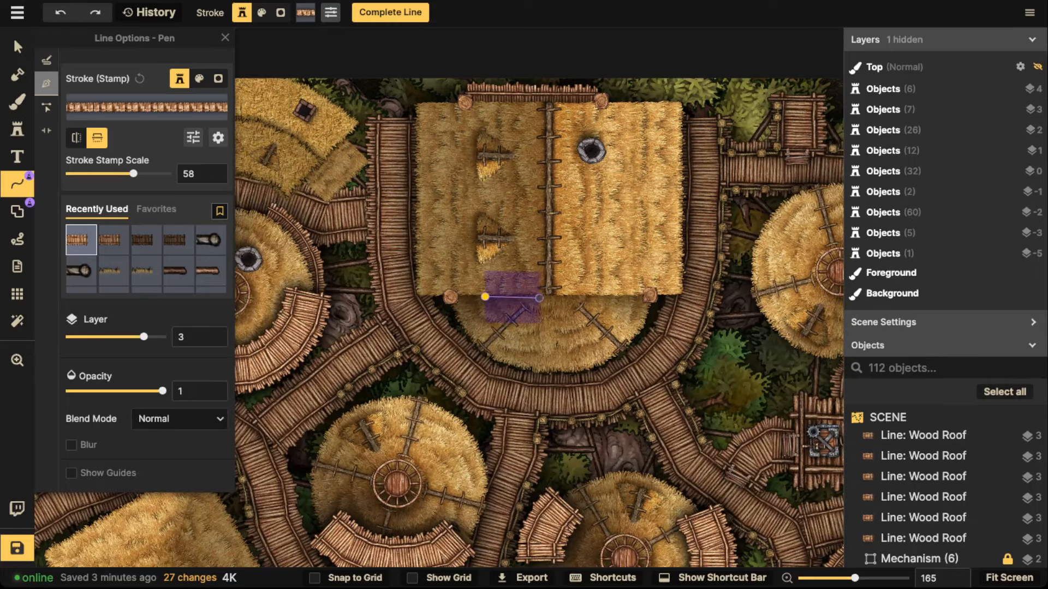
left_click(558, 297)
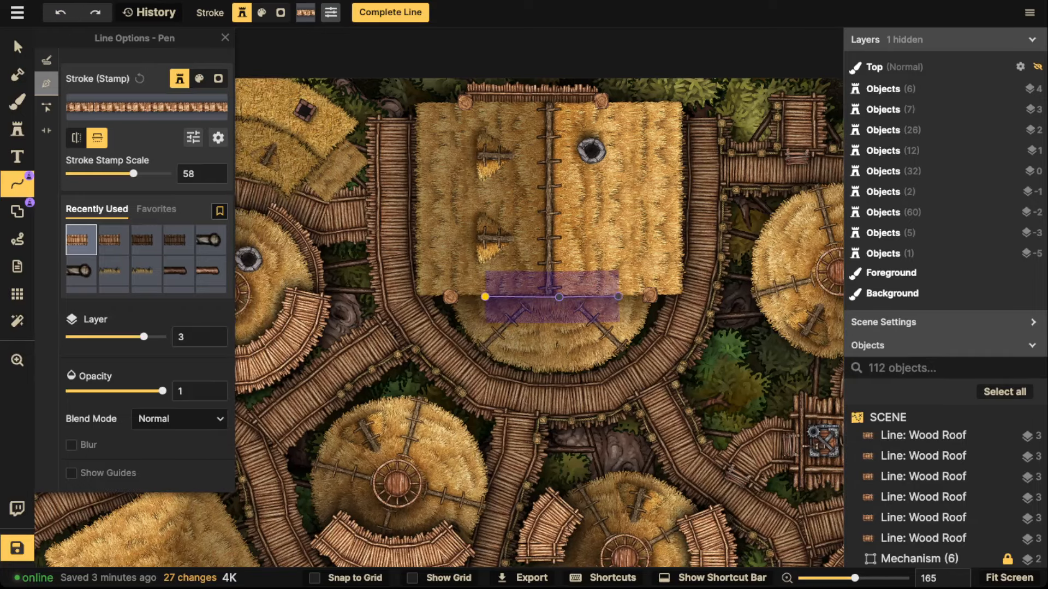
left_click(624, 297)
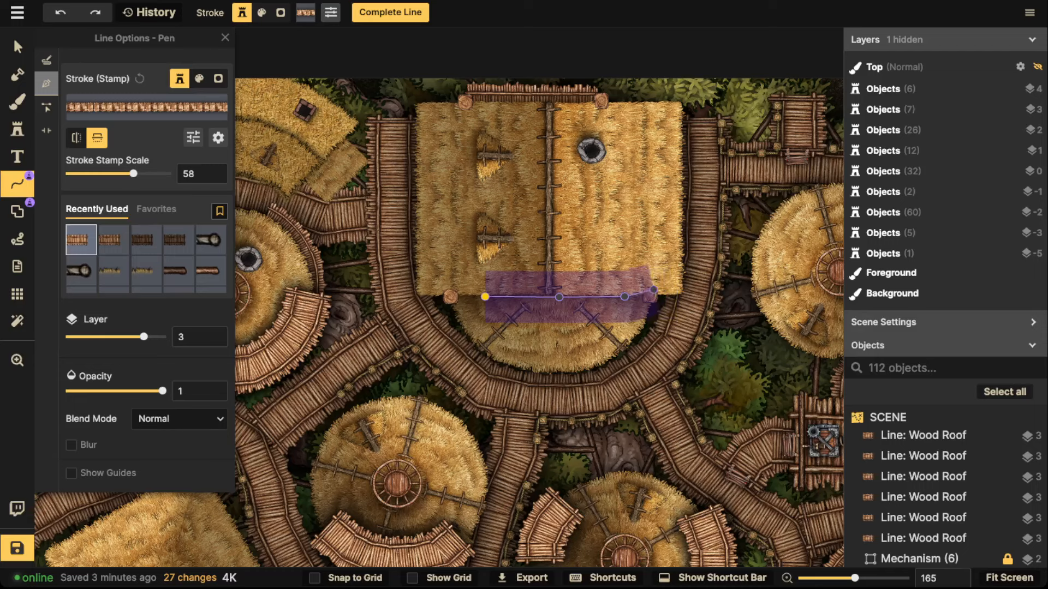
key("Return")
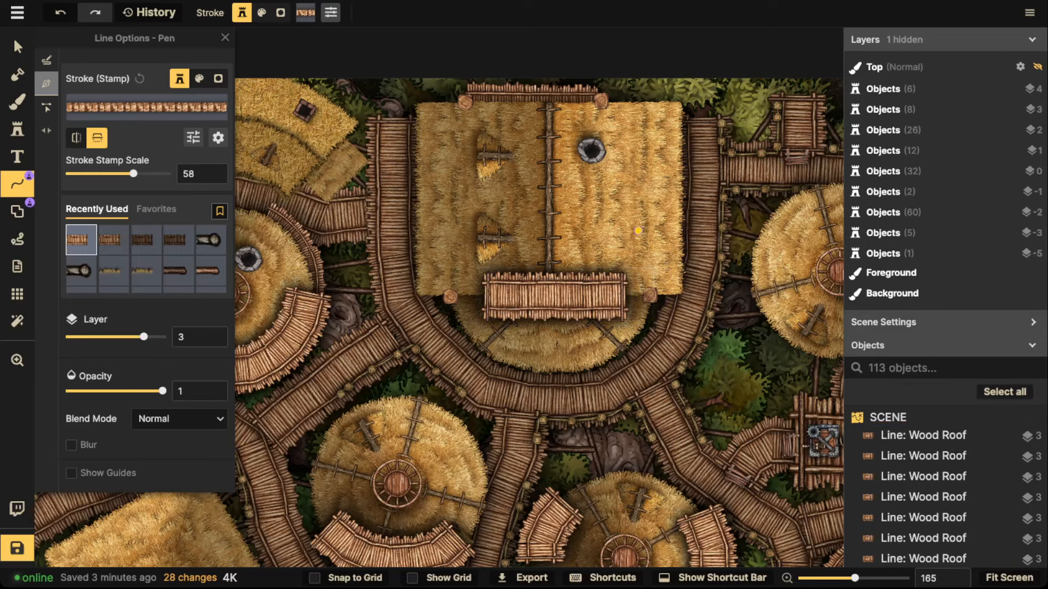
Draw a short north-south Wood Roof line on the eastern half of the large rectangular hay roof.
left_click(639, 235)
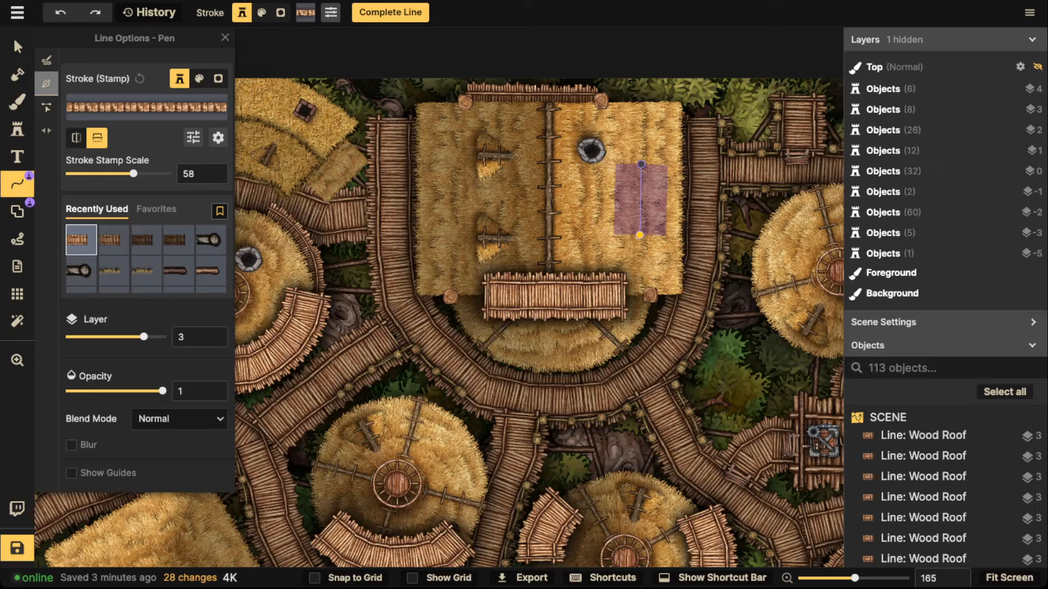
double_click(642, 164)
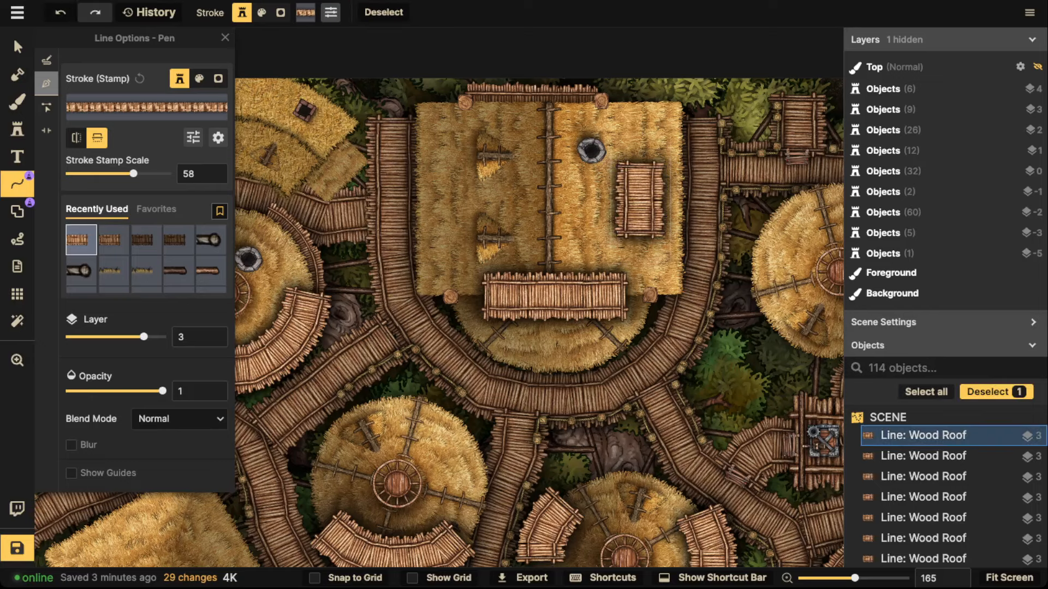
scroll(550, 134, "left", 3)
scroll(552, 173, "down", 3)
scroll(517, 262, "up", 1)
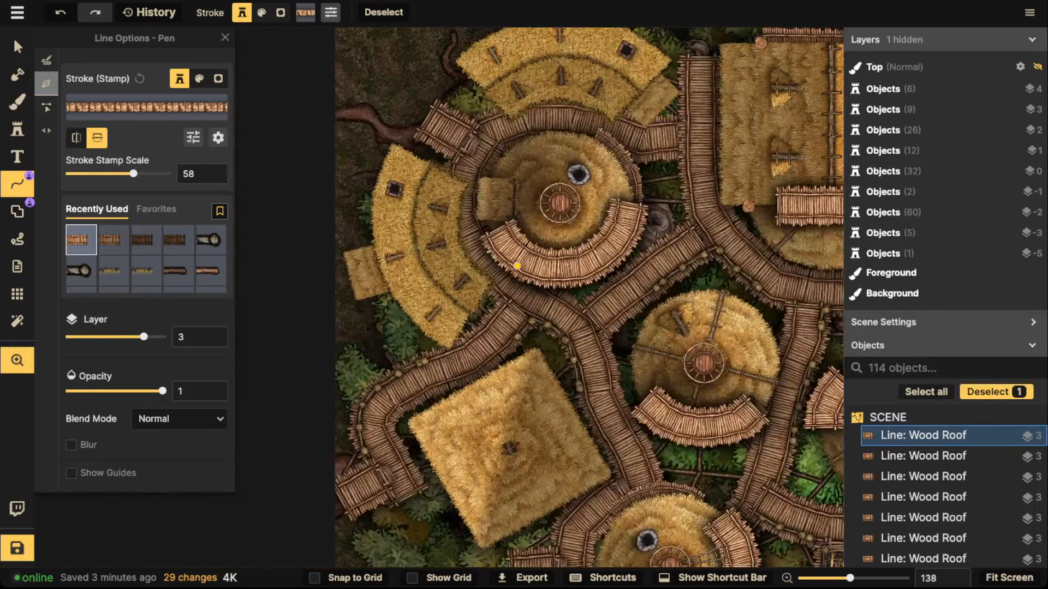
Draw a curved Wood Roof line along the southwestern edge of the round hay roof east of the large rectangular roof.
scroll(517, 265, "down", 5)
scroll(541, 159, "right", 3)
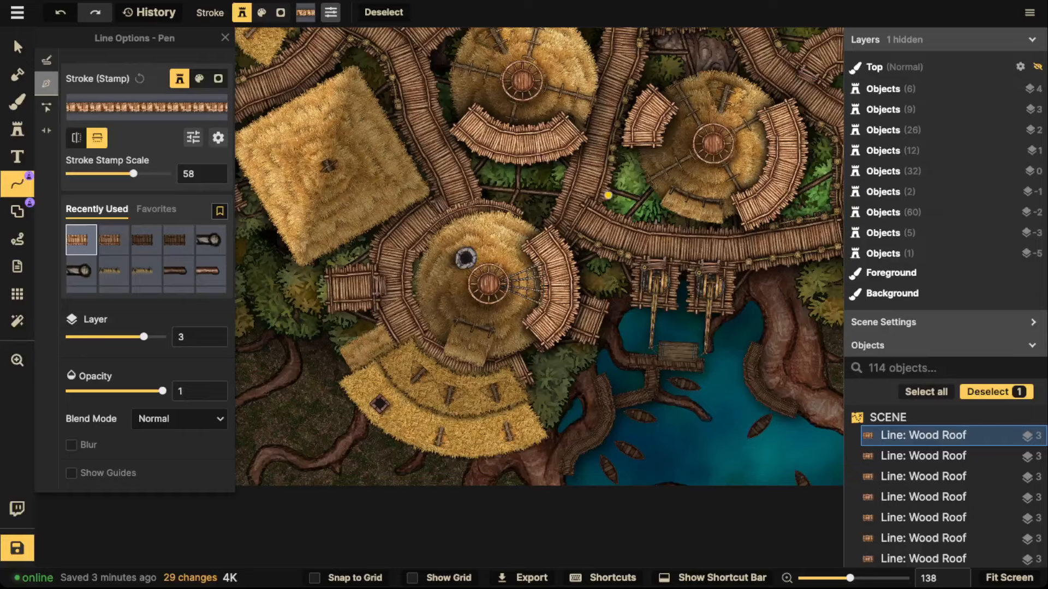
scroll(646, 200, "down", 3)
key("space")
left_click_drag(712, 181, 558, 385)
scroll(651, 174, "up", 5)
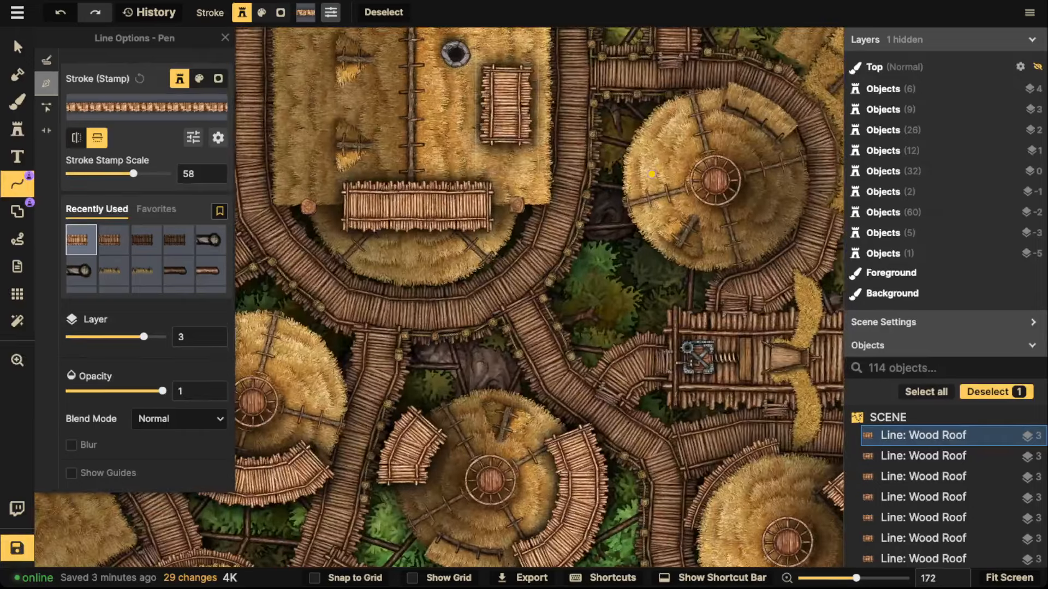
left_click(624, 162)
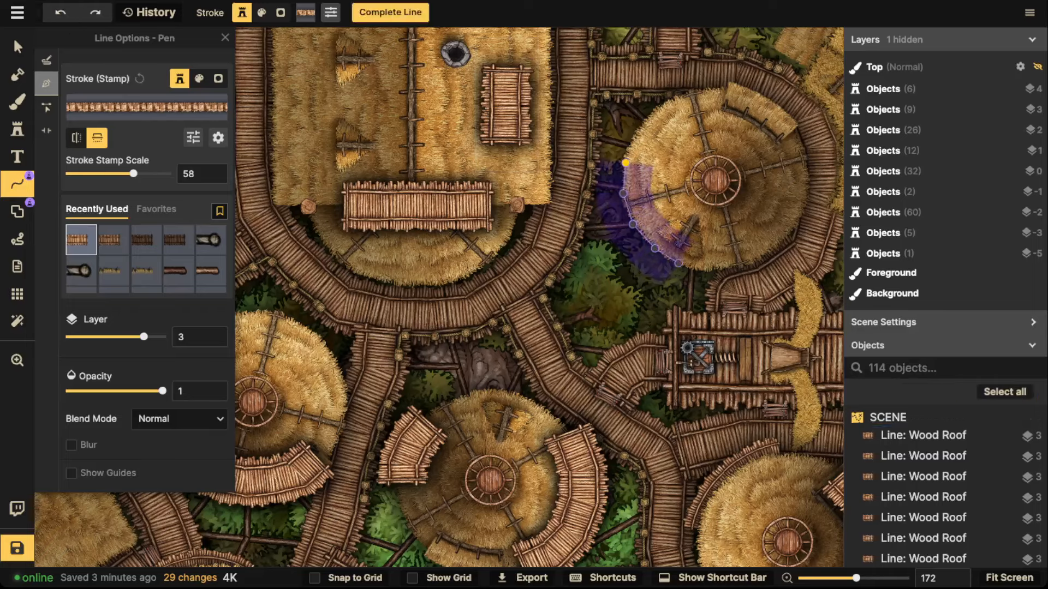
key("Return")
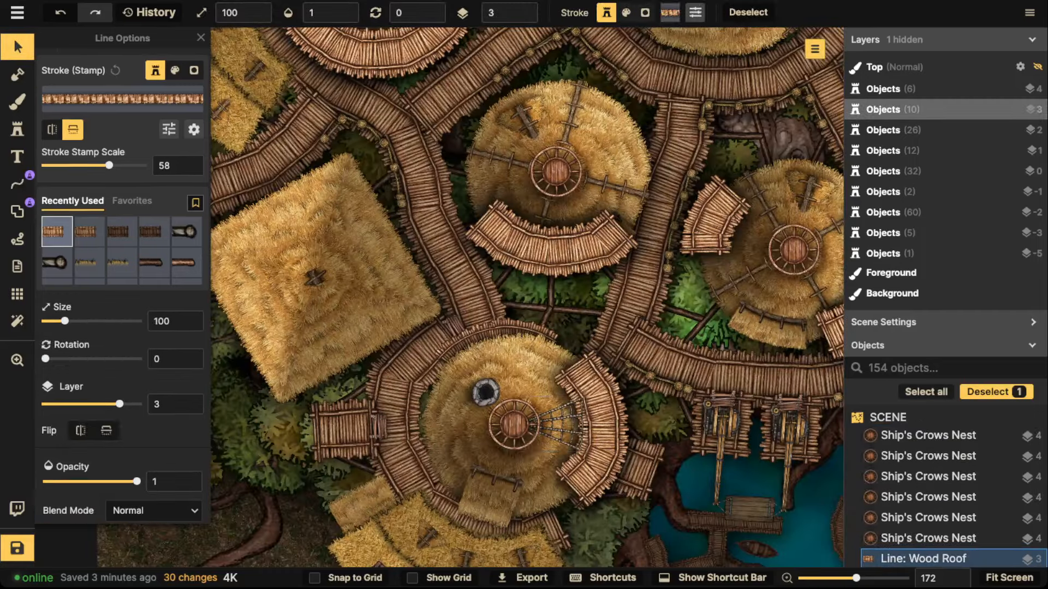
Copy the net from the southernmost round roof onto the central round roof, rotated to 0° between its crow's nest and deck.
left_click(552, 424)
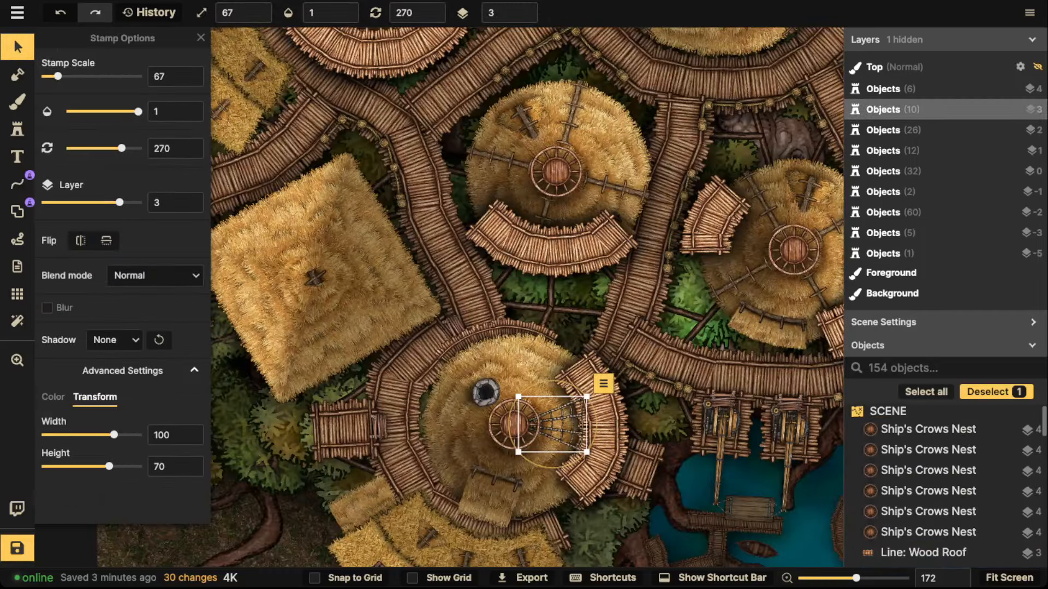
left_click_drag(553, 203, 566, 263)
key("ctrl+v")
scroll(564, 264, "up", 6)
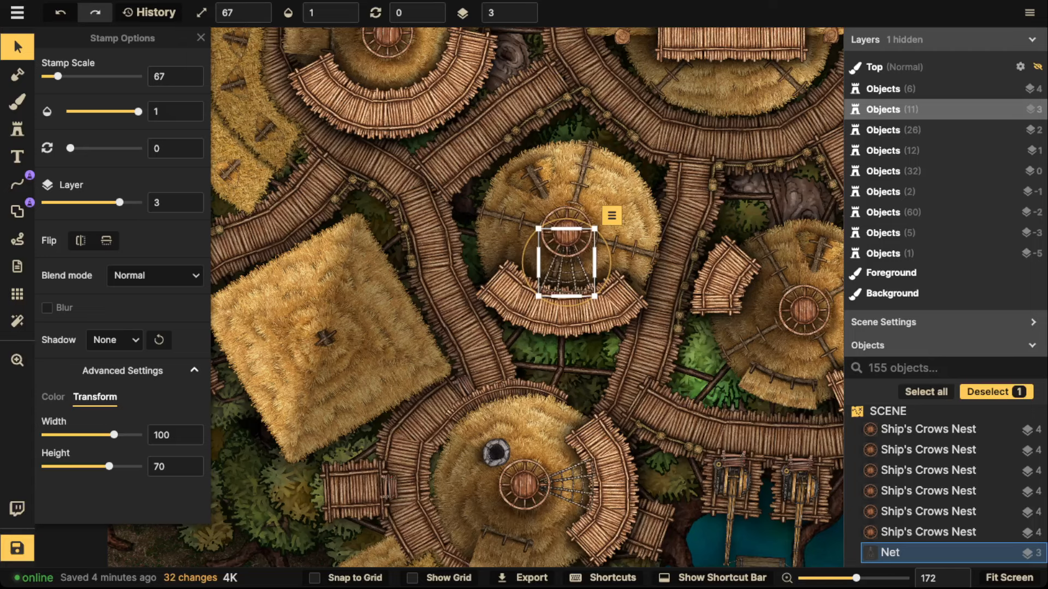
Paste nets between crow's nest and deck on the northwestern and northeastern round roofs, rotated 315° and 60°.
scroll(566, 263, "up", 4)
key("ctrl+v")
scroll(529, 262, "down", 3)
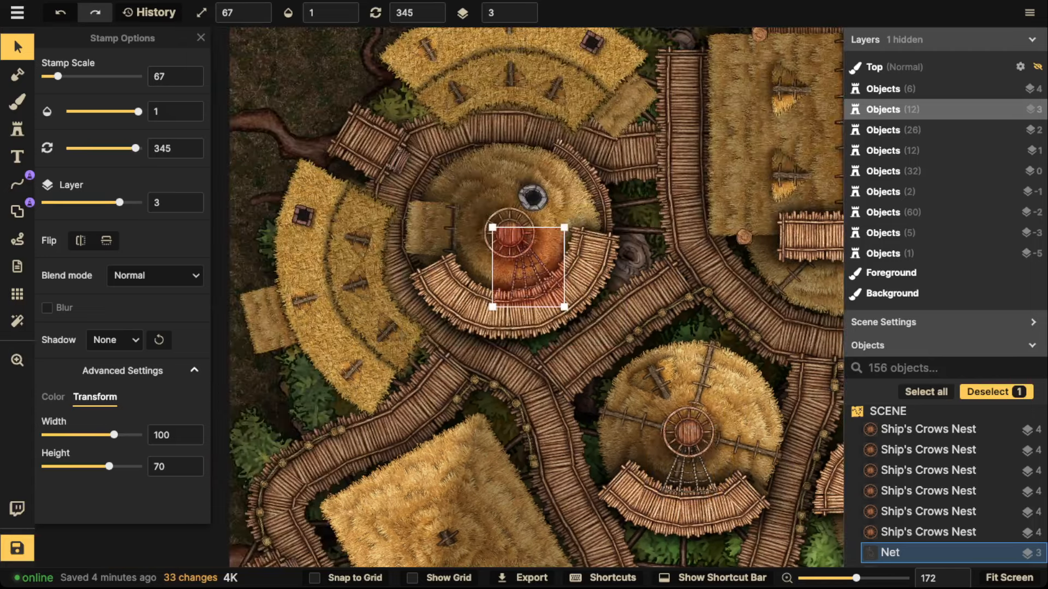
left_click(531, 261)
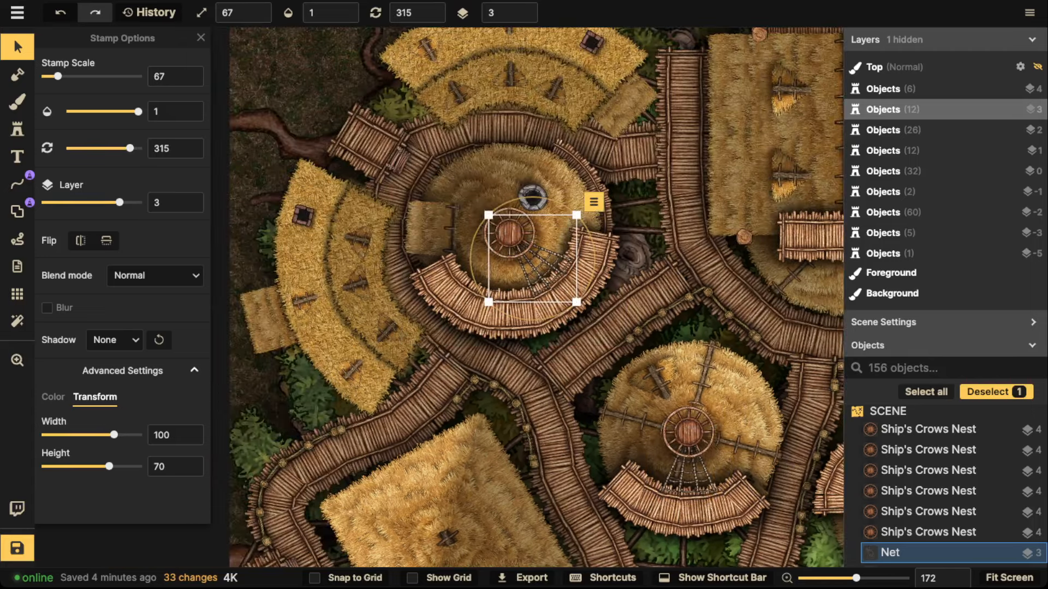
left_click_drag(710, 256, 357, 264)
left_click(531, 237)
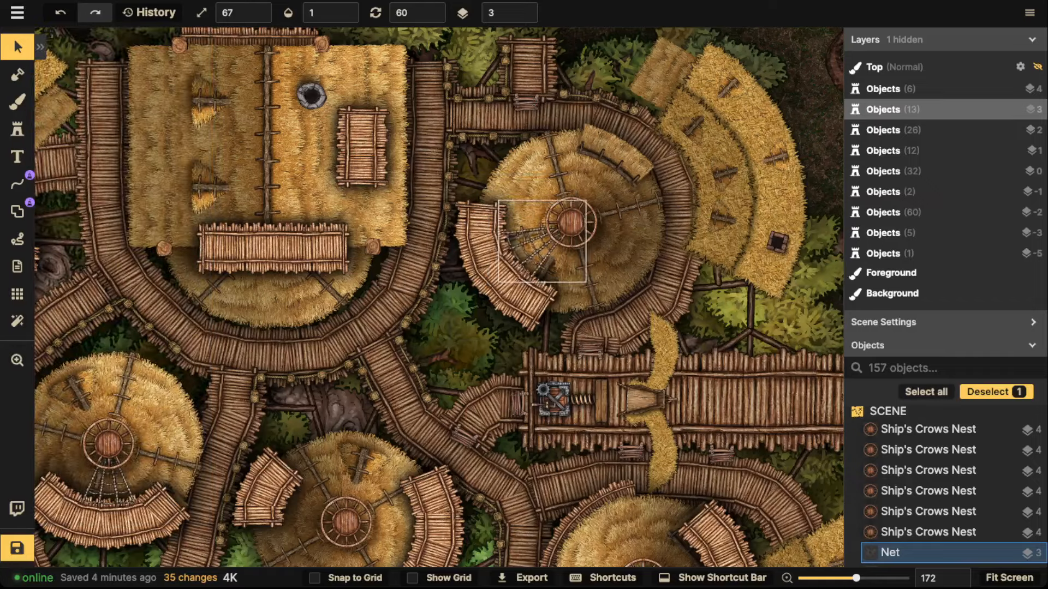
Paste two nets on the round roof with two decks, one towards the eastern deck at 285° and one towards the western deck at 112°.
left_click_drag(367, 538, 546, 288)
key("ctrl+v")
scroll(546, 288, "down", 2)
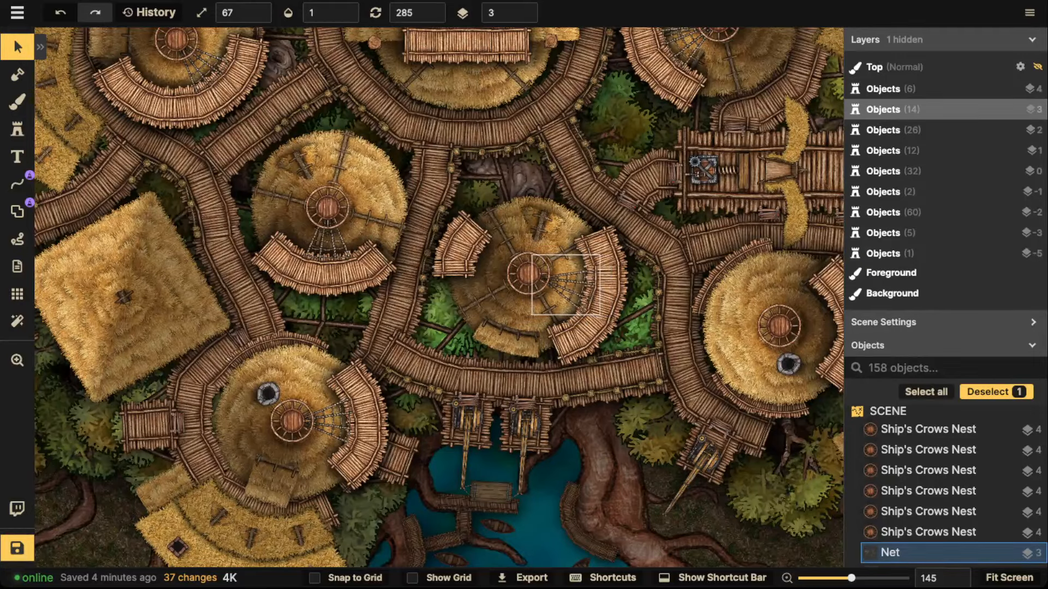
key("ctrl+v")
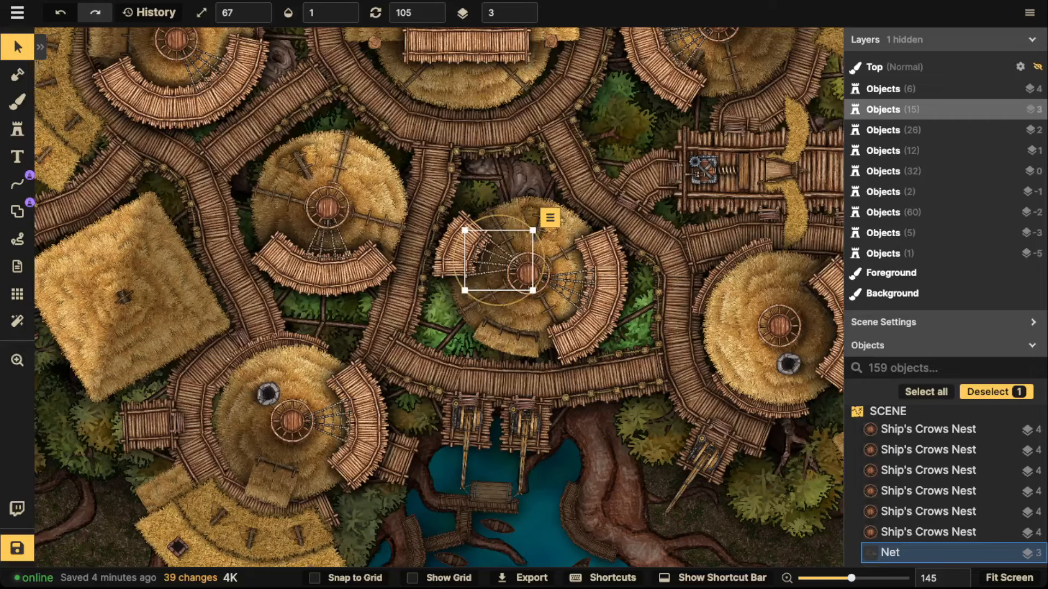
scroll(498, 261, "up", 1)
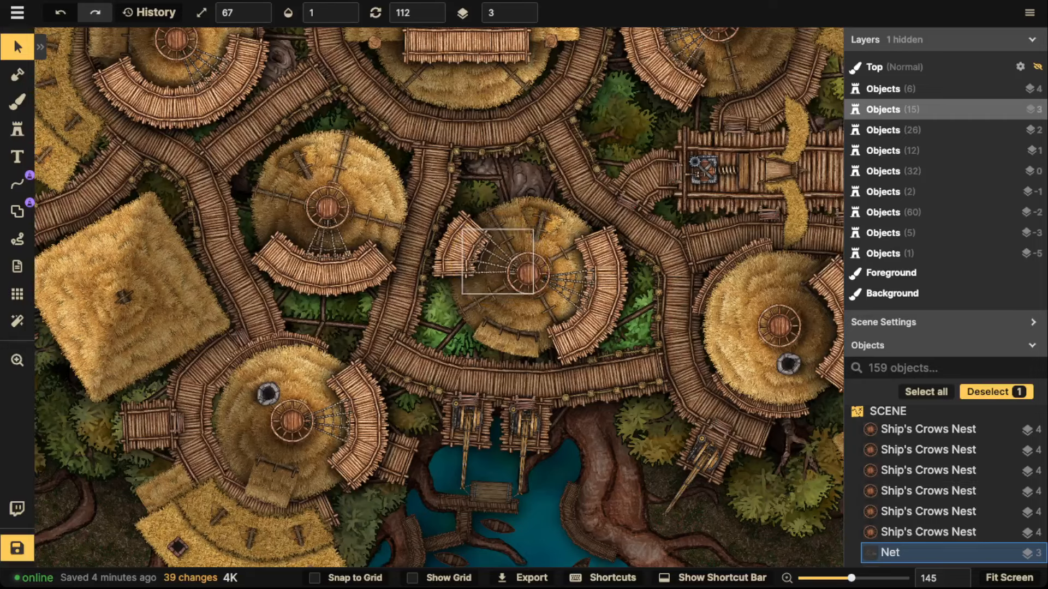
Paste a net rotated 262° between the crow's nest and the curved deck of the southeastern round roof.
left_click_drag(586, 292, 360, 220)
key("ctrl+v")
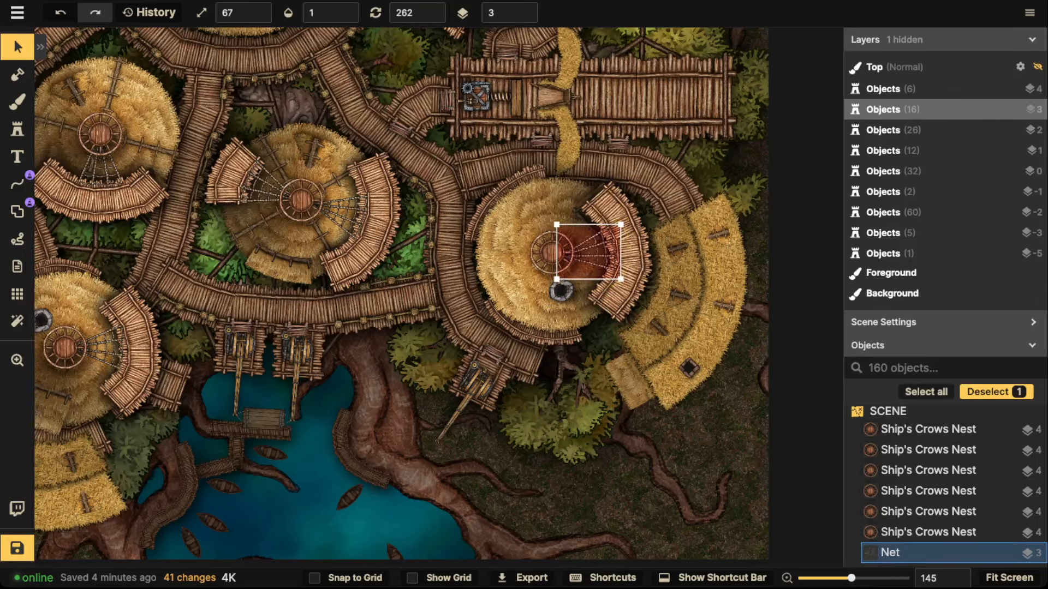
left_click_drag(339, 218, 810, 461)
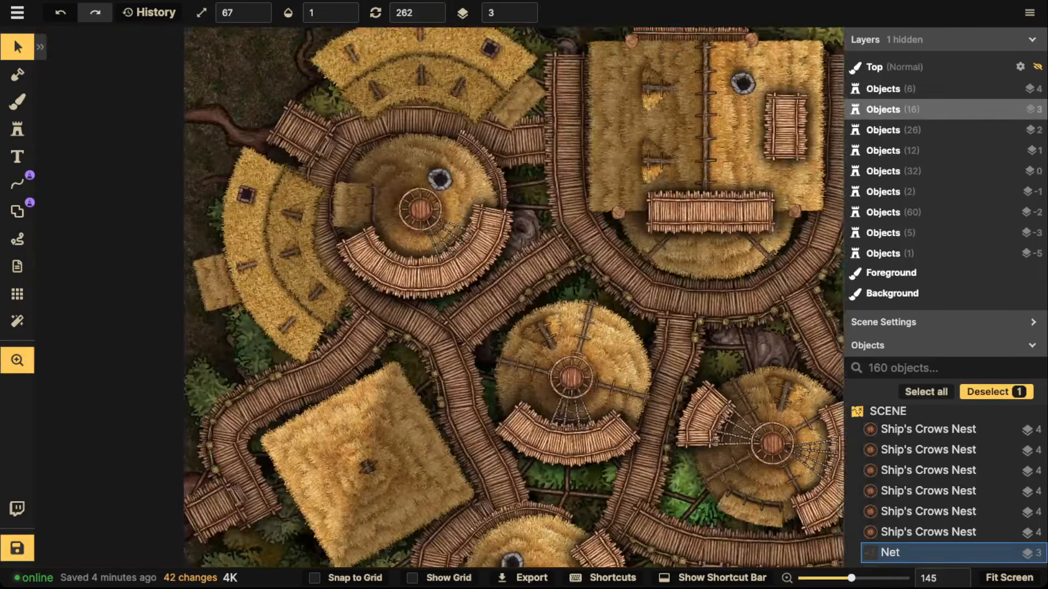
left_click_drag(711, 211, 341, 132)
left_click_drag(196, 352, 429, 241)
Reuse the ladder from the southern hut's western platform as a stamp, placing it at the western end of the central roof's deck, rotated 45° on layer 4.
scroll(421, 286, "up", 3)
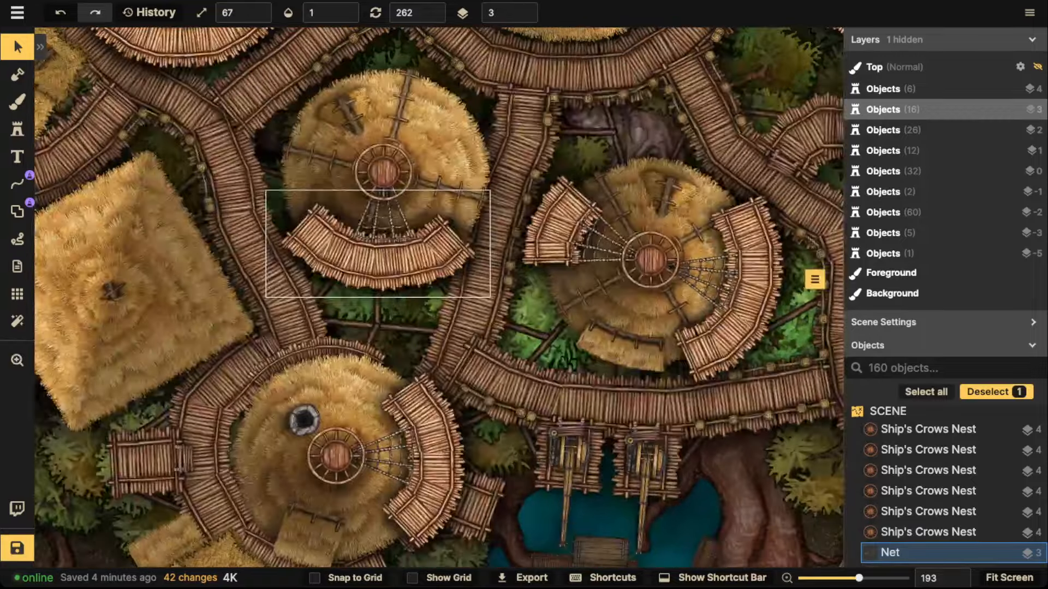
left_click(429, 241)
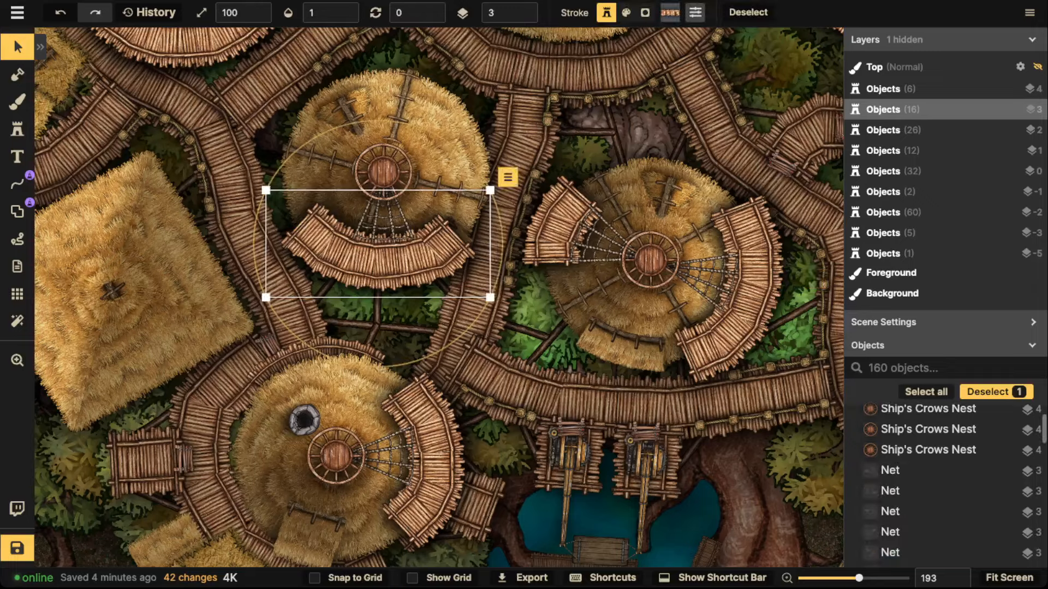
left_click_drag(382, 456, 475, 271)
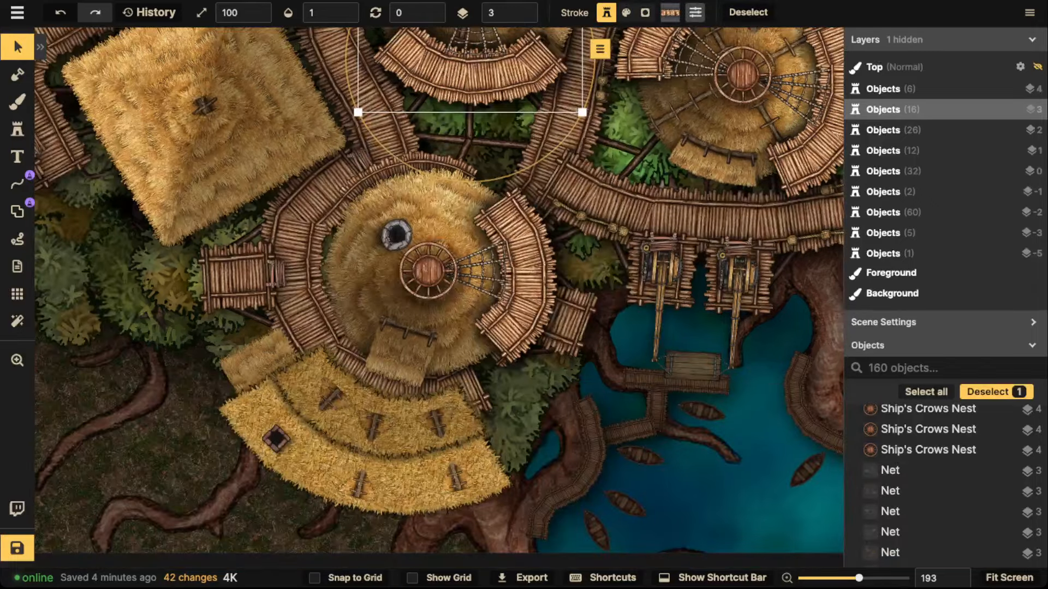
left_click(276, 273)
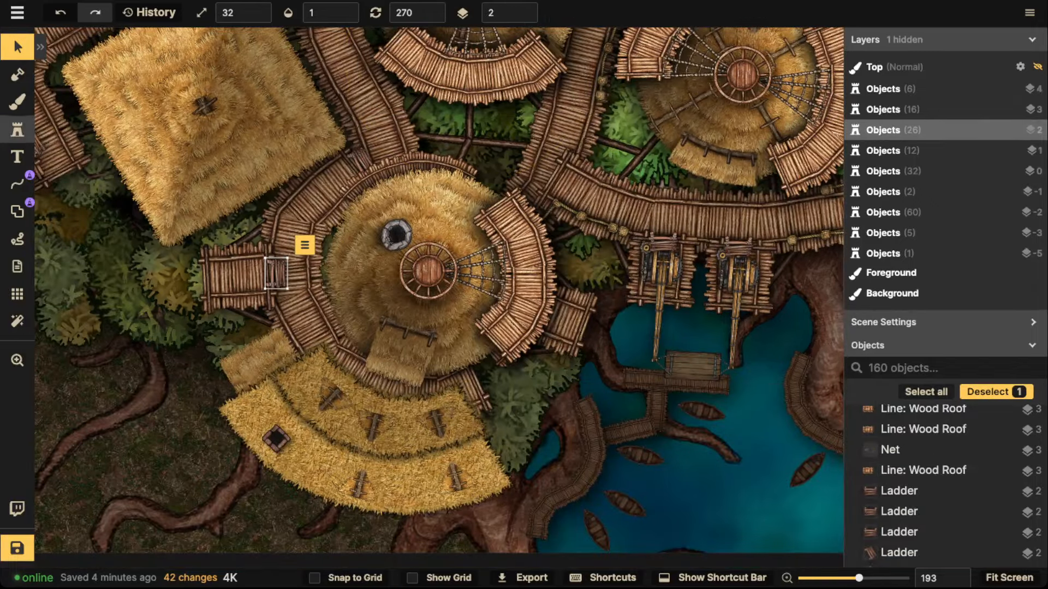
left_click(17, 128)
left_click_drag(372, 67, 374, 210)
scroll(374, 210, "up", 2)
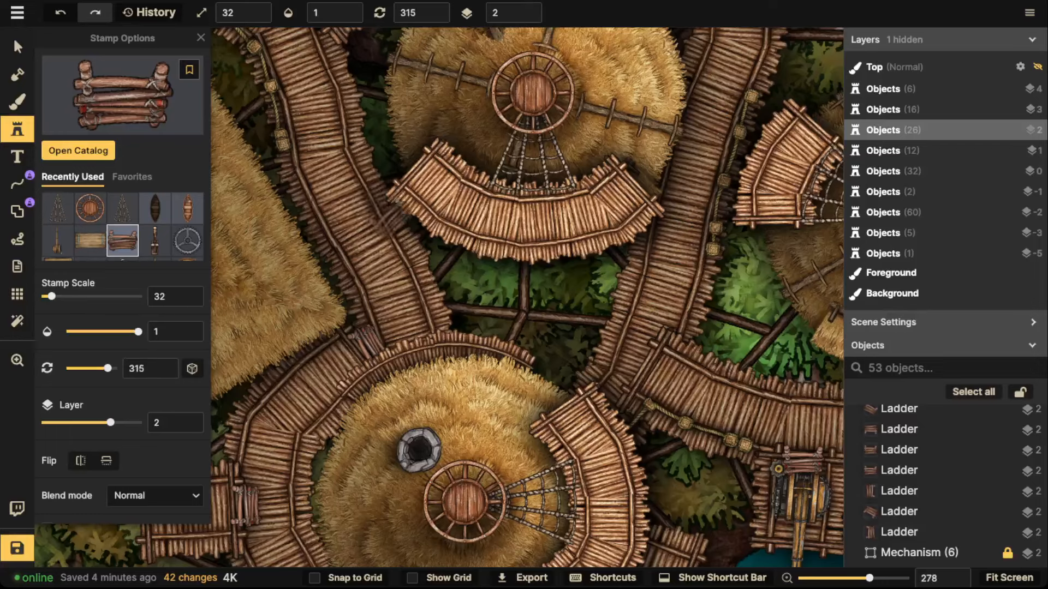
scroll(388, 221, "up", 2)
left_click(404, 218)
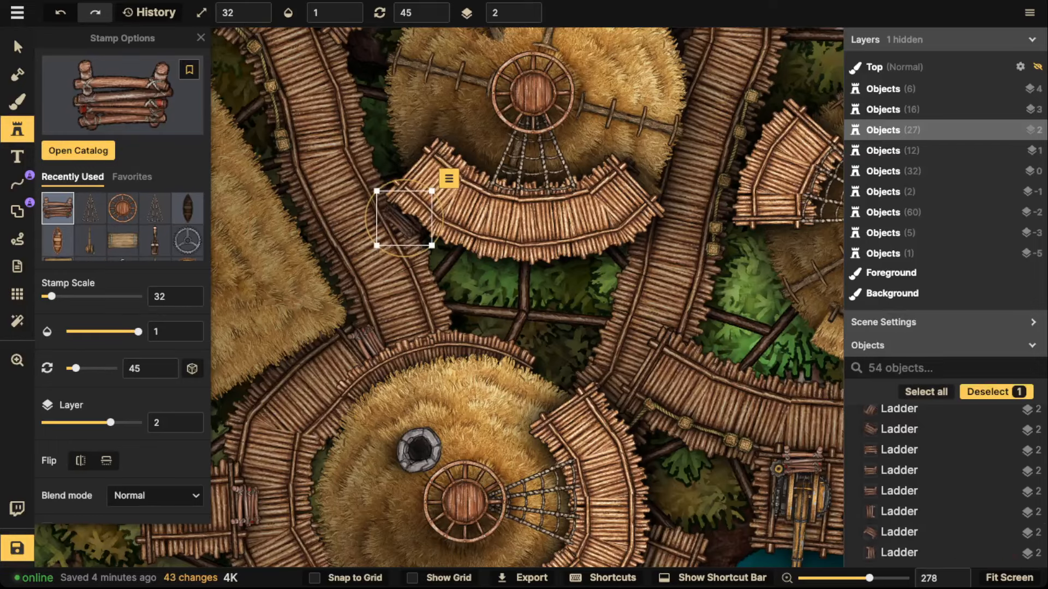
left_click(528, 8)
left_click(528, 8)
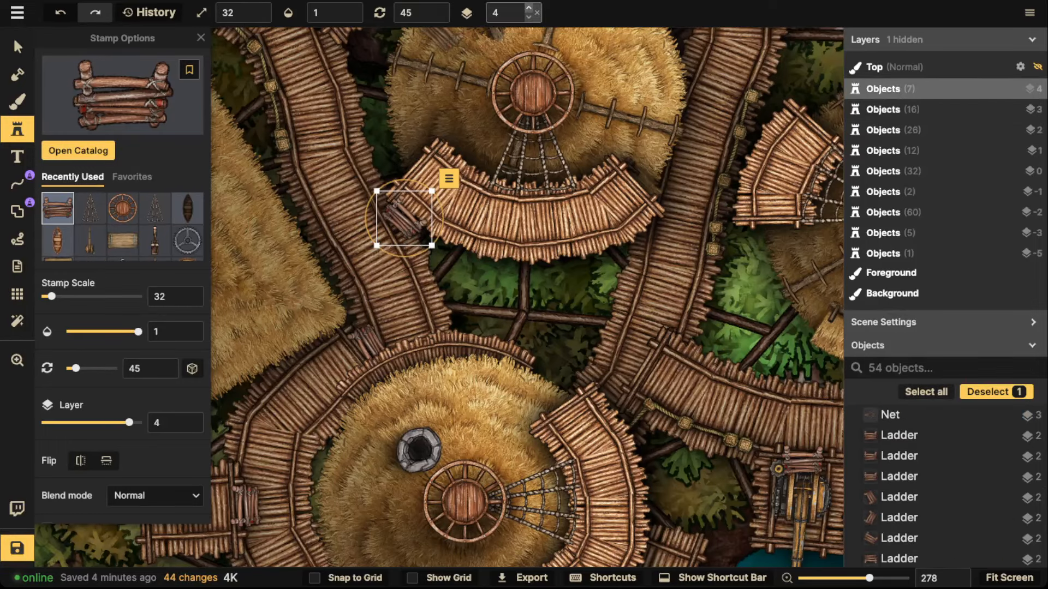
Place a ladder rotated 315° at the eastern end of the central round roof's curved deck.
key("Escape")
scroll(660, 229, "down", 4)
scroll(653, 233, "down", 2)
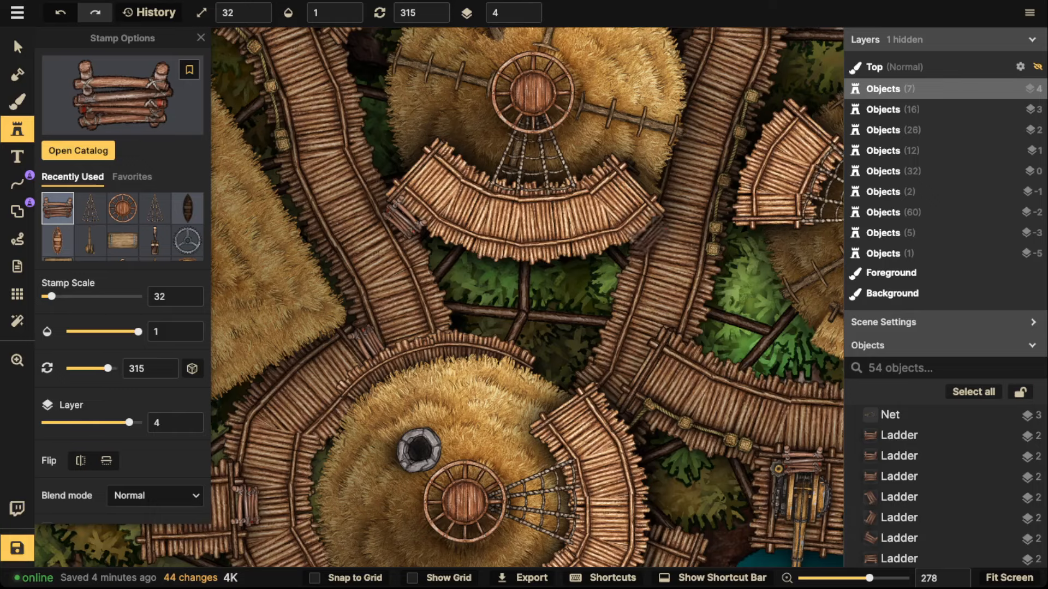
left_click(651, 234)
scroll(651, 235, "down", 2)
Place a ladder rotated 345° at the southern end of the eastern deck on the round roof with two decks.
left_click_drag(652, 234, 251, 228)
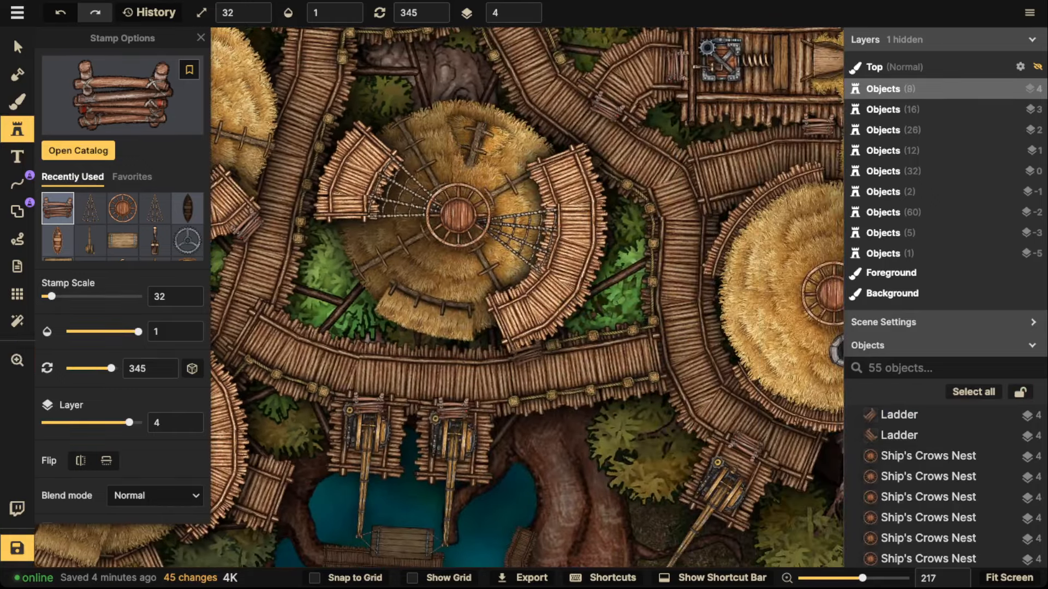
left_click(527, 353)
left_click_drag(696, 264, 341, 335)
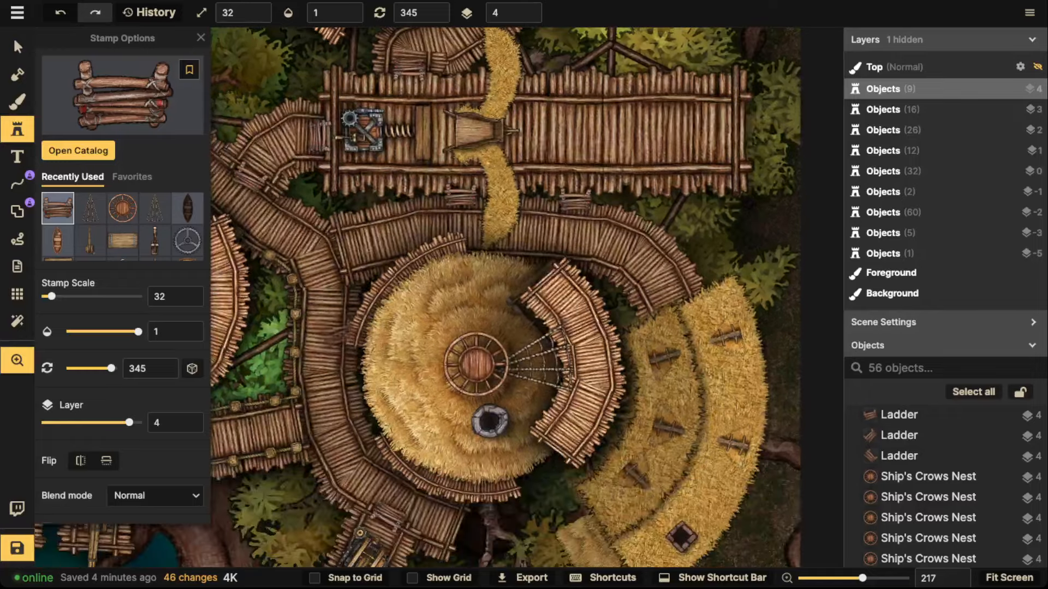
Place a ladder rotated 195° between the northern end of the southeastern roof's deck and the walkway.
left_click_drag(590, 431, 561, 440)
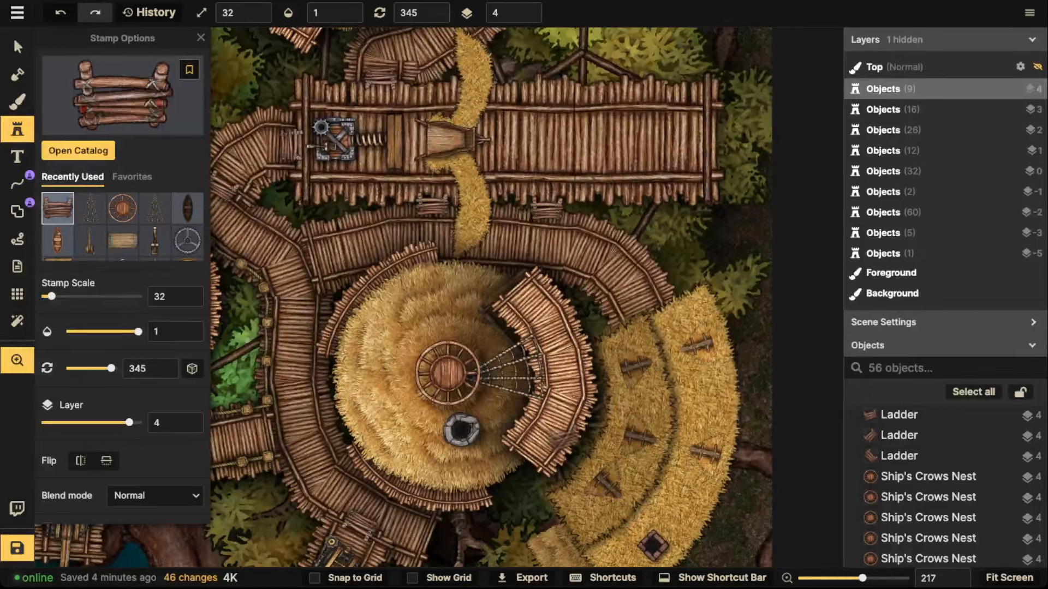
scroll(554, 235, "down", 1)
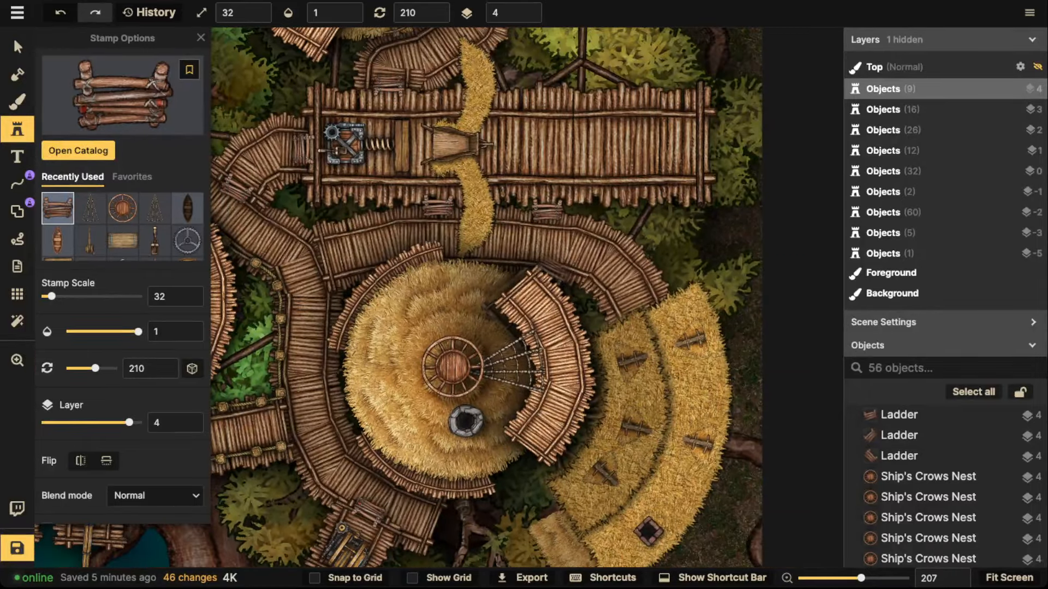
left_click(539, 267)
left_click_drag(539, 267, 538, 271)
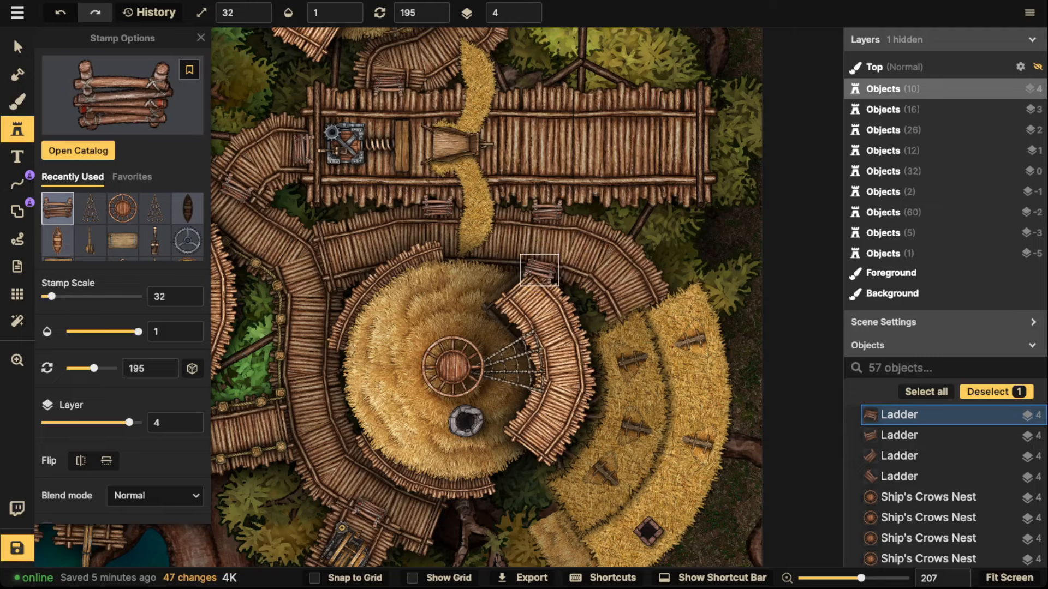
Place an unrotated ladder at the middle of the southern edge of the large rectangular roof's long deck.
left_click_drag(523, 202, 765, 520)
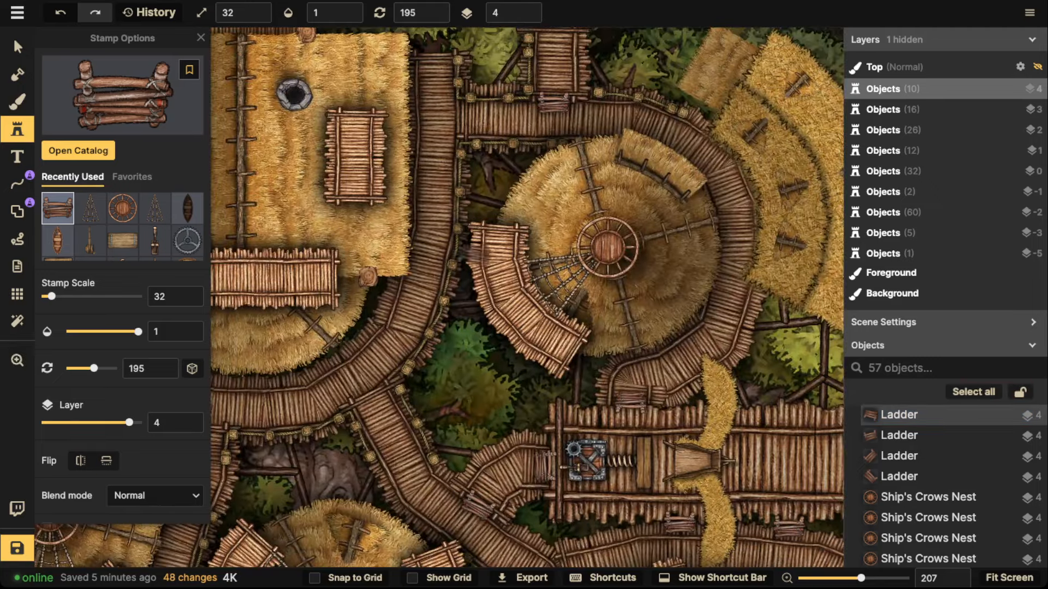
left_click_drag(479, 260, 755, 273)
scroll(539, 339, "up", 1)
scroll(520, 339, "up", 2)
scroll(512, 336, "down", 2)
scroll(506, 332, "up", 14)
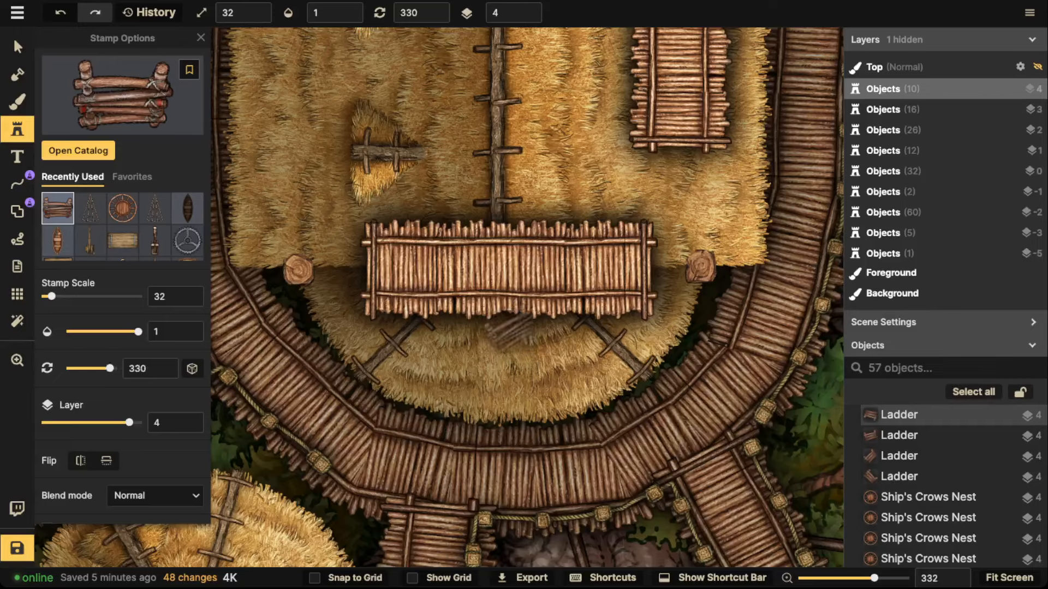
scroll(504, 324, "down", 1)
left_click(503, 325)
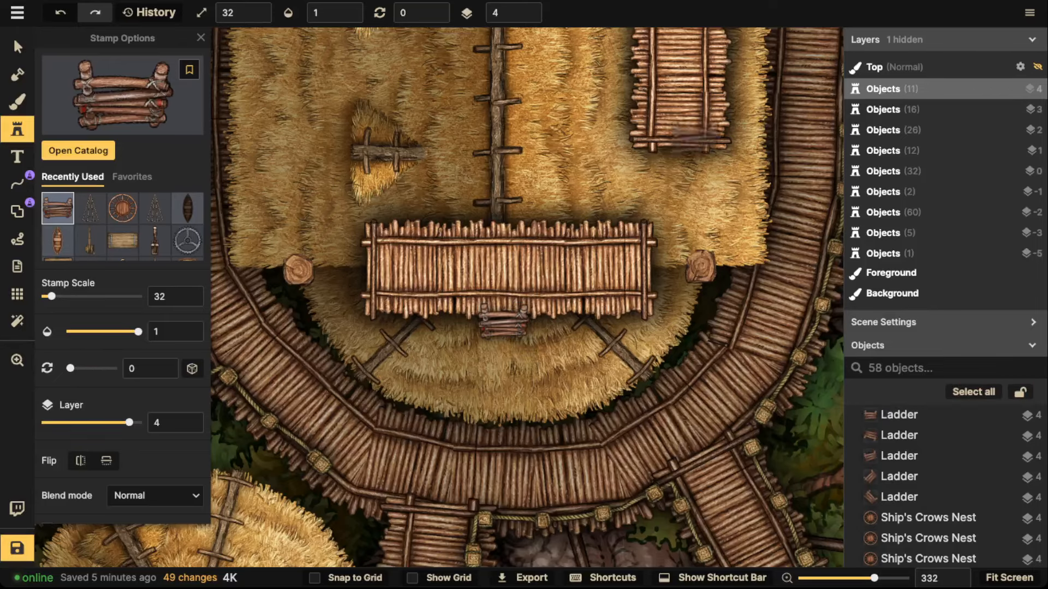
Place a ladder rotated 90° on the western side of the small deck on the large rectangular roof.
left_click_drag(682, 152, 638, 194)
scroll(636, 197, "up", 6)
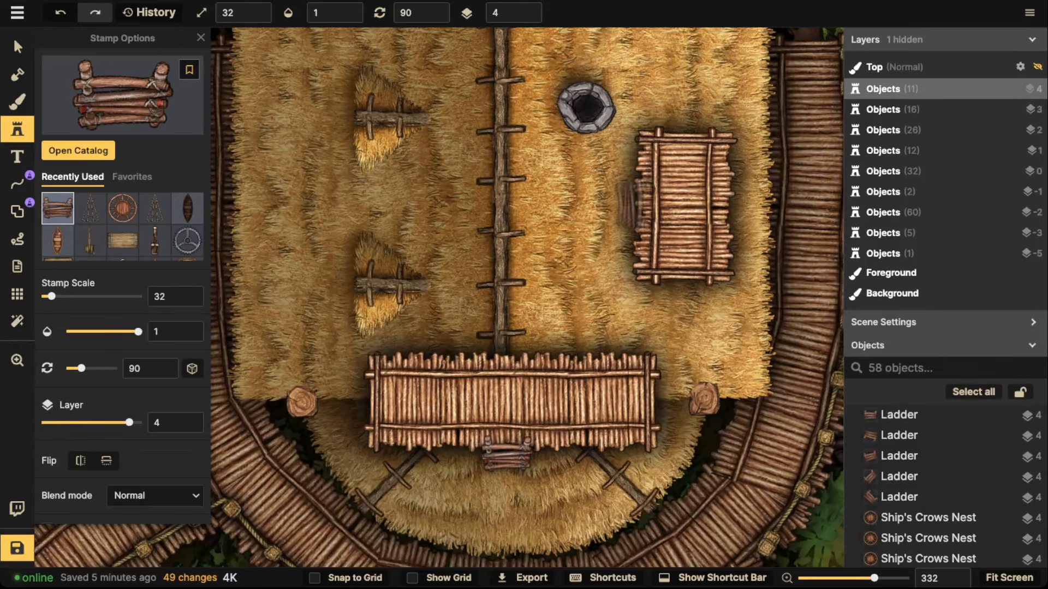
left_click(631, 206)
Place a ladder rotated 15° between the northwestern round roof's curved deck and the walkway southwest of it, then stop stamping.
scroll(577, 191, "down", 3)
left_click_drag(567, 203, 708, 157)
left_click_drag(328, 229, 703, 163)
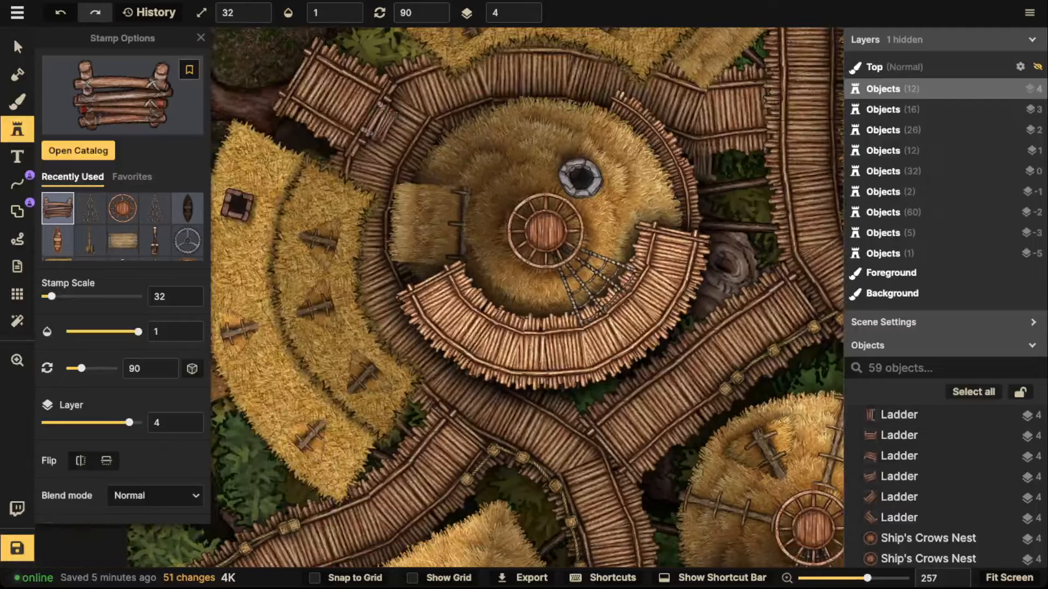
left_click_drag(527, 359, 570, 295)
scroll(524, 313, "down", 4)
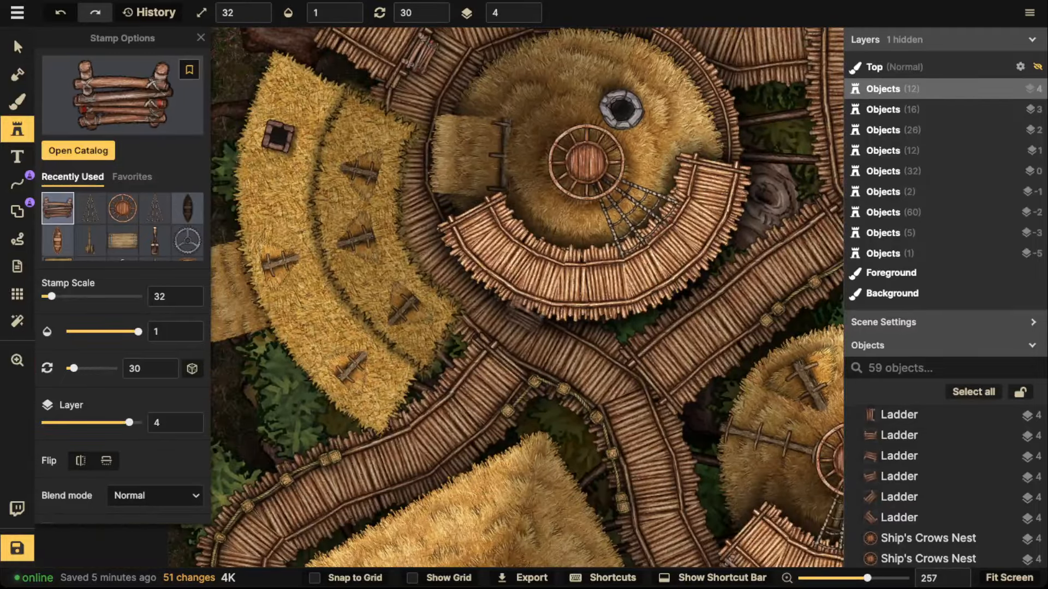
left_click(528, 312)
scroll(469, 246, "down", 3)
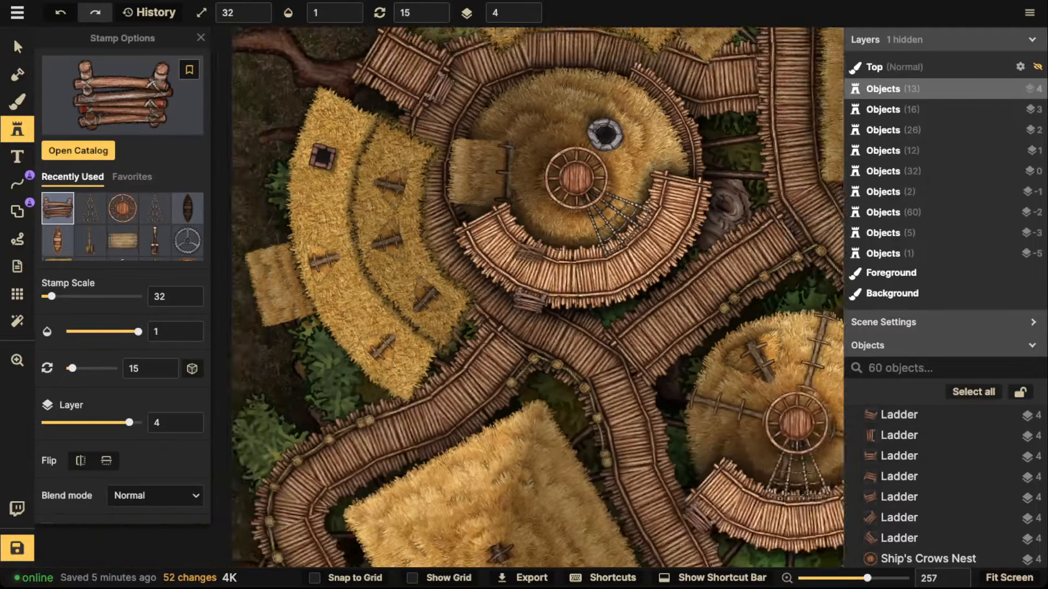
left_click_drag(457, 356, 439, 244)
left_click(17, 46)
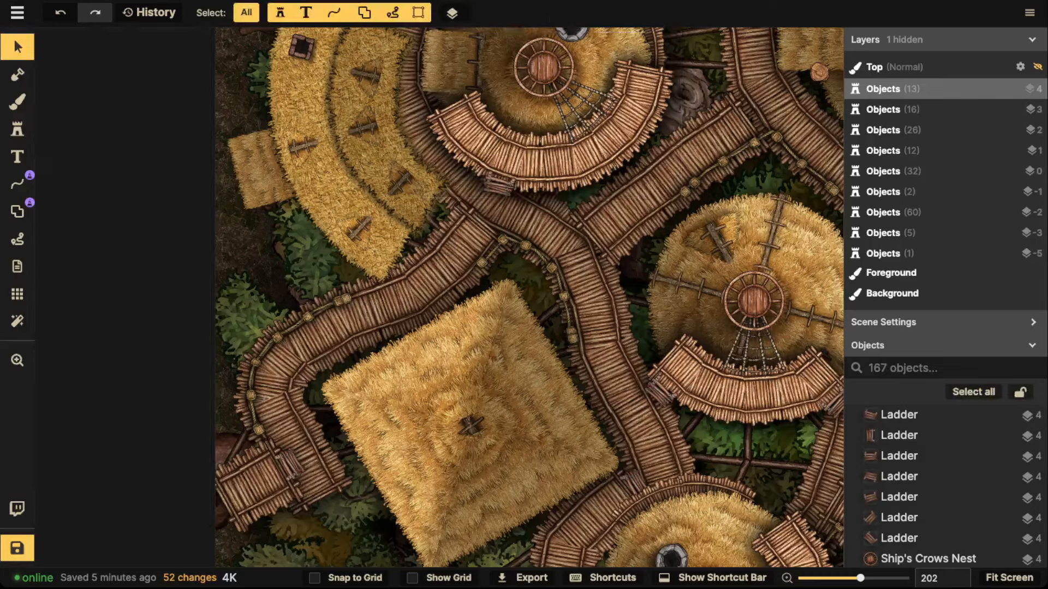
Nudge the northwestern round roof's curved deck slightly northeast and realign the access ladder at its southern edge.
left_click_drag(524, 164, 533, 153)
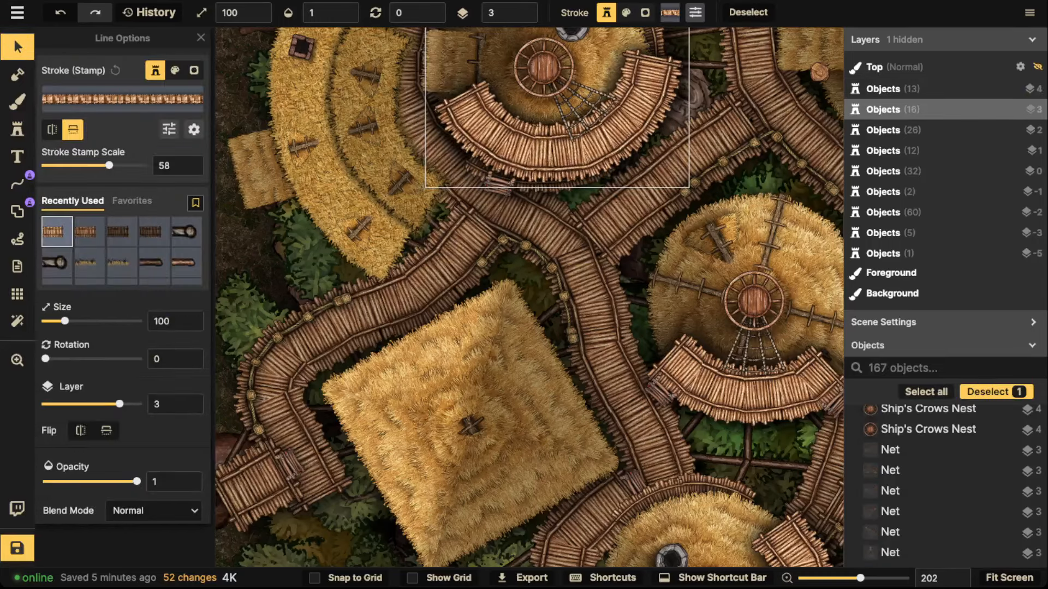
left_click(502, 182)
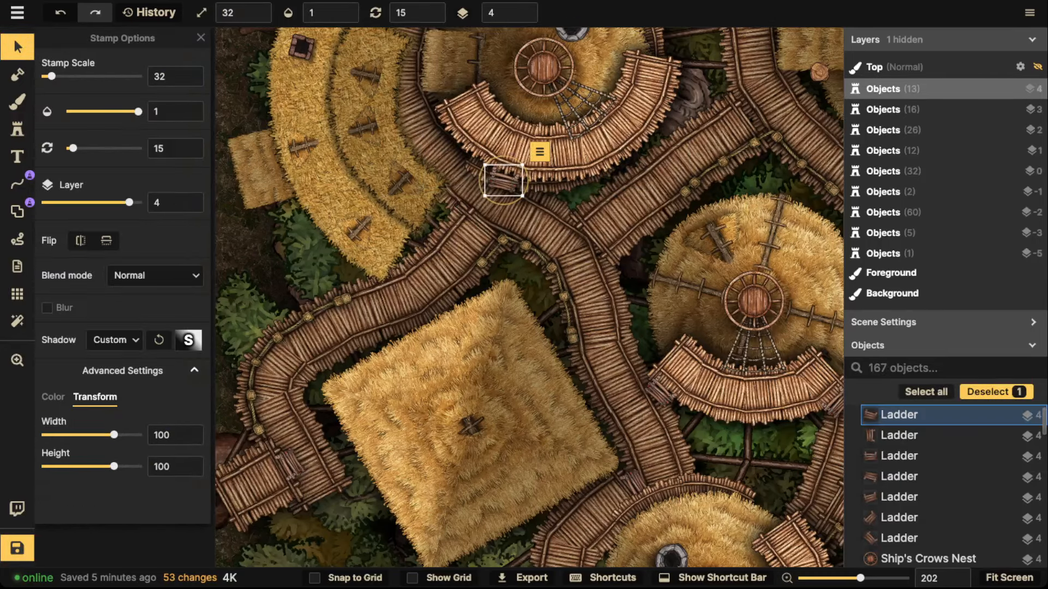
left_click(556, 158)
left_click_drag(557, 158, 556, 164)
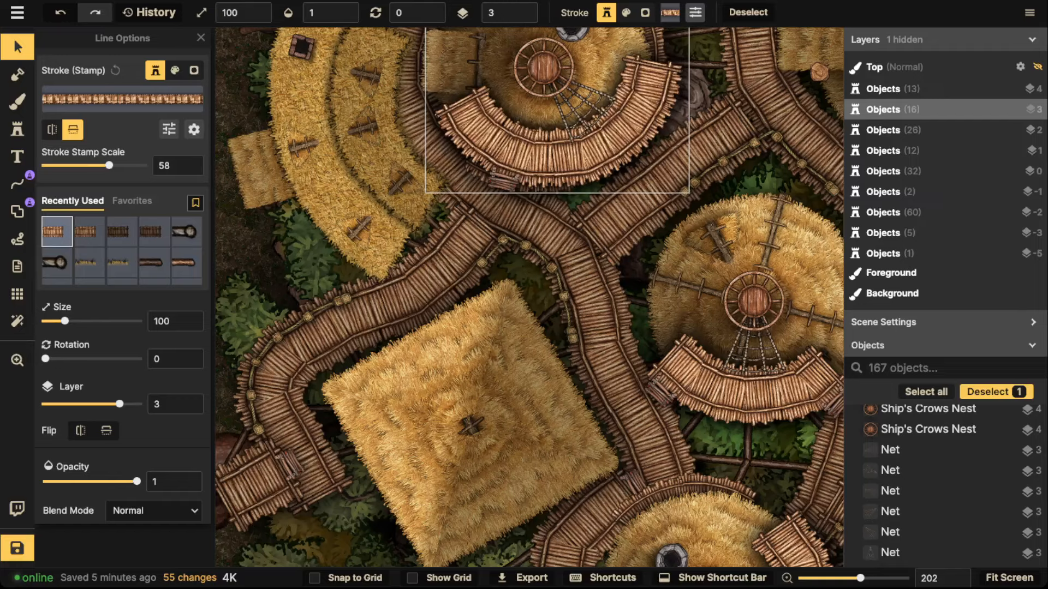
key("Escape")
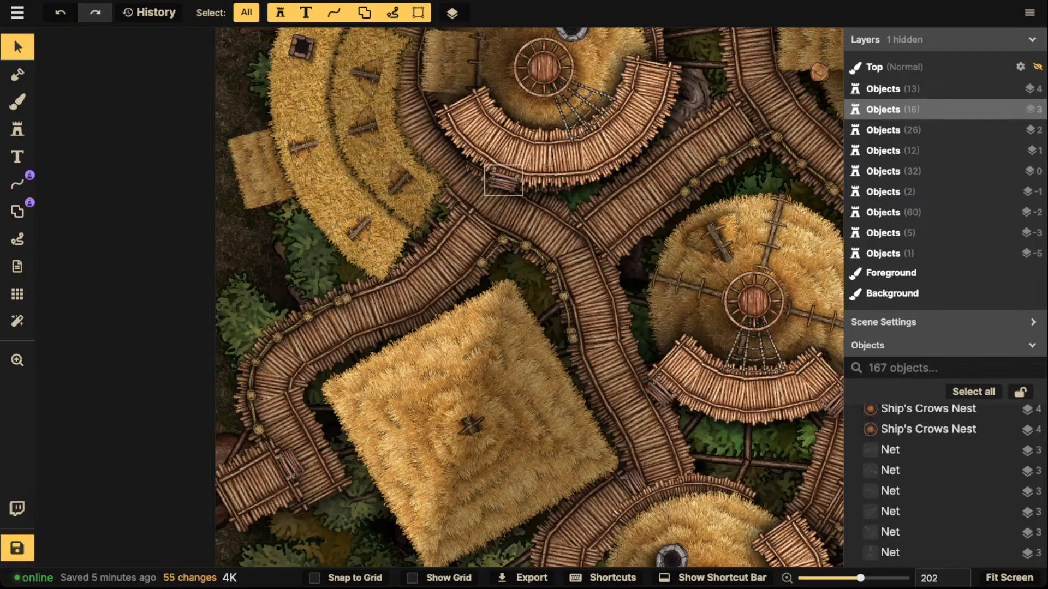
left_click(503, 181)
key("Escape")
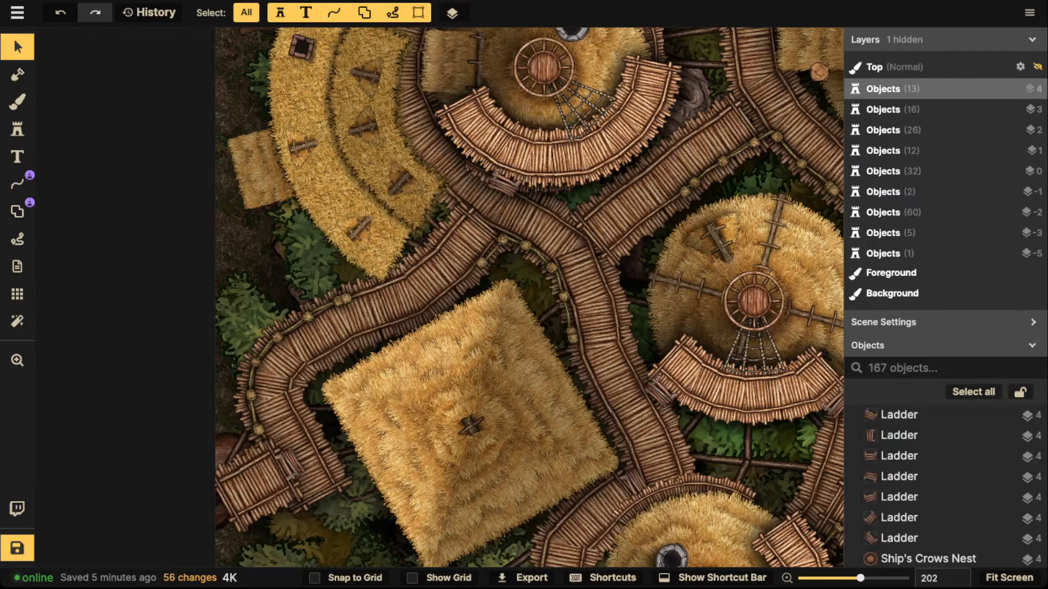
Place a ladder rotated 221° between the northern end of the southwestern round roof's curved deck and the walkway.
left_click(17, 129)
key("space")
left_click_drag(545, 382, 298, 189)
left_click_drag(647, 402, 590, 261)
scroll(508, 334, "up", 1)
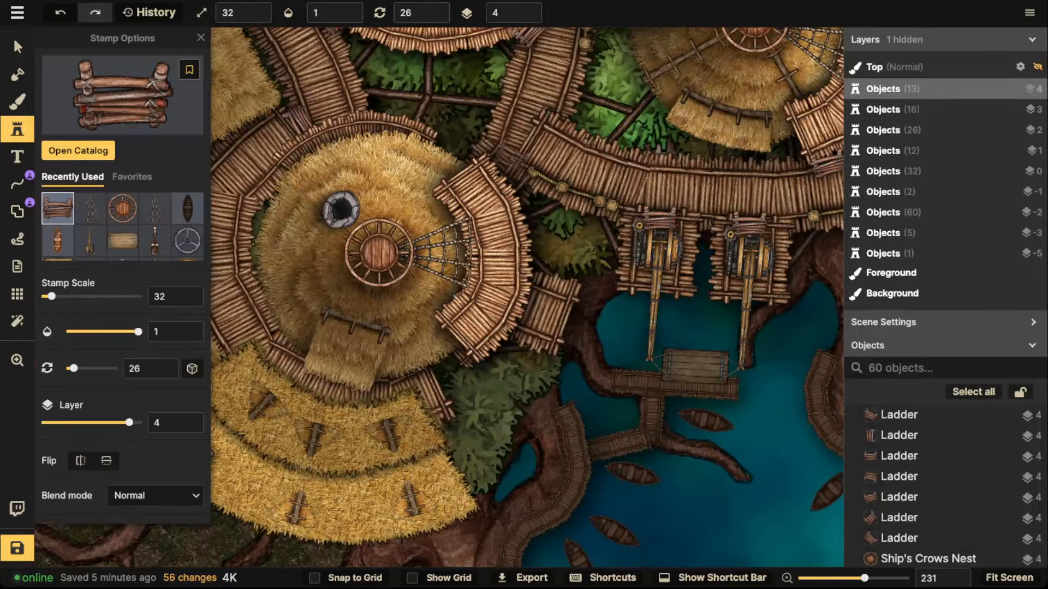
left_click(501, 159)
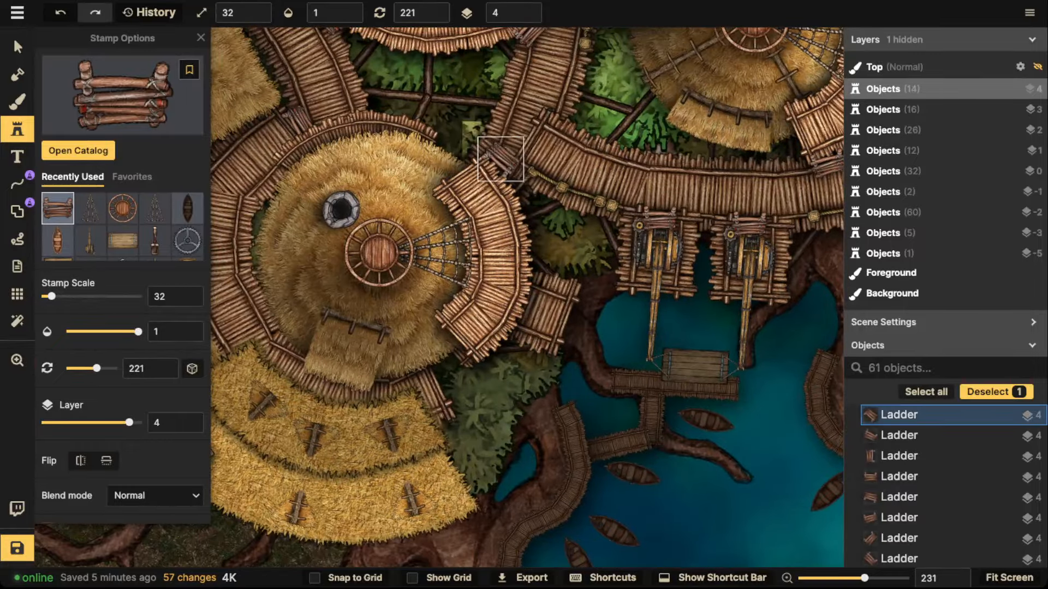
key("Escape")
Search the stamp catalog for "ladder" and pick the long rung ladder from the Sea: Pirate Ships pack.
scroll(491, 184, "down", 3)
key("space")
left_click_drag(758, 126, 421, 402)
key("space")
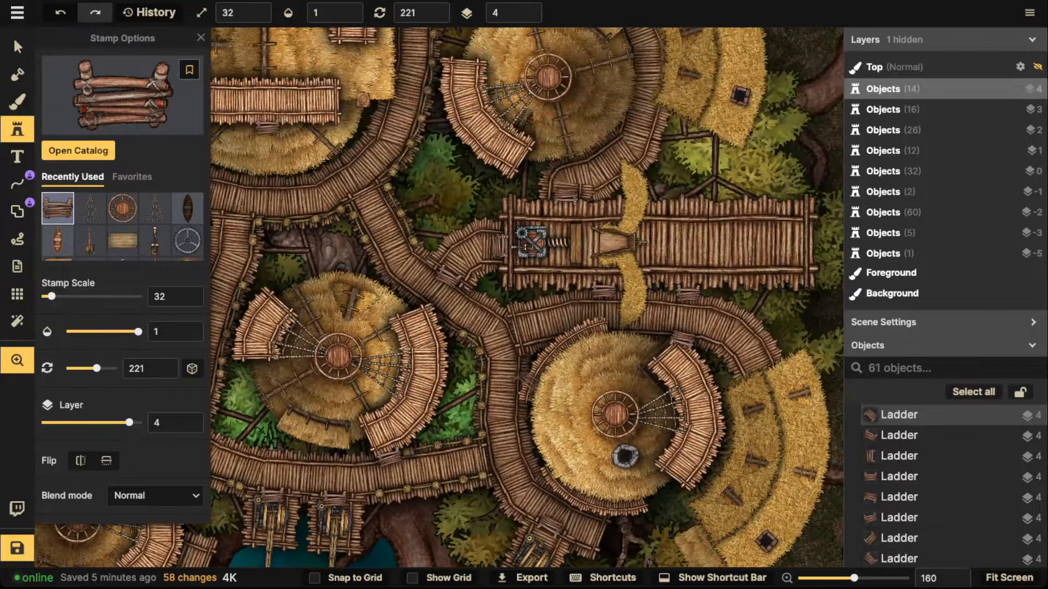
left_click_drag(525, 378, 819, 511)
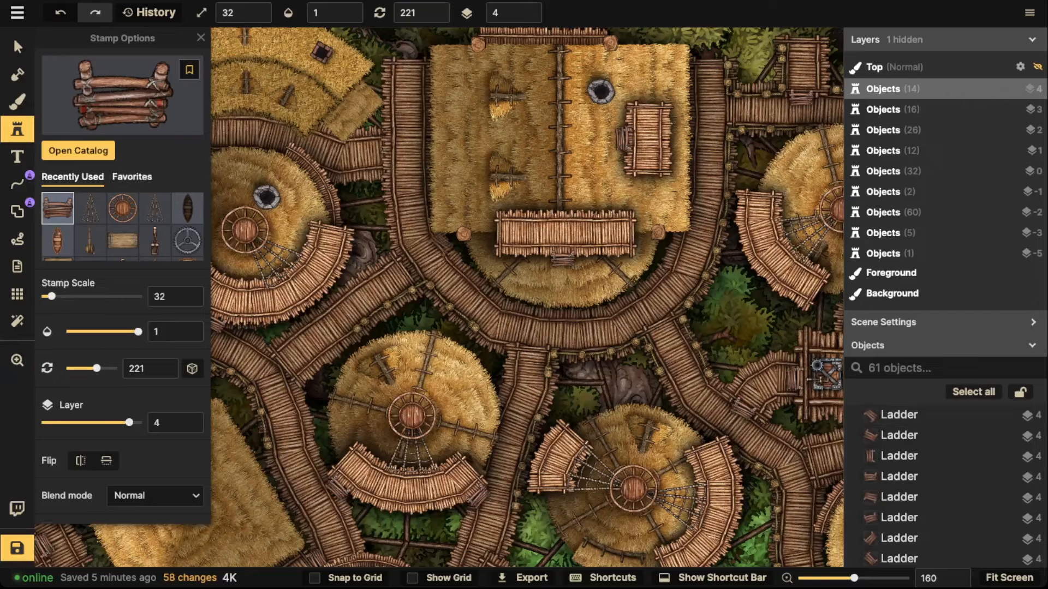
left_click(120, 104)
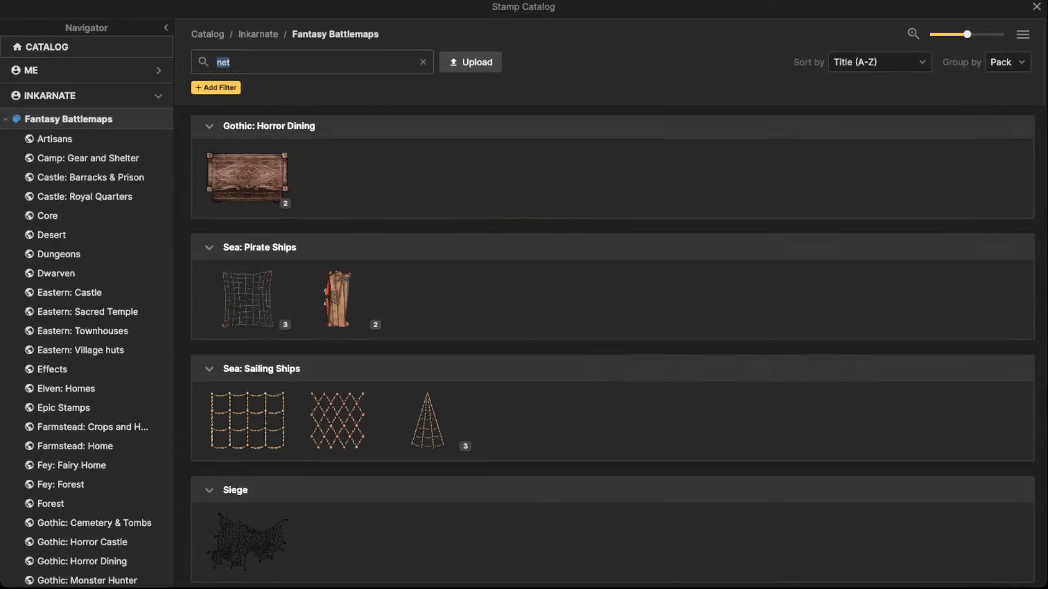
left_click(217, 61)
type("ladder")
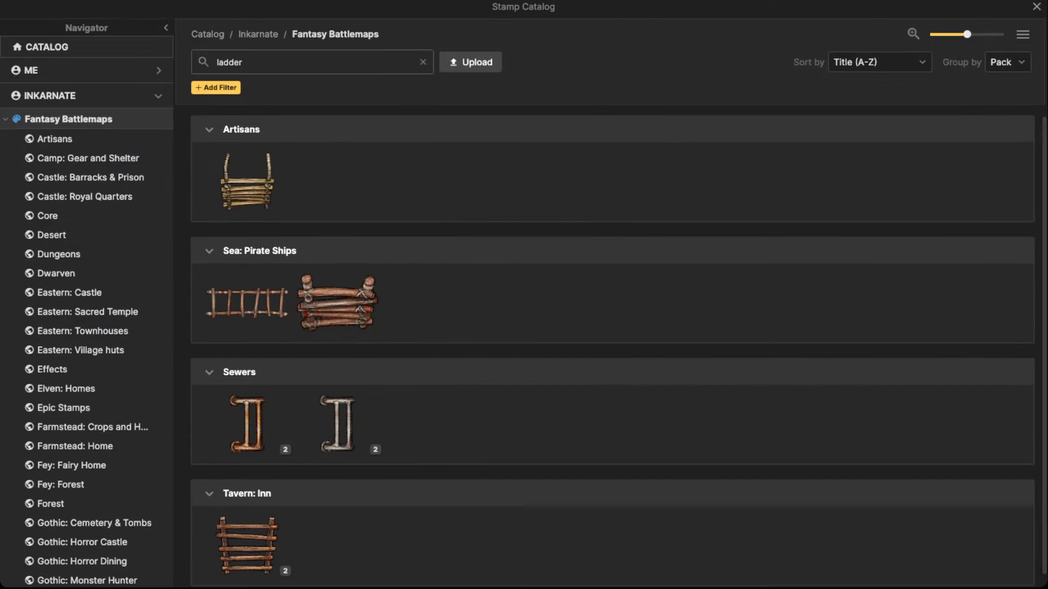
left_click(246, 303)
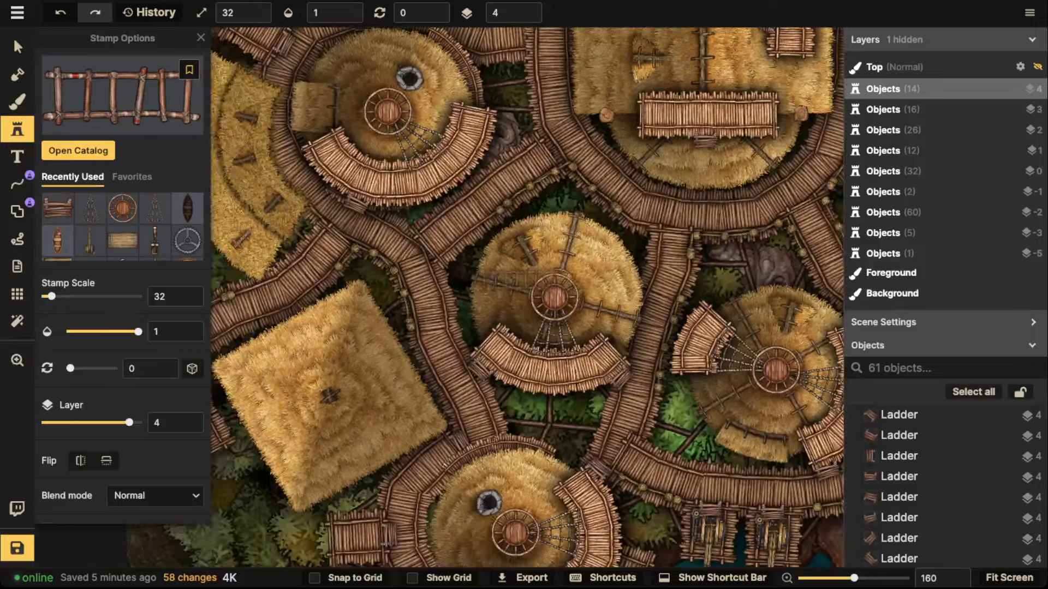
Place the long ladder at scale 52, rotated 285°, from the west-central round roof's curved deck to the southwestern round roof.
left_click_drag(515, 280, 488, 277)
key("]")
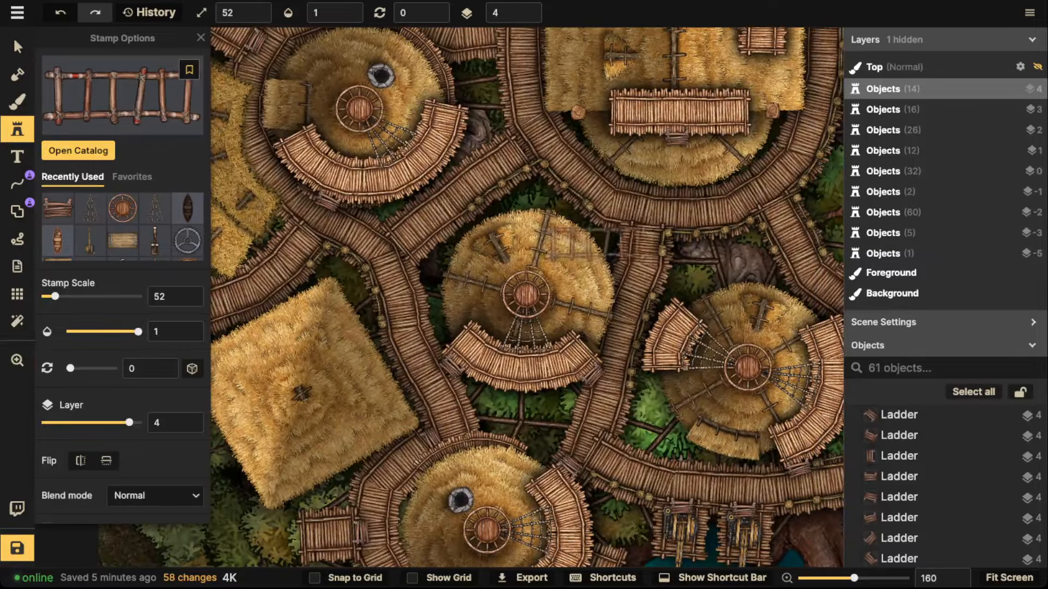
left_click_drag(584, 244, 622, 107)
scroll(539, 282, "up", 4)
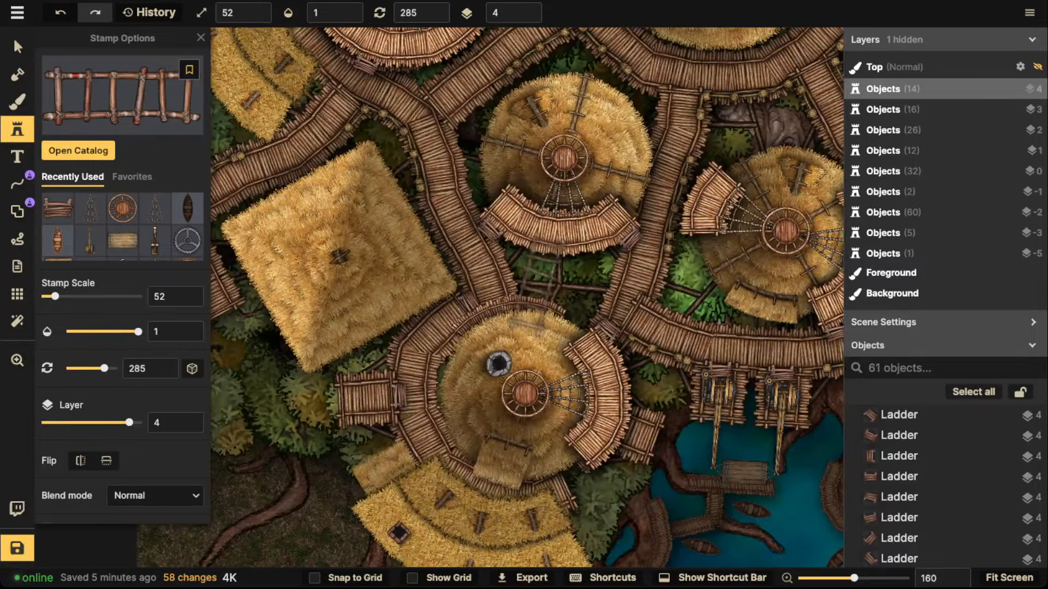
left_click(537, 289)
key("Escape")
Bridge the east-central round roof's large curved deck and the southeastern round roof with a ladder at scale 62, turned to 12°.
scroll(523, 269, "down", 1)
left_click_drag(596, 153, 276, 149)
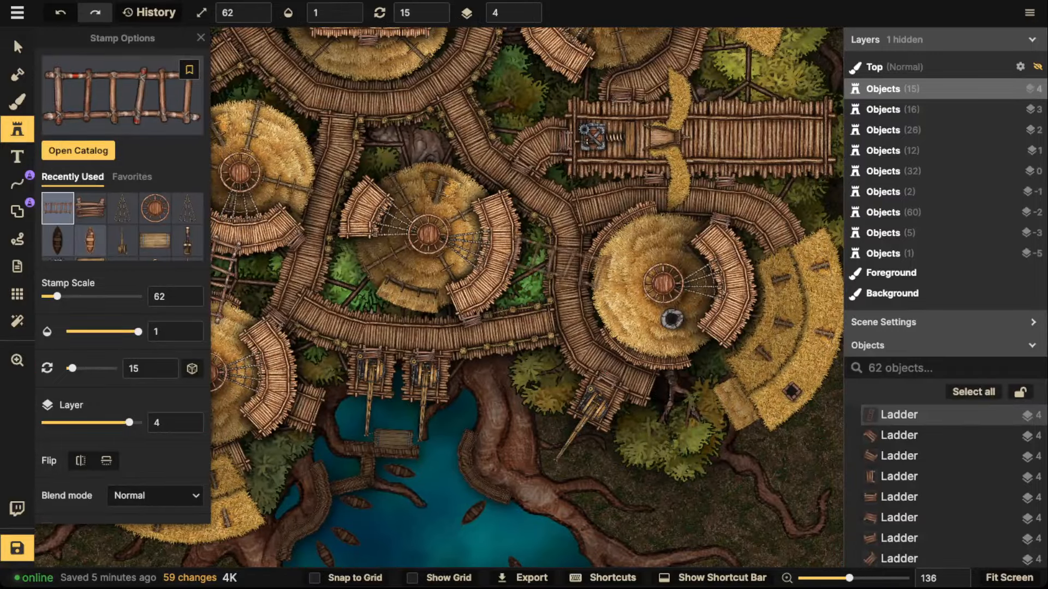
left_click(557, 264)
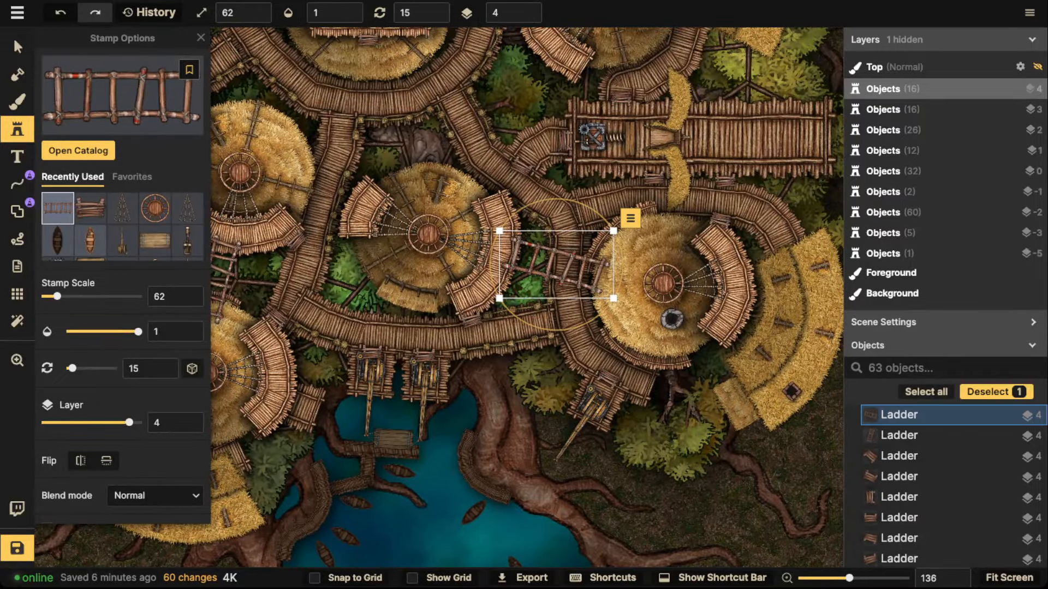
left_click_drag(620, 246, 619, 242)
left_click(697, 212)
Place a 12° ladder at scale 62 between the large rectangular roof's small deck and the northeastern round roof.
left_click_drag(697, 212, 686, 493)
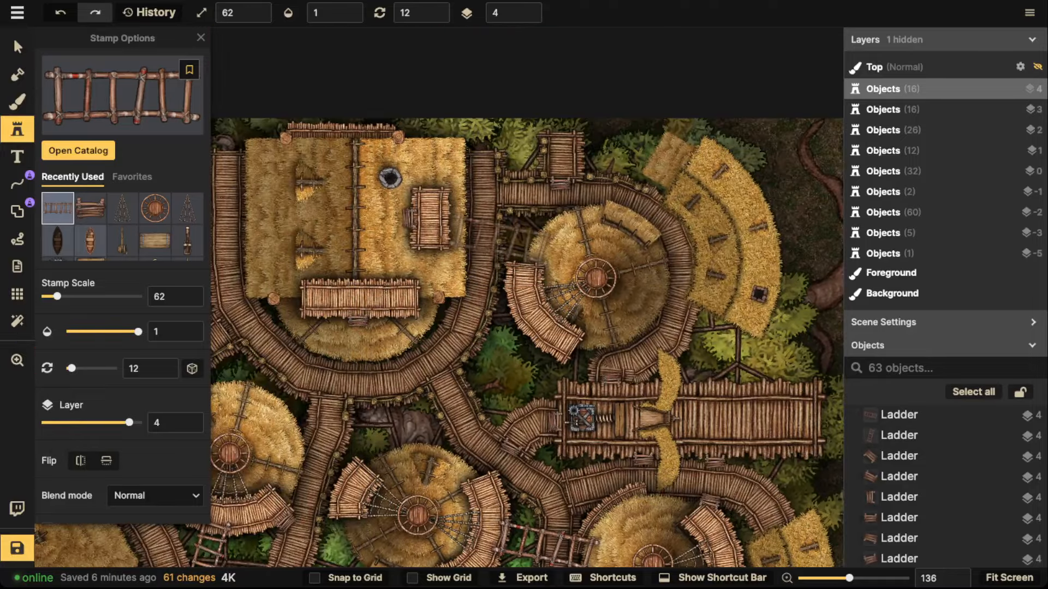
left_click(507, 235)
left_click(406, 225)
left_click_drag(394, 226, 646, 224)
Place a nearly vertical ladder at scale 52 between the northern curved hay roof and the northwestern round roof.
scroll(441, 248, "down", 1)
scroll(441, 249, "down", 1)
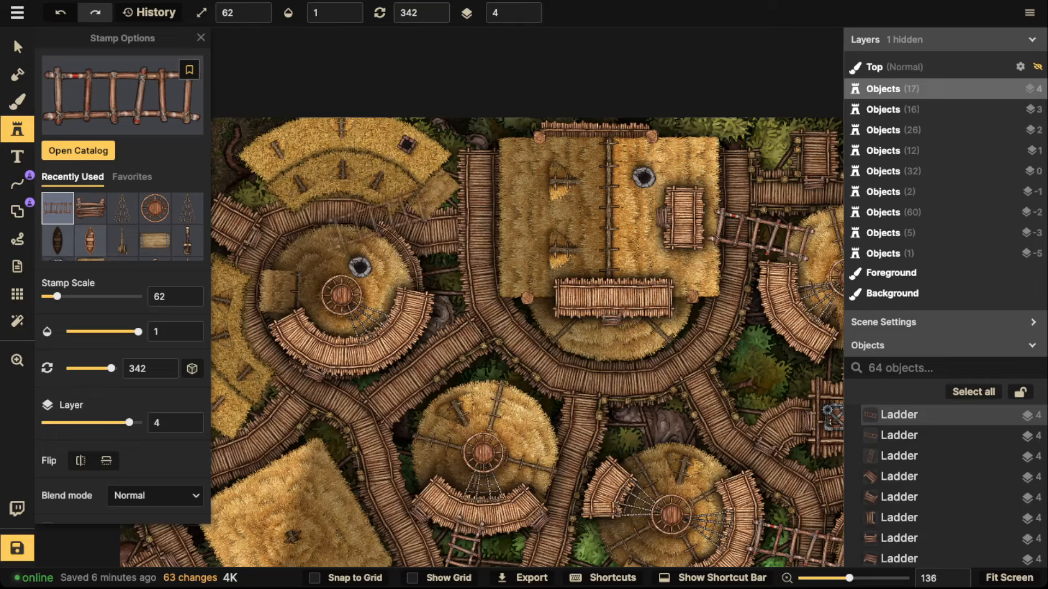
scroll(380, 228, "down", 6)
scroll(343, 207, "down", 2)
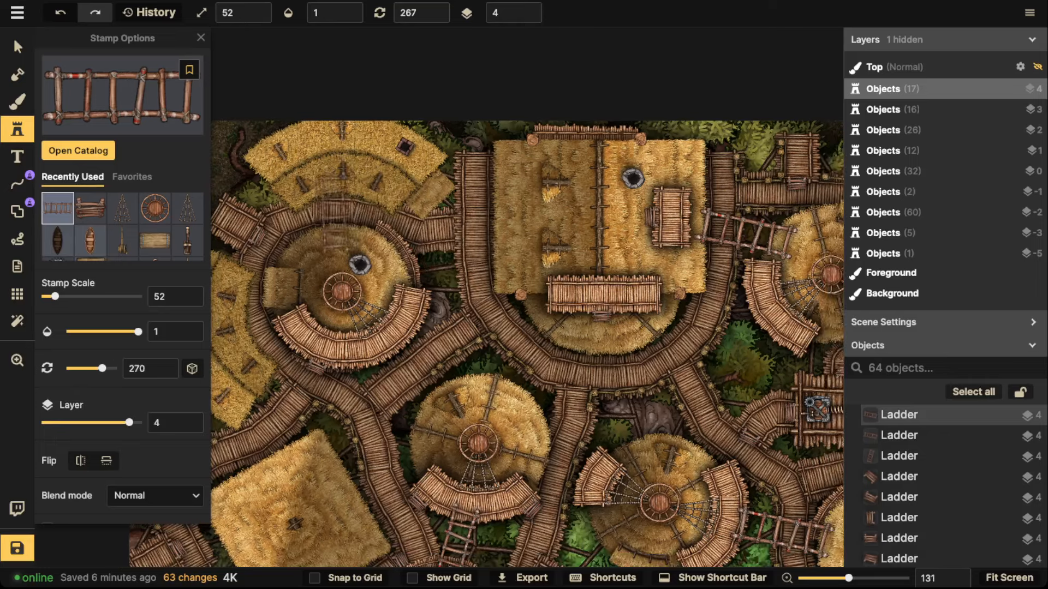
scroll(330, 211, "down", 1)
left_click(330, 210)
Place a ladder rotated 177° between the western curved hay roof and the northwestern round roof.
scroll(292, 159, "down", 2)
scroll(292, 158, "down", 1)
left_click_drag(292, 158, 447, 61)
scroll(424, 157, "down", 5)
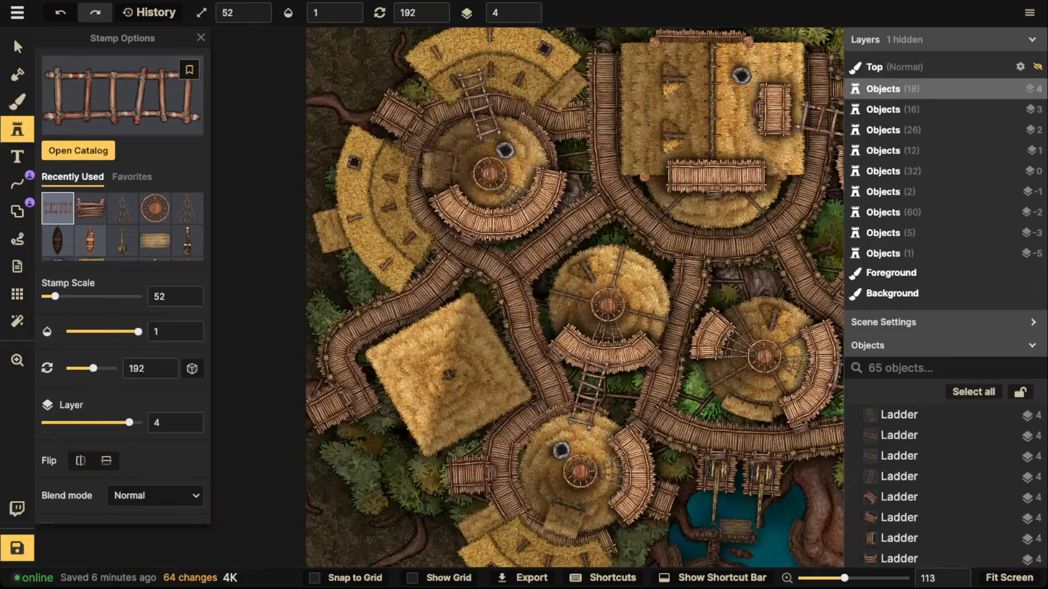
left_click(409, 172)
Place a ladder rotated 222° across the walkway between the square pyramid roof and the southwestern round roof.
left_click_drag(537, 252, 562, 120)
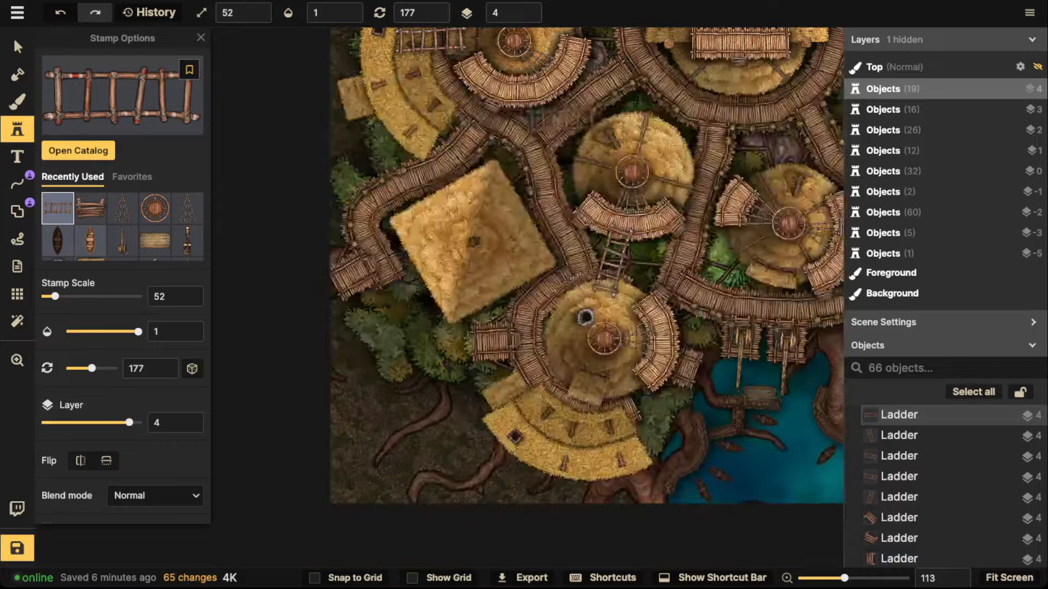
scroll(538, 268, "up", 1)
scroll(541, 285, "up", 2)
left_click(542, 287)
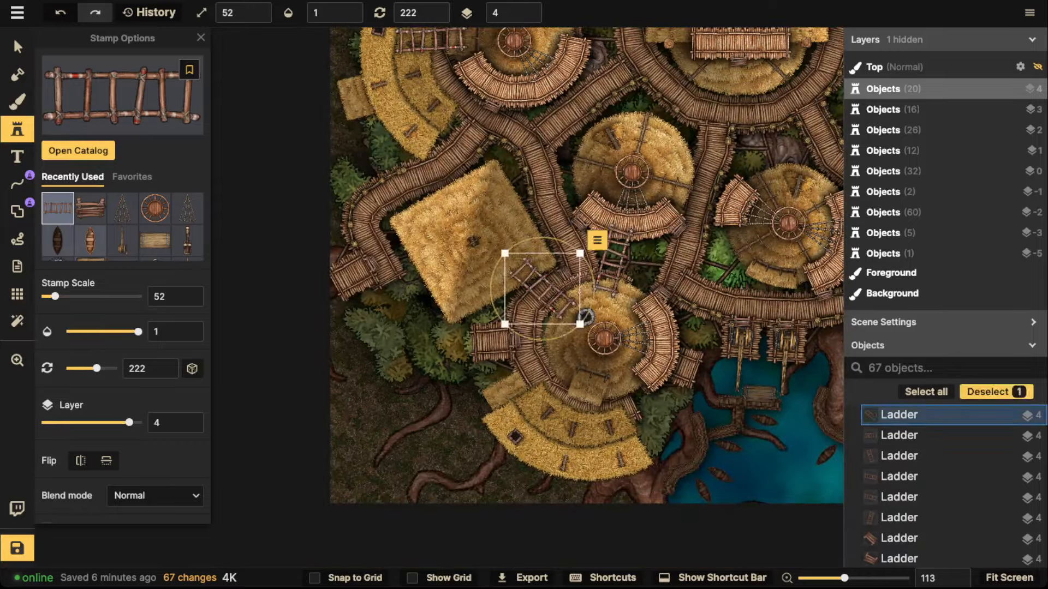
Place a ladder rotated 207° between the west-central round roof and the small curved deck of the round roof east of it.
scroll(478, 216, "down", 3)
left_click_drag(532, 273, 415, 311)
scroll(415, 322, "down", 2)
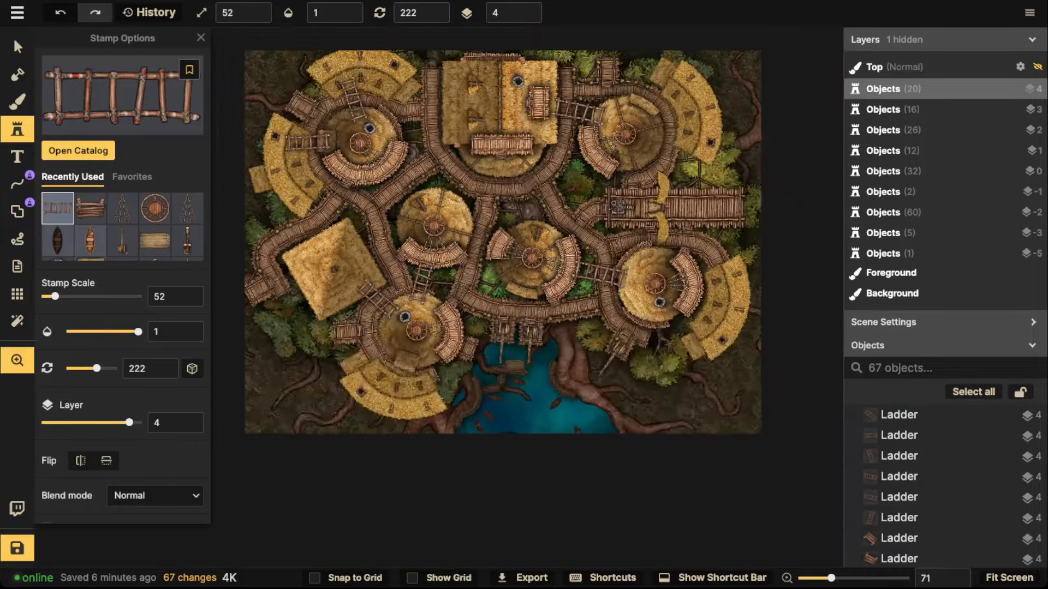
left_click_drag(534, 193, 551, 142)
scroll(562, 180, "up", 1)
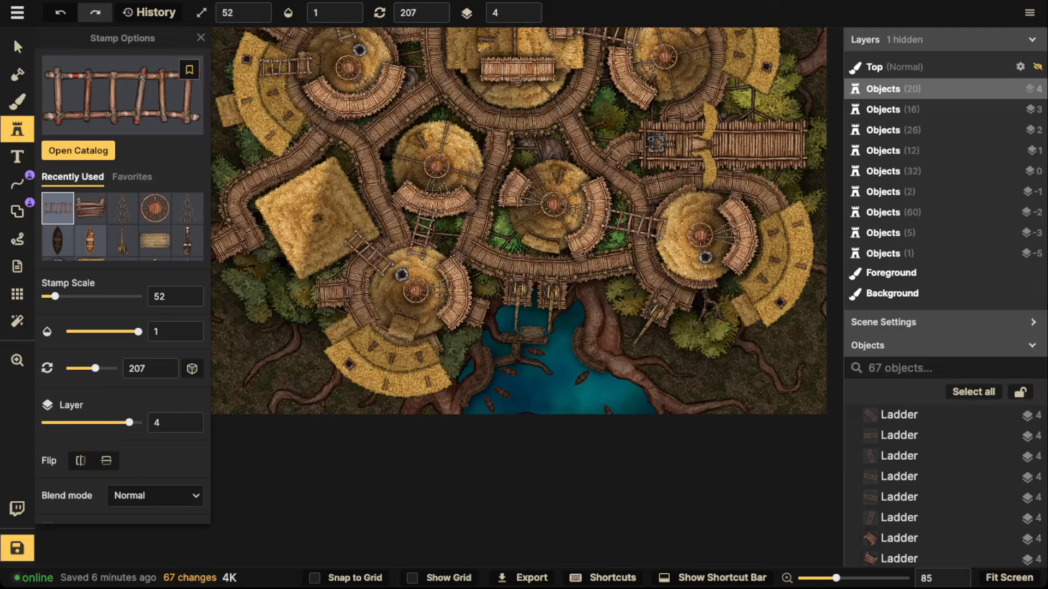
left_click(483, 178)
Turn the ladder between the two central round roofs to 198° and nudge it into place.
scroll(479, 223, "up", 1)
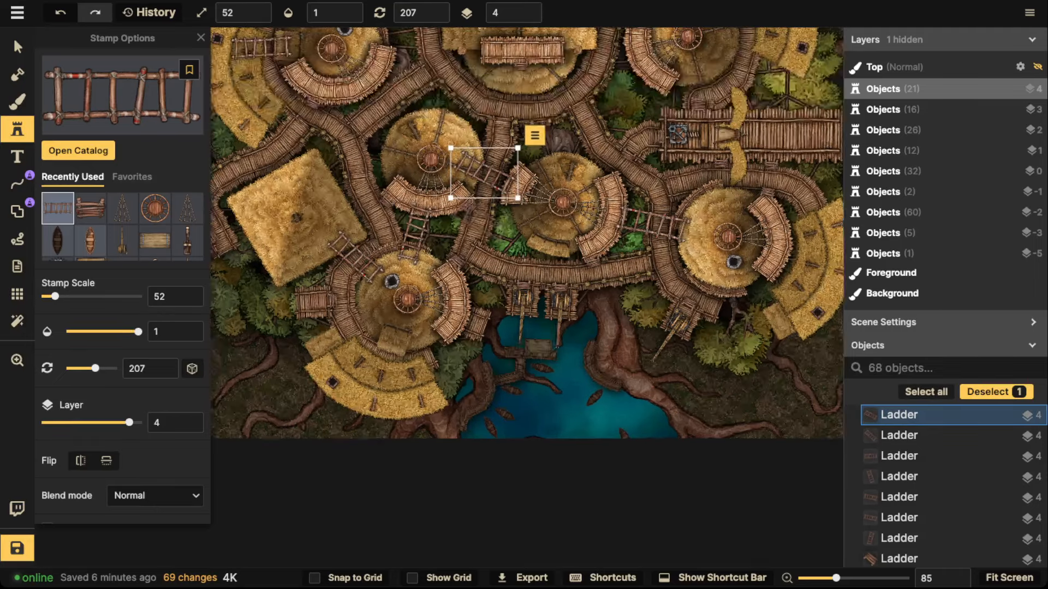
scroll(481, 217, "up", 2)
left_click_drag(480, 214, 489, 214)
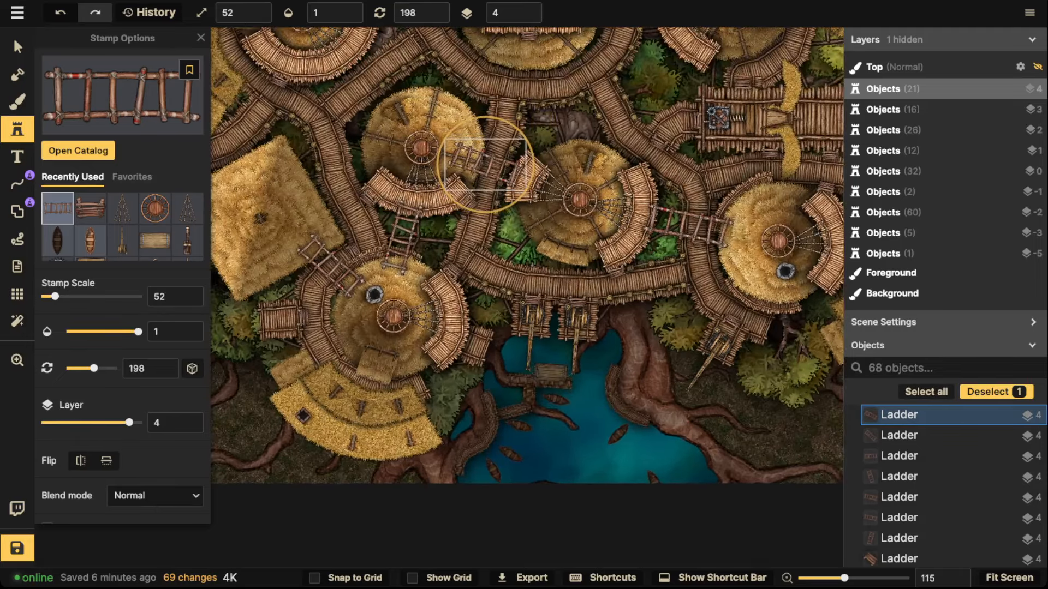
left_click_drag(485, 164, 487, 165)
key("Escape")
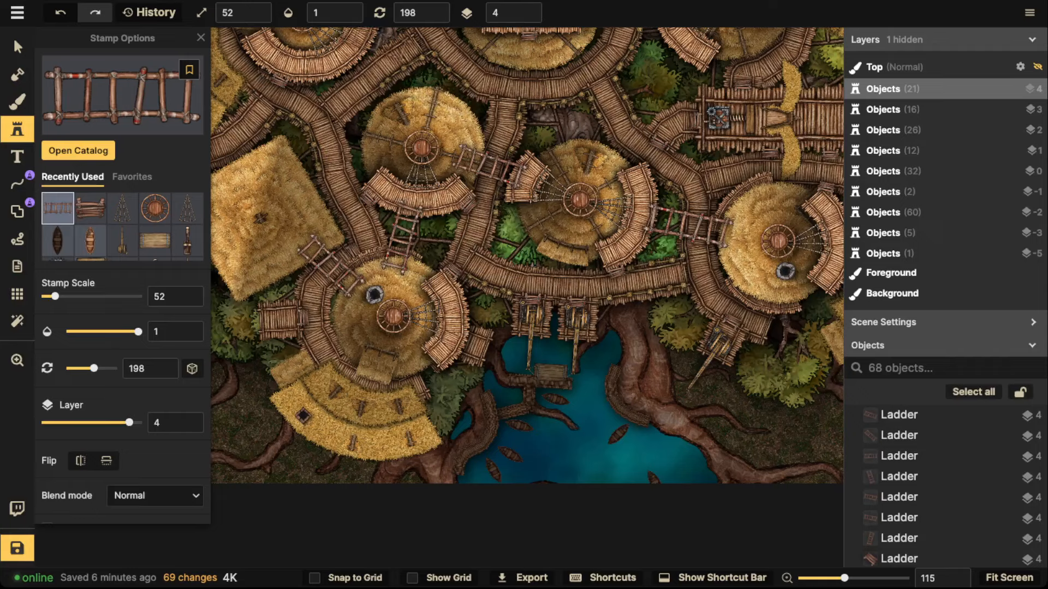
Stop stamping ladders and save the map.
left_click(17, 47)
scroll(322, 236, "down", 2)
scroll(328, 262, "down", 2)
left_click_drag(328, 262, 369, 374)
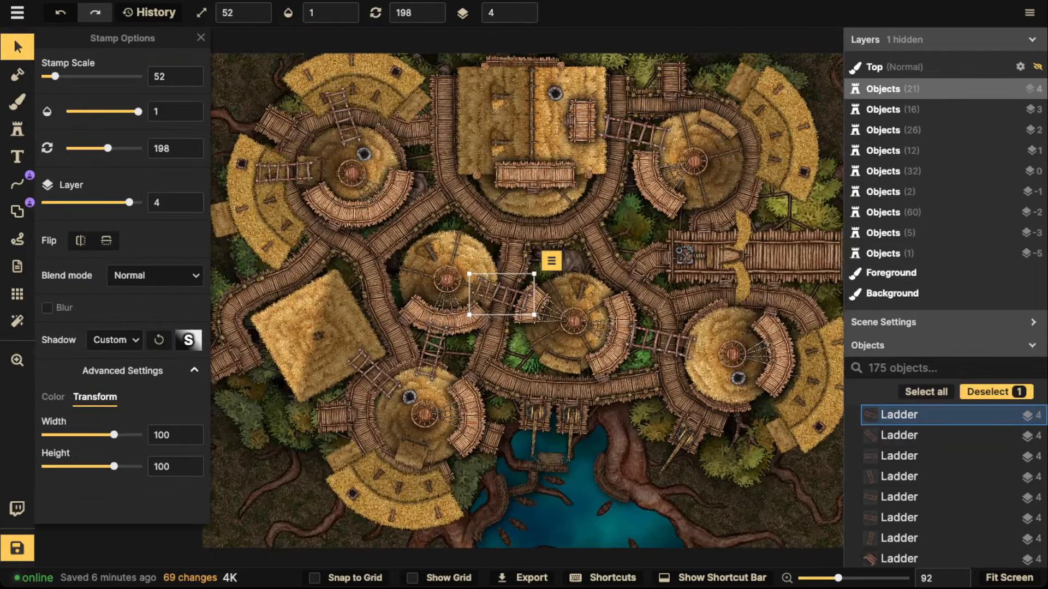
key("ctrl+s")
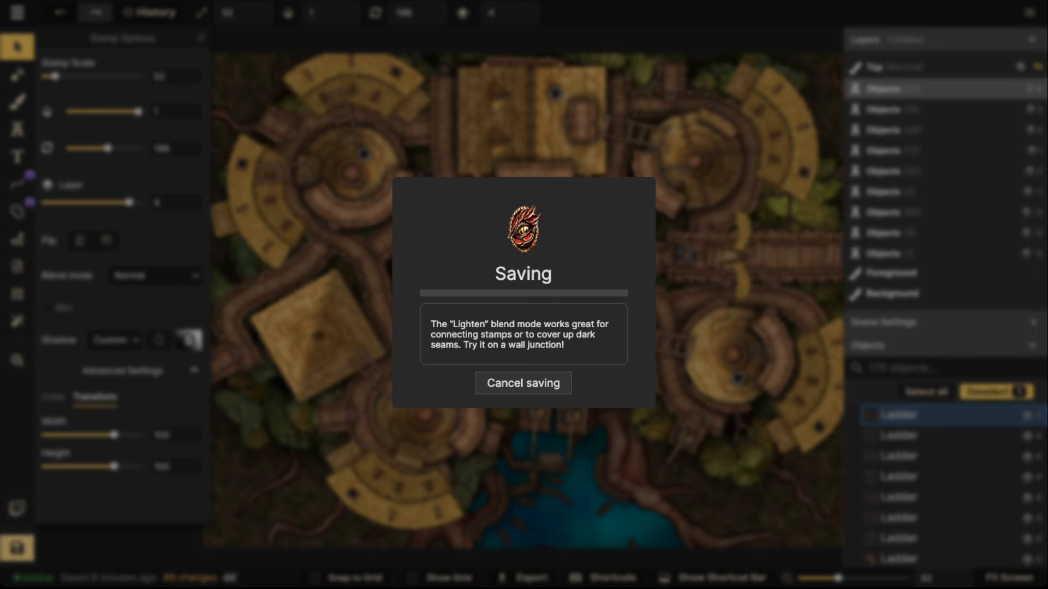
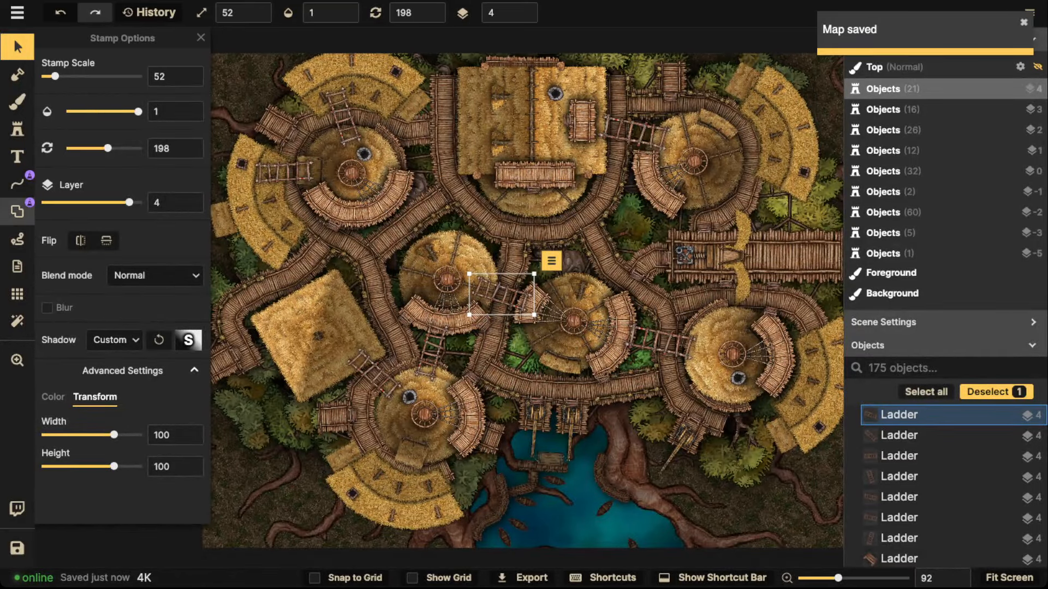
Pick up the rope stroke from the line on the crane's hanging platform and start the Pen line tool with it.
scroll(538, 461, "up", 3)
left_click(535, 459)
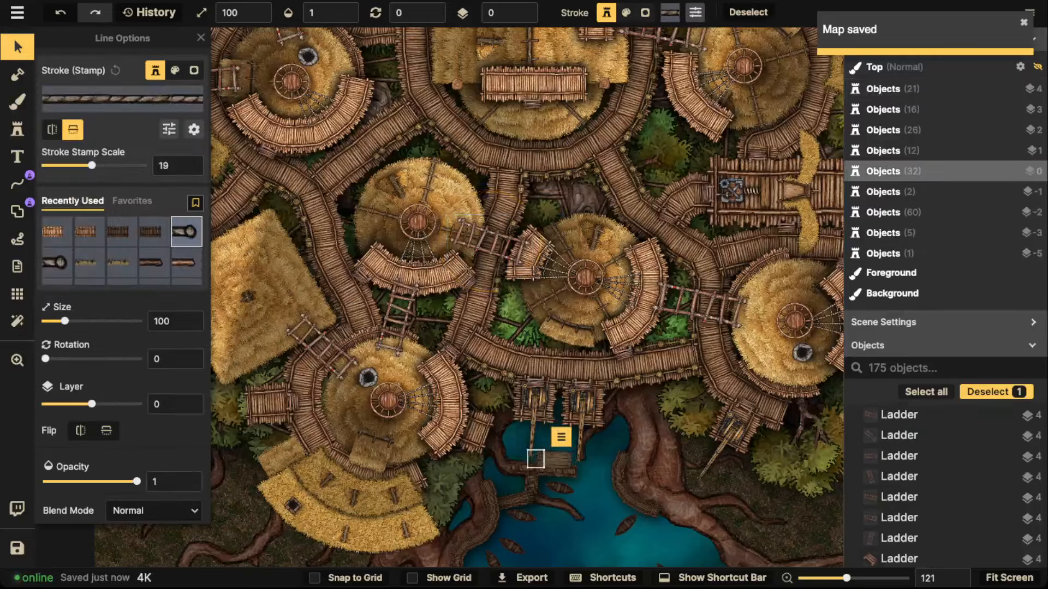
scroll(412, 396, "up", 2)
left_click(17, 184)
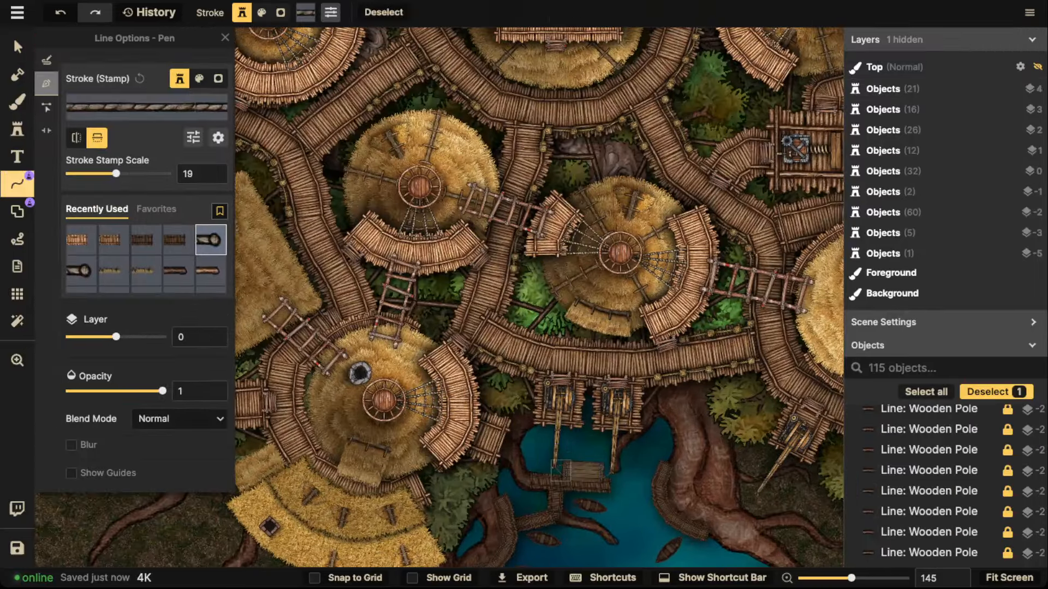
scroll(349, 324, "up", 3)
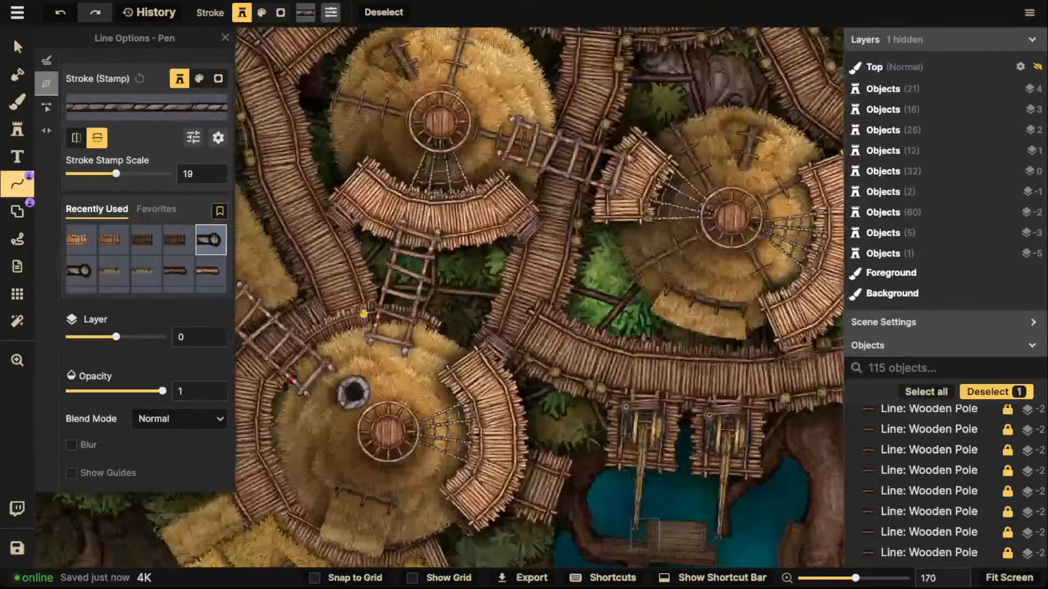
Set the rope line's stroke stamp scale to 33.
left_click_drag(120, 173, 125, 174)
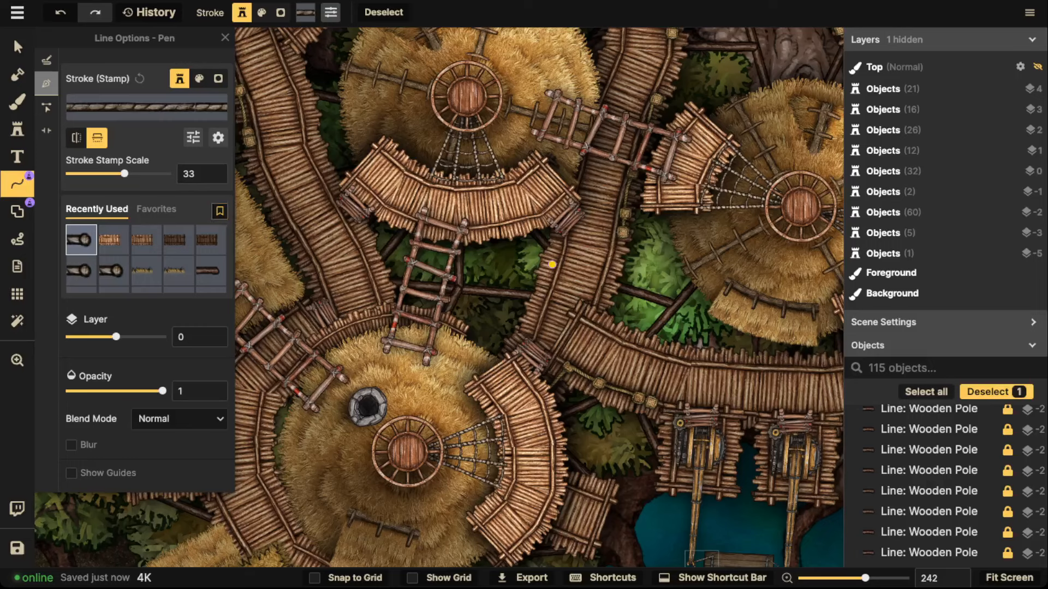
left_click(552, 264)
left_click(553, 264)
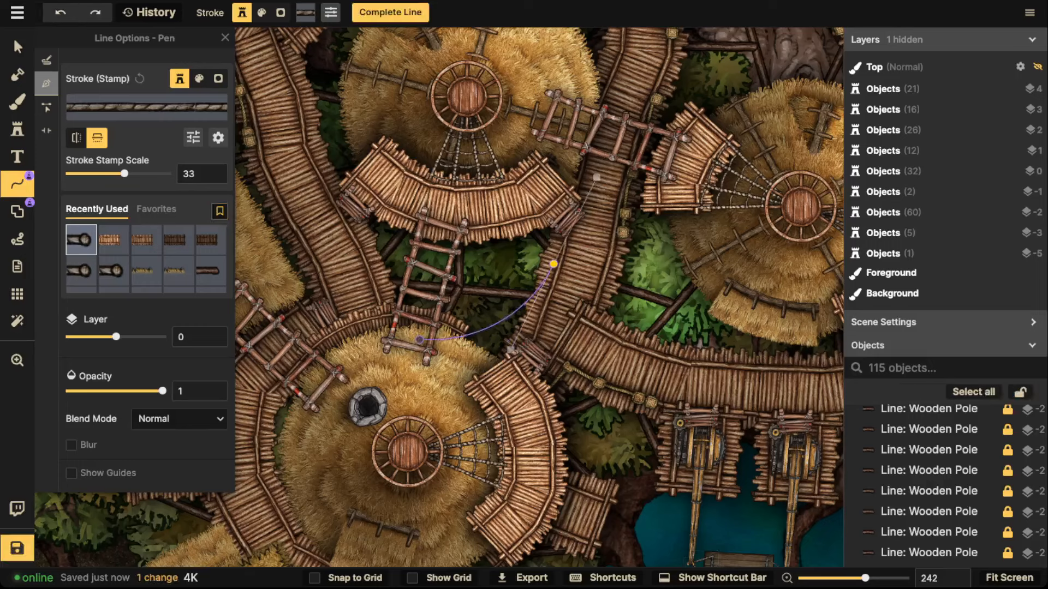
key("Escape")
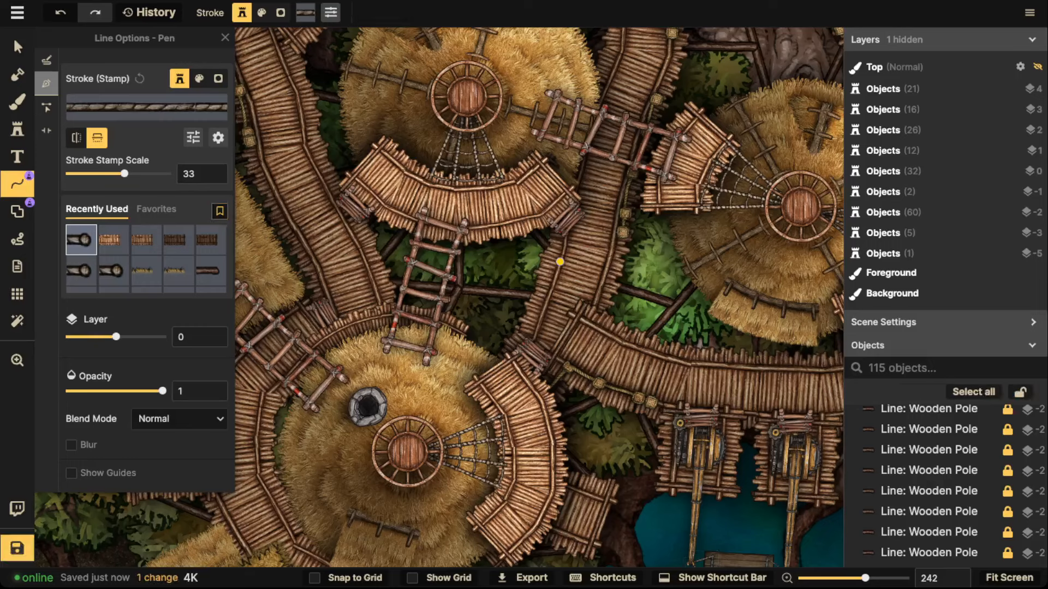
Draw a sagging rope from the central walkway to the northern edge of the round chimney roof, beside the ladder bridge.
left_click(560, 262)
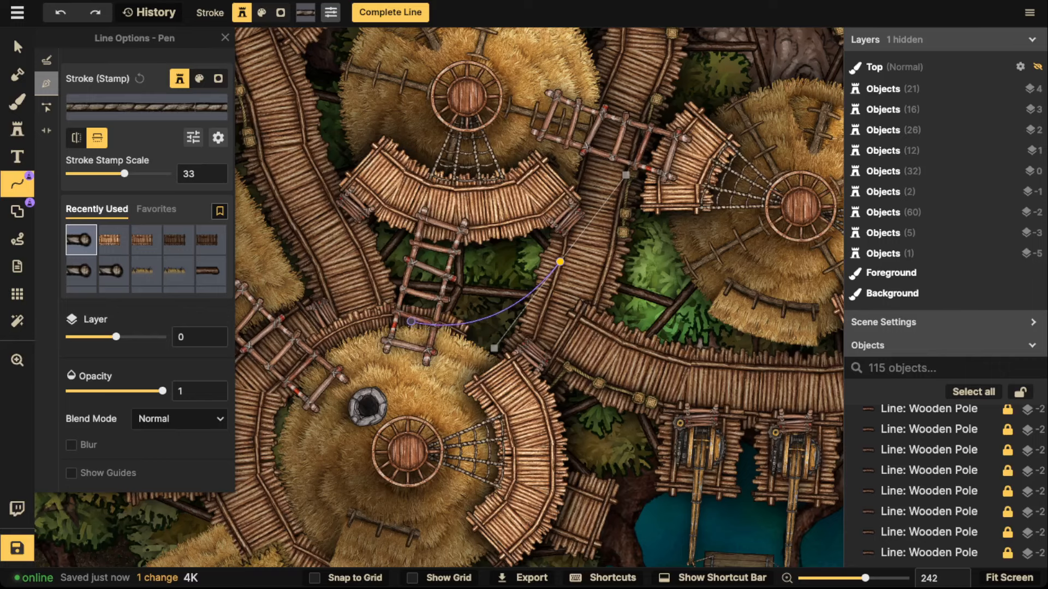
double_click(411, 322)
scroll(452, 228, "down", 1)
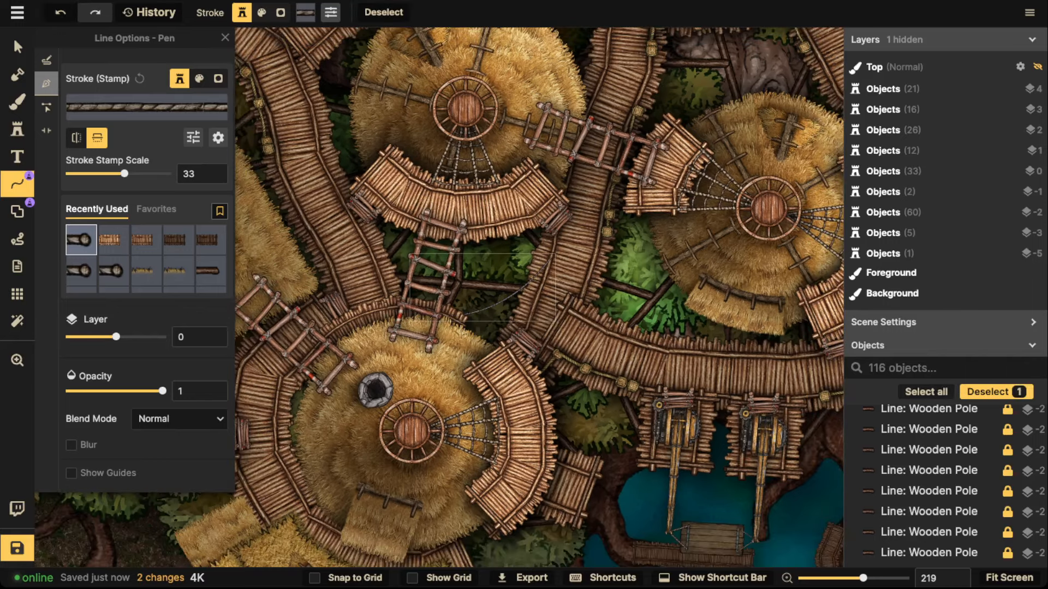
Brighten the new rope by setting its stroke brightness to 100 and close the color adjustments.
left_click(192, 137)
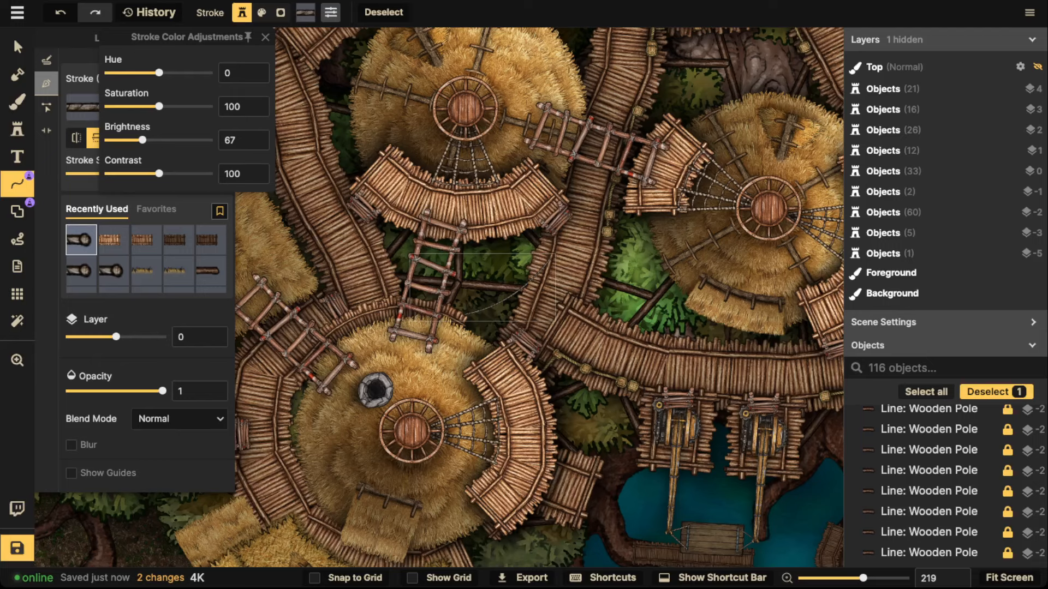
left_click(264, 140)
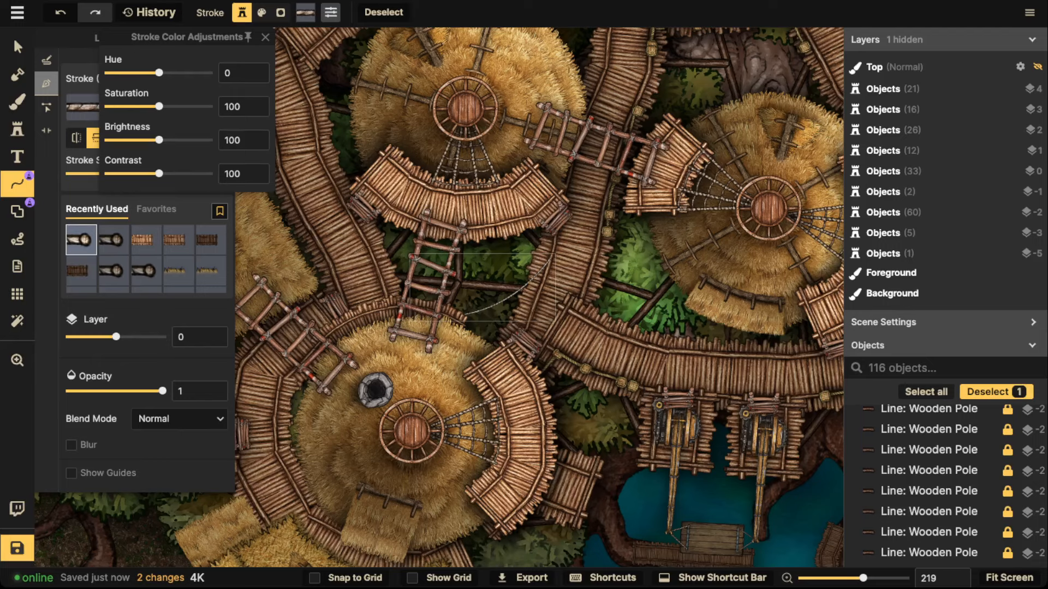
left_click(265, 37)
Draw two curved ropes over the greenery at the east-central round roof, linking it to the walkways west and south of it.
scroll(552, 272, "up", 1)
left_click(688, 257)
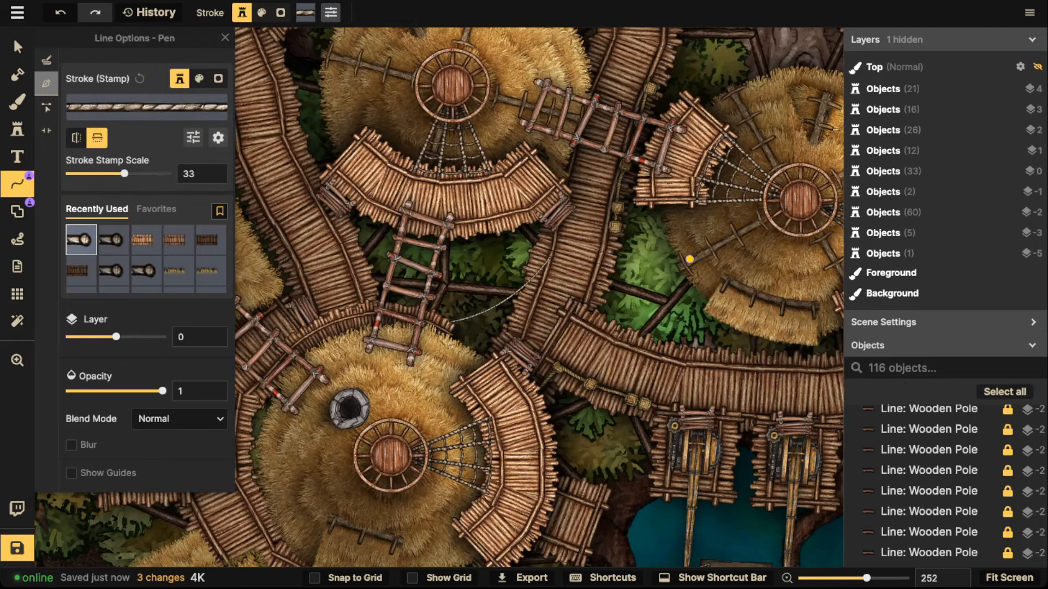
key("Return")
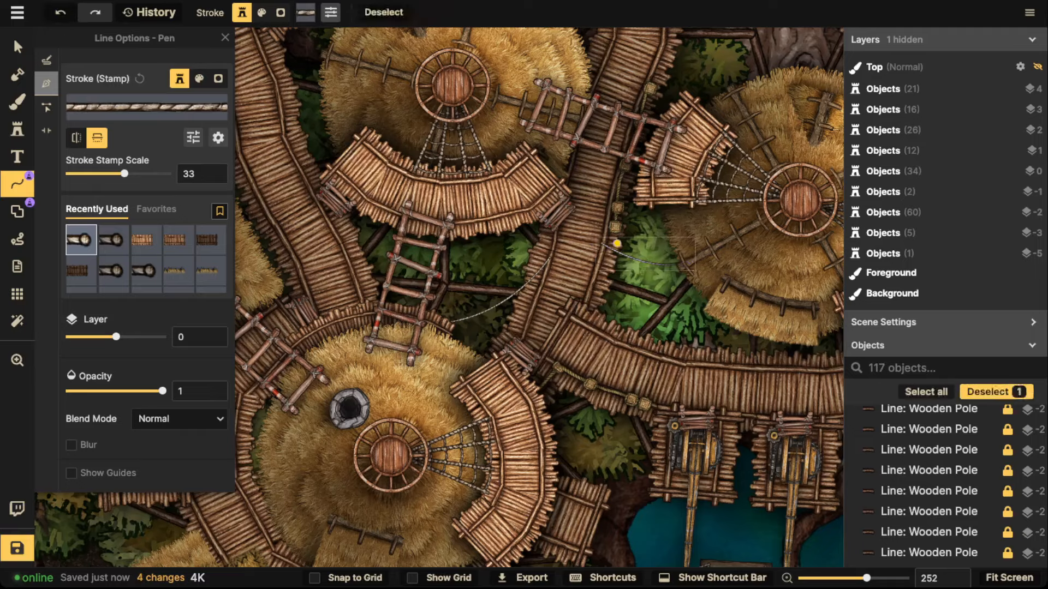
key("Escape")
left_click_drag(696, 279, 694, 329)
left_click(652, 342)
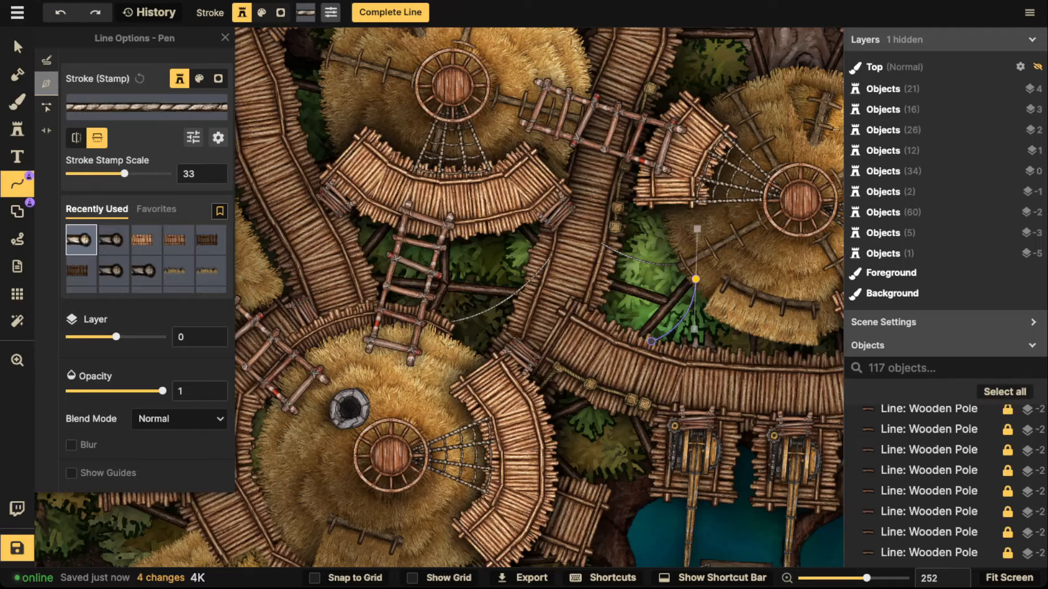
key("Return")
Draw a curved rope from the walkway corner northwest of the east-central round roof across the gap to the roof's edge.
scroll(601, 303, "down", 1)
key("space")
left_click_drag(659, 218, 391, 465)
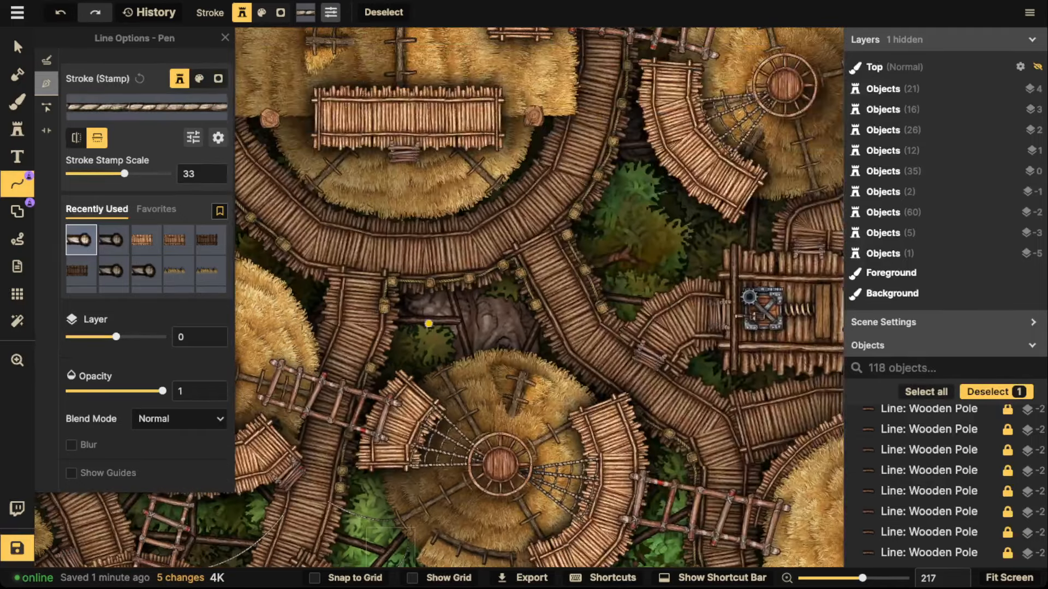
scroll(412, 292, "up", 1)
left_click_drag(384, 271, 389, 338)
left_click(449, 382)
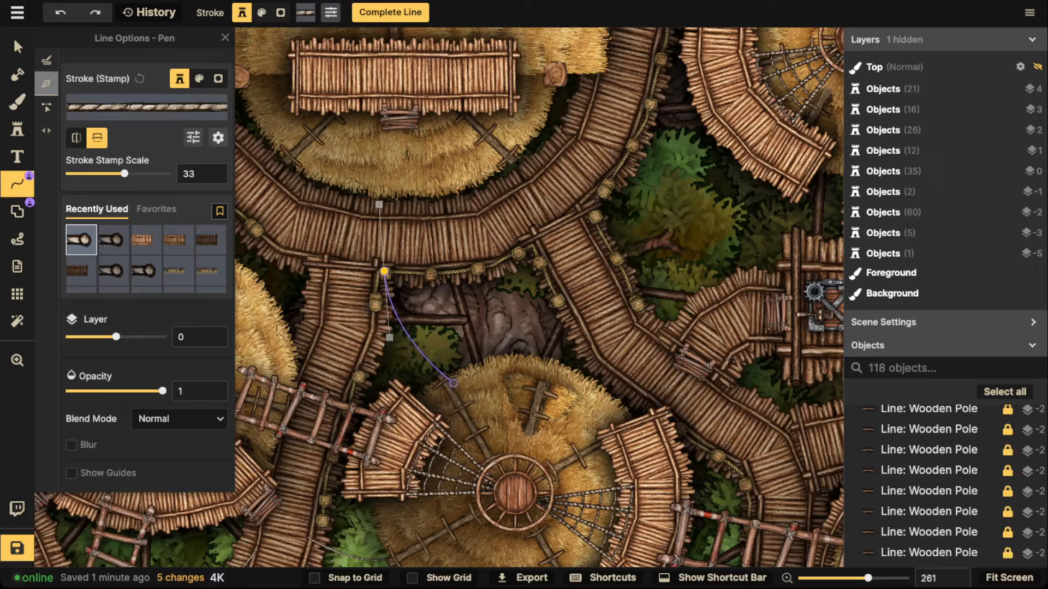
key("Return")
Draw two more curved ropes across the rocky gap, from the middle and eastern railings to the round roof's northern edge.
key("Escape")
left_click_drag(480, 270, 492, 309)
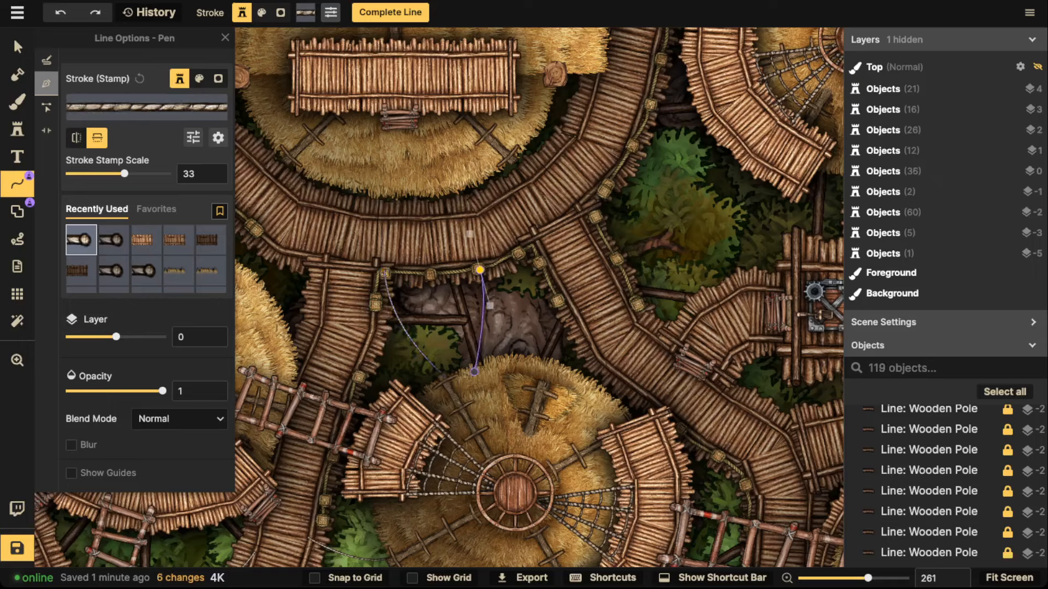
left_click(478, 363)
key("Return")
key("Escape")
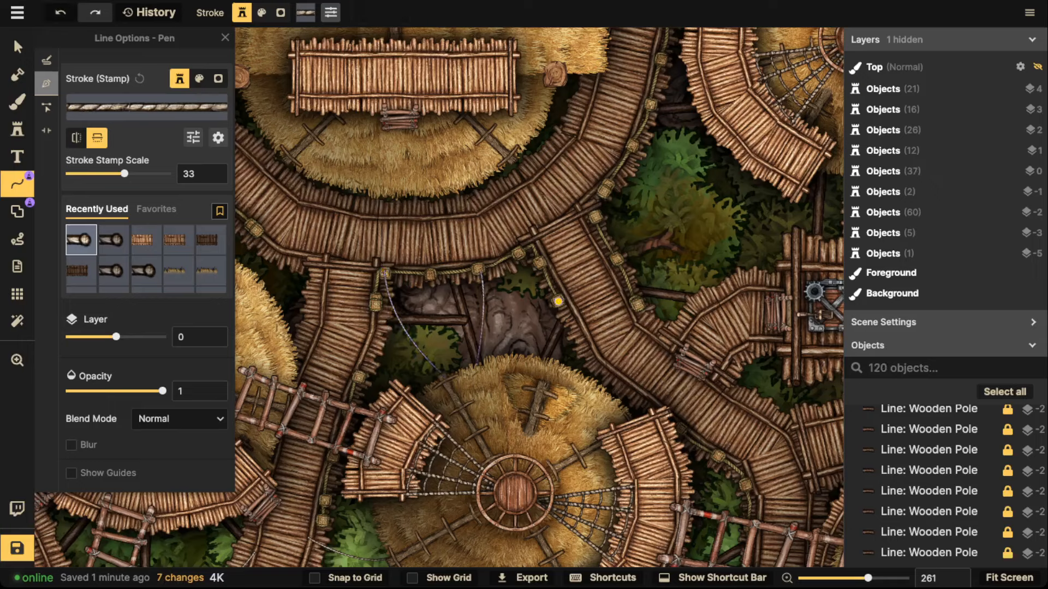
left_click_drag(558, 300, 553, 330)
left_click(530, 364)
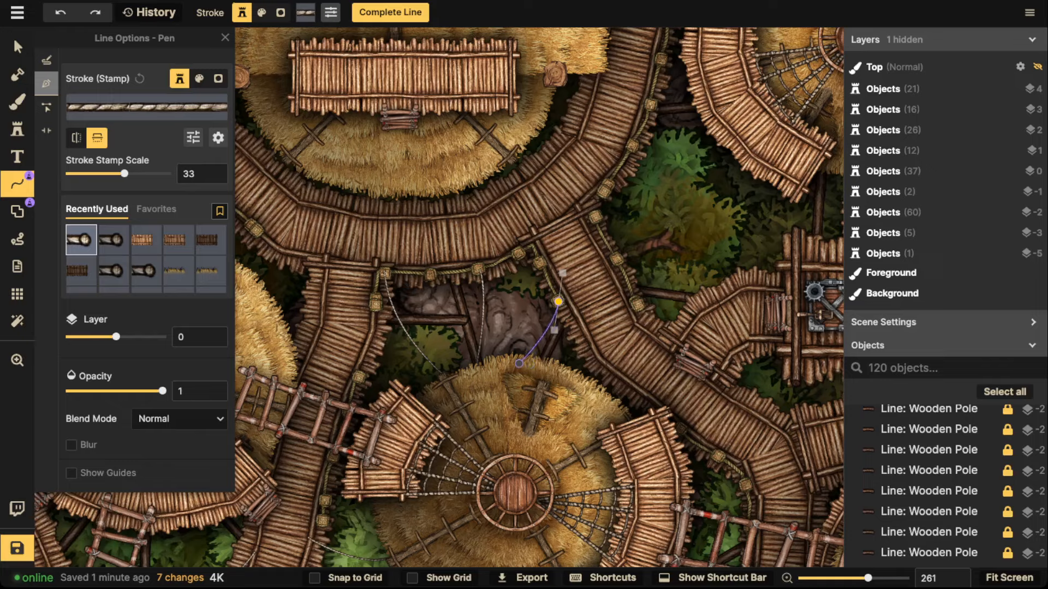
key("Return")
Draw two sagging ropes over the trees between the curved deck of the northeast round roof and the walkway west of it.
scroll(480, 267, "down", 3)
key("Escape")
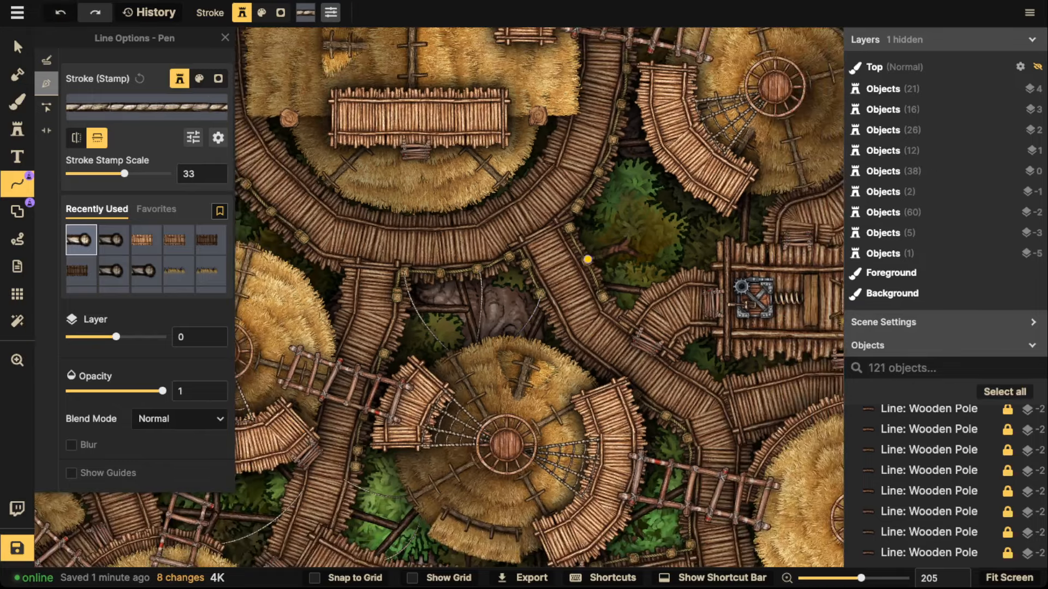
left_click_drag(587, 259, 669, 258)
left_click(694, 186)
key("Return")
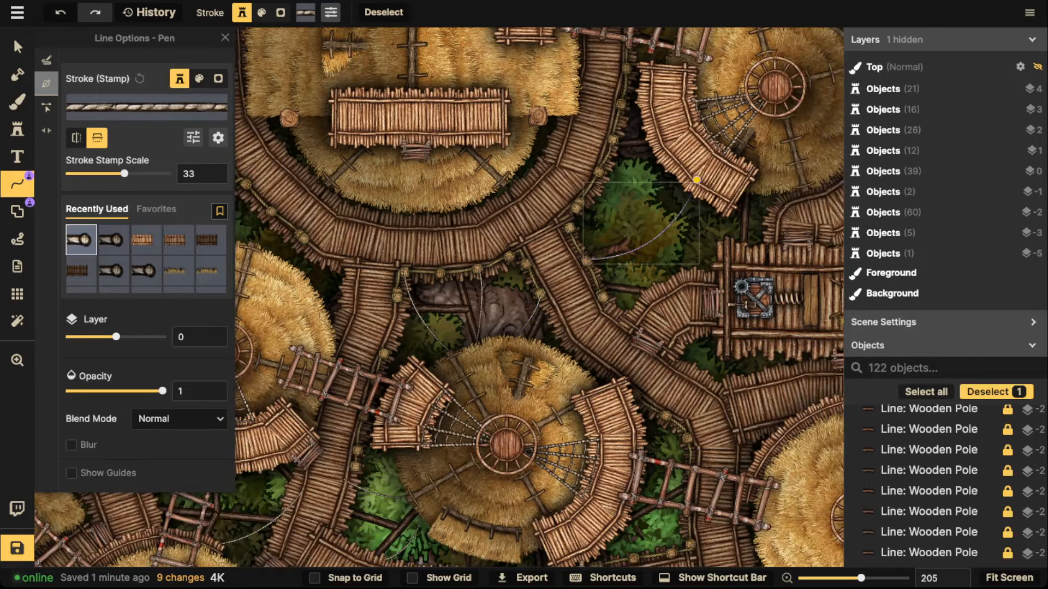
key("Escape")
left_click(696, 179)
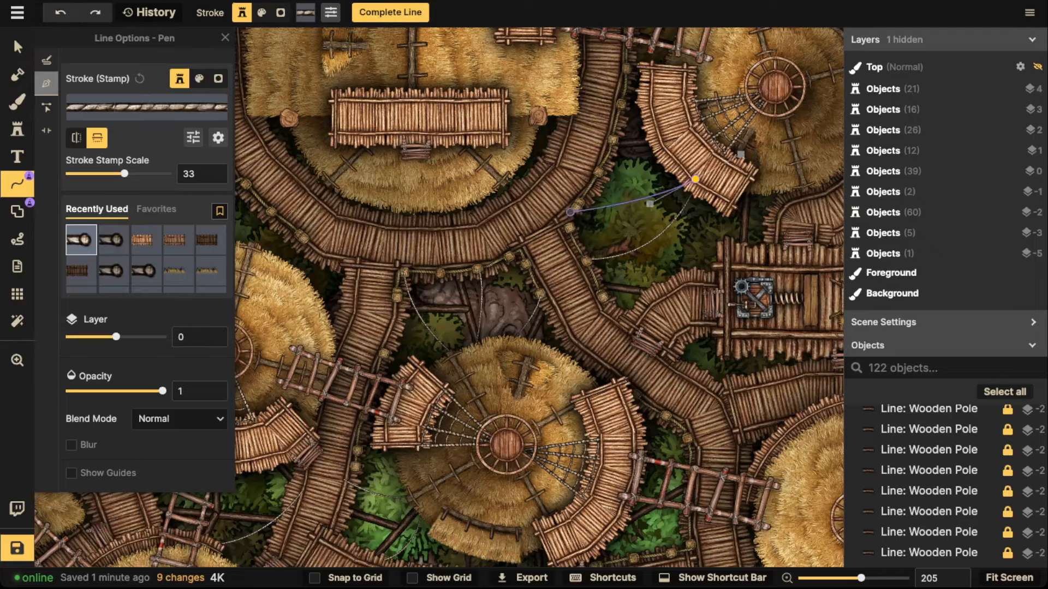
left_click(575, 205)
key("Return")
Draw a curved rope from the northeast roof's curved deck down to the short bent walkway south of it.
scroll(576, 205, "down", 2)
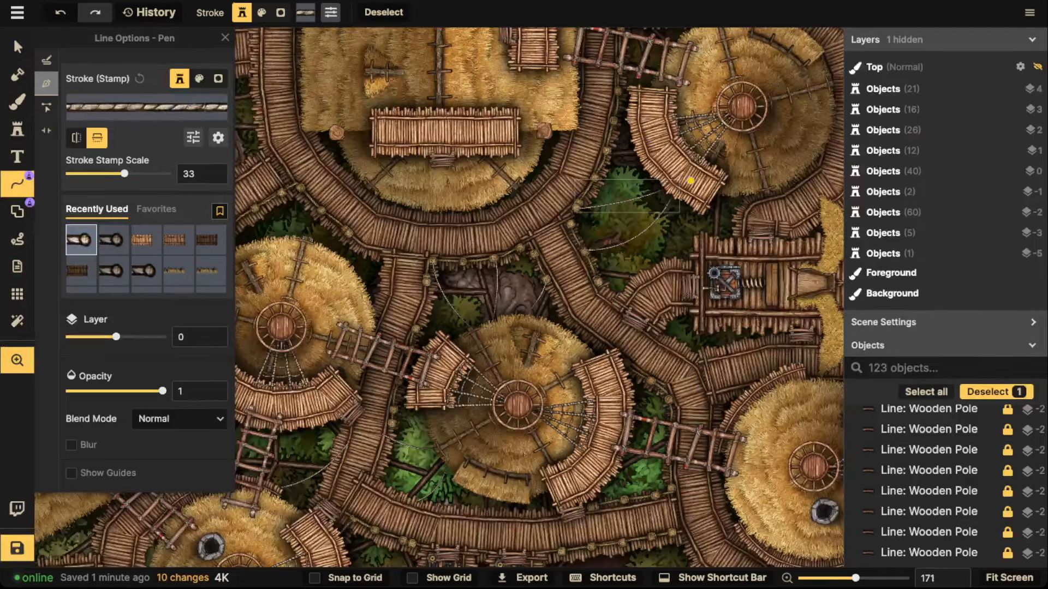
left_click_drag(684, 188, 594, 177)
key("Escape")
left_click(563, 177)
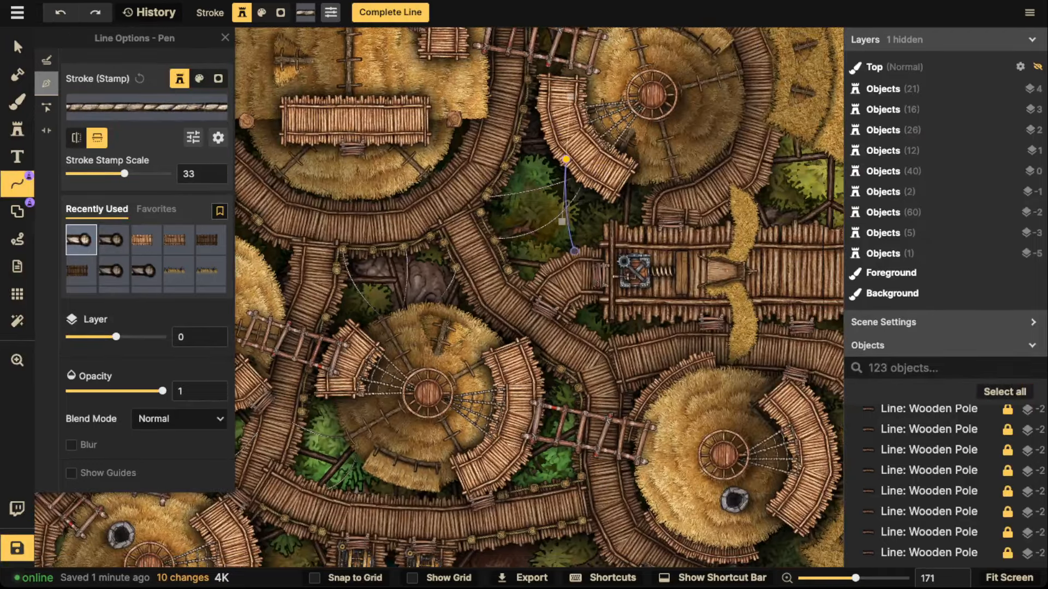
left_click(575, 248)
key("Return")
Draw a curved rope from the railing just west of the twin cranes to the curved deck of the southwest round roof.
scroll(496, 243, "down", 3)
left_click_drag(403, 196, 600, 180)
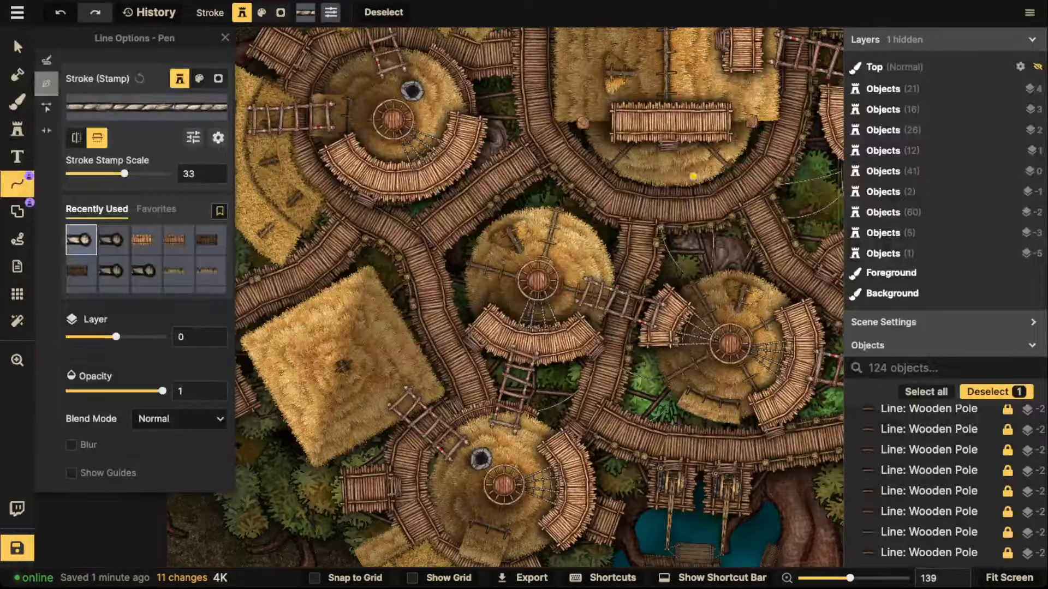
scroll(326, 267, "up", 2)
left_click_drag(325, 267, 312, 100)
scroll(475, 188, "up", 1)
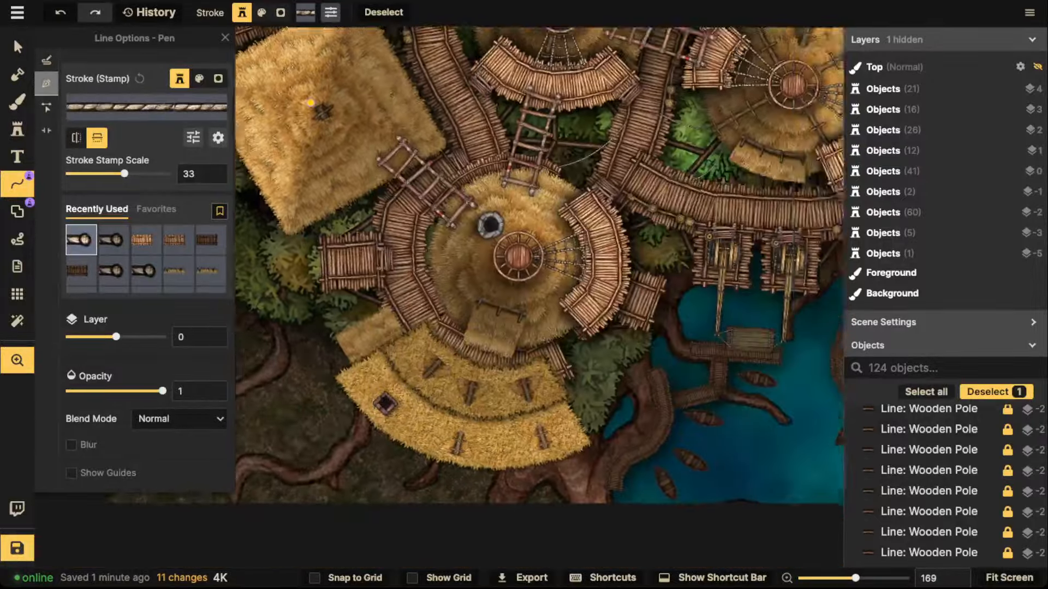
left_click_drag(659, 237, 430, 241)
scroll(430, 241, "up", 3)
key("Escape")
left_click(441, 207)
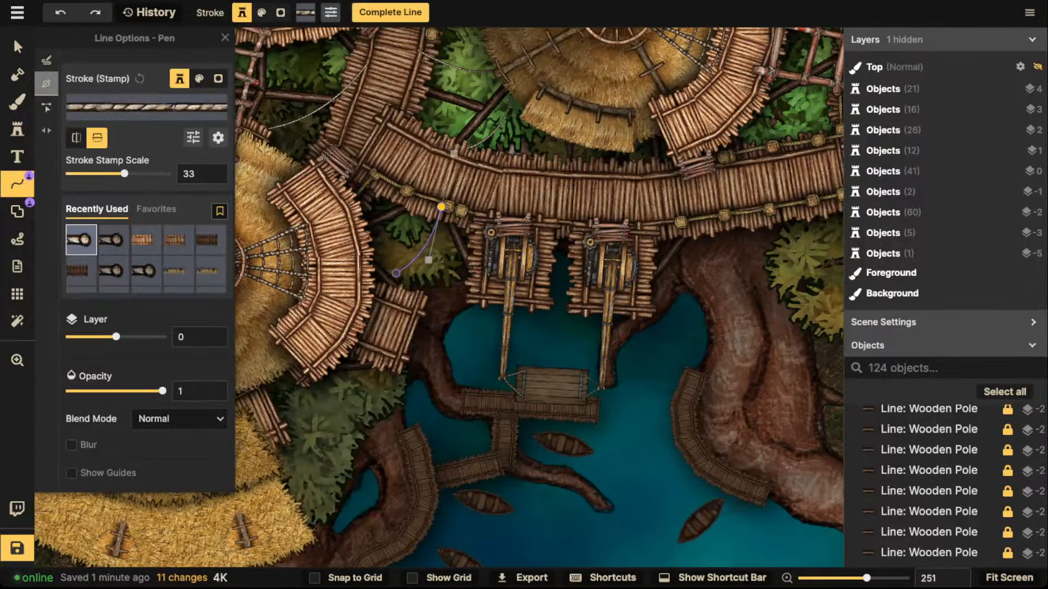
double_click(364, 268)
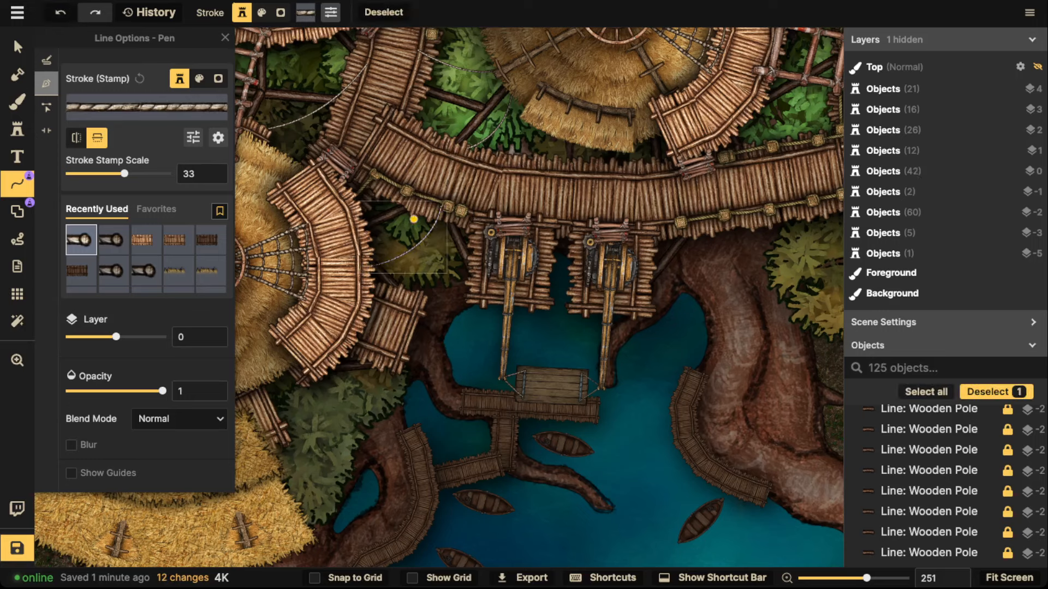
Draw a second curved rope to the same deck from the railing post farther west.
key("Escape")
left_click(407, 193)
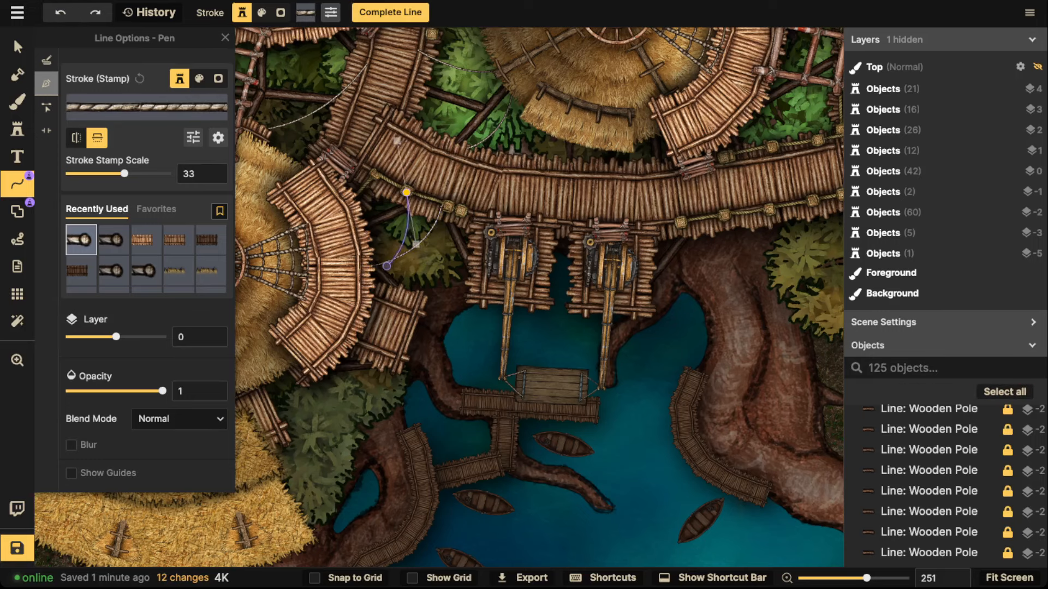
double_click(370, 264)
Draw two curved ropes from the railing east of the twin cranes, over the tree, towards the single crane's platform.
scroll(371, 264, "down", 2)
key("space")
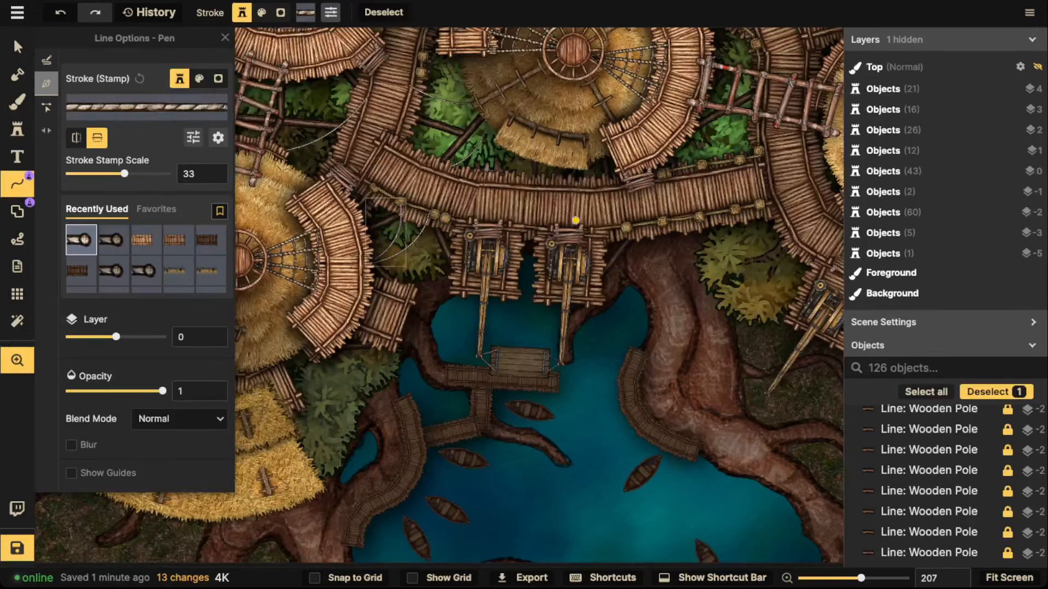
left_click_drag(572, 222, 352, 228)
left_click(473, 225)
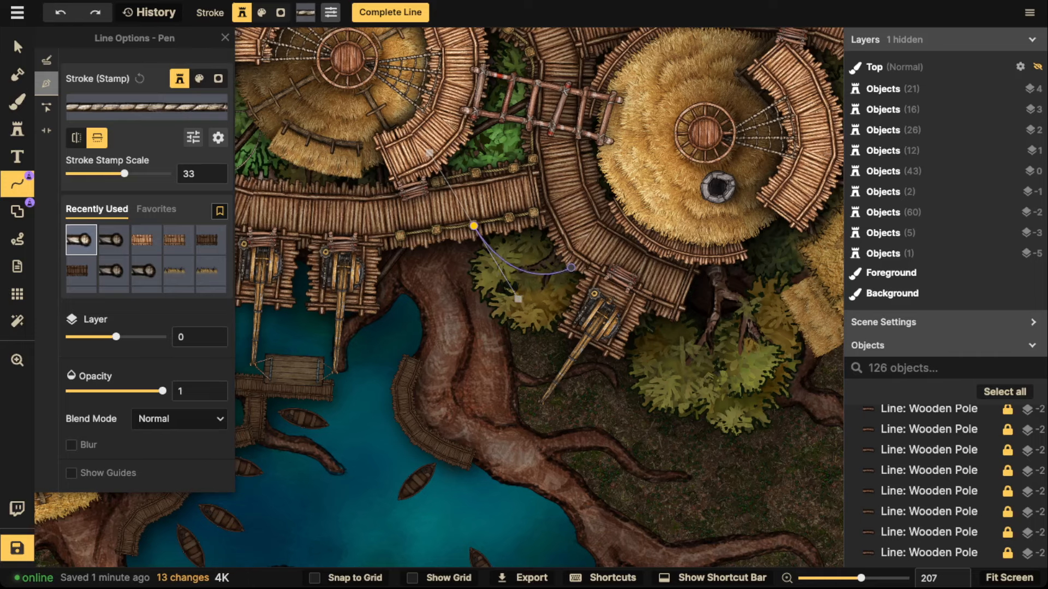
double_click(577, 268)
scroll(545, 267, "down", 2)
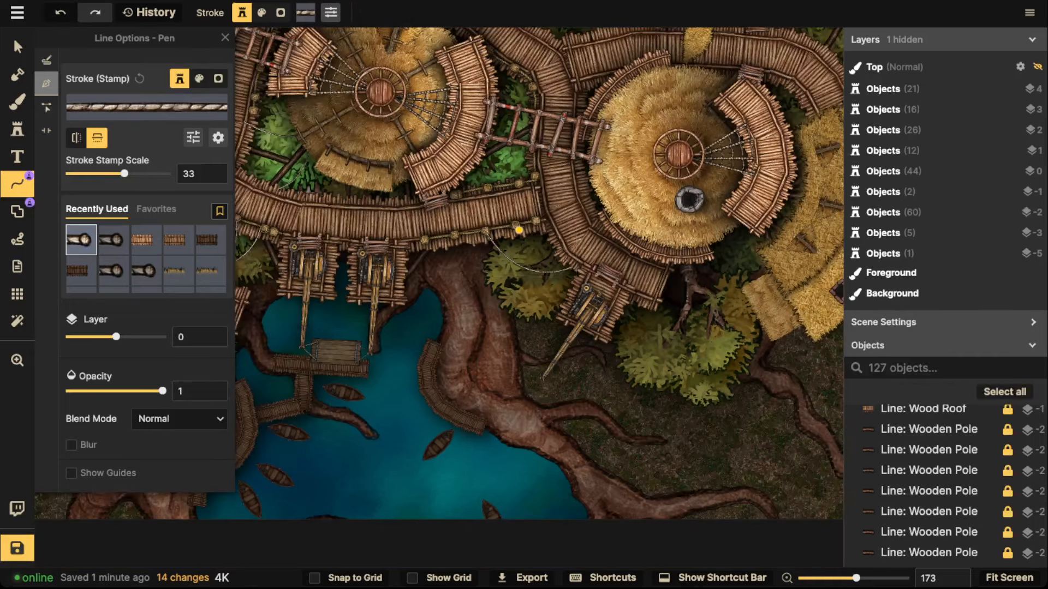
left_click(515, 226)
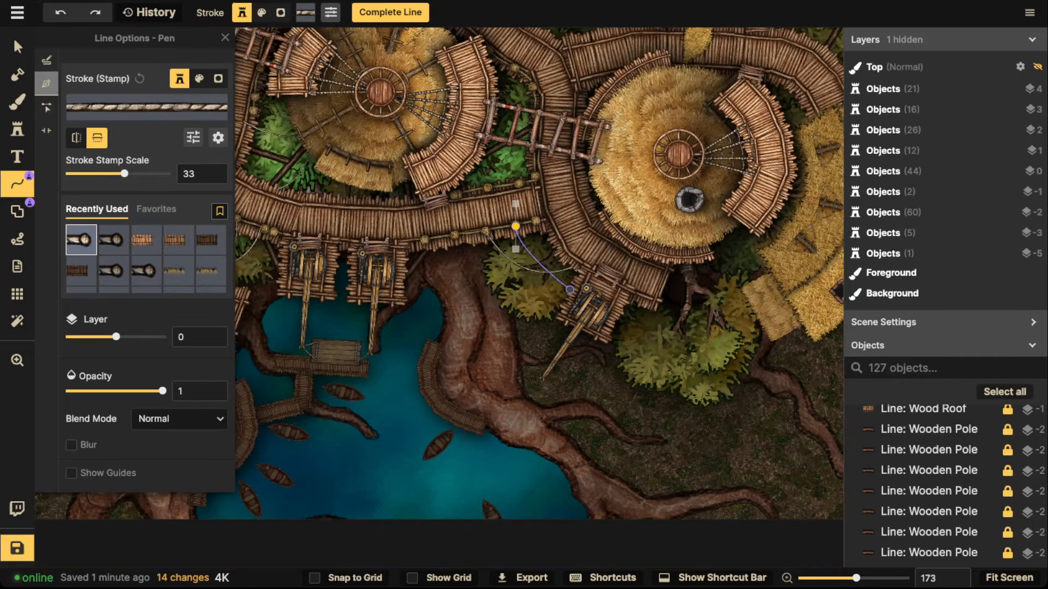
double_click(569, 290)
Draw a short sagging rope across the inner bend of the walkway at the northern corner of the square thatched roof.
scroll(569, 290, "down", 3)
left_click_drag(485, 318, 498, 564)
left_click_drag(472, 258, 762, 298)
left_click_drag(437, 289, 591, 267)
scroll(586, 268, "up", 2)
scroll(586, 268, "up", 4)
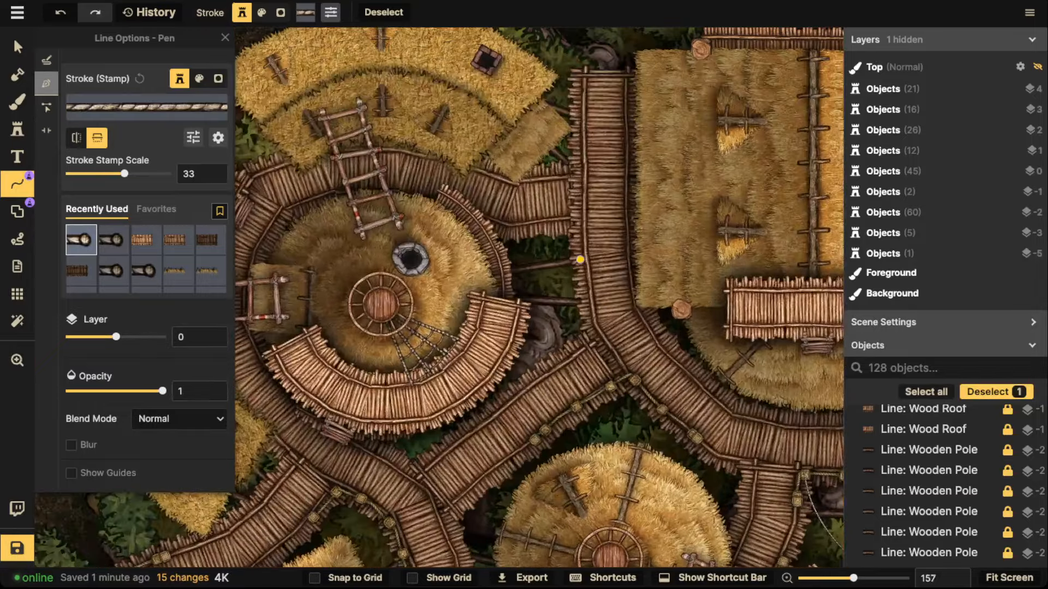
scroll(321, 234, "down", 2)
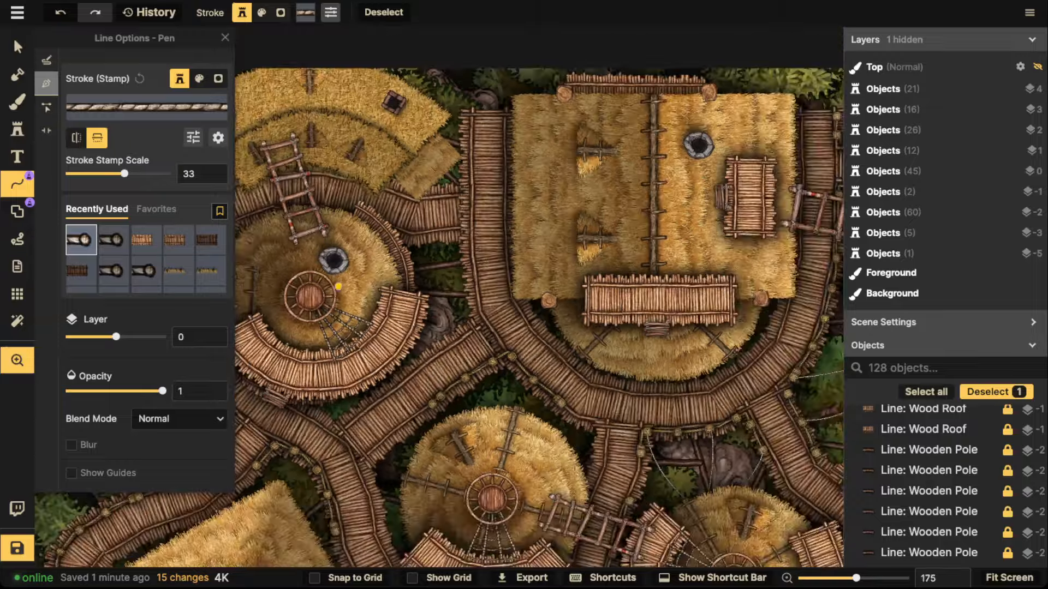
left_click_drag(288, 481, 560, 229)
scroll(561, 229, "up", 2)
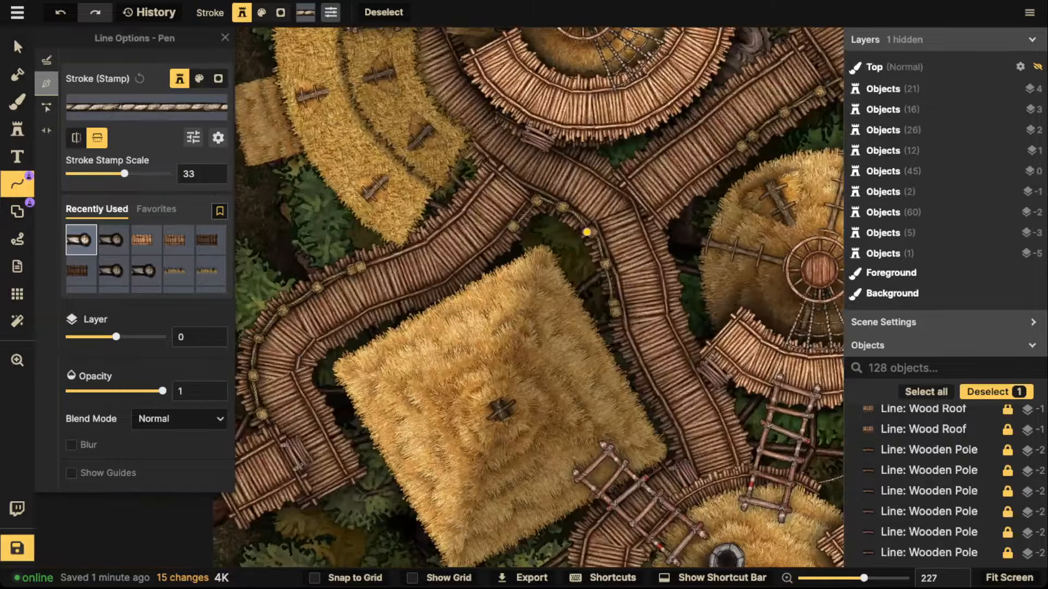
left_click(515, 226)
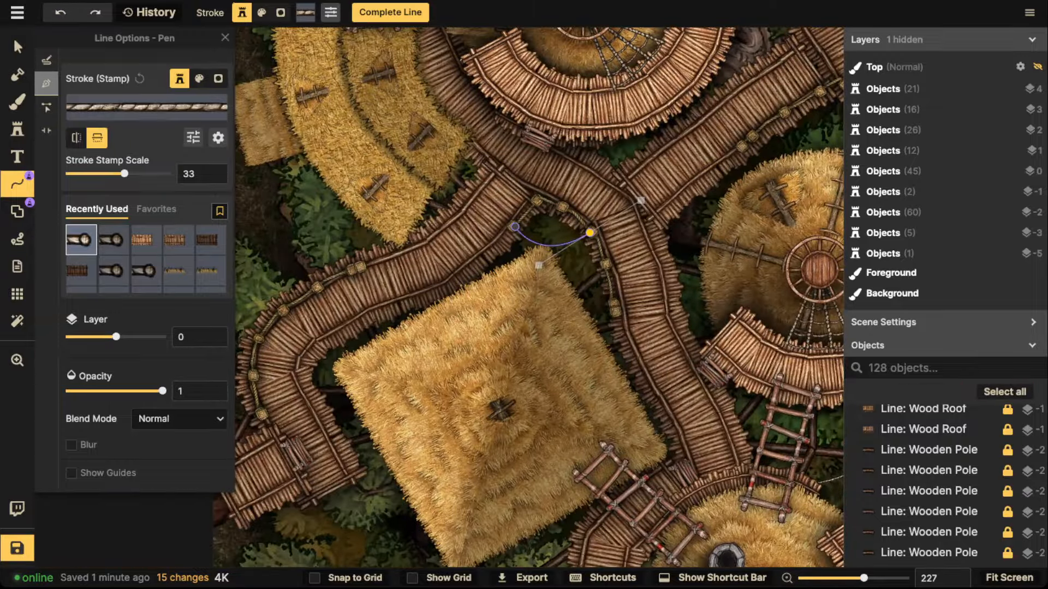
key("Return")
Draw a curved rope from the small wooden platform west of the southwest round roof down to the small thatched roof below it.
scroll(482, 190, "down", 3)
left_click_drag(541, 215, 498, 24)
left_click_drag(483, 334, 464, 205)
left_click(451, 196)
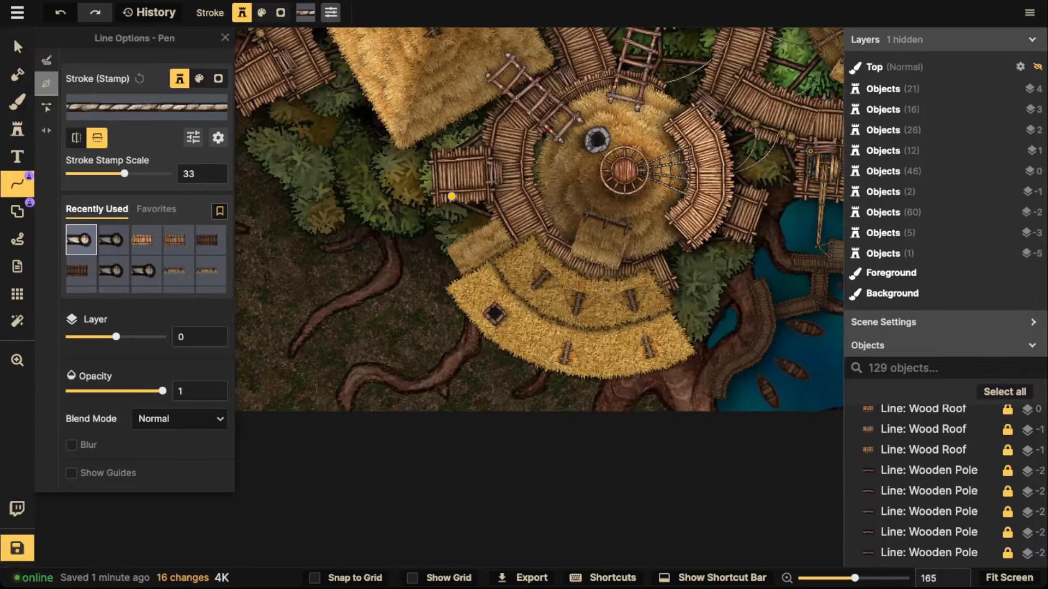
key("Return")
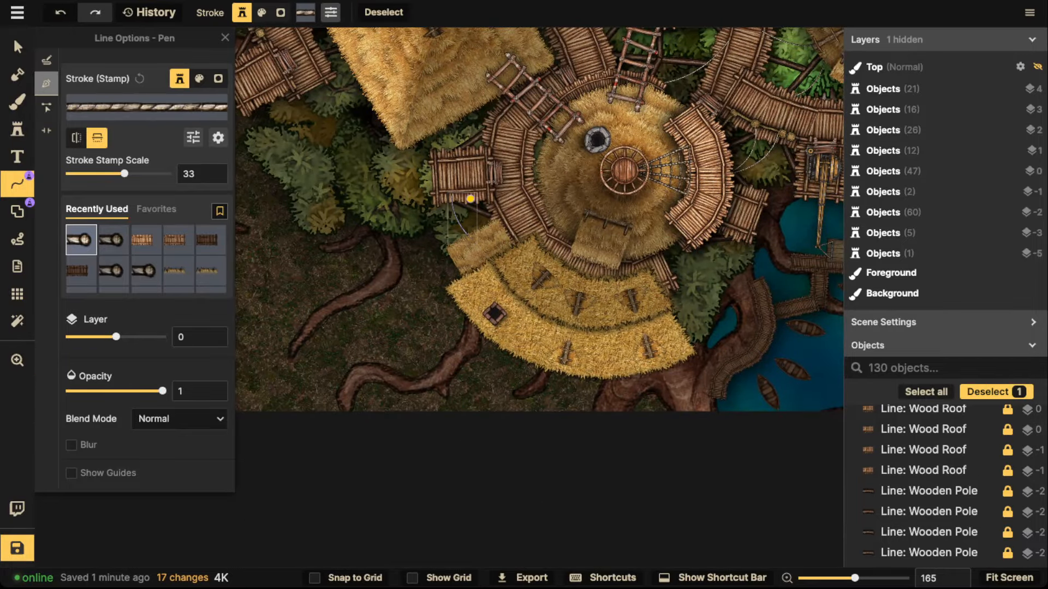
Draw a second sagging rope from the small wooden platform west of the southwest round roof to the small thatched roof below it.
left_click(470, 197)
key("Return")
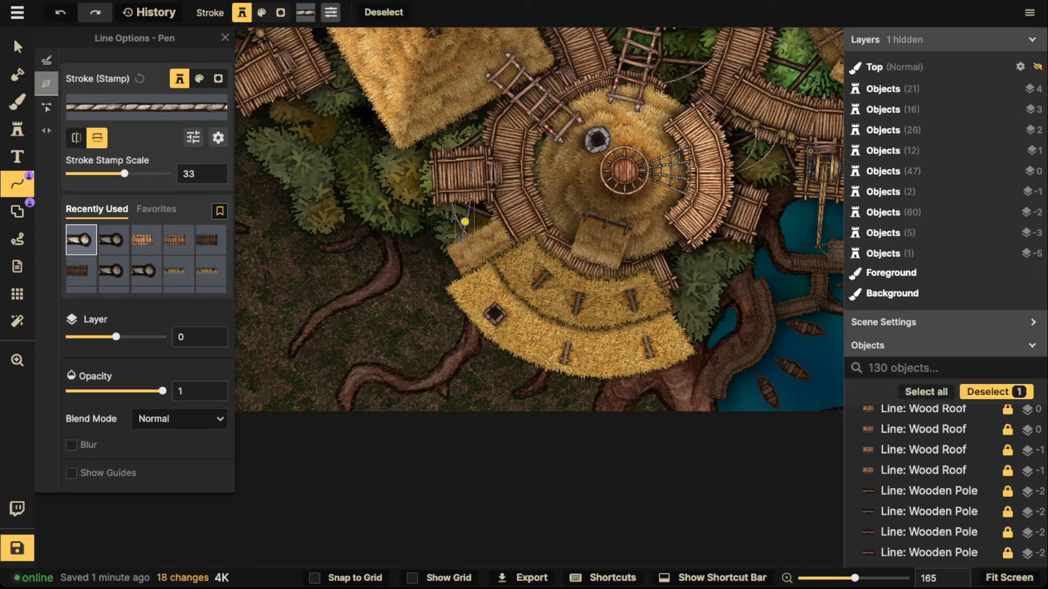
Draw two sagging ropes from the small wooden deck southeast of the southwest round roof, over the tree, to the walkway beside the fan-shaped thatched roof.
scroll(467, 211, "down", 2)
left_click_drag(741, 264, 591, 311)
scroll(547, 311, "up", 3)
scroll(511, 296, "up", 2)
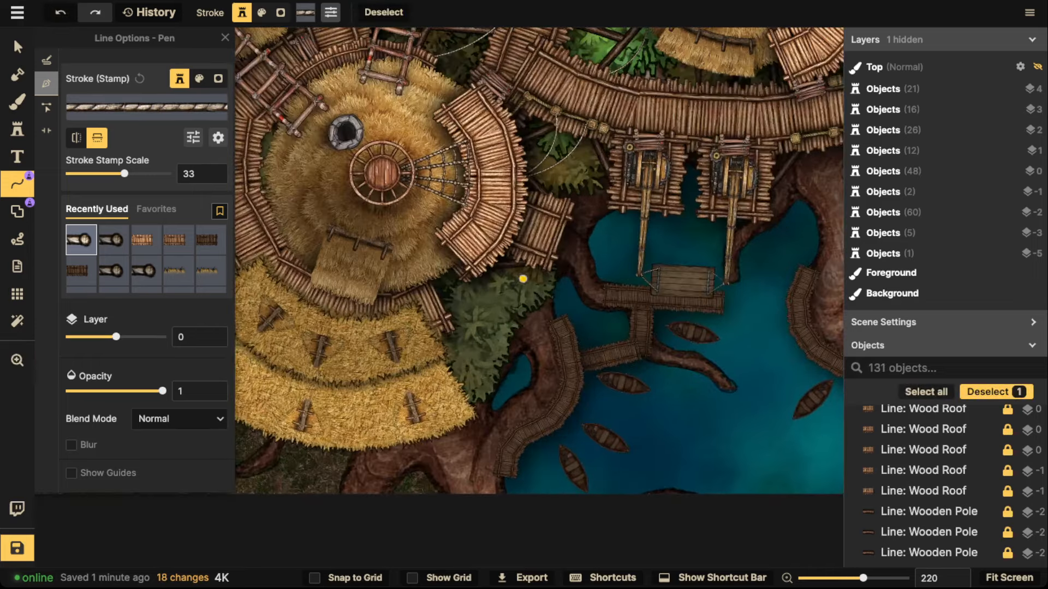
left_click_drag(532, 263, 499, 350)
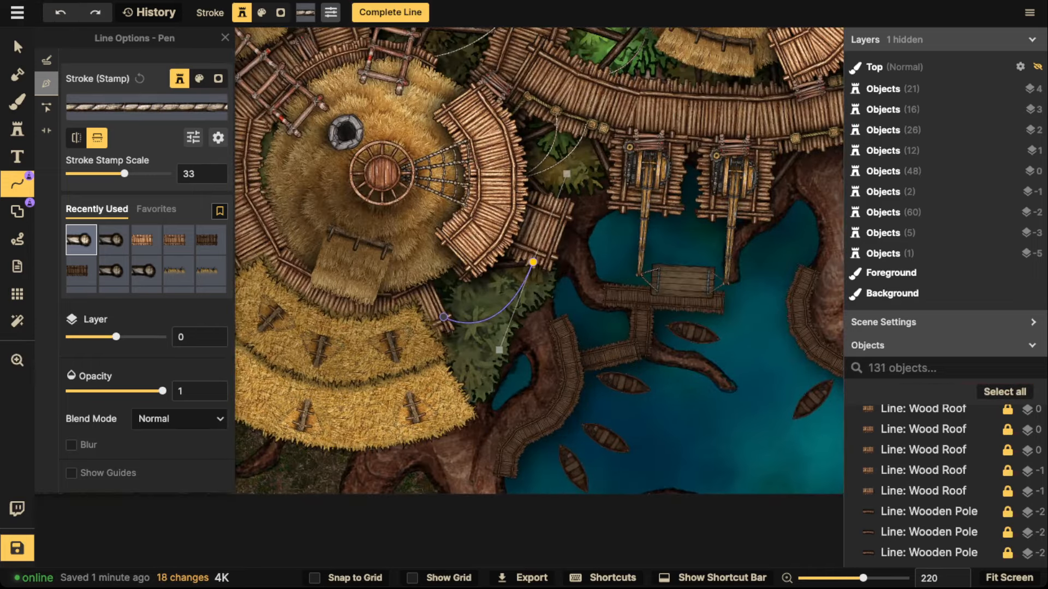
left_click(446, 317)
key("Return")
left_click_drag(526, 258, 485, 290)
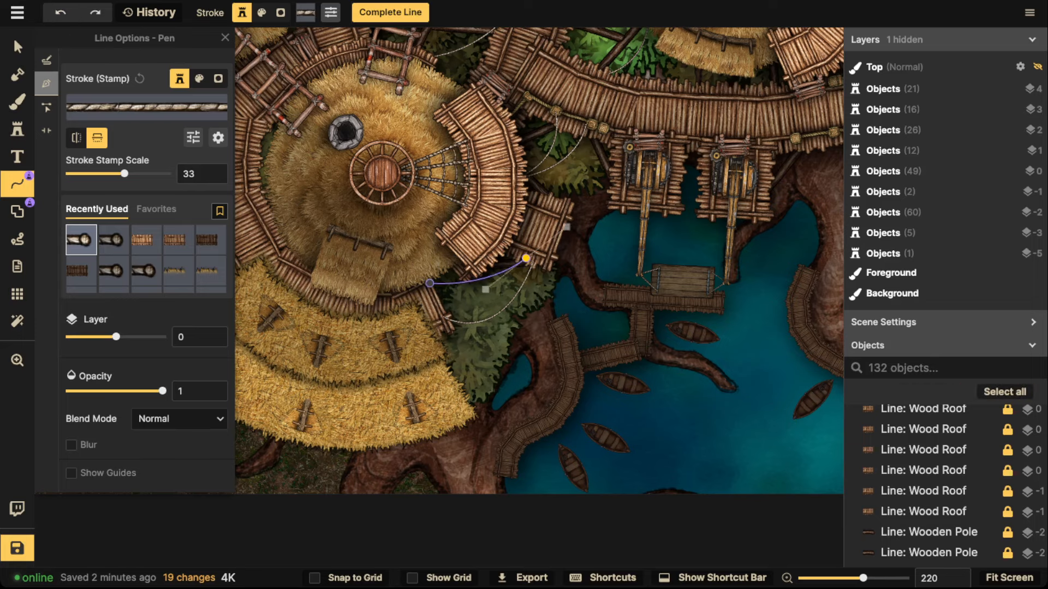
left_click(429, 283)
key("Return")
Draw a curved rope from the eastern twin-crane platform up to the walkway railing east of it.
scroll(418, 239, "down", 2)
key("space")
left_click_drag(515, 224, 315, 303)
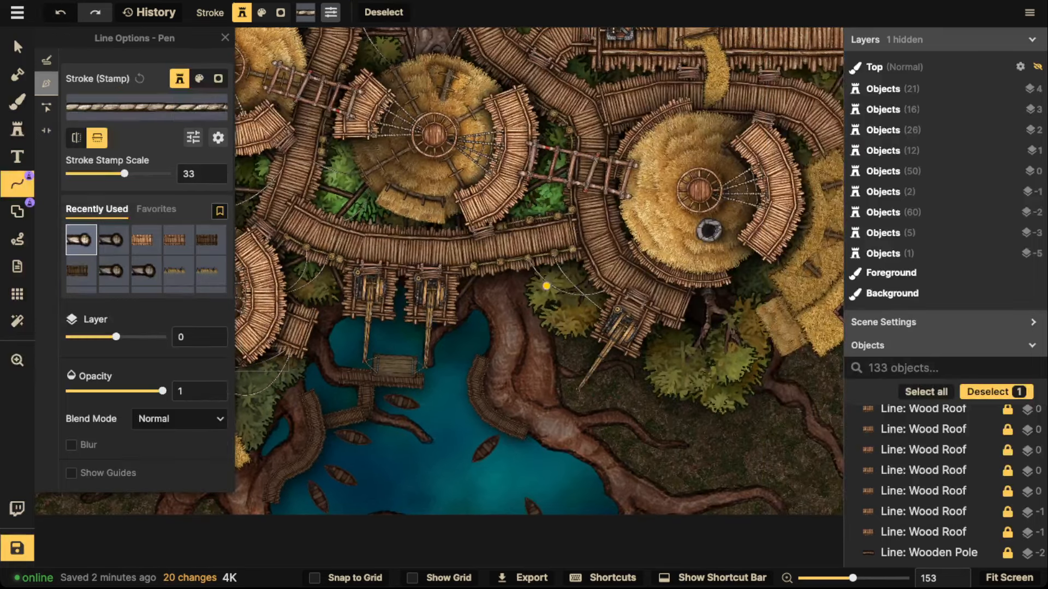
key("Escape")
left_click_drag(449, 317, 519, 312)
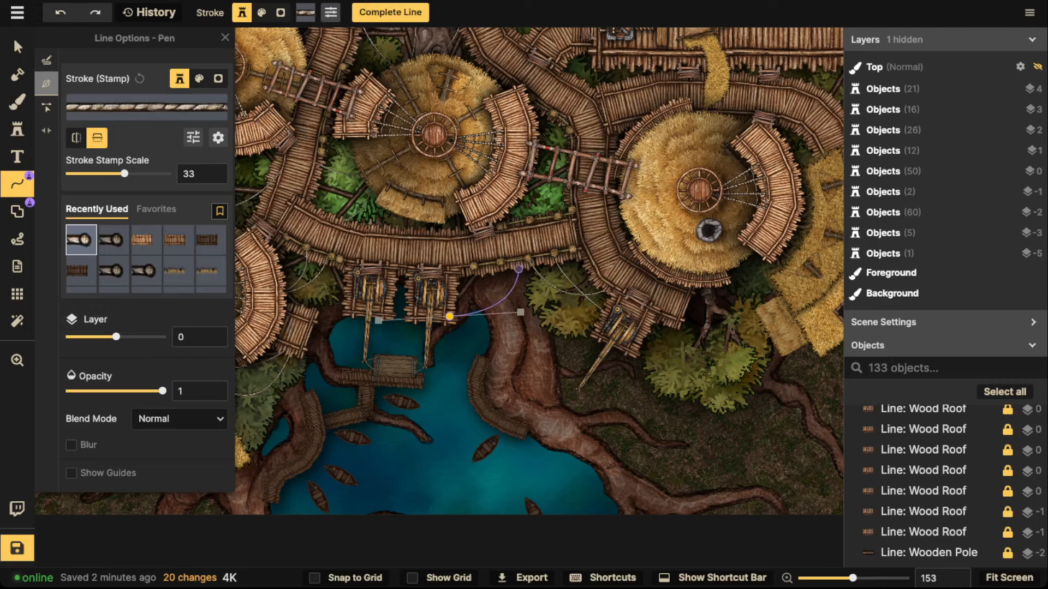
key("Return")
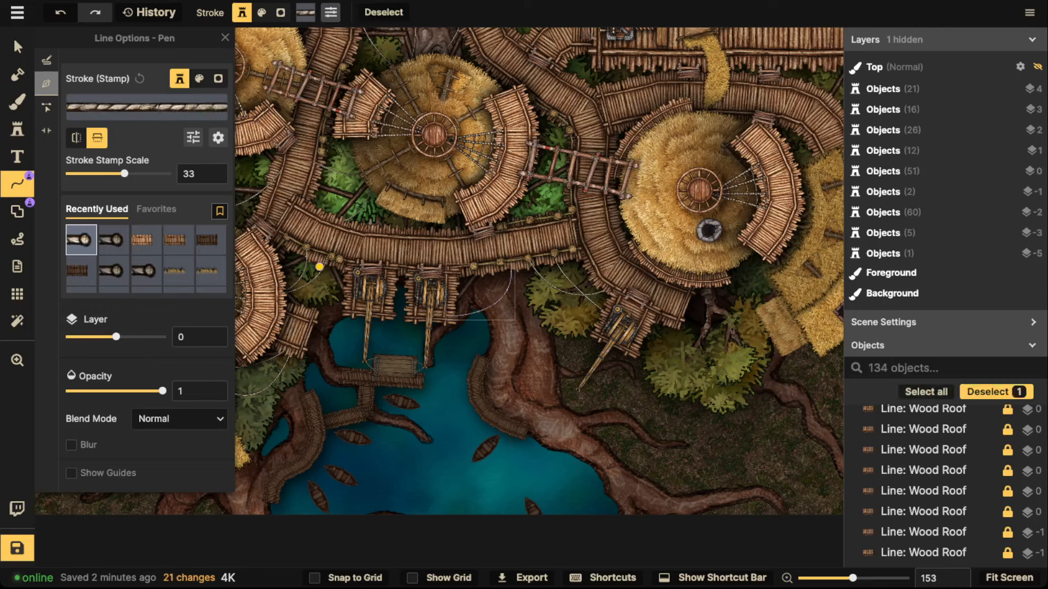
Draw a short curved rope from the western twin-crane platform up to the walkway railing west of it.
key("Escape")
left_click_drag(347, 302, 323, 299)
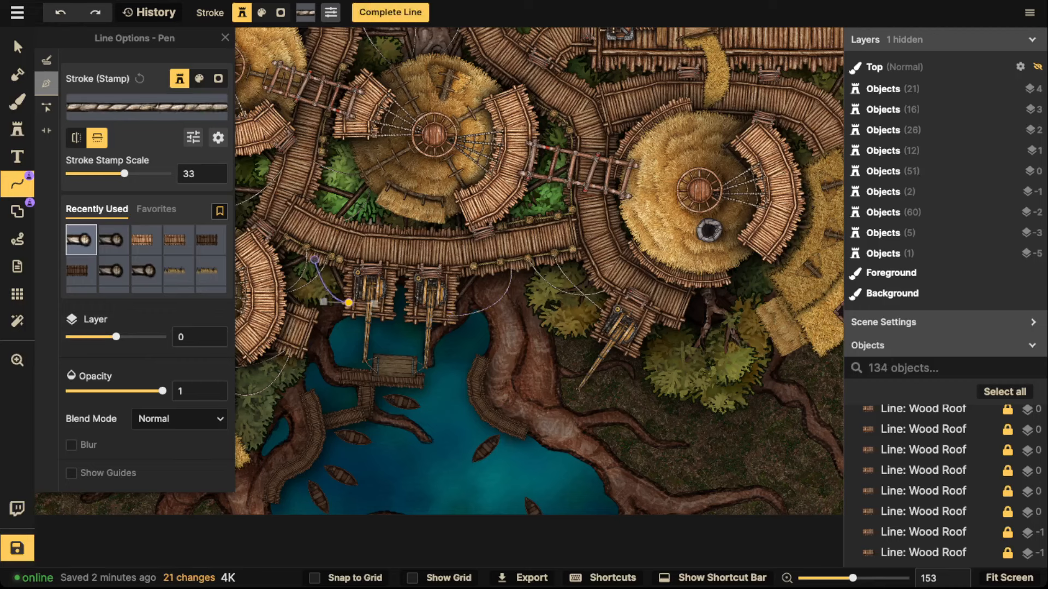
left_click(309, 251)
key("Return")
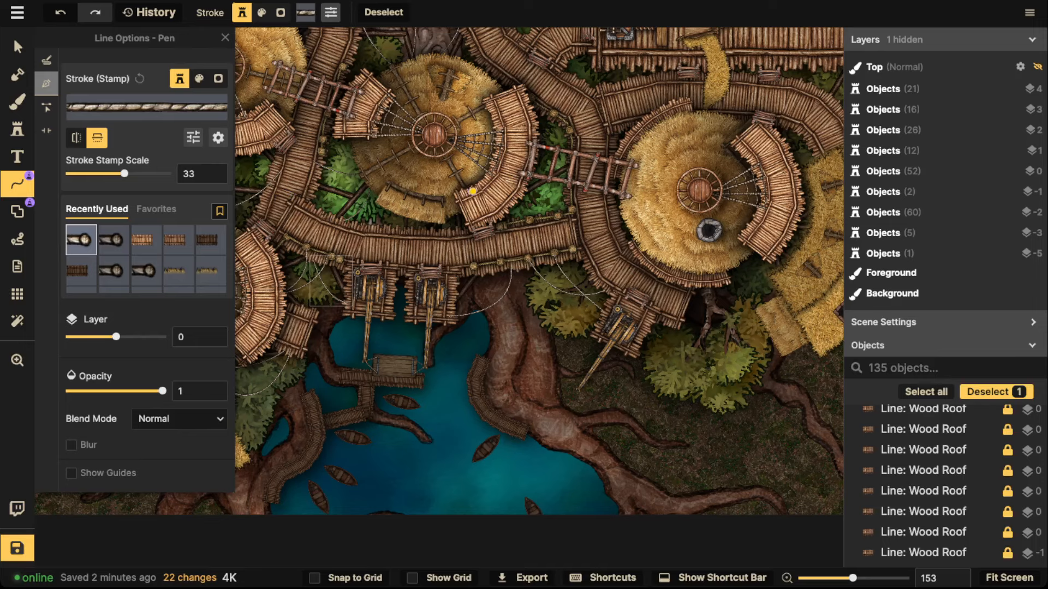
Draw two curved ropes from the south edge of the long eastern platform, one to the curved walkway and one to the fan-shaped thatched roof.
key("Escape")
key("space")
left_click_drag(692, 187, 553, 311)
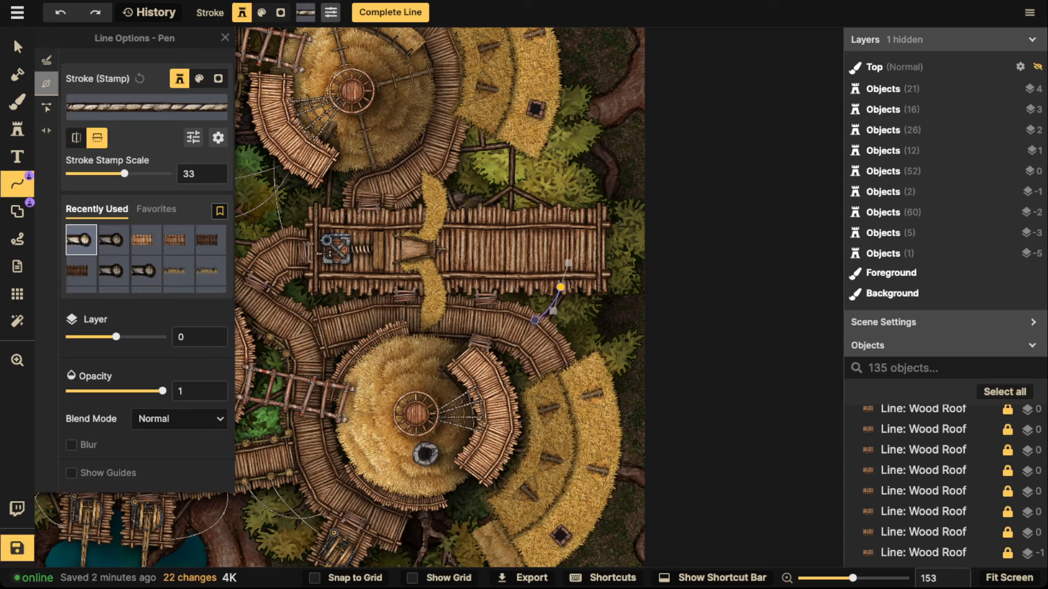
left_click(538, 310)
key("Return")
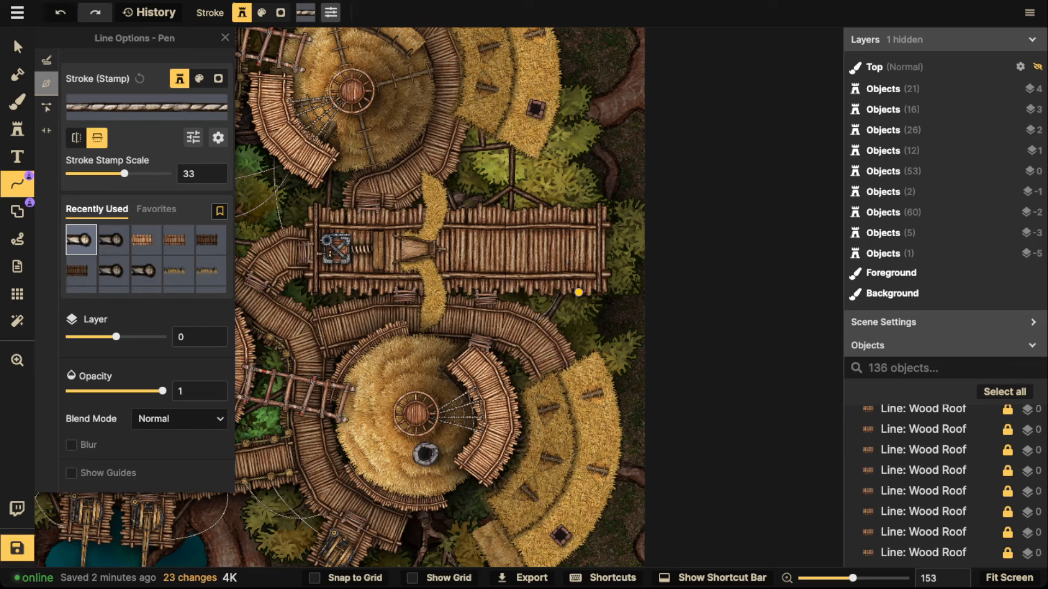
left_click_drag(579, 288, 572, 338)
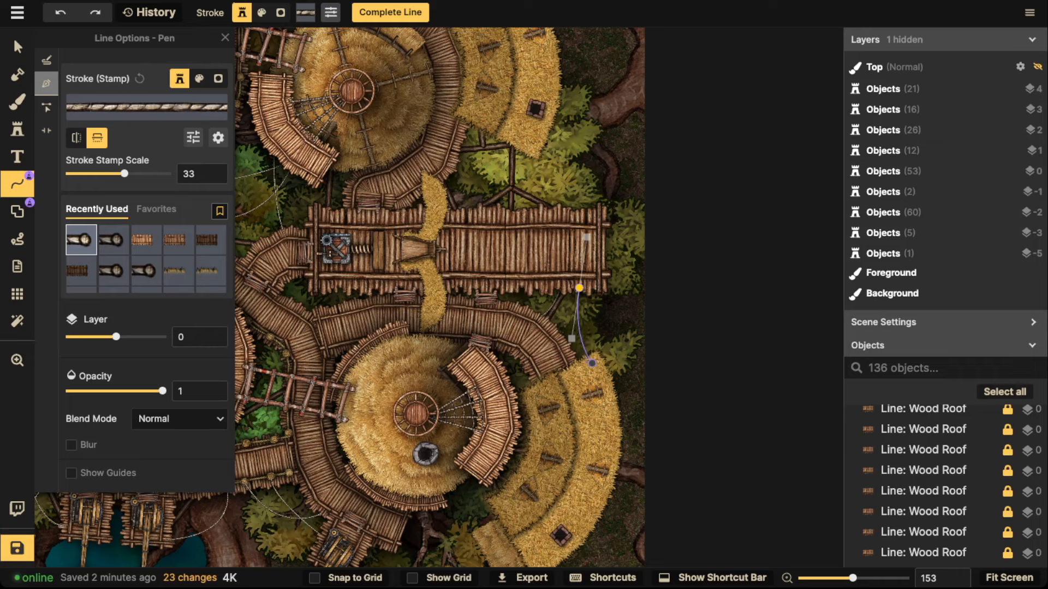
key("Return")
Draw two sagging ropes from the southern end of the northeast fan-shaped thatched roof across to the curved walkway.
left_click_drag(375, 278, 514, 433)
scroll(634, 311, "up", 3)
scroll(634, 310, "up", 3)
left_click(656, 288)
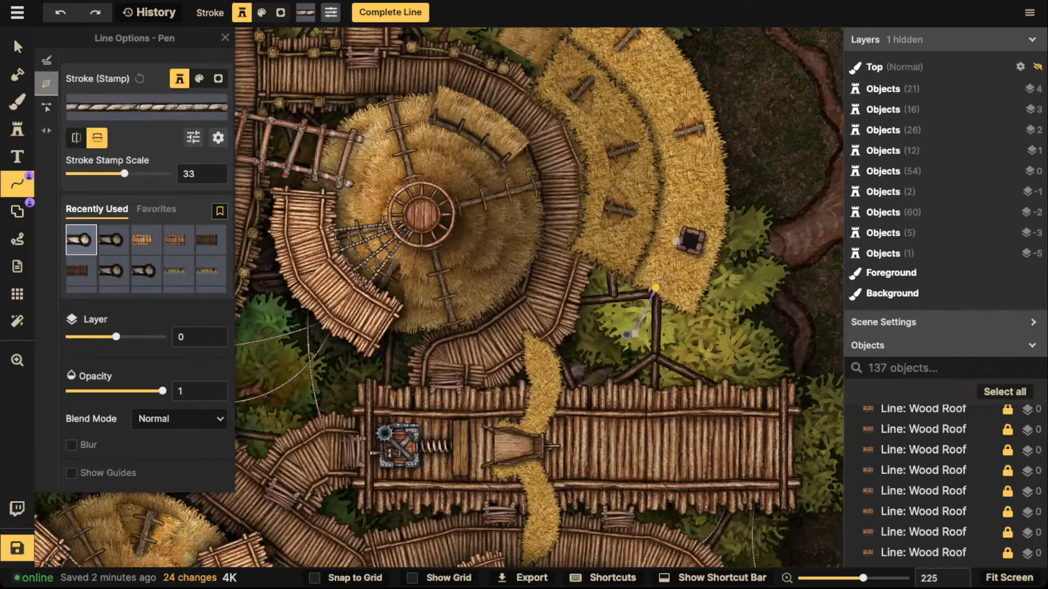
double_click(566, 327)
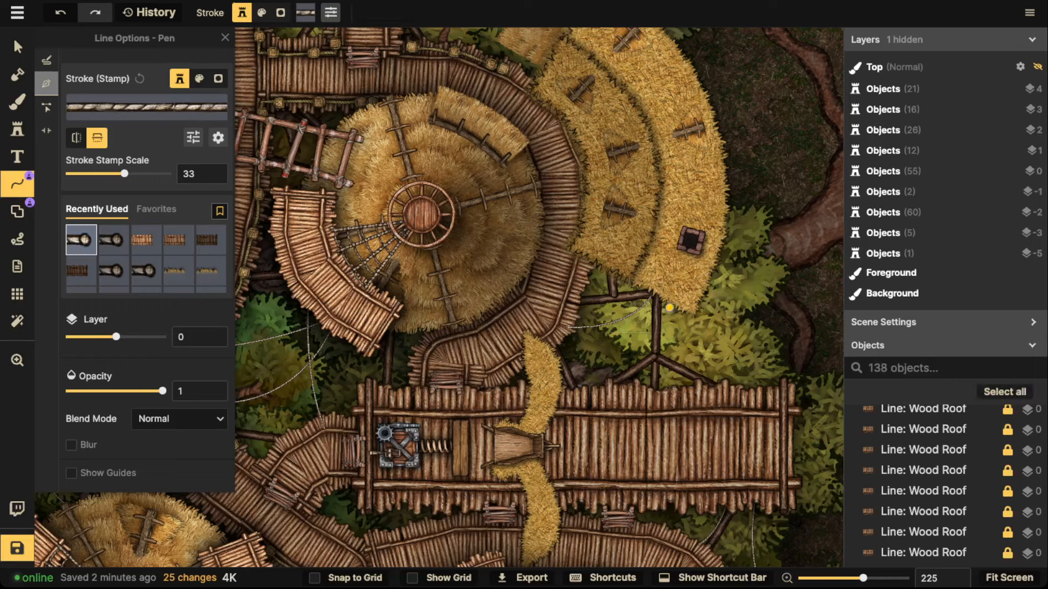
left_click_drag(677, 305, 651, 340)
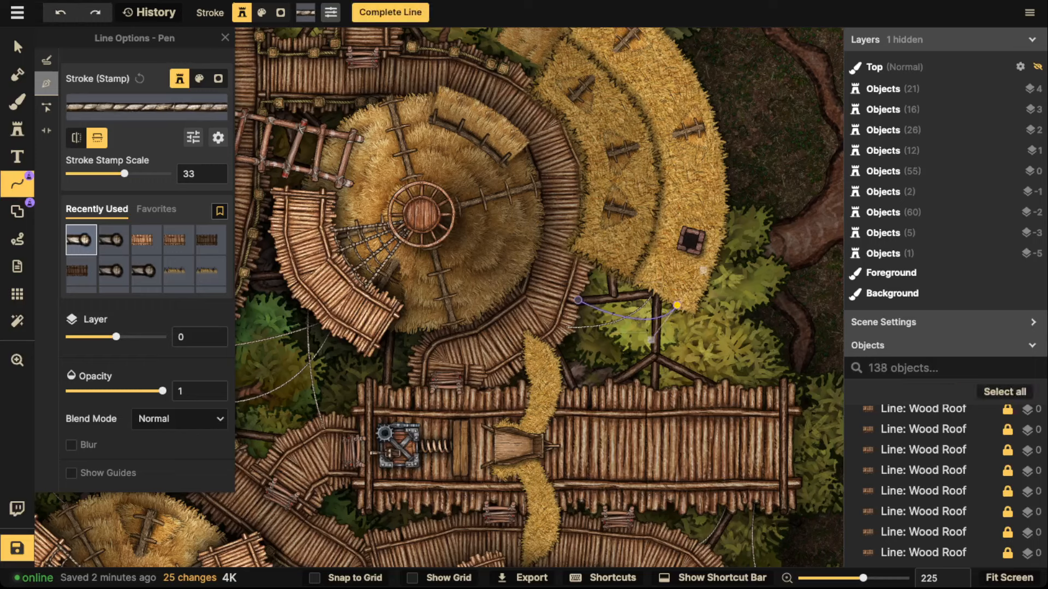
double_click(579, 300)
Draw a rope from the north edge of the long eastern platform up to the northeast fan-shaped roof, and return to object selection.
left_click_drag(587, 392, 602, 374)
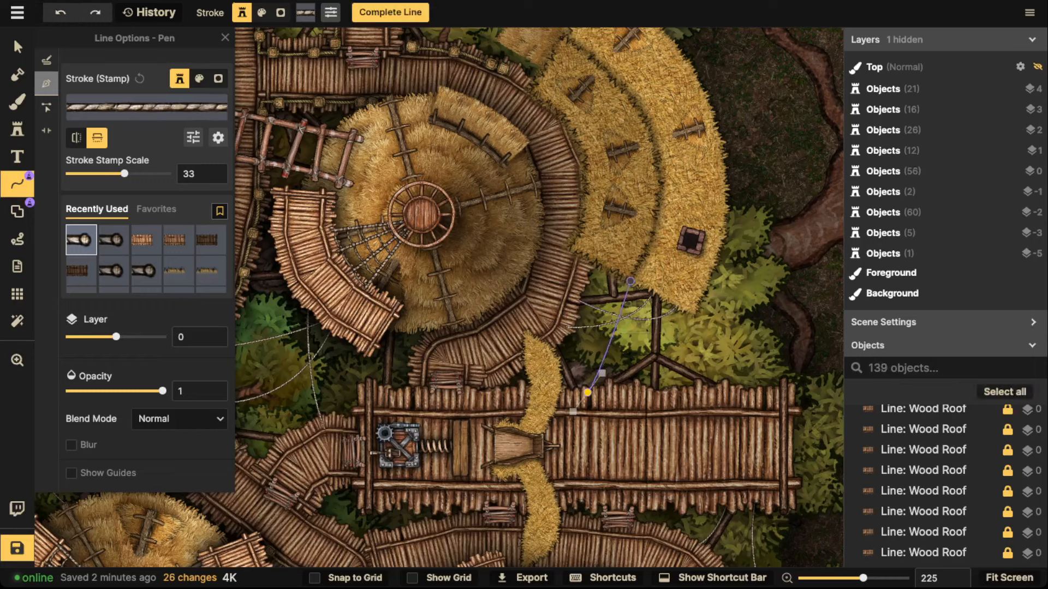
double_click(611, 266)
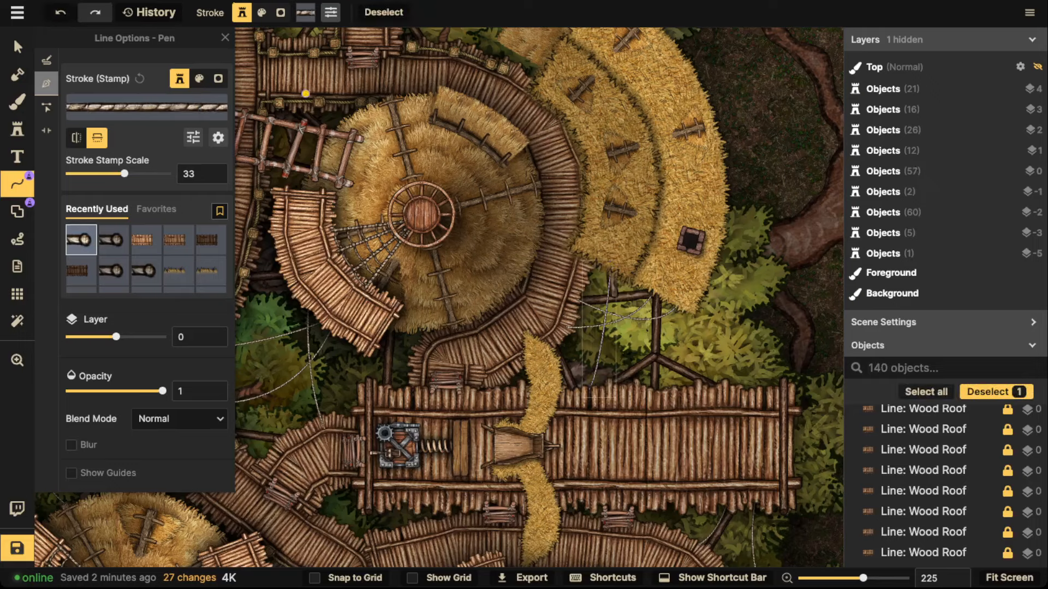
left_click(13, 37)
scroll(306, 240, "down", 5)
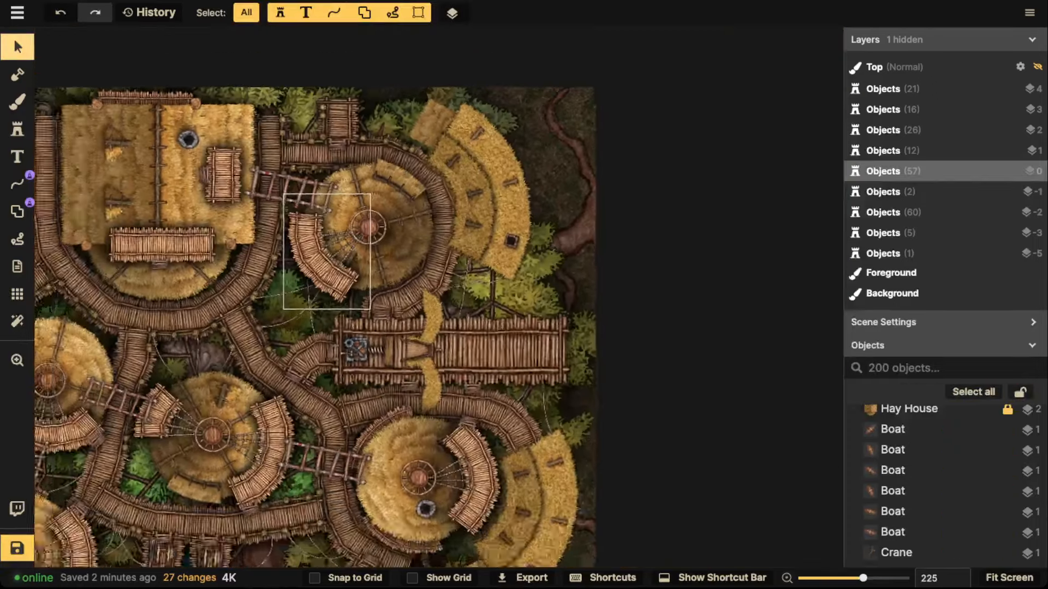
scroll(420, 214, "down", 2)
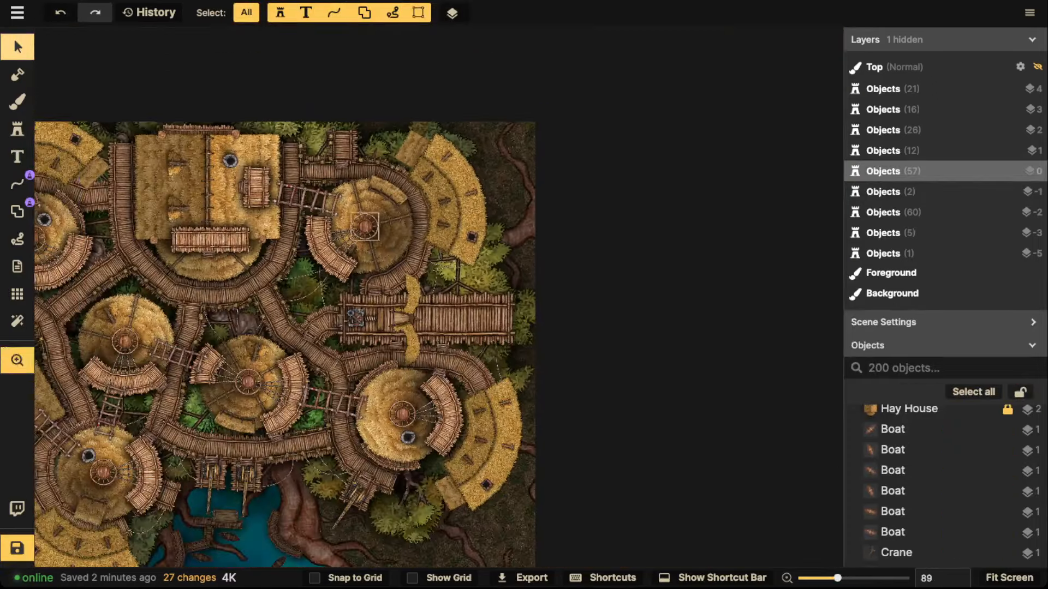
left_click_drag(365, 227, 605, 140)
scroll(551, 198, "down", 1)
left_click_drag(557, 194, 534, 229)
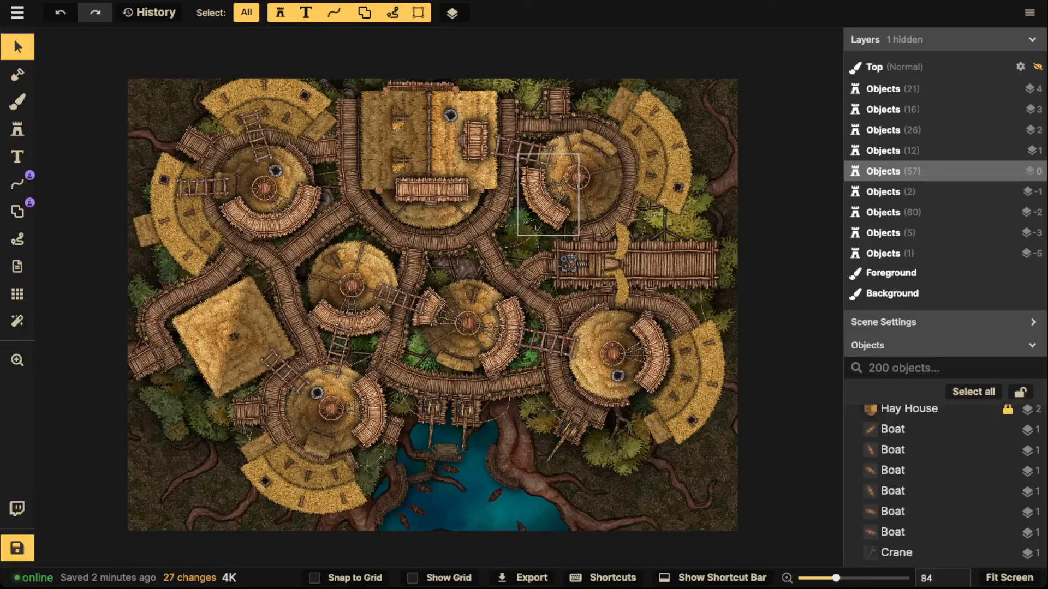